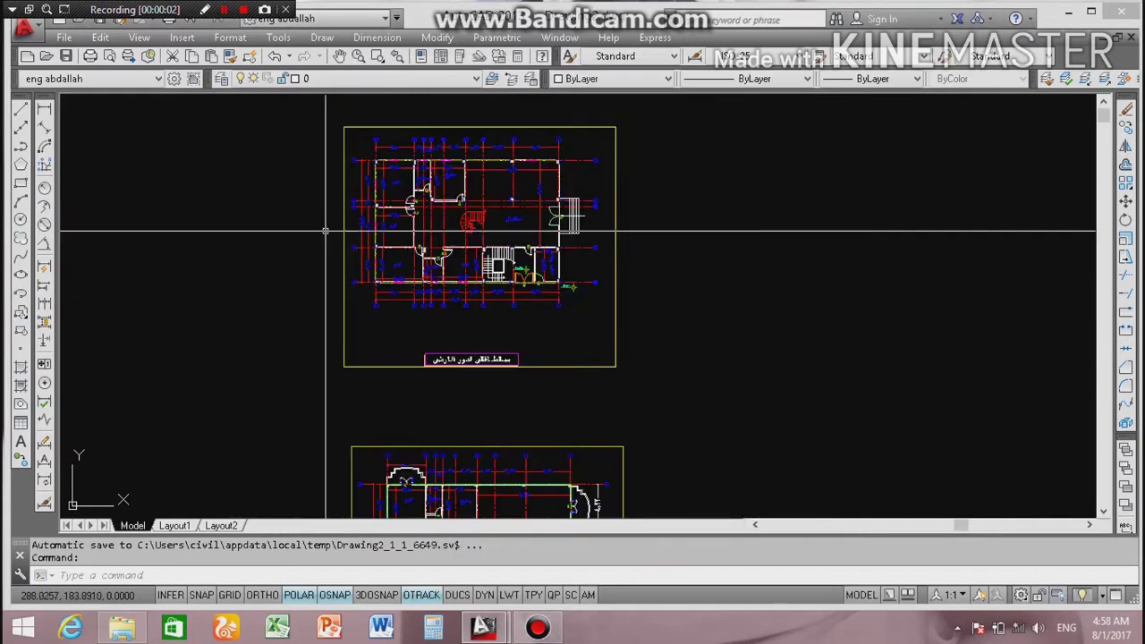
Step: Zoom around the floor plans with the mouse wheel, ending on the blank Drawing9 drawing
scroll(327, 242, up, 4)
scroll(326, 233, down, 2)
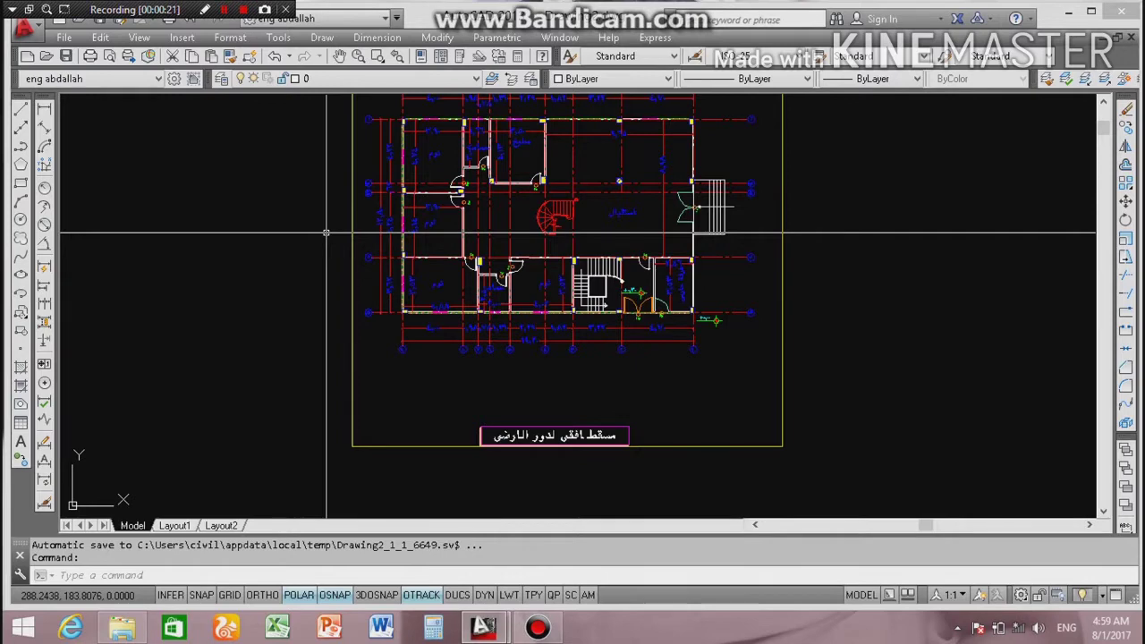
scroll(608, 243, down, 4)
scroll(557, 238, down, 2)
scroll(520, 216, down, 2)
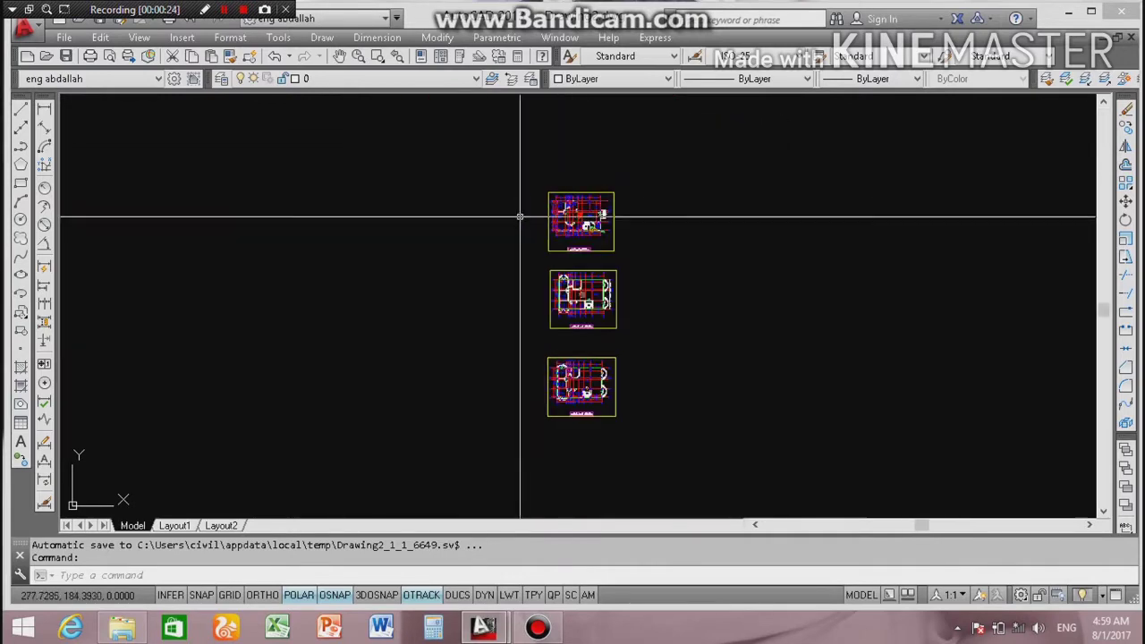
scroll(554, 206, up, 5)
scroll(626, 170, up, 2)
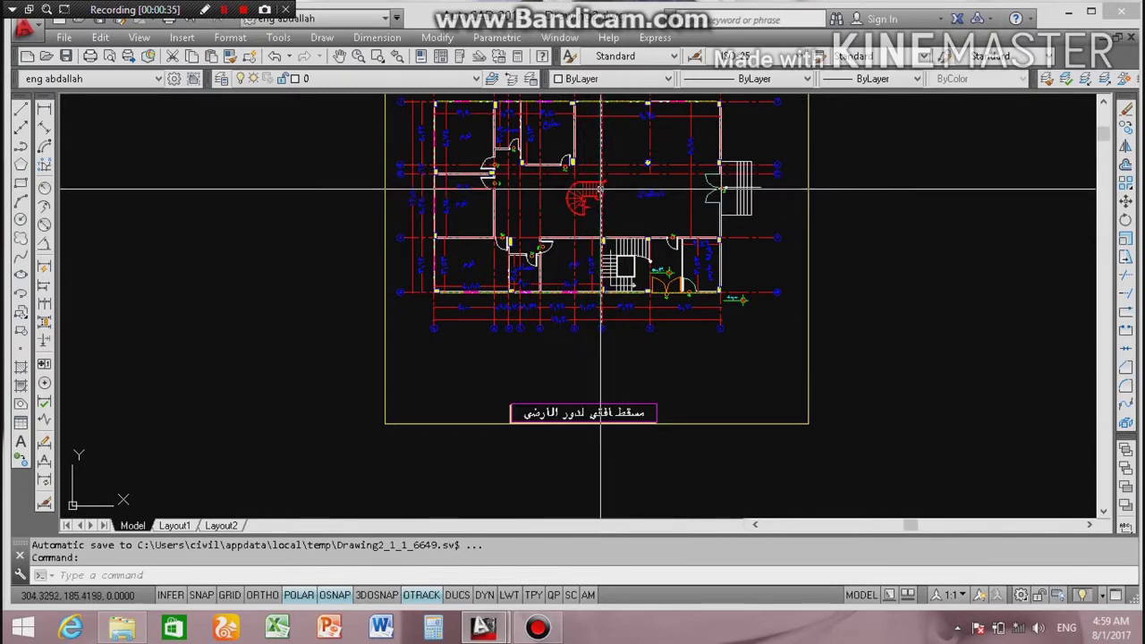
scroll(600, 190, down, 2)
scroll(590, 223, down, 1)
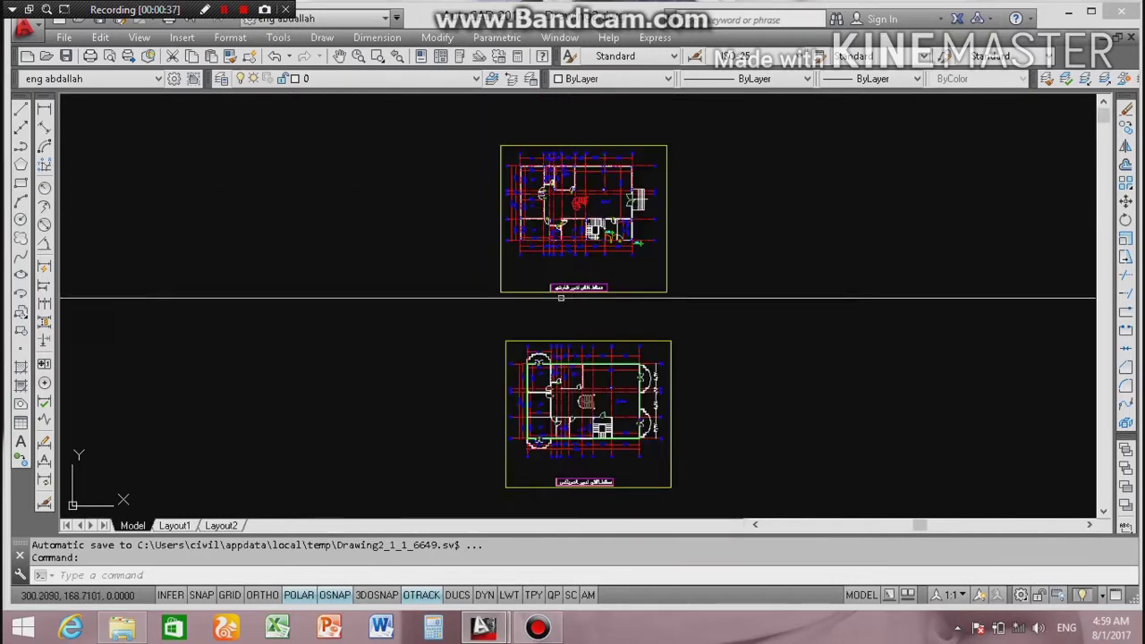
scroll(589, 418, up, 5)
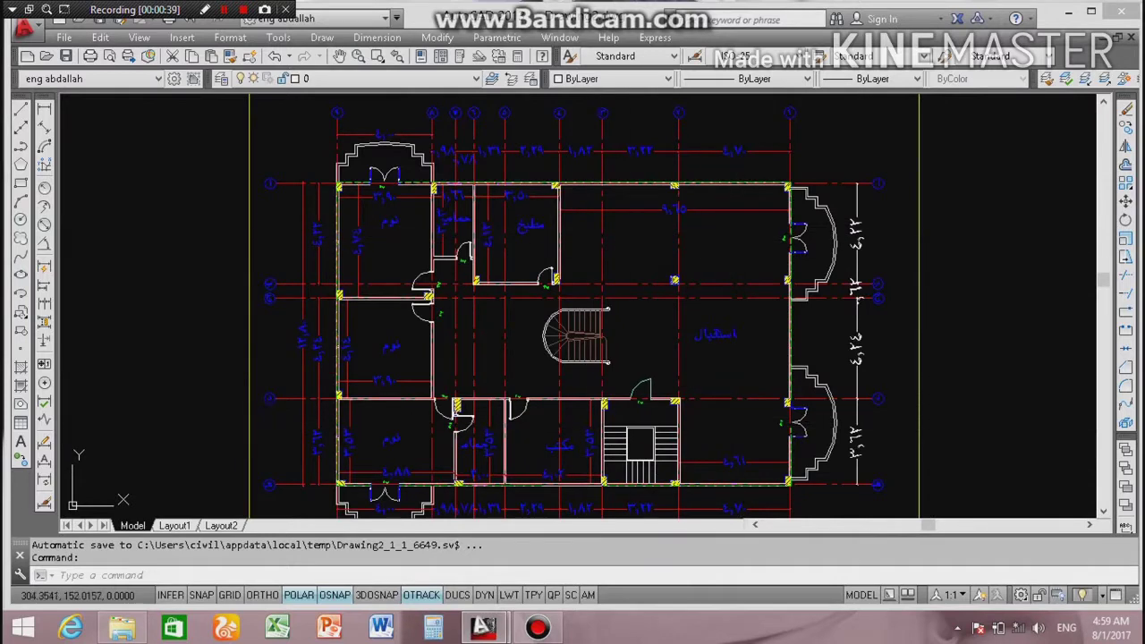
scroll(537, 269, down, 2)
scroll(581, 179, down, 3)
scroll(577, 179, up, 4)
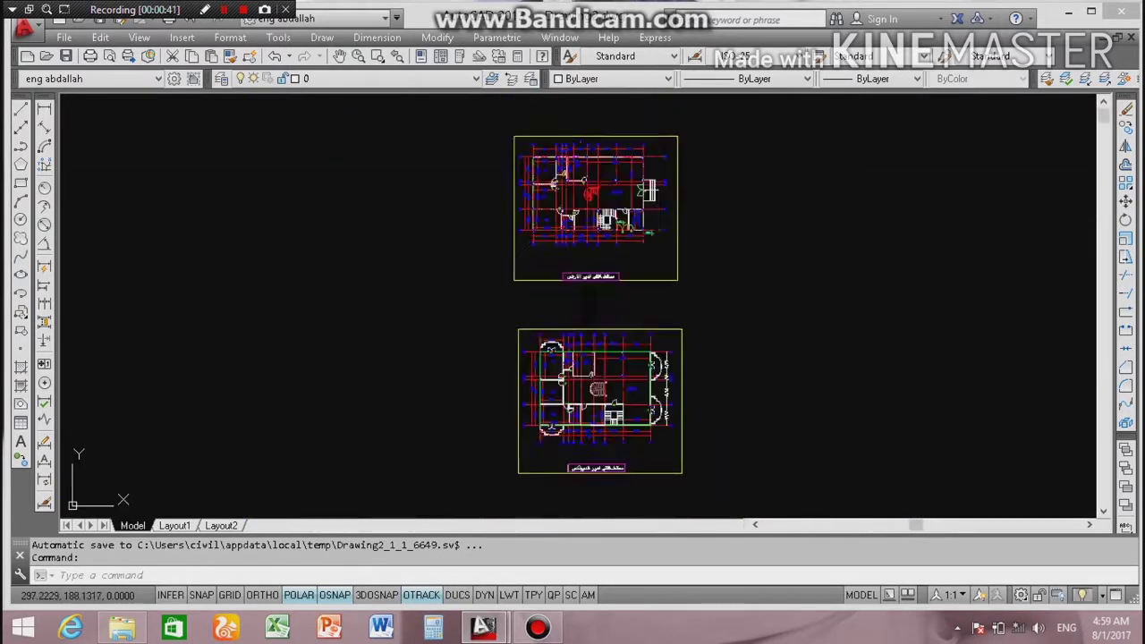
scroll(590, 192, up, 2)
scroll(586, 188, down, 3)
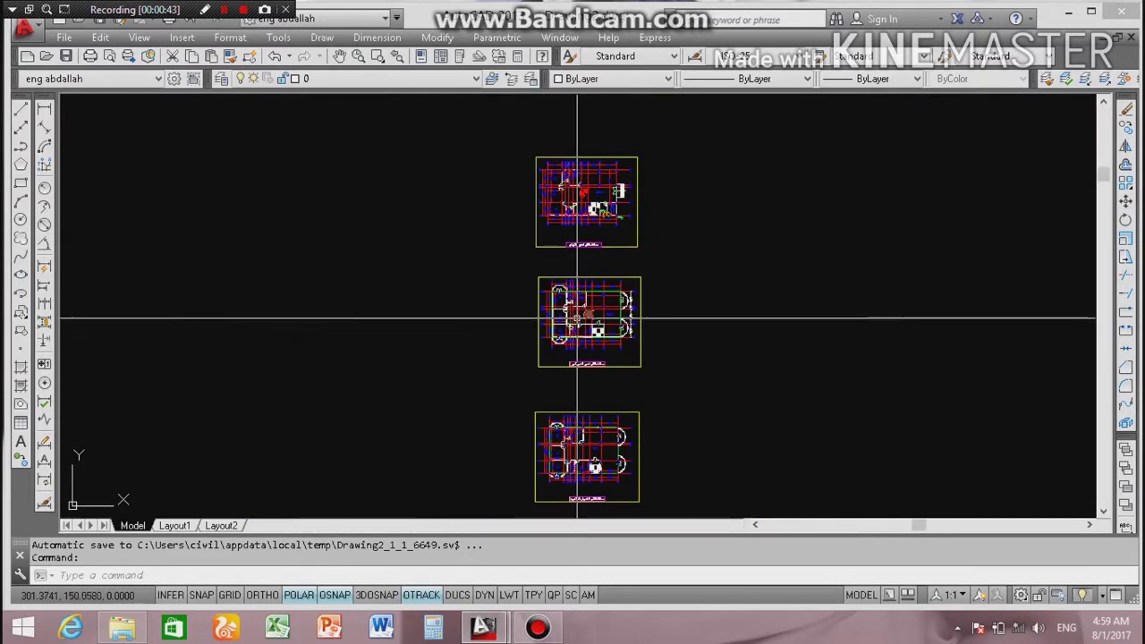
scroll(579, 322, down, 4)
scroll(577, 318, up, 3)
scroll(580, 312, up, 5)
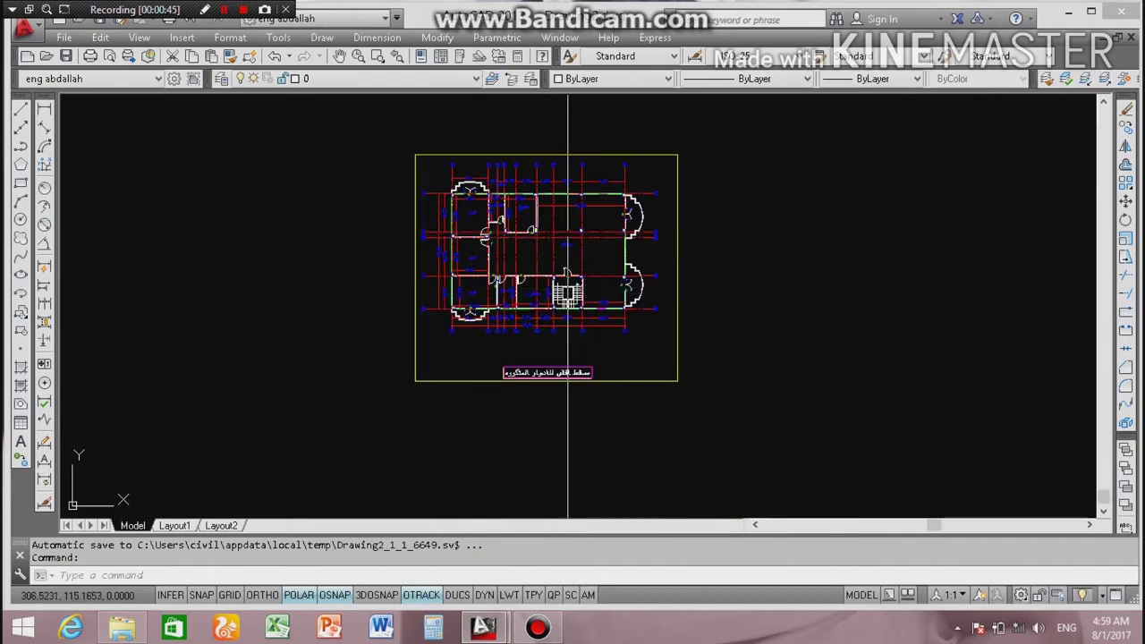
scroll(569, 234, up, 2)
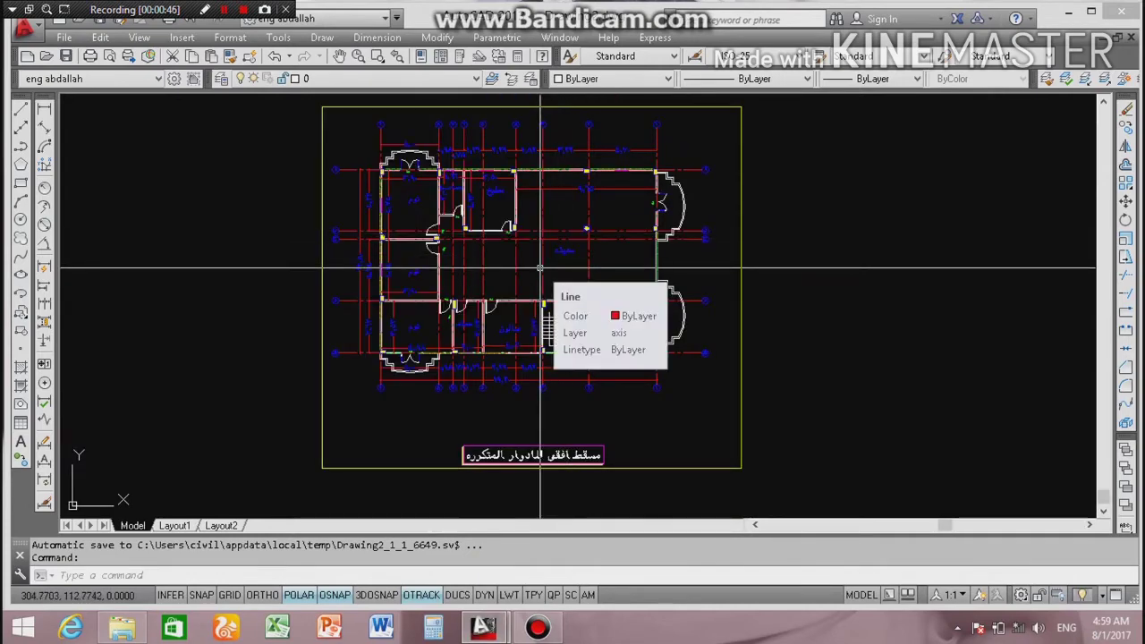
scroll(563, 332, down, 2)
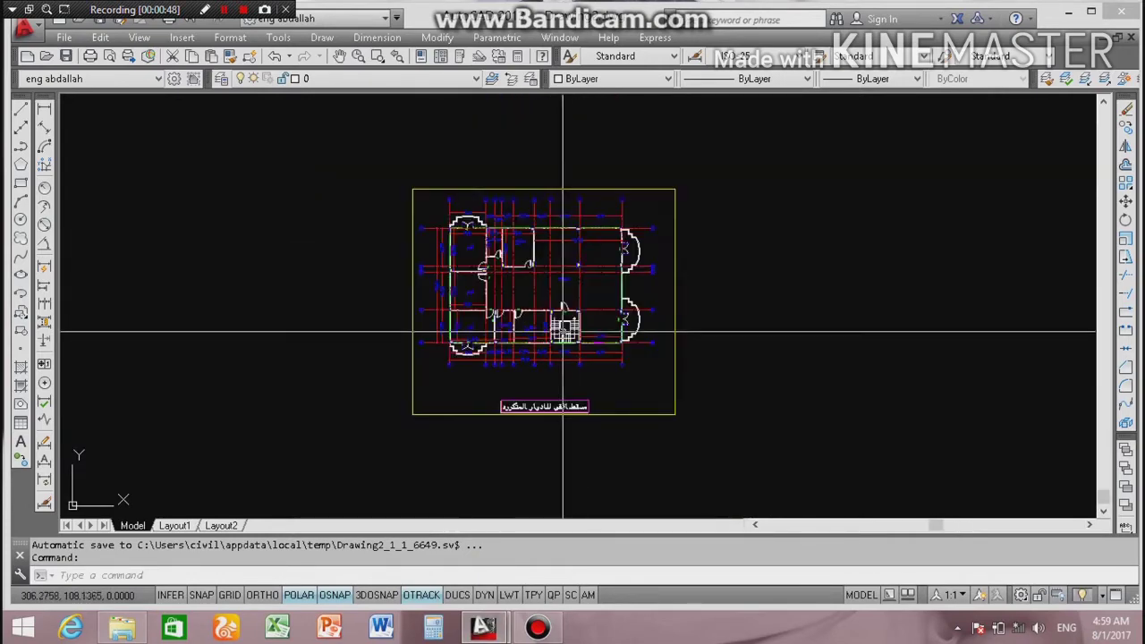
scroll(566, 295, down, 5)
scroll(577, 165, up, 5)
scroll(582, 174, down, 2)
scroll(584, 180, down, 5)
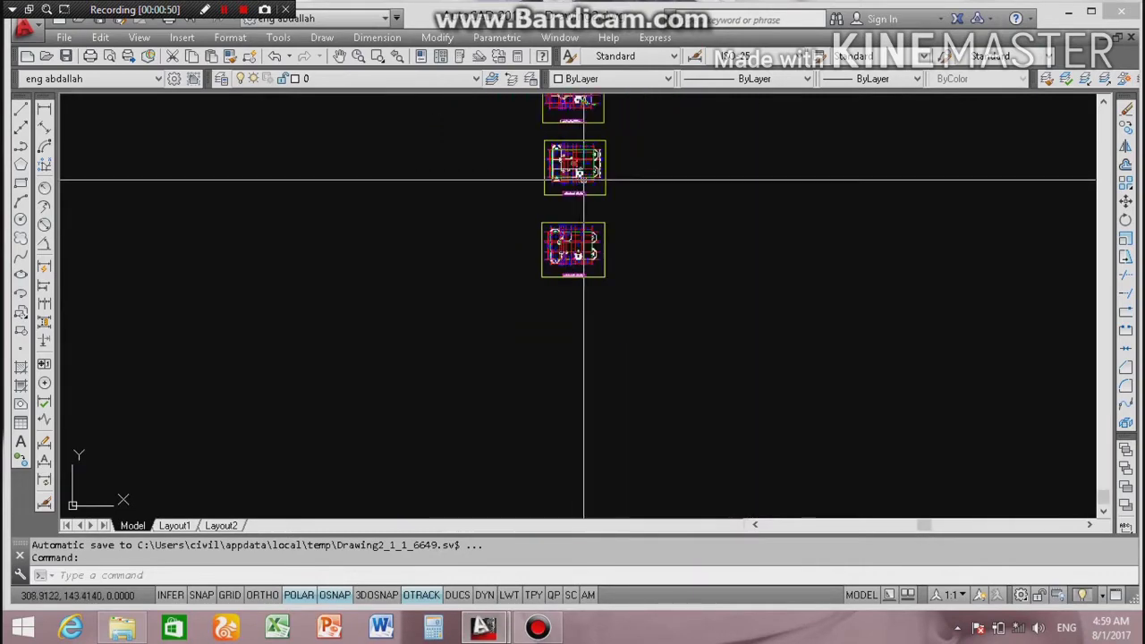
scroll(567, 146, down, 5)
scroll(573, 126, up, 5)
scroll(530, 237, up, 5)
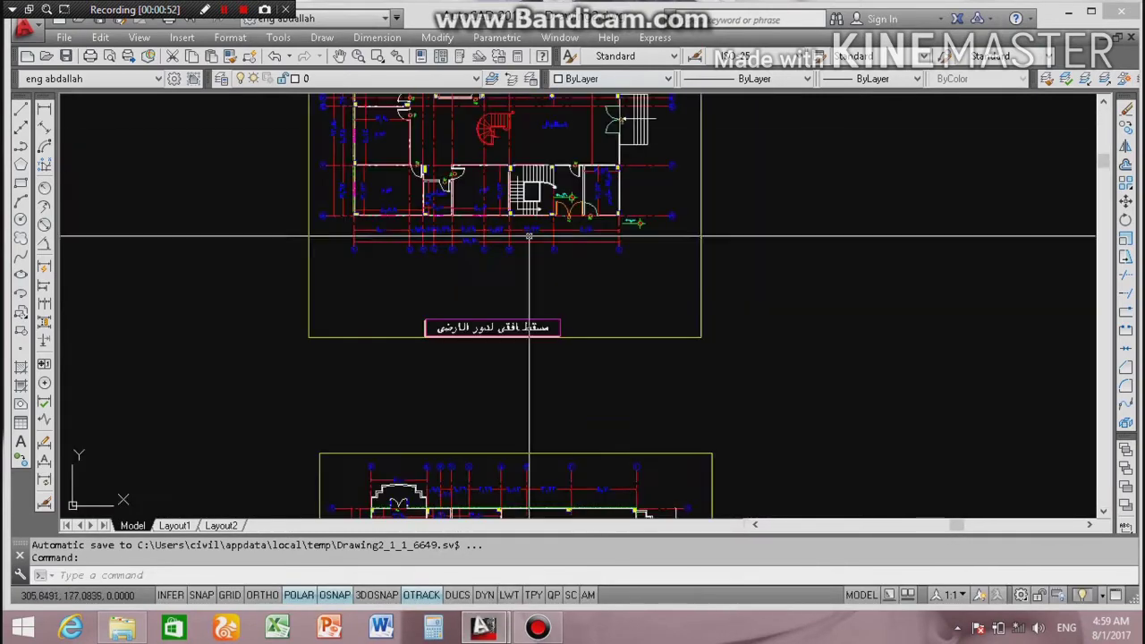
scroll(537, 235, up, 4)
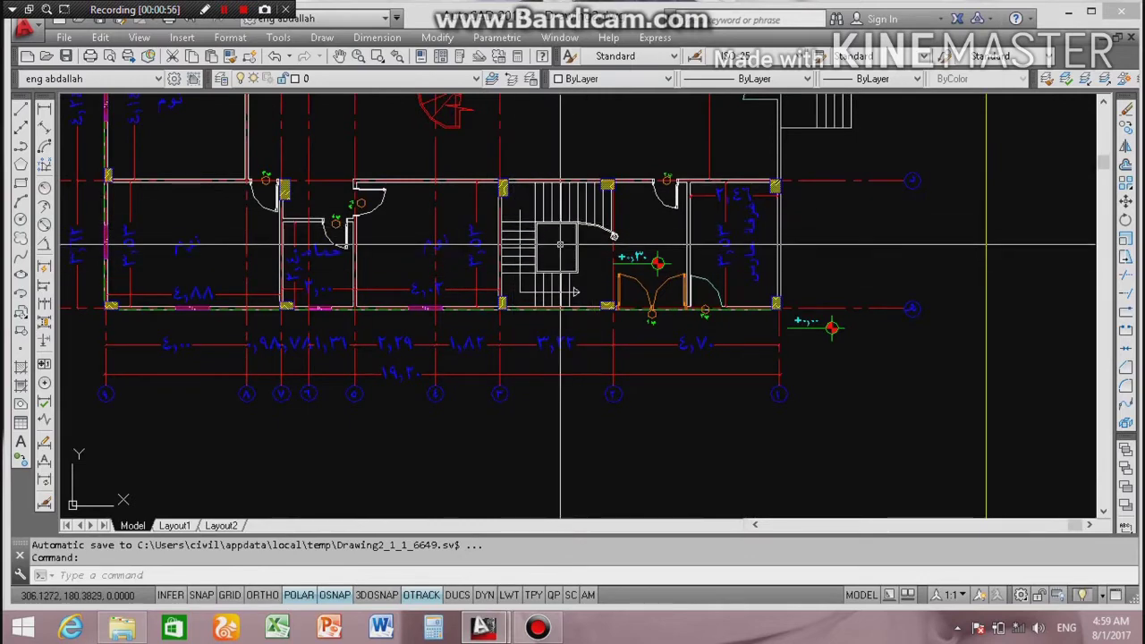
scroll(561, 244, down, 4)
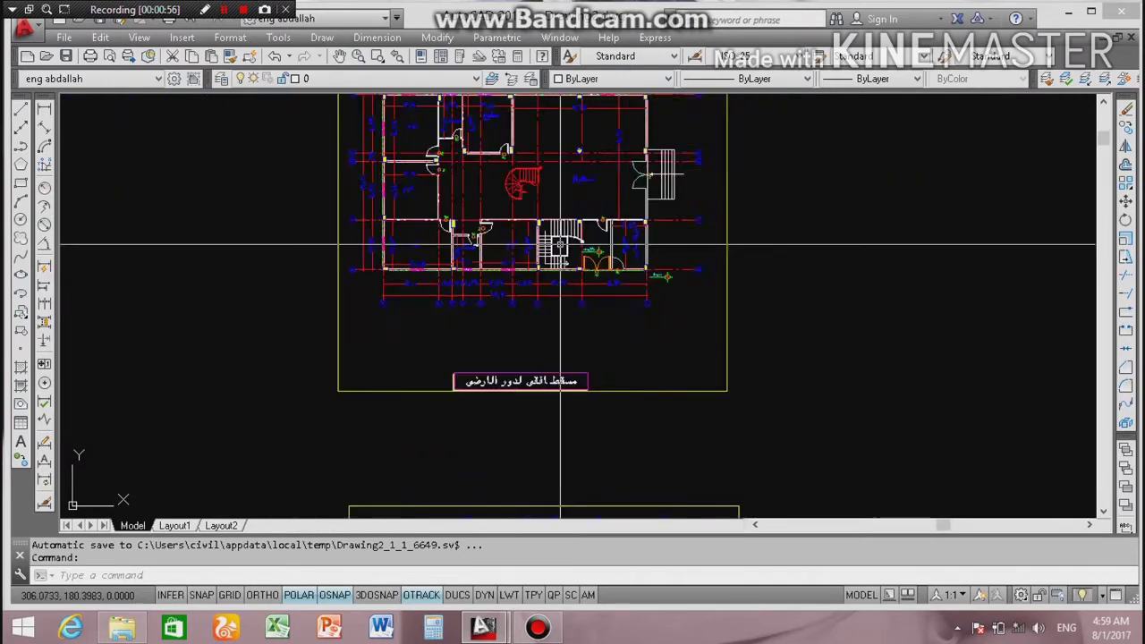
scroll(561, 244, down, 2)
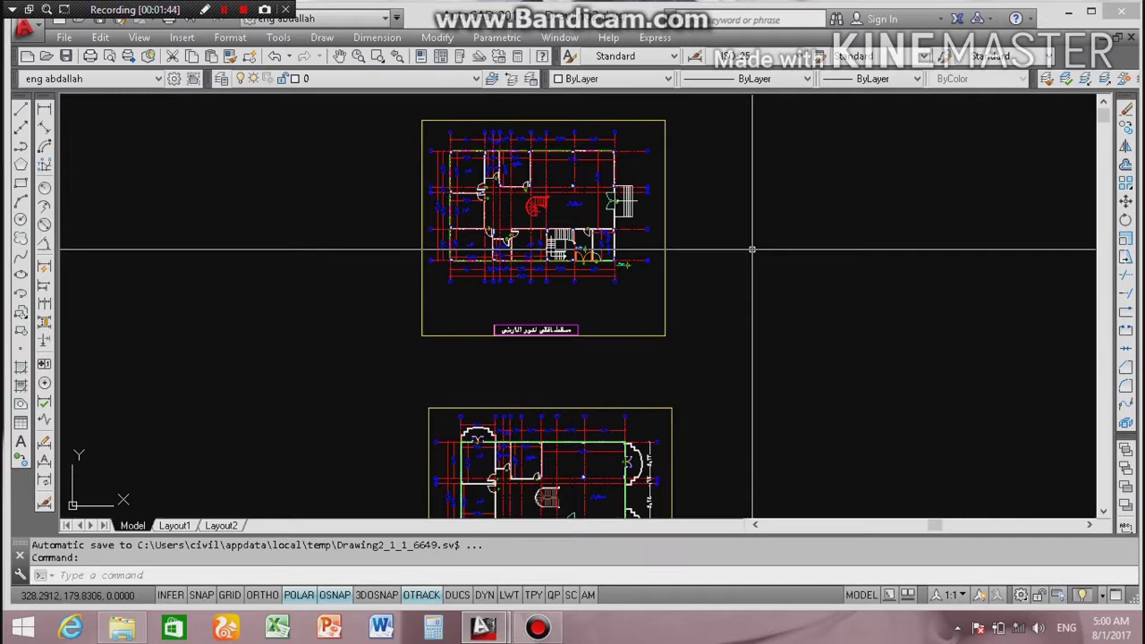
scroll(752, 250, down, 3)
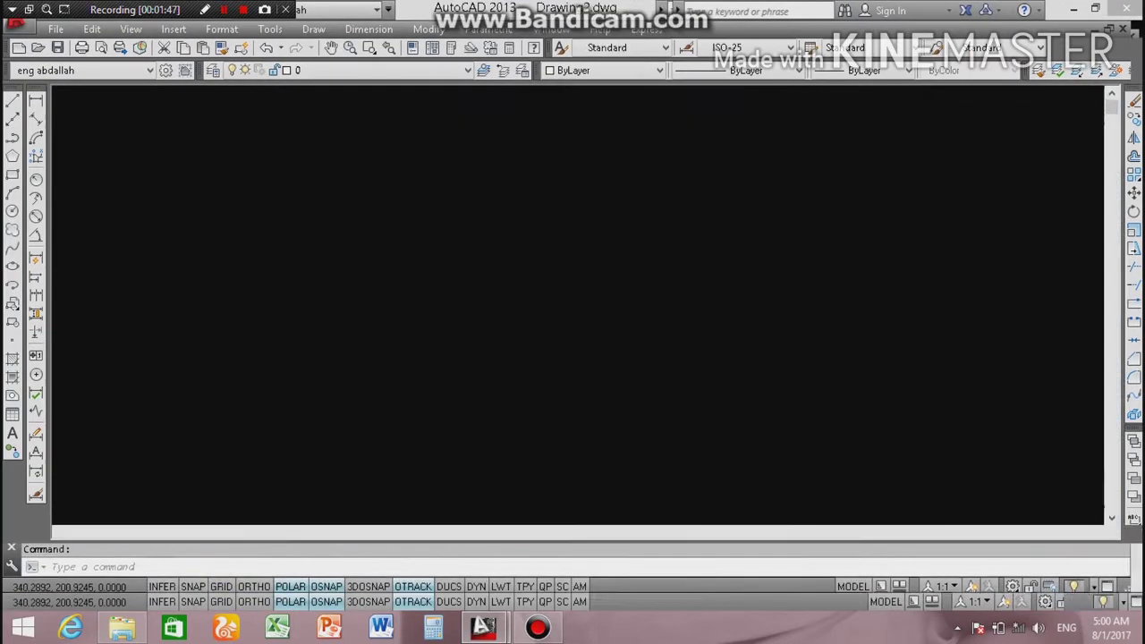
Step: Zoom in on Drawing2 to frame the ground-floor plan and the plan below it
scroll(396, 179, down, 2)
scroll(486, 179, down, 2)
scroll(485, 179, up, 5)
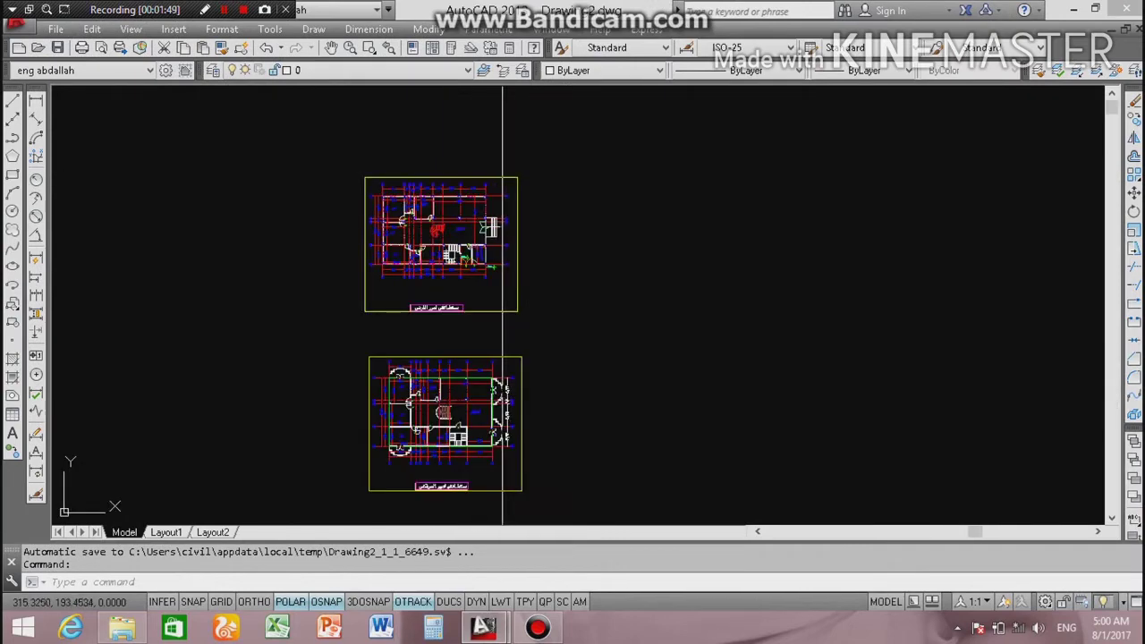
scroll(450, 238, up, 4)
scroll(444, 238, down, 2)
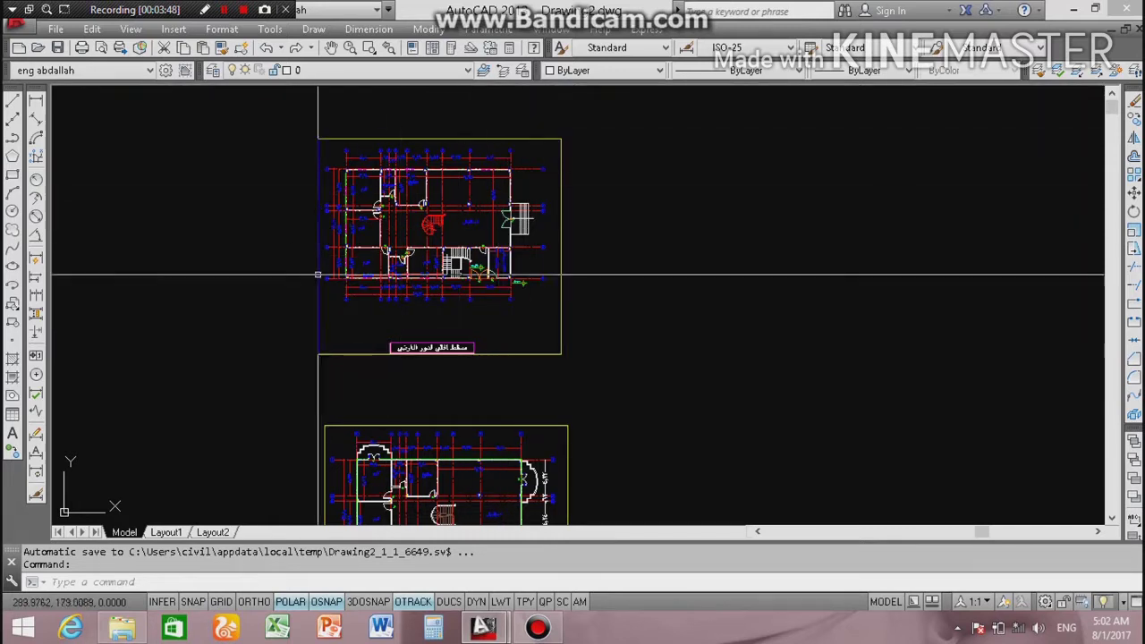
Step: Zoom to the middle floor plan and crossing-select the whole plan
scroll(407, 264, down, 2)
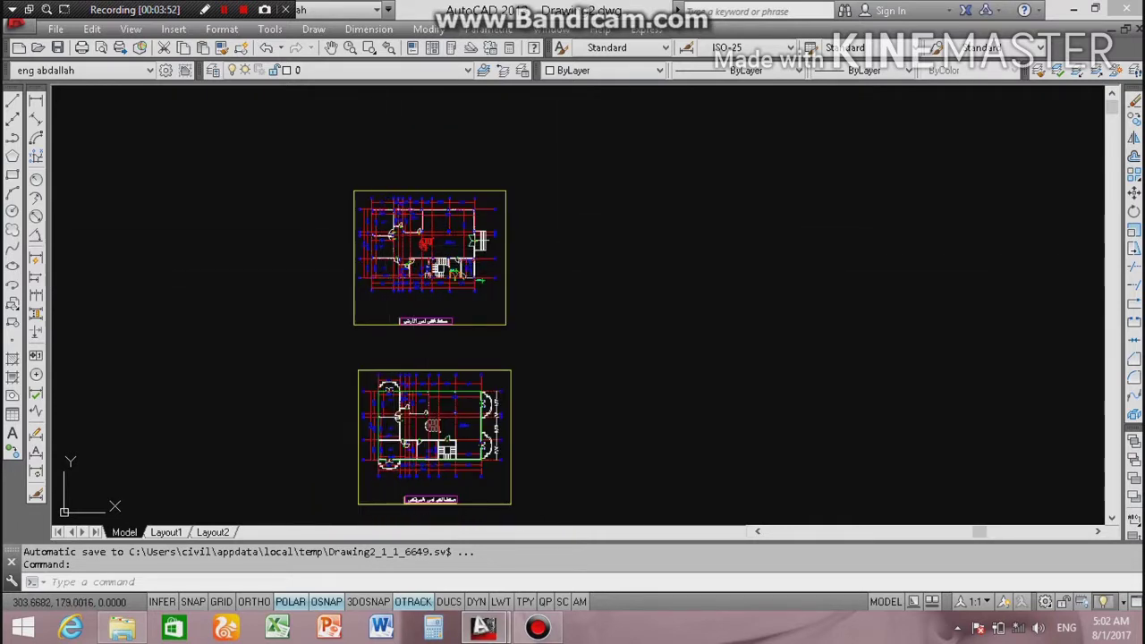
scroll(410, 280, up, 2)
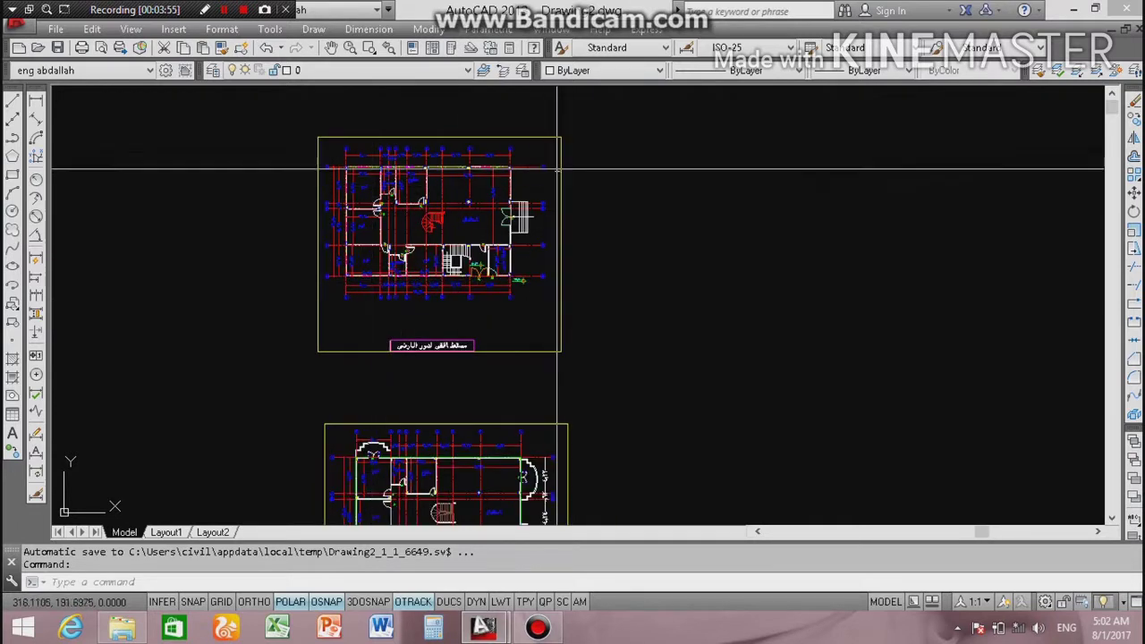
scroll(486, 268, down, 2)
scroll(388, 335, down, 3)
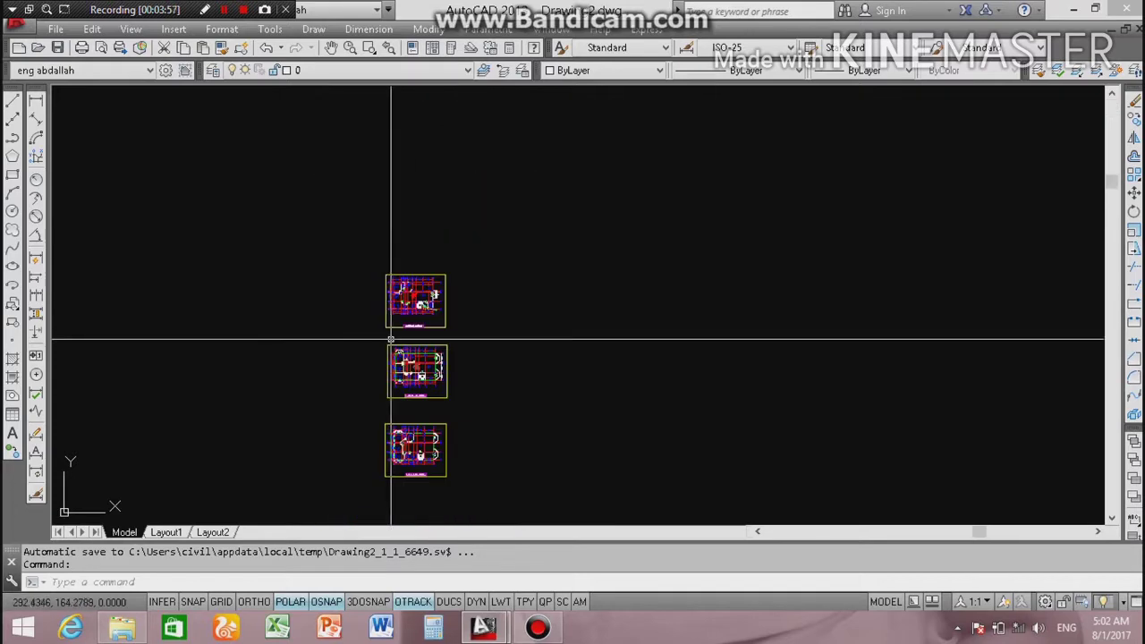
scroll(419, 386, up, 3)
scroll(419, 386, up, 2)
scroll(447, 407, up, 2)
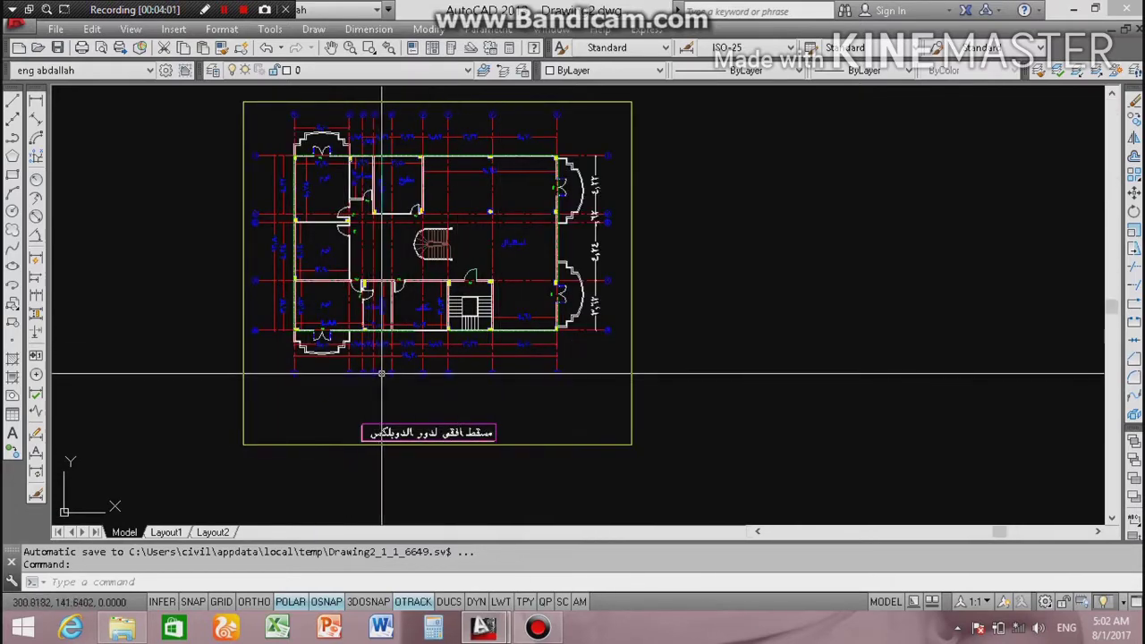
scroll(393, 323, down, 2)
click(570, 170)
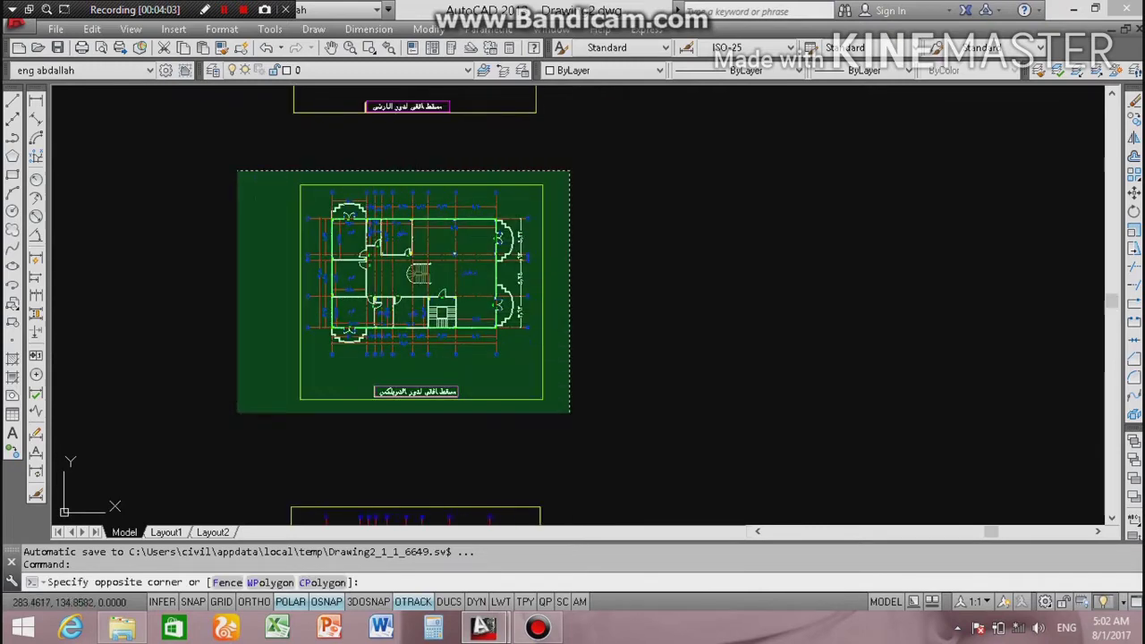
click(197, 446)
Step: Copy the selected plan from its lower-left corner to a spot on its right
text(co)
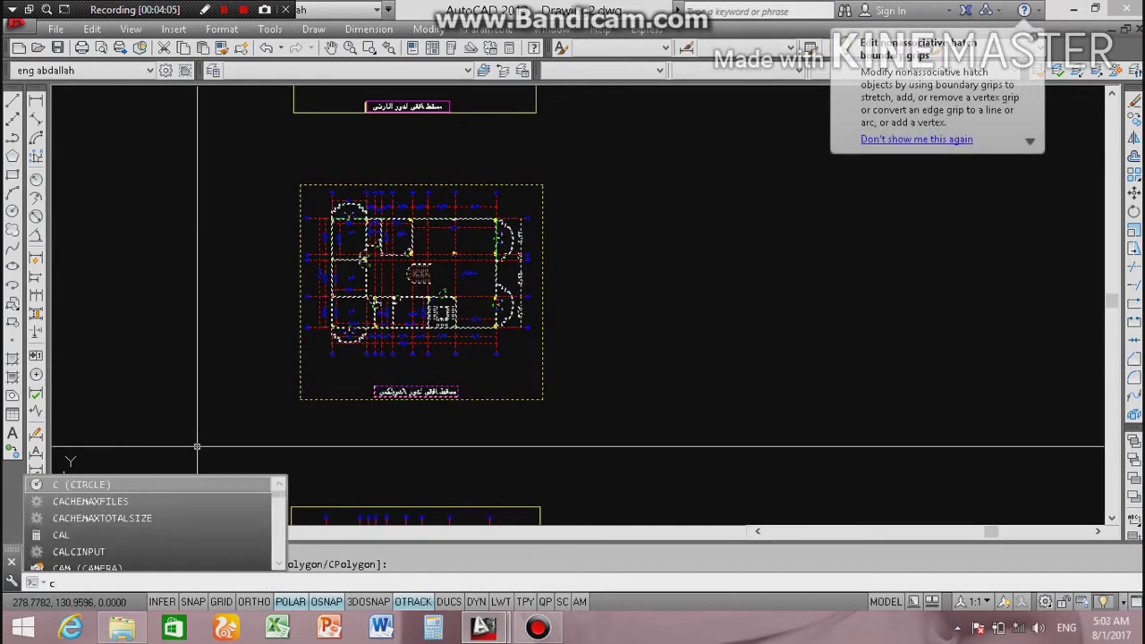
key(Return)
click(300, 399)
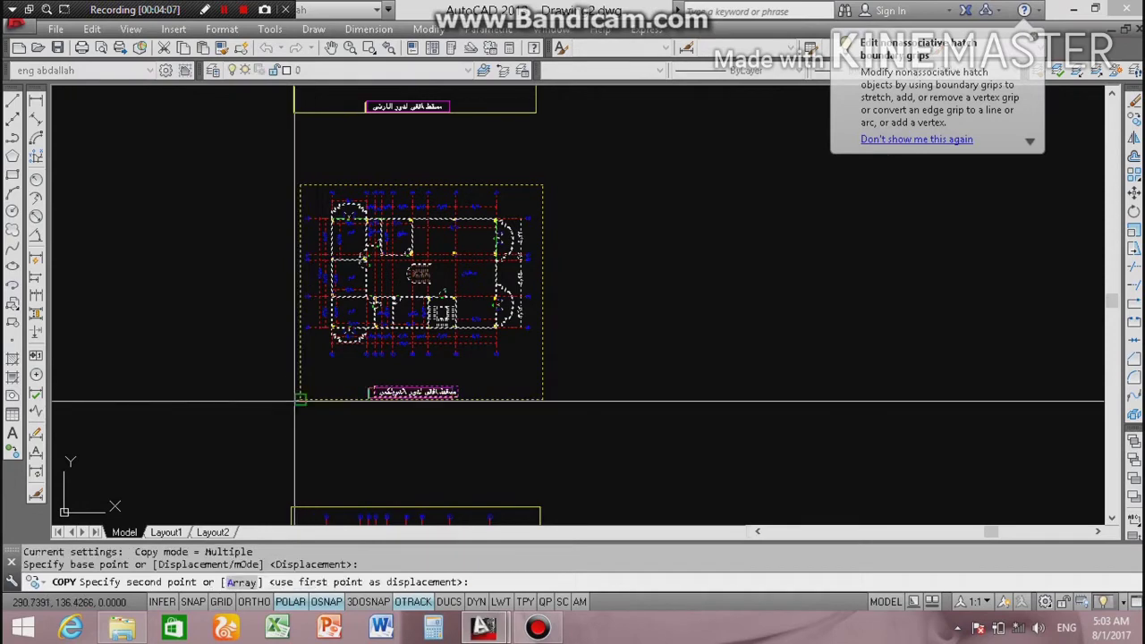
click(733, 399)
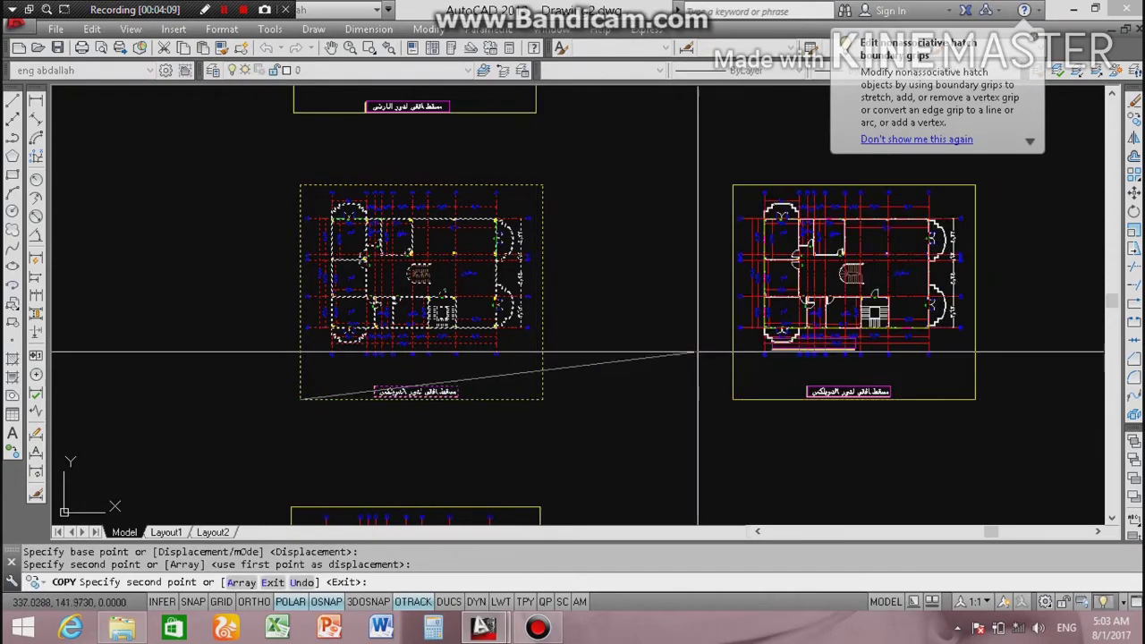
key(Escape)
scroll(797, 251, down, 5)
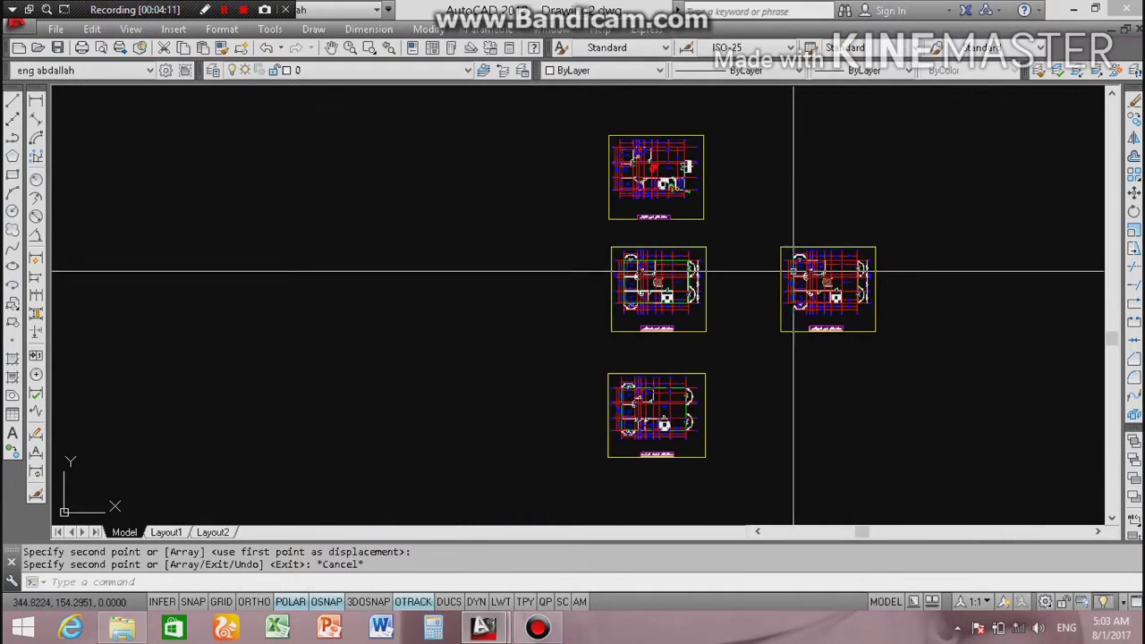
scroll(797, 250, up, 3)
scroll(800, 270, up, 5)
scroll(582, 236, down, 5)
scroll(754, 200, up, 6)
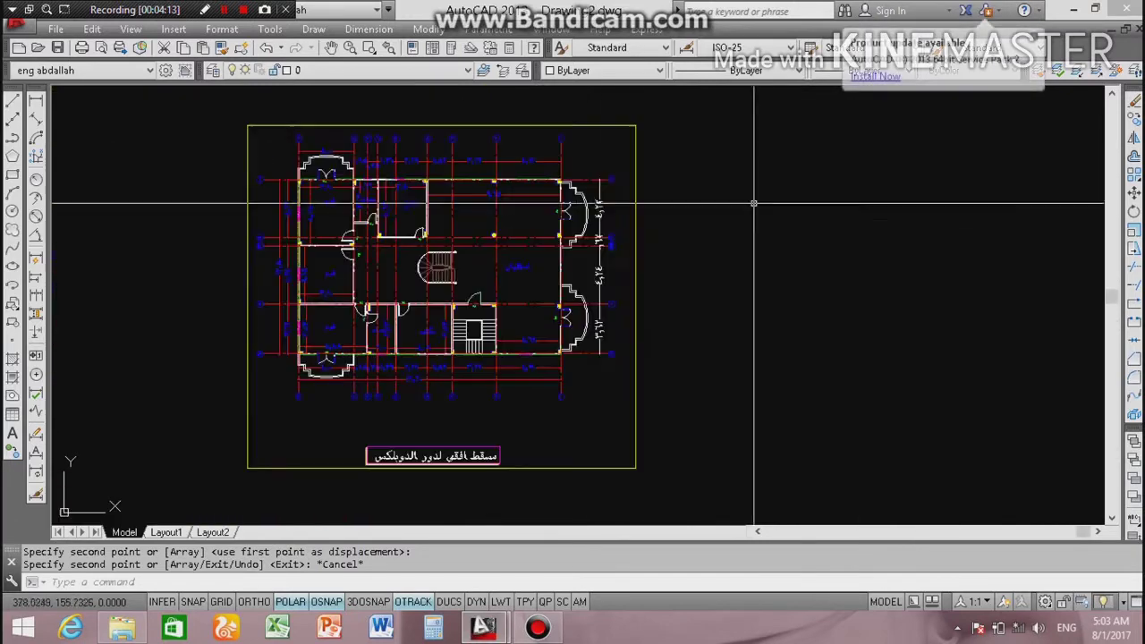
scroll(518, 223, down, 1)
scroll(284, 177, up, 4)
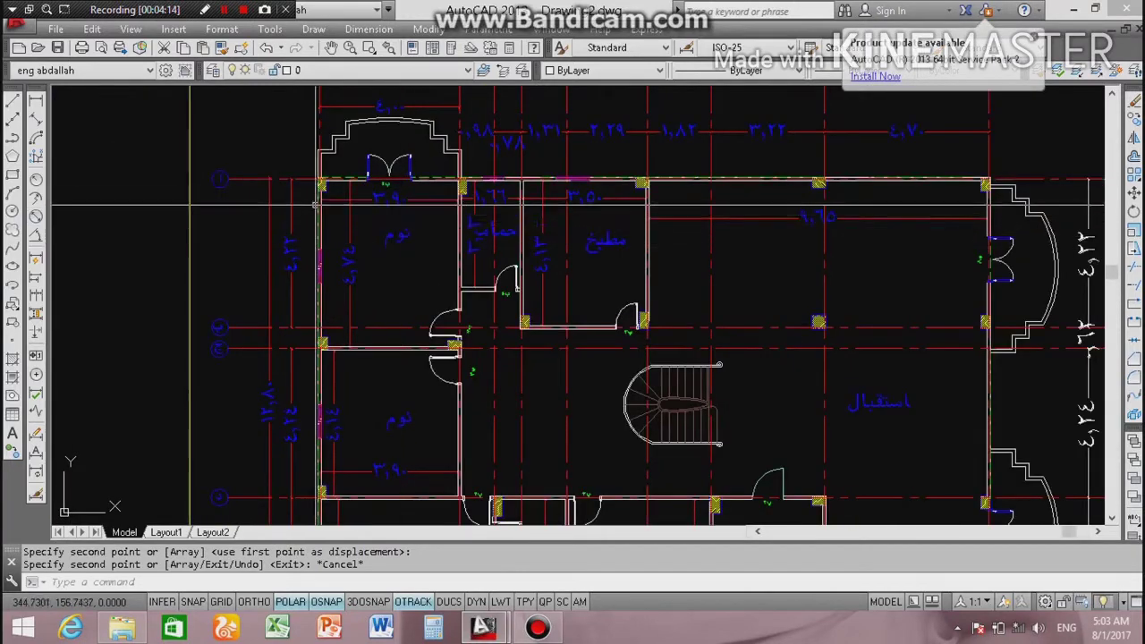
scroll(307, 252, down, 2)
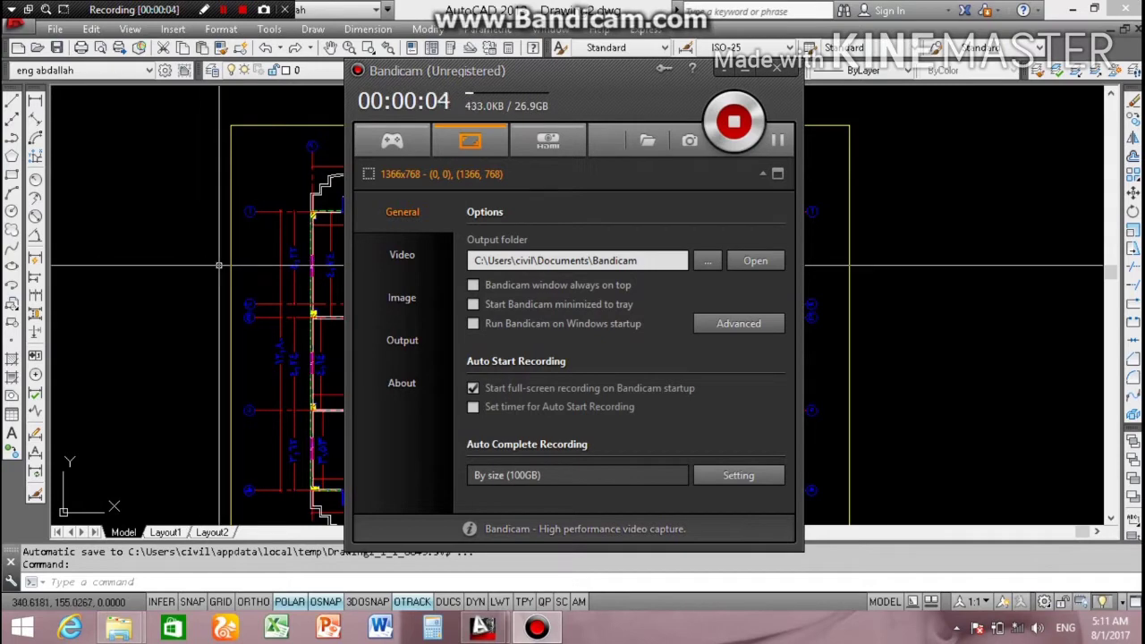
click(194, 263)
scroll(101, 192, down, 2)
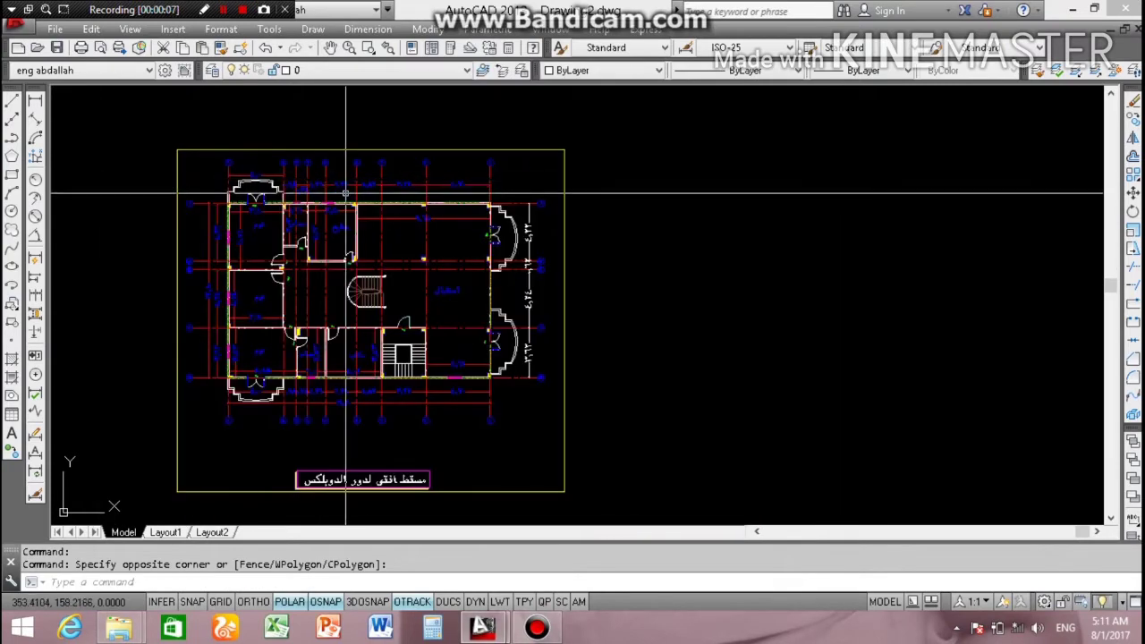
scroll(439, 197, down, 2)
scroll(330, 250, down, 4)
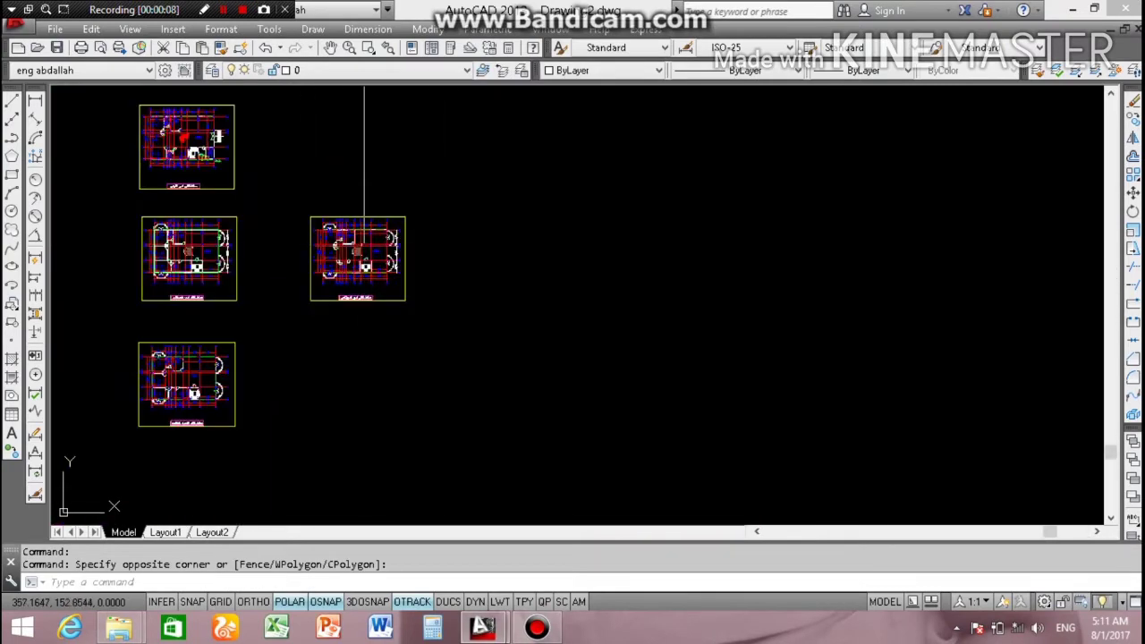
scroll(322, 233, up, 6)
scroll(401, 154, down, 2)
scroll(401, 154, down, 3)
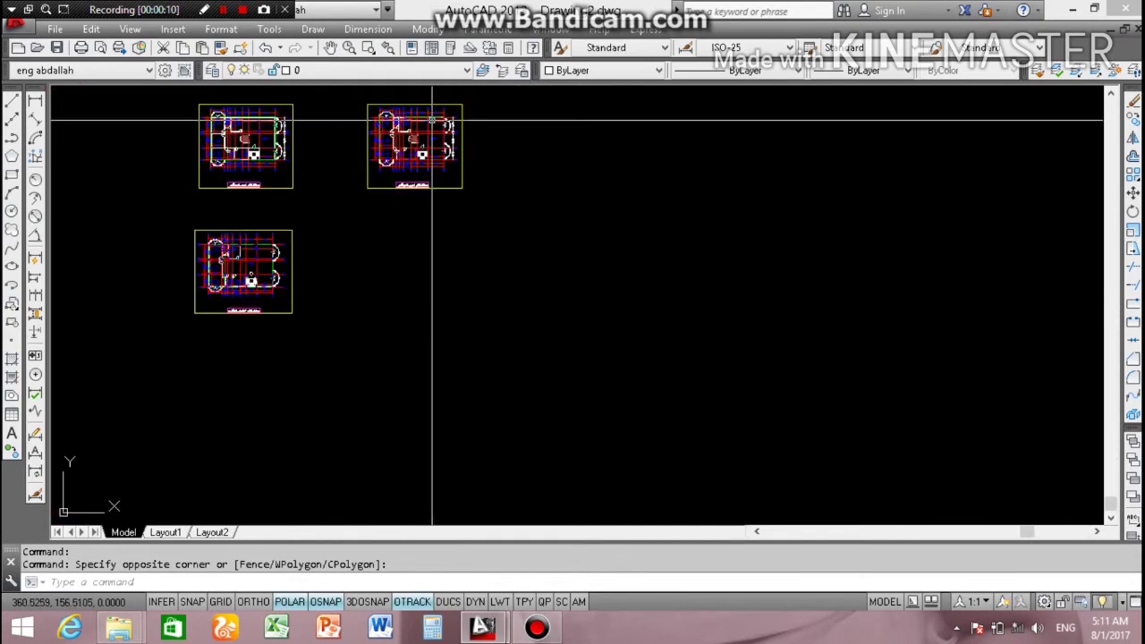
scroll(435, 102, up, 3)
scroll(325, 115, up, 2)
scroll(435, 107, down, 2)
scroll(439, 123, down, 4)
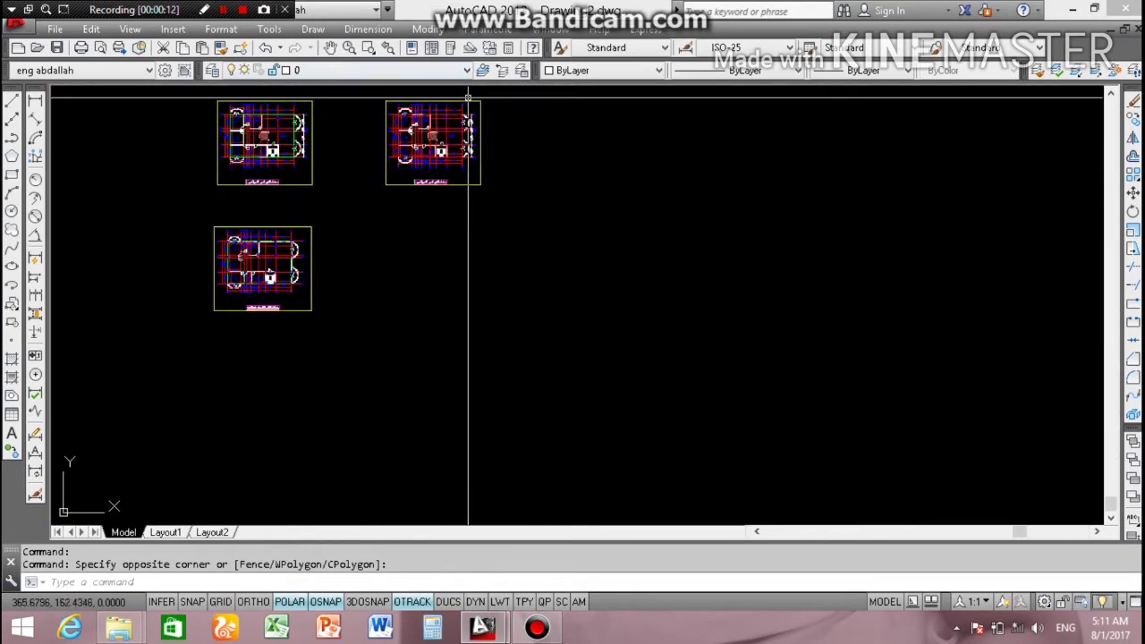
scroll(462, 94, up, 8)
scroll(450, 113, down, 3)
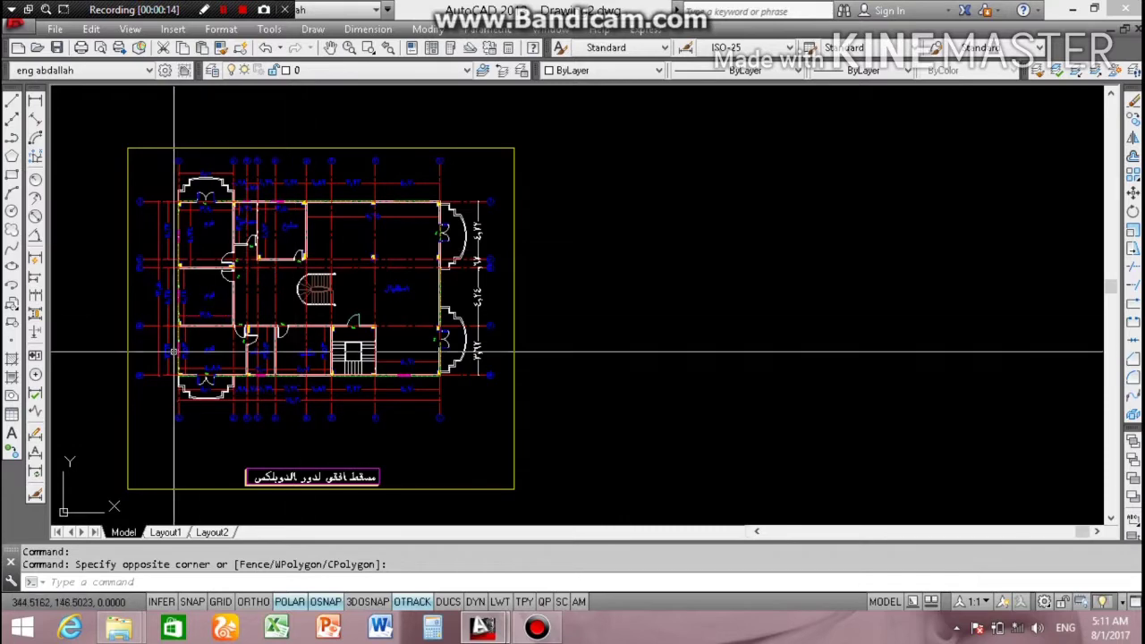
scroll(175, 351, up, 2)
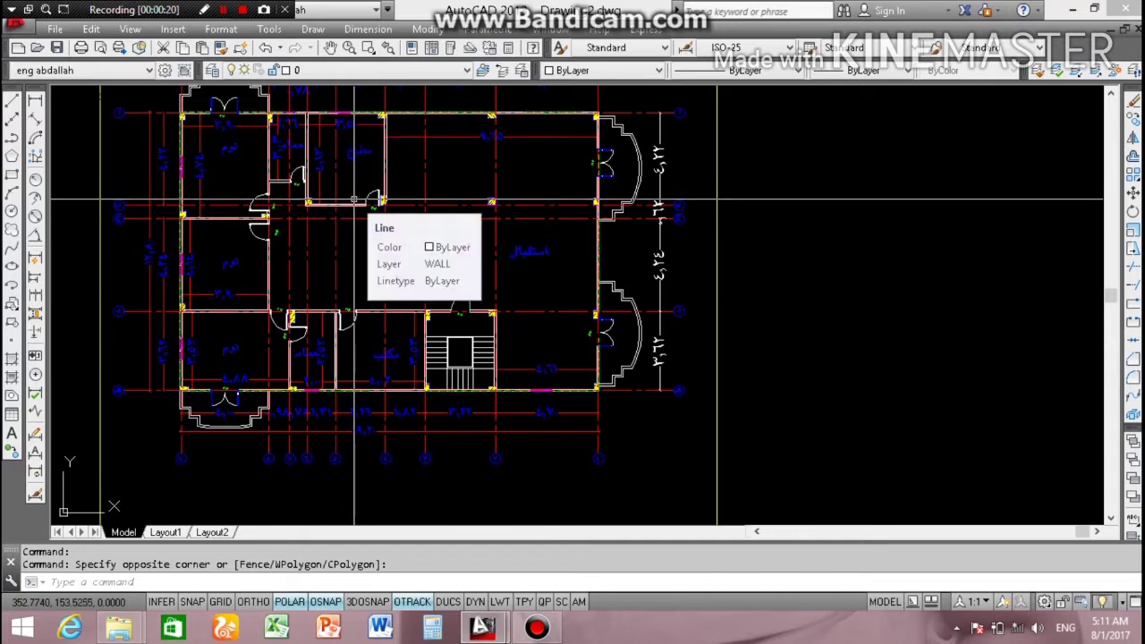
scroll(349, 193, up, 2)
scroll(354, 199, up, 3)
scroll(356, 200, up, 2)
scroll(355, 201, down, 4)
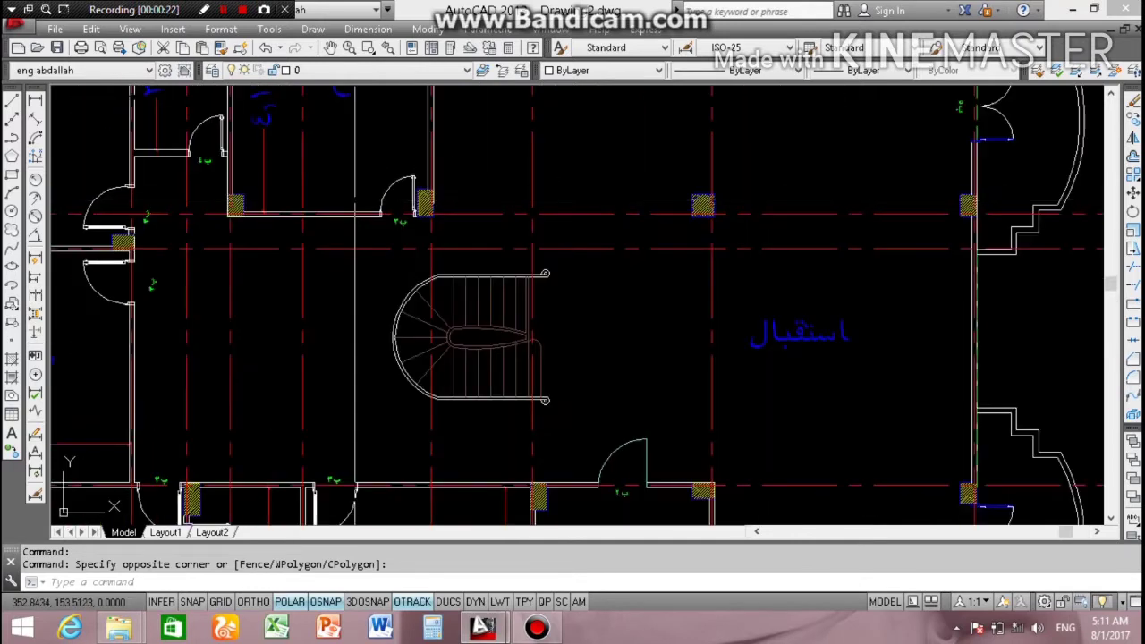
scroll(356, 196, down, 4)
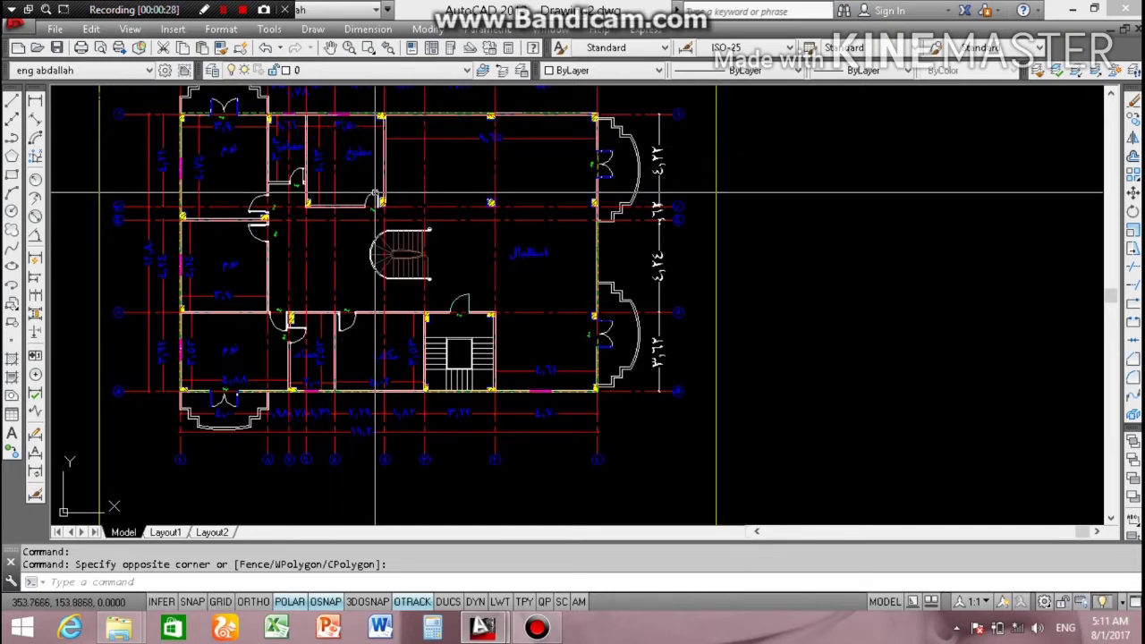
Step: Select the door arc beside the column, then hide and restore layer 0 via the Layer dropdown
scroll(376, 193, up, 8)
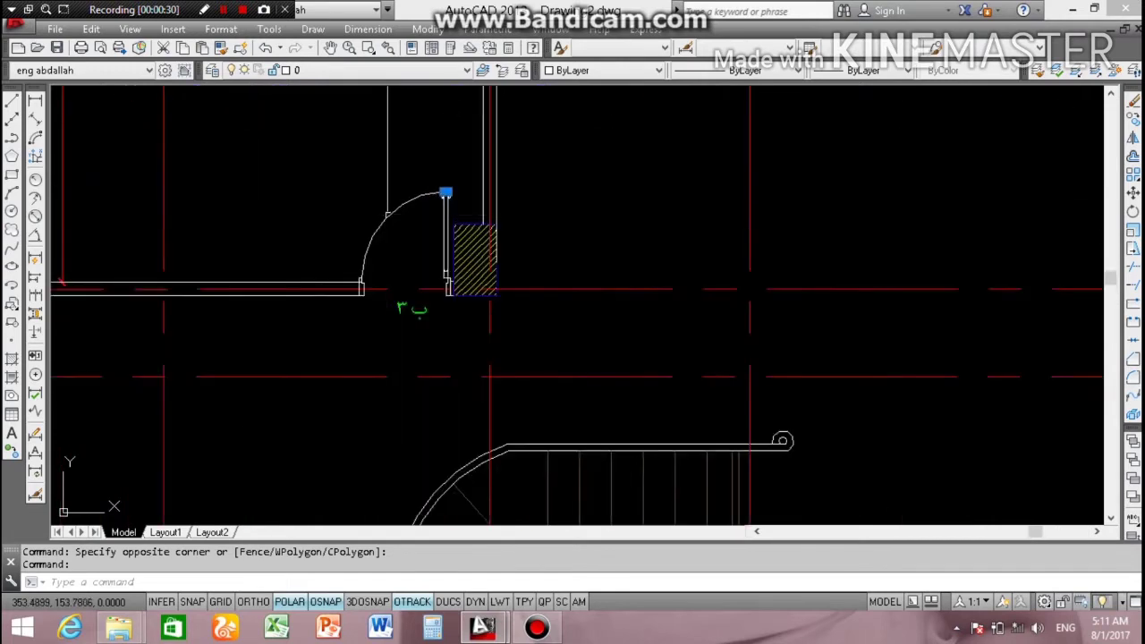
click(435, 220)
click(225, 183)
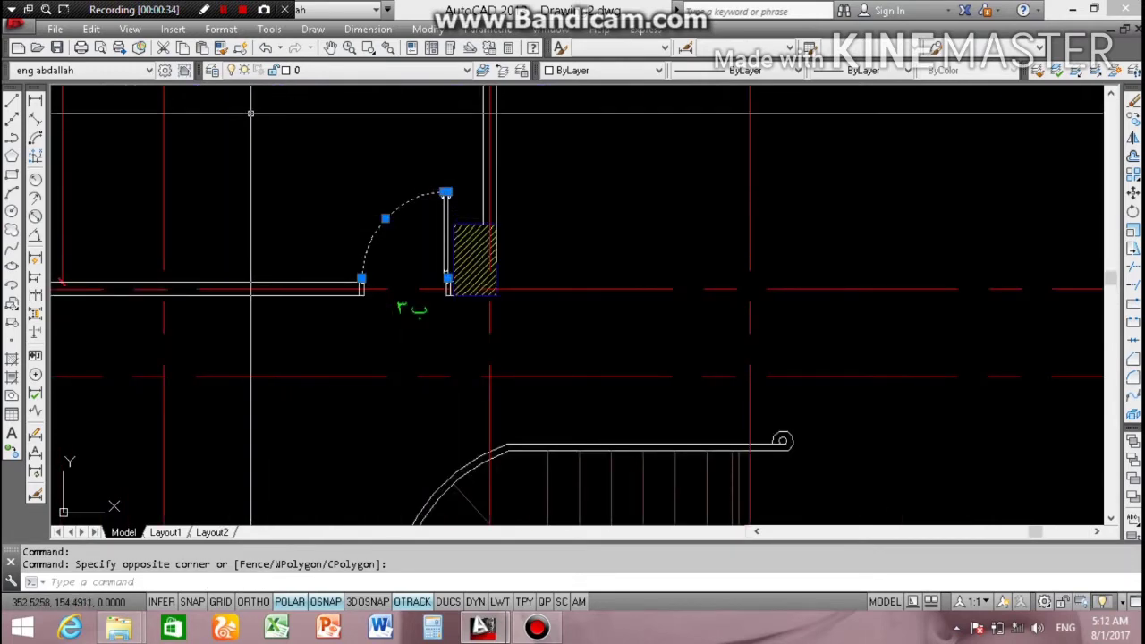
click(269, 70)
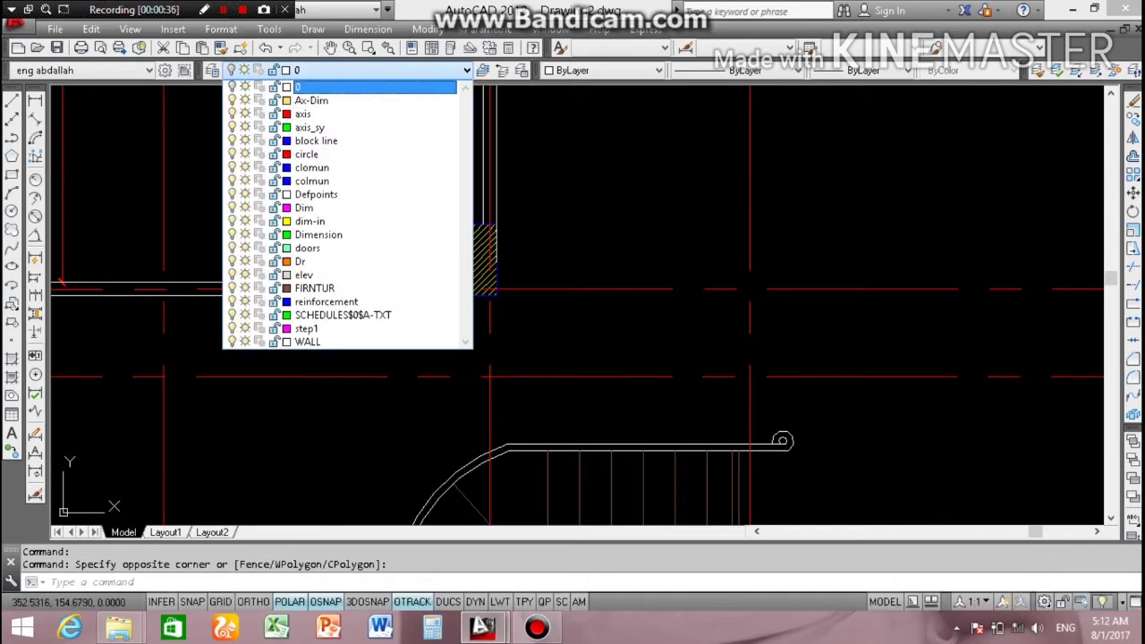
click(232, 86)
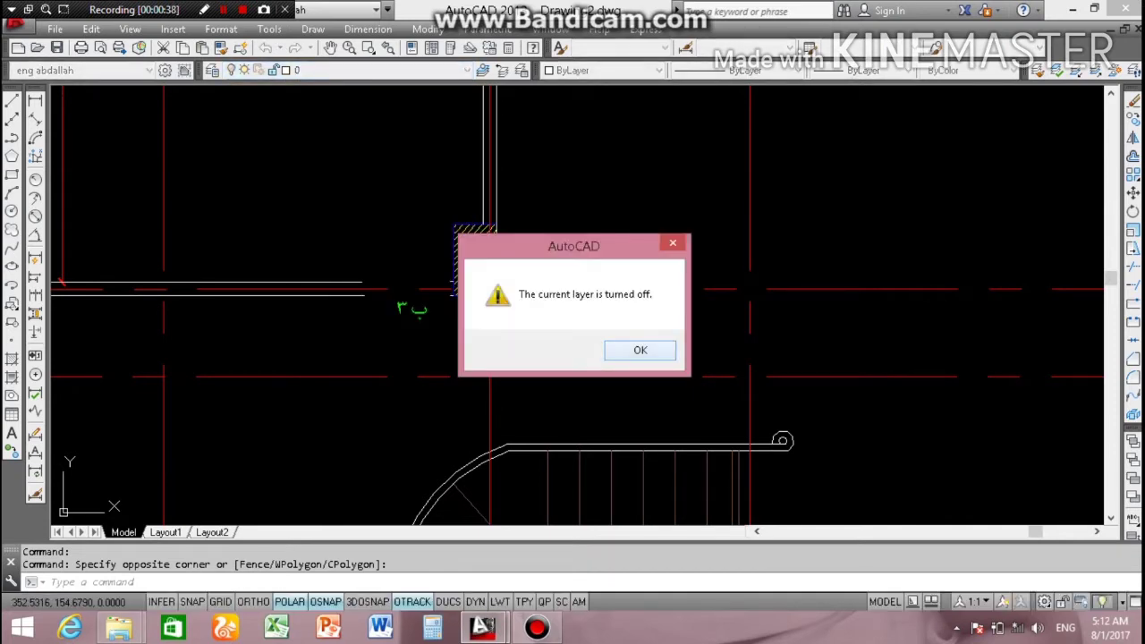
click(640, 350)
click(358, 69)
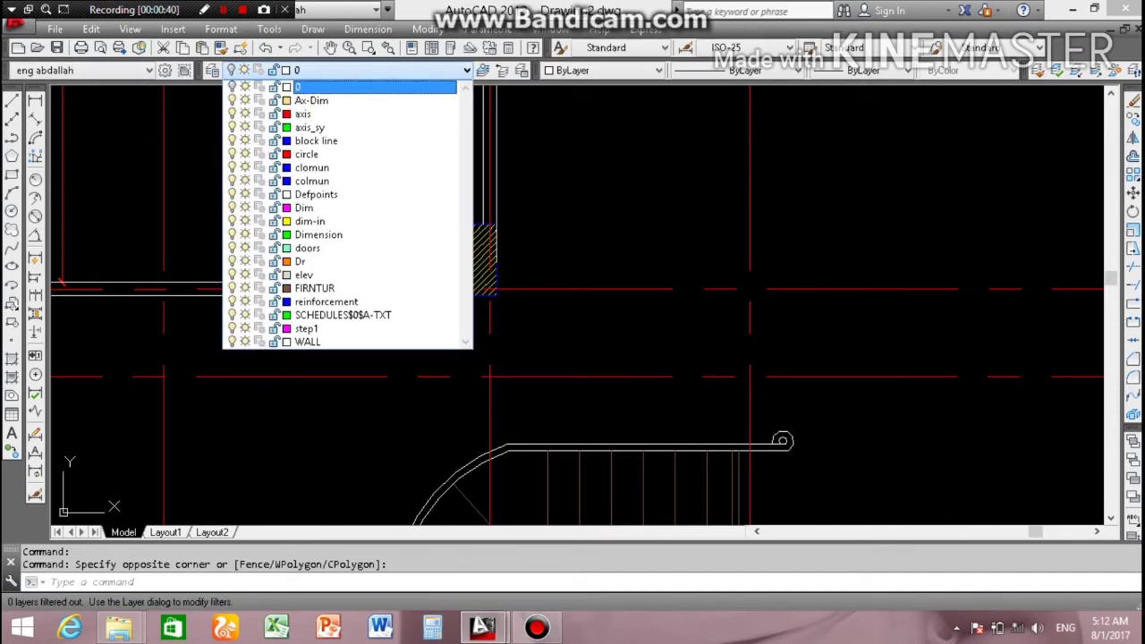
click(376, 87)
scroll(376, 232, down, 8)
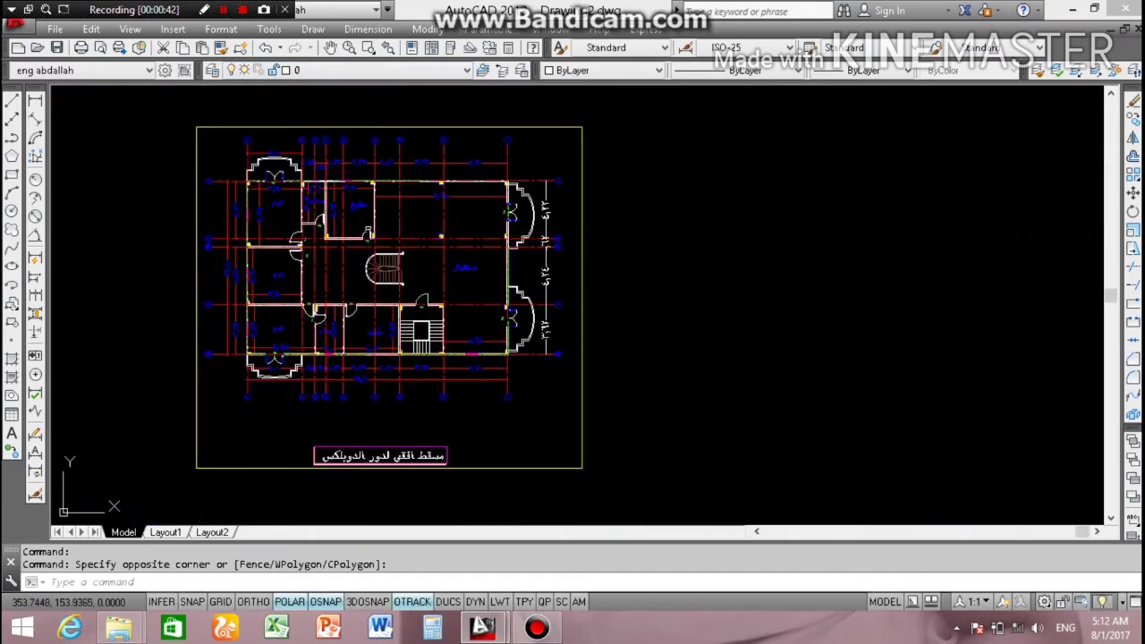
scroll(399, 265, up, 5)
scroll(305, 256, down, 1)
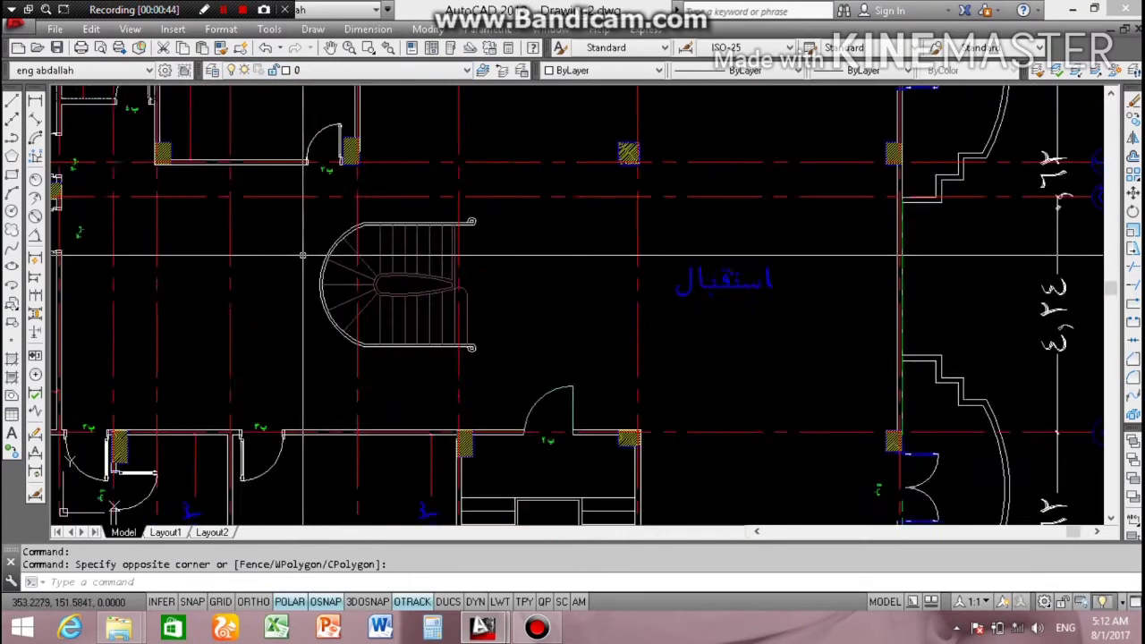
scroll(305, 256, down, 1)
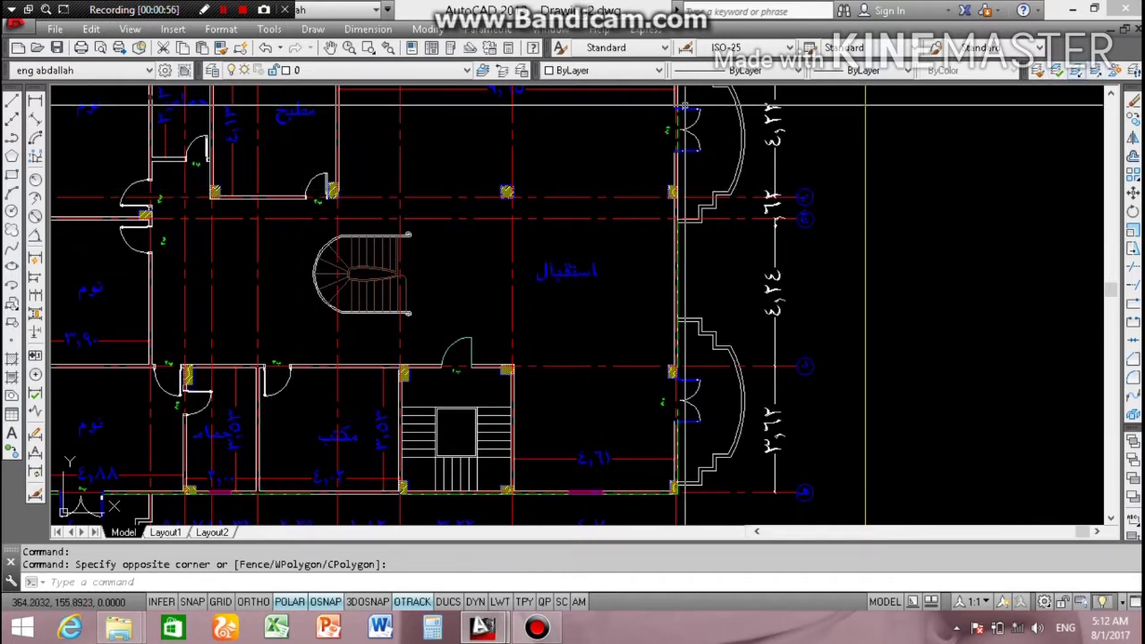
Step: Isolate layer 0, erase all 387 of its objects, and restore the other layers with Layer Previous
click(1075, 70)
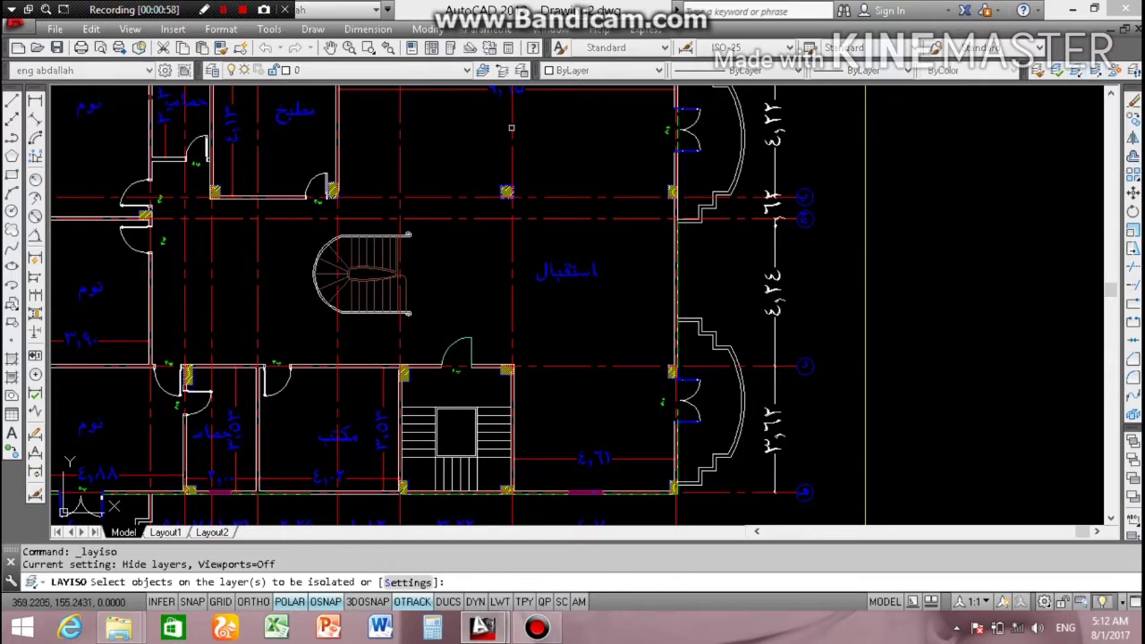
scroll(313, 179, up, 3)
scroll(312, 176, up, 2)
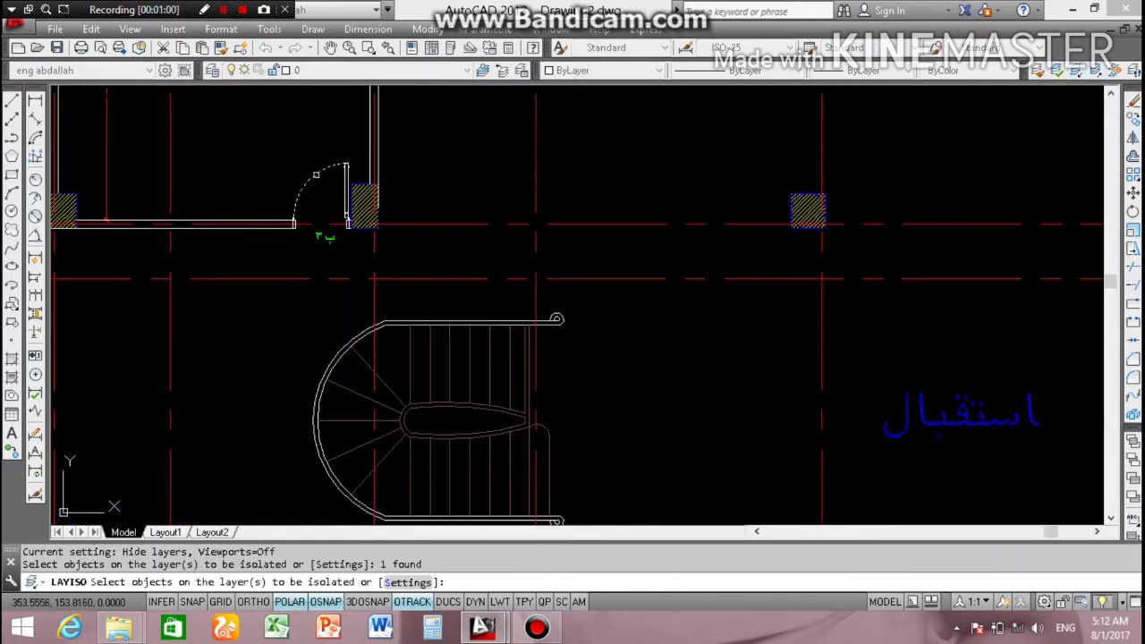
key(Return)
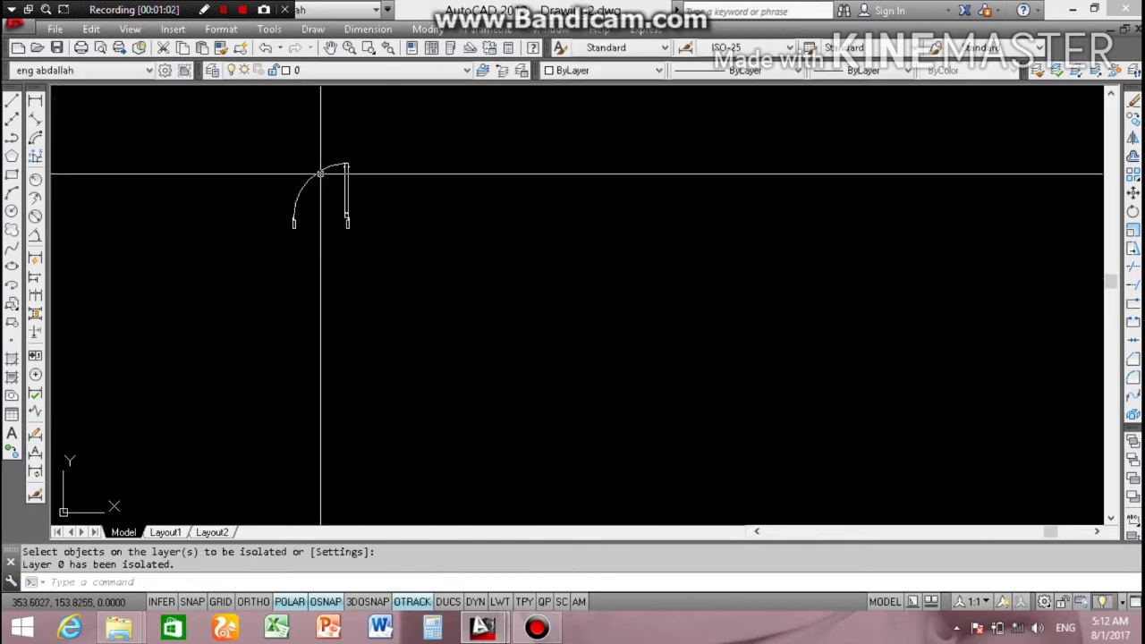
scroll(324, 176, down, 3)
scroll(324, 176, up, 2)
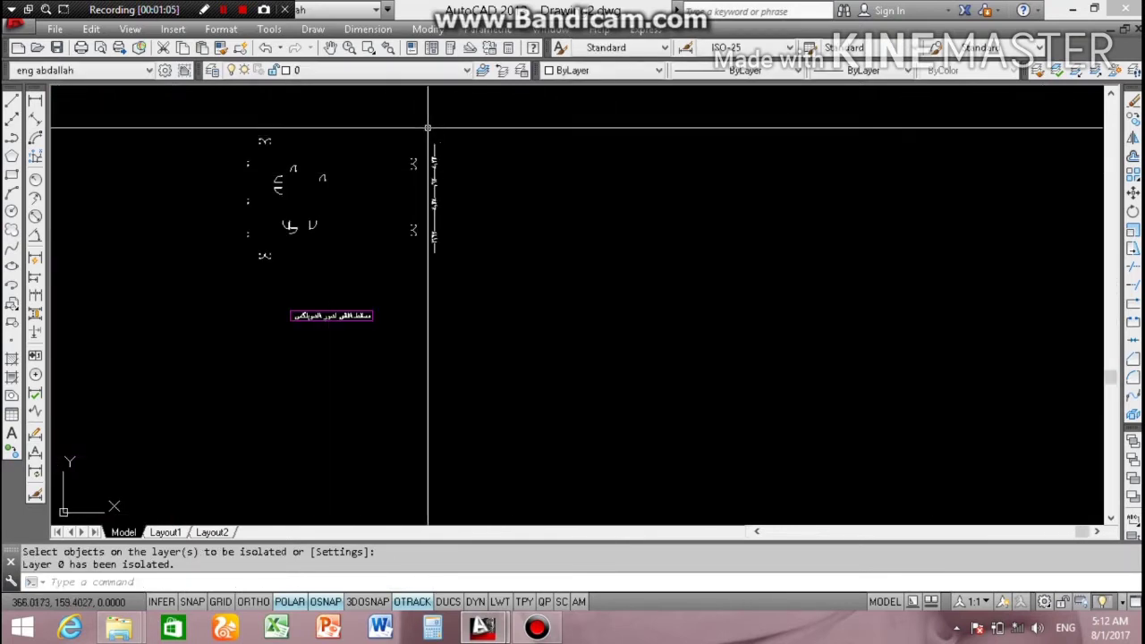
click(498, 117)
click(146, 335)
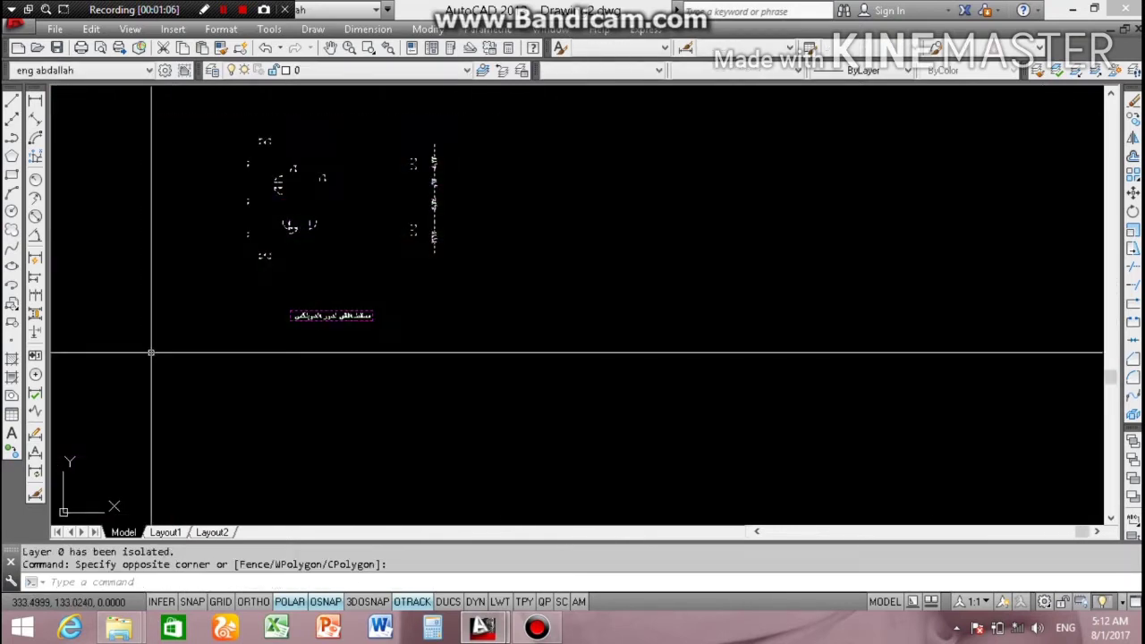
key(Delete)
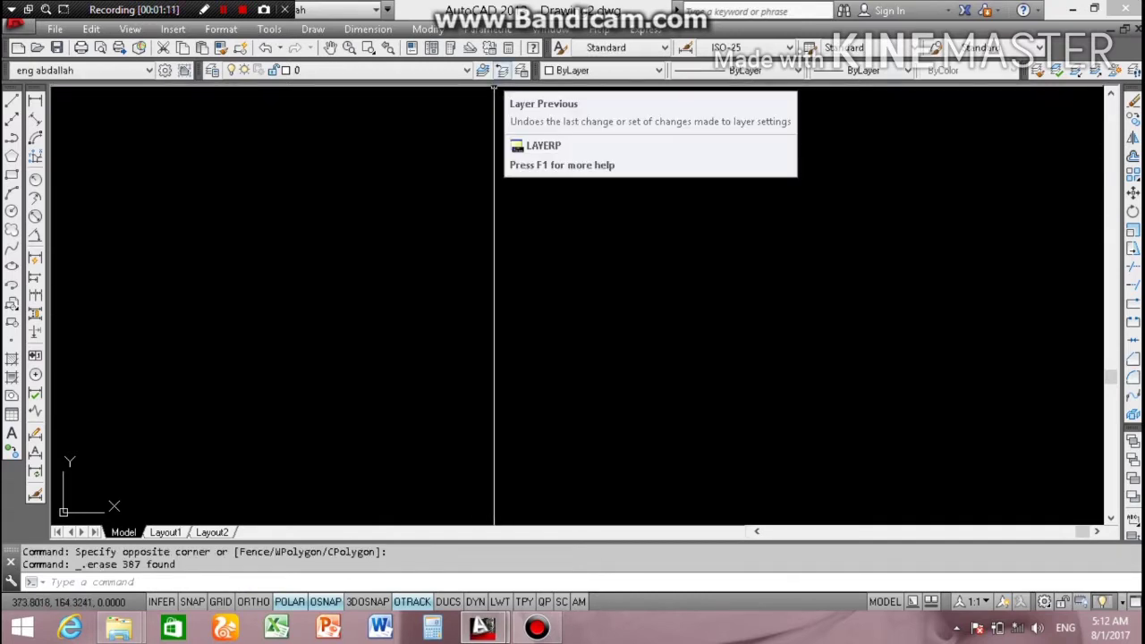
click(502, 70)
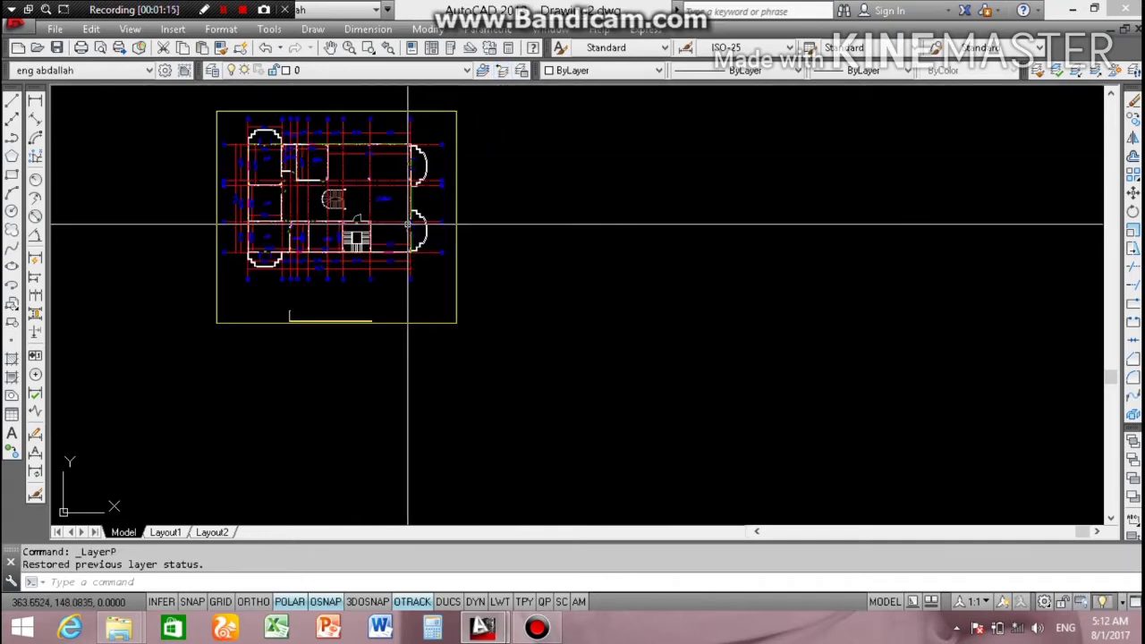
scroll(407, 269, up, 5)
scroll(340, 319, down, 6)
scroll(492, 215, up, 6)
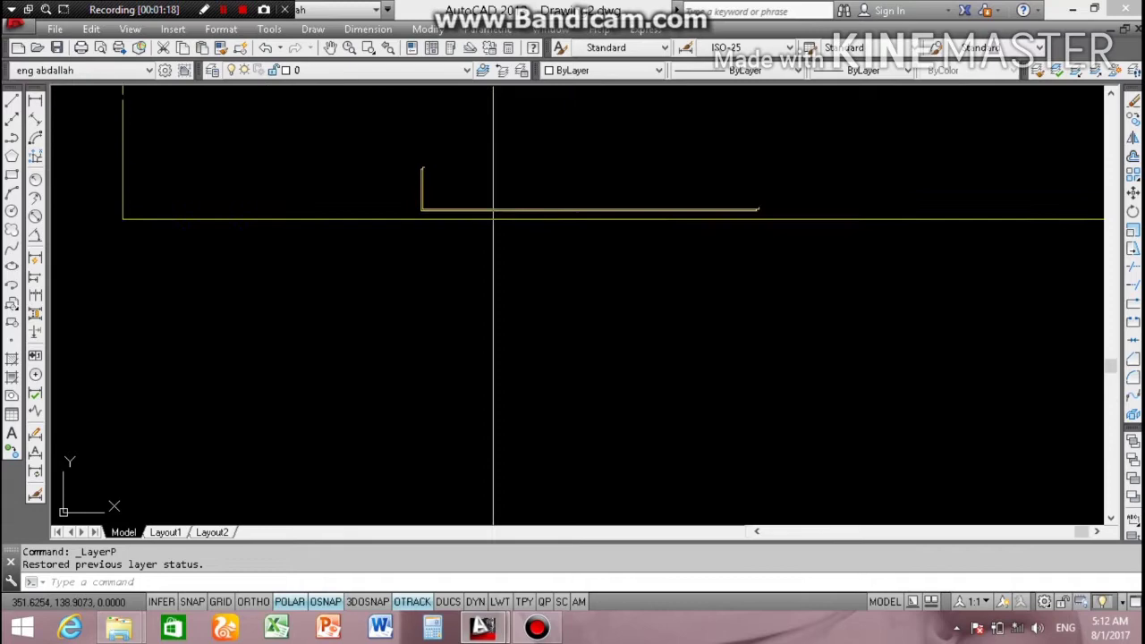
click(350, 328)
click(892, 120)
key(Delete)
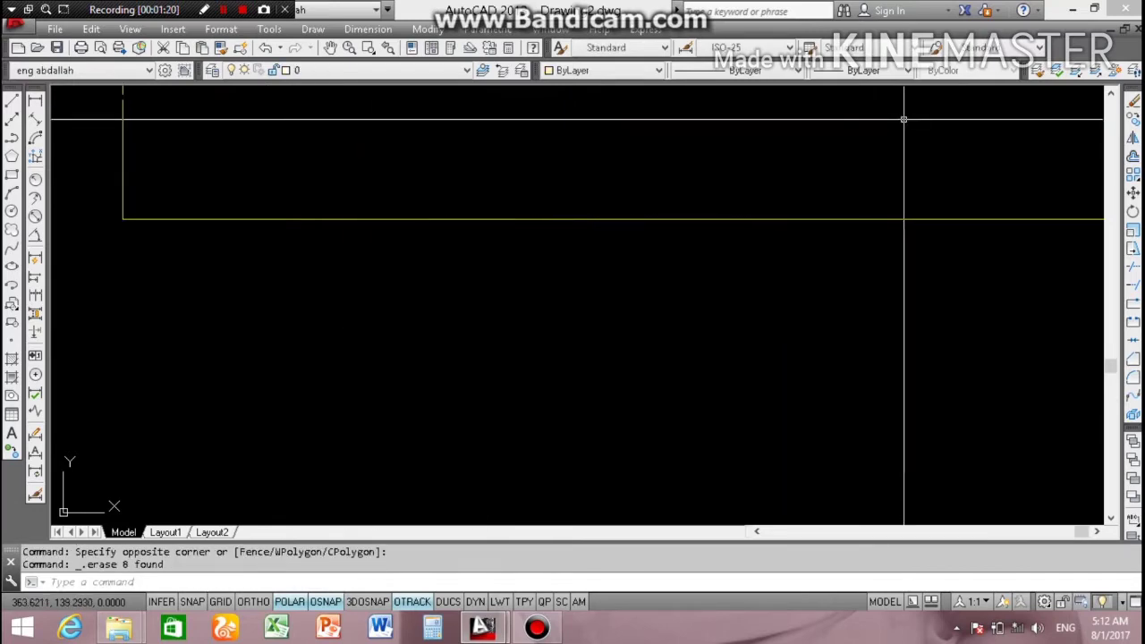
scroll(721, 358, down, 5)
scroll(707, 339, up, 2)
scroll(694, 330, up, 4)
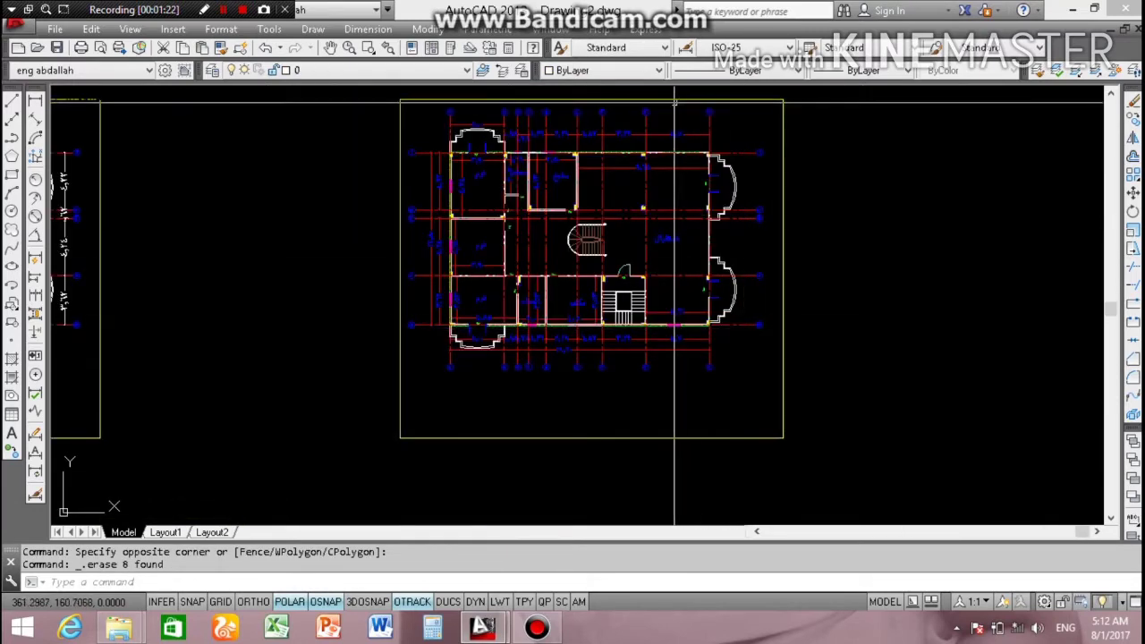
scroll(613, 182, up, 2)
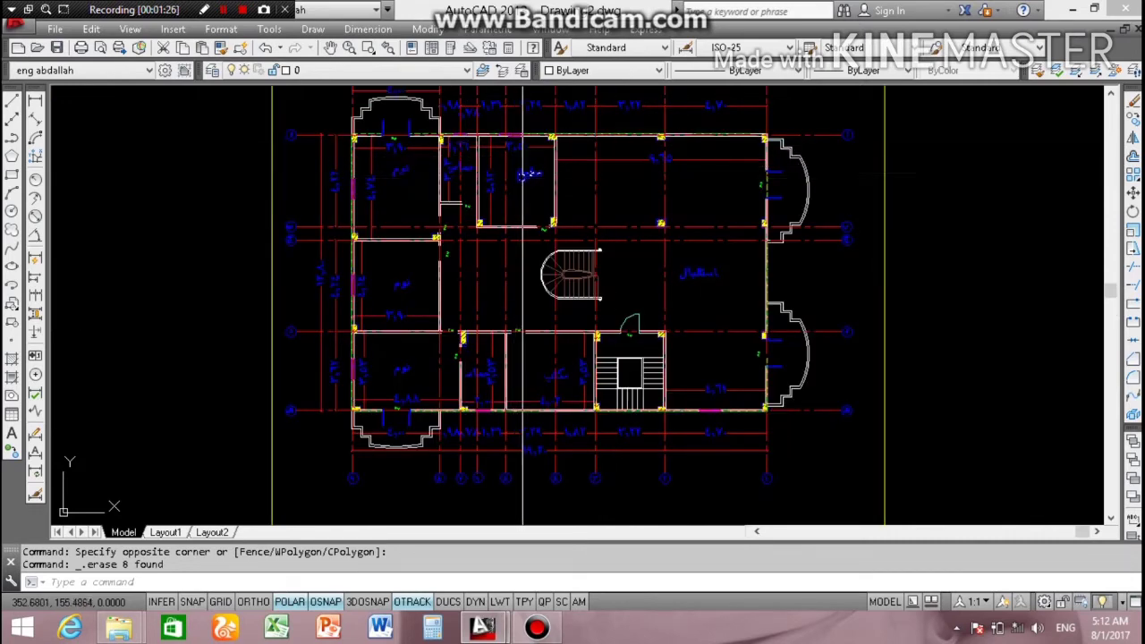
scroll(525, 175, up, 2)
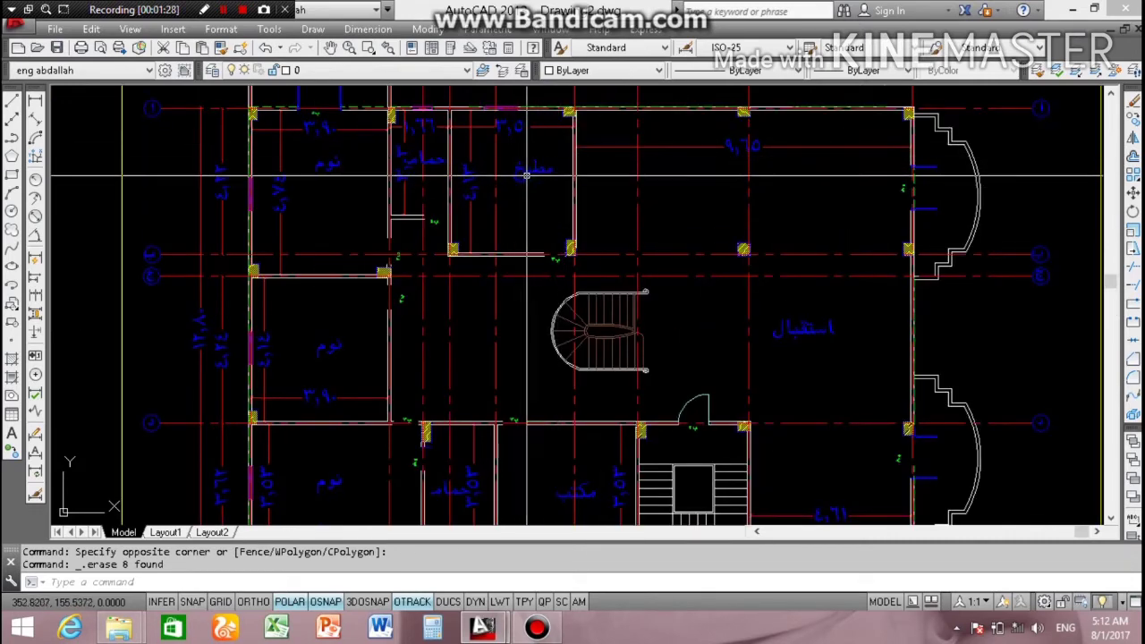
scroll(530, 176, down, 1)
scroll(528, 178, down, 3)
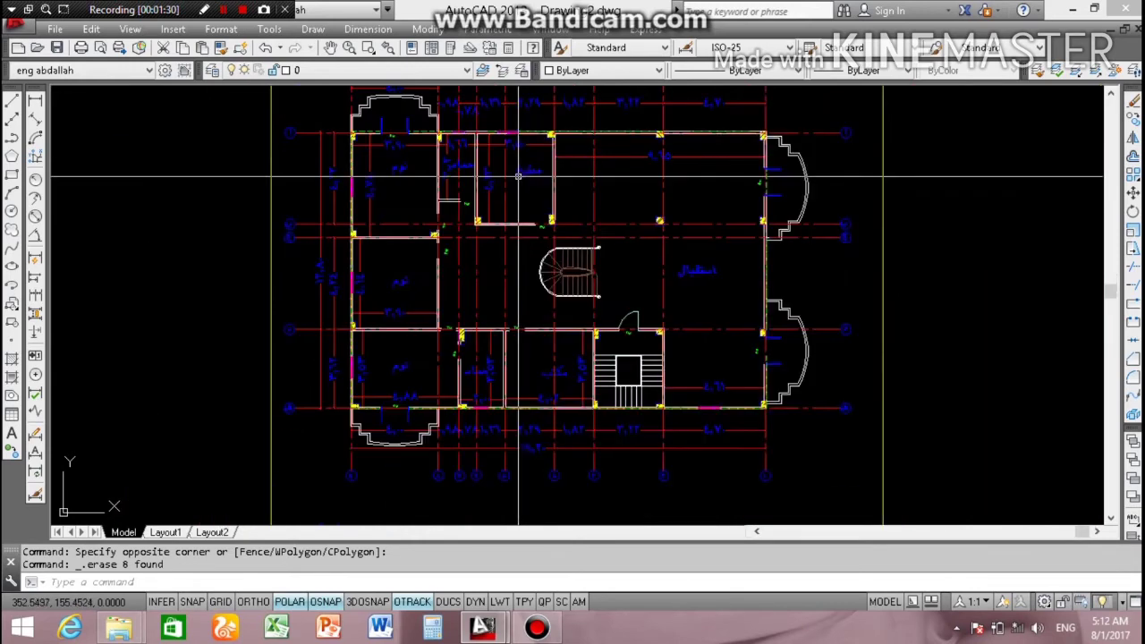
scroll(526, 179, up, 4)
Step: Isolate the block line layer, erase the eight middle block markers, and restore the other layers
scroll(532, 168, down, 3)
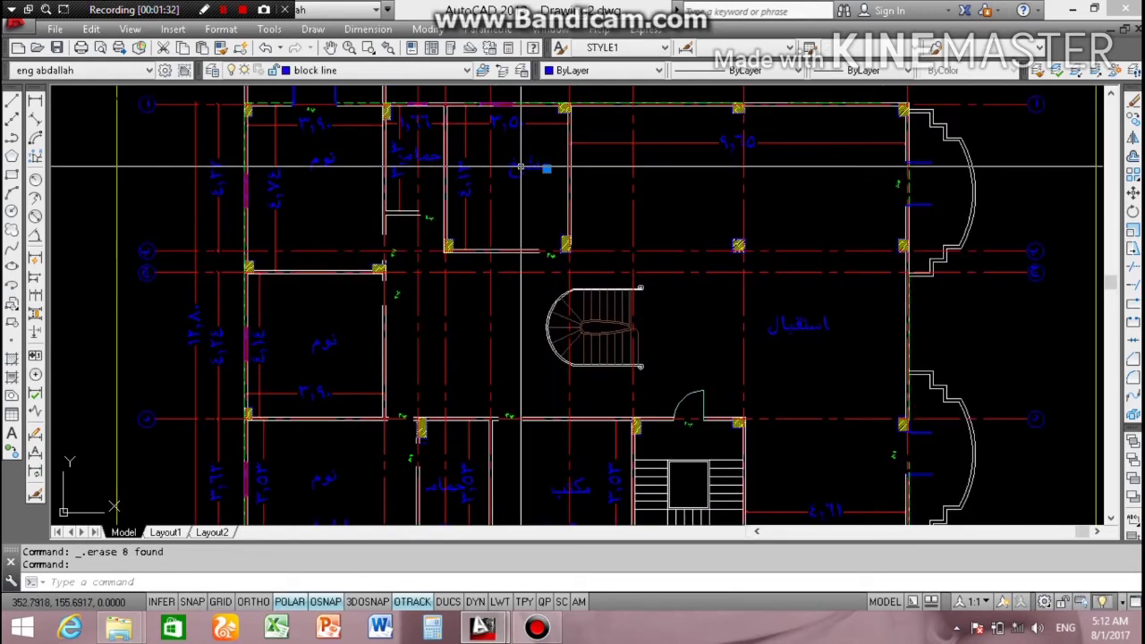
scroll(532, 167, up, 3)
click(1055, 70)
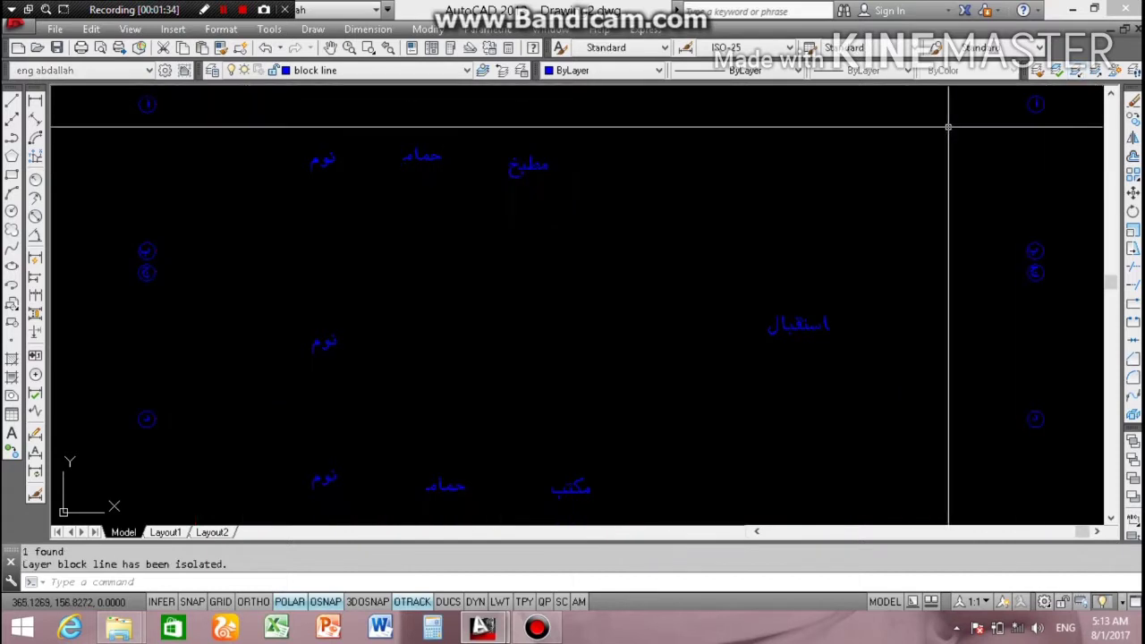
scroll(710, 135, down, 5)
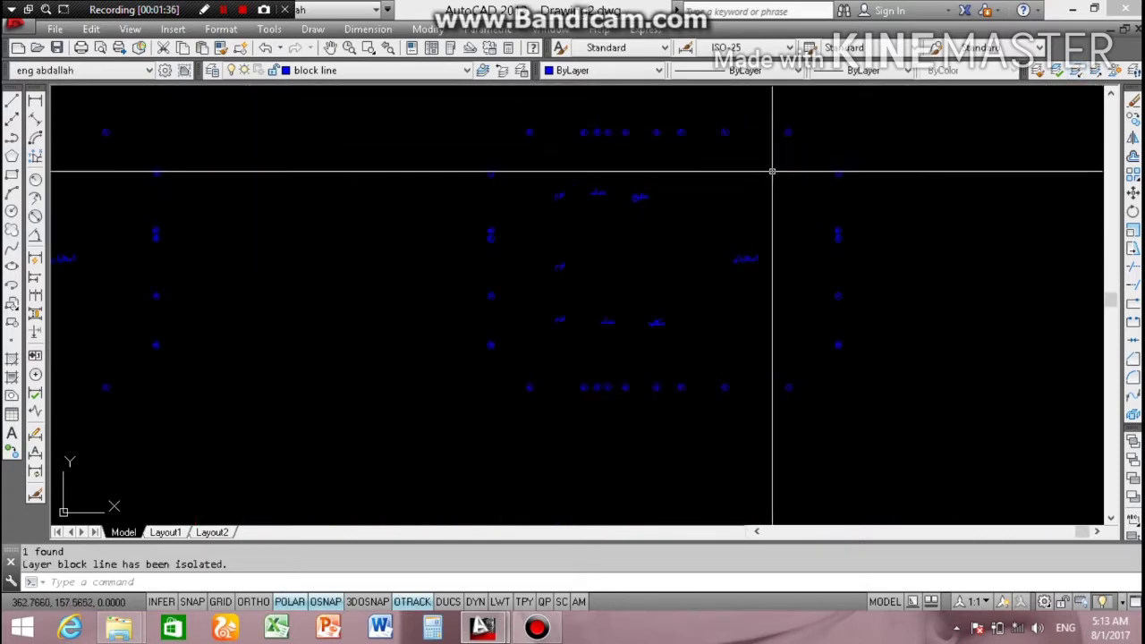
click(784, 179)
click(524, 347)
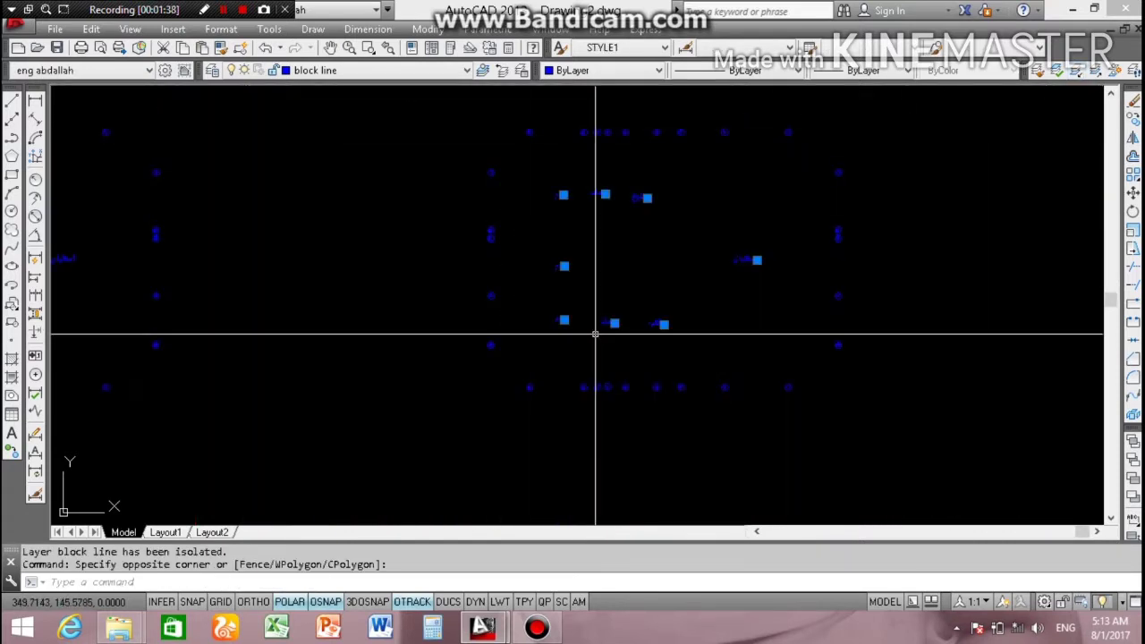
key(Delete)
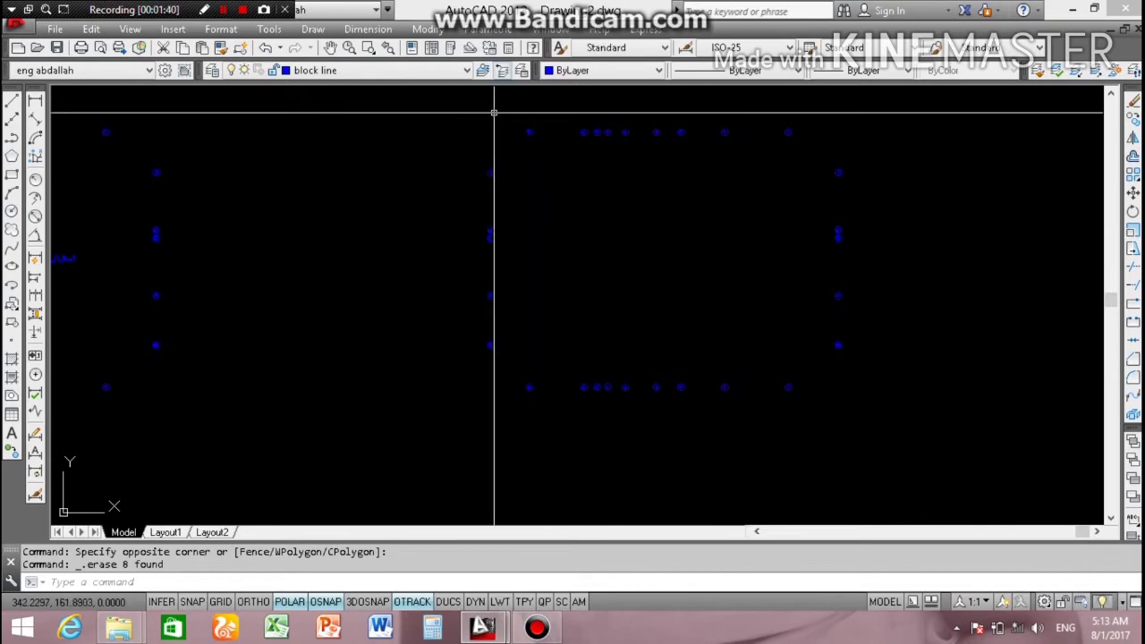
click(502, 70)
scroll(486, 199, up, 2)
Step: Zoom in and erase the two short column lines beneath the upper-left bay
scroll(504, 136, up, 2)
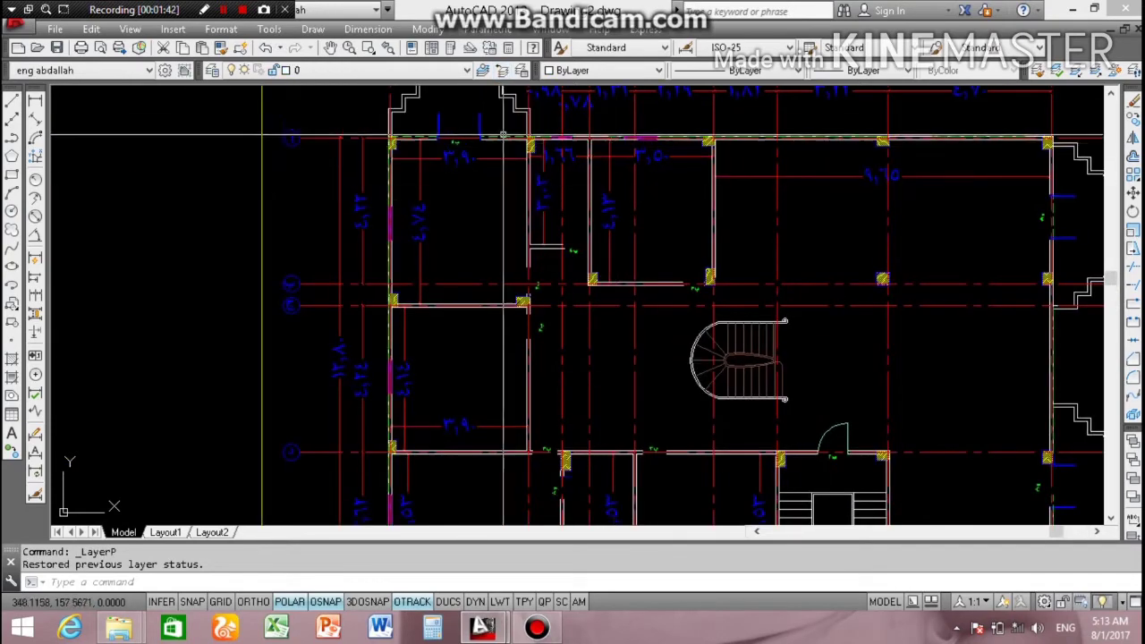
scroll(472, 96, up, 5)
click(582, 142)
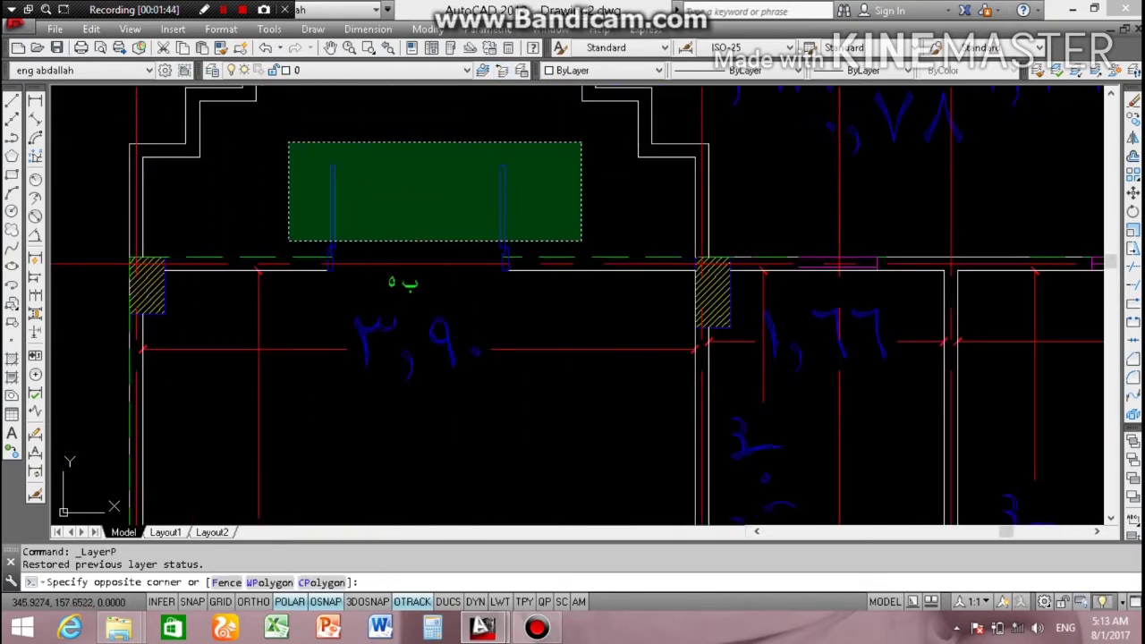
click(290, 251)
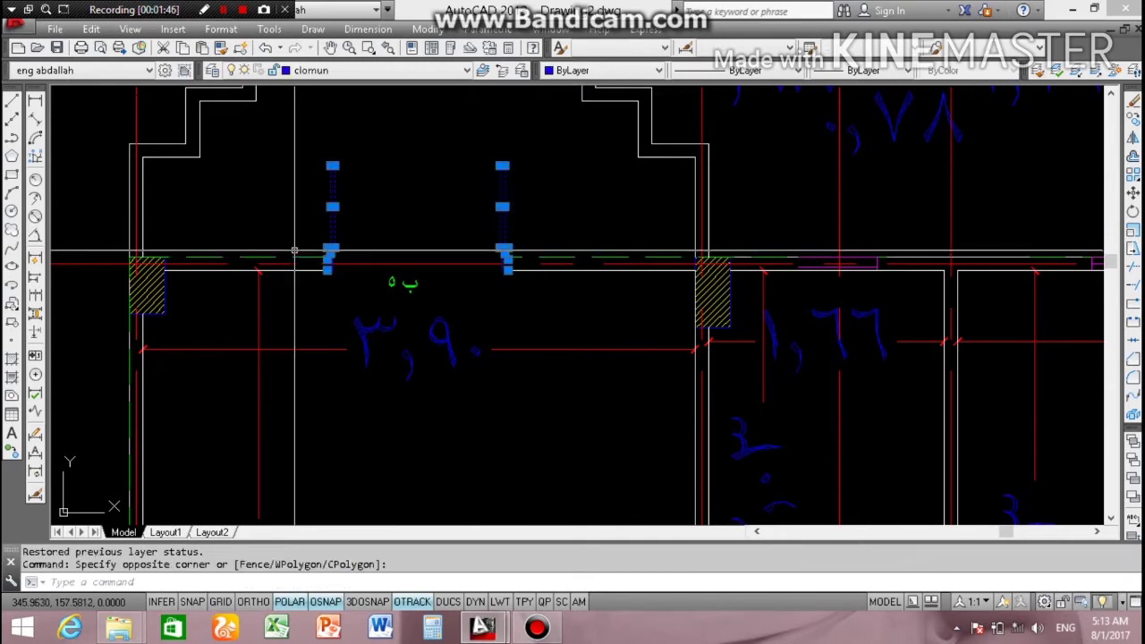
key(Delete)
Step: Erase the small green label and nearby line ends at the top wall opening
click(291, 305)
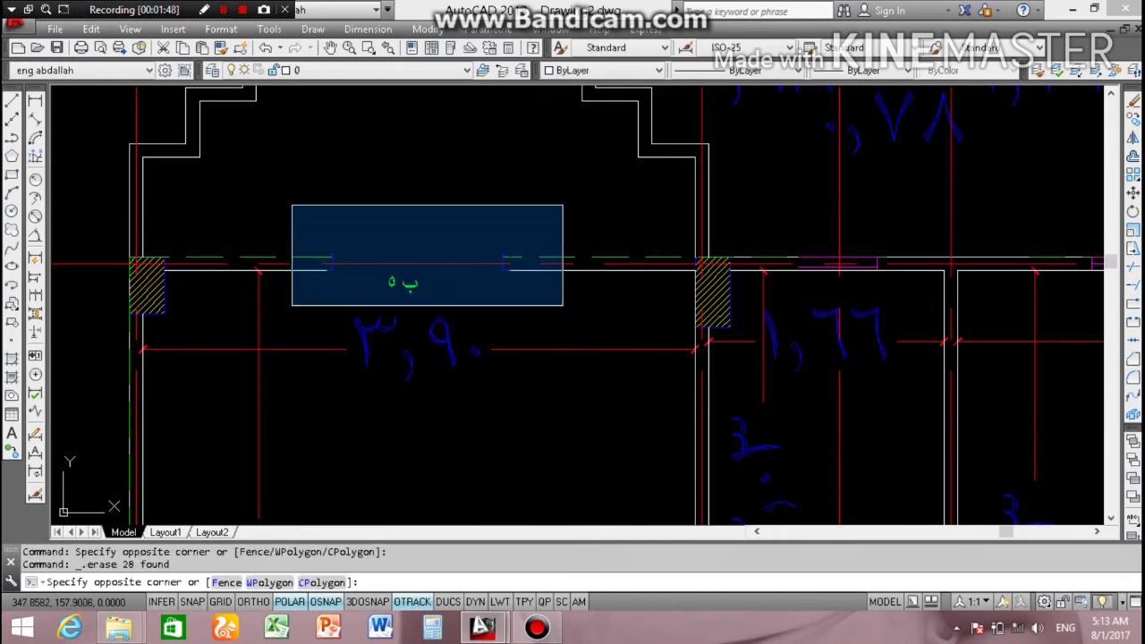
click(563, 205)
key(Delete)
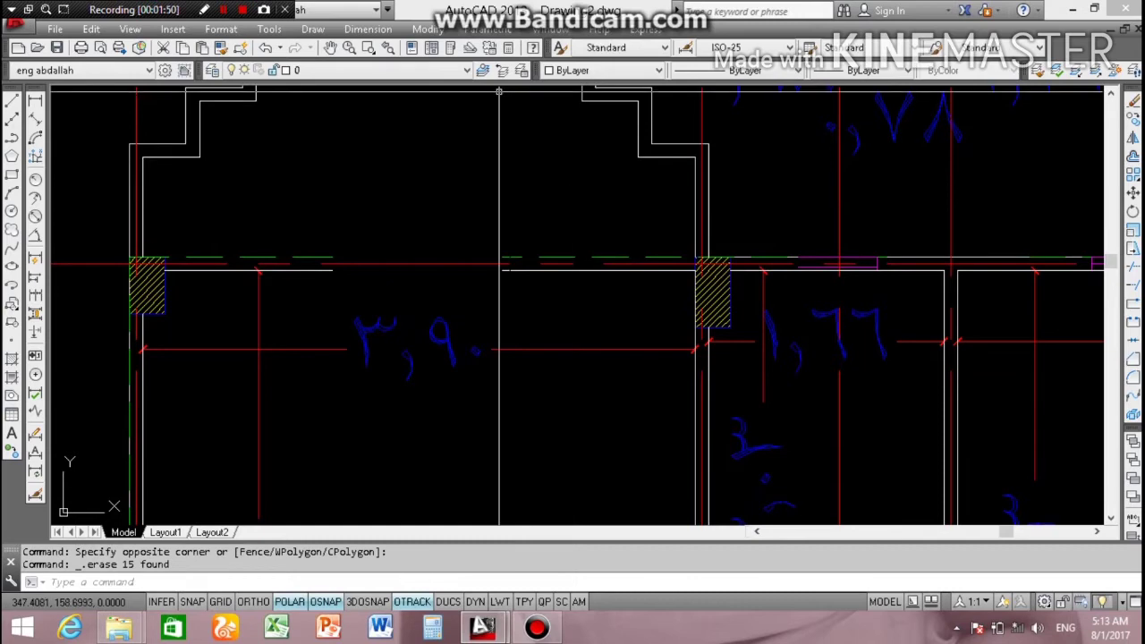
scroll(344, 118, down, 3)
scroll(344, 118, up, 6)
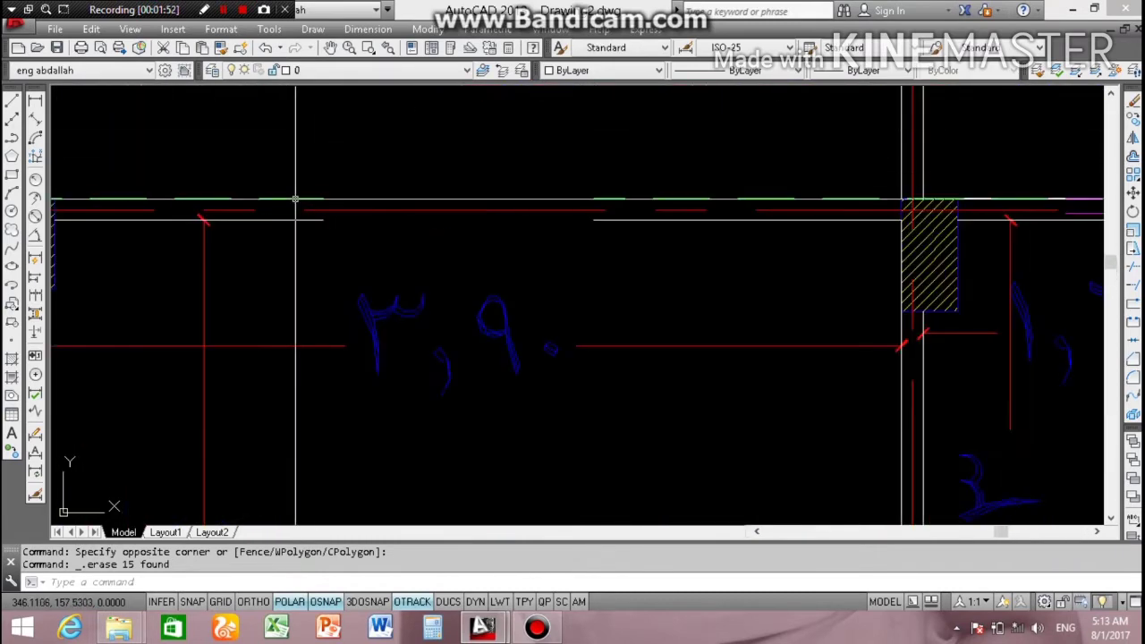
scroll(295, 197, down, 2)
scroll(393, 197, down, 4)
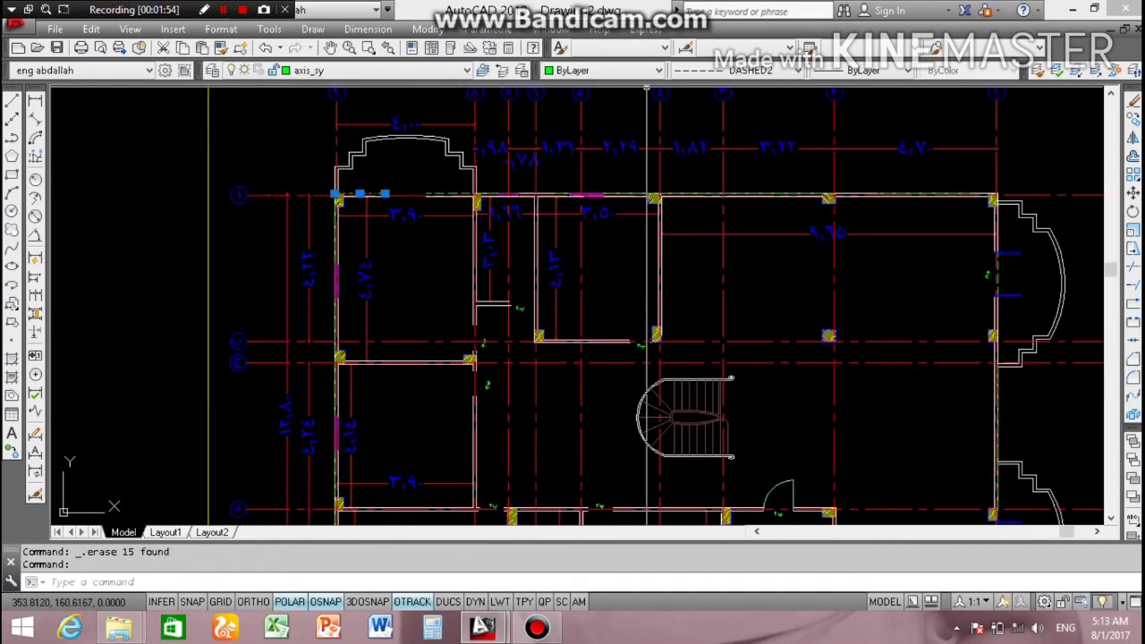
Step: Isolate axis_sy, erase its right-hand dashed green rectangle, then restore all layers
click(522, 70)
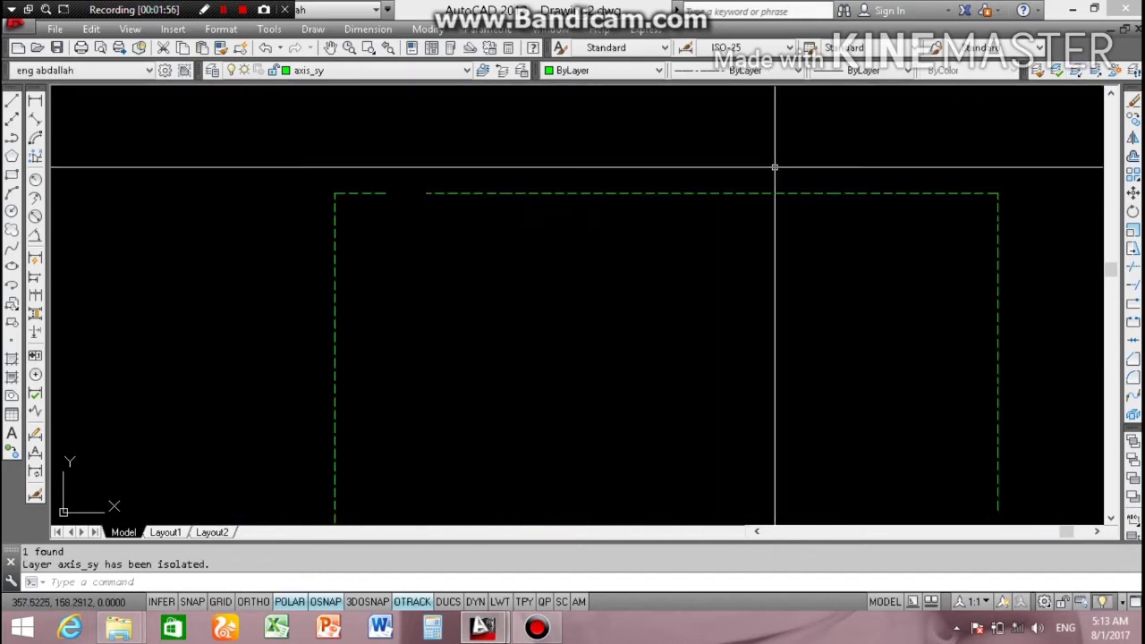
scroll(569, 218, down, 3)
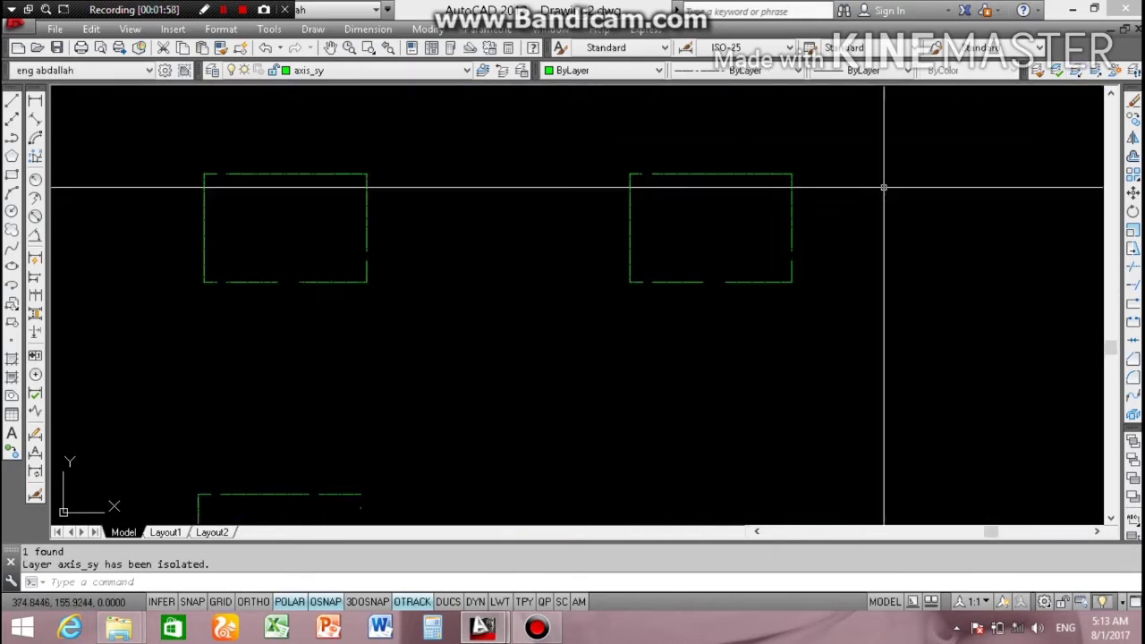
click(872, 136)
click(630, 262)
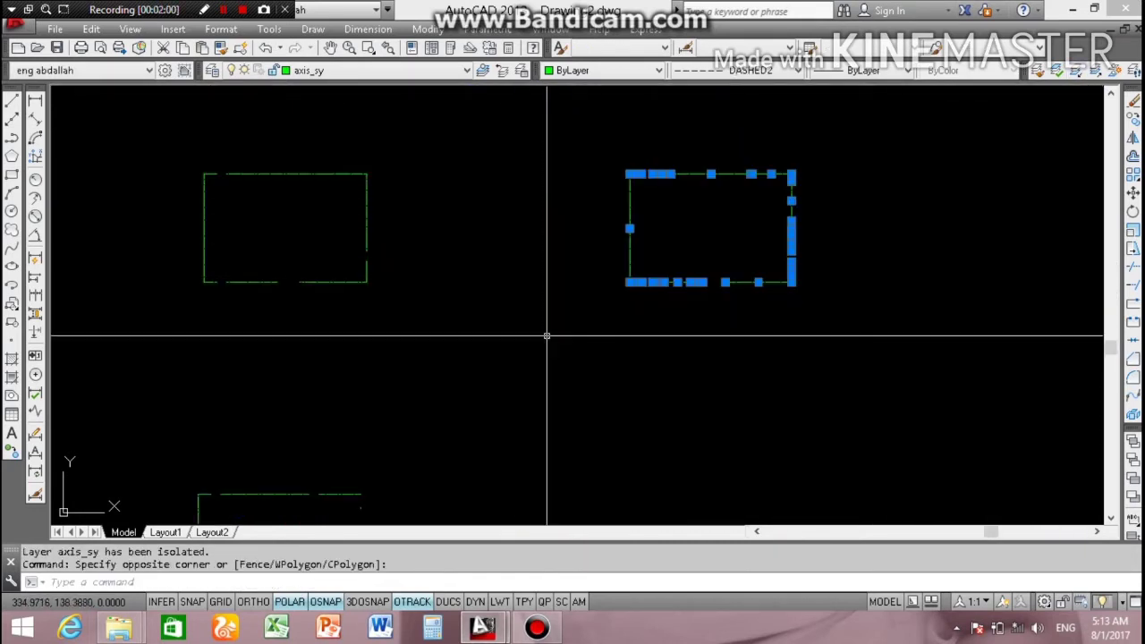
key(Delete)
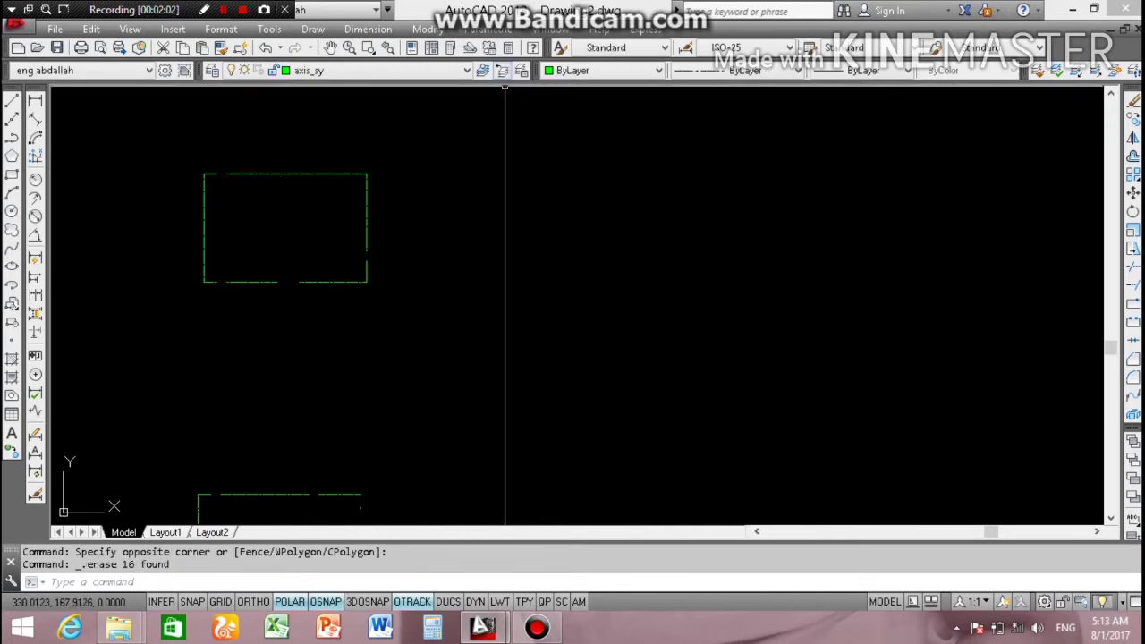
click(503, 69)
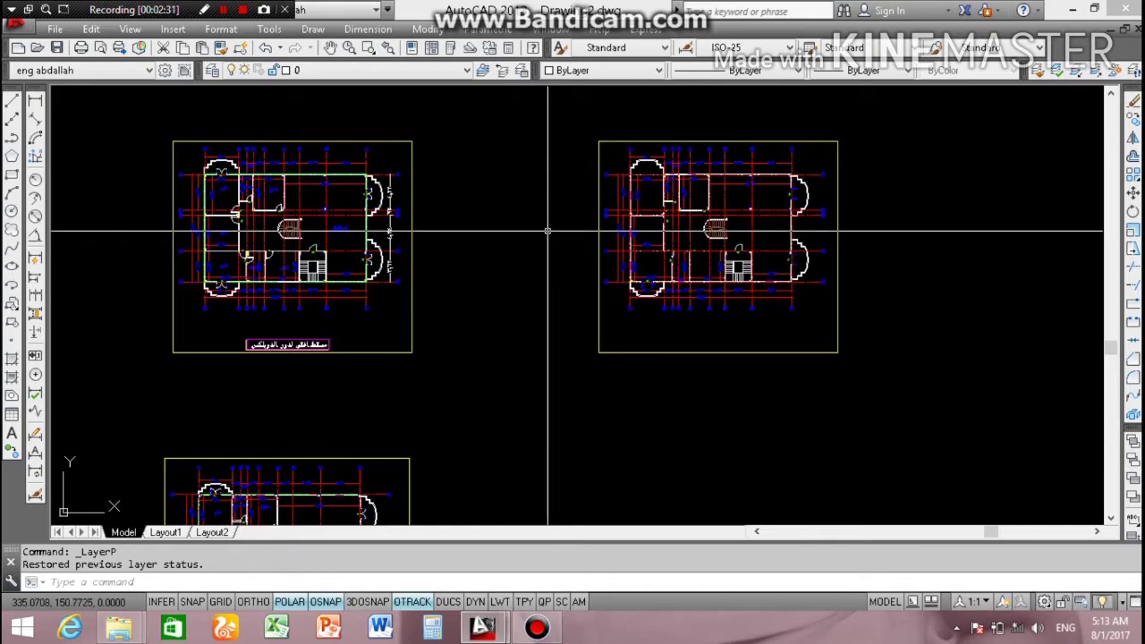
Step: Zoom out over all plan sheets, then zoom into the right-hand copy's upper walls and stair
scroll(544, 215, up, 5)
scroll(239, 101, up, 2)
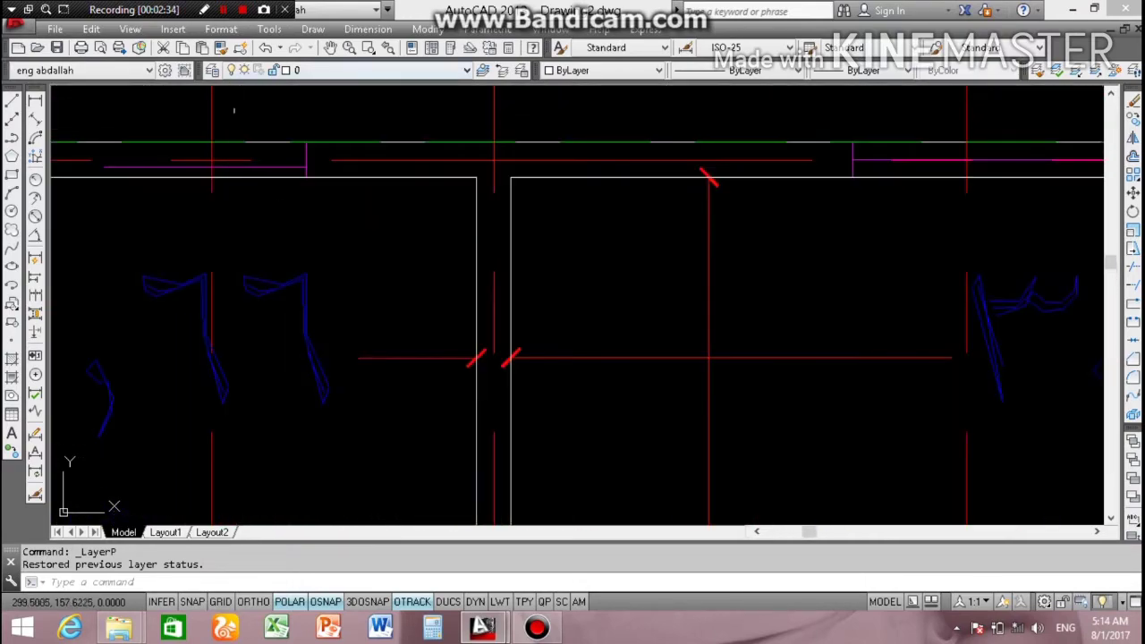
scroll(269, 224, down, 3)
scroll(313, 295, down, 3)
scroll(356, 357, down, 3)
scroll(356, 357, up, 3)
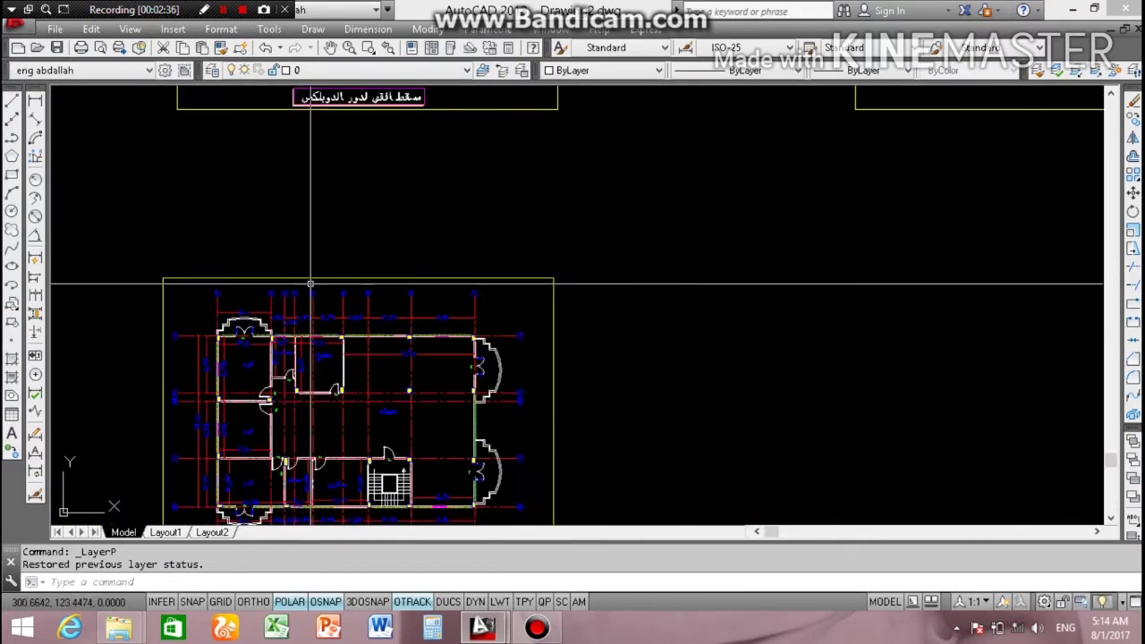
scroll(332, 295, up, 2)
scroll(332, 295, up, 2)
scroll(332, 296, down, 5)
scroll(334, 241, down, 4)
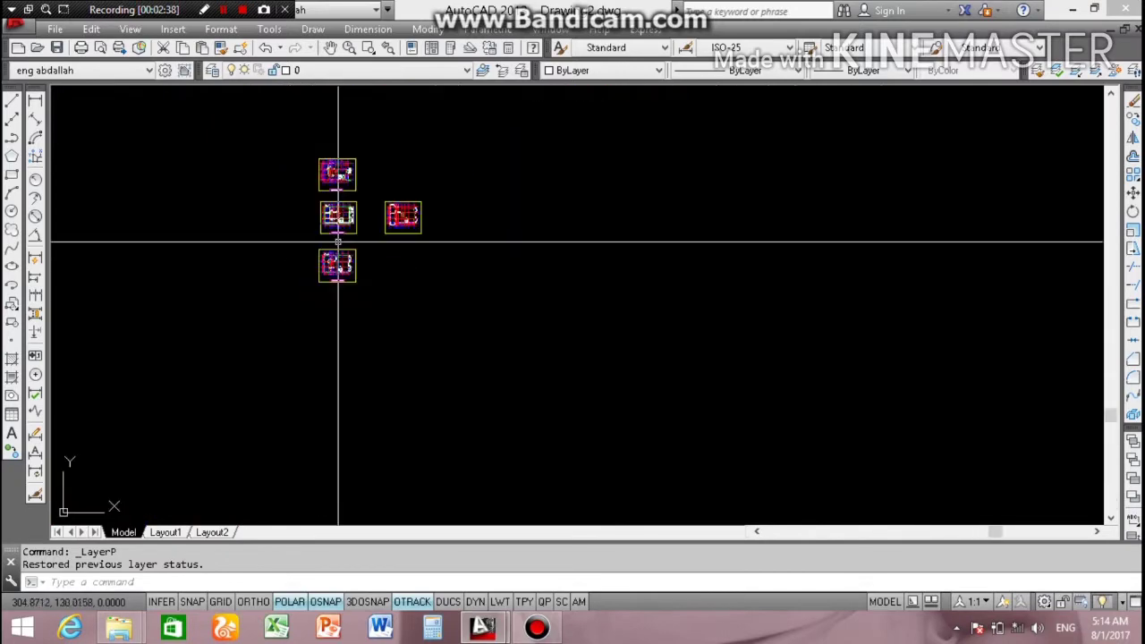
scroll(335, 241, up, 4)
scroll(328, 136, down, 2)
scroll(322, 349, up, 8)
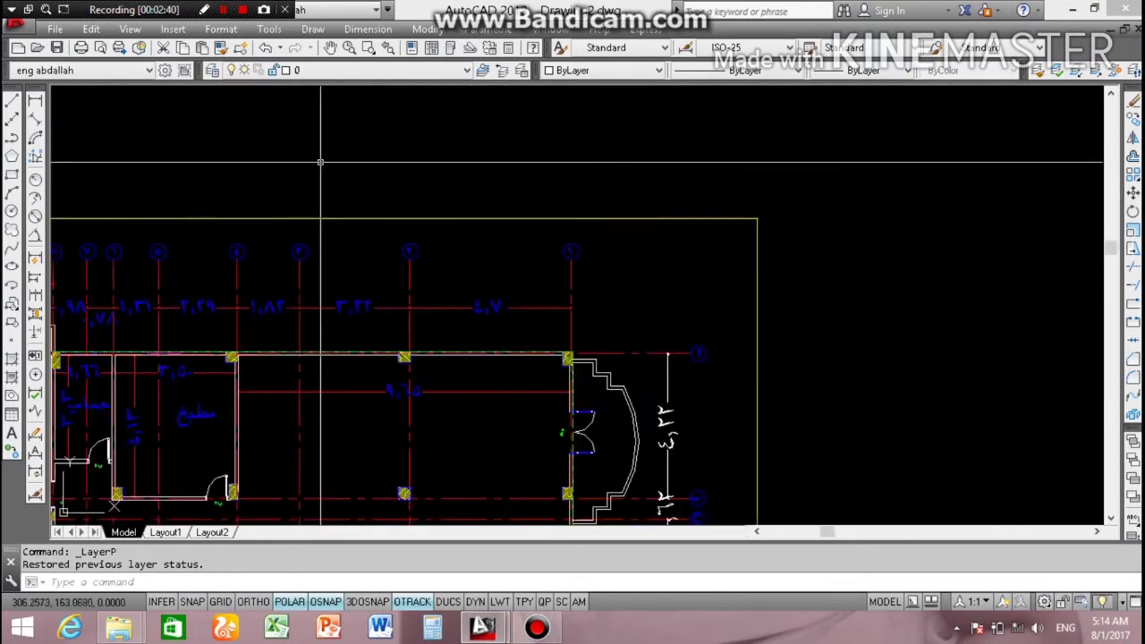
scroll(322, 355, up, 2)
scroll(323, 358, down, 3)
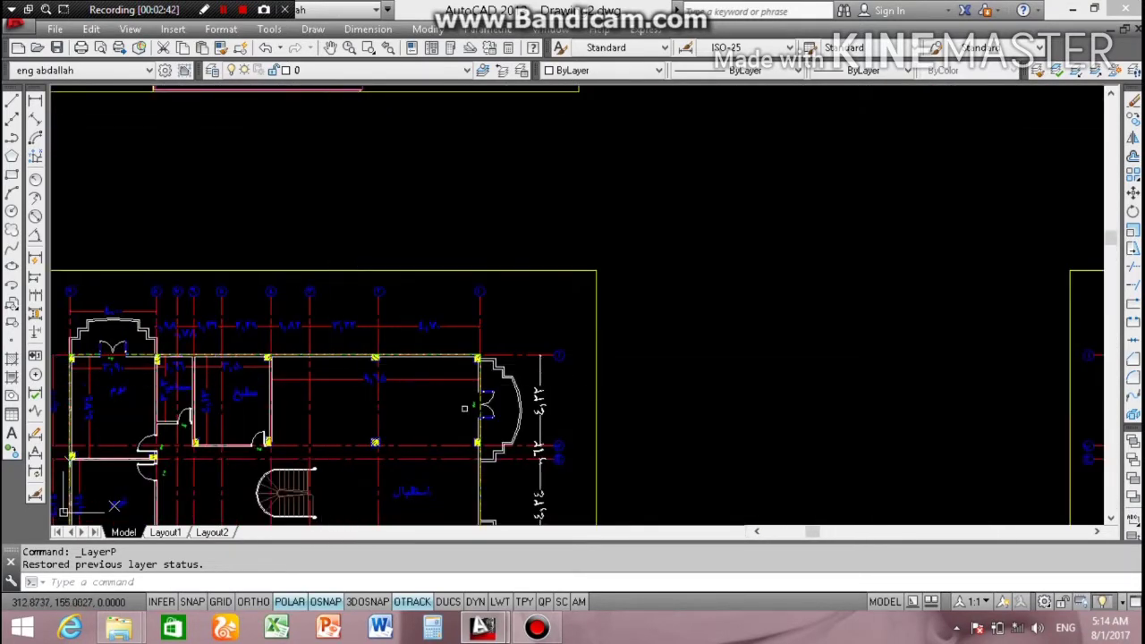
scroll(474, 363, up, 3)
scroll(470, 361, down, 4)
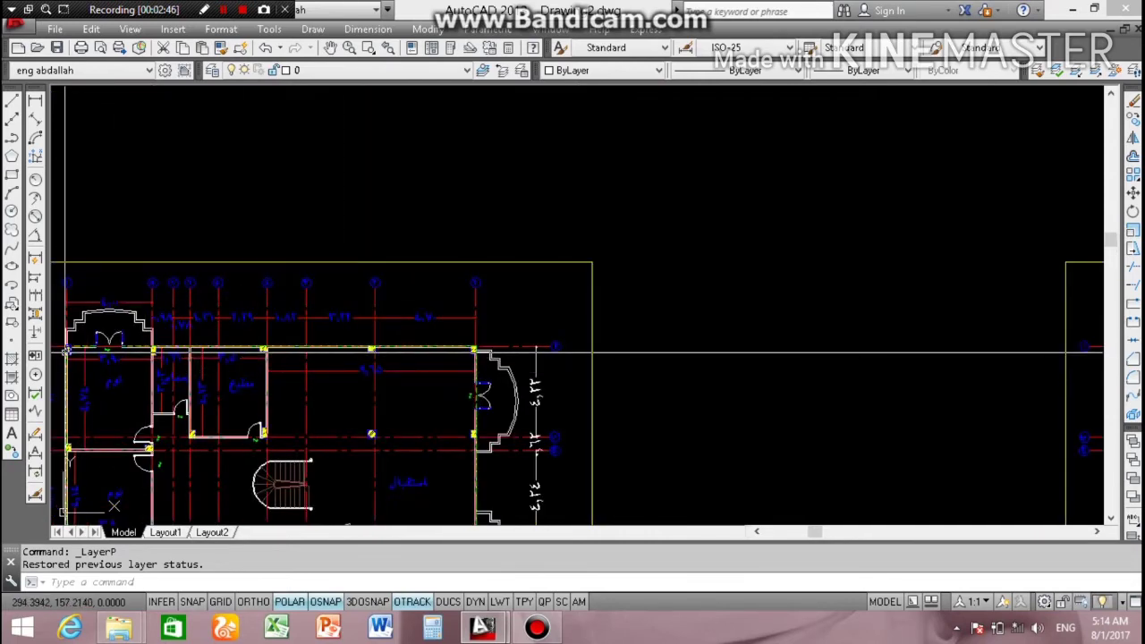
scroll(55, 355, up, 3)
scroll(90, 344, up, 3)
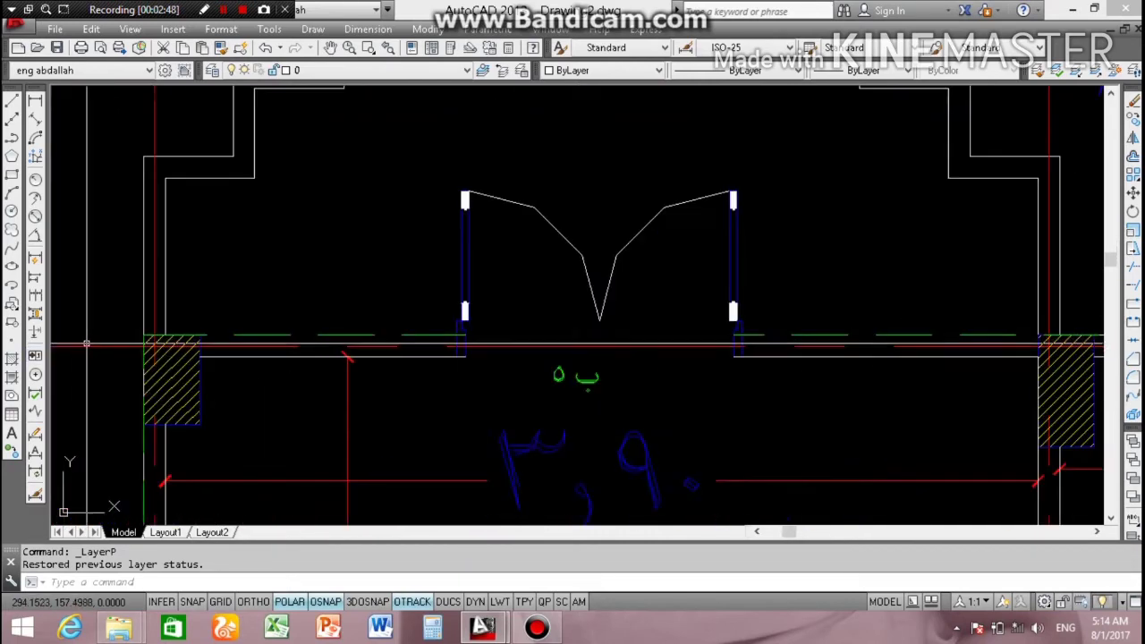
scroll(161, 335, down, 3)
scroll(206, 134, down, 5)
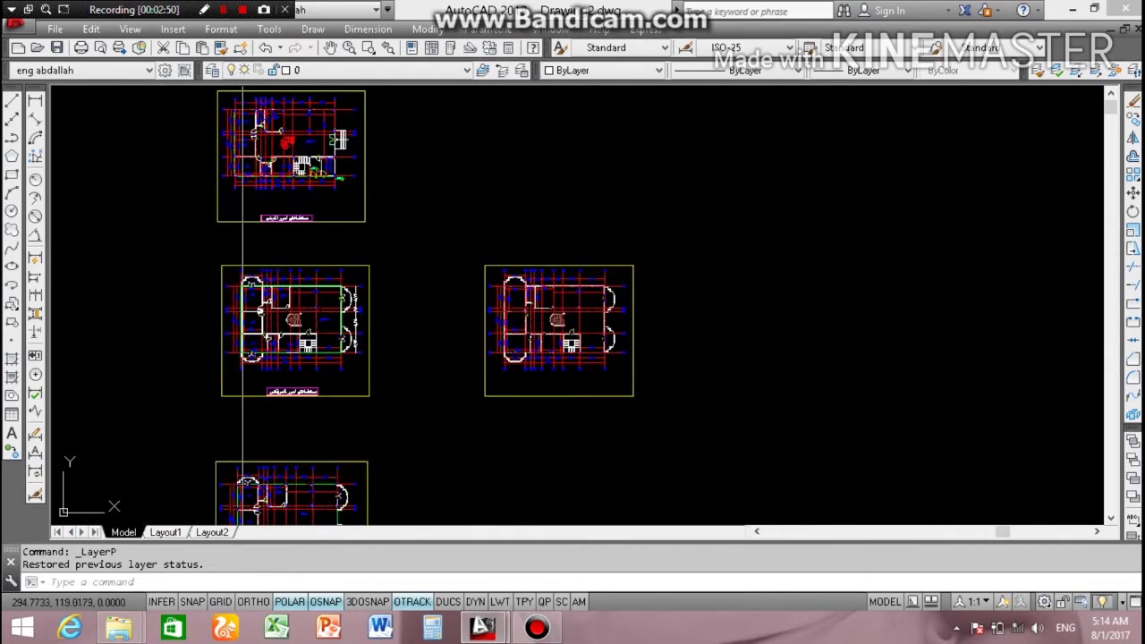
scroll(218, 164, up, 5)
scroll(219, 163, down, 5)
scroll(209, 179, down, 2)
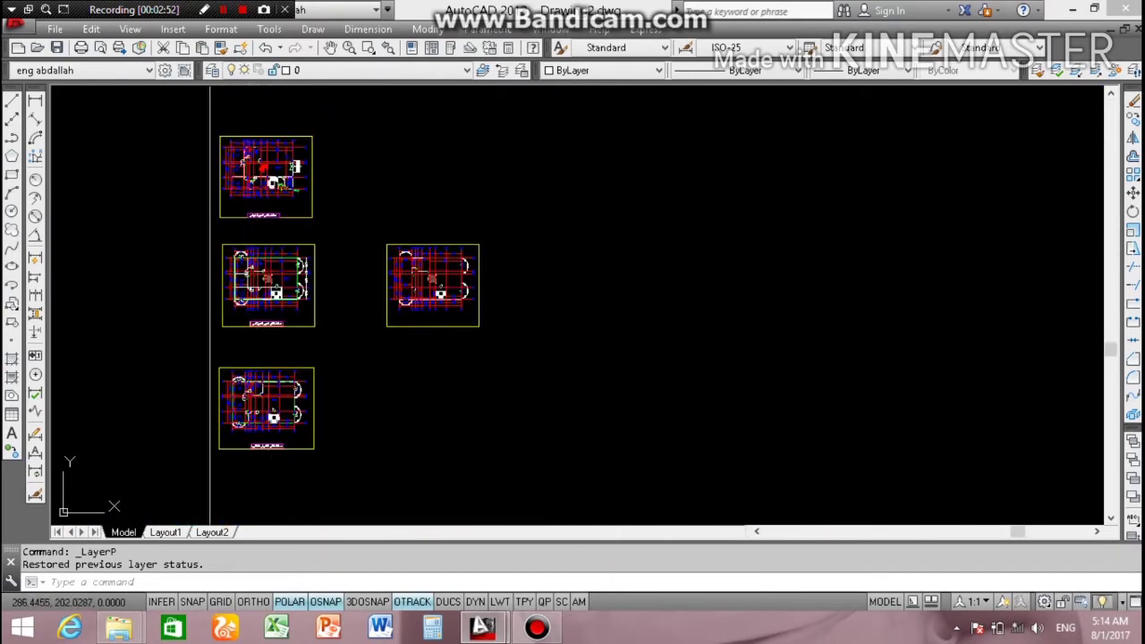
scroll(268, 268, up, 6)
scroll(273, 286, down, 1)
scroll(403, 340, down, 2)
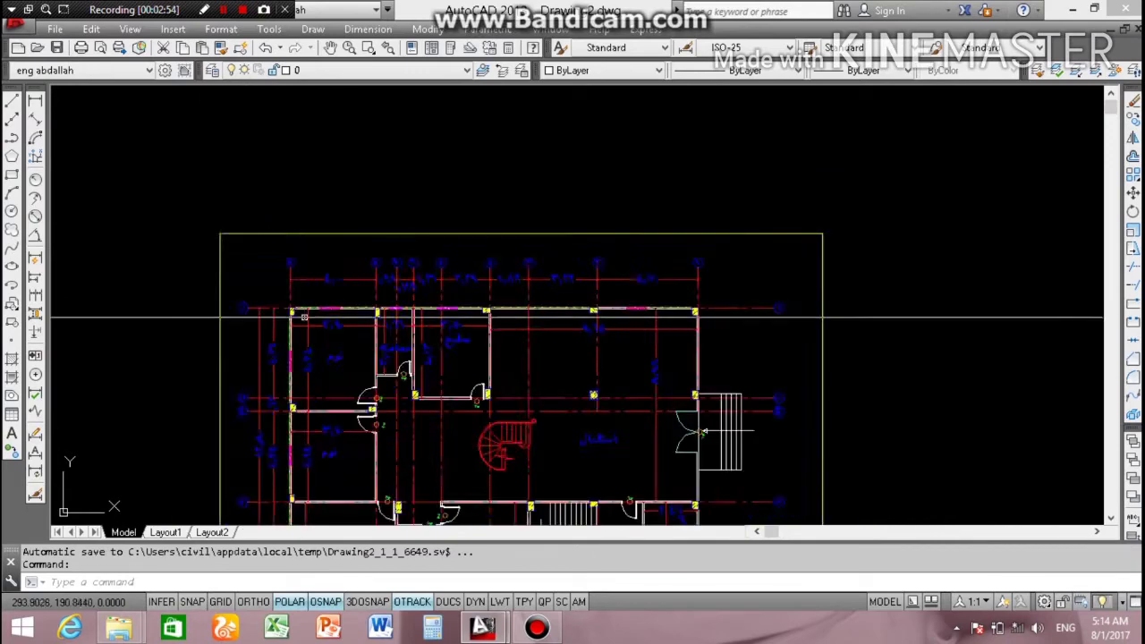
scroll(583, 389, down, 2)
middle_drag(582, 388, 505, 378)
scroll(437, 376, down, 4)
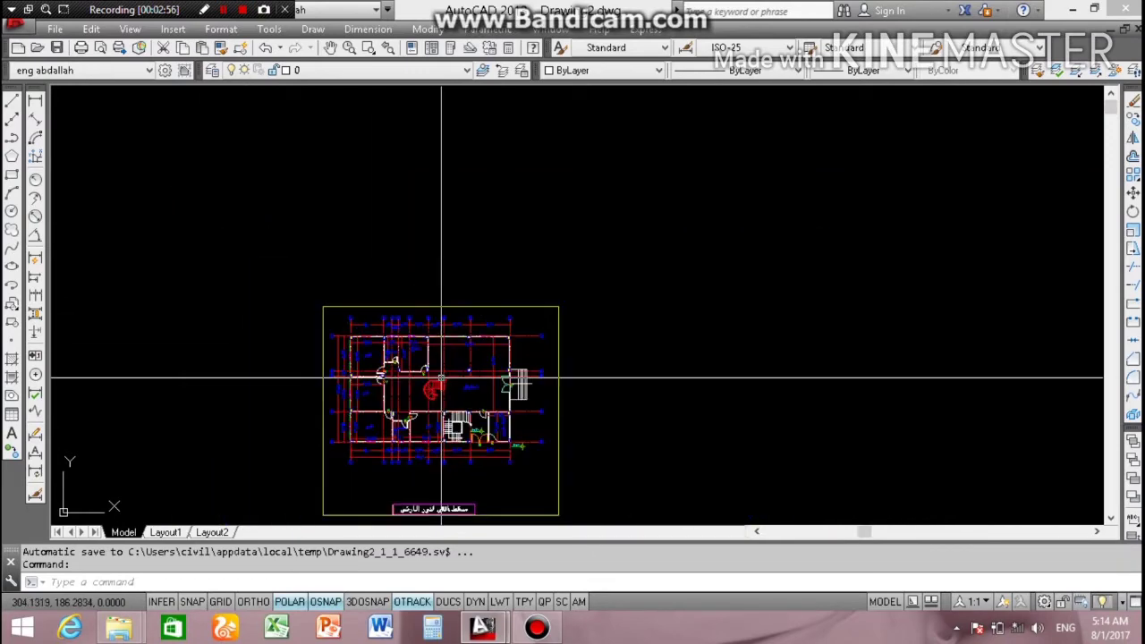
scroll(438, 376, down, 5)
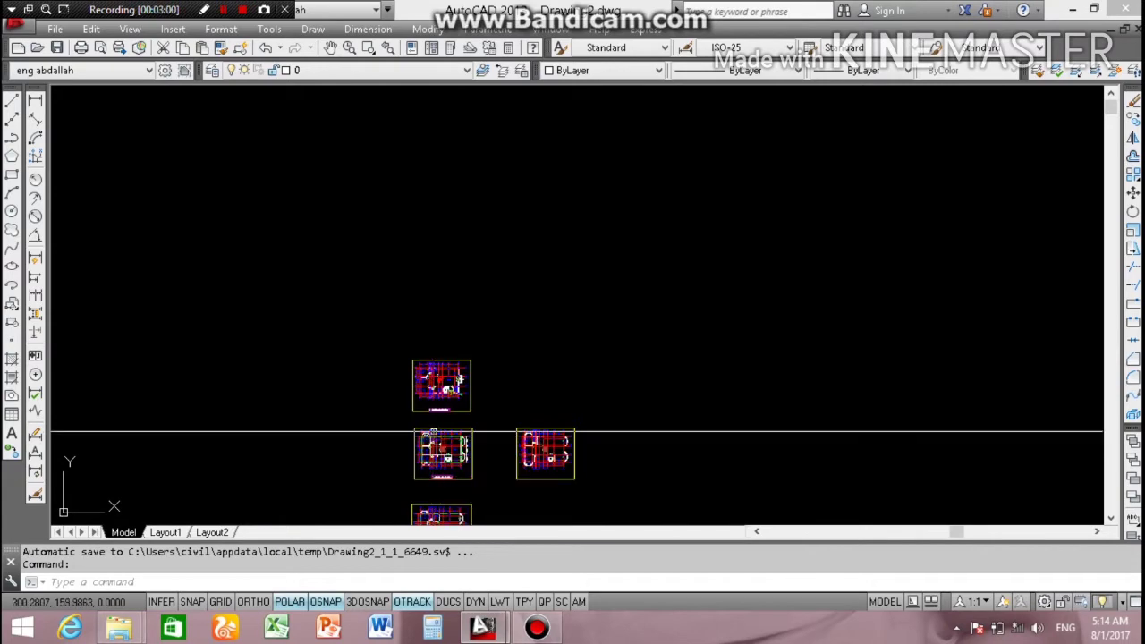
scroll(441, 427, down, 3)
scroll(441, 426, up, 2)
scroll(471, 417, up, 7)
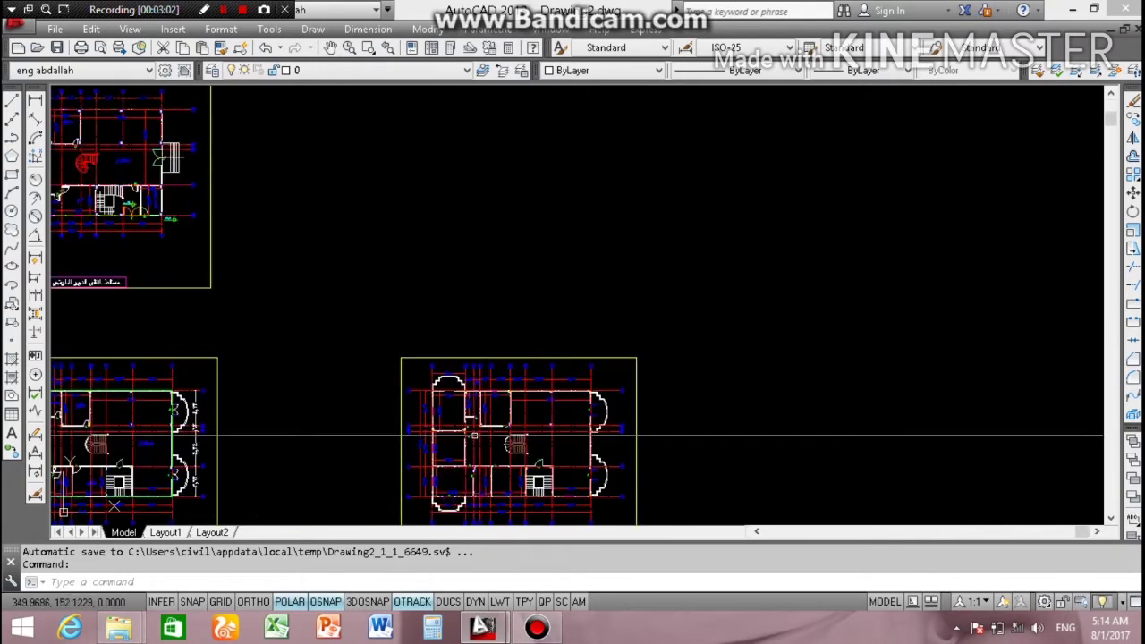
scroll(370, 366, down, 4)
scroll(422, 393, up, 4)
scroll(416, 266, up, 4)
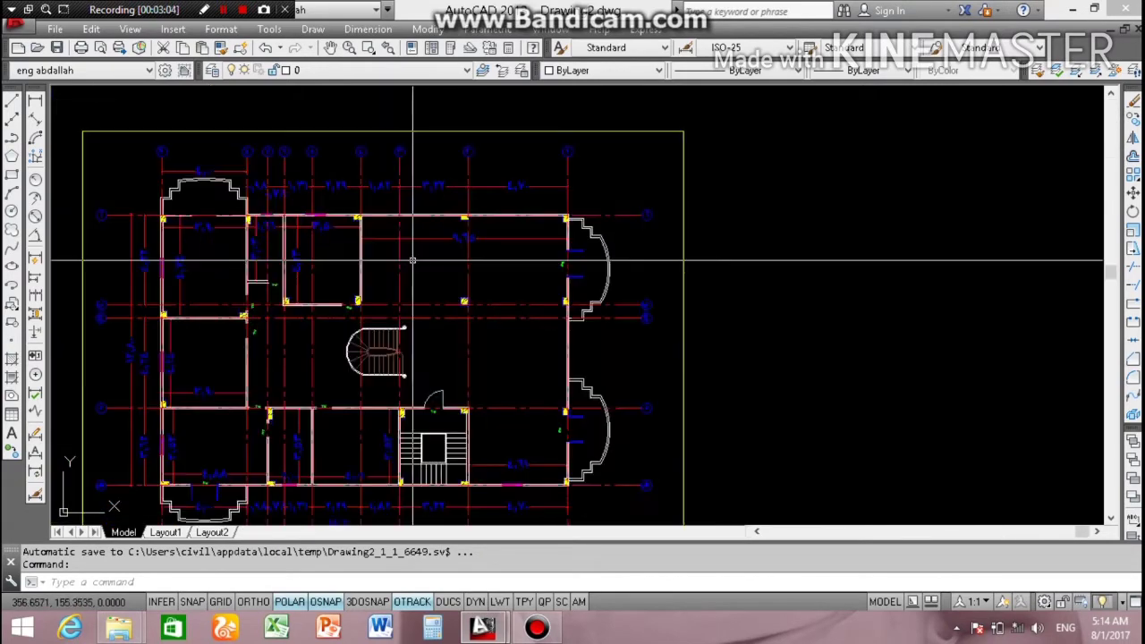
scroll(421, 261, up, 3)
scroll(442, 242, down, 1)
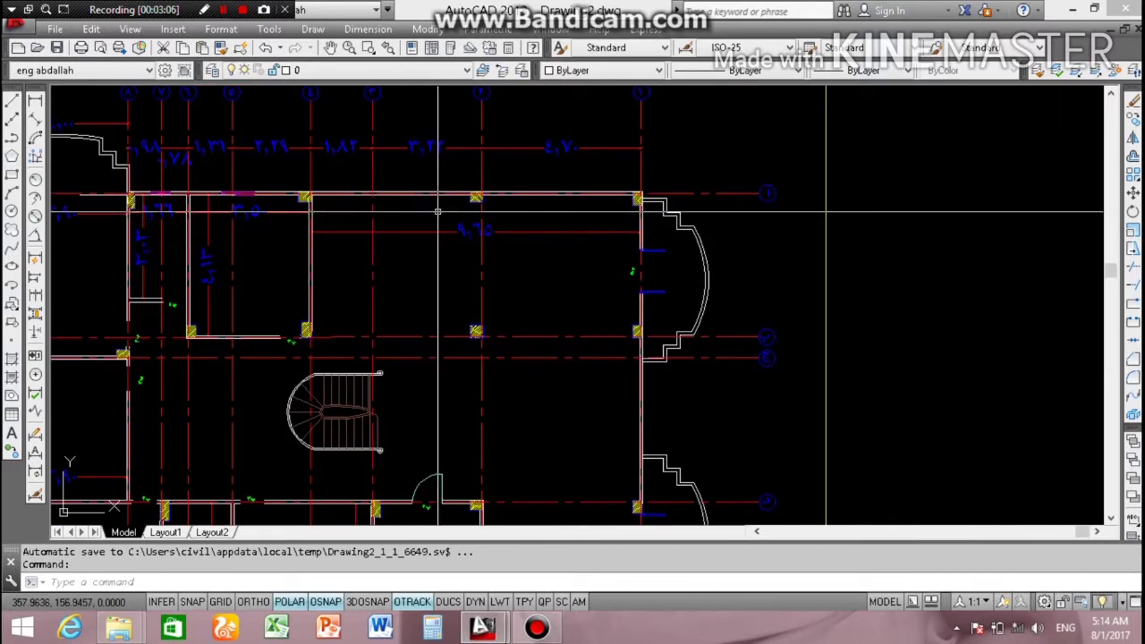
Step: Isolate the Dim layer and erase the 16 interior dimensions, keeping the outer dimension chains
click(404, 231)
click(404, 251)
click(725, 88)
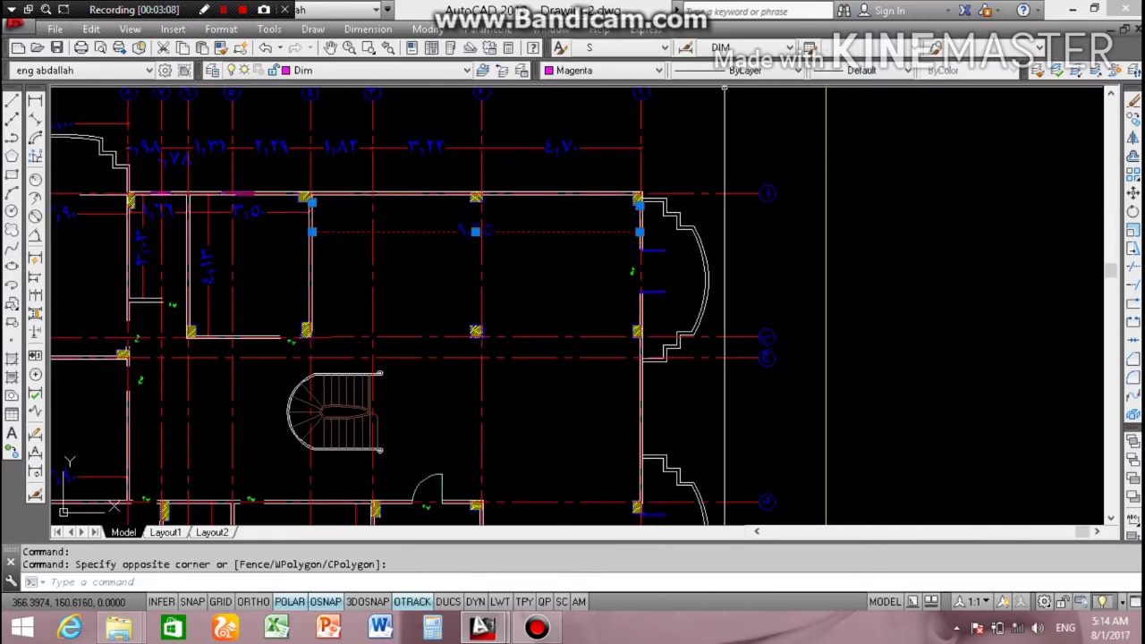
scroll(637, 206, down, 5)
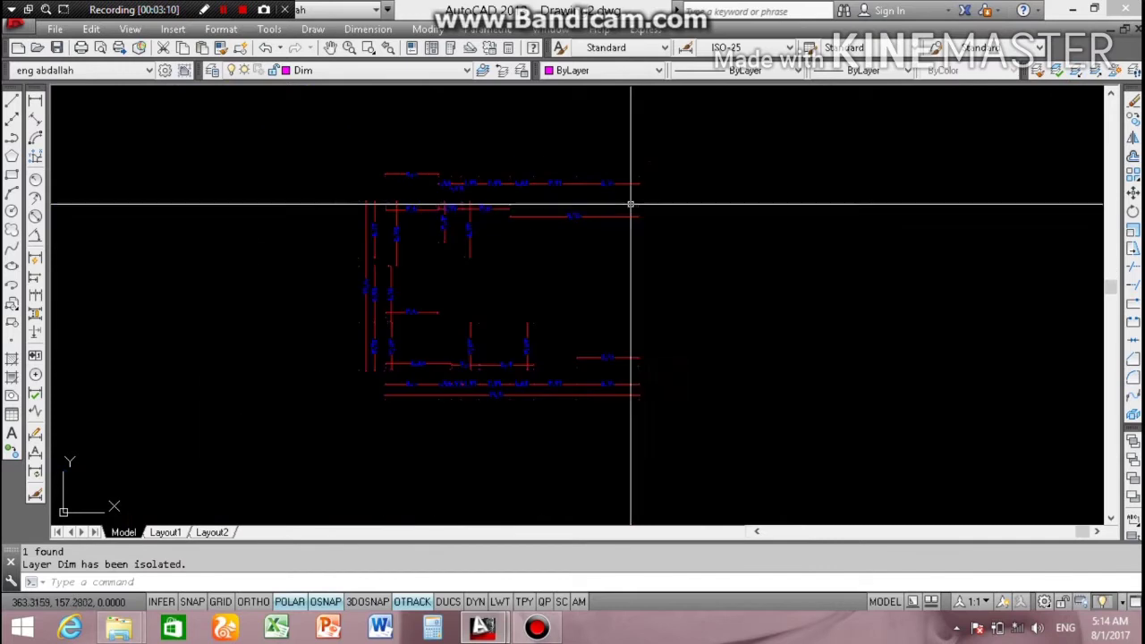
scroll(632, 199, up, 3)
click(626, 196)
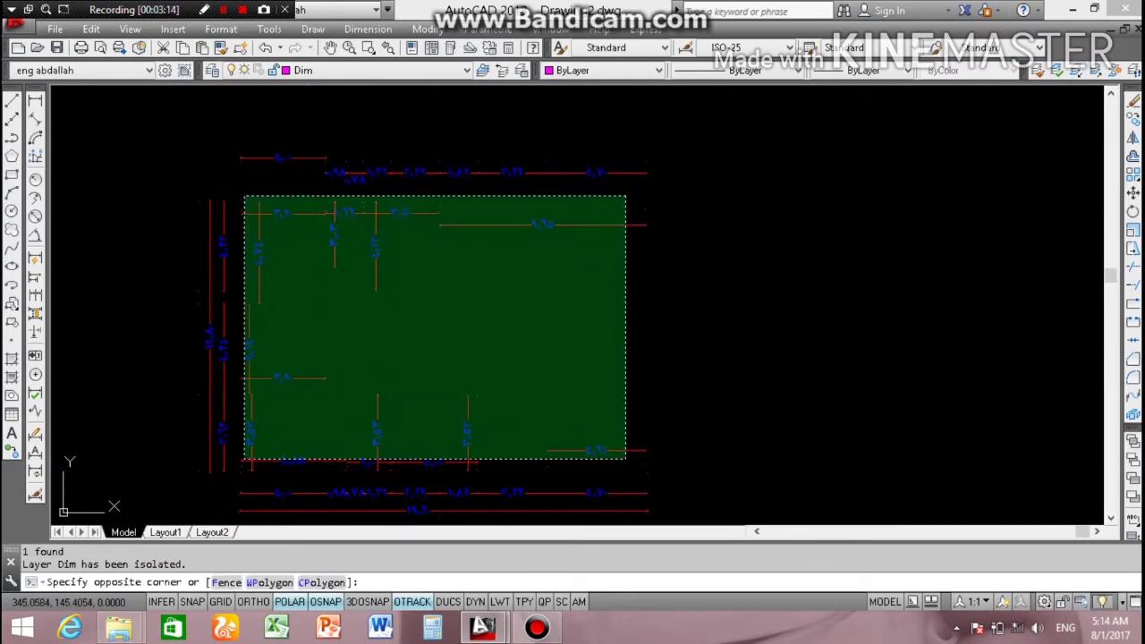
click(249, 466)
key(Delete)
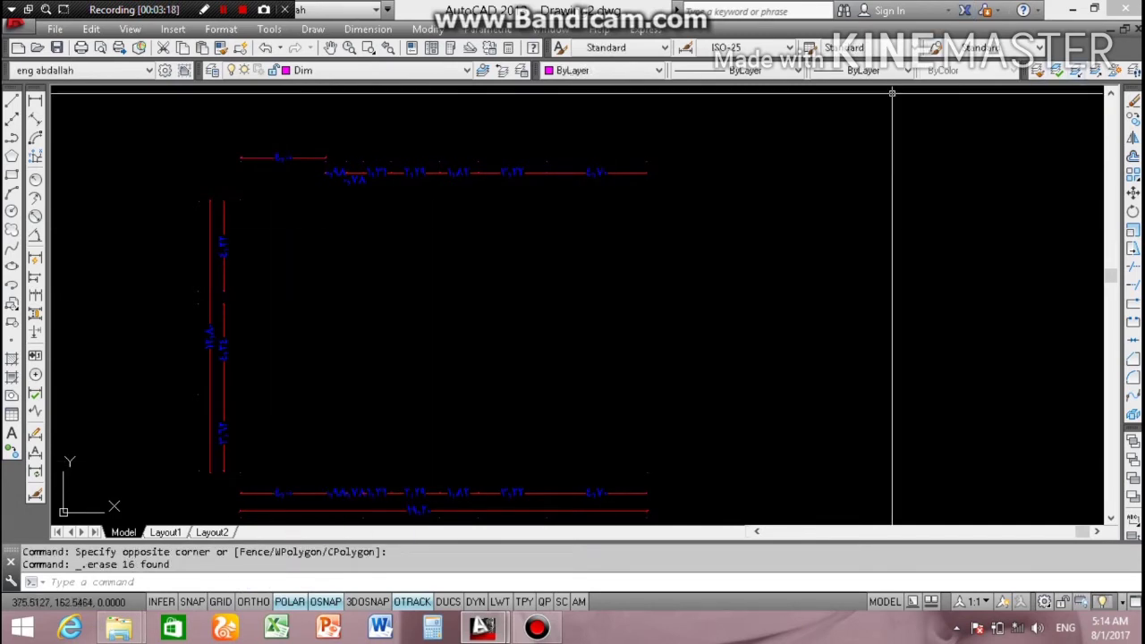
Step: Restore the previously hidden layers of the copied plan
click(502, 70)
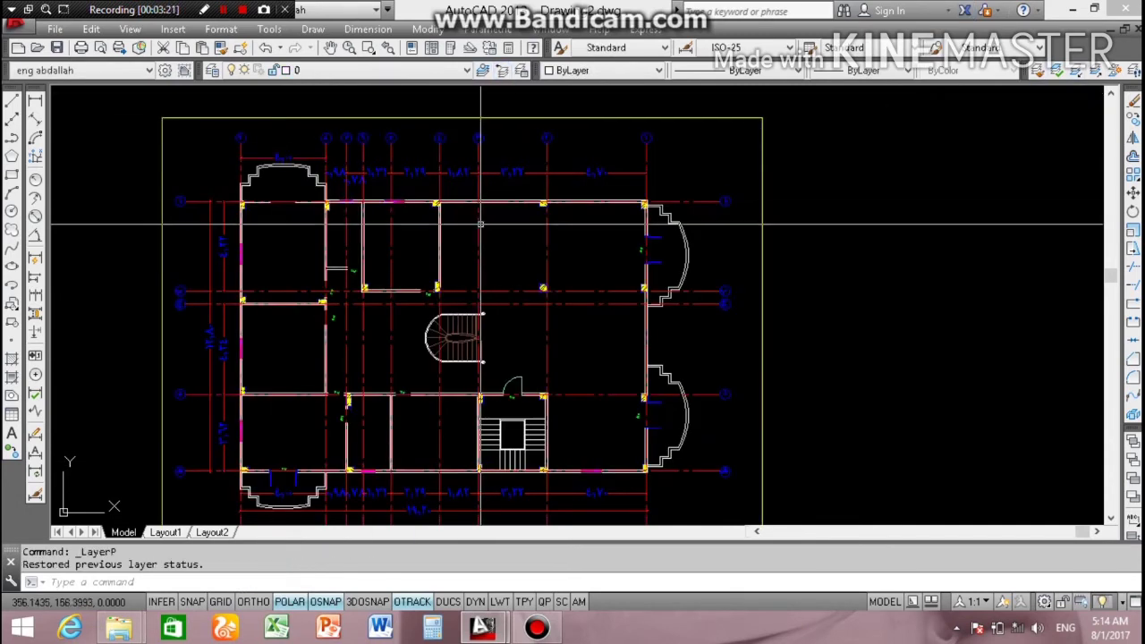
scroll(703, 166, down, 2)
scroll(490, 220, up, 2)
scroll(490, 220, up, 3)
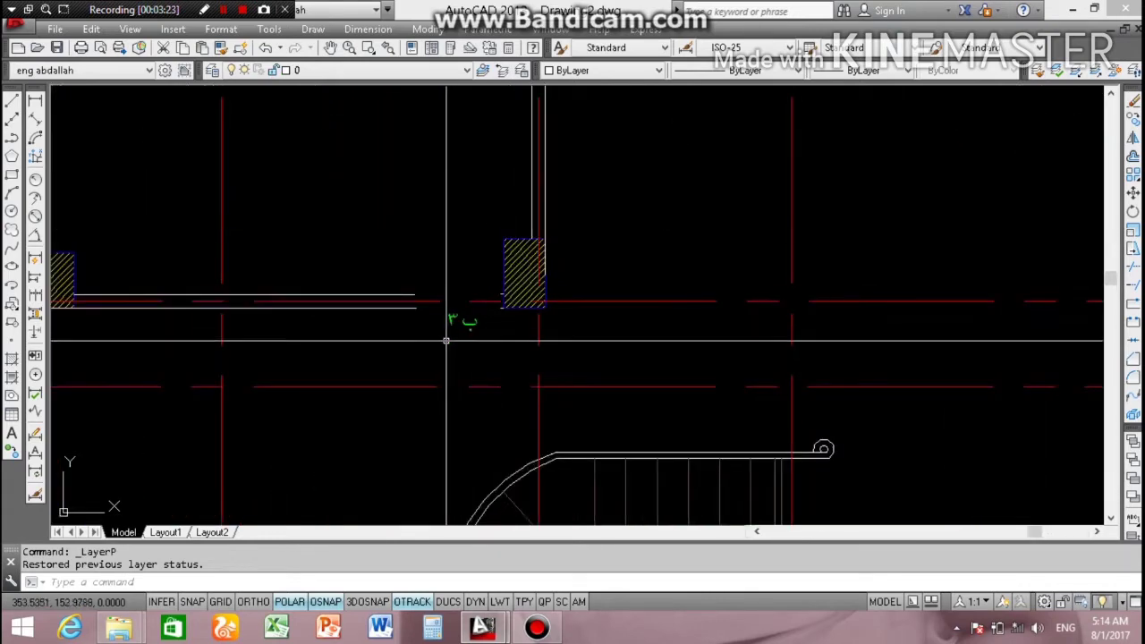
scroll(481, 324, down, 1)
scroll(482, 324, up, 2)
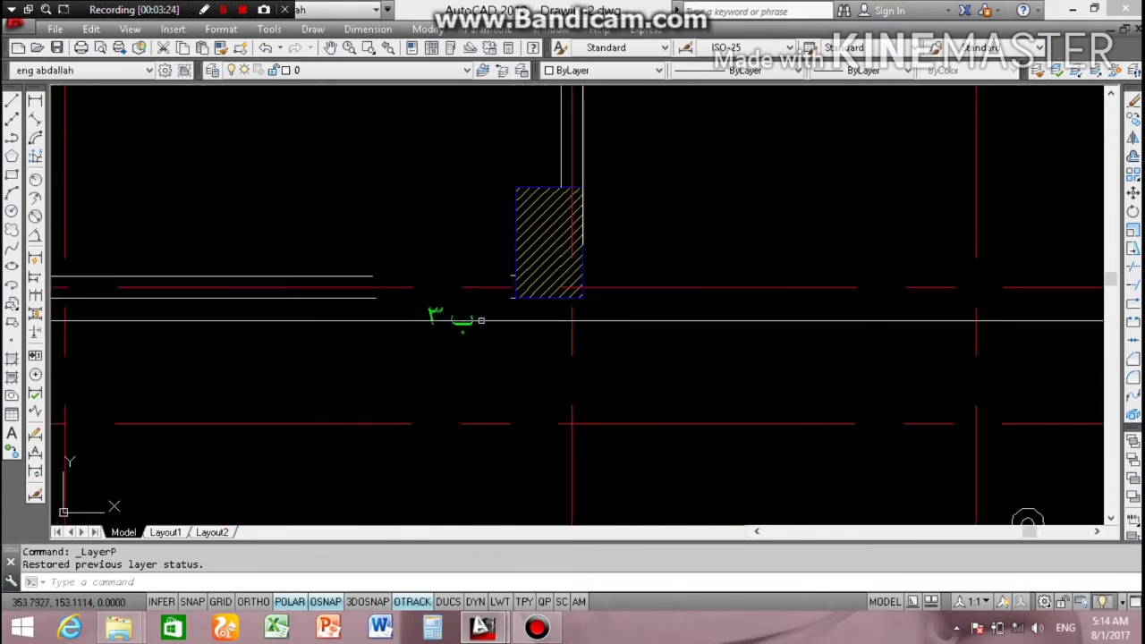
Step: Isolate the SCHEDULES$0$A-TXT layer and erase its 11 green room labels
click(456, 323)
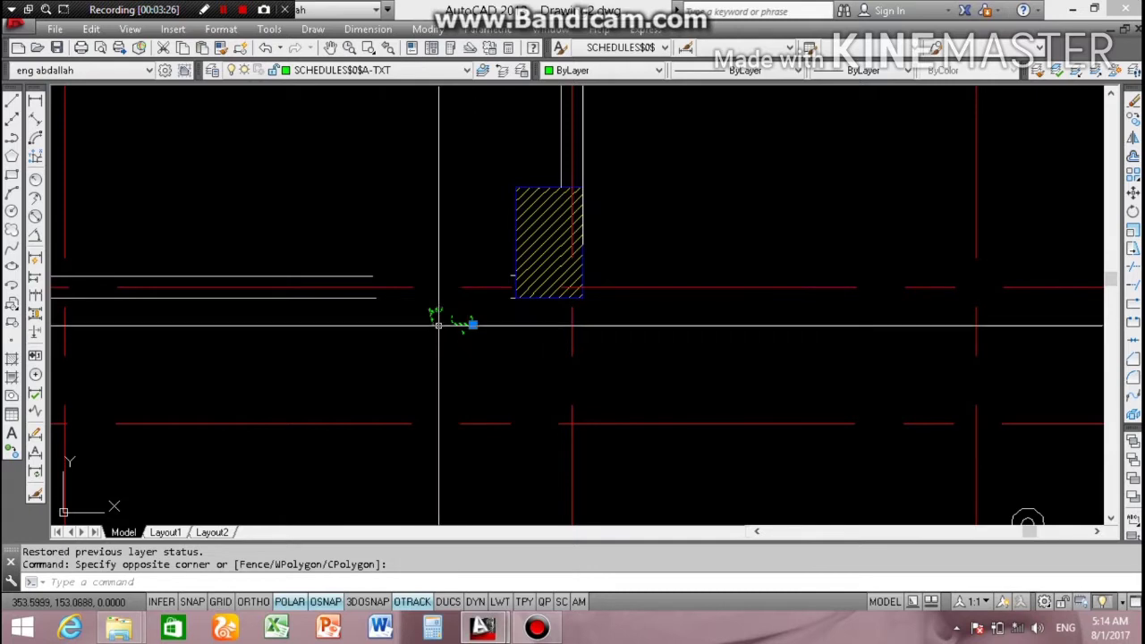
click(664, 89)
scroll(465, 225, down, 1)
scroll(644, 179, down, 1)
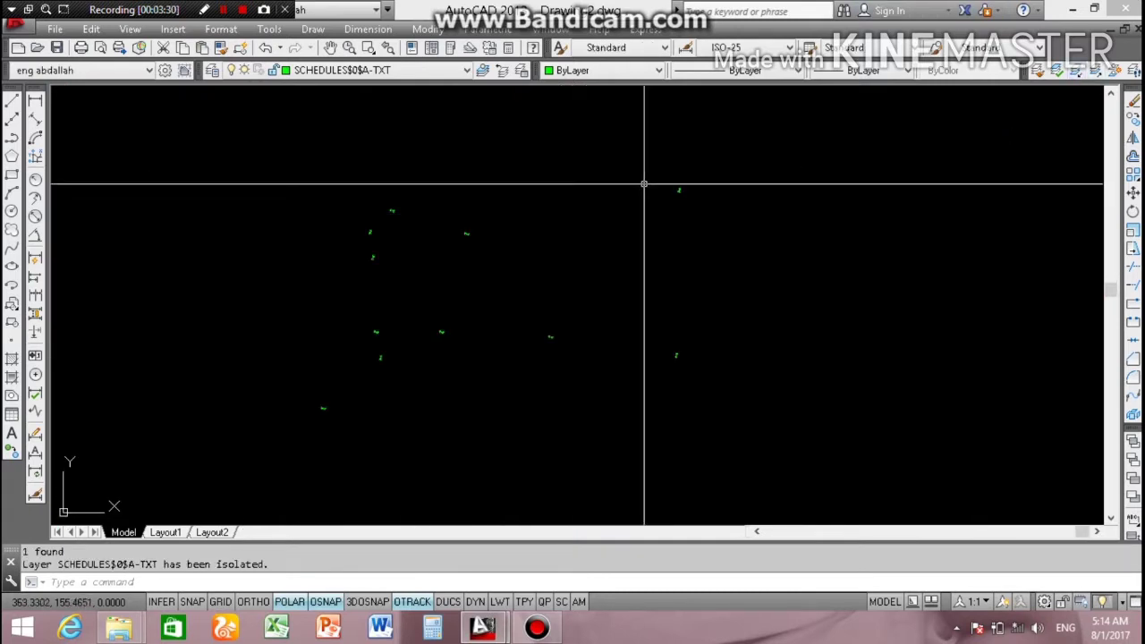
click(737, 163)
click(197, 480)
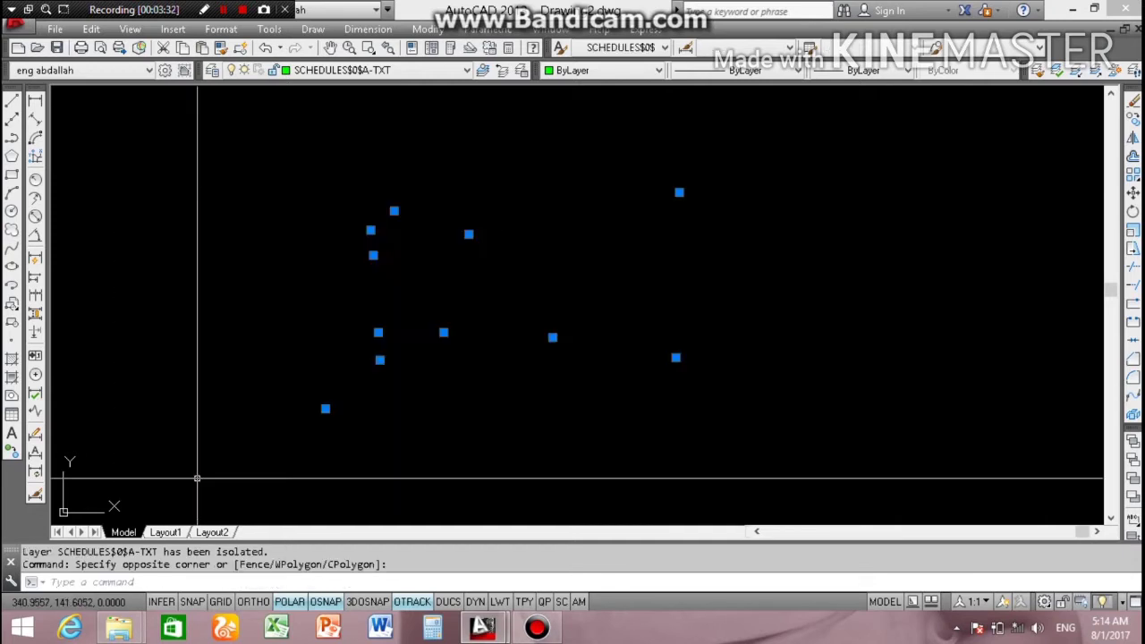
key(Delete)
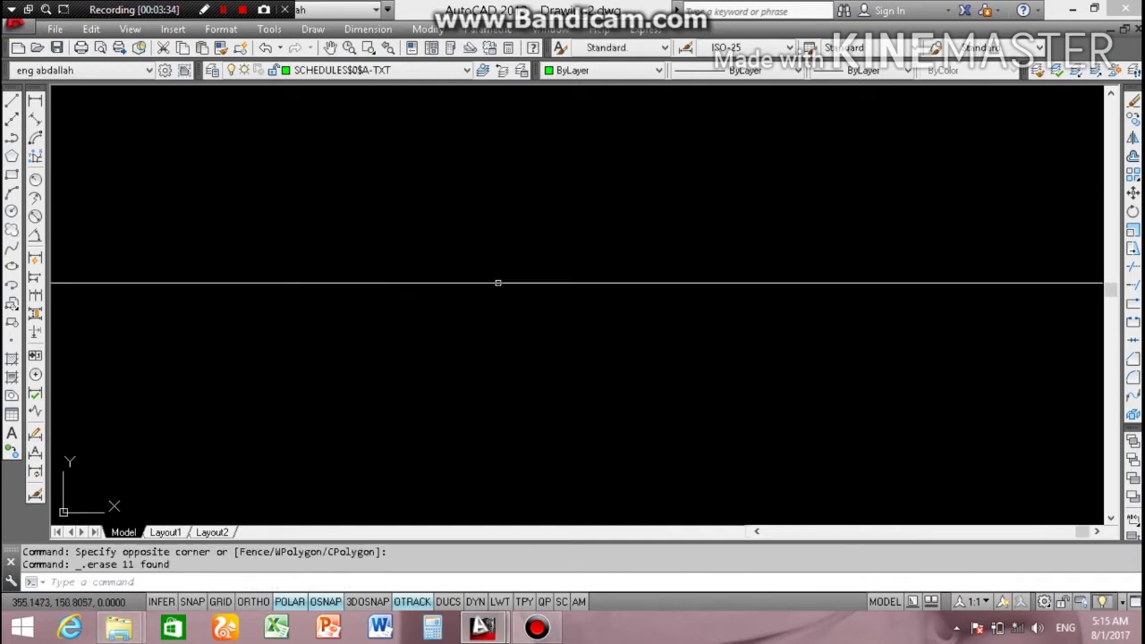
Step: Bring all layers back and erase the blue column-layer lines beside the bay window and column
click(502, 70)
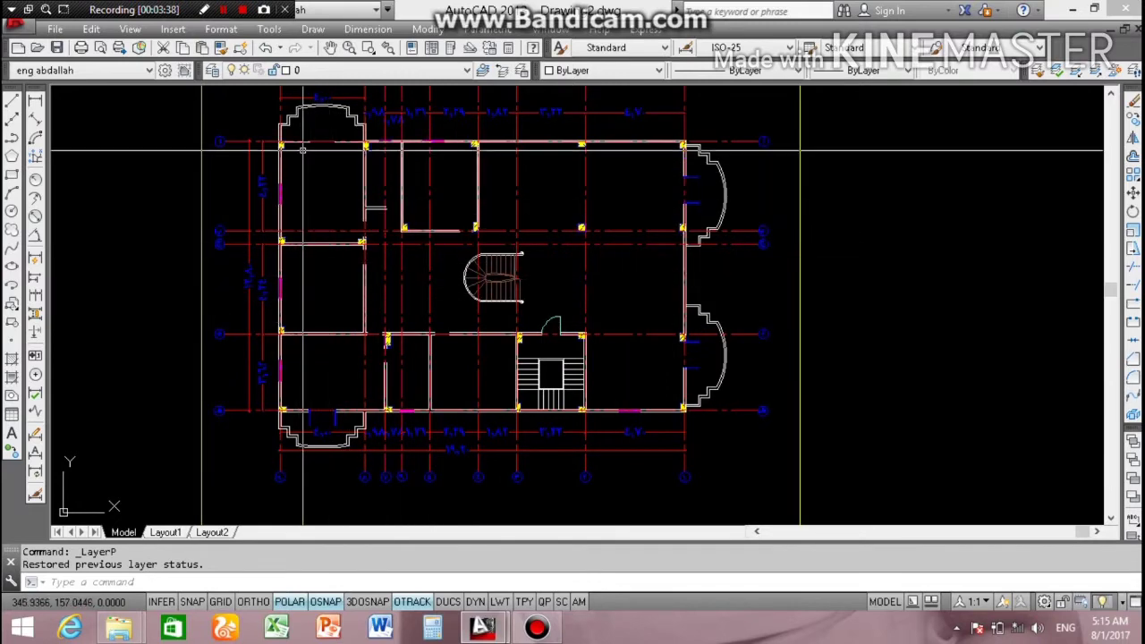
scroll(582, 197, up, 5)
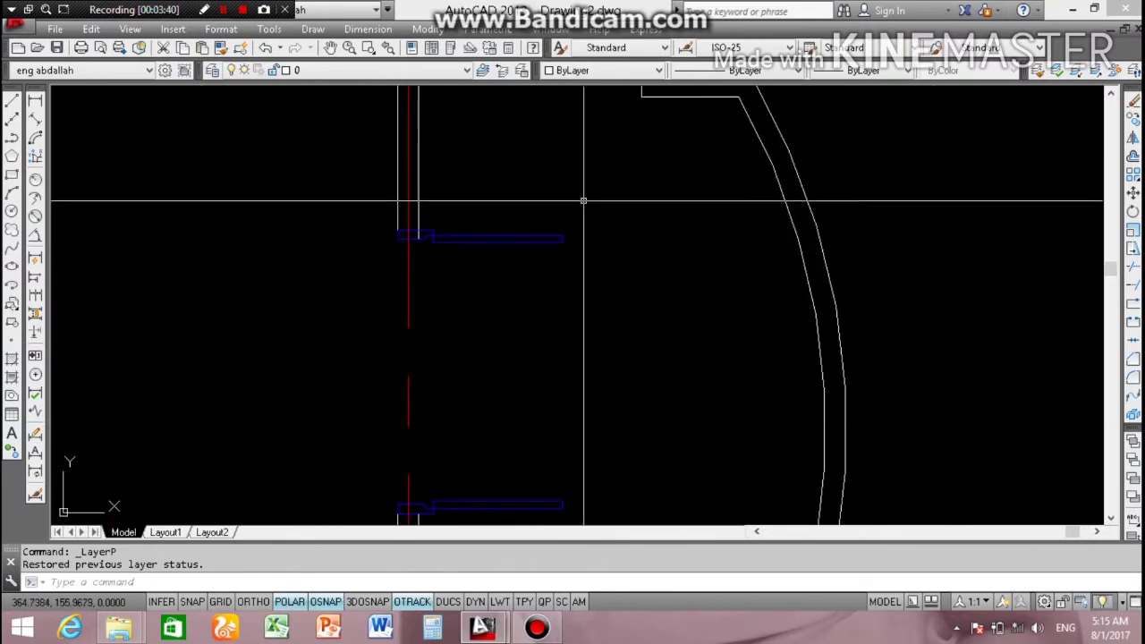
click(434, 354)
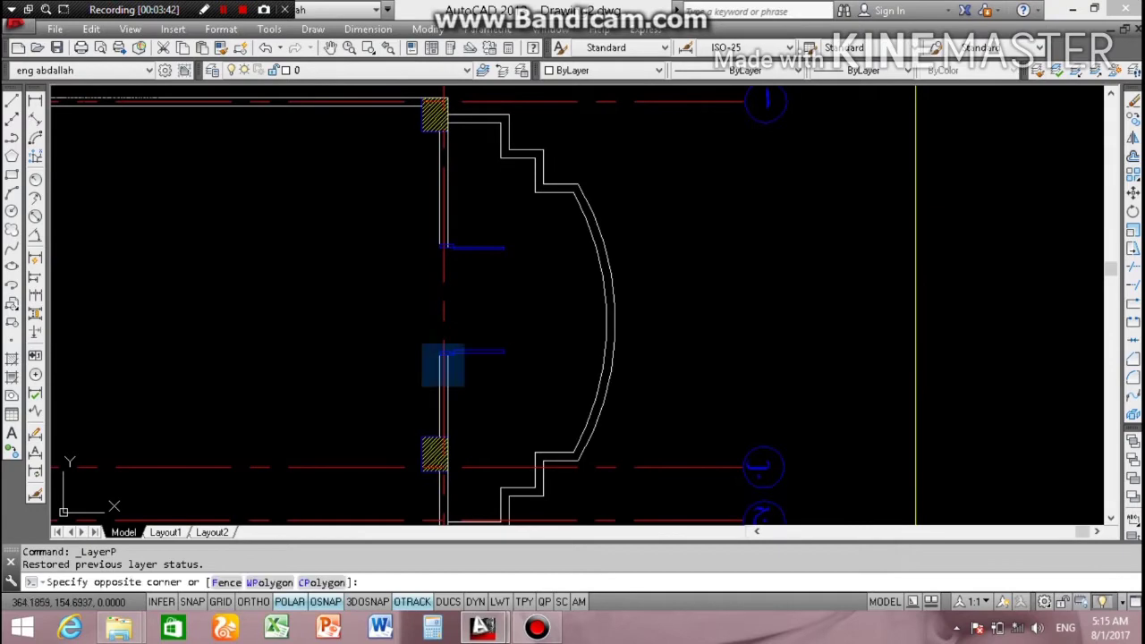
click(519, 234)
scroll(501, 300, down, 5)
scroll(495, 293, up, 4)
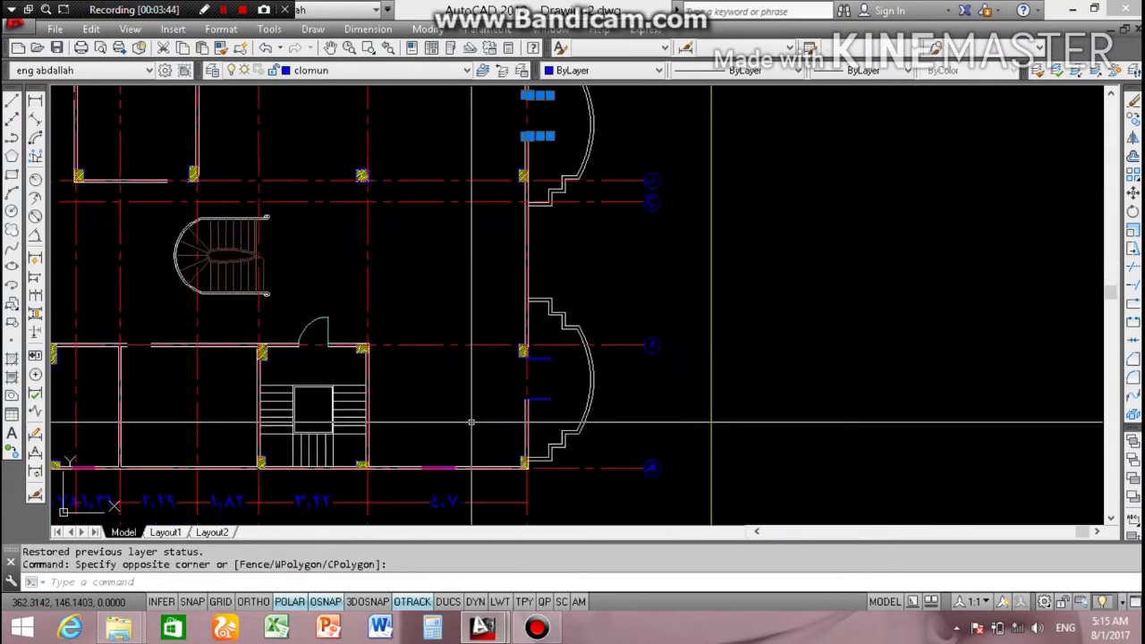
scroll(494, 293, up, 3)
scroll(629, 292, up, 2)
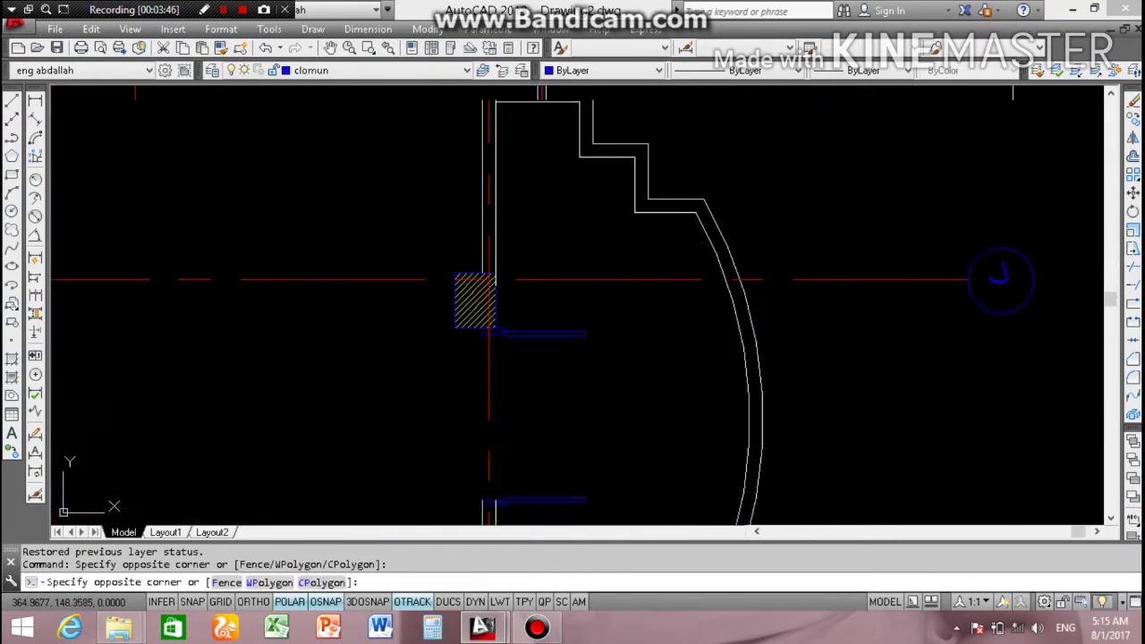
click(630, 303)
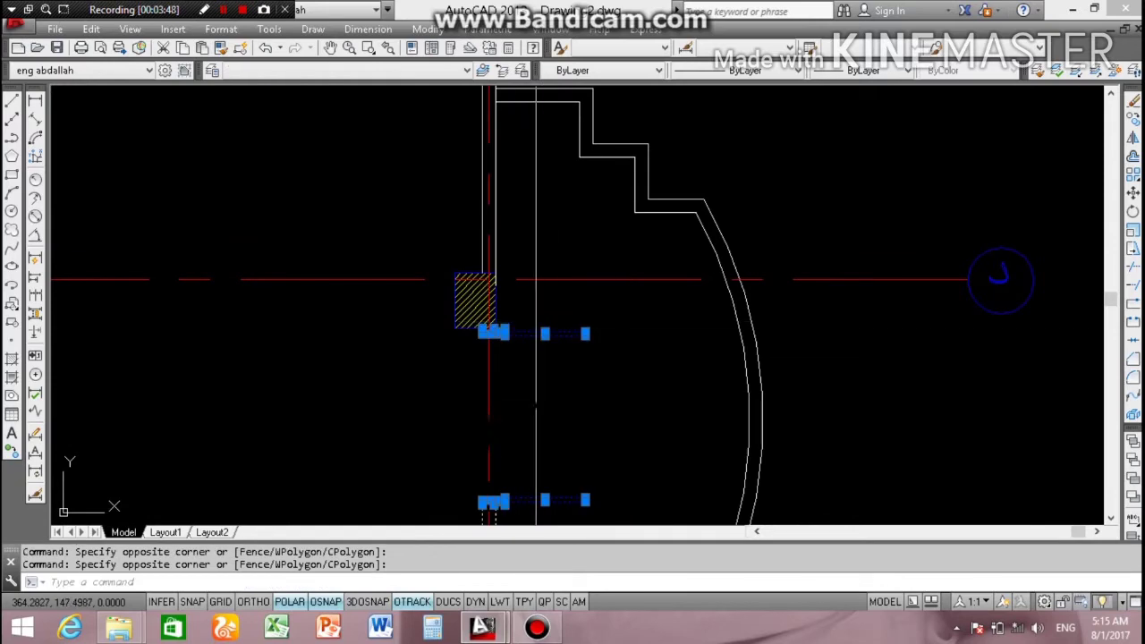
key(Delete)
Step: Erase the door next to the stair
scroll(534, 475, down, 4)
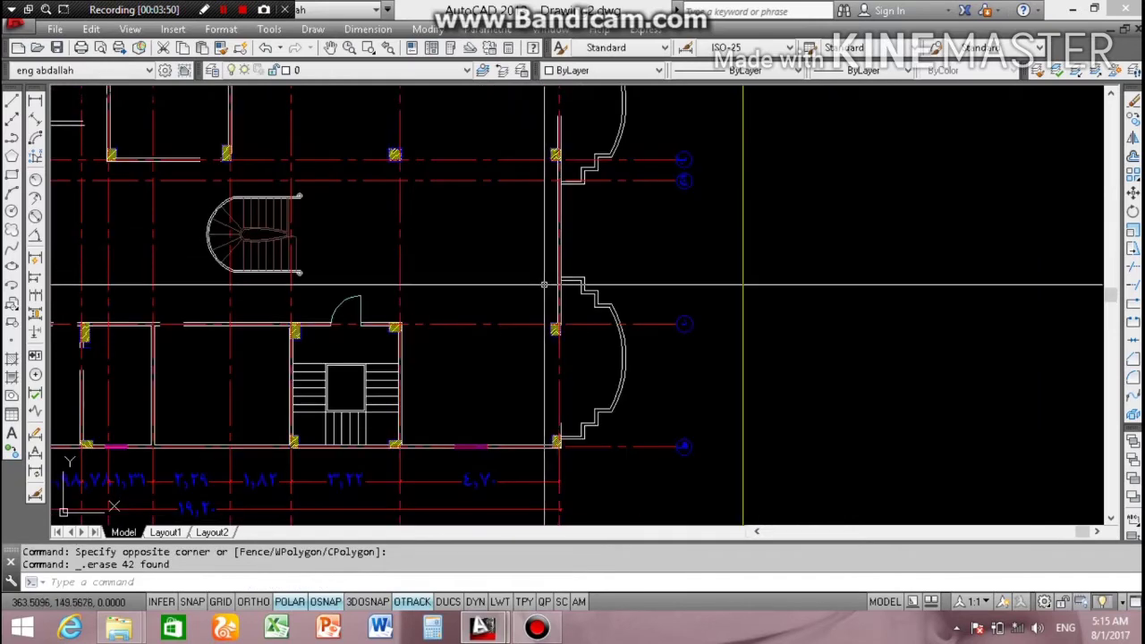
scroll(593, 337, down, 3)
scroll(373, 304, up, 4)
scroll(509, 291, up, 2)
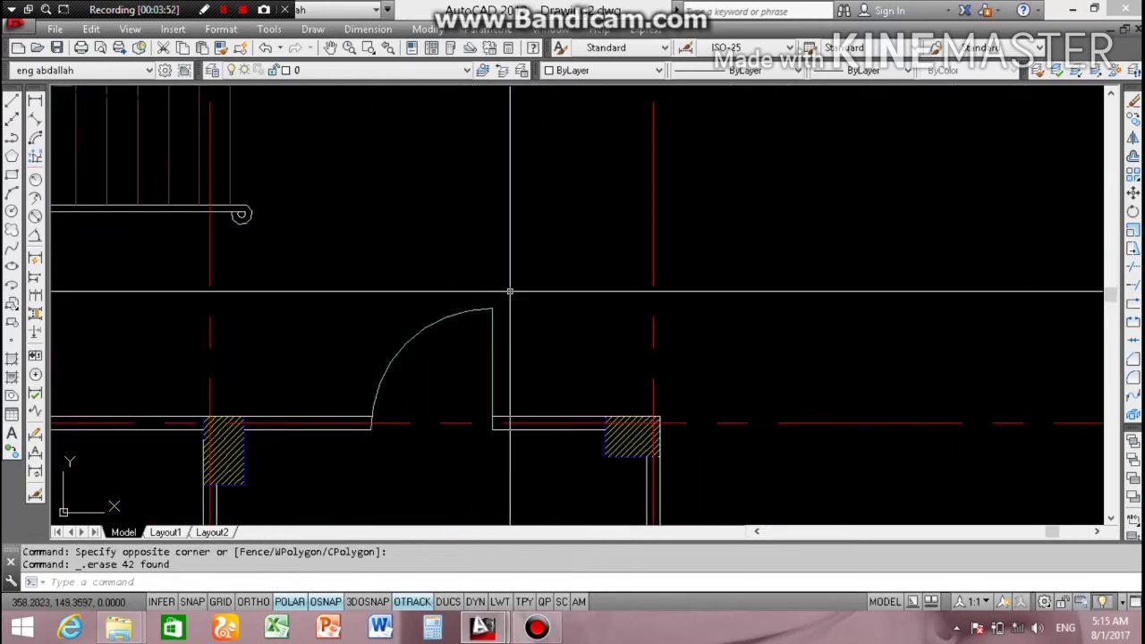
drag(509, 291, 453, 347)
key(Delete)
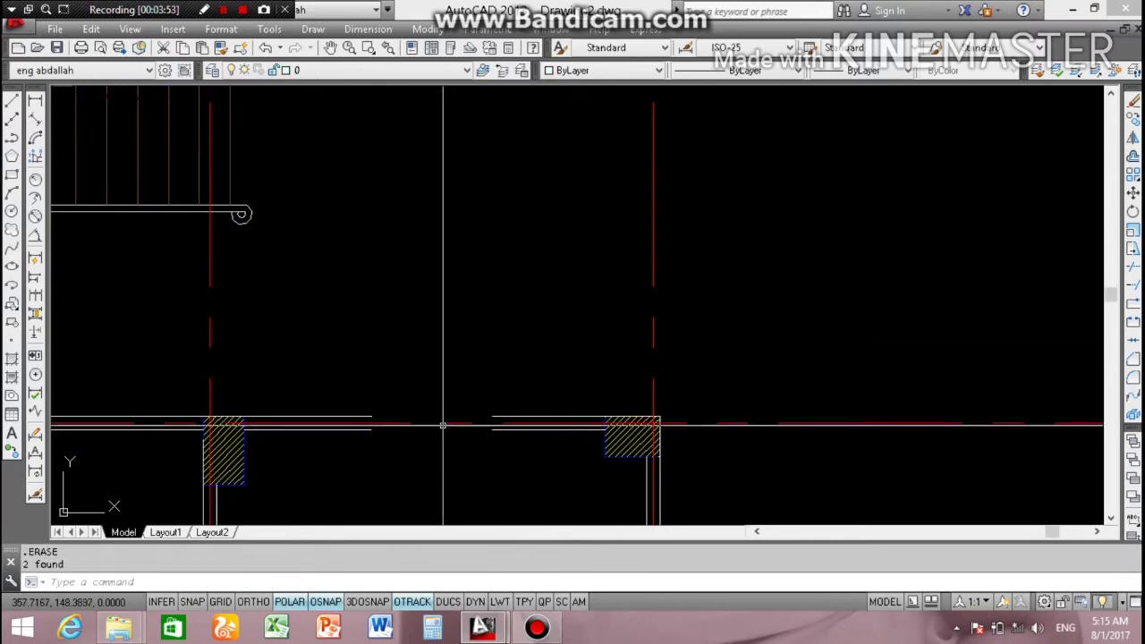
Step: Erase the stray line below the column
scroll(439, 421, down, 4)
scroll(382, 460, down, 1)
scroll(382, 460, up, 4)
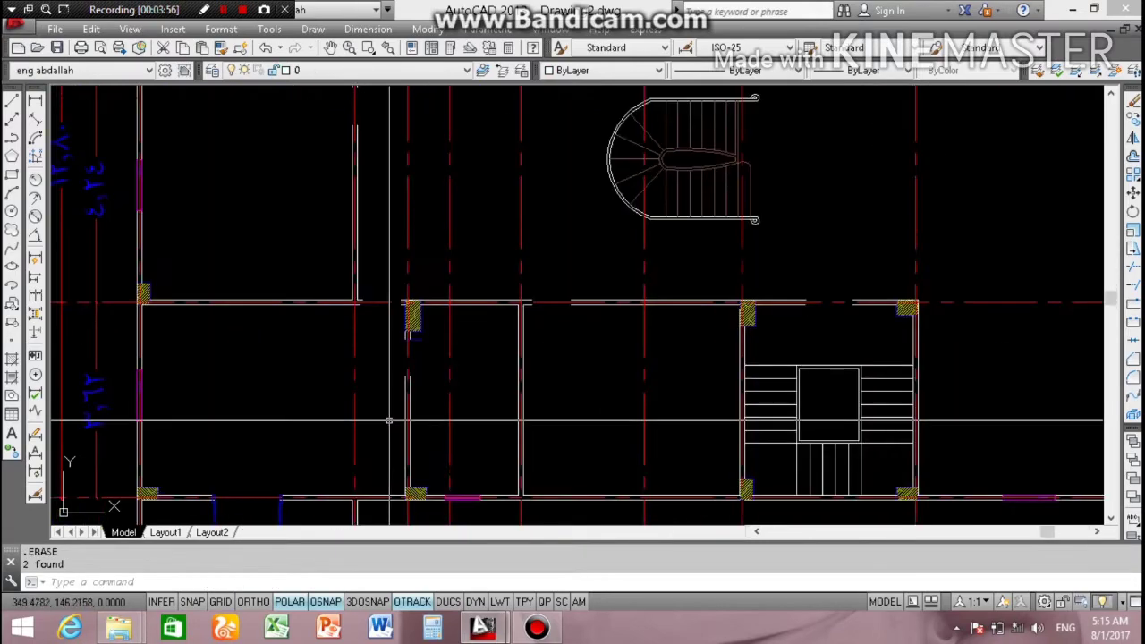
scroll(403, 344, up, 2)
click(342, 333)
click(438, 362)
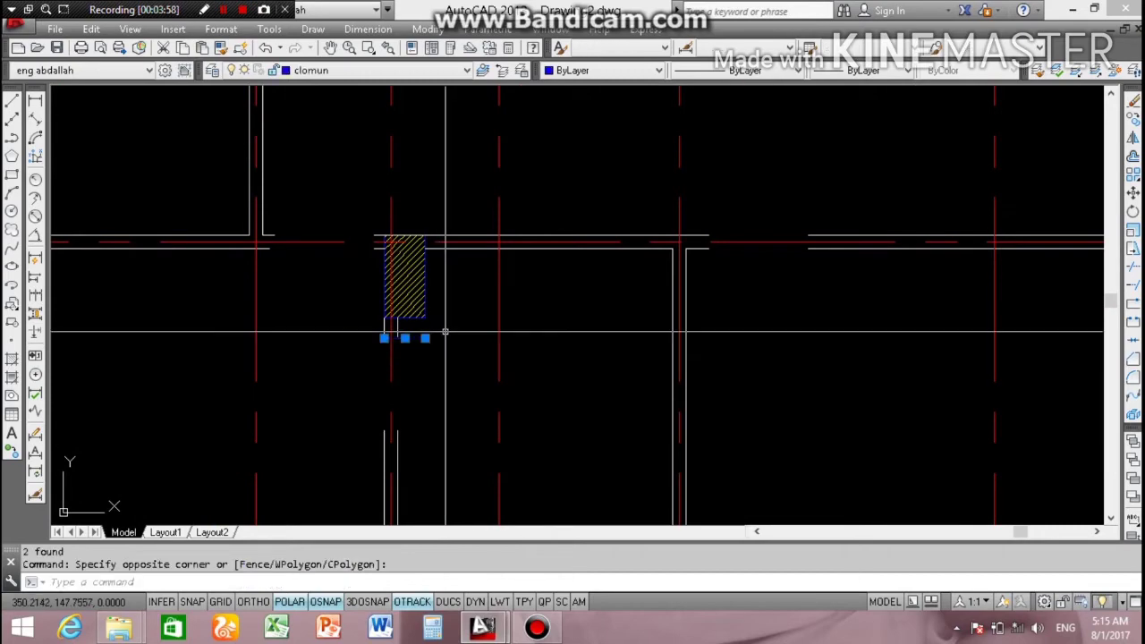
key(Delete)
Step: Erase the remaining leftover column-layer lines, 40 objects in all
scroll(445, 333, down, 3)
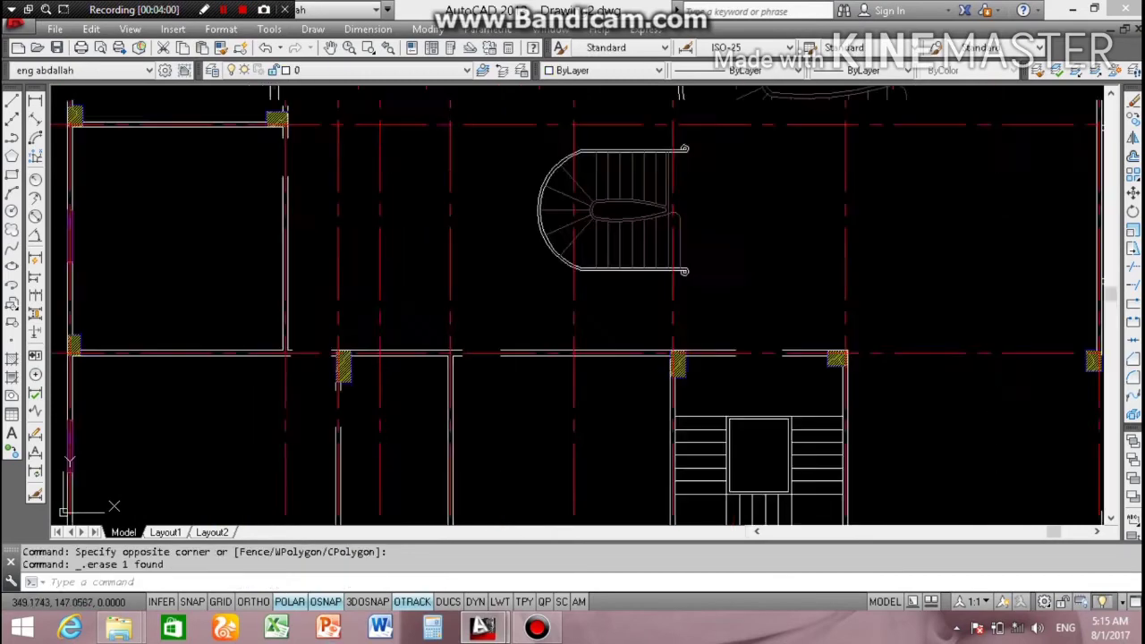
scroll(445, 333, down, 3)
scroll(279, 456, up, 5)
scroll(279, 455, down, 3)
scroll(232, 448, up, 3)
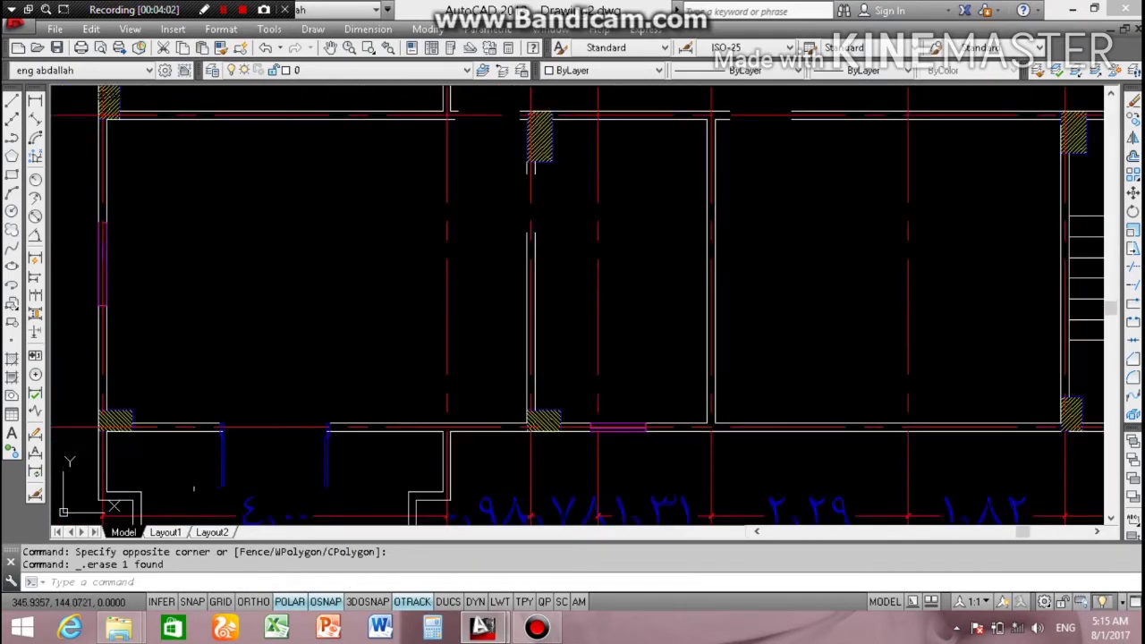
click(195, 502)
click(387, 380)
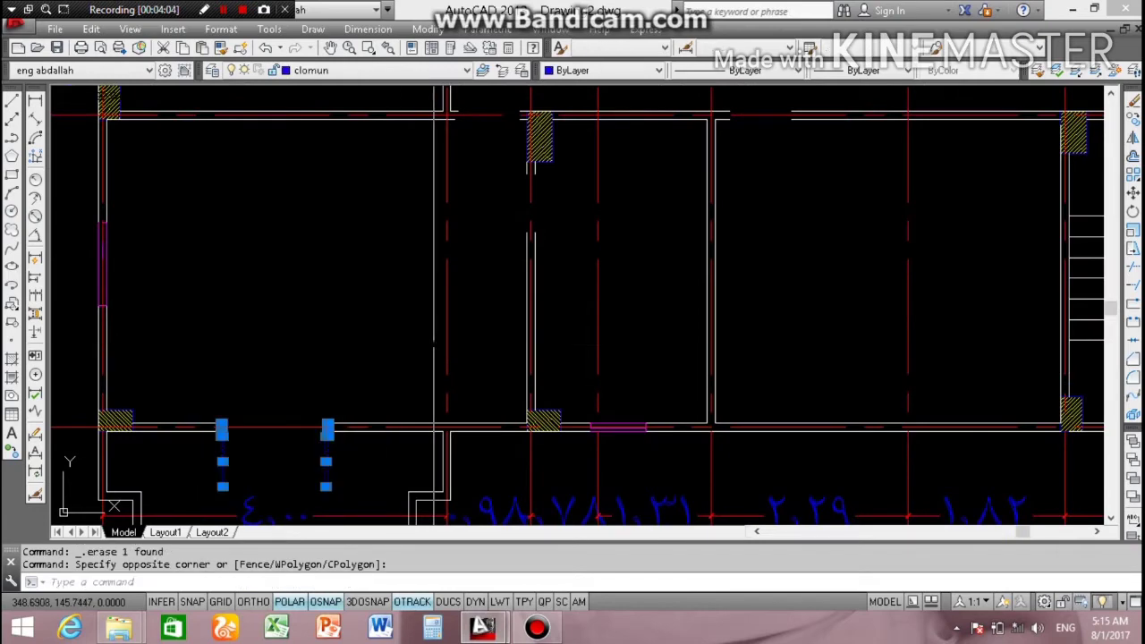
key(Delete)
Step: Erase the 5 magenta window lines at the wall opening
scroll(583, 320, down, 3)
scroll(550, 232, up, 4)
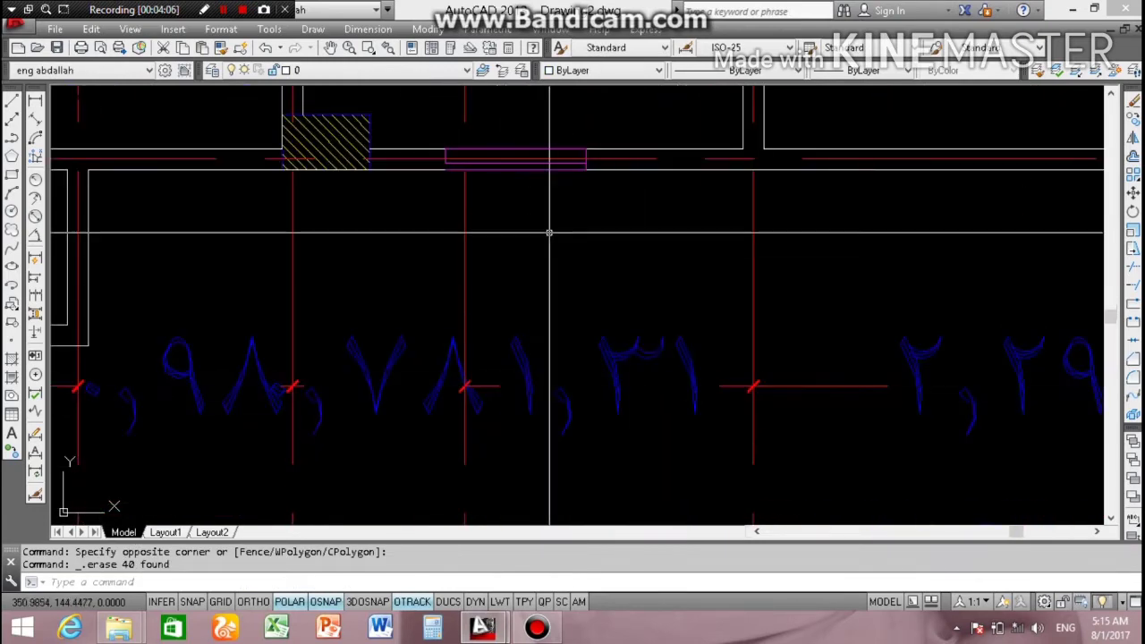
scroll(549, 232, down, 3)
scroll(468, 122, up, 4)
click(411, 331)
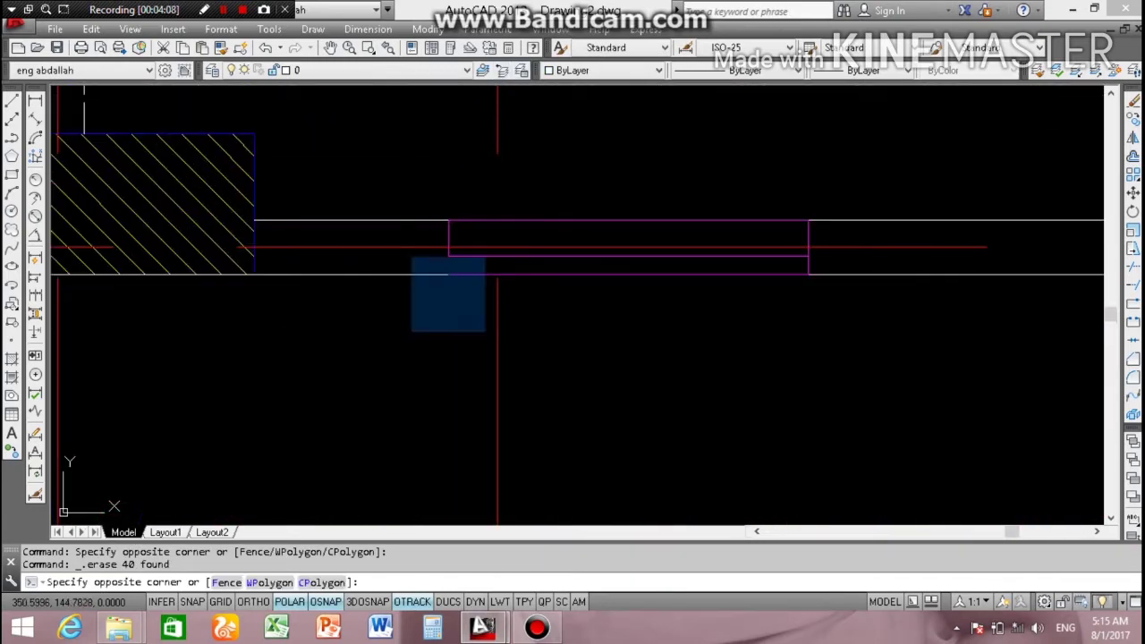
click(863, 179)
key(Delete)
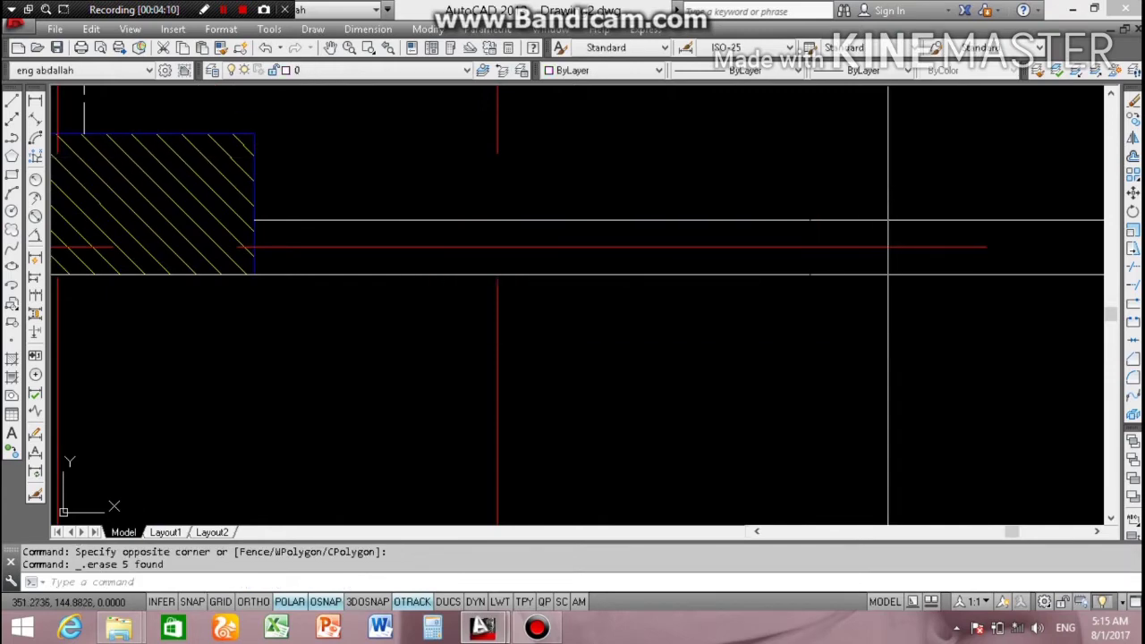
scroll(889, 269, down, 3)
scroll(1005, 267, up, 4)
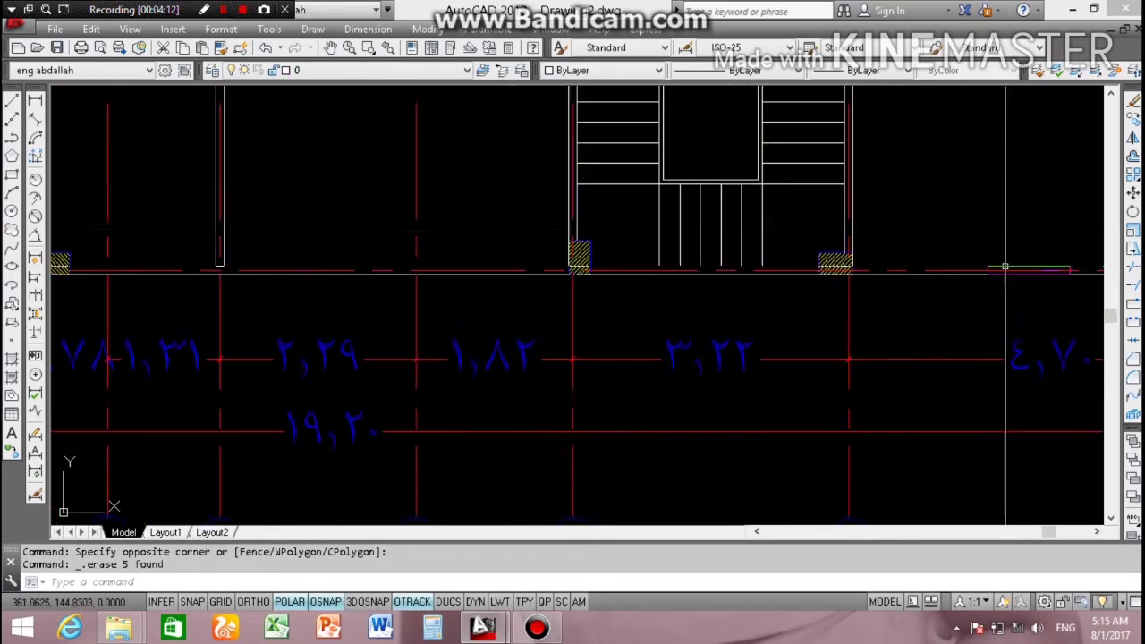
scroll(1006, 267, down, 1)
scroll(1006, 267, down, 3)
scroll(1020, 227, down, 2)
scroll(1020, 227, up, 5)
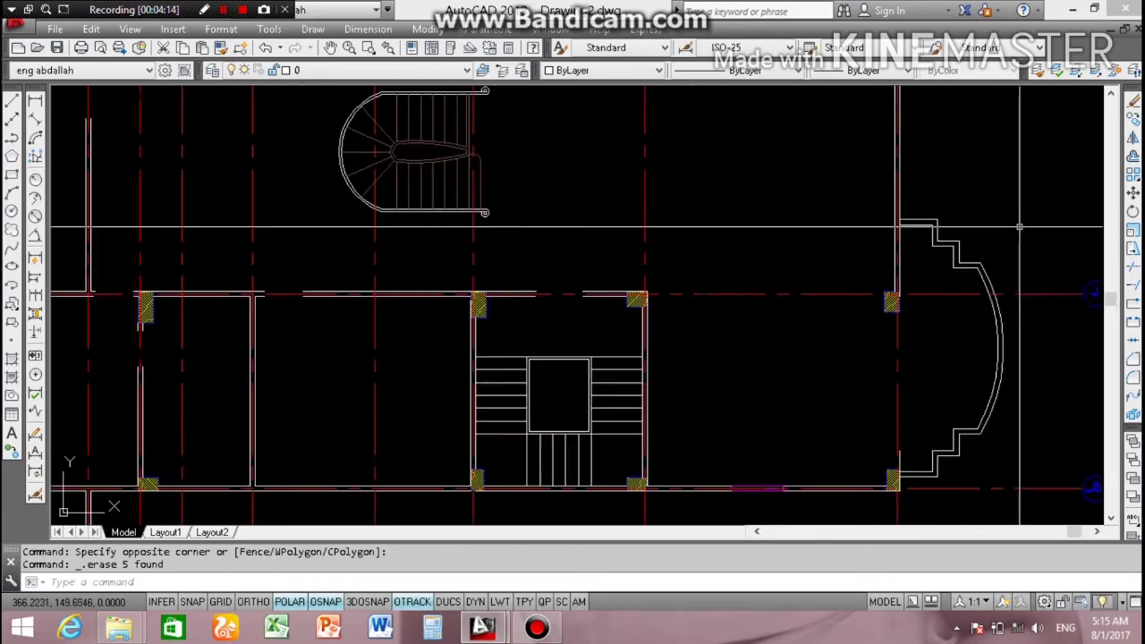
scroll(1020, 227, down, 2)
scroll(1020, 227, down, 2)
scroll(767, 383, up, 5)
scroll(767, 384, up, 2)
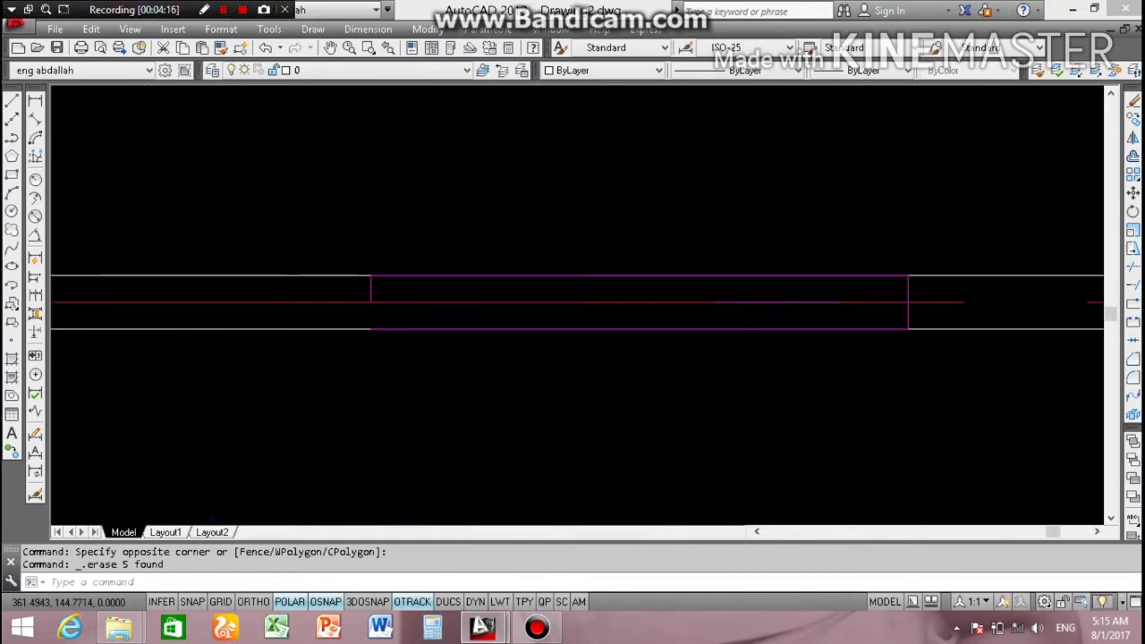
scroll(727, 309, up, 2)
Step: Isolate the step1 layer, erase its 29 objects, and restore the previous layer visibility
click(746, 257)
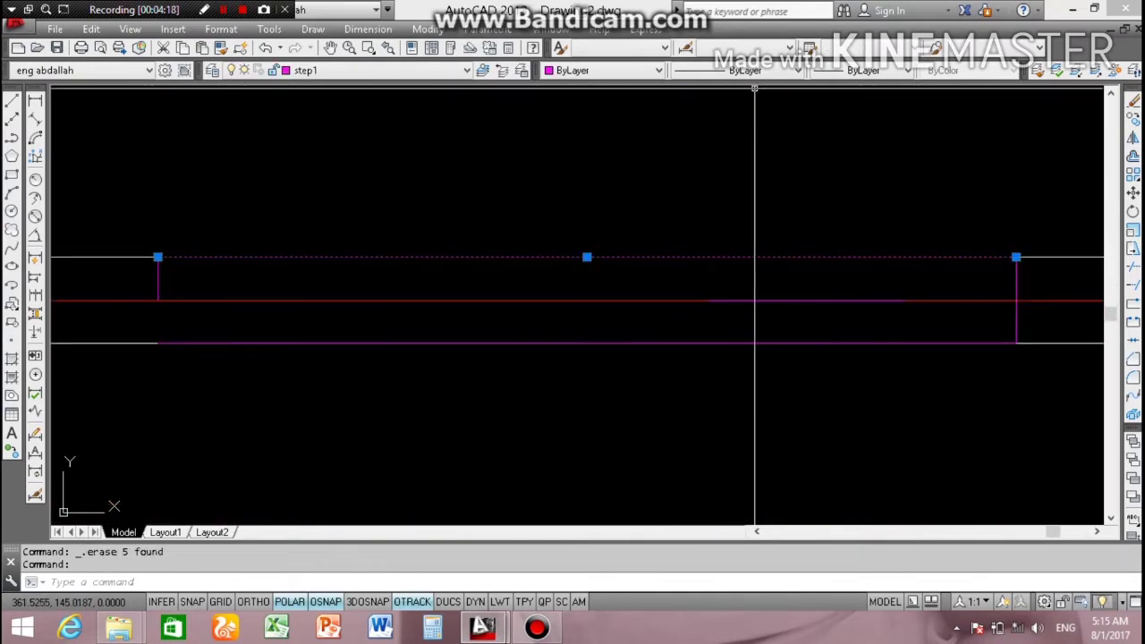
click(501, 70)
scroll(511, 340, down, 5)
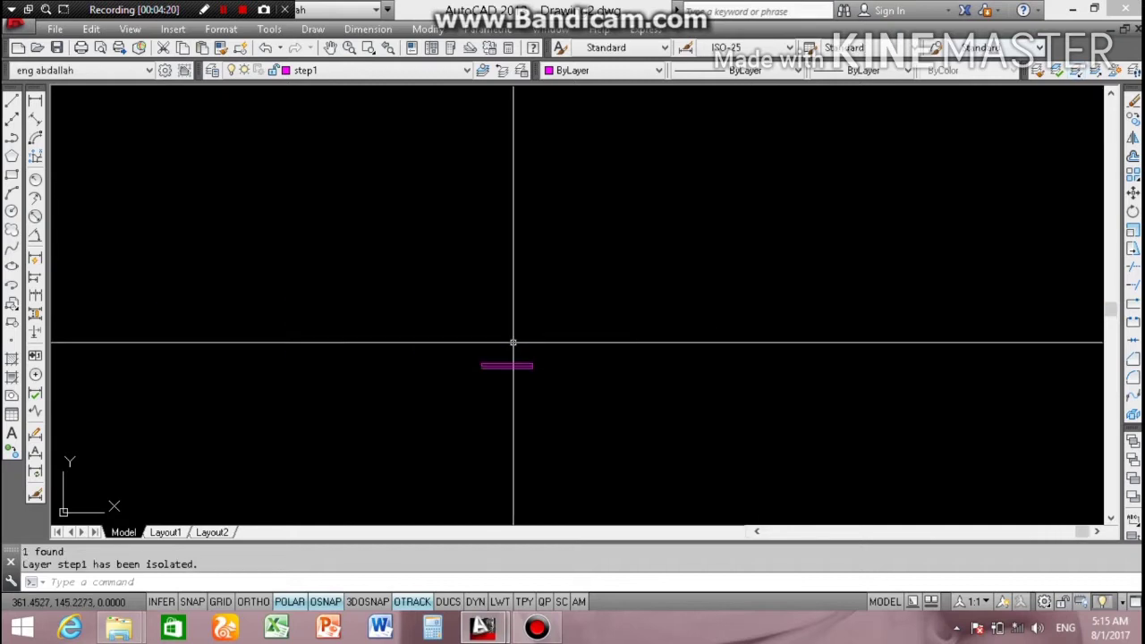
scroll(591, 229, up, 4)
click(606, 191)
click(340, 418)
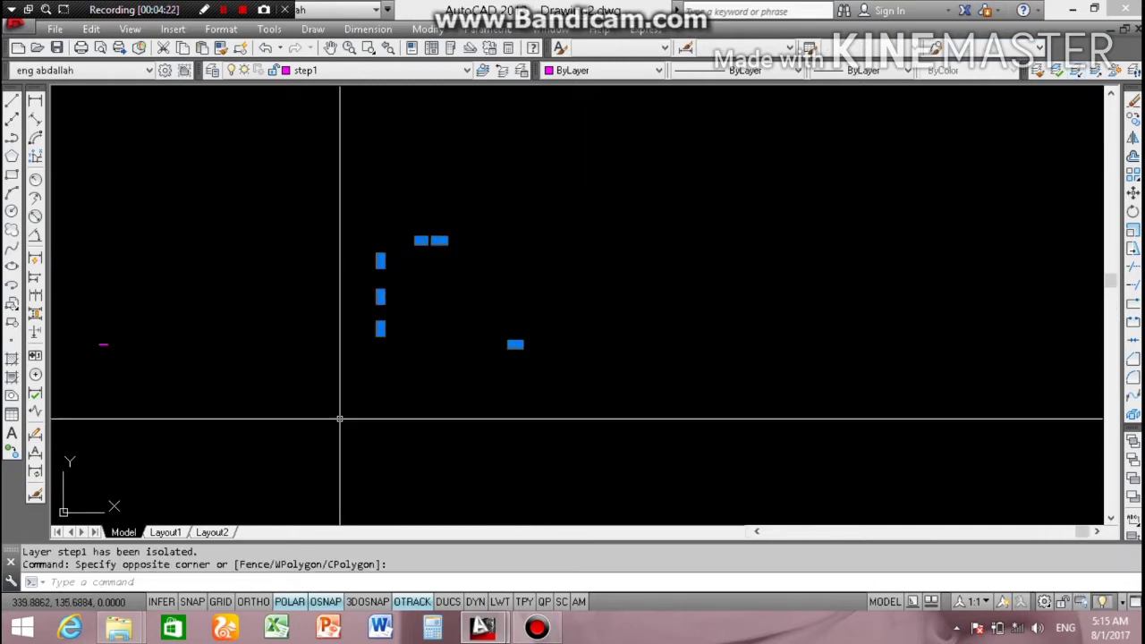
key(Delete)
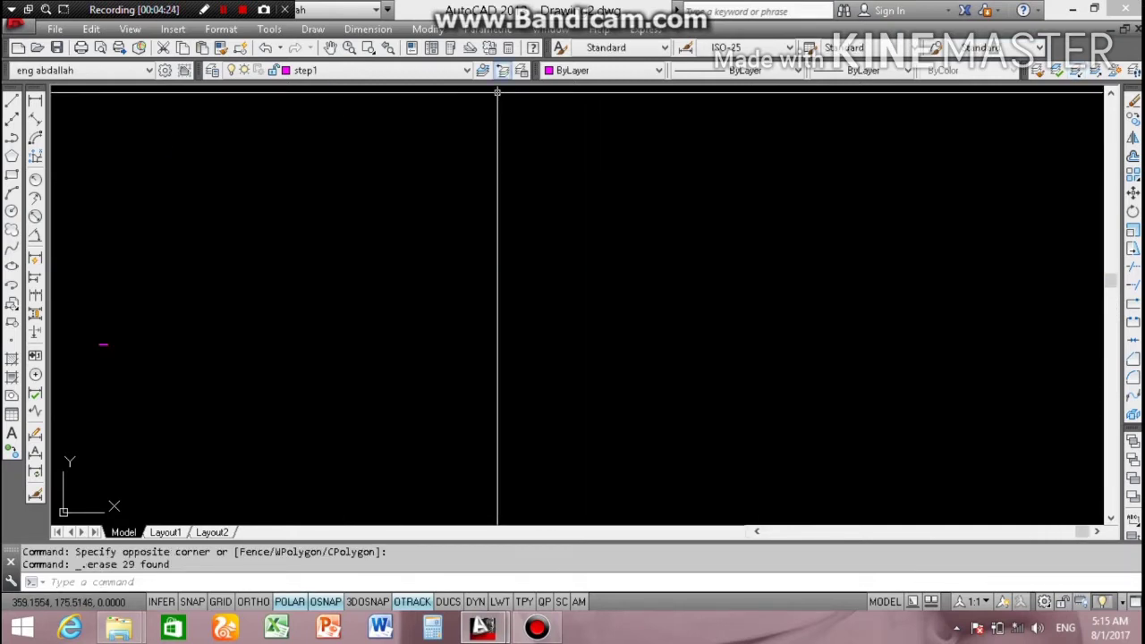
click(501, 70)
scroll(809, 309, up, 3)
scroll(823, 311, up, 2)
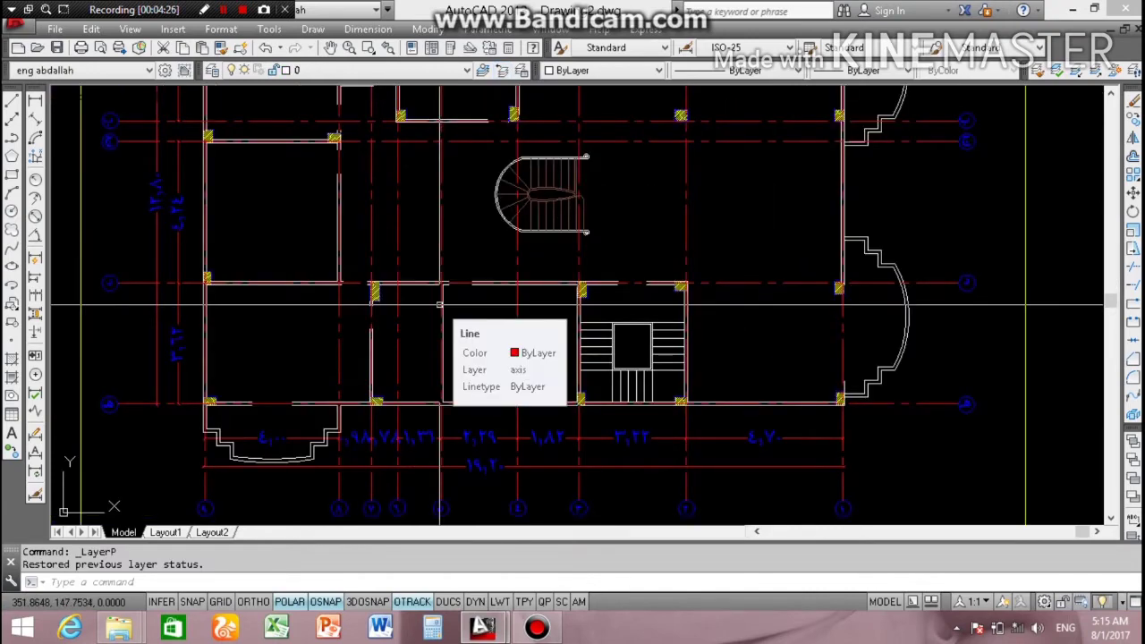
scroll(420, 277, down, 3)
scroll(396, 247, up, 2)
scroll(389, 182, up, 5)
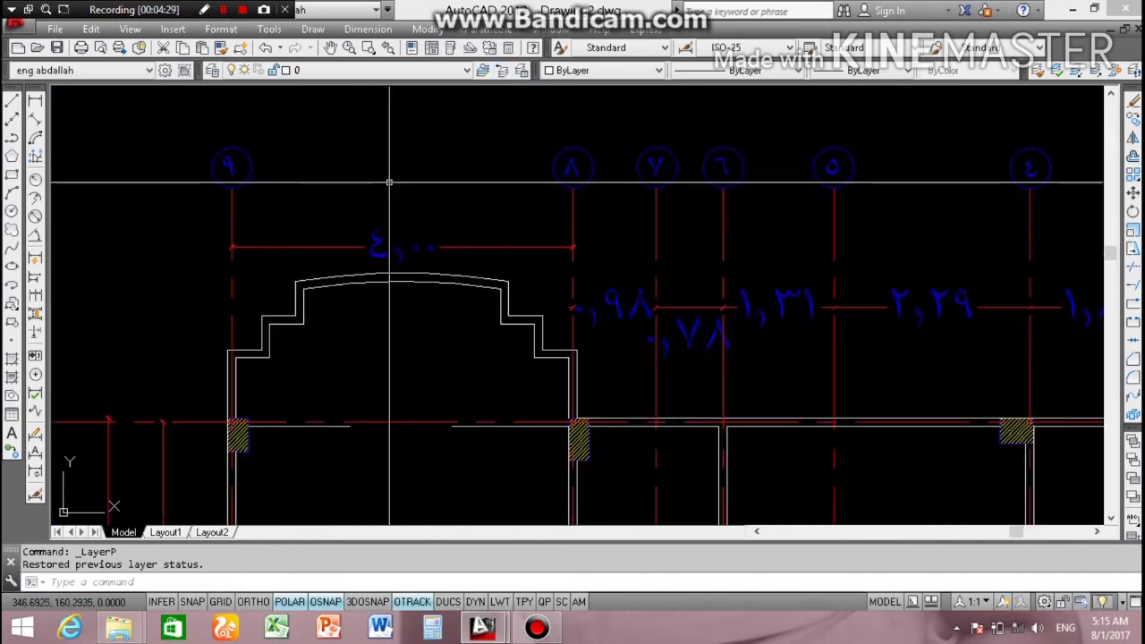
scroll(358, 170, down, 2)
scroll(307, 170, down, 3)
scroll(441, 243, up, 4)
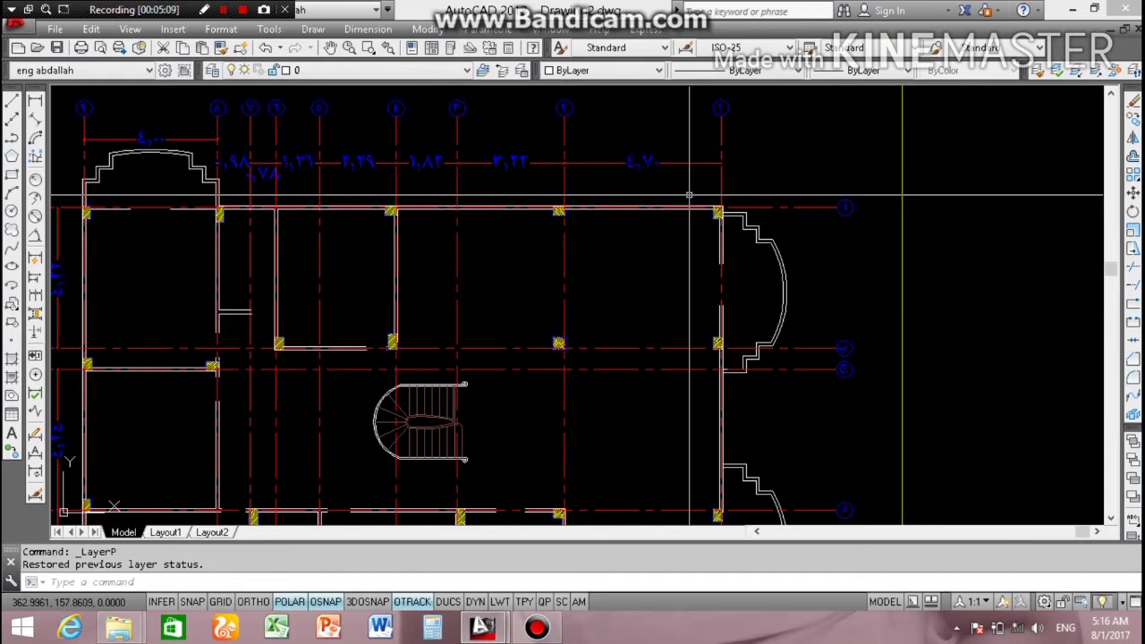
scroll(527, 243, down, 3)
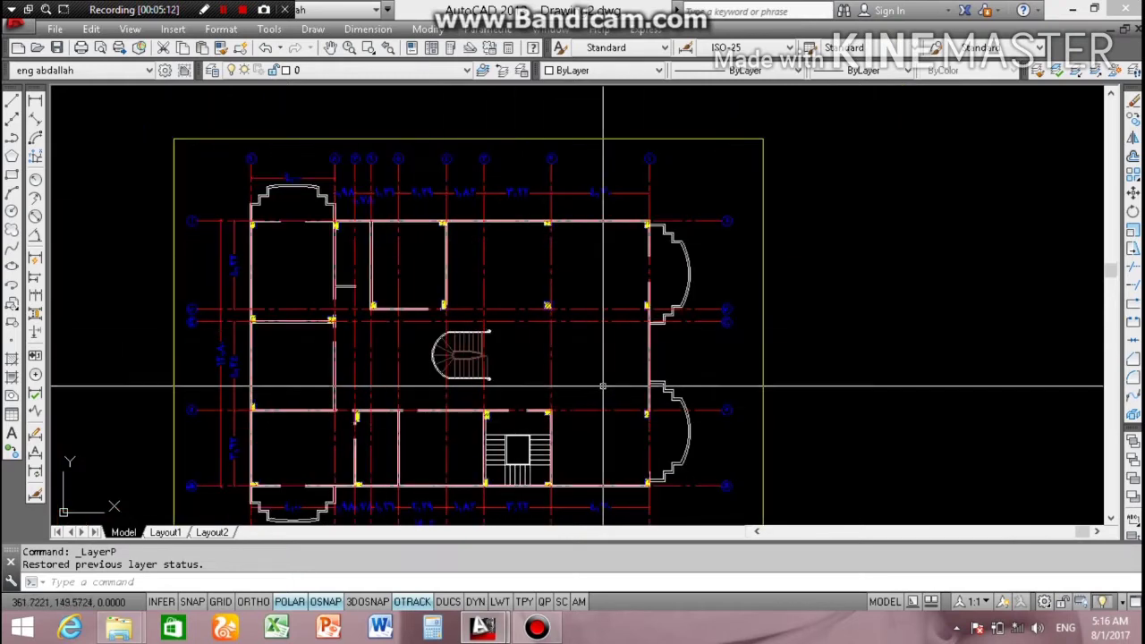
click(448, 321)
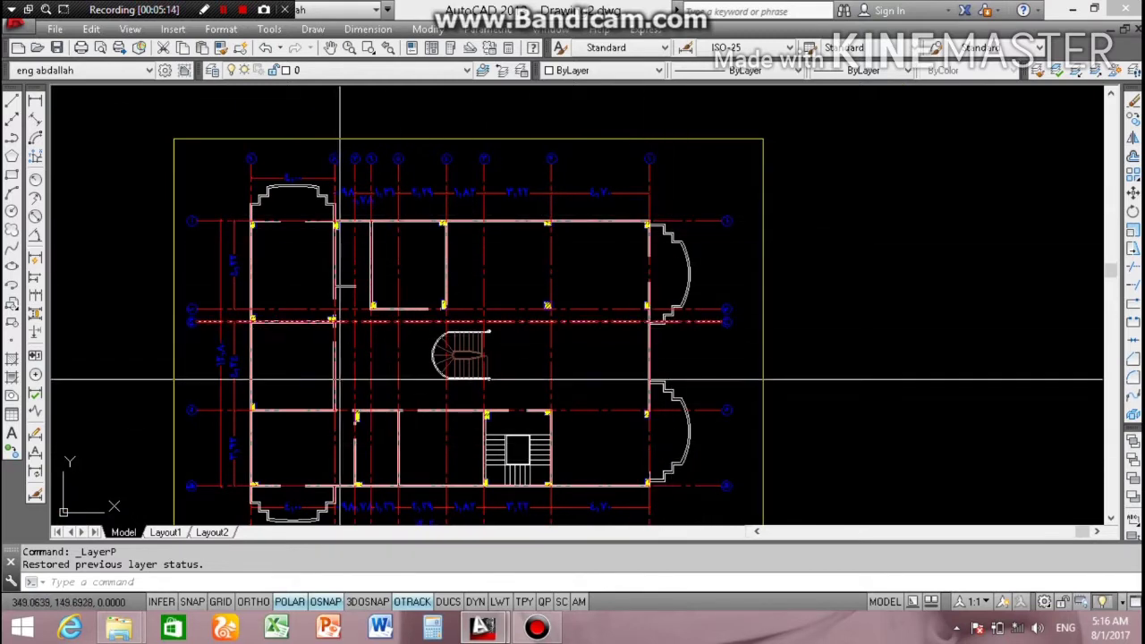
key(Escape)
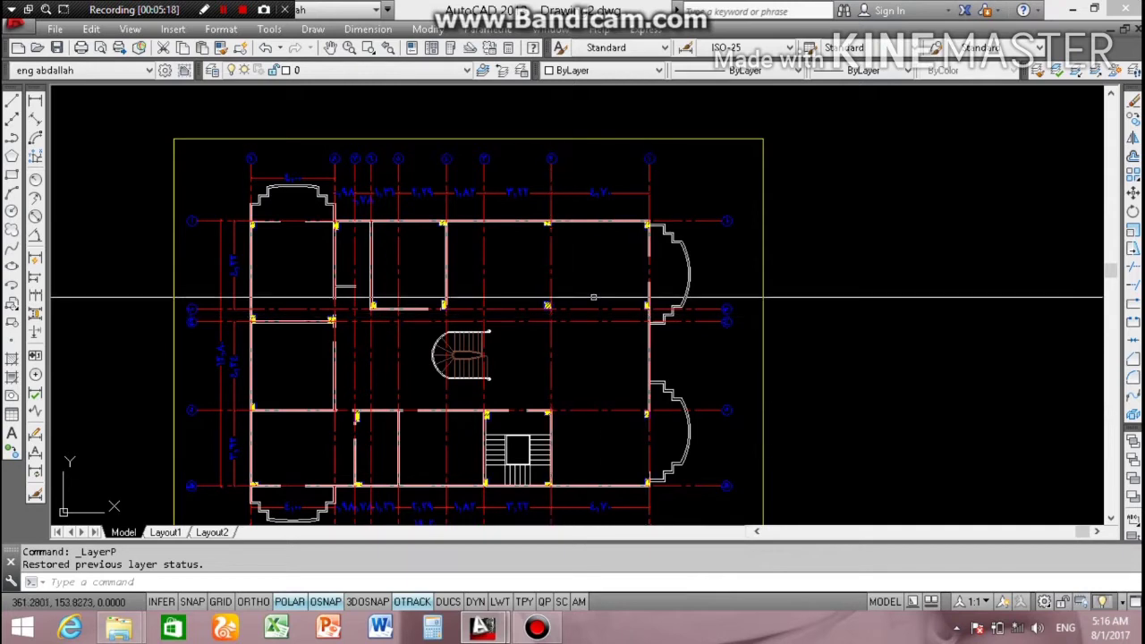
mouse_move(492, 294)
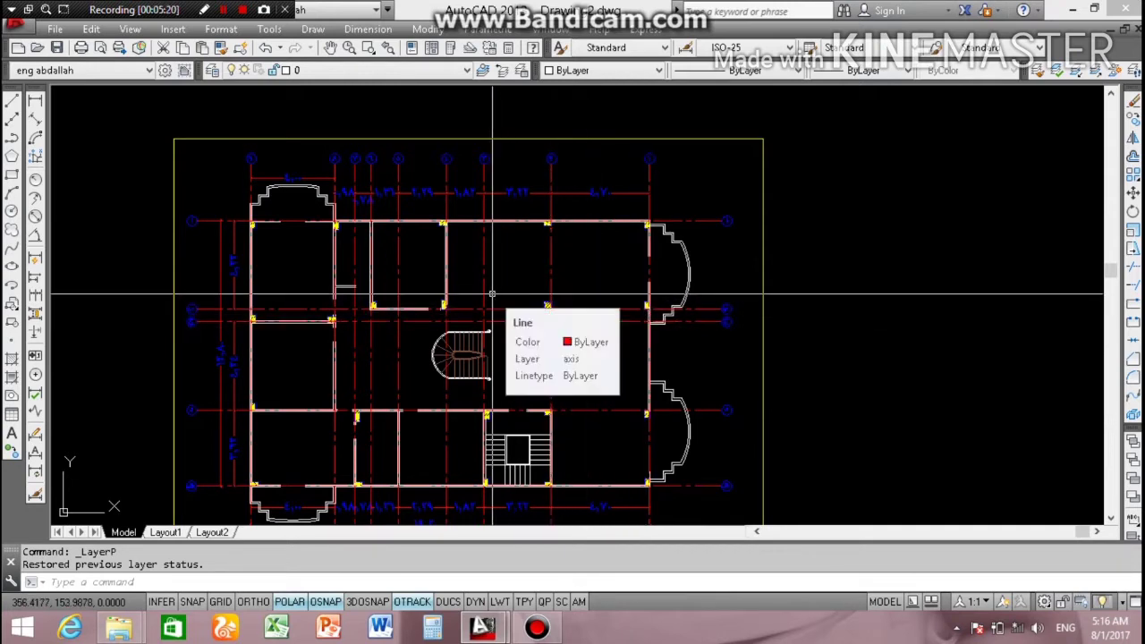
click(483, 295)
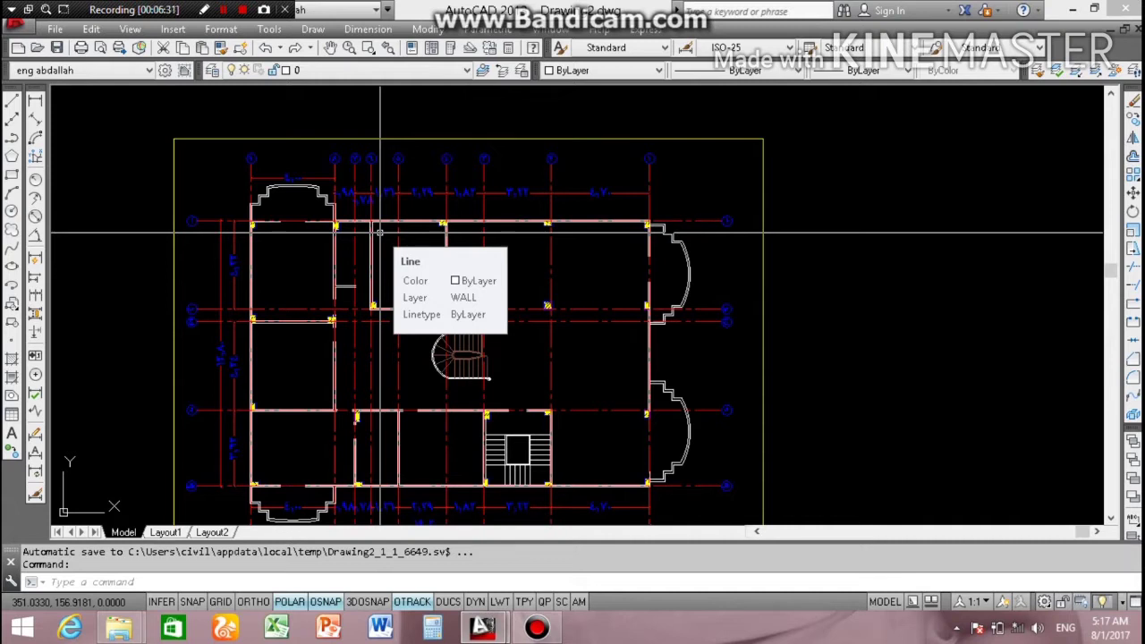
mouse_move(379, 232)
scroll(380, 232, up, 1)
scroll(389, 246, up, 2)
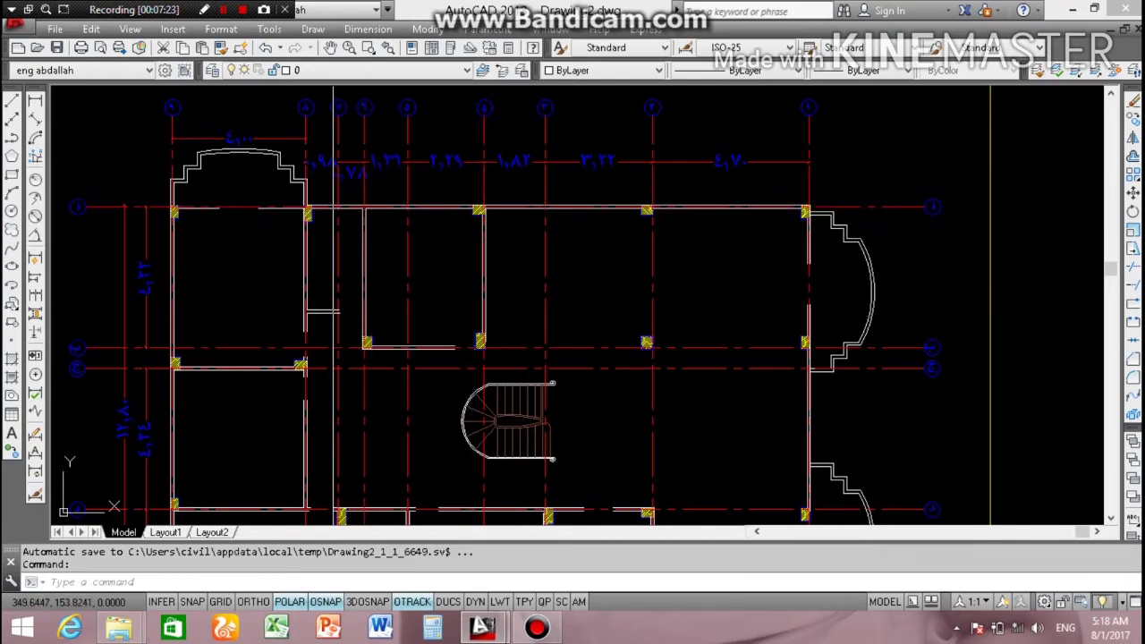
scroll(305, 405, down, 4)
scroll(316, 419, up, 5)
scroll(386, 287, down, 8)
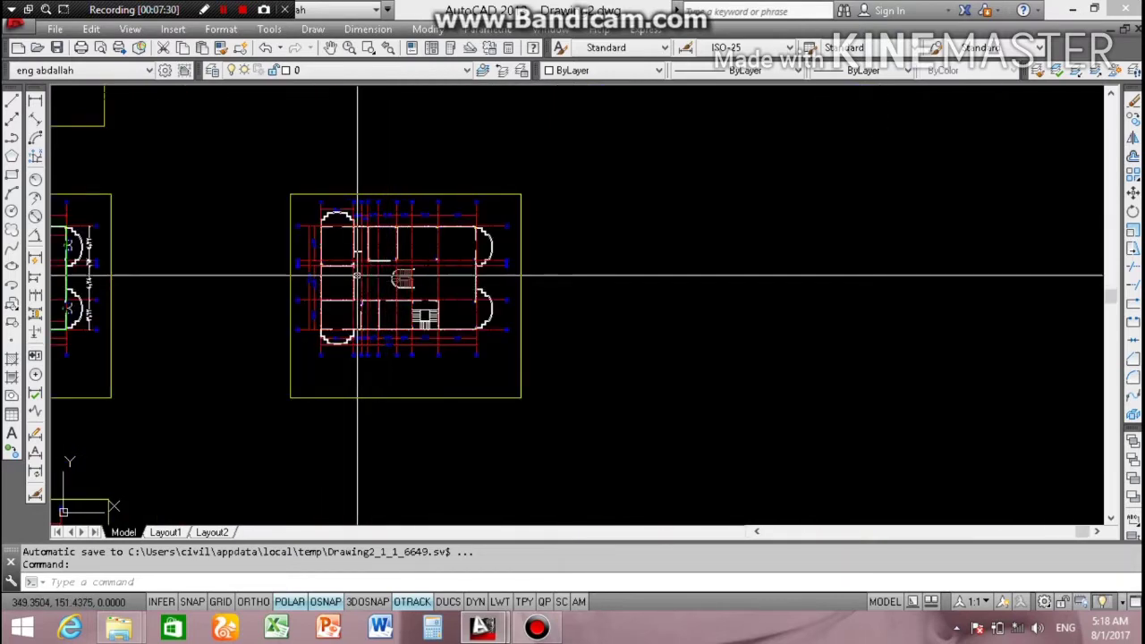
scroll(353, 275, up, 4)
scroll(356, 275, up, 2)
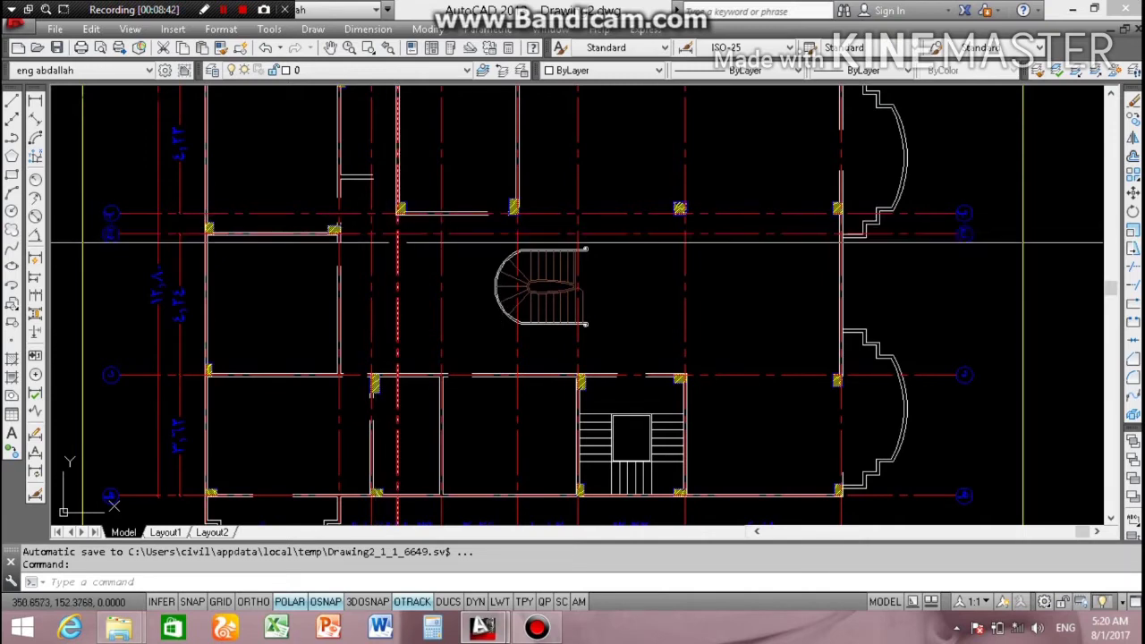
scroll(408, 252, down, 2)
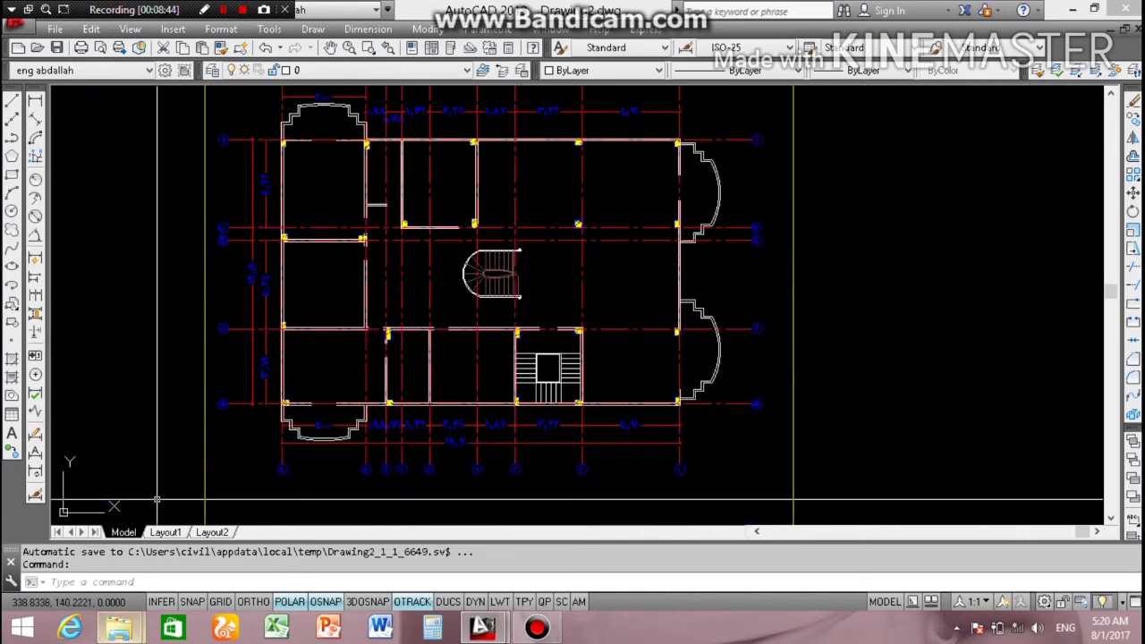
scroll(357, 375, down, 2)
scroll(335, 204, down, 2)
scroll(334, 223, up, 2)
scroll(520, 383, up, 1)
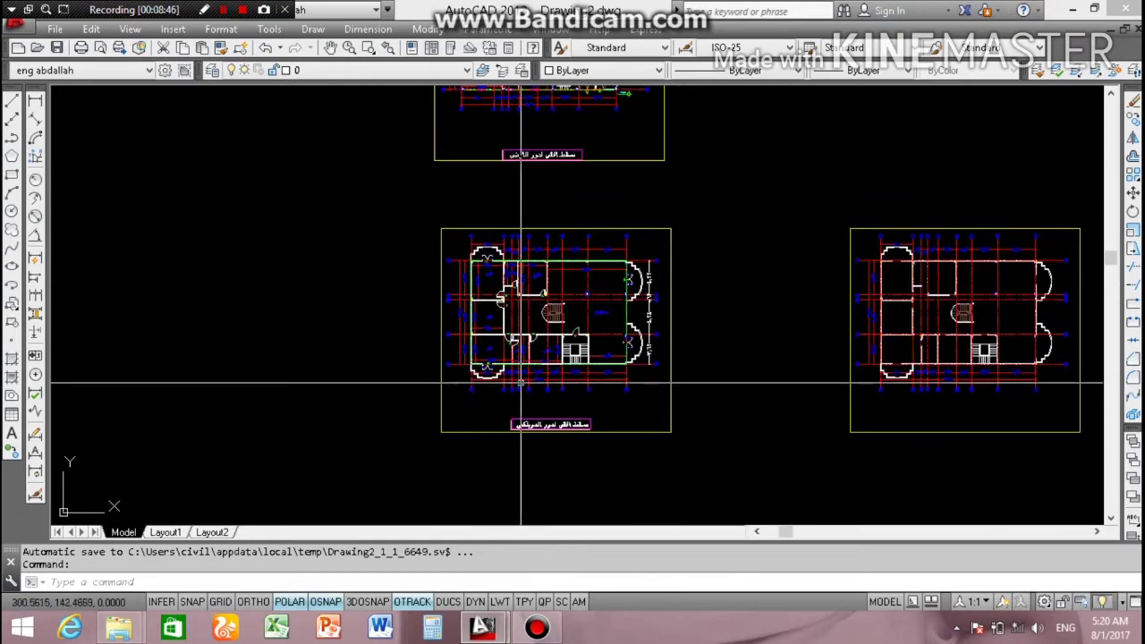
scroll(754, 278, down, 1)
scroll(401, 240, down, 1)
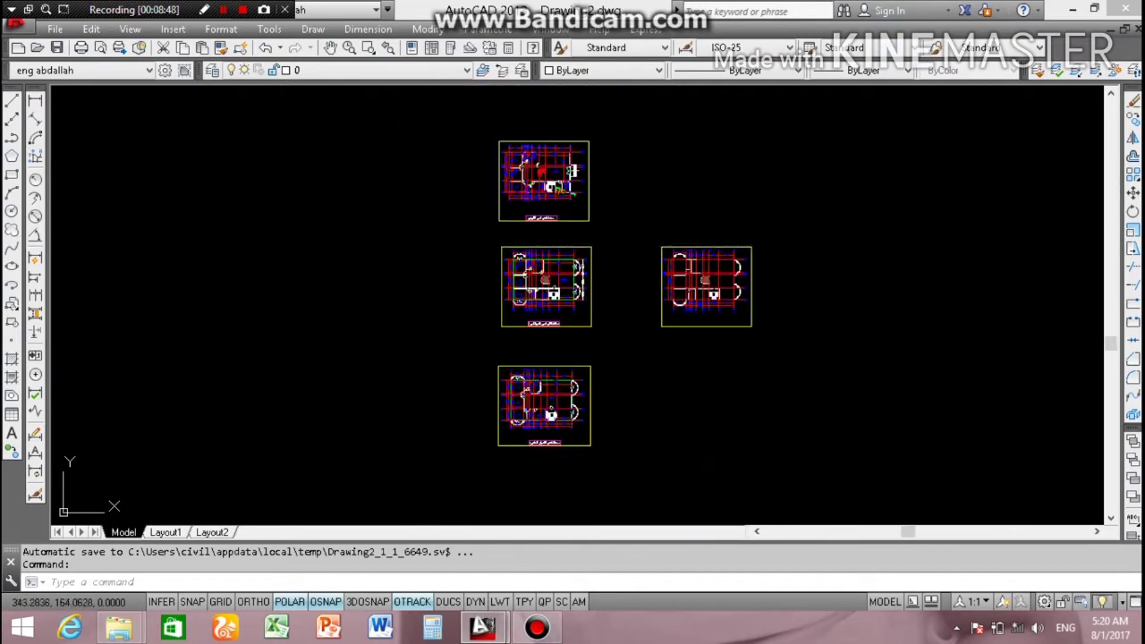
scroll(752, 262, up, 2)
scroll(635, 332, up, 2)
scroll(677, 363, up, 1)
scroll(668, 347, up, 1)
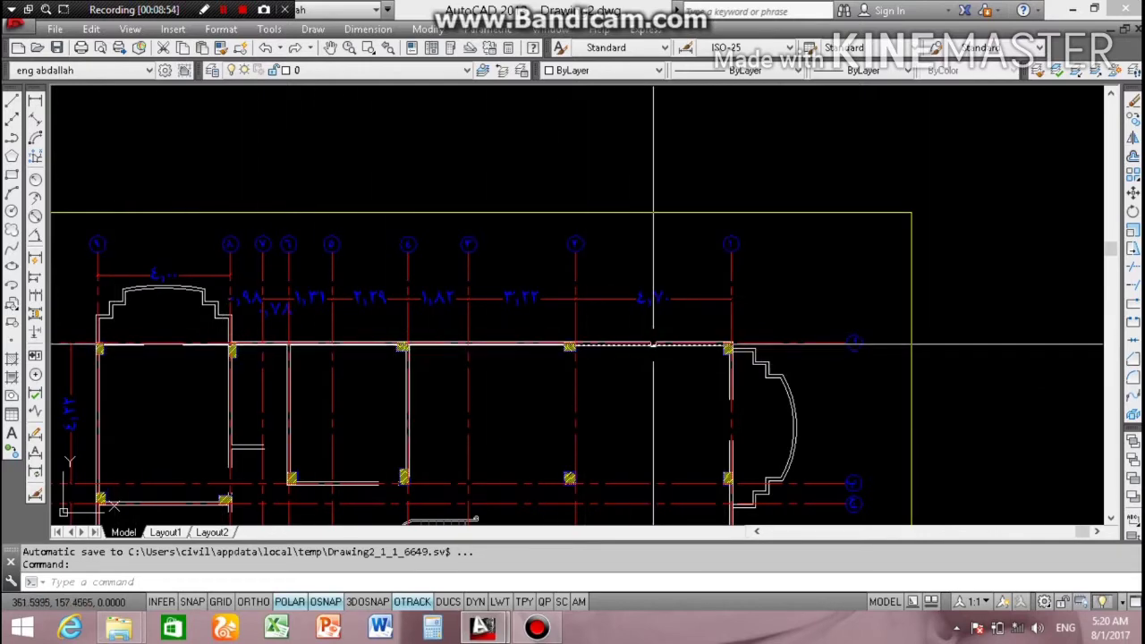
scroll(653, 344, down, 4)
scroll(200, 248, down, 2)
scroll(269, 204, down, 2)
scroll(308, 168, up, 3)
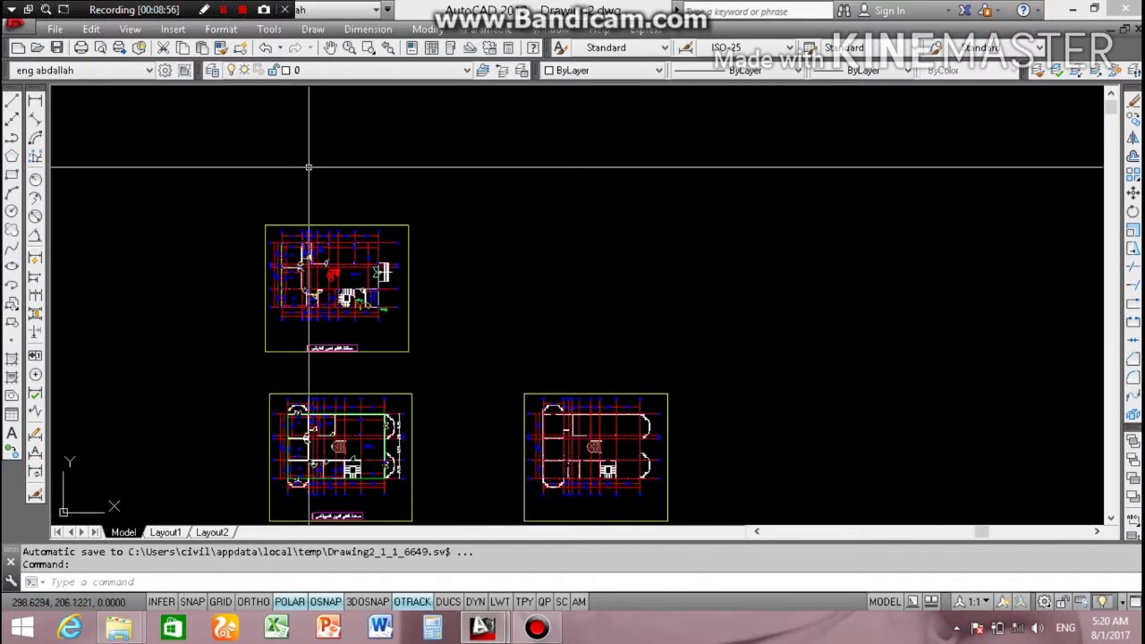
scroll(358, 385, up, 2)
scroll(319, 329, up, 5)
scroll(253, 331, up, 1)
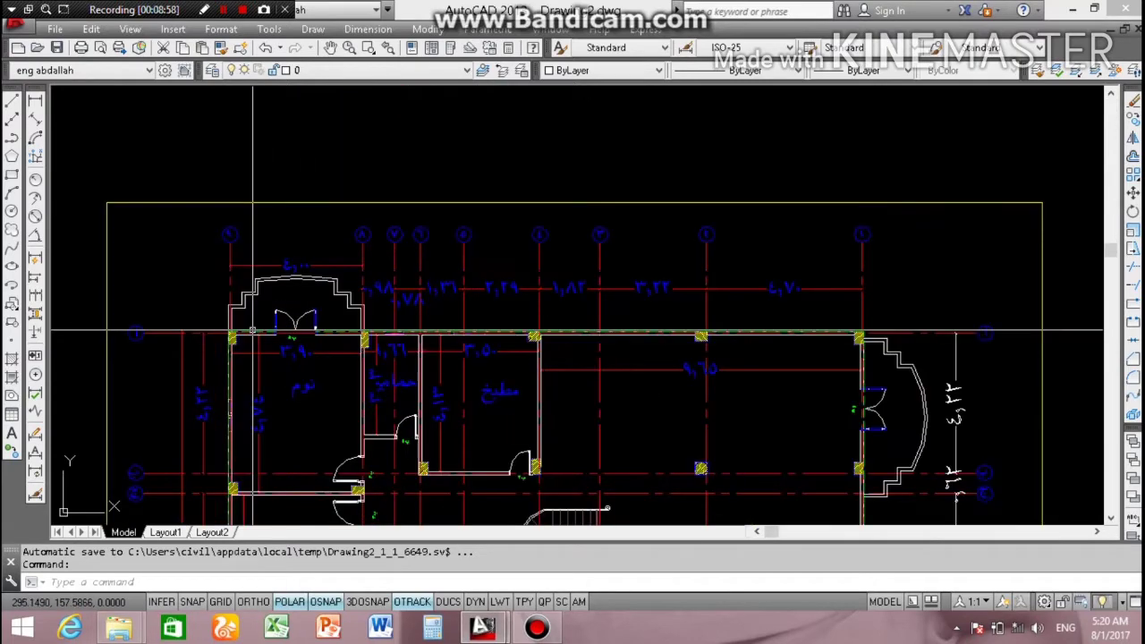
scroll(254, 331, up, 1)
scroll(696, 308, down, 3)
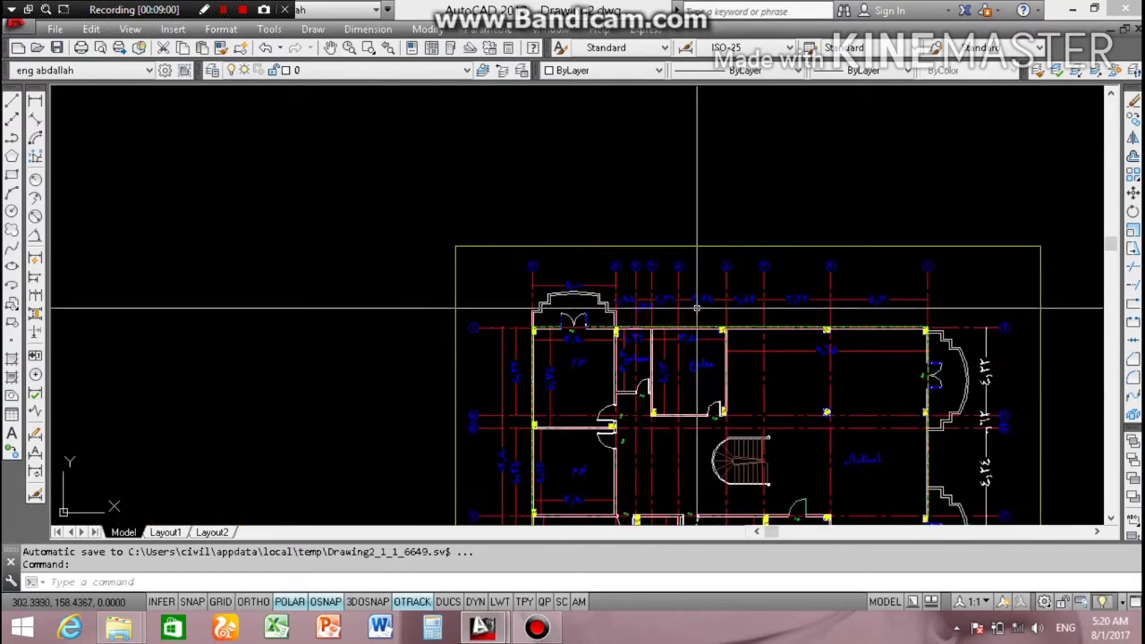
scroll(697, 307, down, 3)
scroll(523, 251, down, 2)
scroll(544, 273, up, 2)
scroll(652, 269, up, 4)
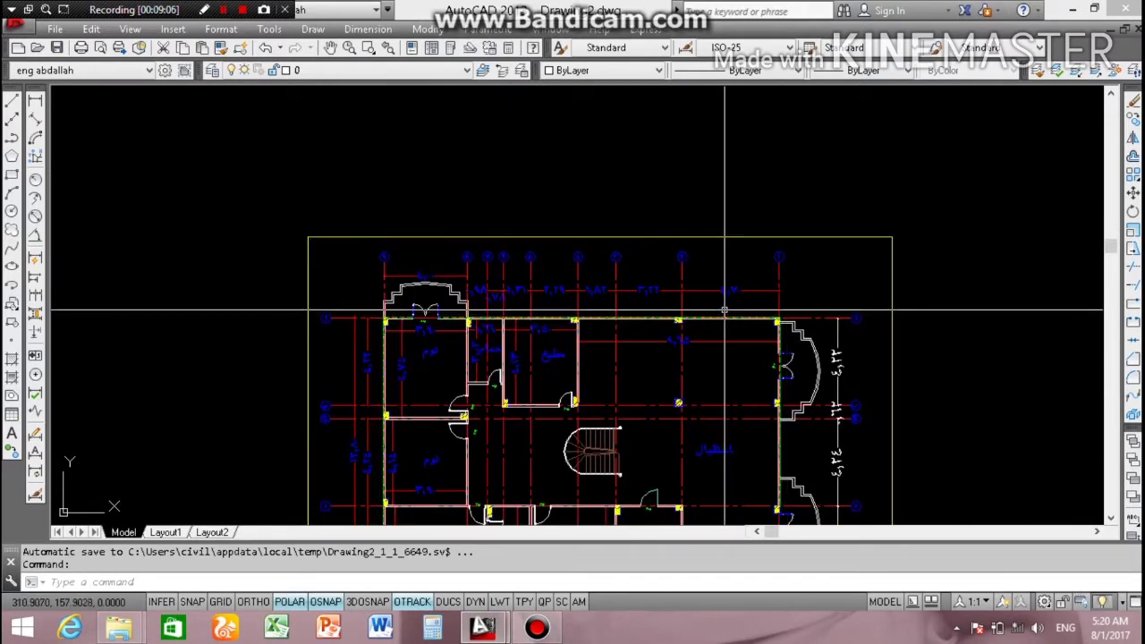
scroll(724, 296, down, 2)
scroll(689, 268, down, 2)
scroll(689, 245, down, 1)
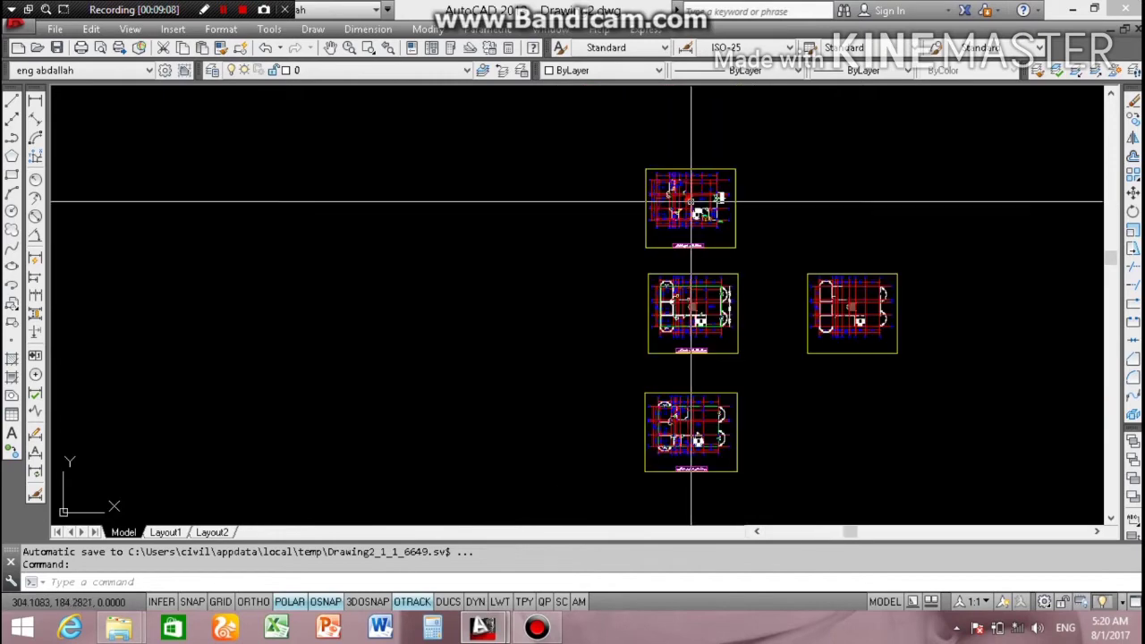
scroll(692, 203, up, 2)
scroll(696, 209, up, 4)
scroll(708, 219, up, 2)
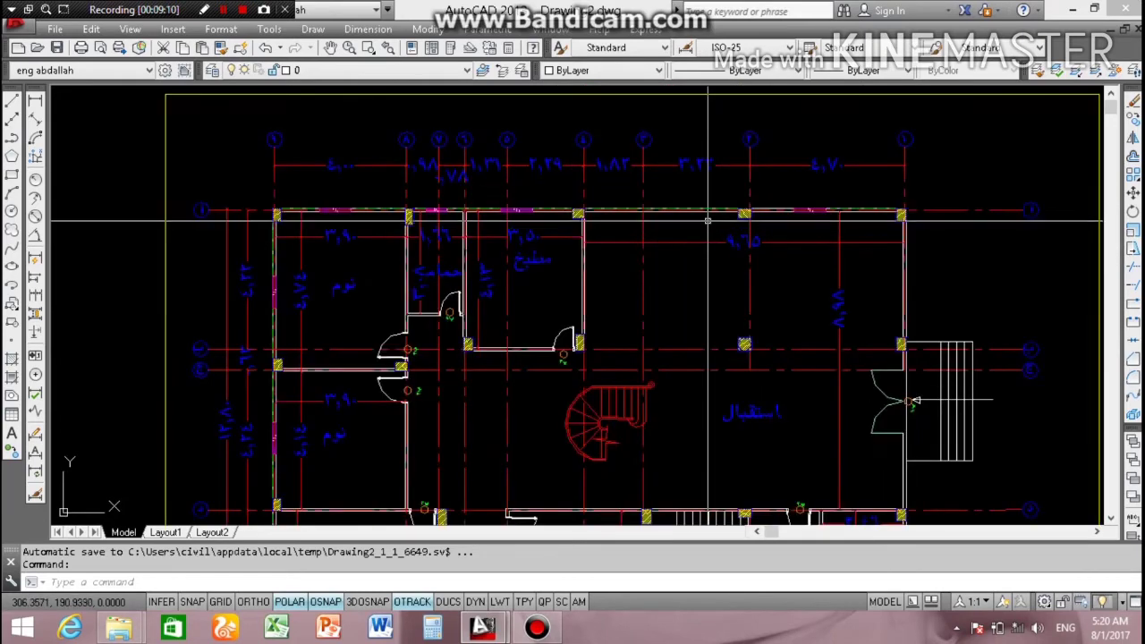
scroll(365, 211, down, 6)
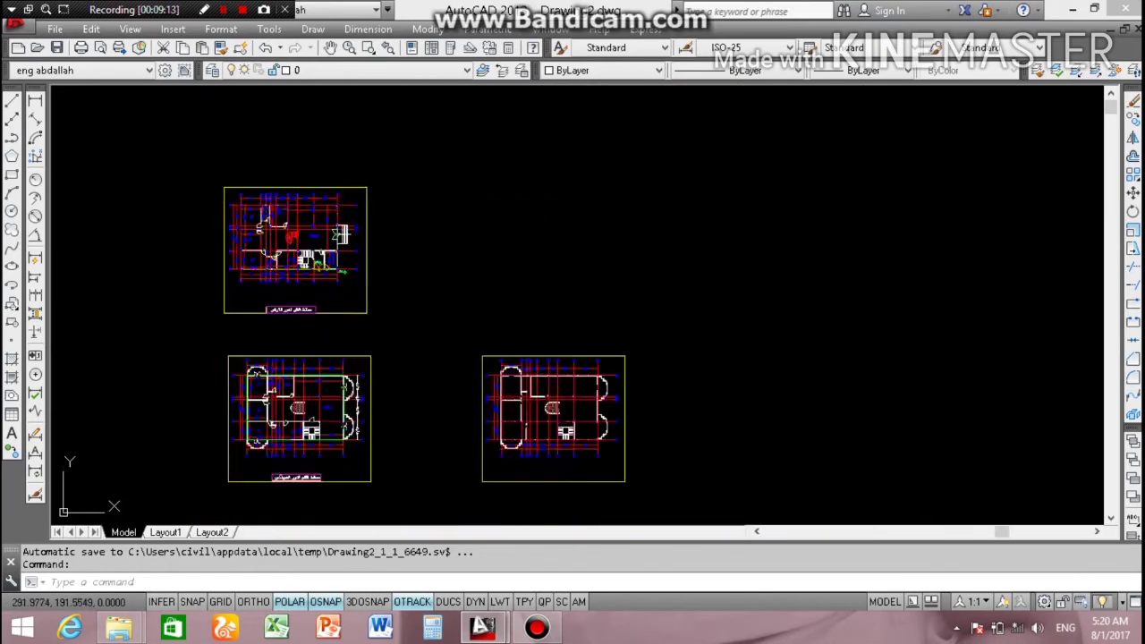
scroll(242, 210, down, 2)
scroll(389, 358, up, 4)
scroll(388, 358, up, 2)
scroll(388, 358, up, 2)
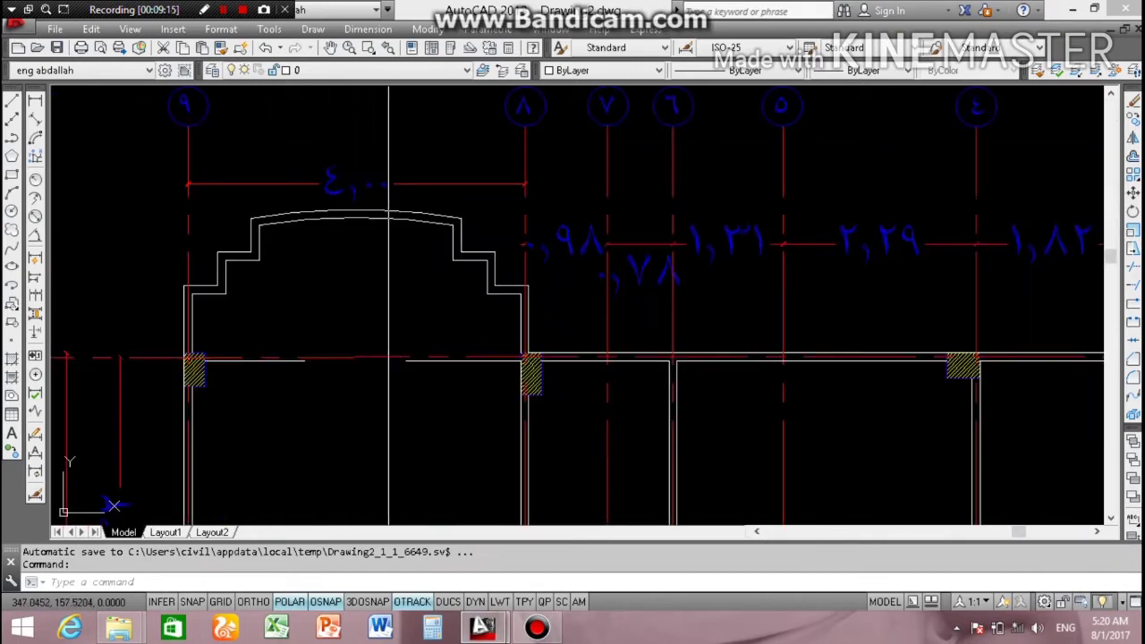
scroll(480, 338, down, 4)
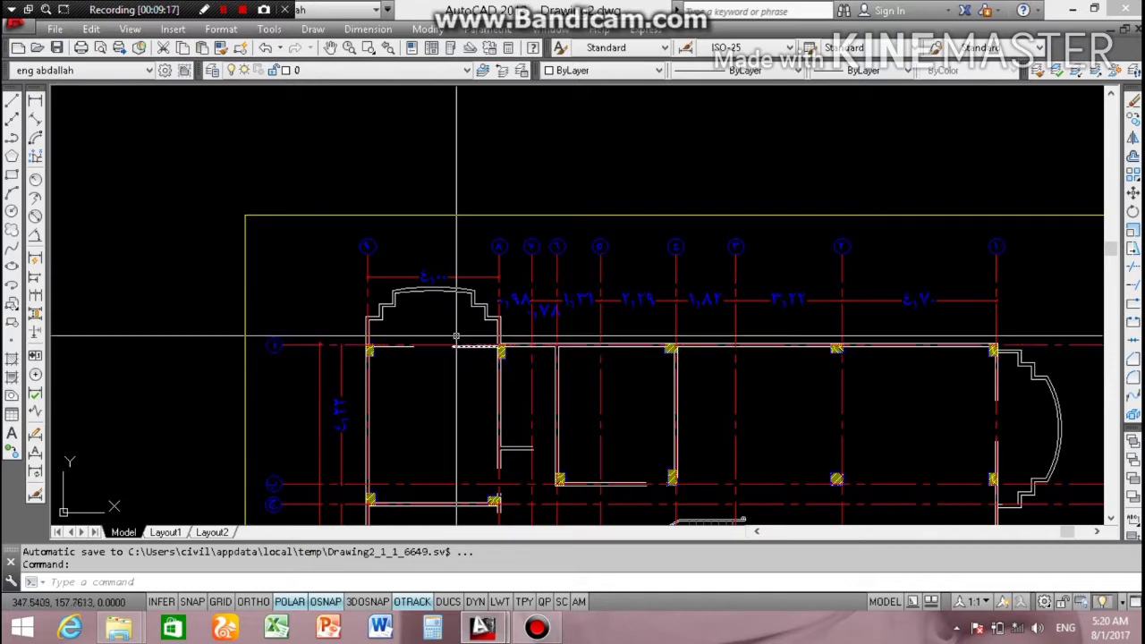
scroll(435, 332, down, 2)
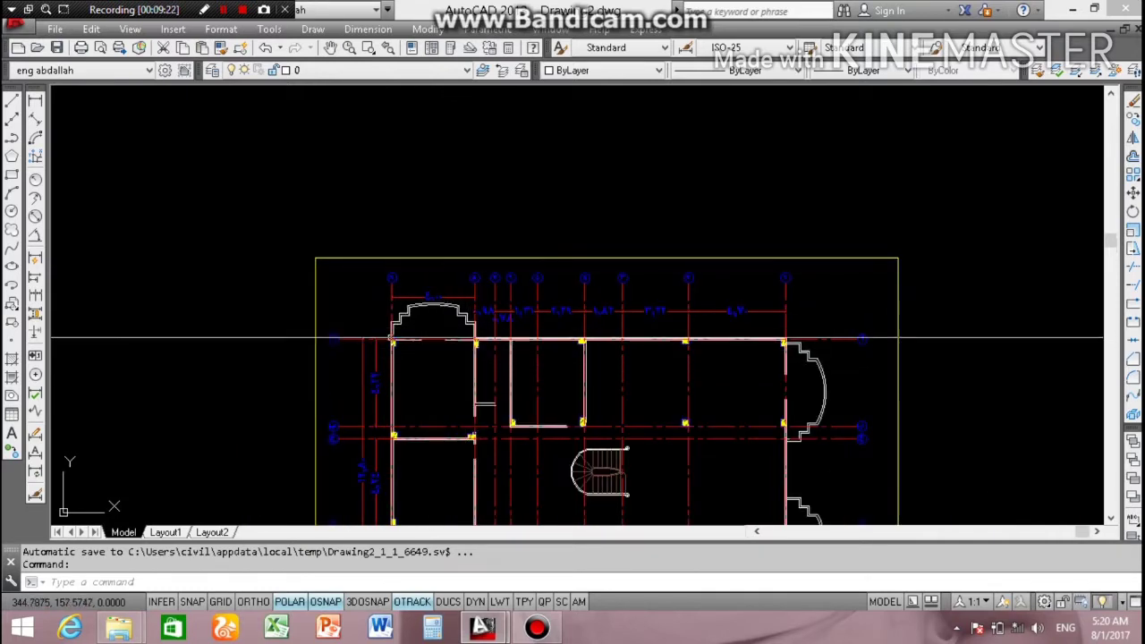
scroll(452, 338, up, 2)
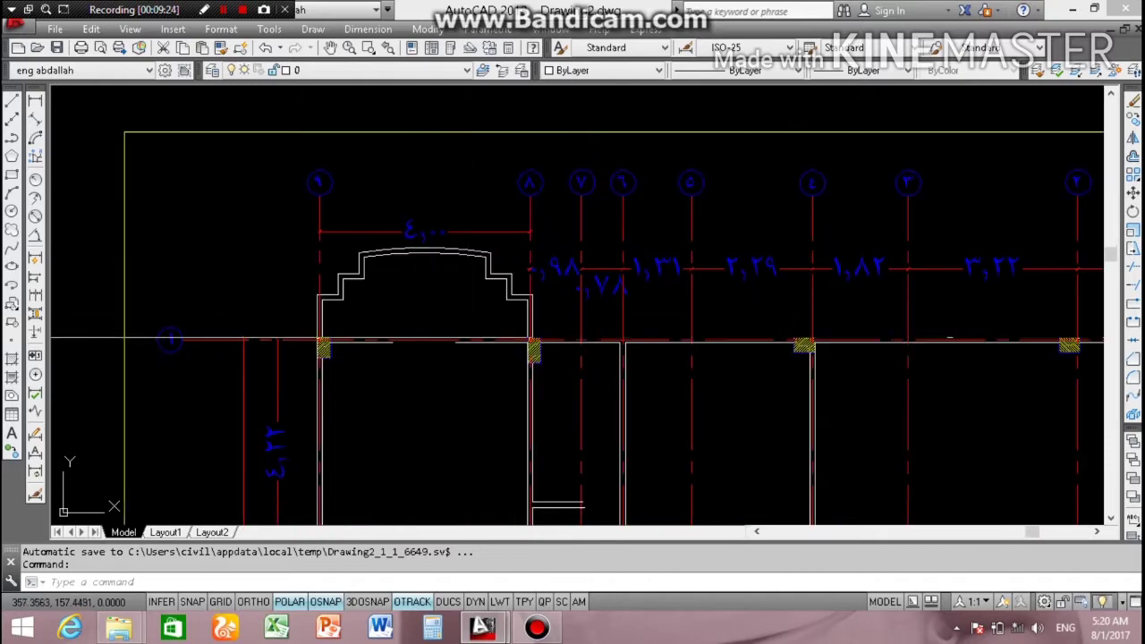
scroll(609, 318, down, 1)
scroll(740, 312, down, 1)
Step: Attempt to grip-stretch the upper wall line's end, then cancel
scroll(751, 322, up, 5)
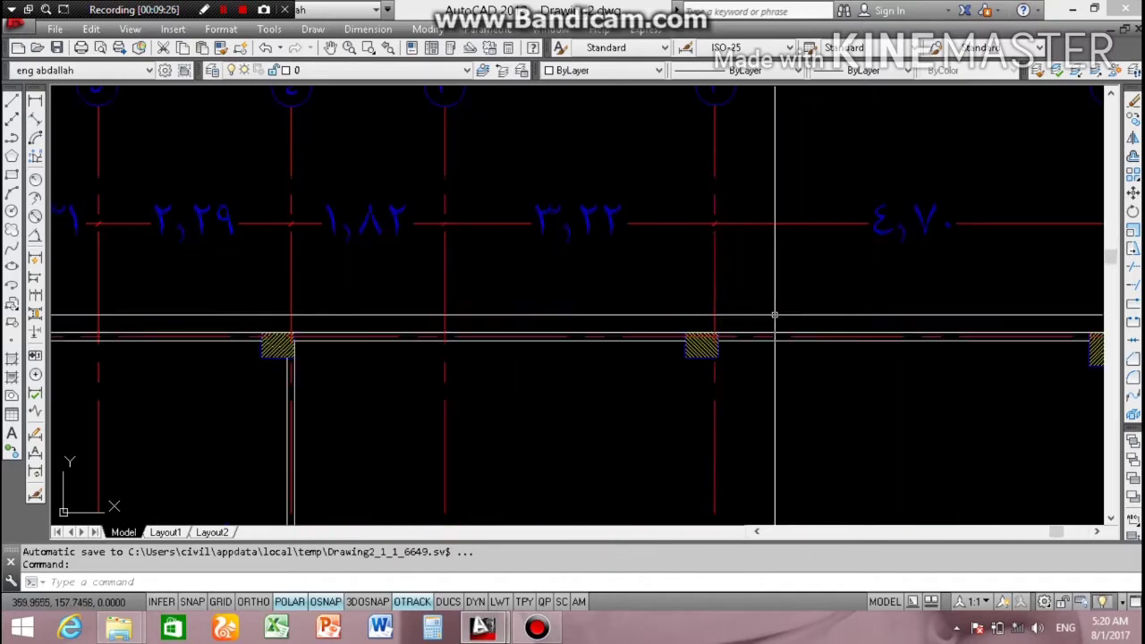
scroll(603, 184, down, 4)
scroll(342, 192, up, 1)
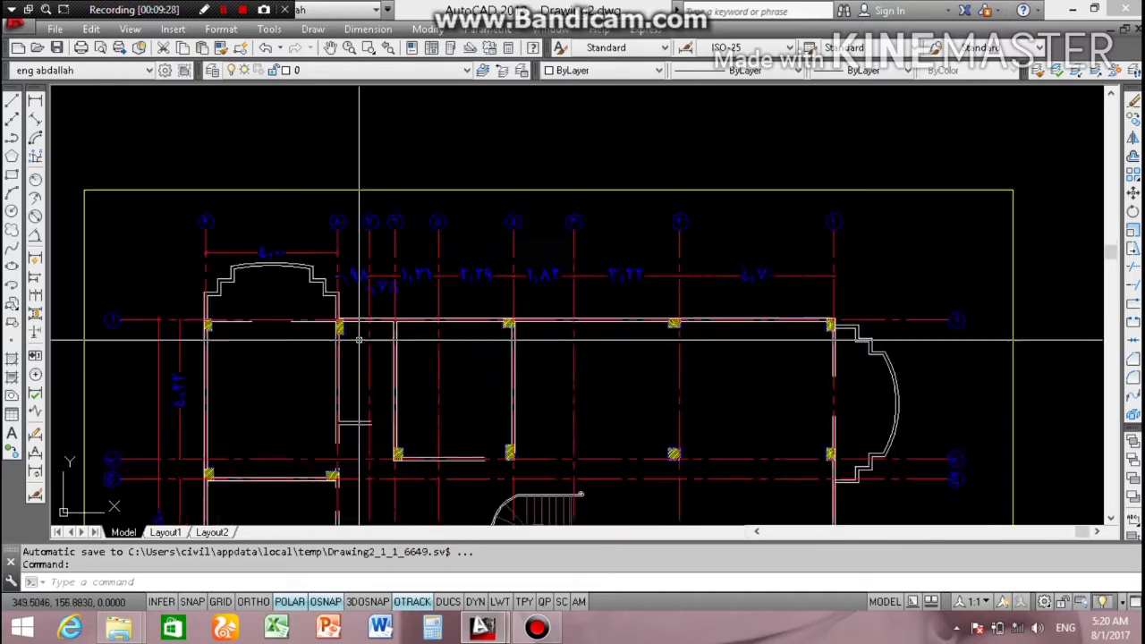
scroll(375, 269, up, 3)
scroll(406, 329, up, 2)
click(390, 324)
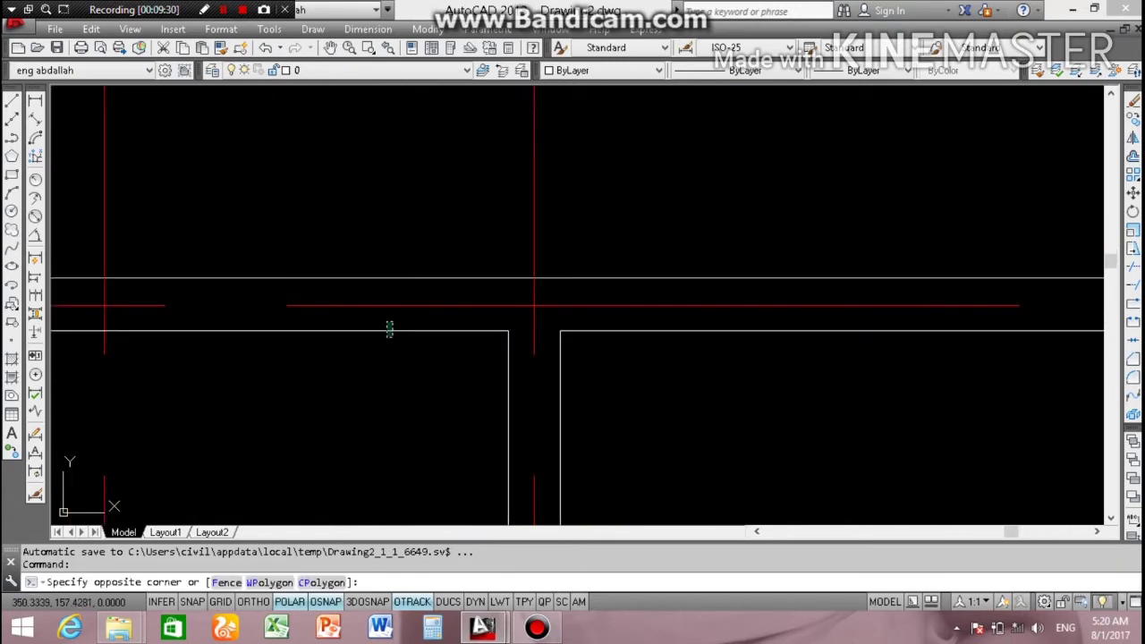
click(394, 338)
click(508, 331)
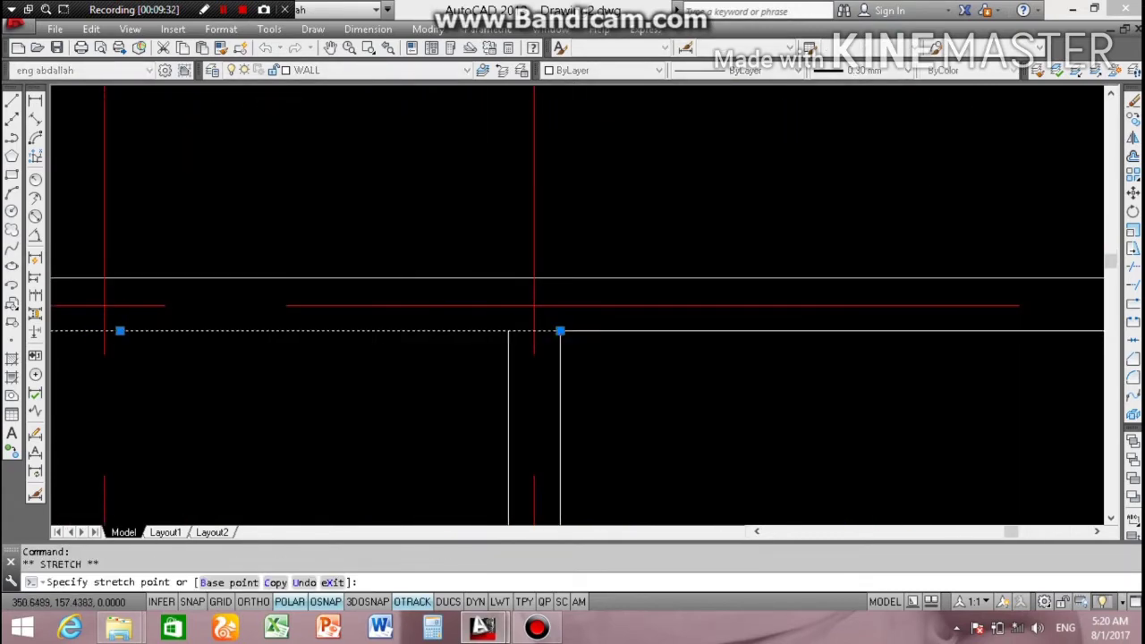
scroll(398, 333, down, 2)
scroll(398, 335, down, 1)
key(Escape)
Step: Attempt to extend the top wall line across the gap using all objects as boundaries, then cancel
scroll(398, 335, down, 1)
scroll(296, 331, down, 2)
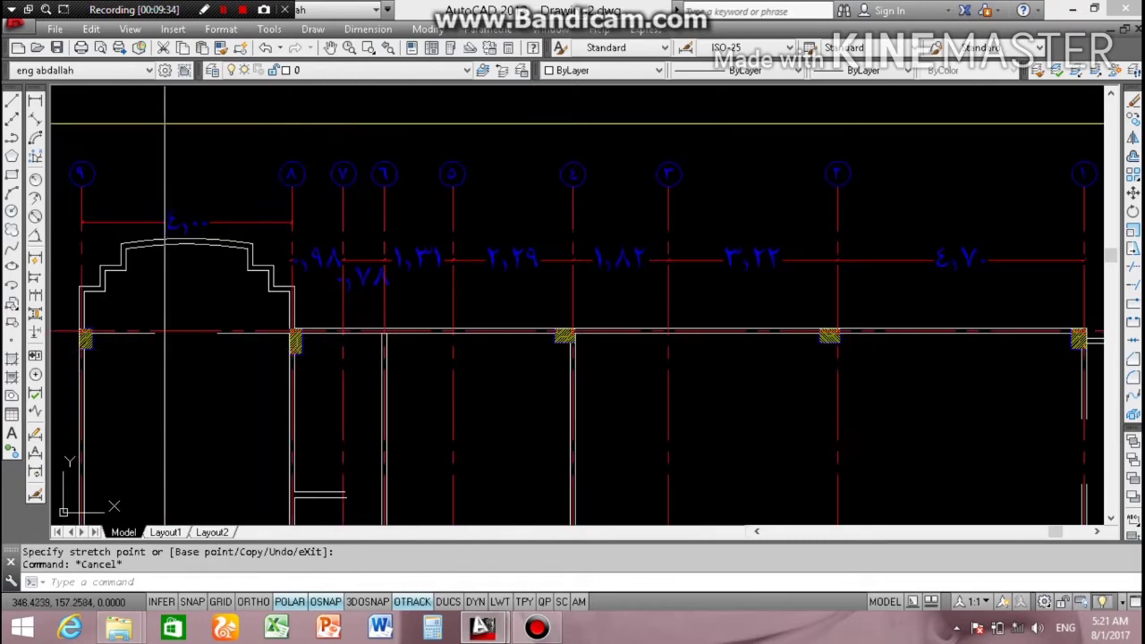
scroll(256, 322, up, 1)
scroll(124, 327, down, 2)
scroll(124, 330, up, 5)
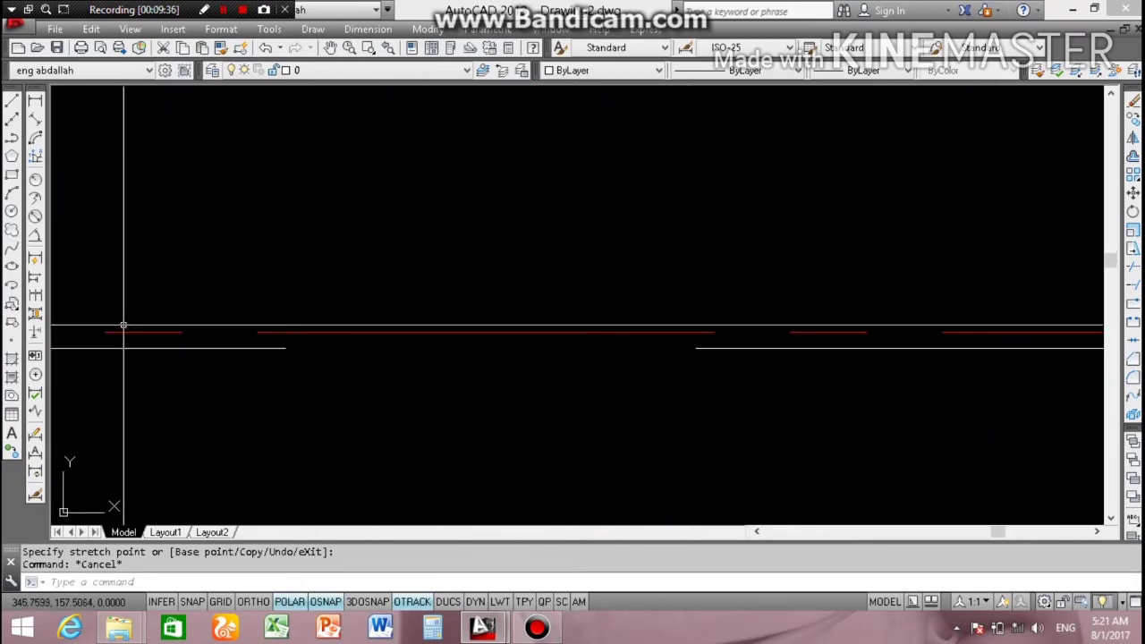
text(ex)
key(Return)
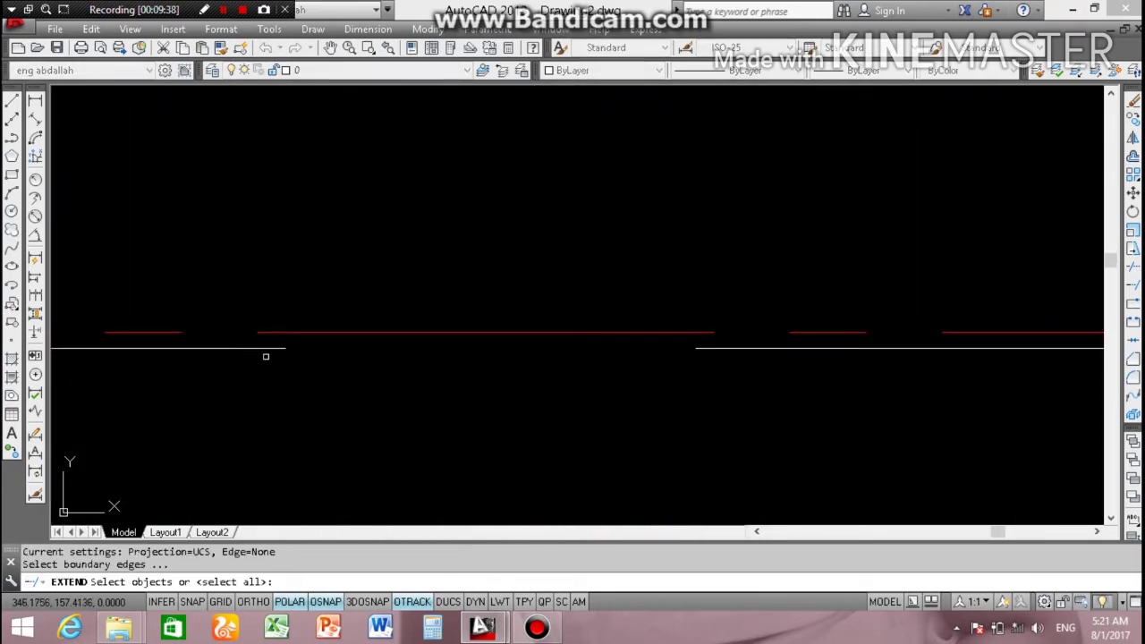
key(Return)
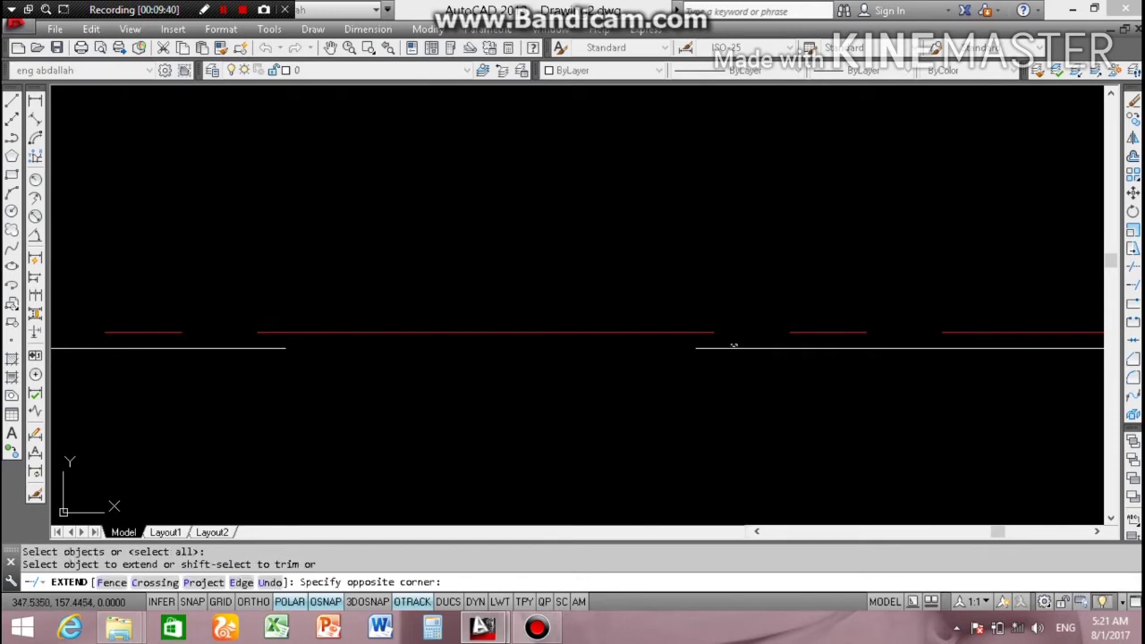
click(737, 345)
click(245, 422)
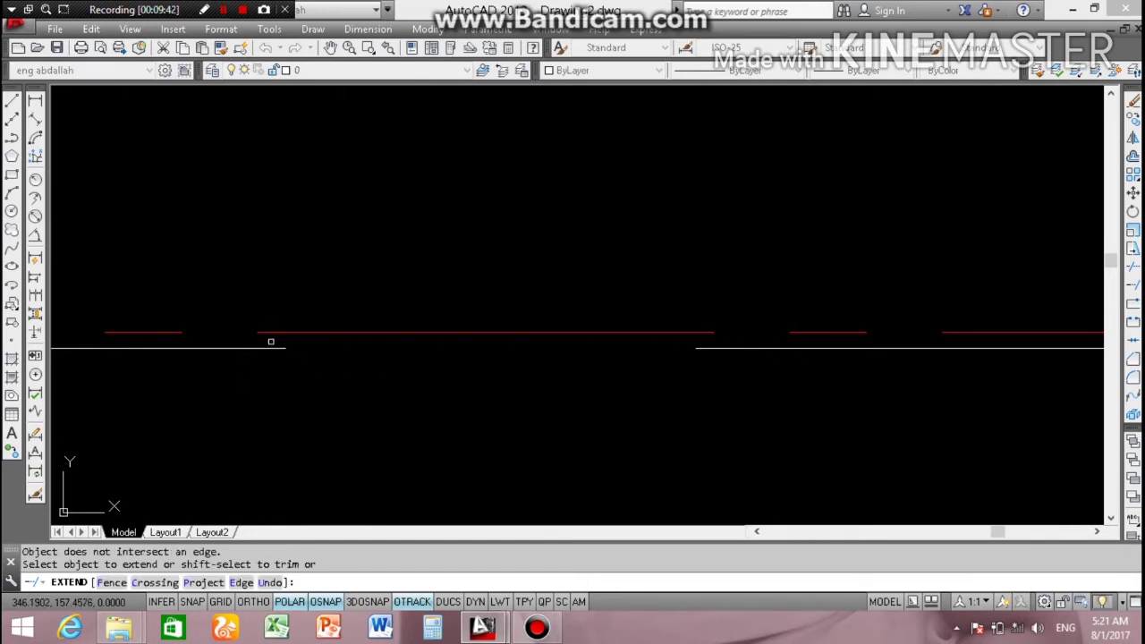
click(271, 340)
click(888, 418)
key(Escape)
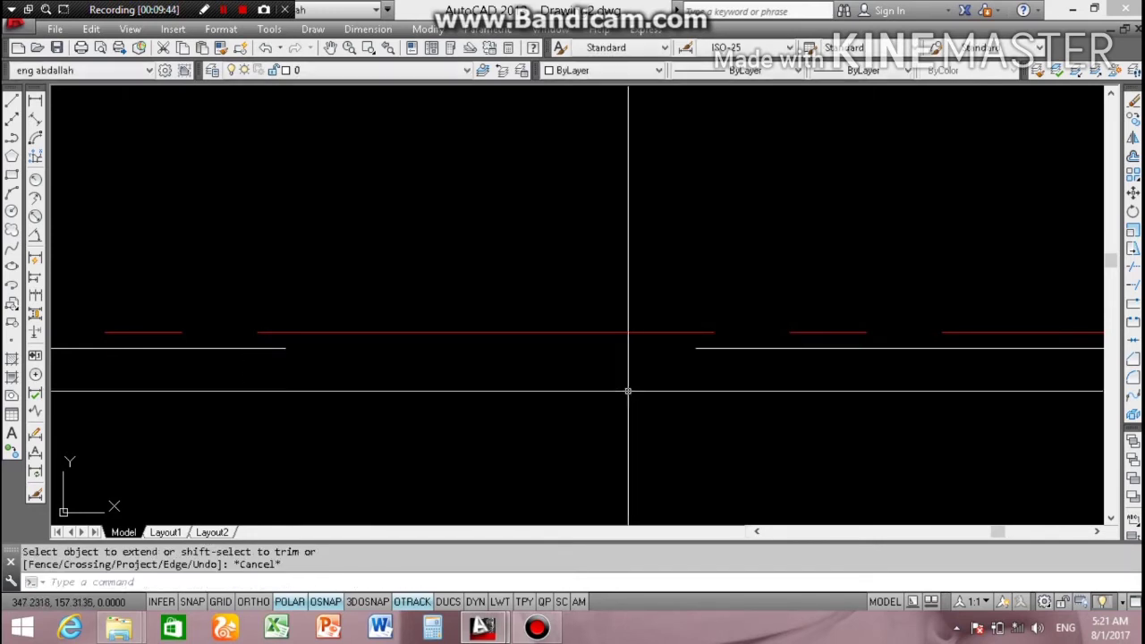
Step: Attempt to stretch the right-hand wall segment leftward, then cancel
click(711, 345)
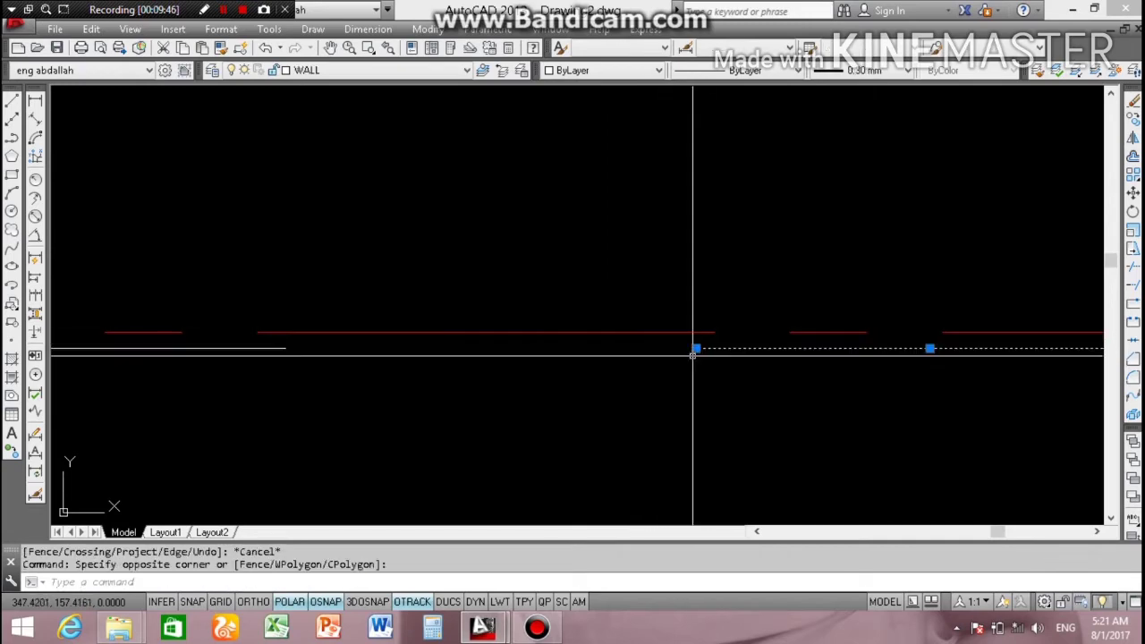
click(695, 348)
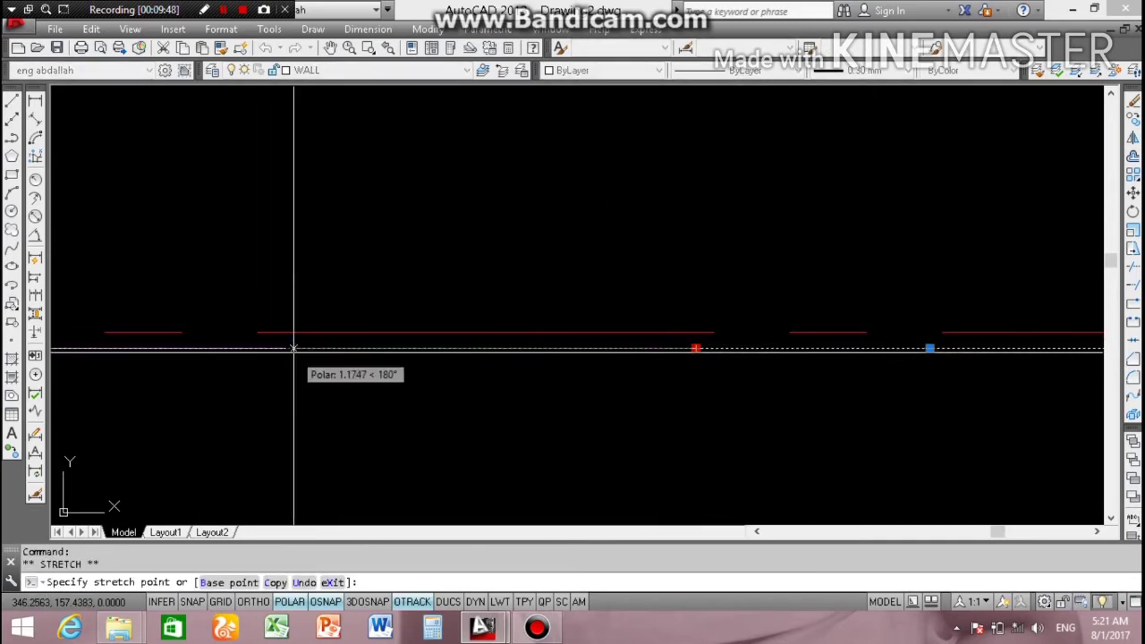
key(Escape)
scroll(289, 347, up, 1)
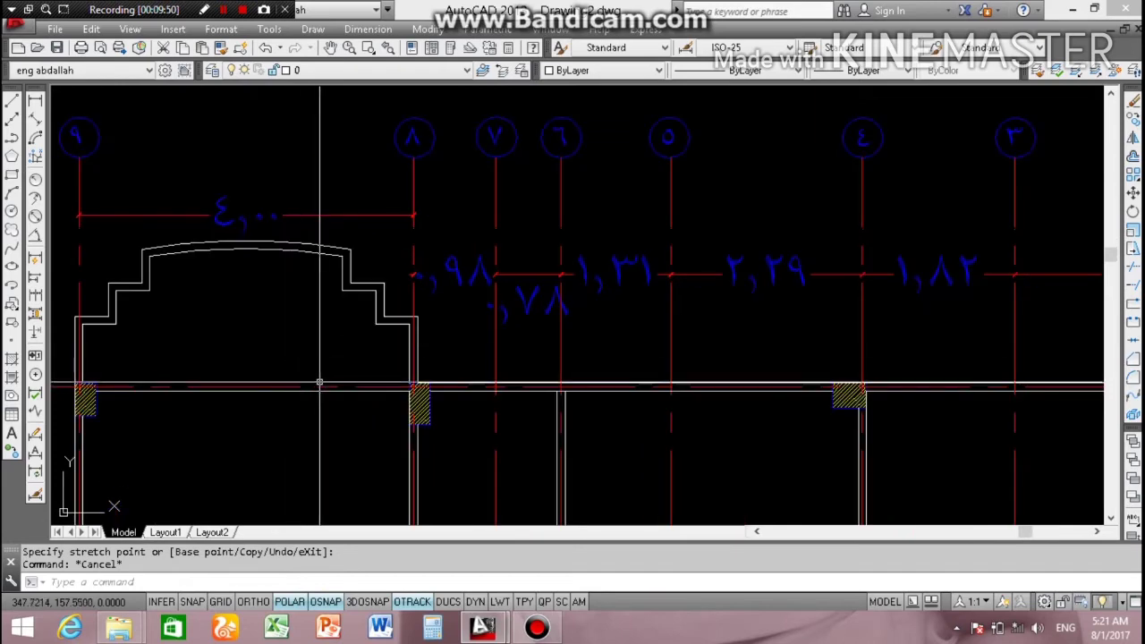
scroll(370, 375, up, 5)
Step: Window-select the WALL line under the arch and start copying it
click(492, 418)
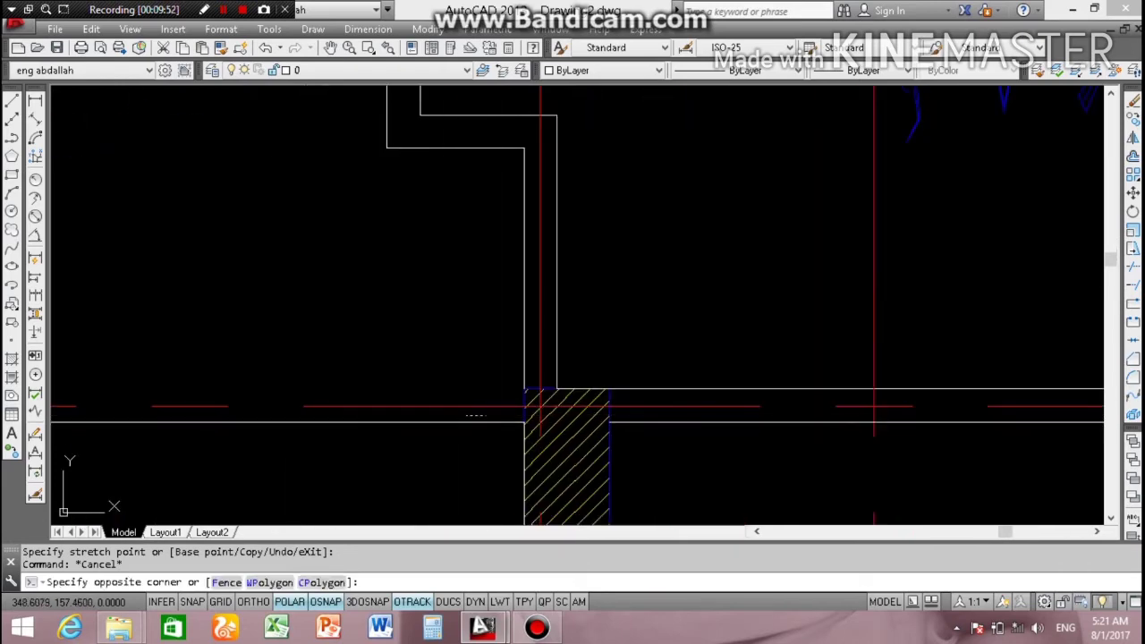
scroll(387, 428, down, 4)
click(129, 456)
text(x)
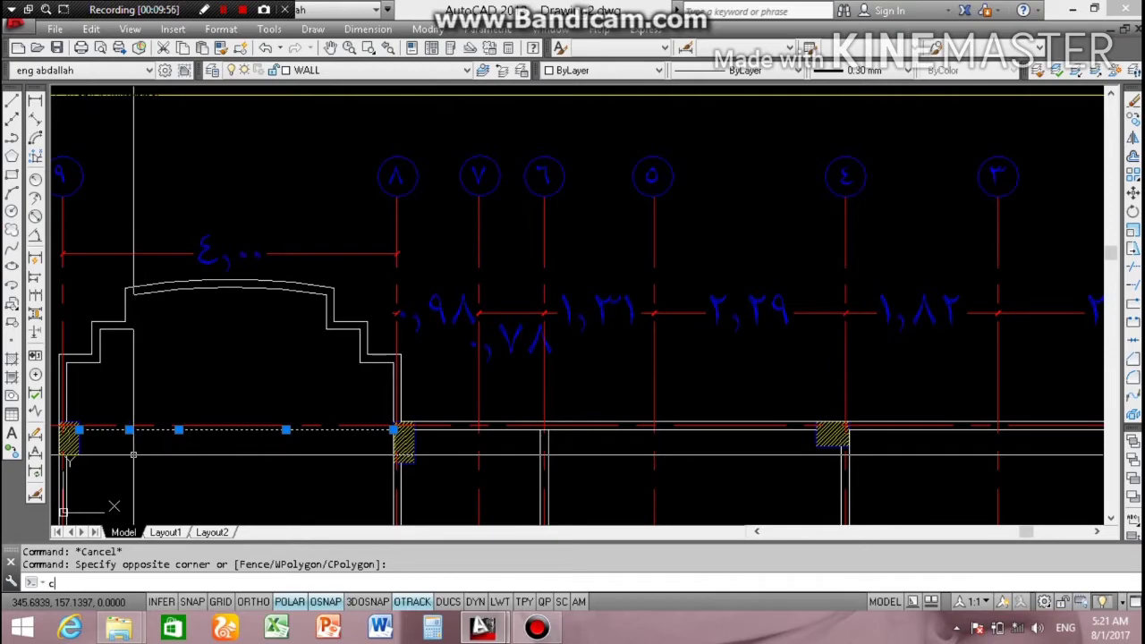
text(o)
key(Return)
scroll(394, 437, up, 3)
scroll(394, 436, up, 3)
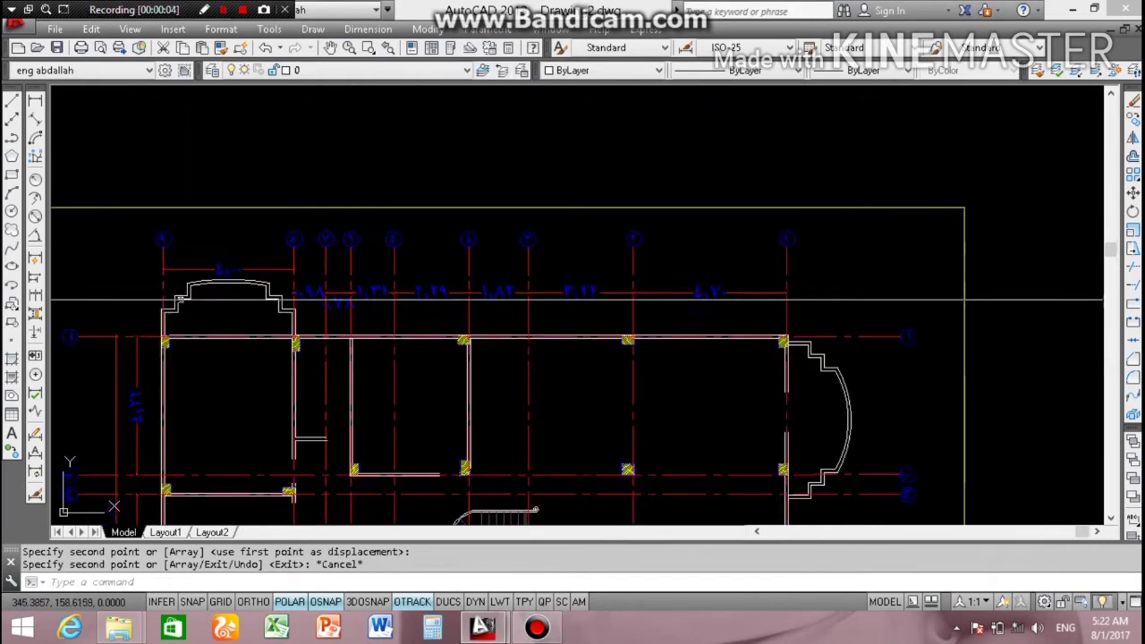
scroll(181, 300, up, 2)
scroll(252, 315, down, 2)
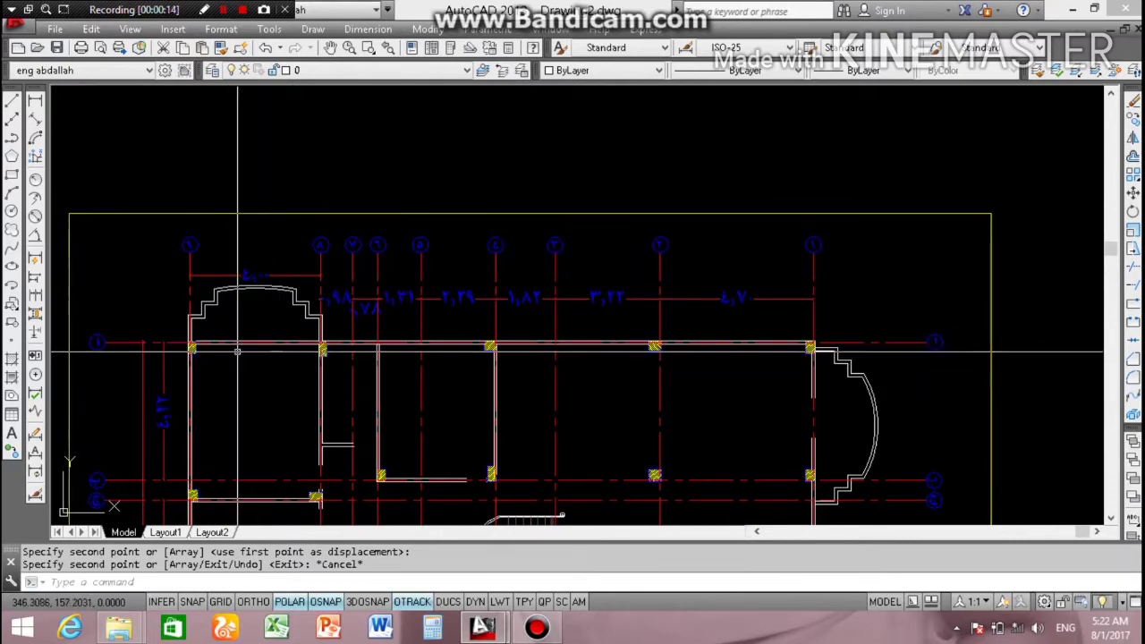
scroll(237, 355, up, 4)
scroll(147, 325, down, 2)
scroll(101, 320, down, 5)
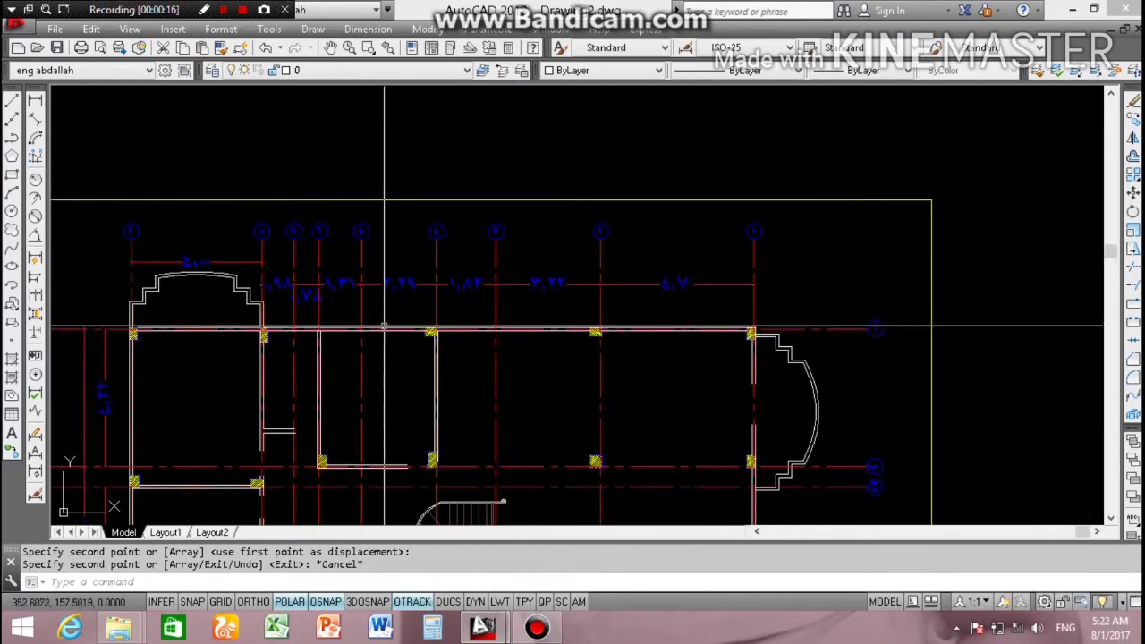
scroll(595, 299, up, 3)
scroll(224, 352, down, 1)
scroll(224, 351, down, 2)
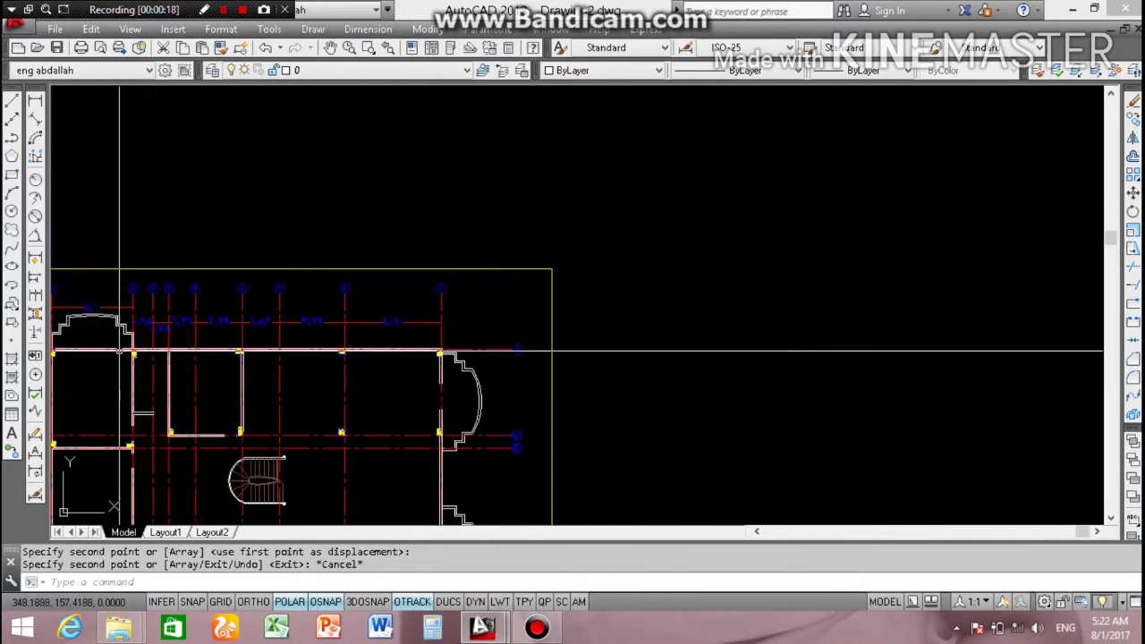
scroll(197, 351, down, 2)
scroll(143, 362, up, 5)
scroll(138, 366, up, 1)
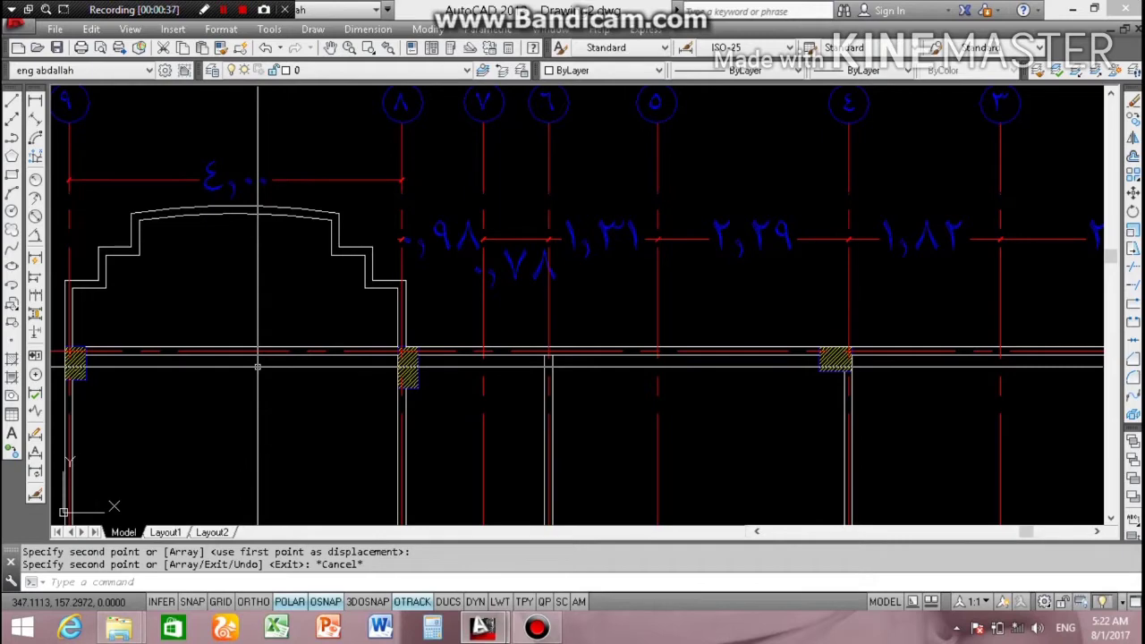
scroll(483, 376, down, 4)
scroll(483, 385, down, 2)
scroll(494, 396, up, 3)
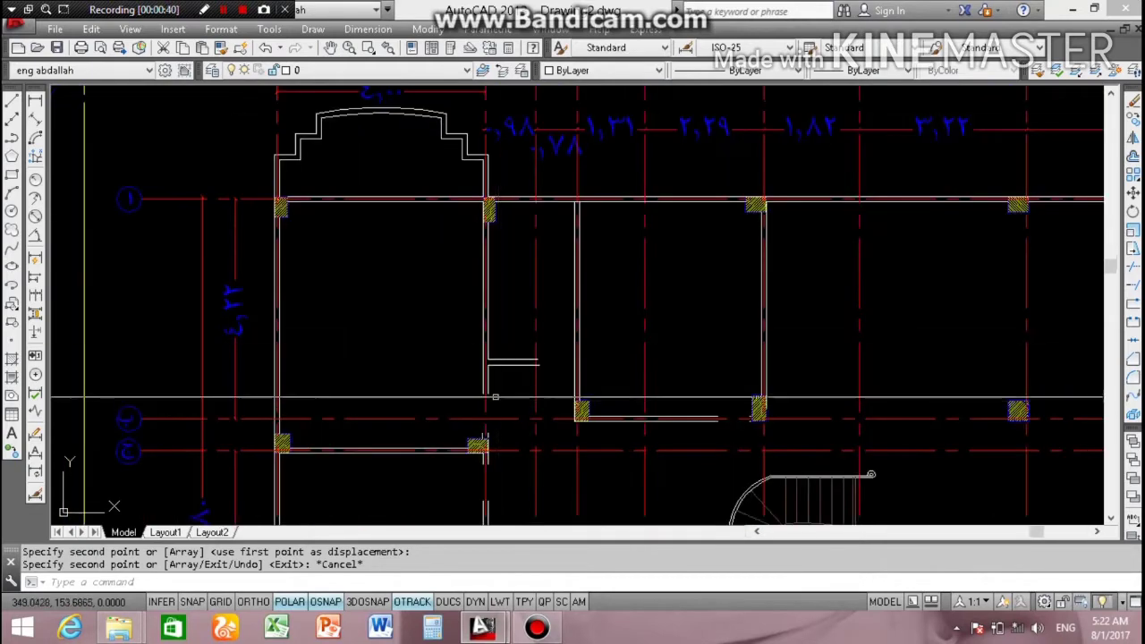
scroll(488, 389, down, 3)
scroll(500, 358, up, 2)
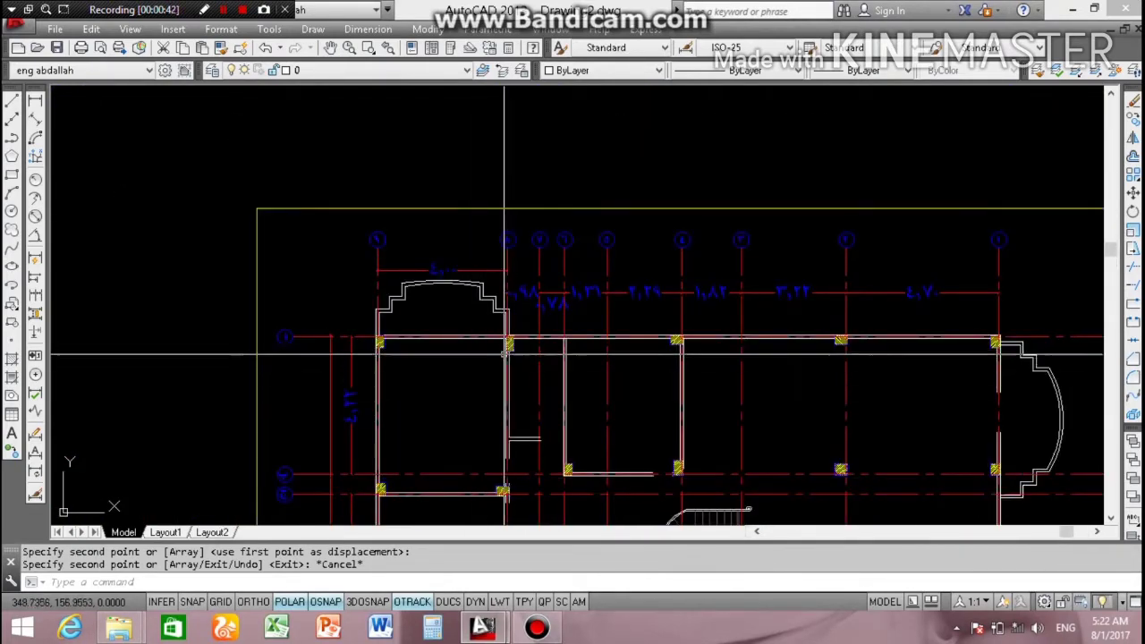
scroll(507, 356, down, 2)
scroll(573, 398, down, 3)
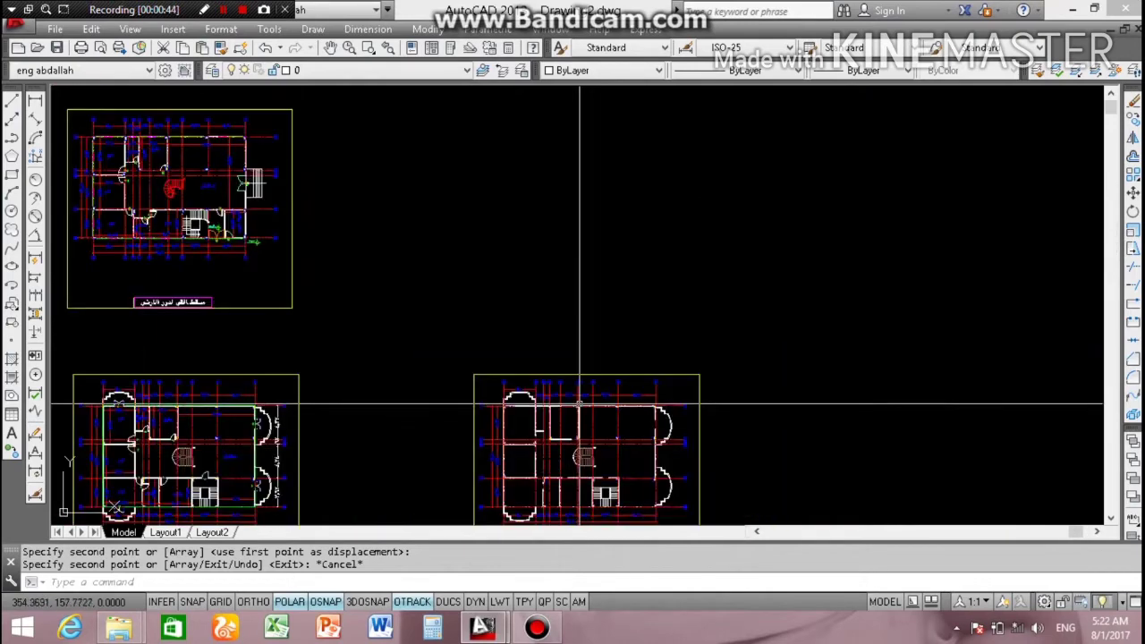
scroll(108, 438, up, 3)
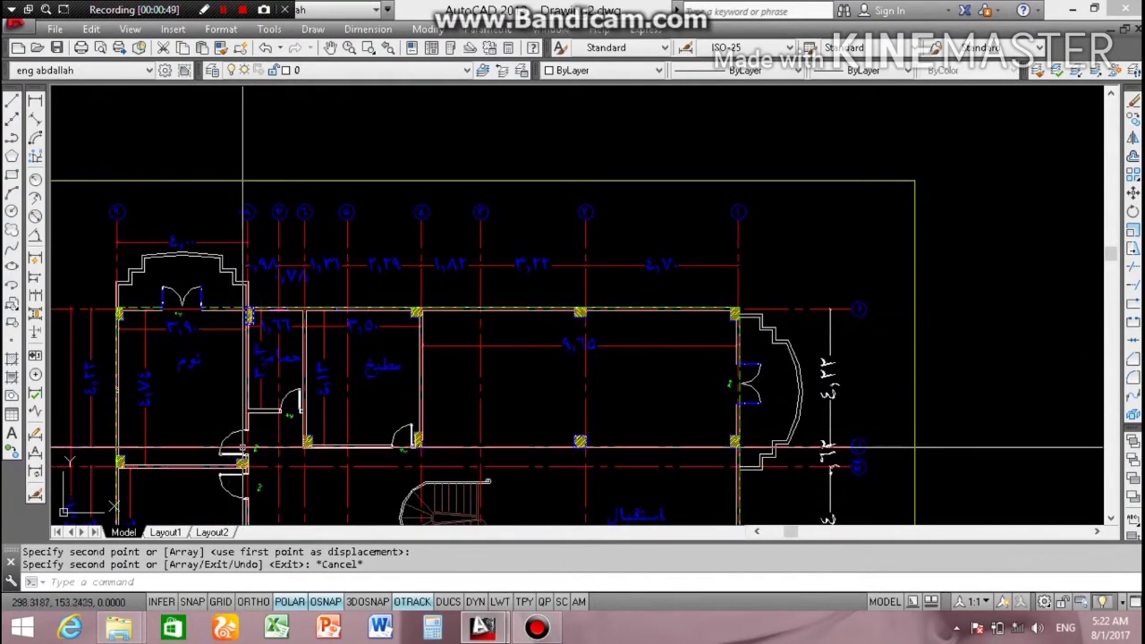
scroll(253, 310, up, 1)
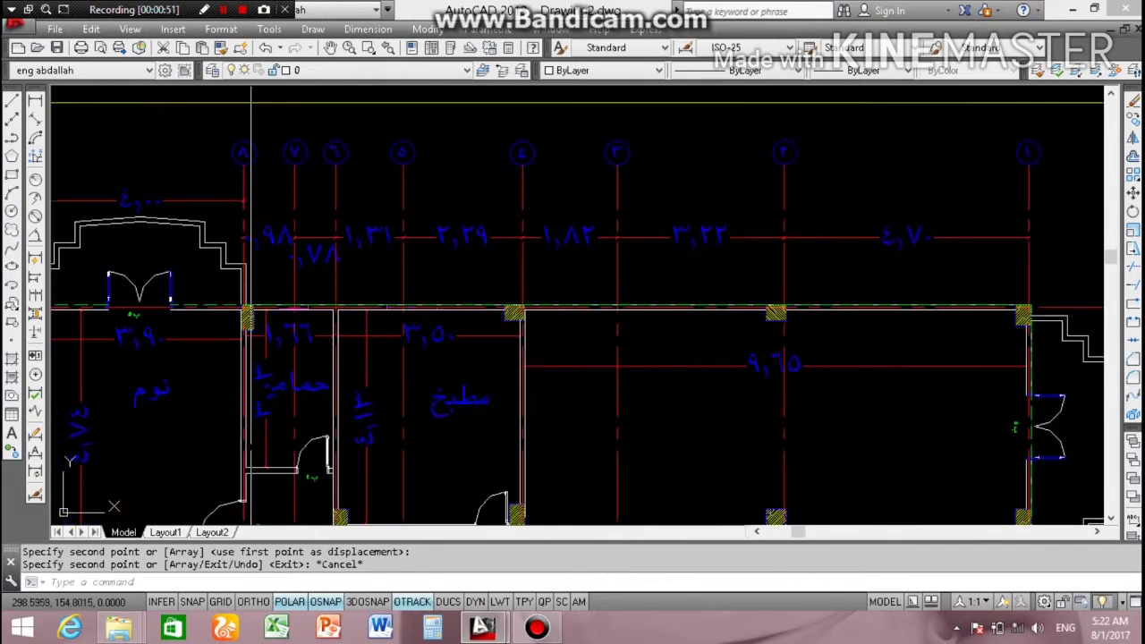
scroll(252, 310, down, 2)
scroll(252, 310, down, 1)
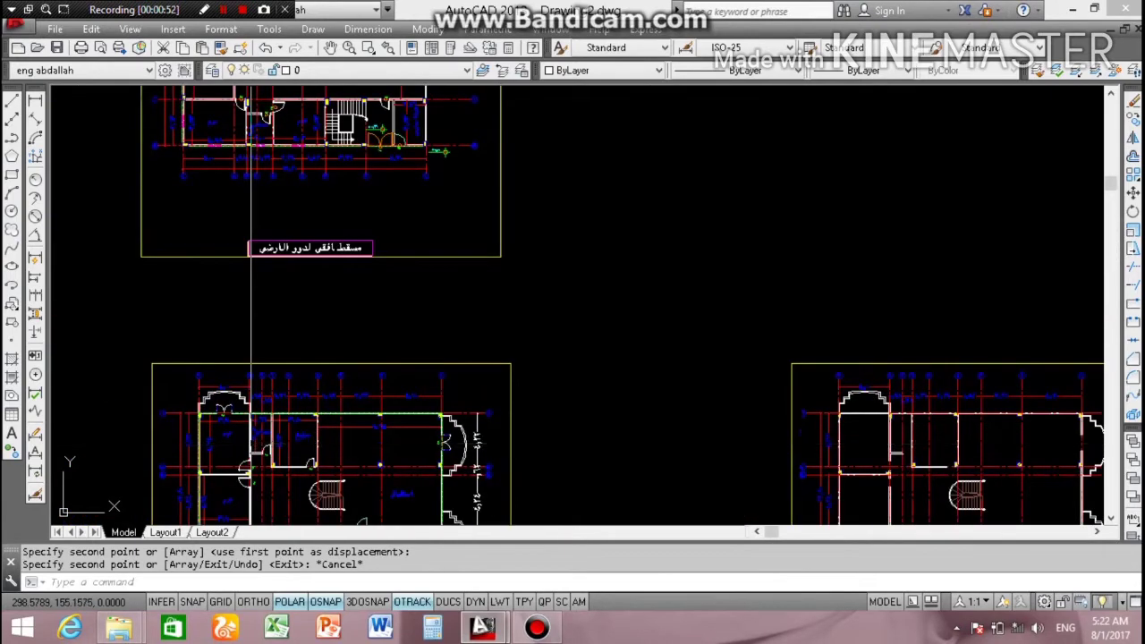
scroll(247, 394, down, 1)
scroll(245, 421, up, 3)
scroll(246, 420, up, 1)
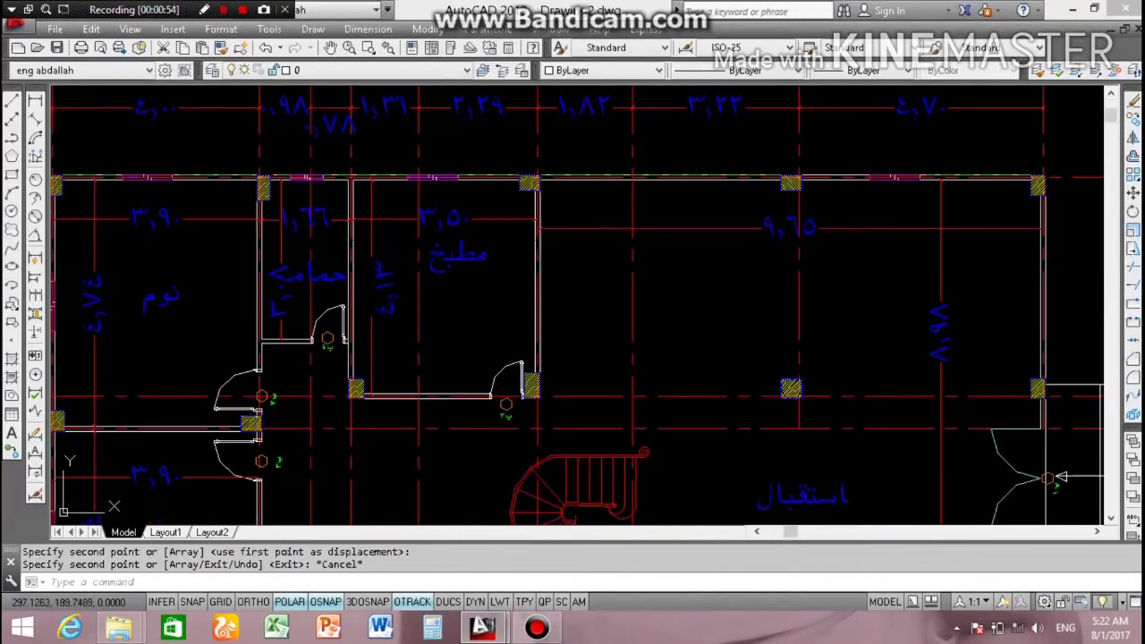
scroll(259, 275, down, 2)
scroll(248, 248, down, 2)
scroll(345, 260, down, 1)
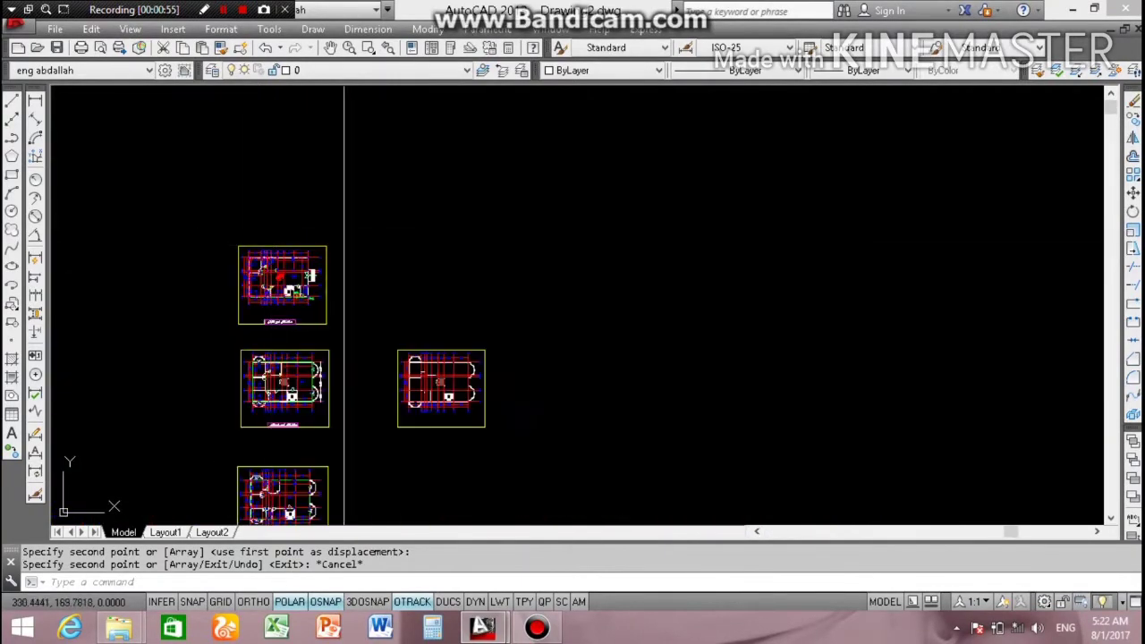
scroll(348, 268, up, 2)
scroll(426, 333, up, 3)
scroll(427, 333, up, 2)
Step: Cancel an accidental wall stretch, select a red horizontal axis line, and dock the toolbar
scroll(426, 333, up, 1)
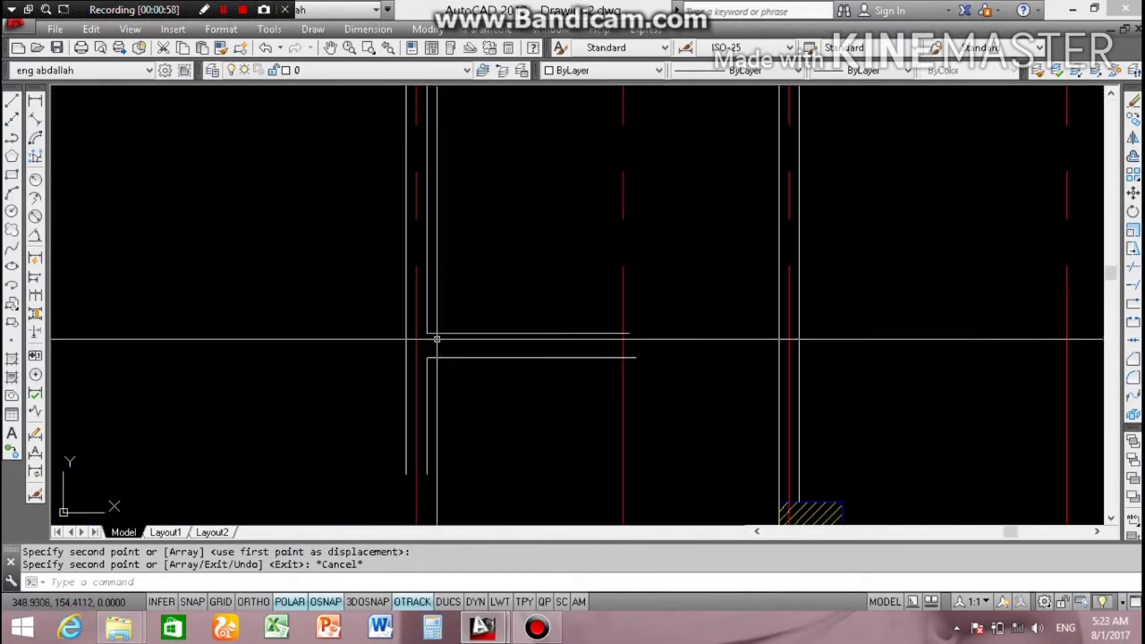
click(426, 333)
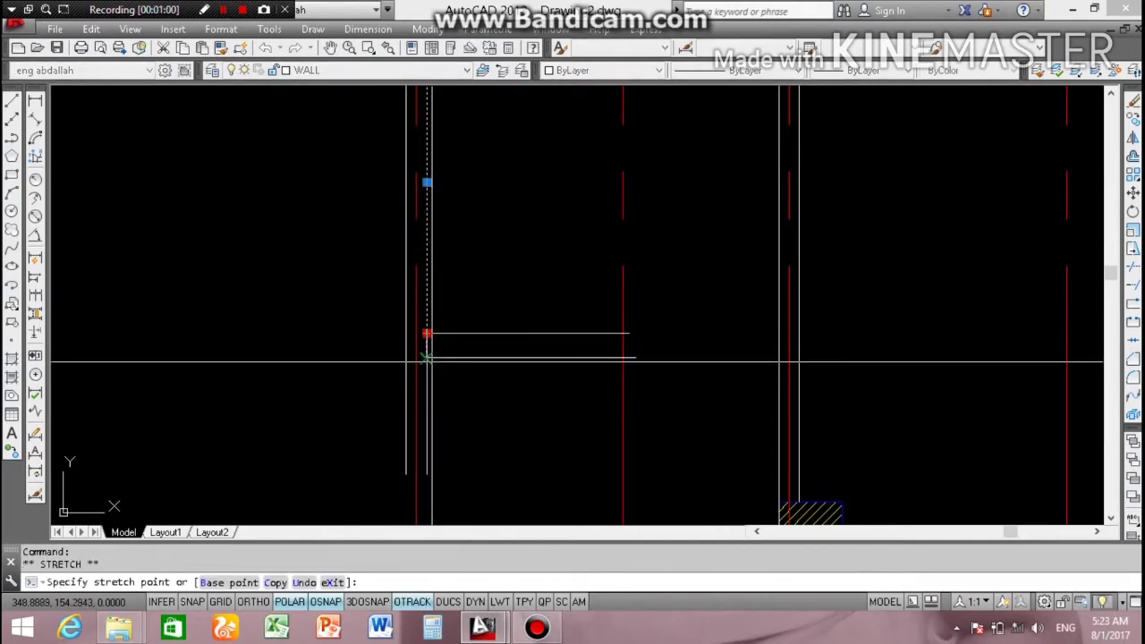
key(Escape)
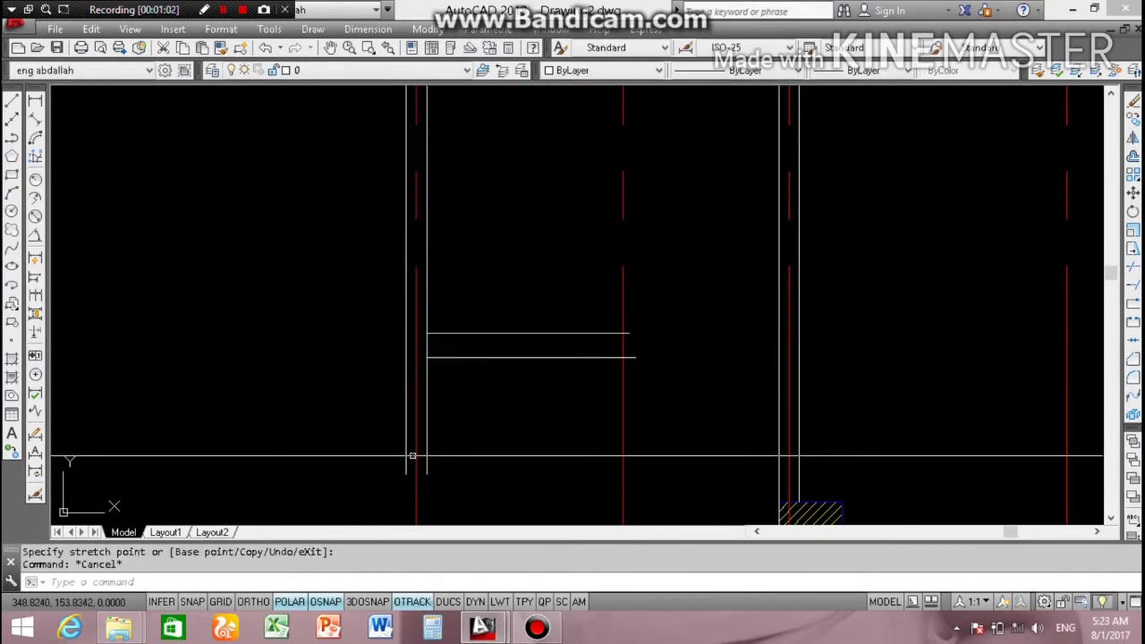
scroll(433, 422, down, 3)
scroll(433, 422, down, 2)
scroll(465, 358, up, 3)
scroll(475, 343, up, 1)
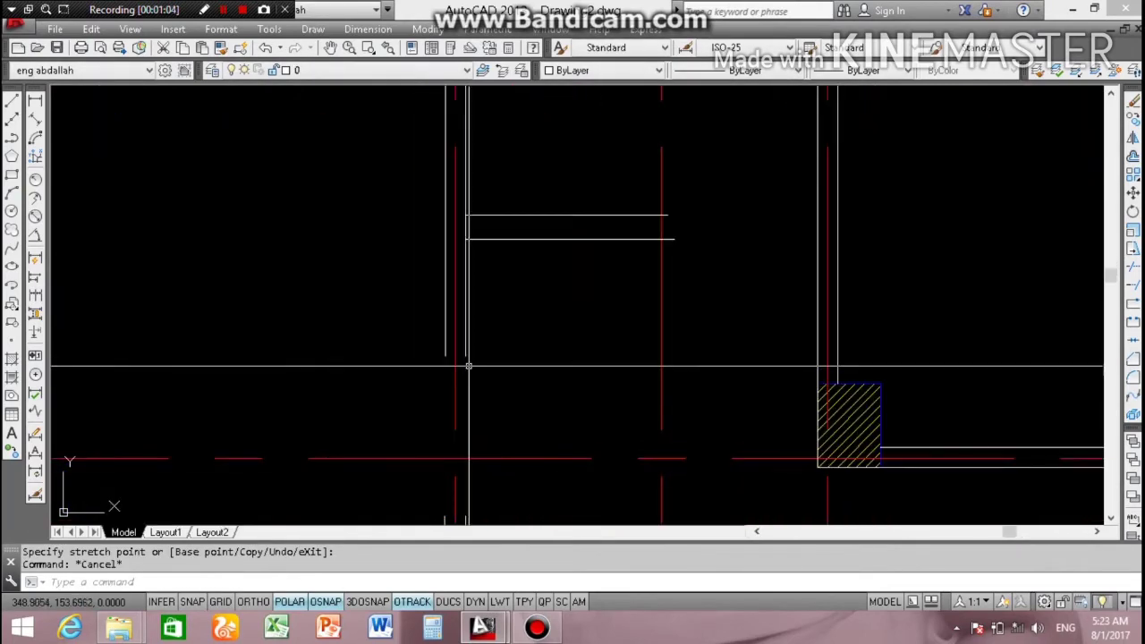
click(526, 465)
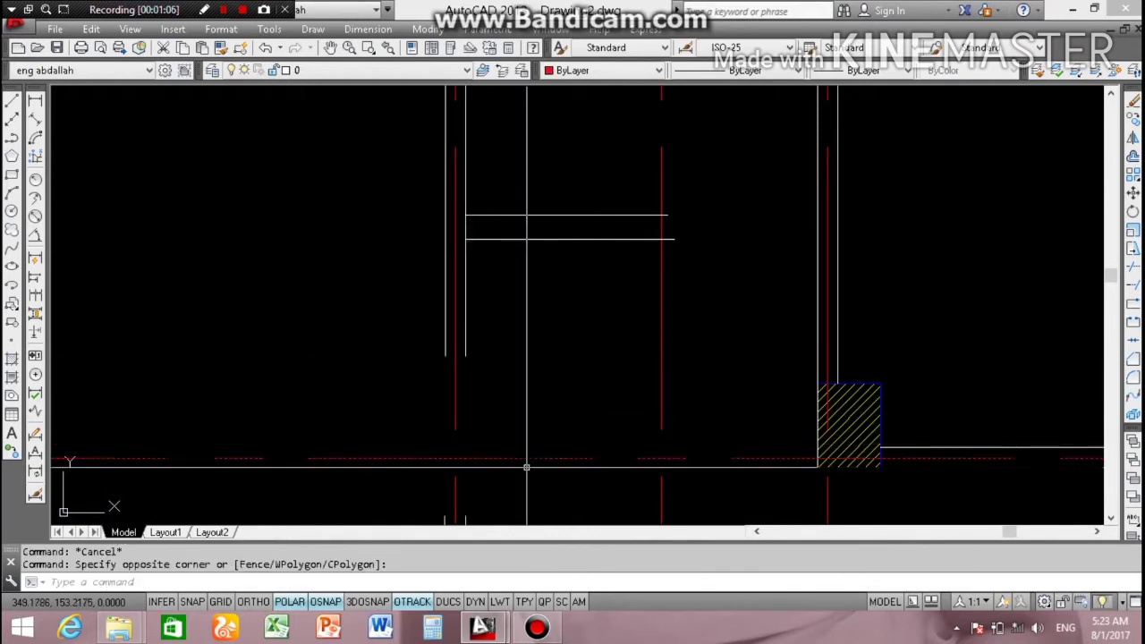
click(573, 337)
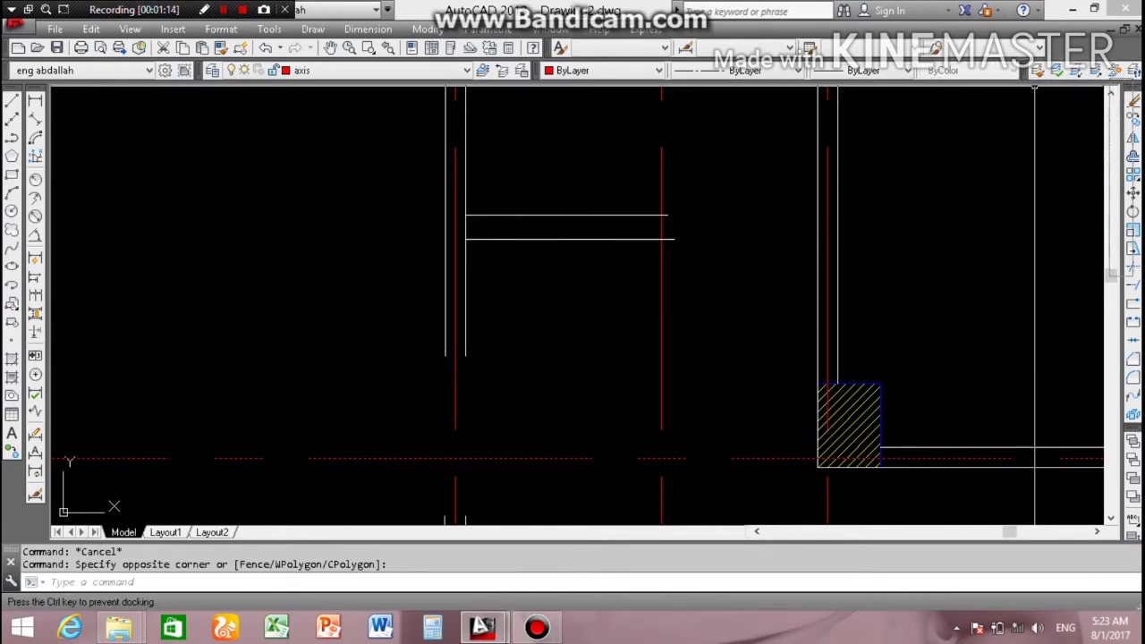
drag(1118, 179, 1109, 179)
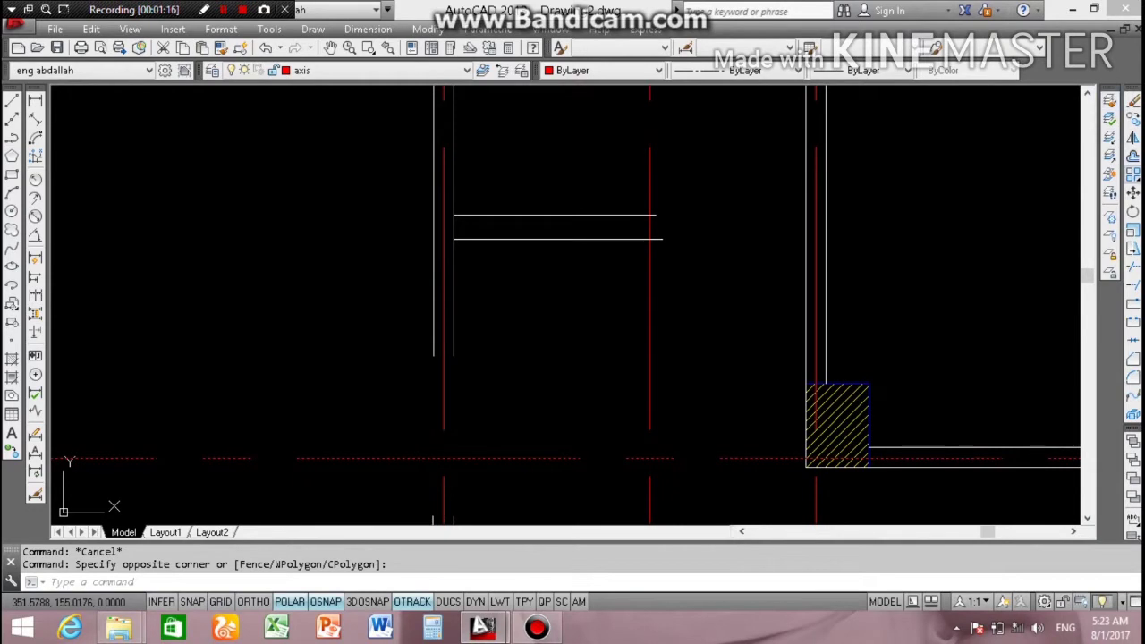
Step: Lock the axis layer with LAYLCK by picking a red grid line
text(laylck)
key(Return)
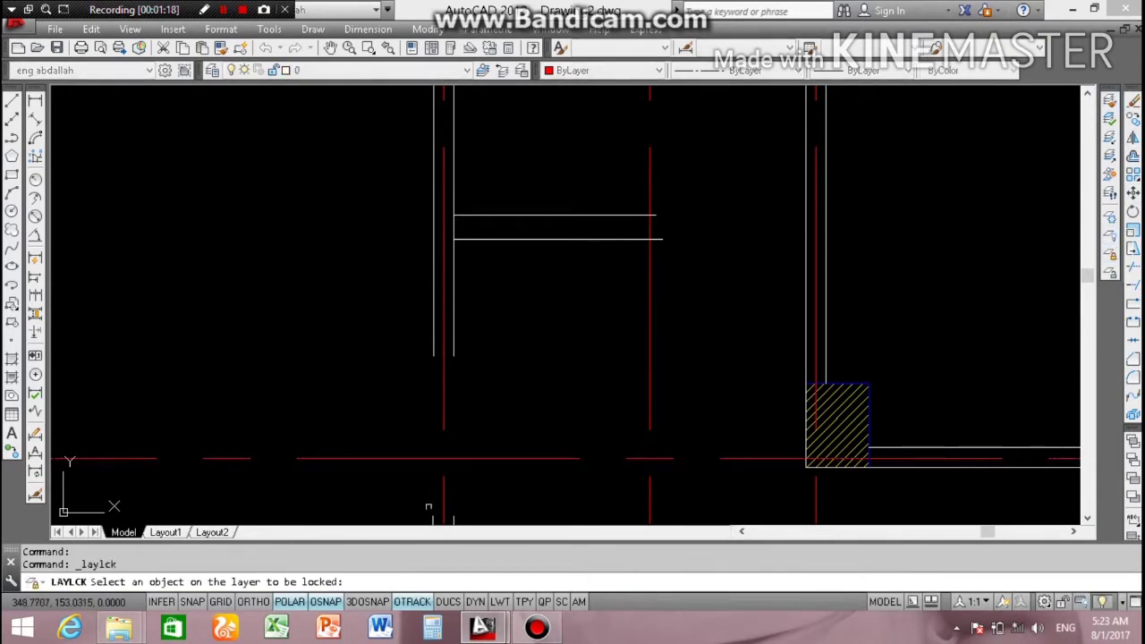
click(476, 463)
scroll(374, 365, down, 3)
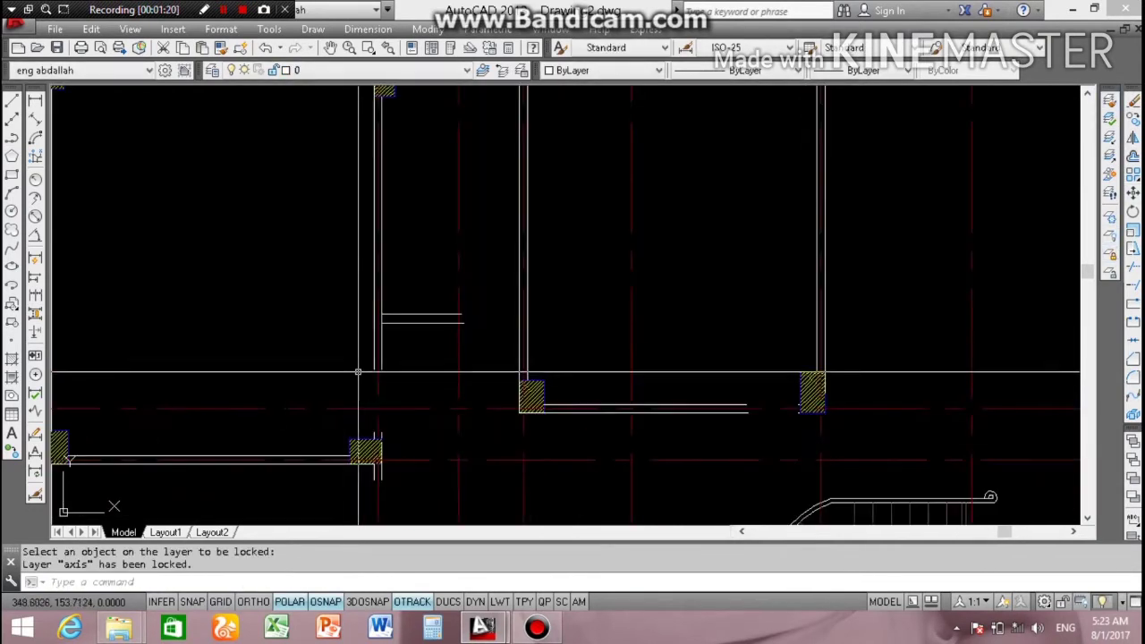
key(Escape)
scroll(375, 367, up, 3)
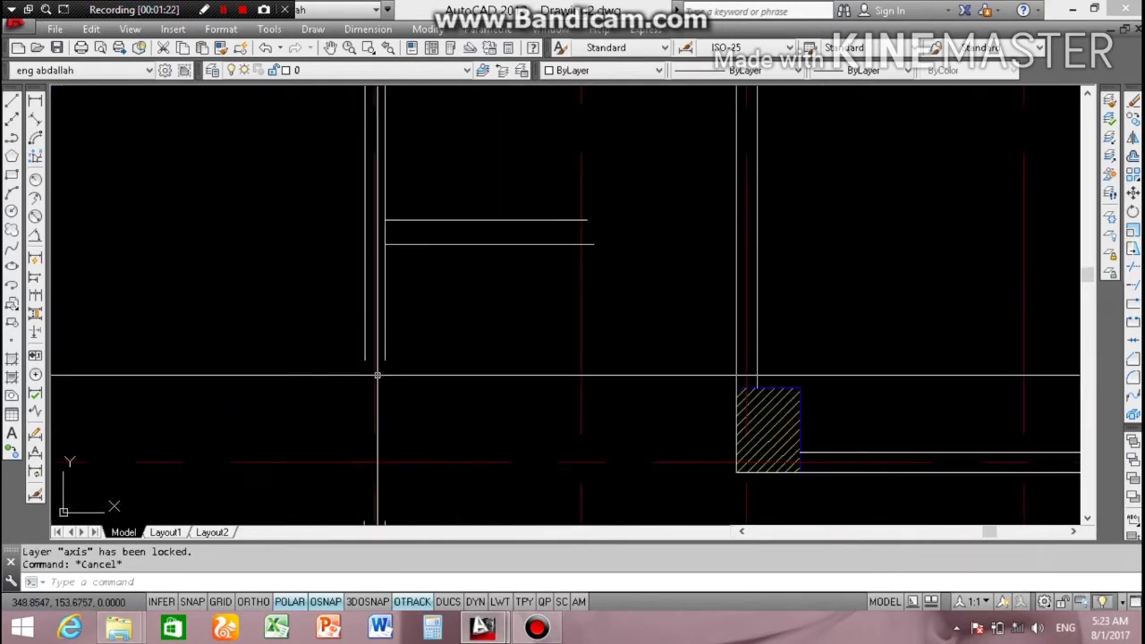
scroll(382, 364, down, 1)
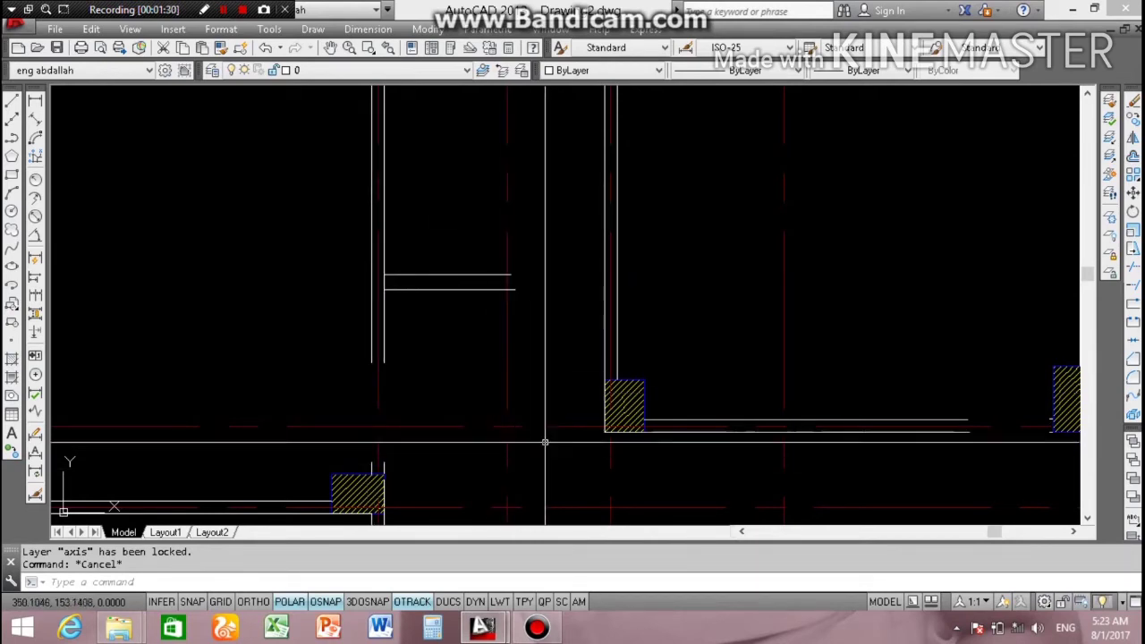
Step: Test the lock by trying to delete an axis line, then cancel the erase
click(562, 372)
click(562, 370)
key(Delete)
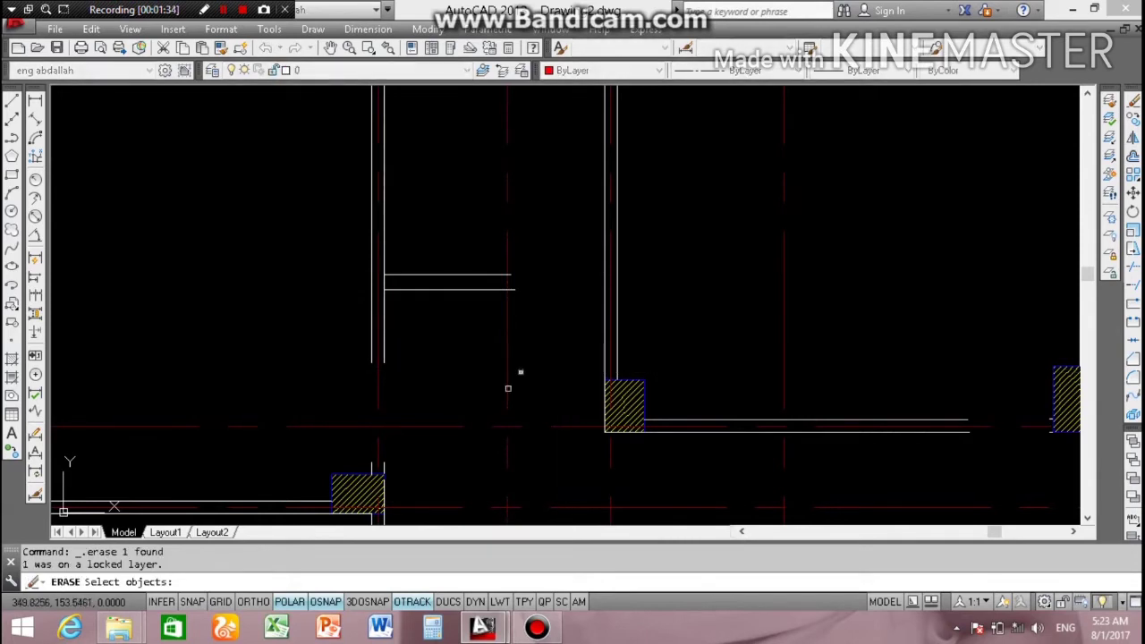
key(Escape)
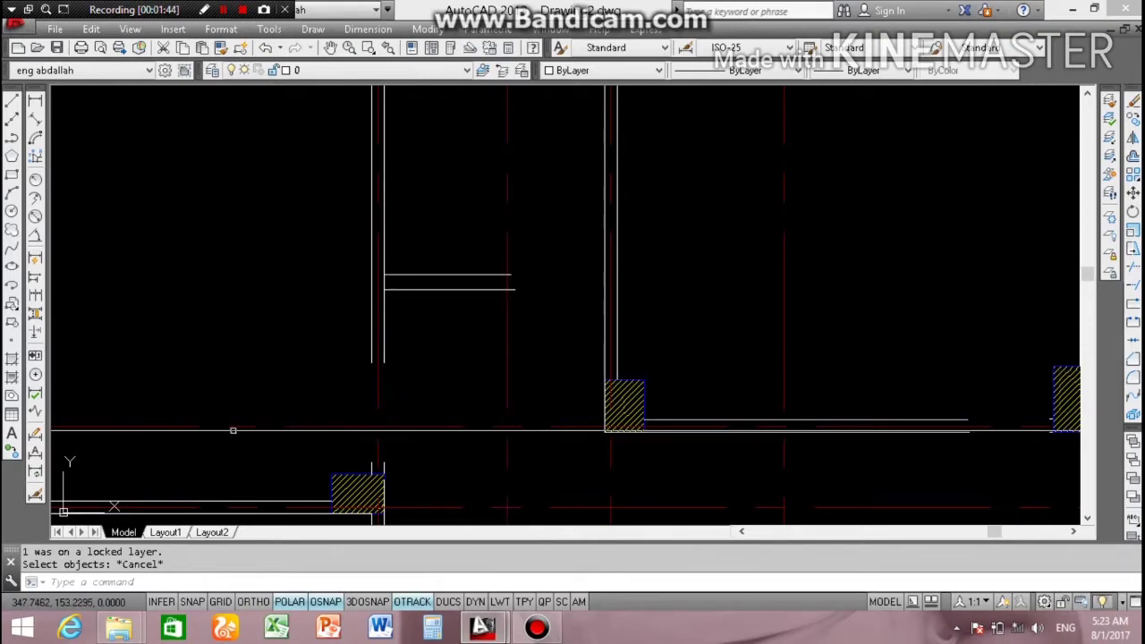
scroll(371, 375, up, 1)
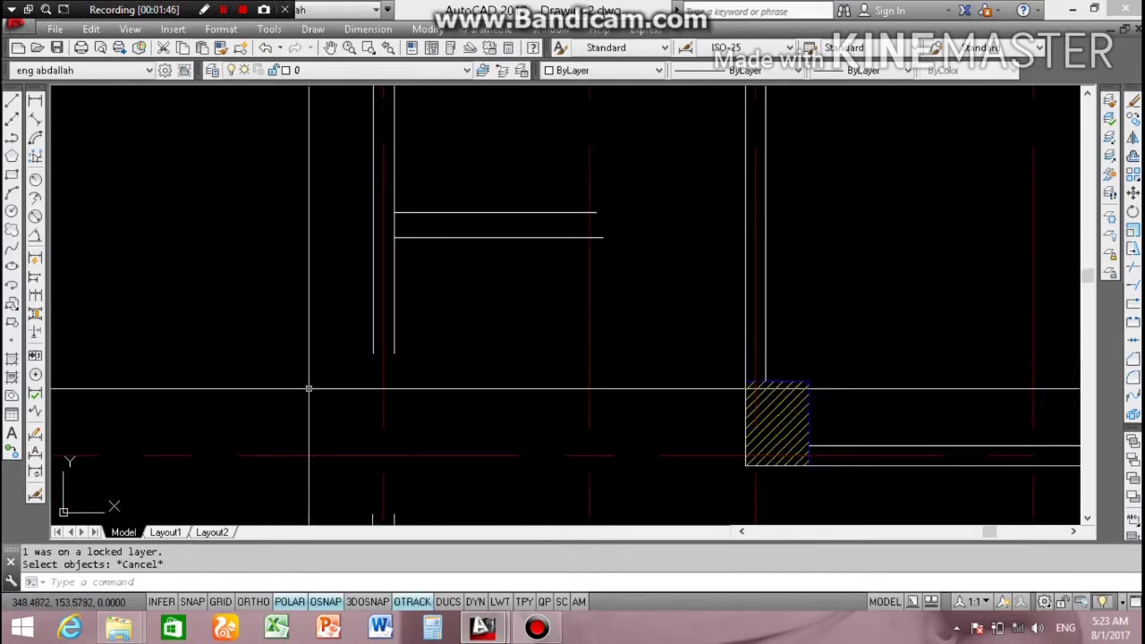
scroll(378, 448, down, 2)
scroll(364, 415, down, 2)
scroll(364, 415, up, 4)
scroll(340, 394, up, 2)
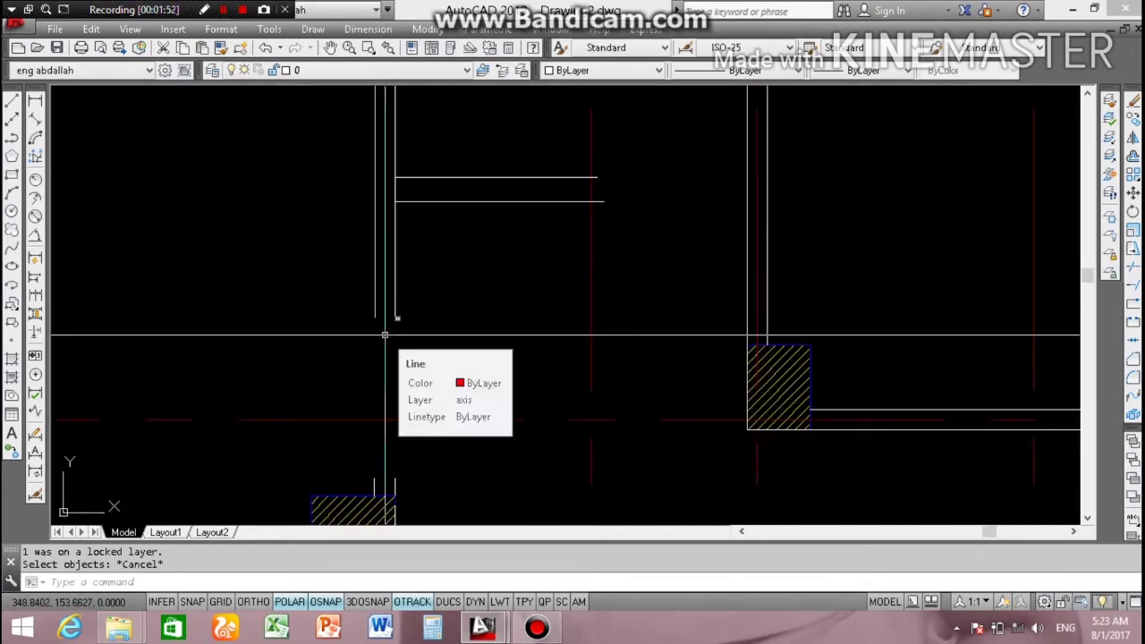
scroll(409, 312, down, 4)
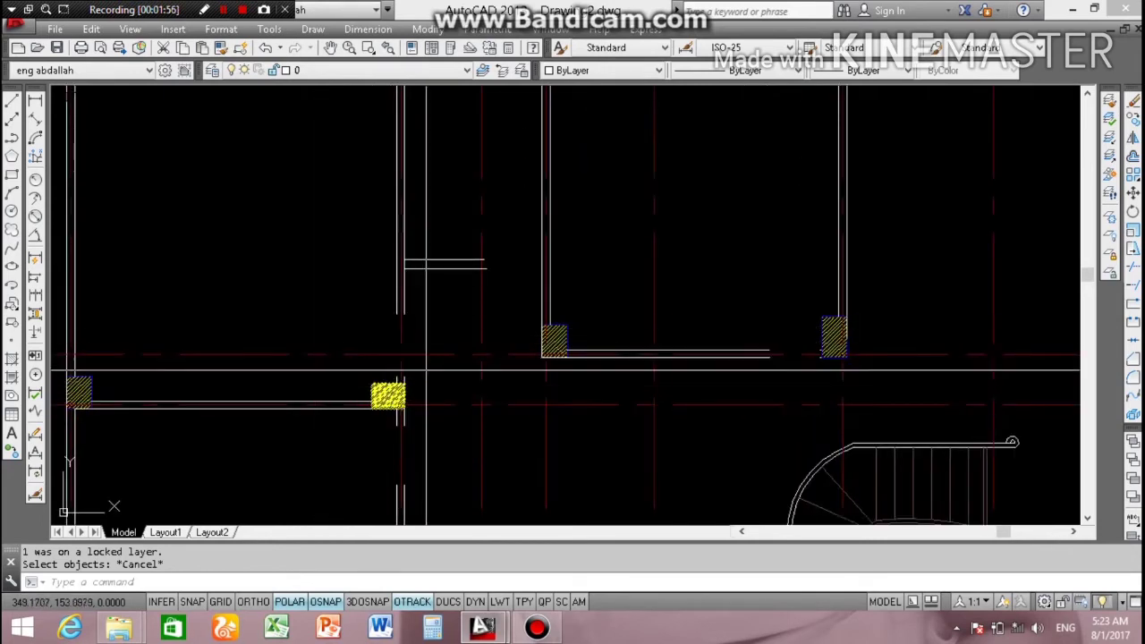
scroll(381, 394, up, 2)
scroll(381, 393, up, 2)
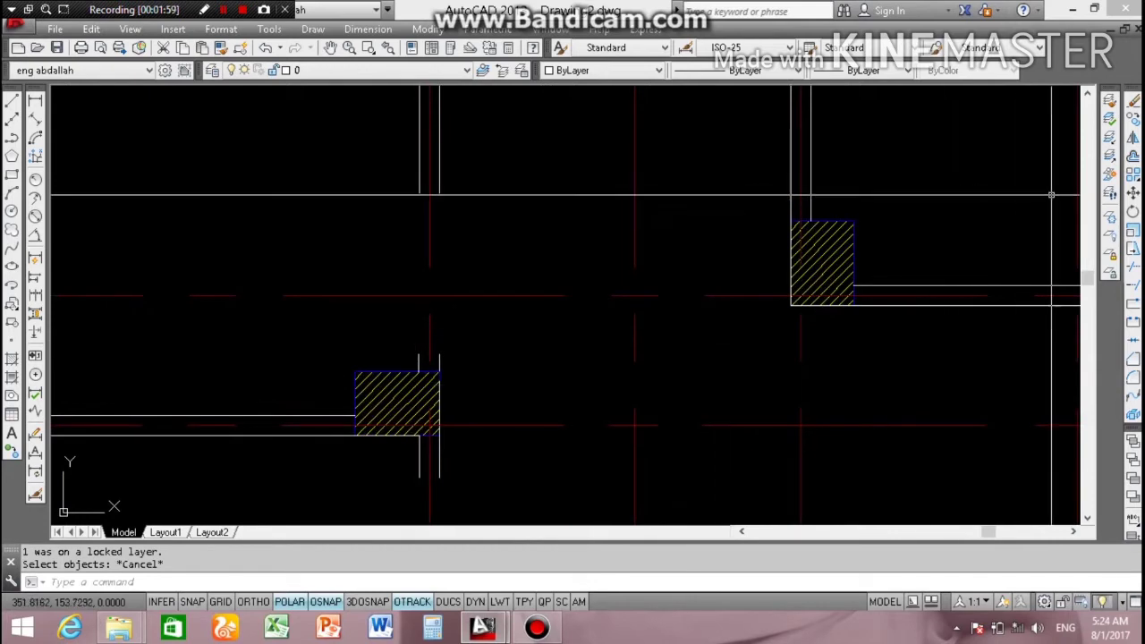
Step: Rerun LAYLCK and pick a hatched column to lock the 'clomun' column layer
click(1110, 255)
scroll(864, 256, up, 2)
scroll(790, 220, up, 2)
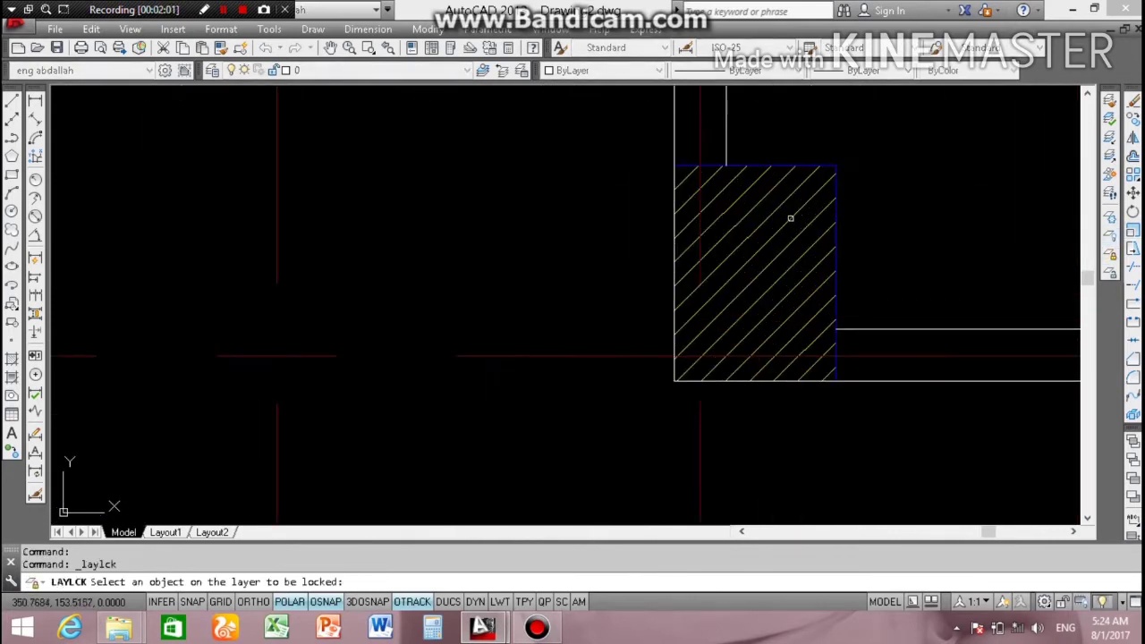
click(792, 214)
scroll(819, 181, down, 3)
scroll(675, 224, down, 4)
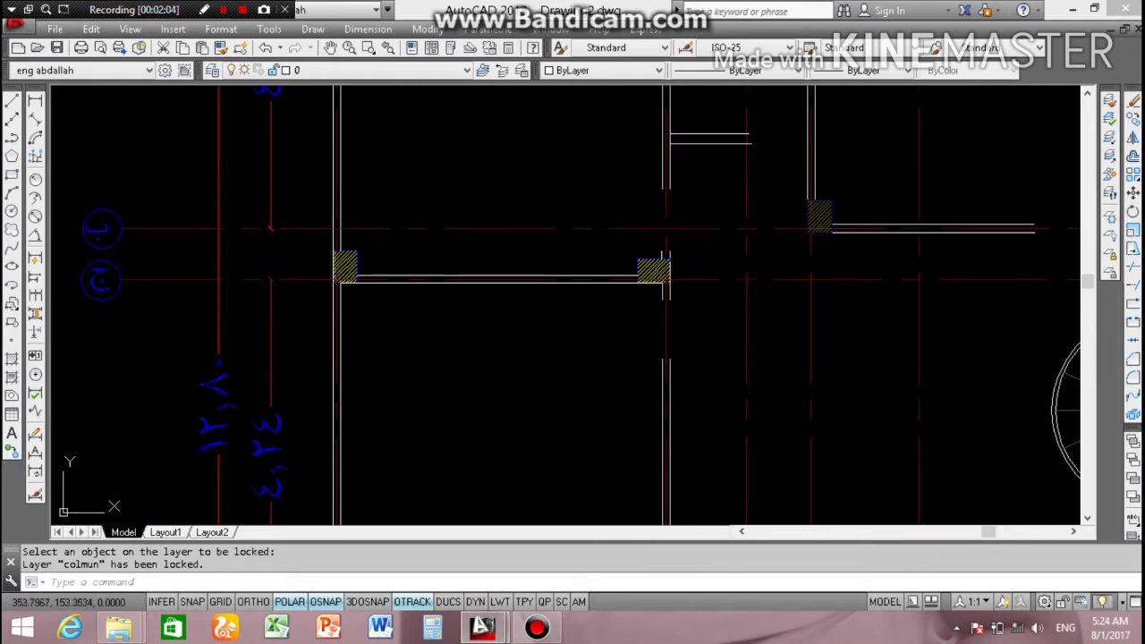
scroll(588, 248, up, 2)
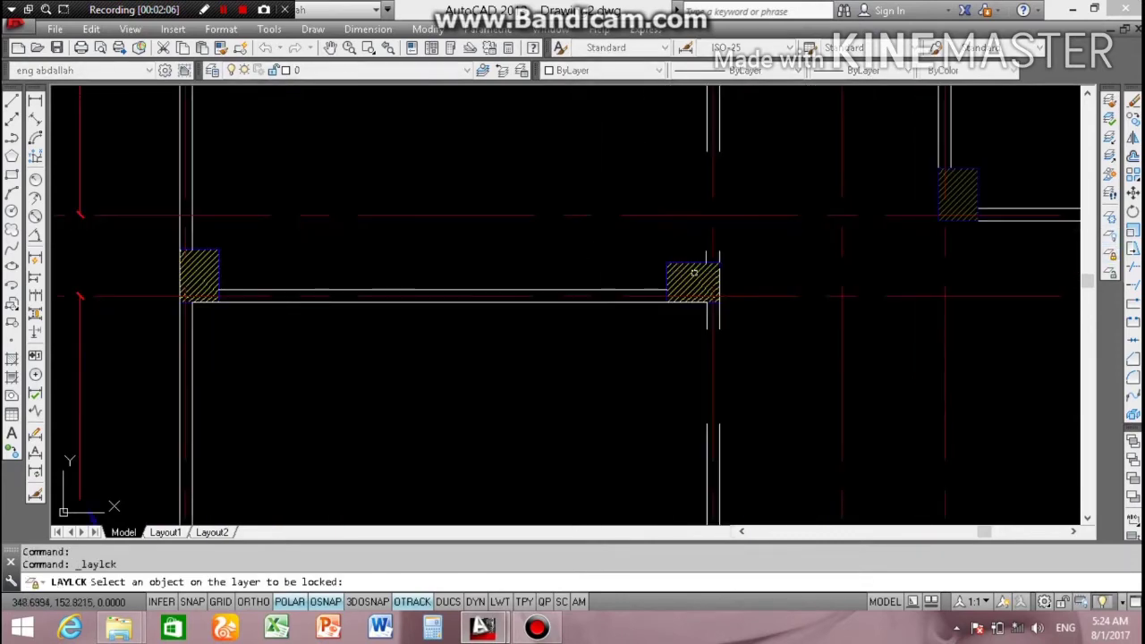
key(Escape)
scroll(534, 234, down, 2)
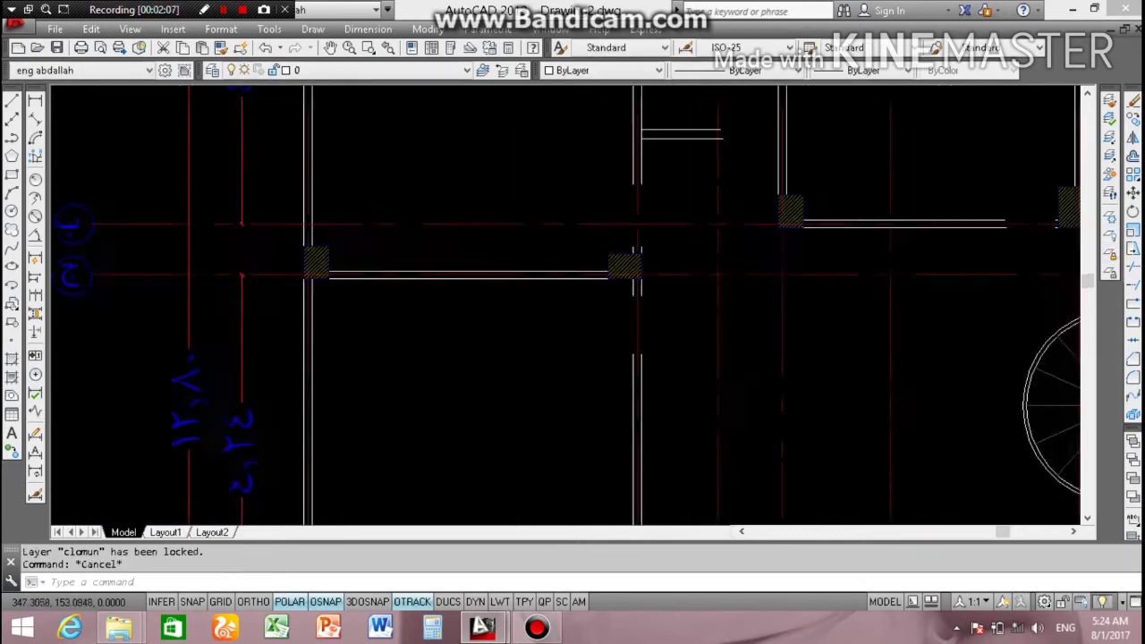
scroll(536, 240, down, 3)
scroll(541, 245, up, 3)
scroll(544, 248, up, 2)
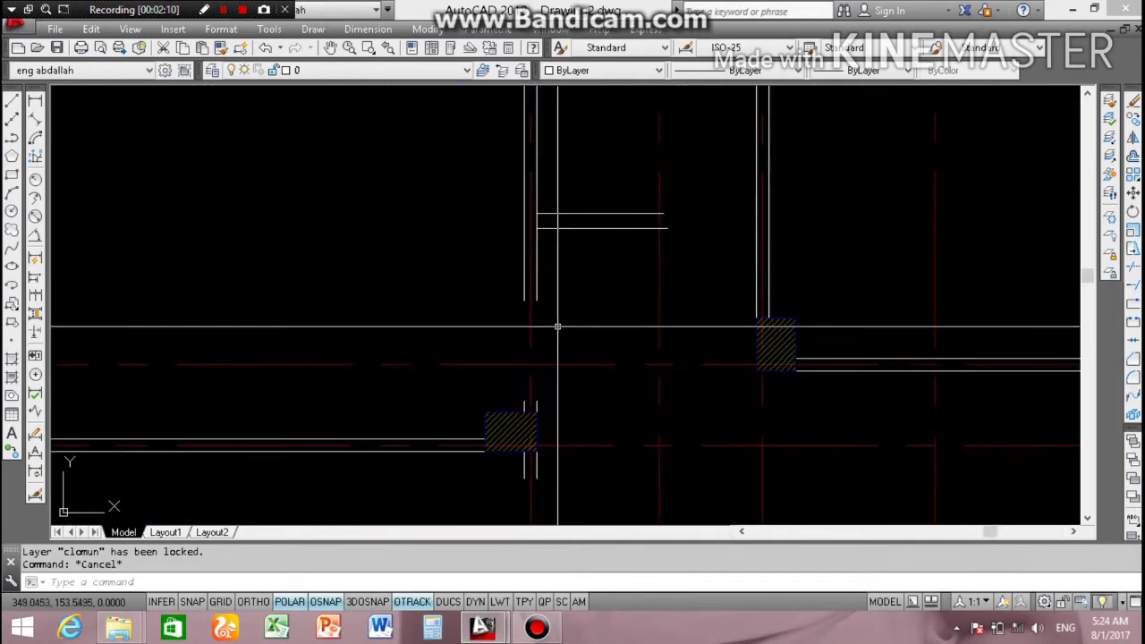
text(ex)
Step: Start EXTEND and crossing-select the first group of wall ends to extend
key(Return)
key(Return)
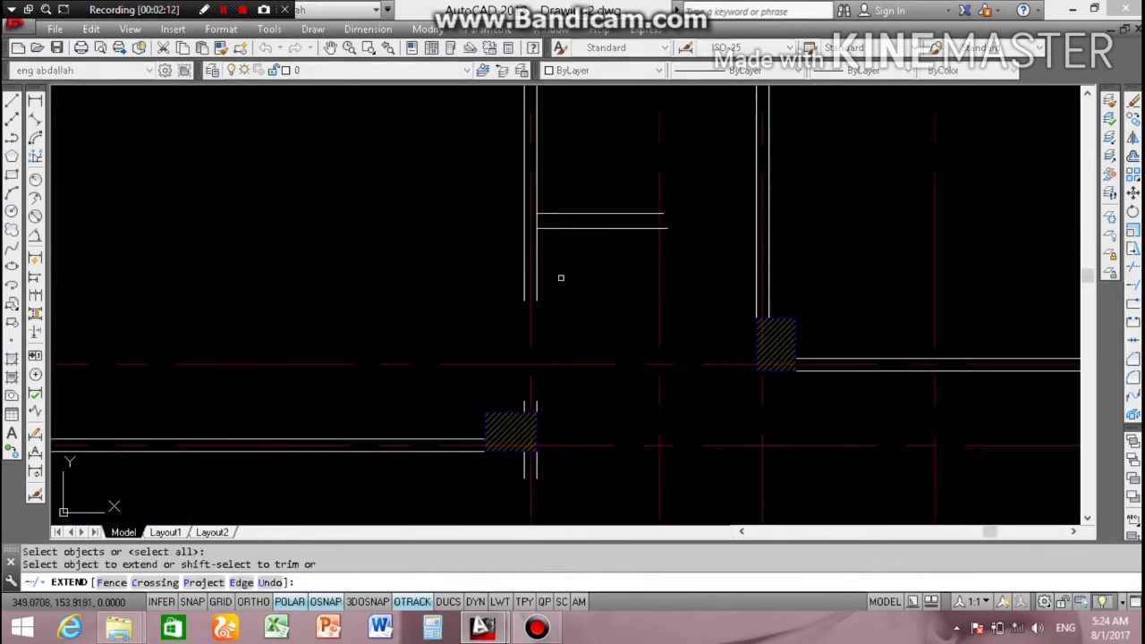
click(560, 278)
click(497, 396)
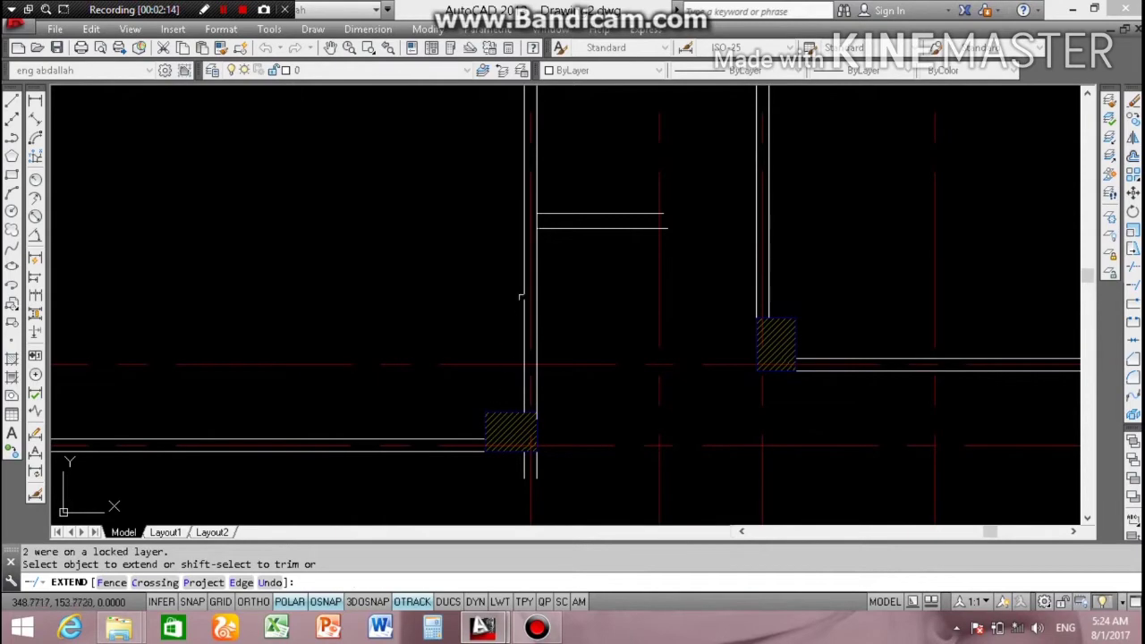
scroll(522, 296, down, 2)
scroll(521, 296, down, 2)
scroll(521, 296, down, 2)
scroll(535, 306, down, 2)
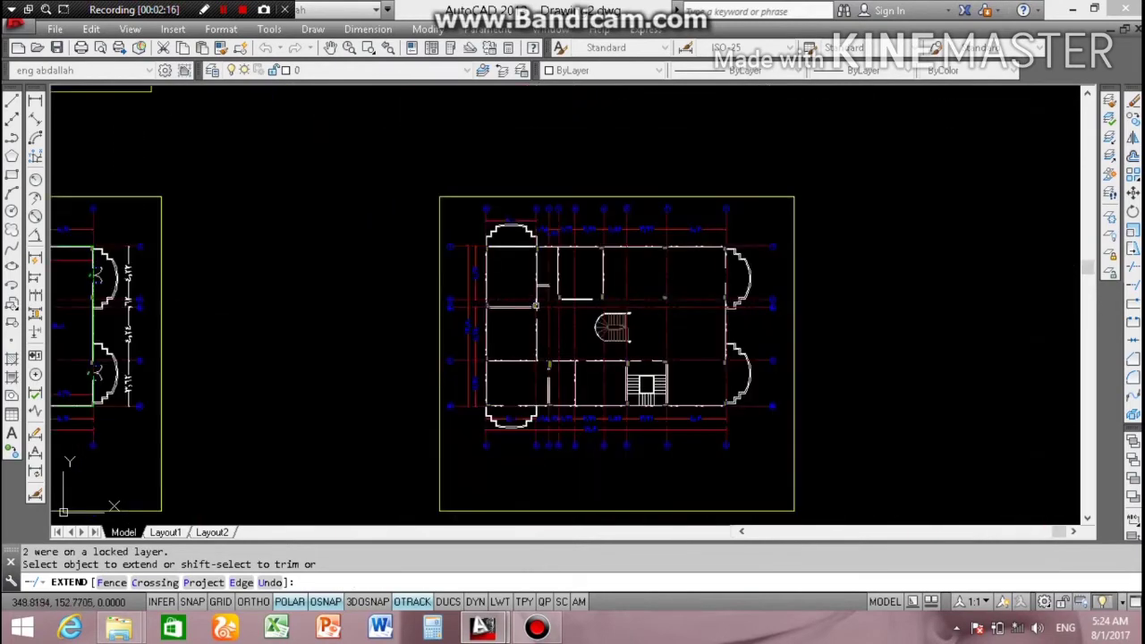
scroll(535, 306, up, 4)
scroll(532, 330, up, 2)
scroll(551, 307, down, 4)
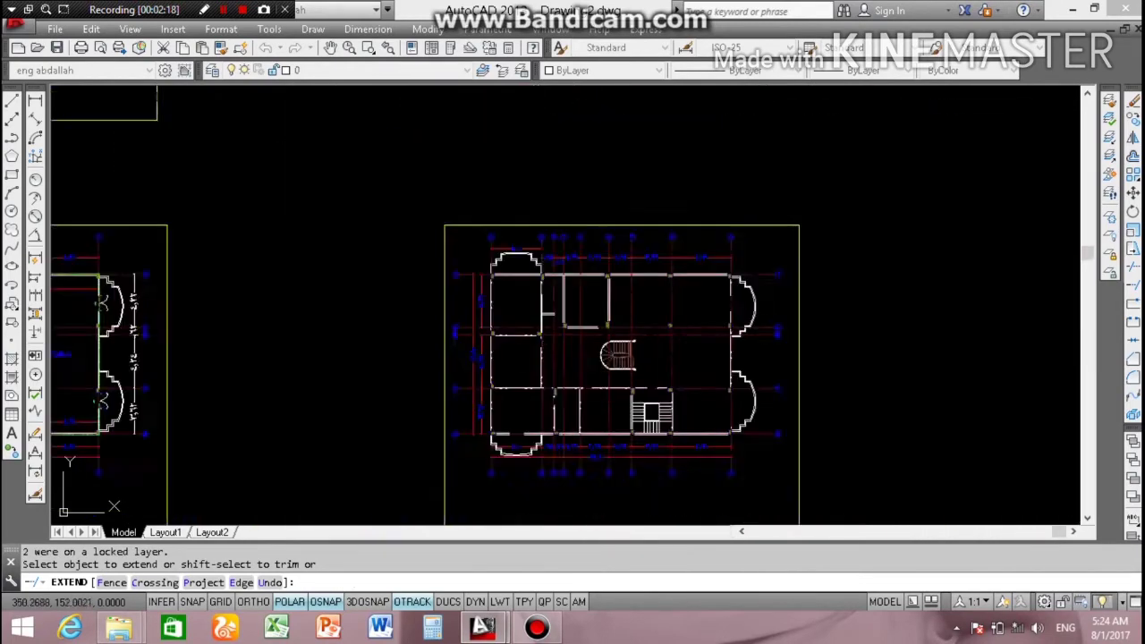
scroll(334, 328, down, 3)
scroll(317, 345, up, 5)
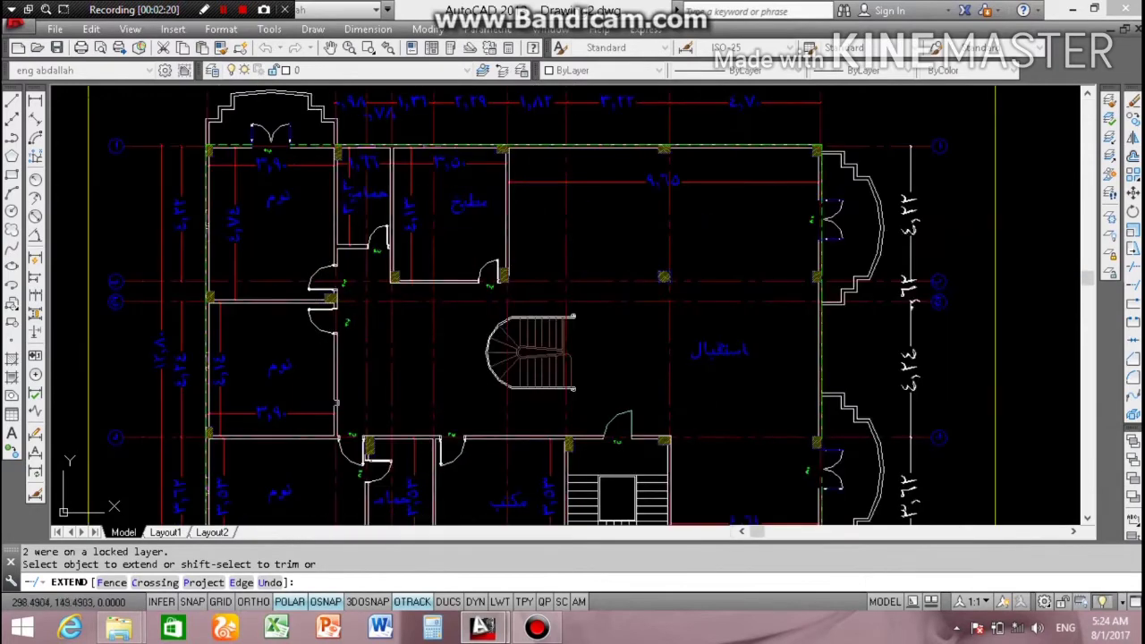
scroll(343, 366, down, 3)
scroll(347, 254, down, 2)
scroll(329, 132, down, 2)
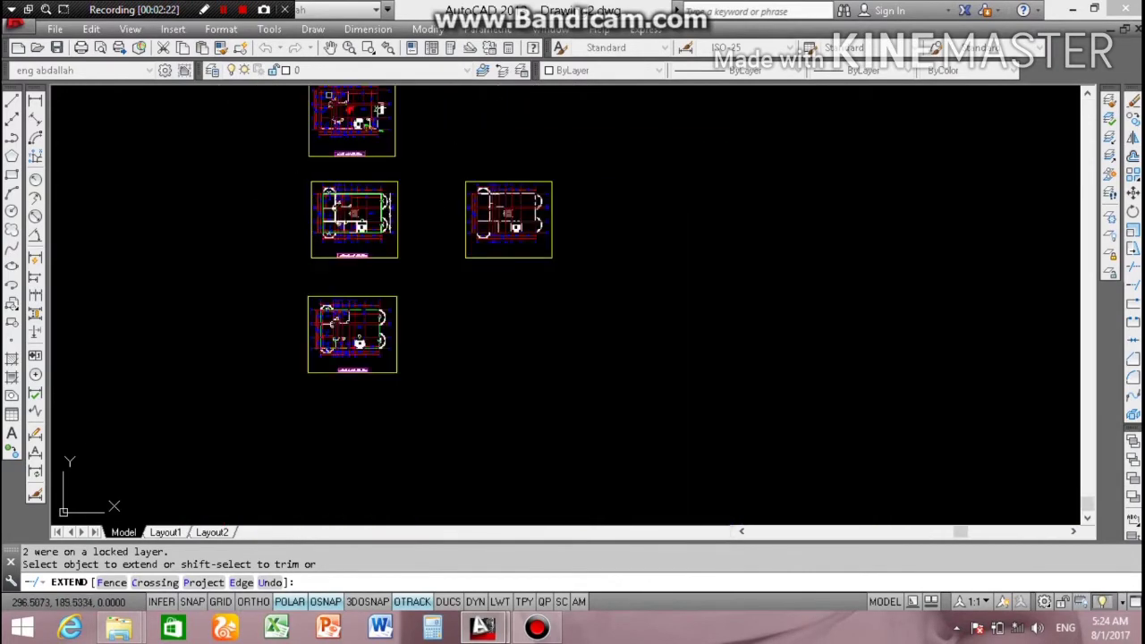
scroll(327, 205, up, 5)
scroll(347, 205, up, 2)
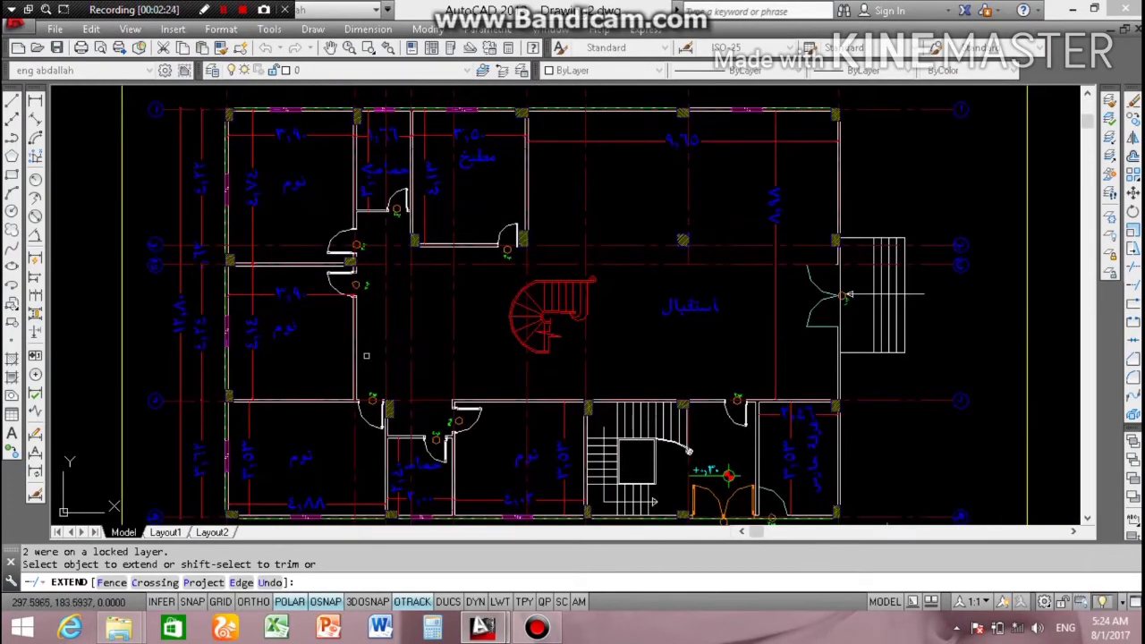
scroll(366, 355, down, 5)
scroll(376, 341, up, 5)
scroll(375, 341, up, 1)
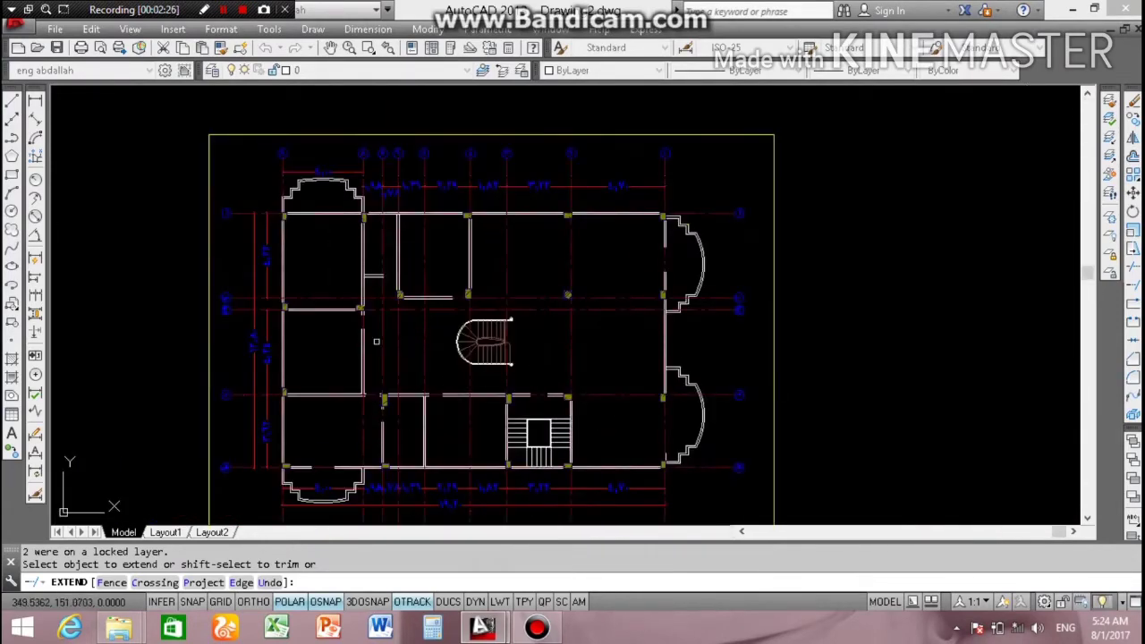
scroll(375, 341, up, 4)
scroll(385, 269, up, 2)
Step: Extend the wall ends near another column with a second crossing window
click(428, 236)
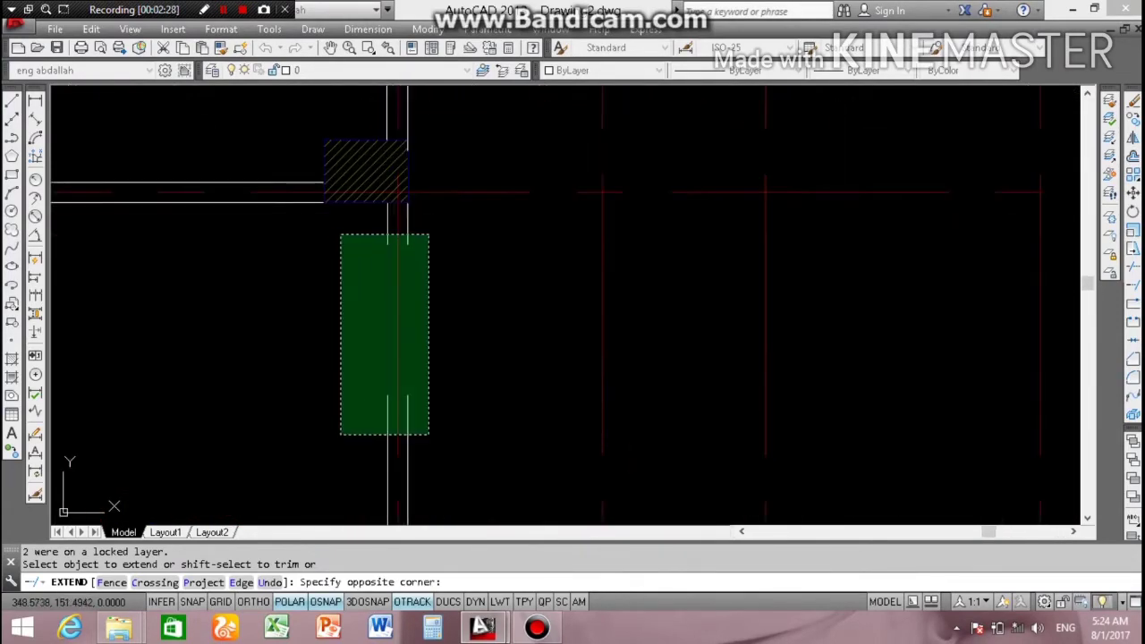
click(340, 433)
scroll(260, 363, down, 3)
scroll(328, 300, down, 2)
scroll(358, 278, down, 1)
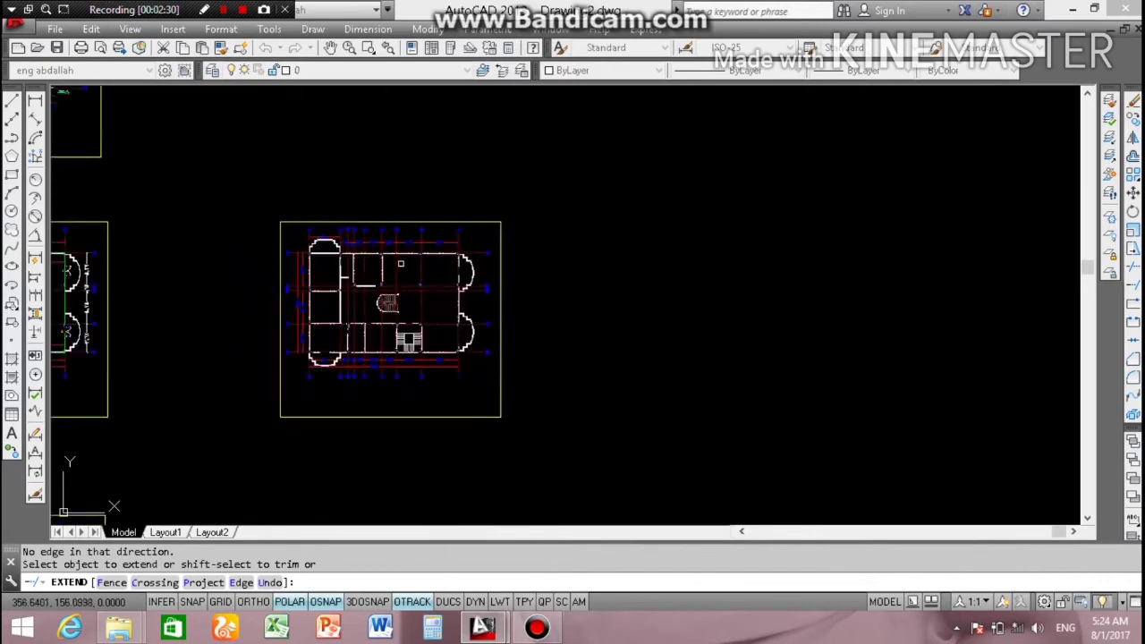
scroll(426, 243, down, 3)
scroll(256, 250, up, 2)
scroll(268, 286, up, 5)
scroll(304, 376, up, 3)
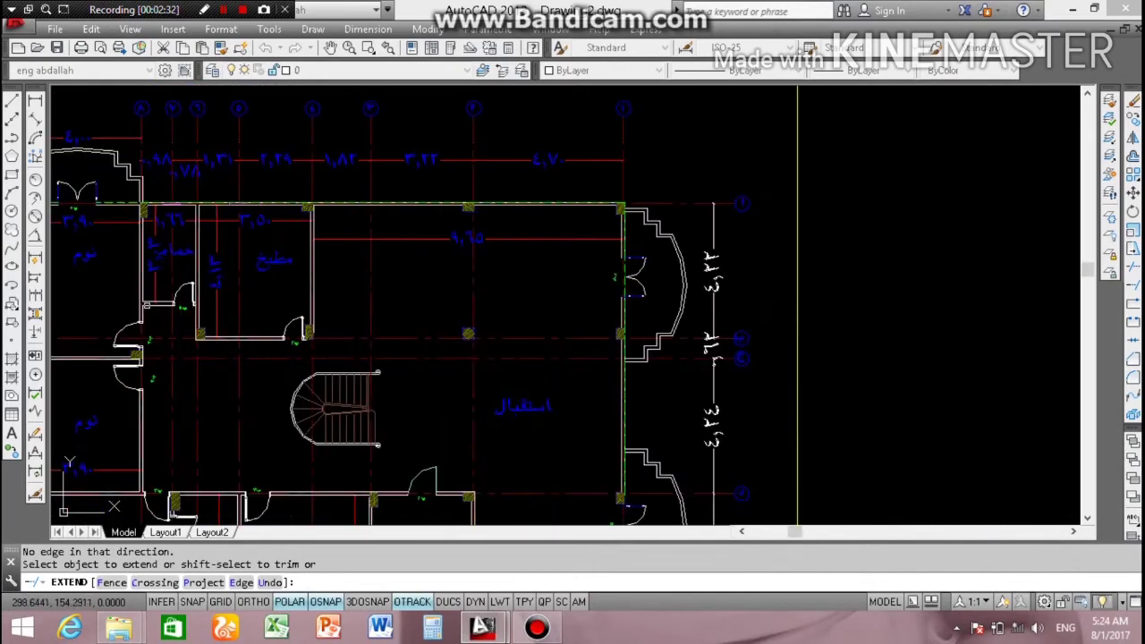
scroll(152, 306, up, 2)
scroll(190, 308, down, 4)
scroll(214, 232, down, 4)
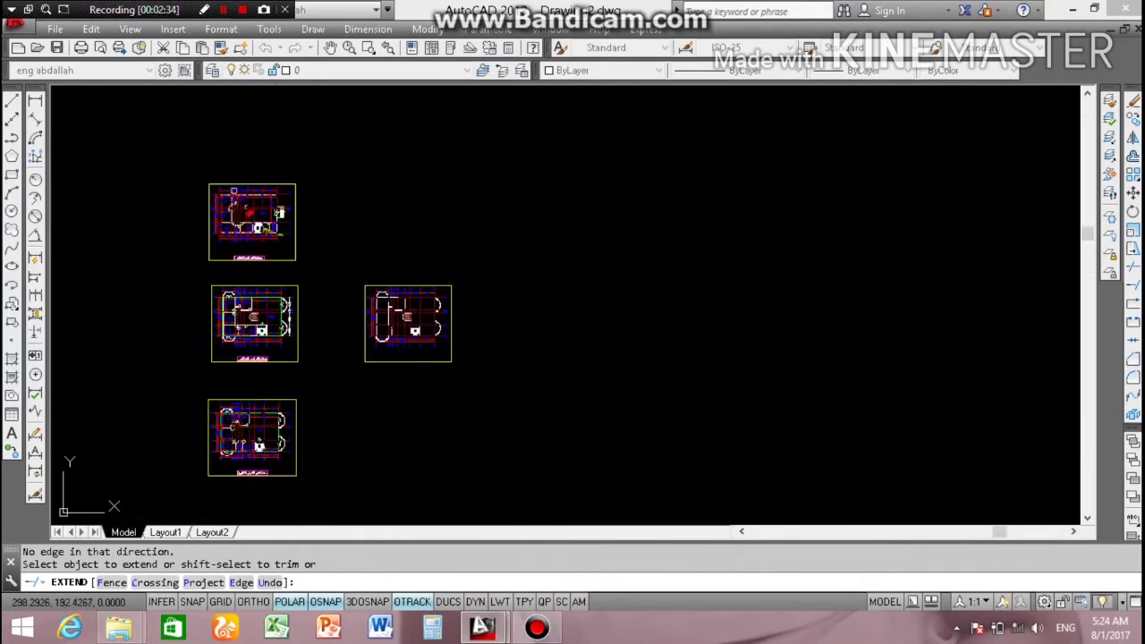
scroll(232, 193, up, 6)
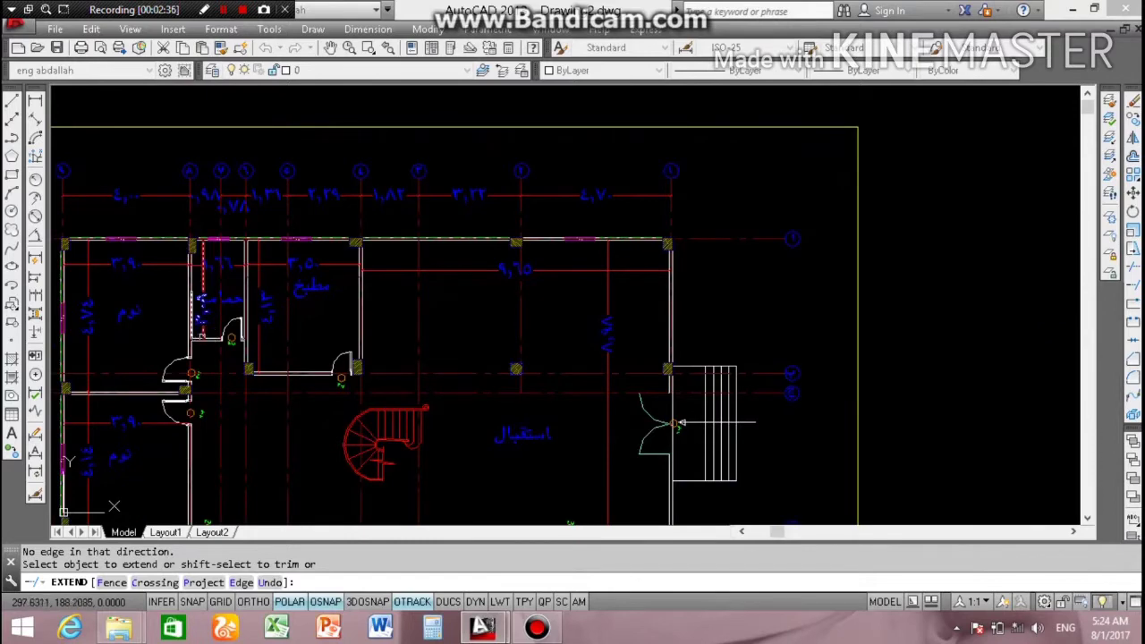
scroll(231, 337, down, 3)
scroll(345, 385, down, 3)
scroll(346, 385, up, 4)
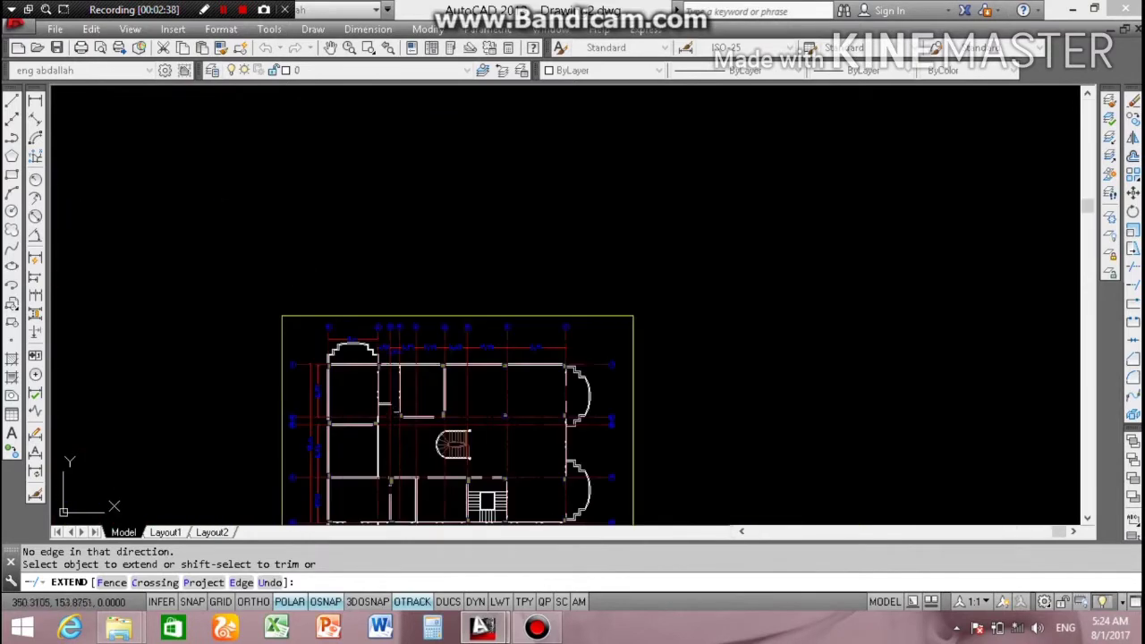
scroll(400, 391, up, 4)
scroll(335, 391, up, 2)
Step: Extend further wall lines with a third crossing window
click(334, 390)
click(403, 456)
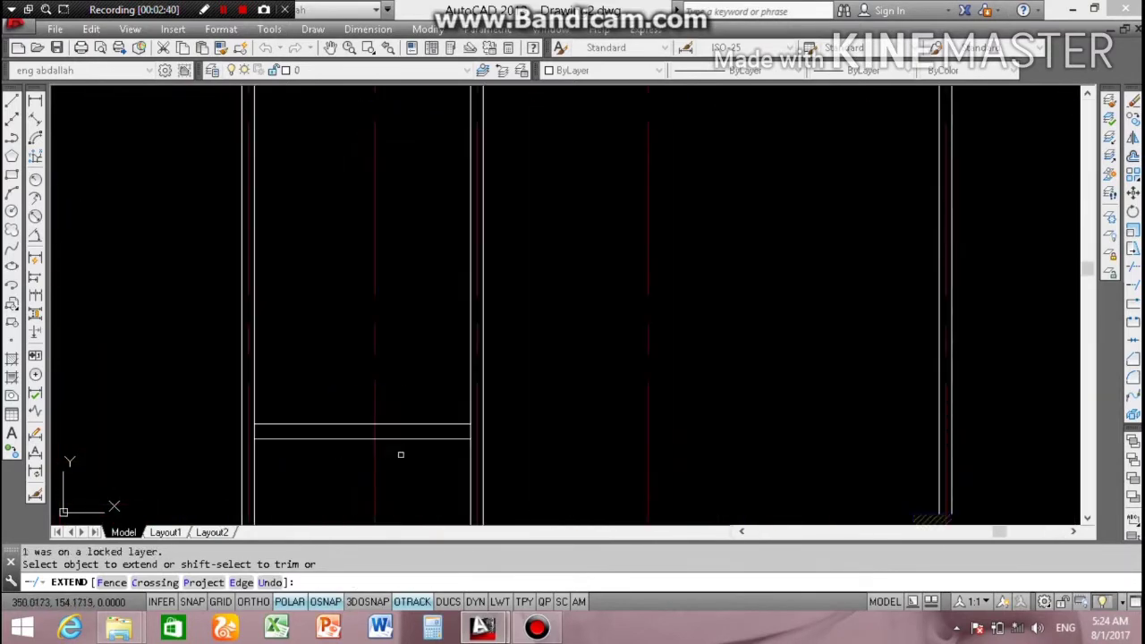
scroll(374, 369, down, 5)
scroll(320, 357, down, 2)
scroll(347, 388, up, 4)
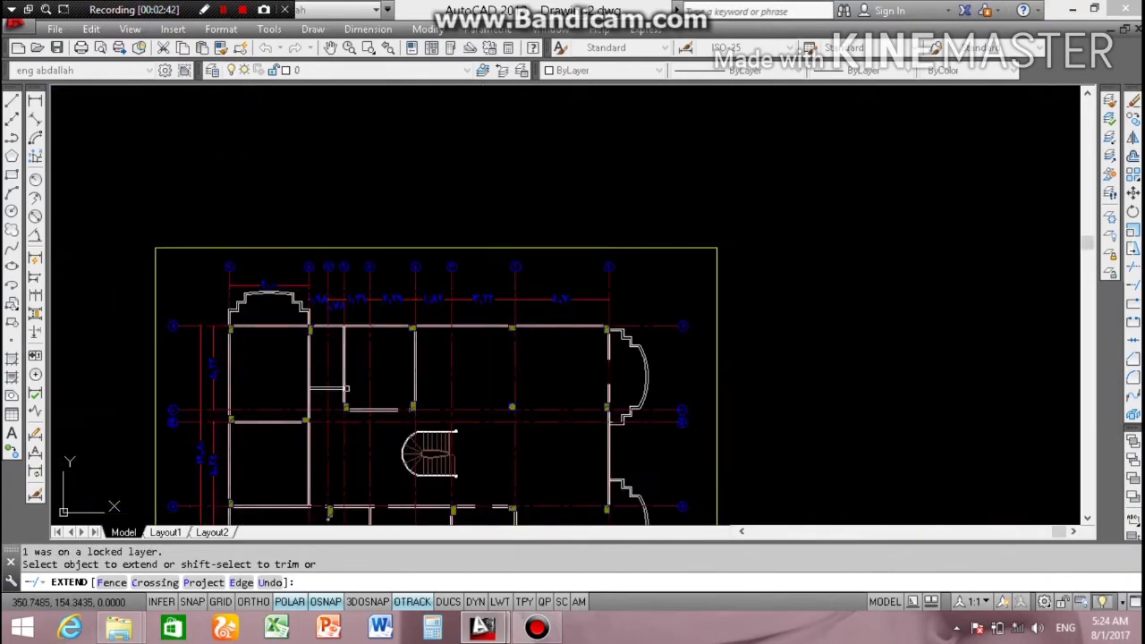
scroll(424, 388, down, 5)
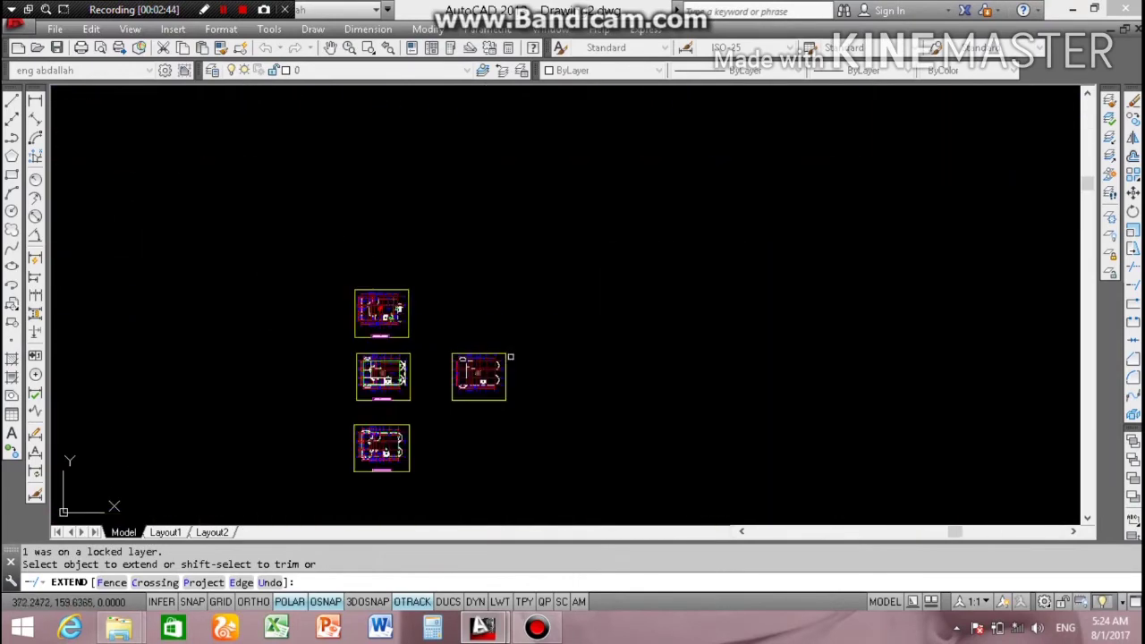
scroll(407, 353, up, 2)
scroll(407, 354, up, 2)
scroll(407, 353, down, 2)
Step: Zoom to the columns above the staircase and extend the wall line there to its boundary
scroll(405, 374, up, 6)
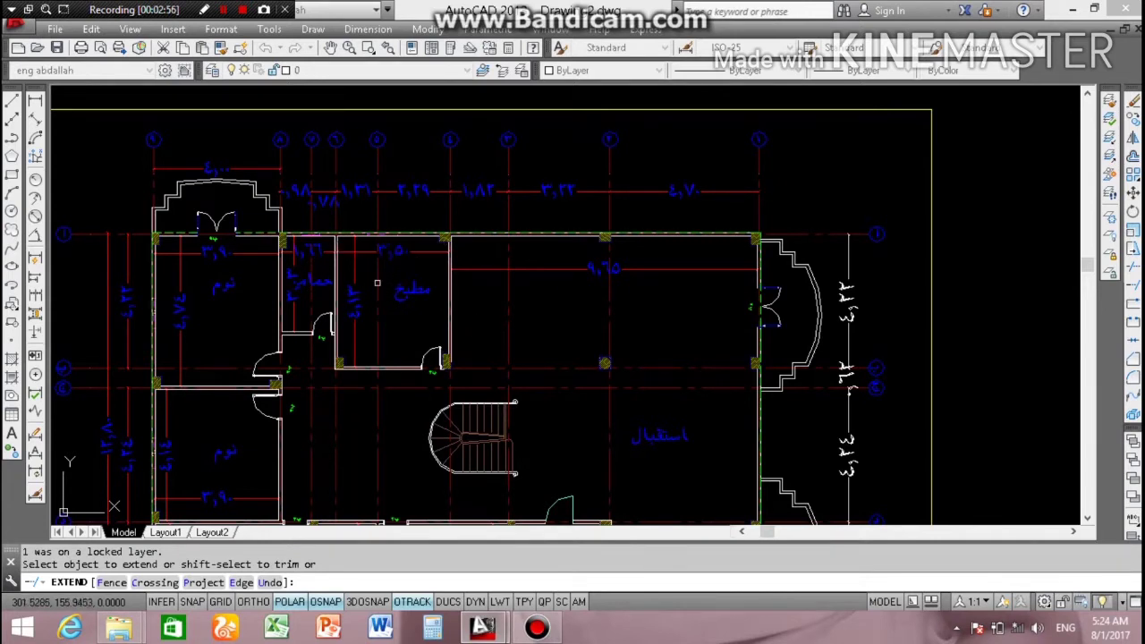
scroll(376, 284, down, 4)
scroll(368, 270, down, 4)
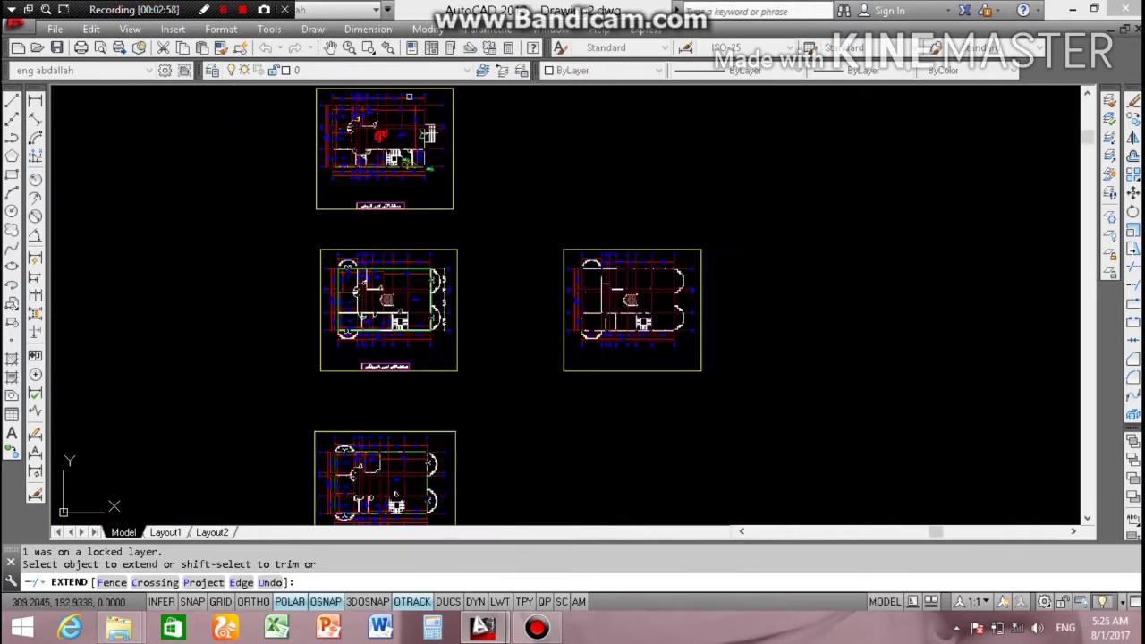
scroll(408, 97, up, 2)
scroll(364, 131, up, 5)
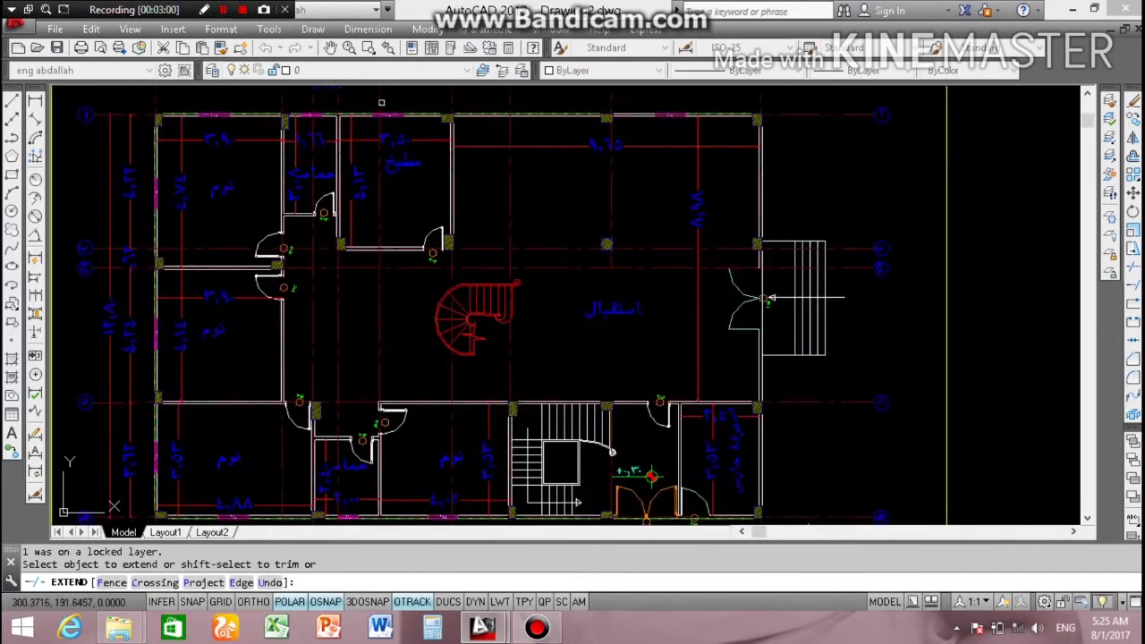
scroll(381, 102, down, 3)
scroll(381, 102, down, 2)
scroll(373, 202, up, 4)
scroll(374, 201, up, 1)
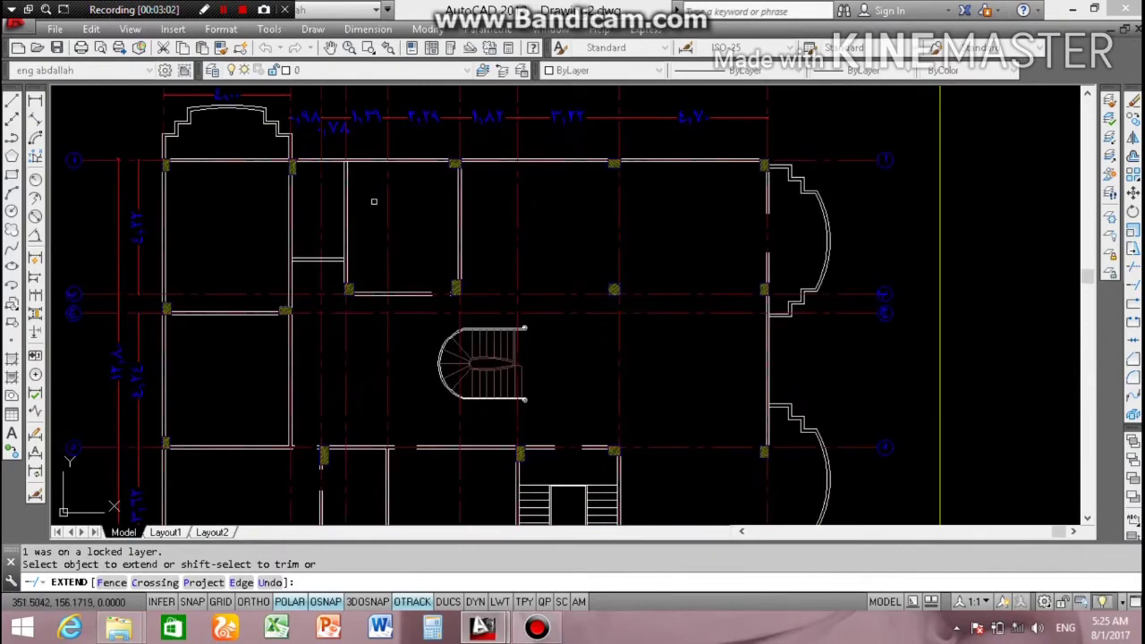
scroll(349, 309, up, 5)
click(468, 298)
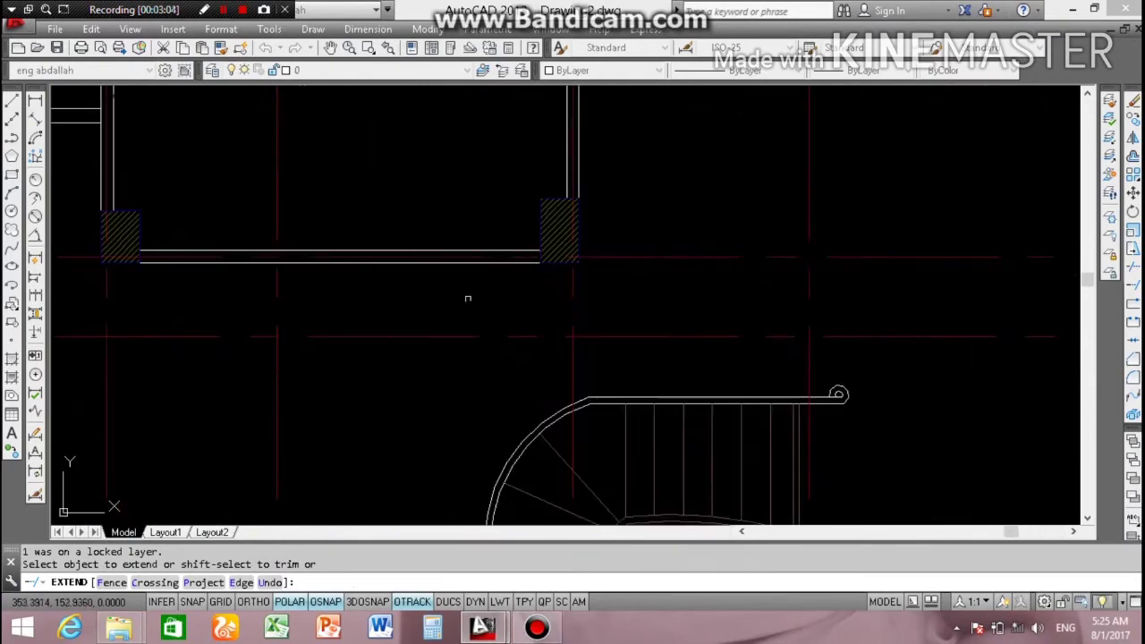
scroll(467, 153, down, 4)
scroll(466, 153, up, 2)
scroll(467, 153, up, 3)
scroll(467, 153, down, 3)
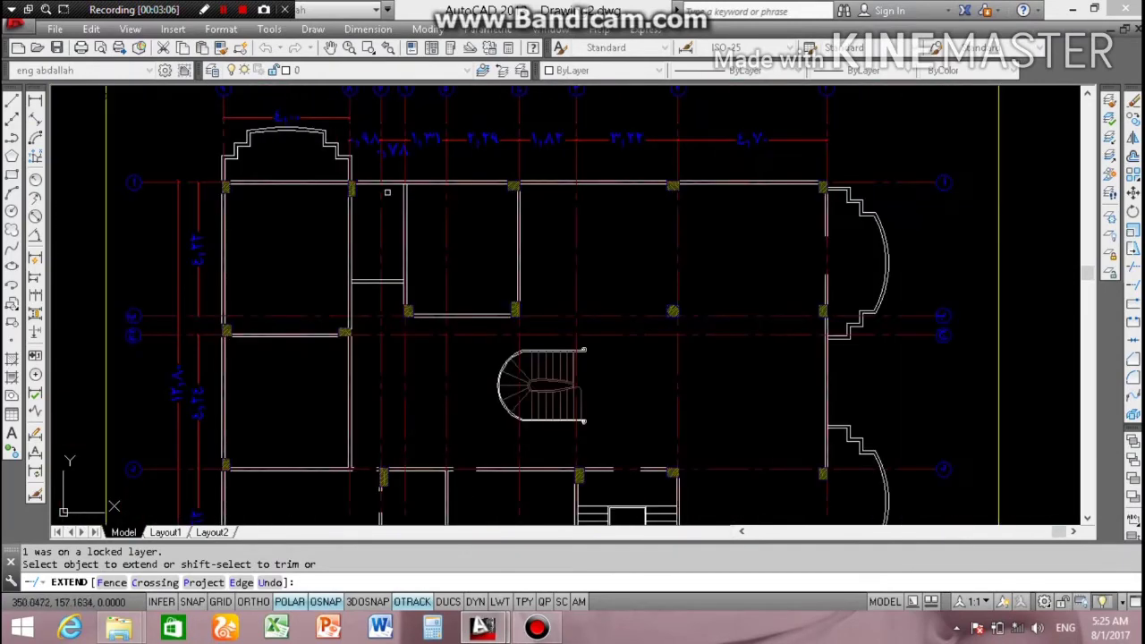
scroll(457, 159, up, 3)
scroll(463, 168, down, 1)
scroll(427, 244, down, 2)
scroll(418, 286, down, 1)
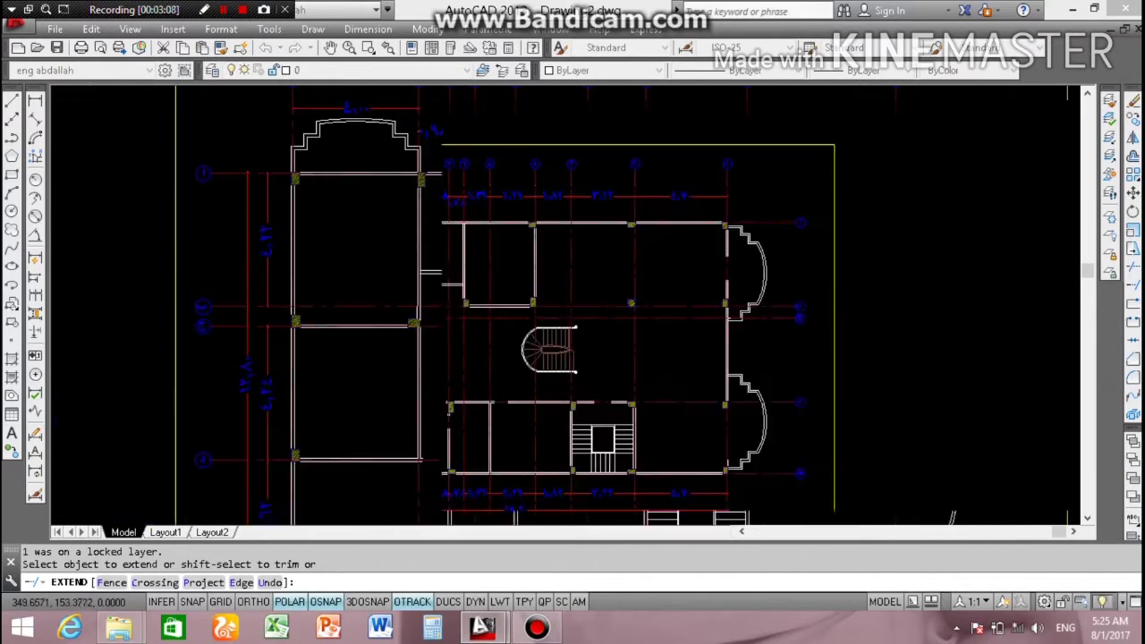
scroll(419, 287, down, 2)
scroll(422, 384, up, 4)
Step: Extend the broken front wall lines across the bay-window opening between the columns
scroll(406, 339, down, 2)
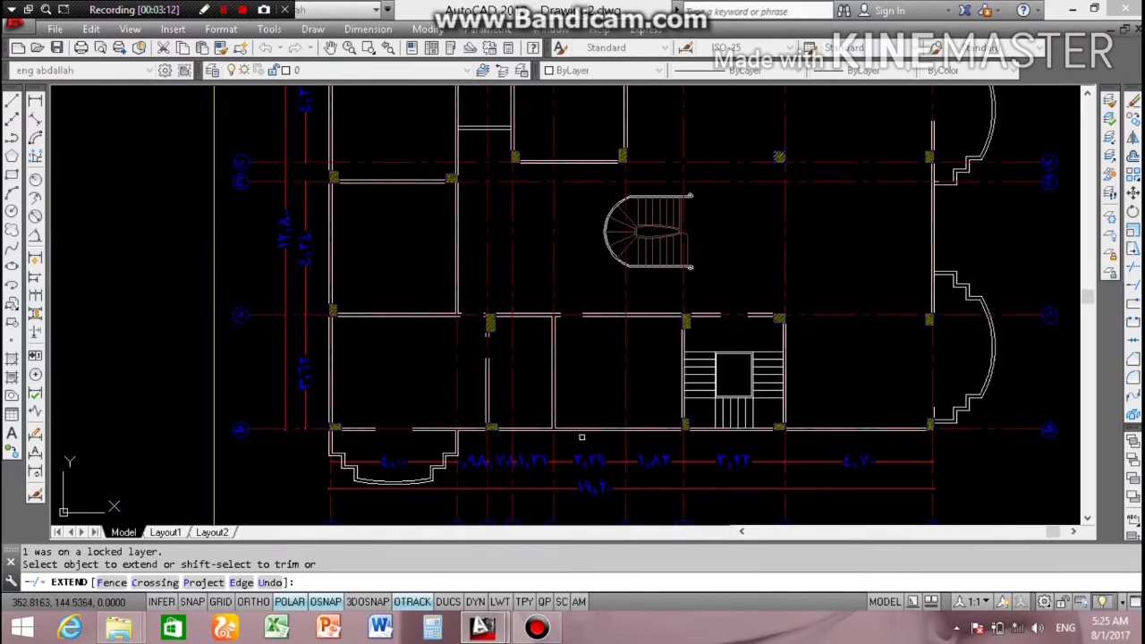
Step: Extend the broken front wall lines across the bay-window opening between the columns
scroll(638, 305, down, 5)
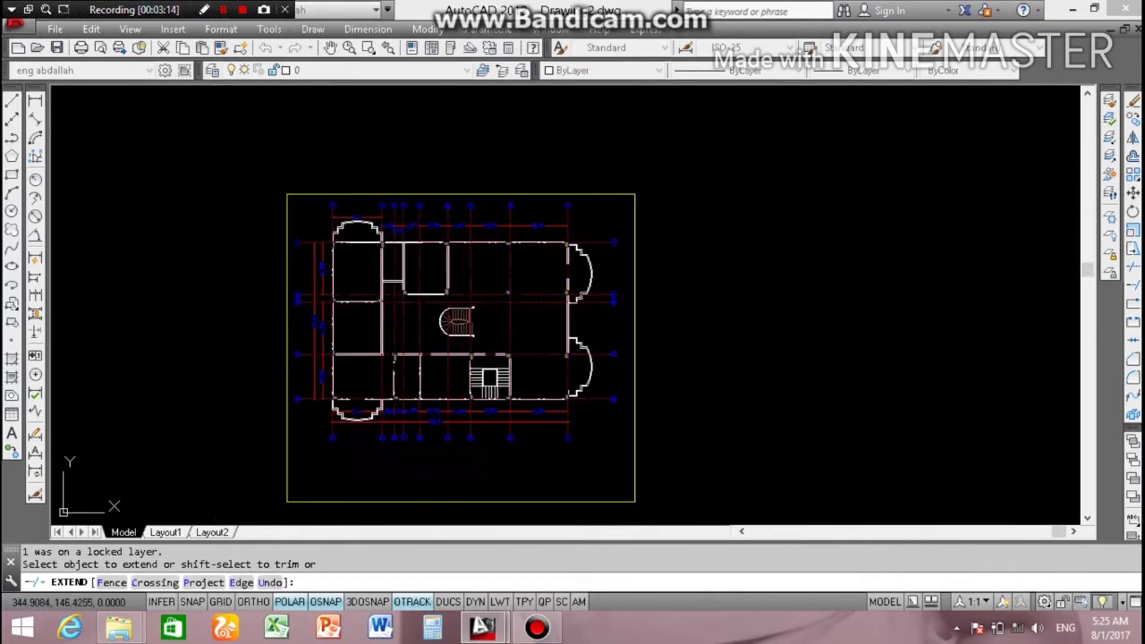
scroll(637, 305, up, 5)
scroll(367, 264, down, 2)
scroll(366, 265, down, 2)
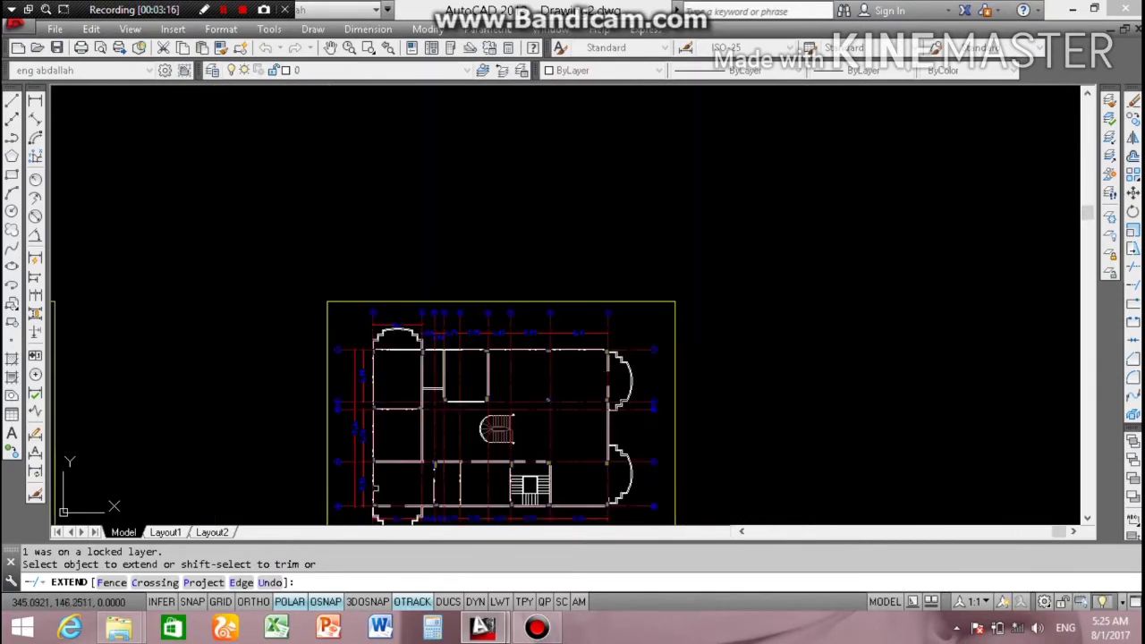
scroll(665, 376, down, 3)
scroll(178, 386, up, 5)
scroll(178, 386, down, 1)
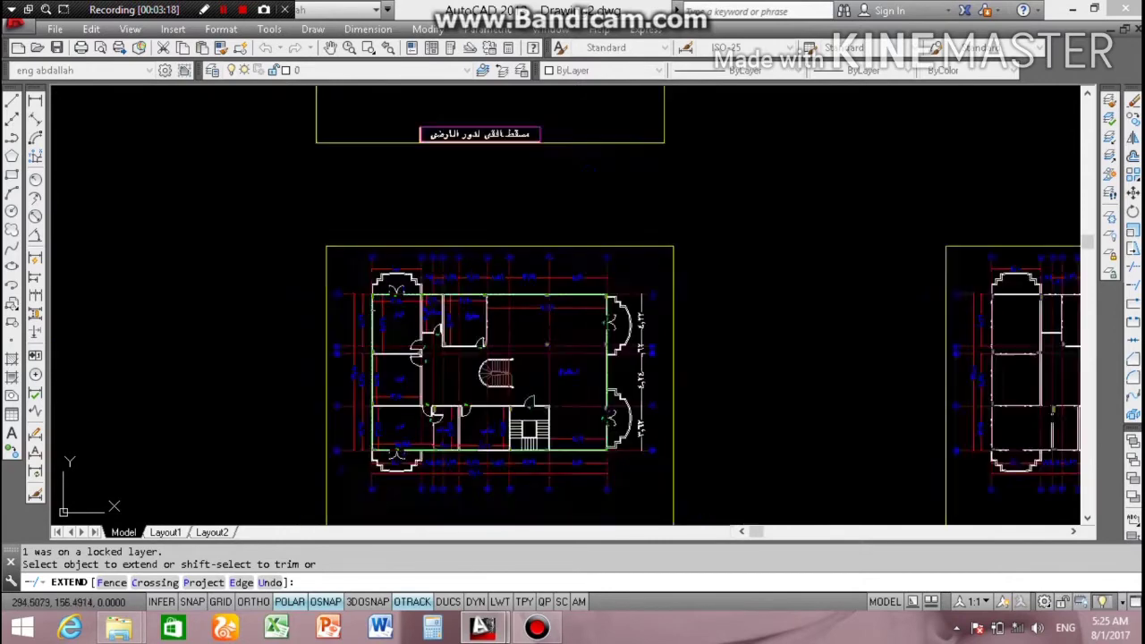
scroll(178, 386, up, 5)
scroll(178, 386, down, 5)
scroll(376, 410, up, 4)
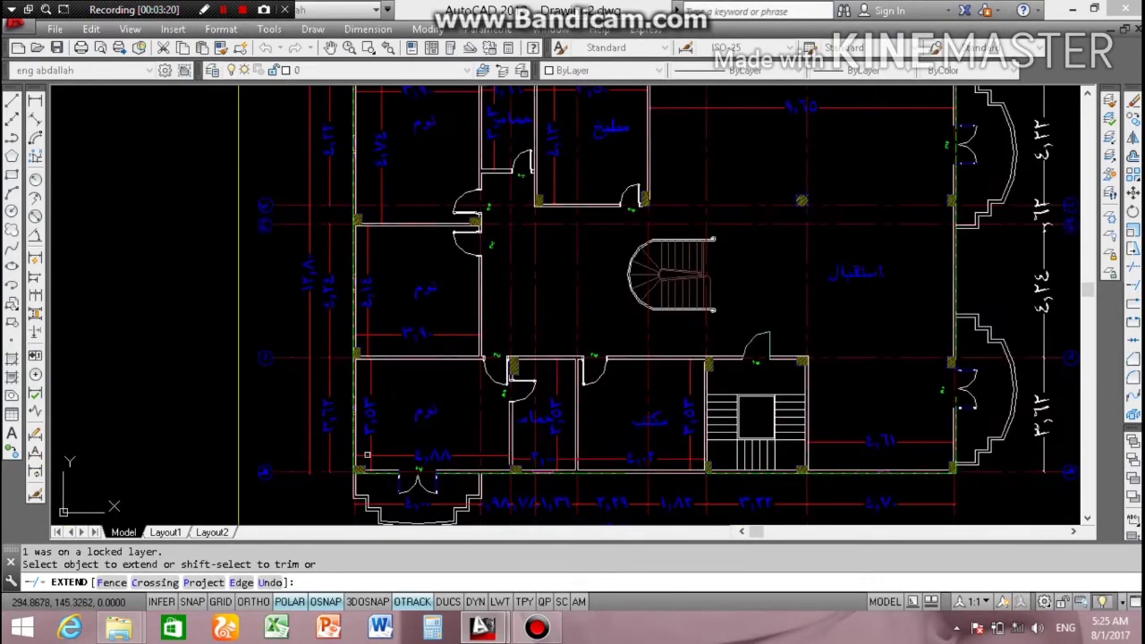
scroll(367, 456, down, 5)
scroll(376, 197, up, 2)
scroll(395, 158, up, 3)
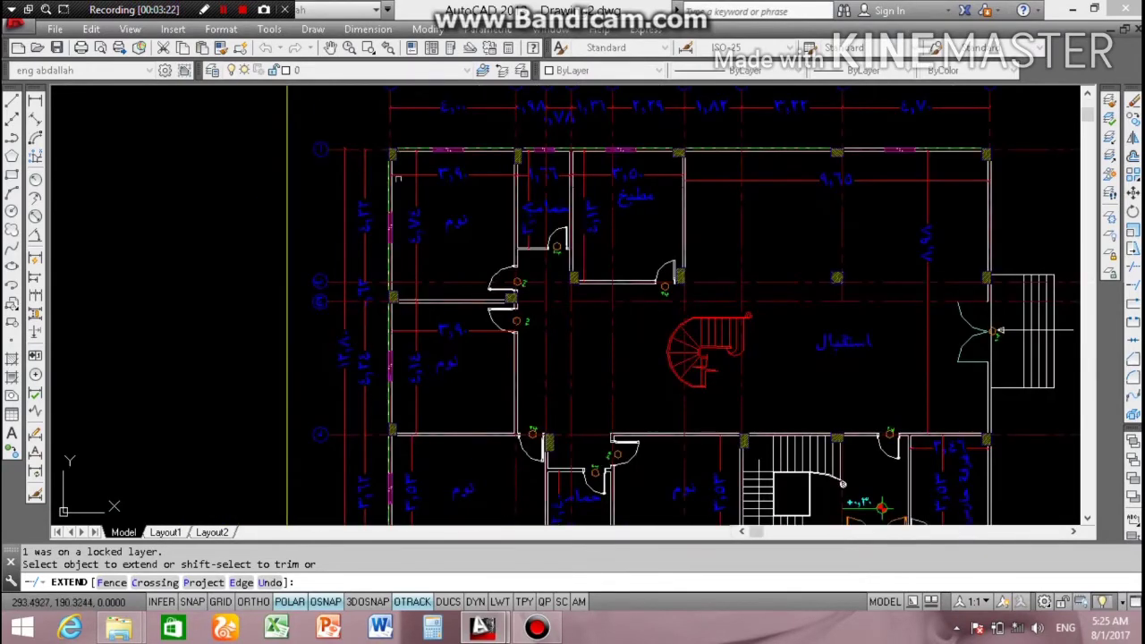
scroll(387, 369, down, 4)
scroll(388, 438, down, 2)
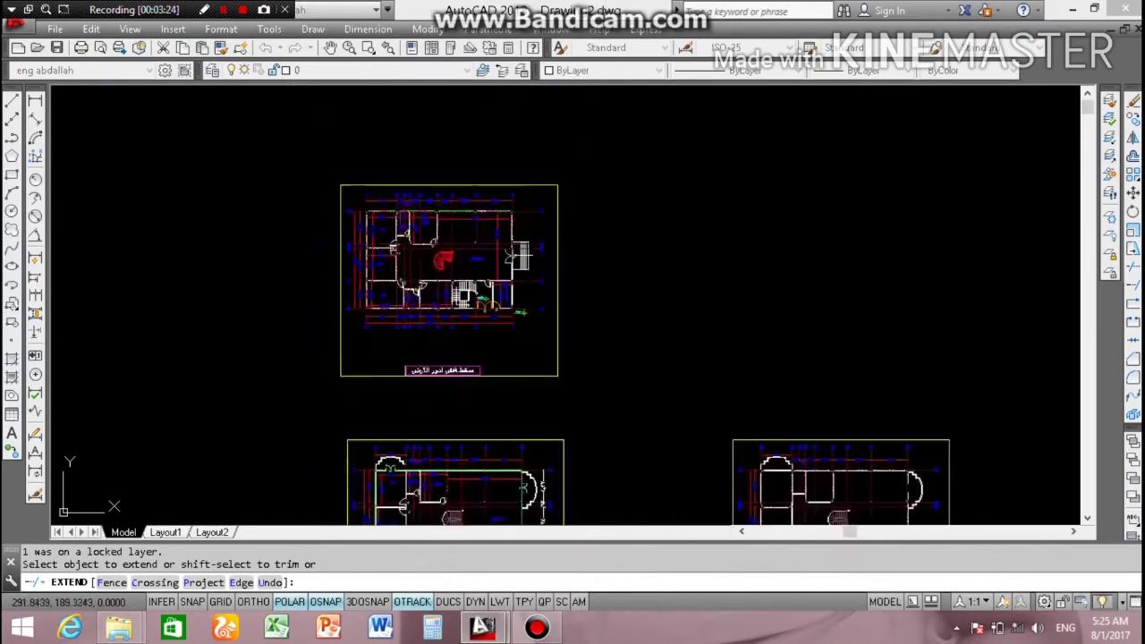
scroll(376, 376, down, 1)
scroll(394, 339, up, 5)
scroll(404, 305, up, 1)
scroll(405, 305, down, 3)
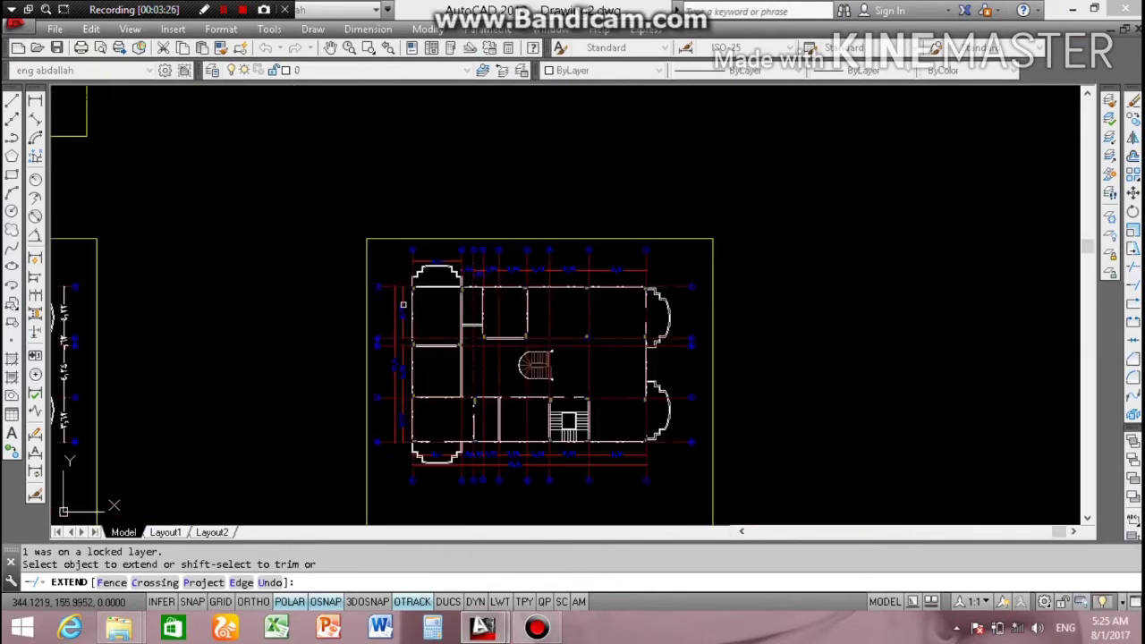
scroll(403, 305, up, 5)
scroll(349, 207, up, 1)
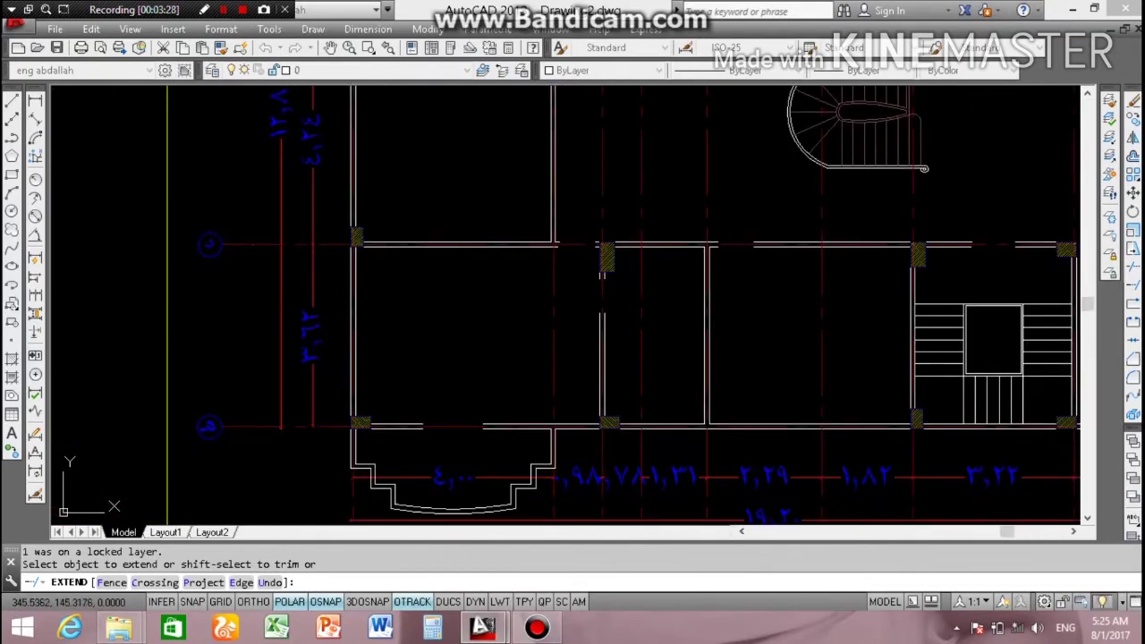
scroll(424, 420, down, 5)
scroll(424, 420, up, 3)
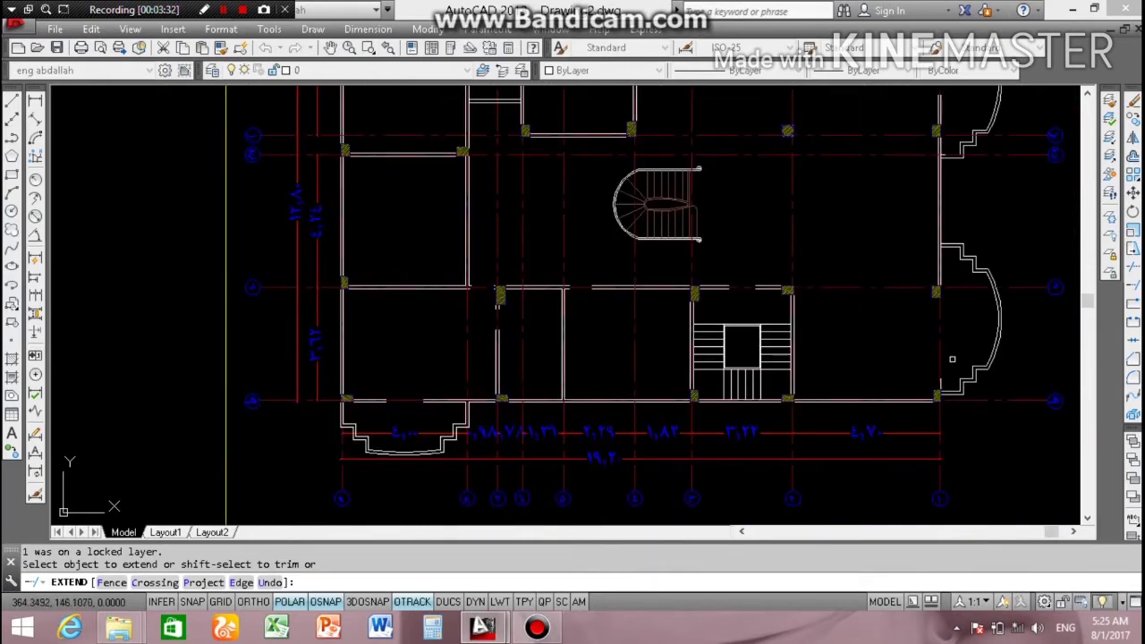
scroll(419, 390, down, 3)
scroll(419, 390, down, 3)
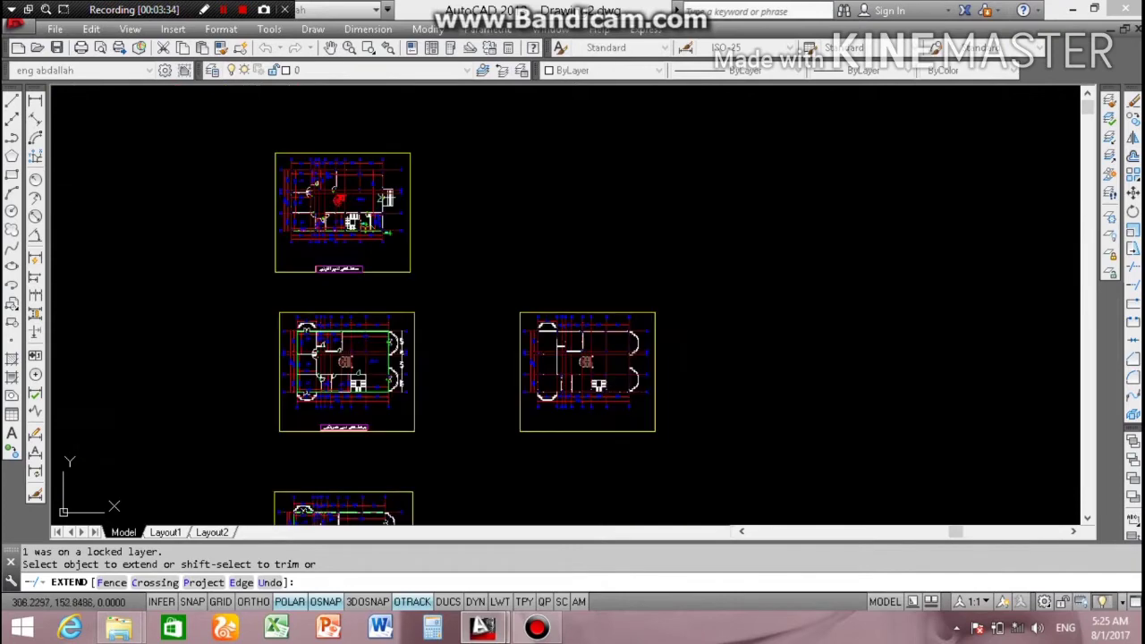
scroll(269, 423, up, 4)
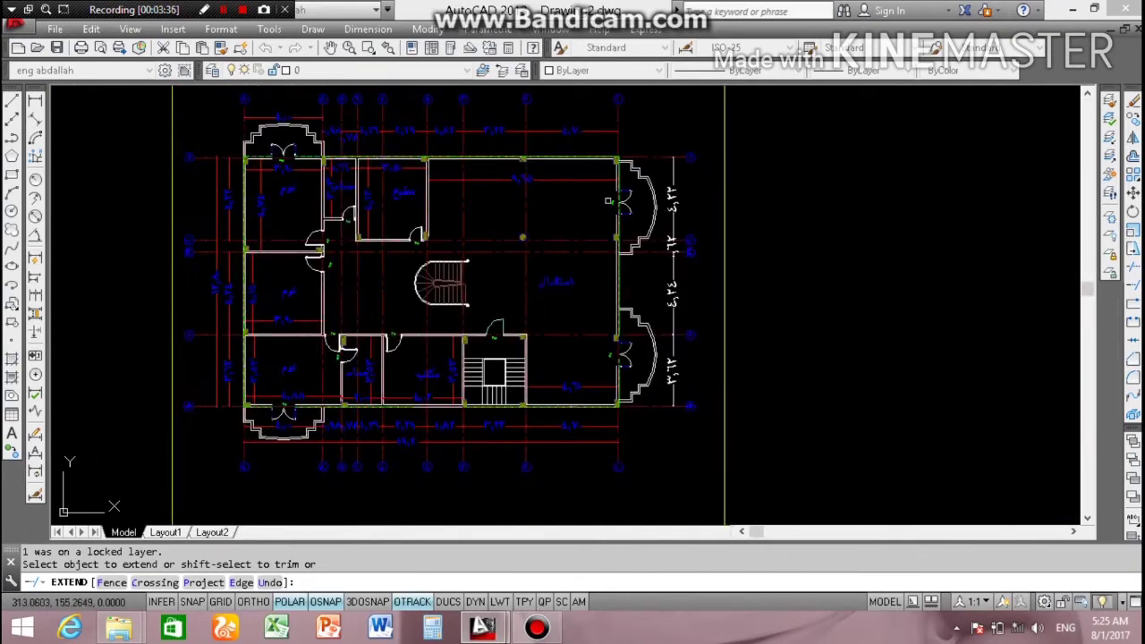
scroll(608, 200, down, 3)
scroll(604, 191, down, 2)
scroll(602, 190, down, 1)
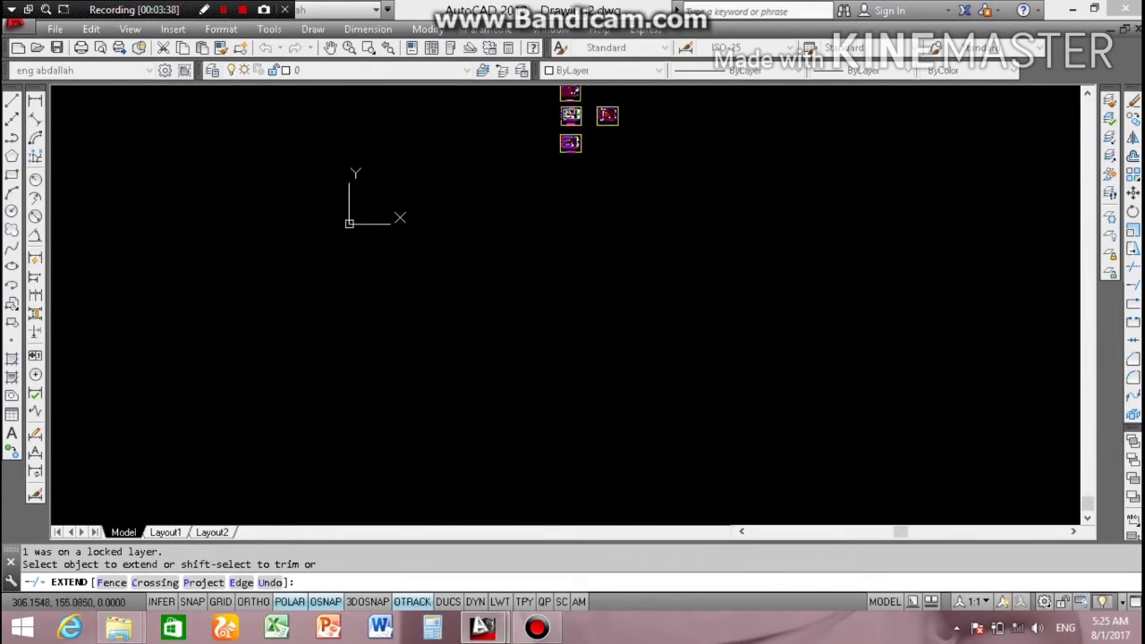
scroll(577, 121, up, 5)
scroll(577, 121, down, 3)
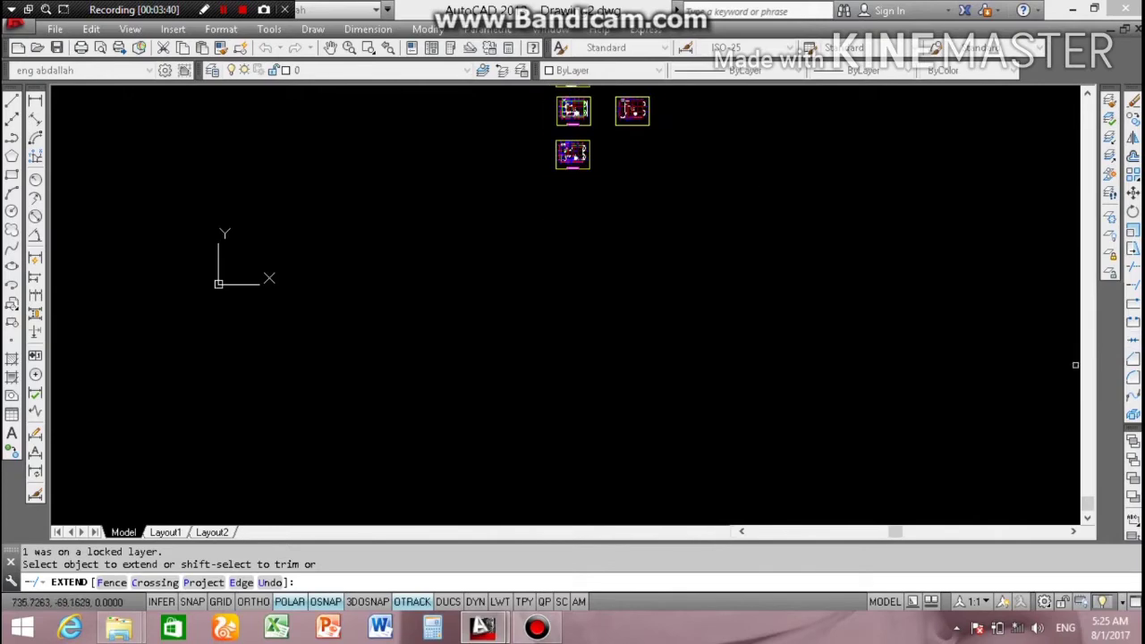
middle_drag(573, 117, 572, 228)
scroll(571, 175, up, 2)
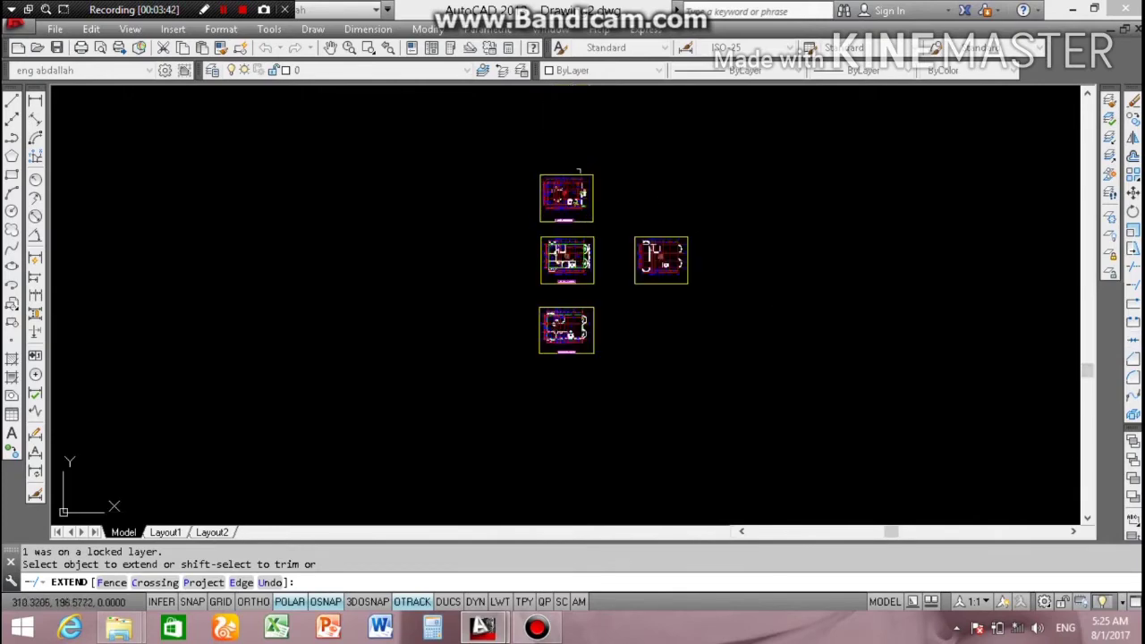
scroll(571, 174, up, 8)
scroll(571, 175, up, 2)
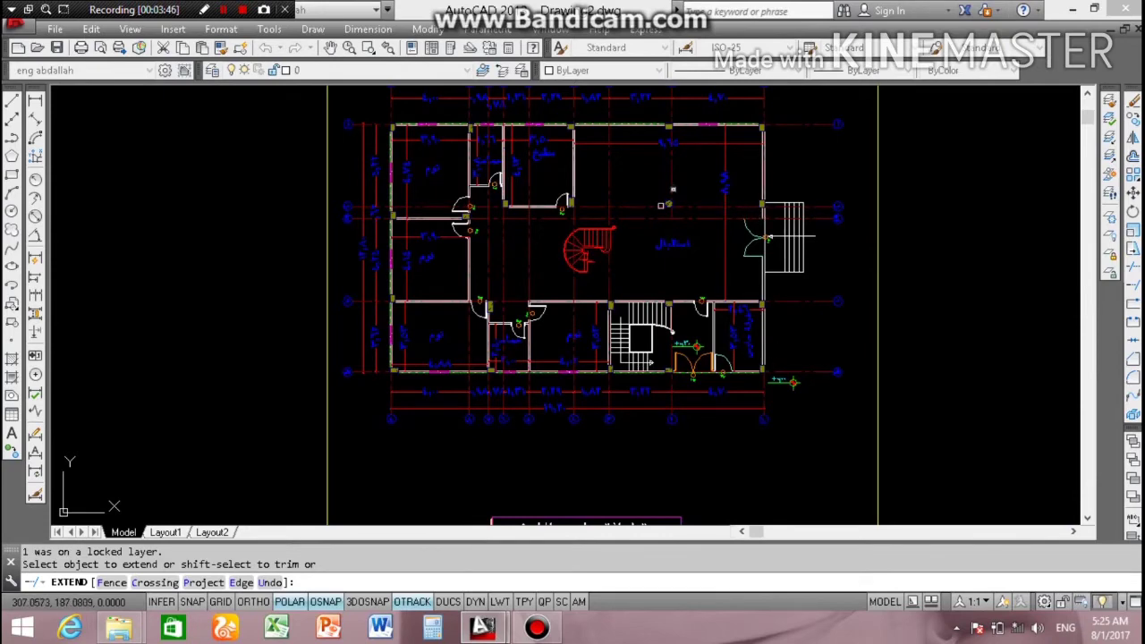
scroll(660, 206, down, 8)
scroll(658, 273, down, 2)
scroll(657, 273, up, 6)
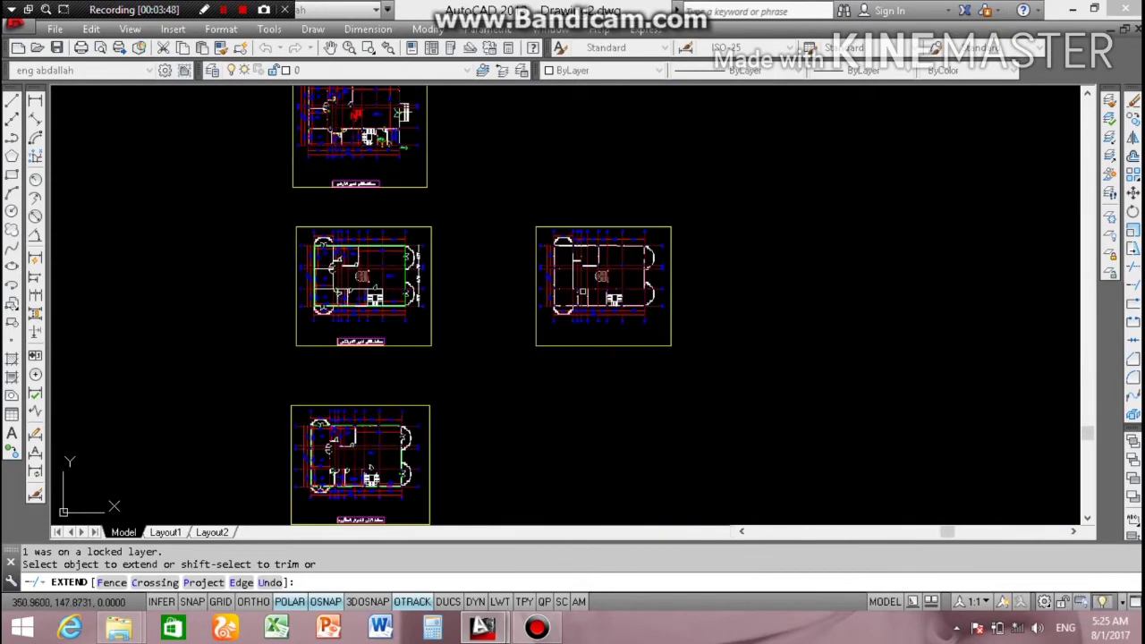
scroll(601, 276, up, 3)
scroll(573, 304, up, 2)
scroll(545, 308, up, 2)
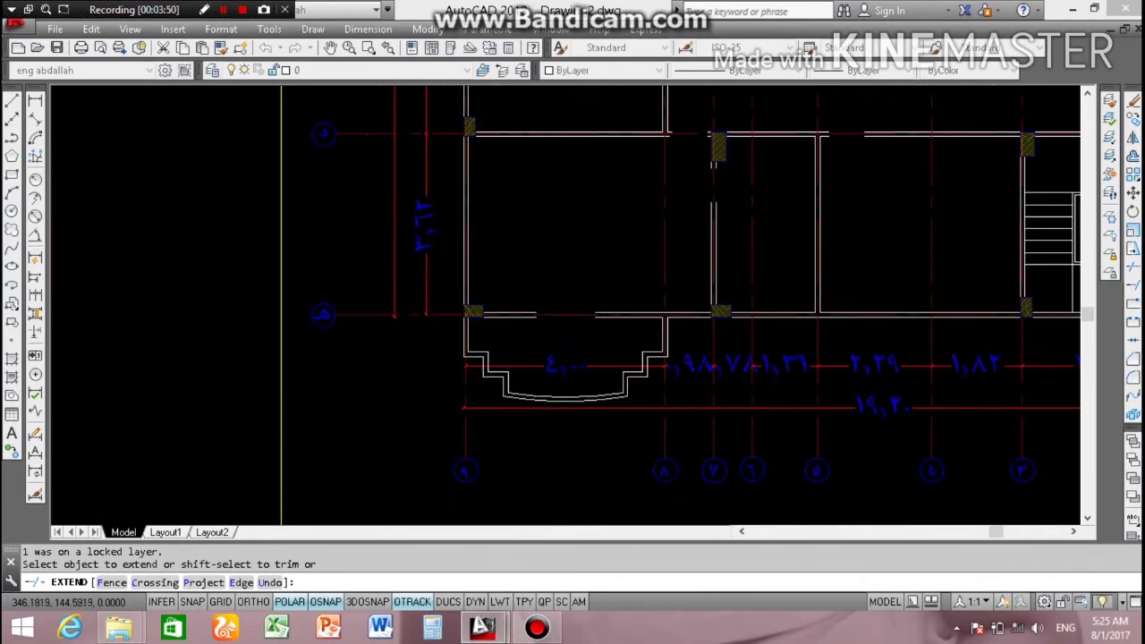
scroll(531, 323, up, 2)
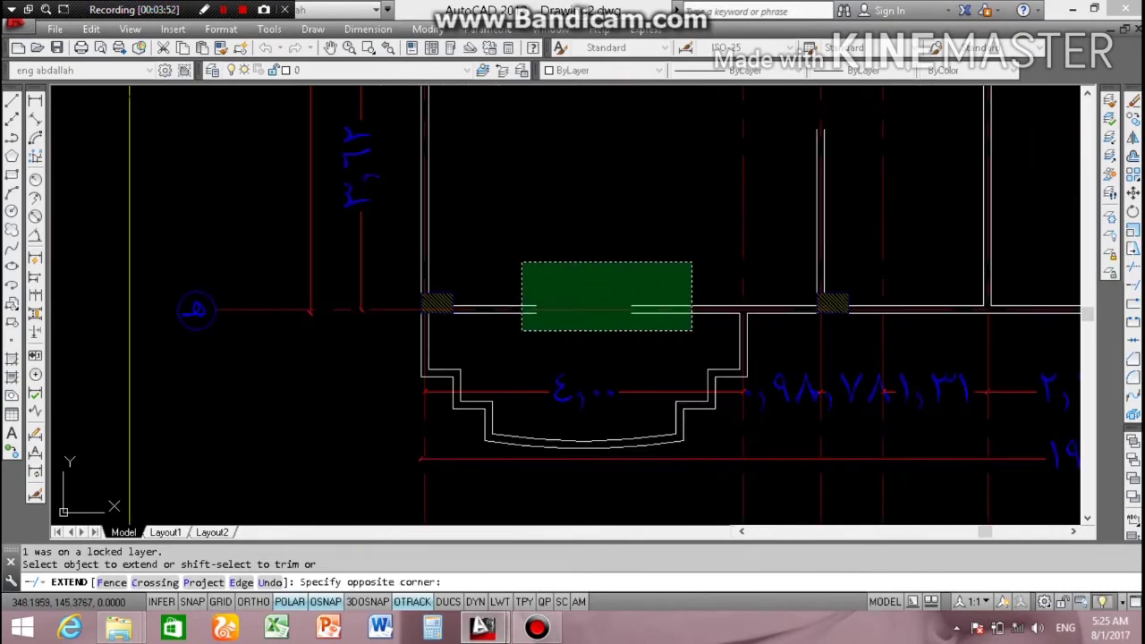
click(689, 263)
scroll(517, 265, down, 2)
scroll(683, 290, up, 2)
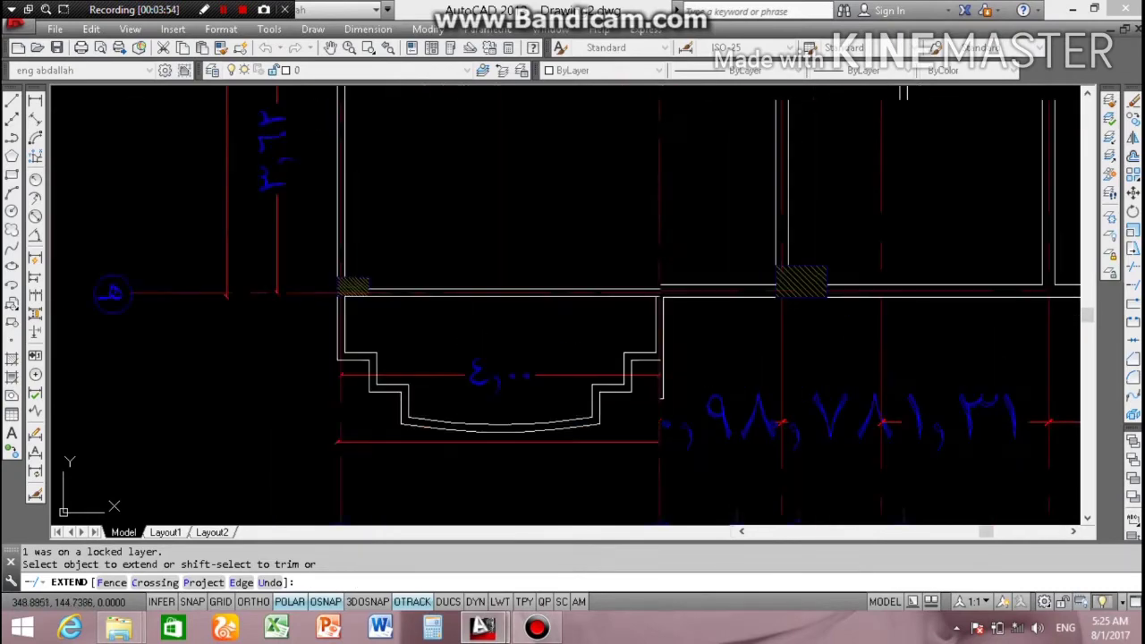
scroll(697, 297, up, 2)
scroll(731, 314, up, 4)
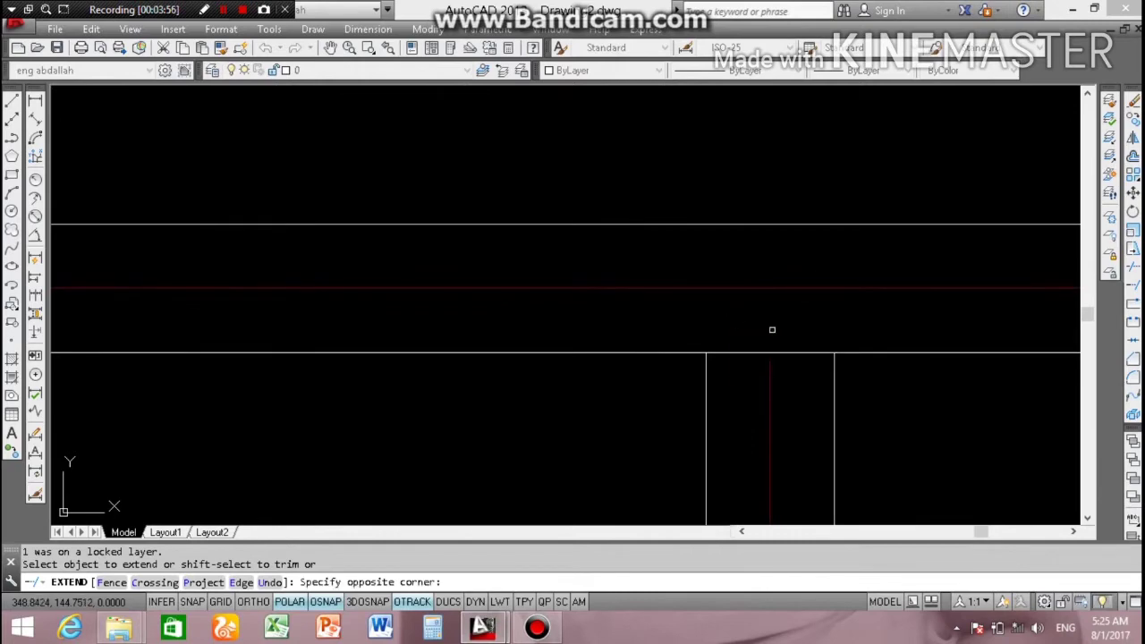
Step: Extend the wall lines at the nearby junction to their boundaries
click(772, 329)
scroll(771, 329, down, 3)
scroll(626, 313, up, 2)
scroll(626, 313, up, 2)
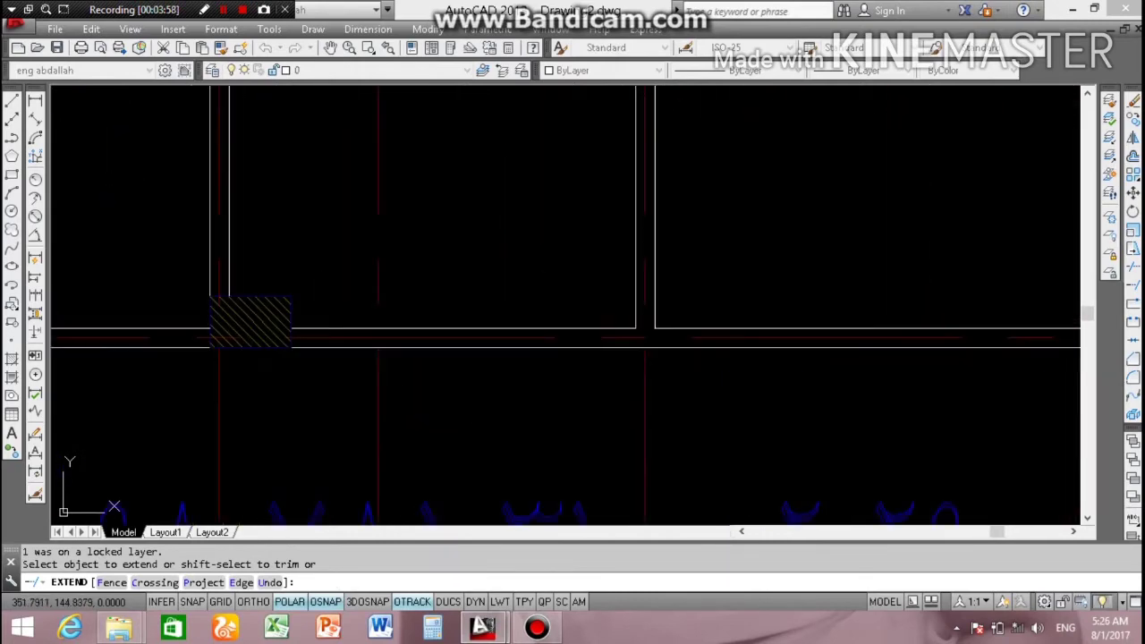
scroll(623, 326, up, 4)
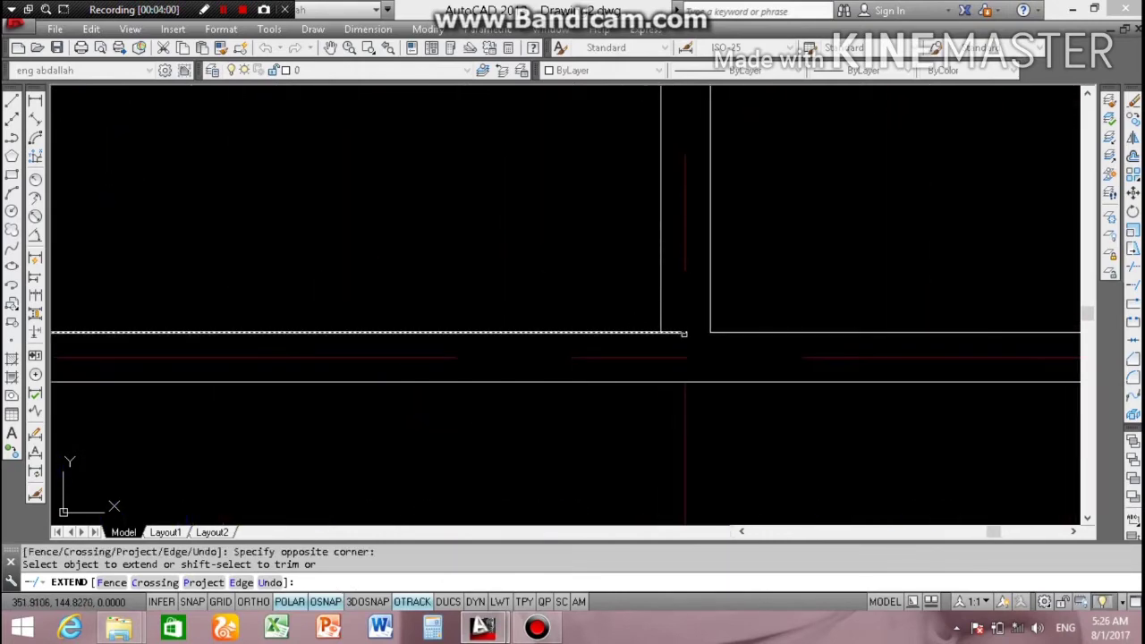
scroll(684, 334, down, 4)
scroll(684, 334, down, 1)
scroll(684, 334, up, 2)
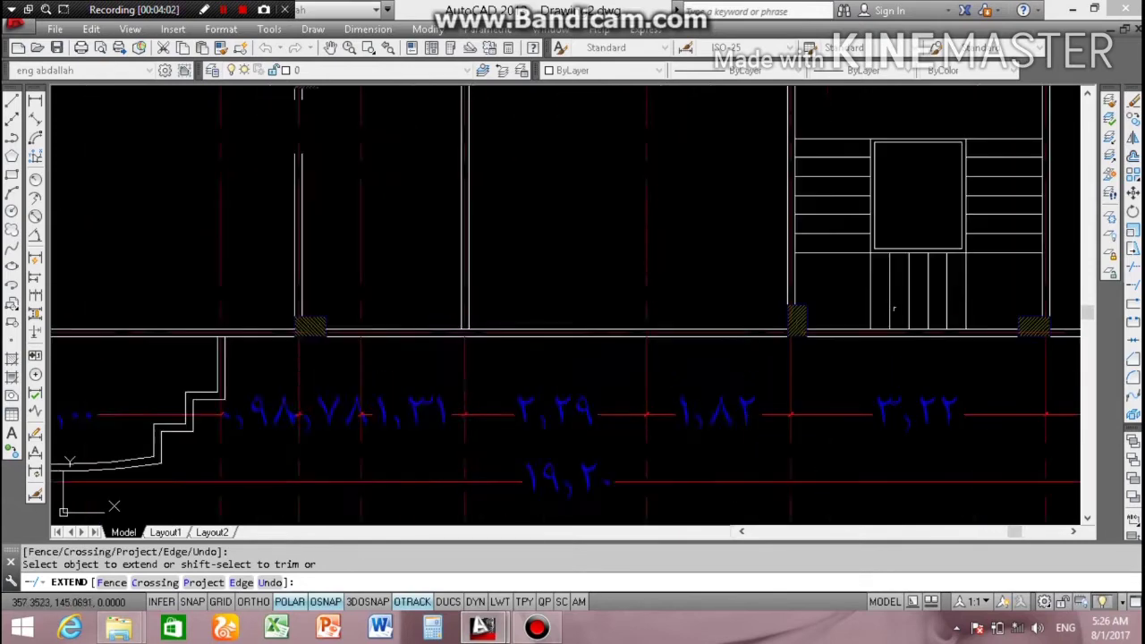
scroll(684, 334, down, 4)
scroll(975, 302, up, 4)
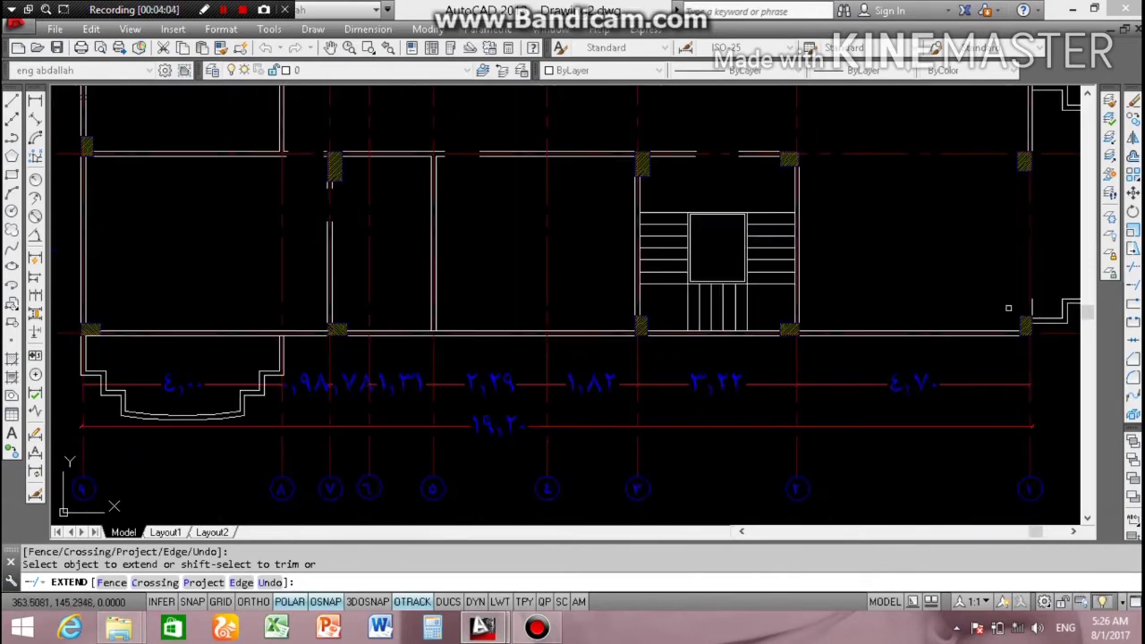
scroll(1059, 261, up, 2)
scroll(977, 236, down, 5)
scroll(977, 228, up, 2)
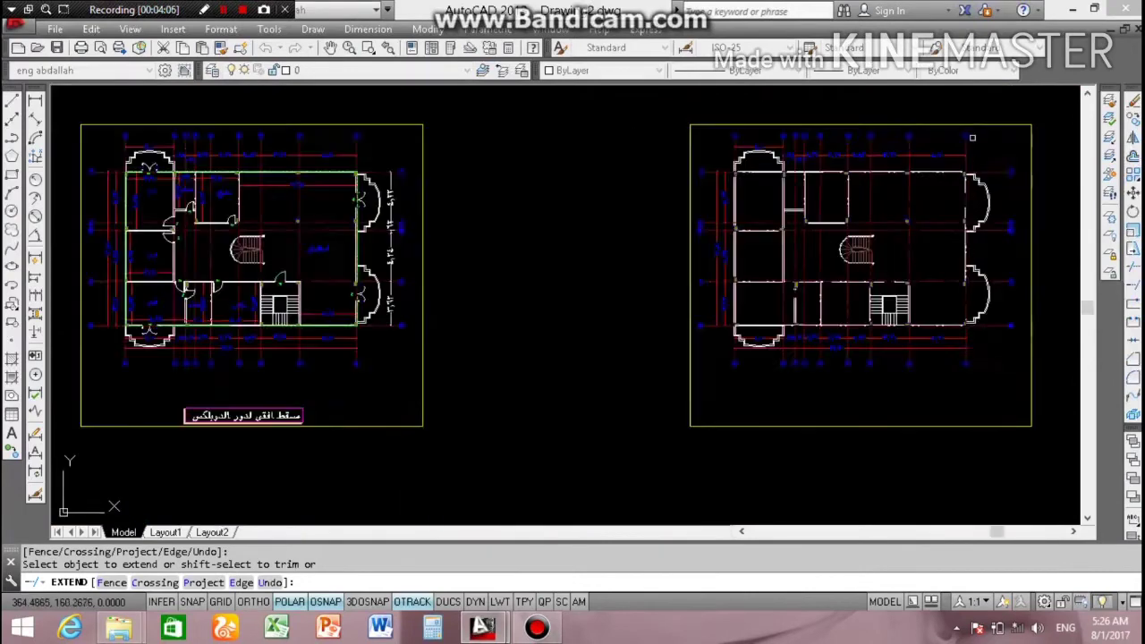
scroll(976, 219, up, 4)
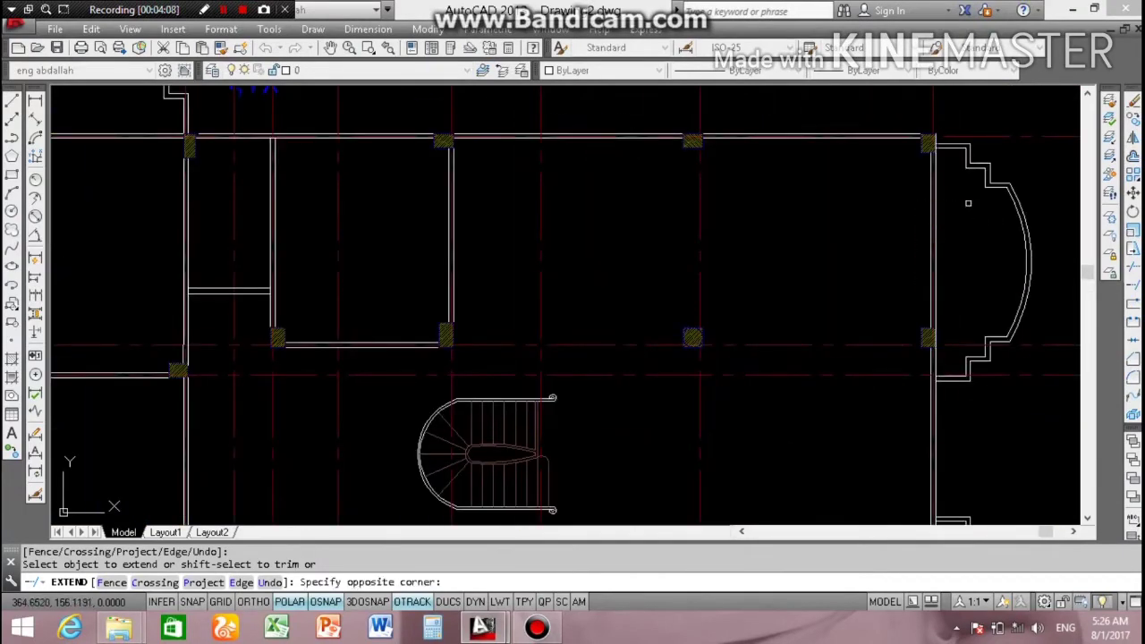
scroll(868, 215, down, 5)
scroll(909, 161, down, 2)
scroll(911, 197, up, 5)
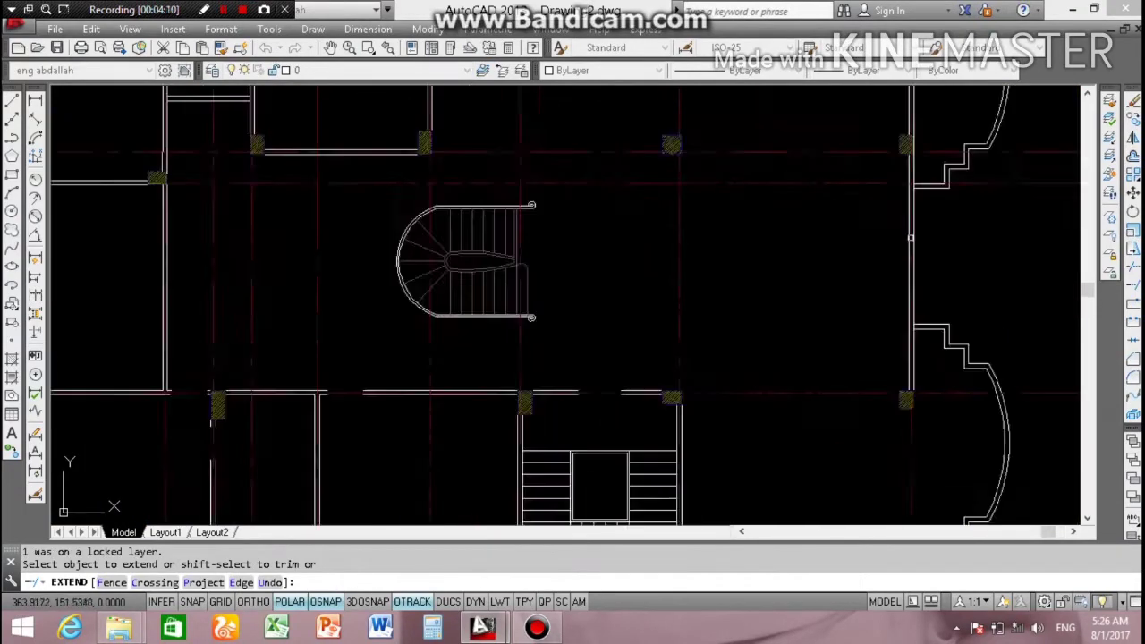
scroll(911, 237, up, 2)
scroll(911, 236, down, 2)
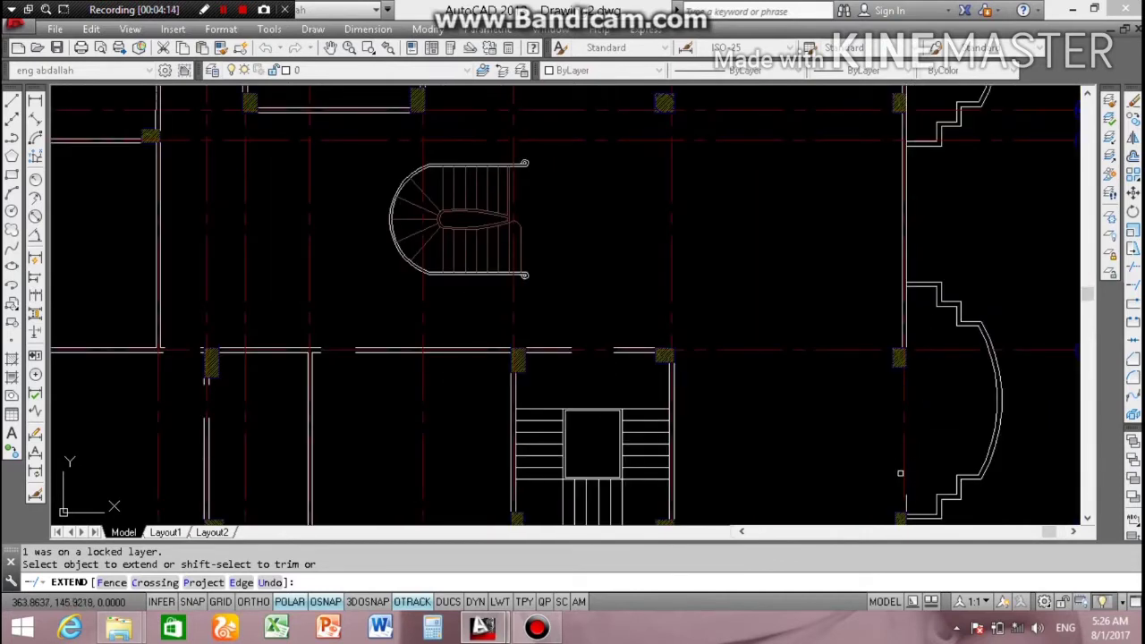
Step: Stretch the wall line's endpoint up to the upper-right column
key(Escape)
scroll(900, 479, up, 4)
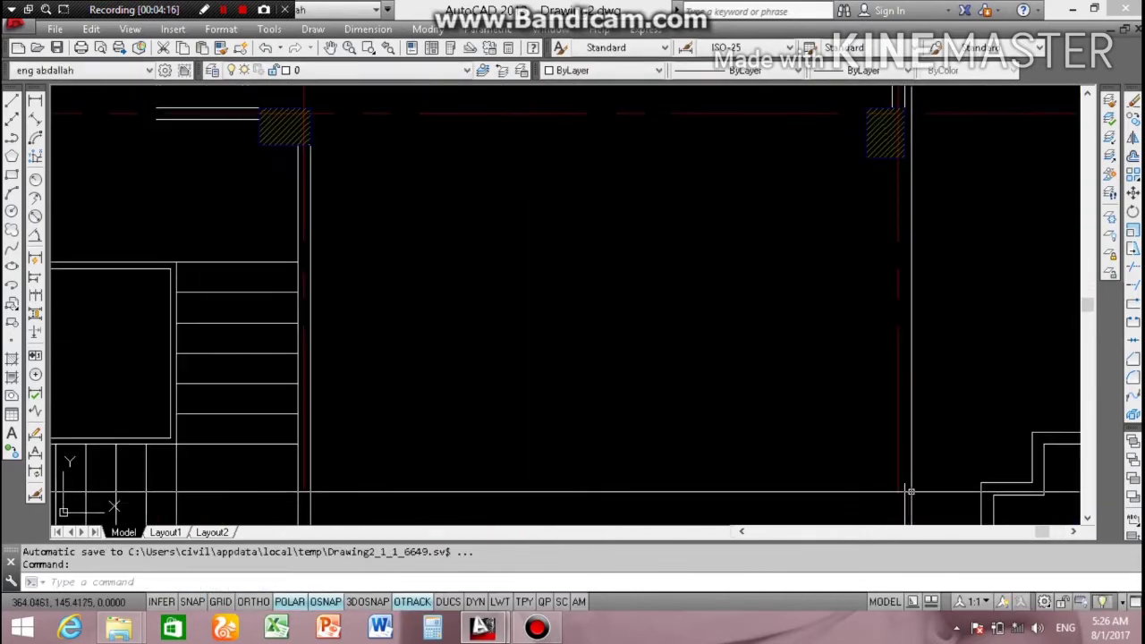
scroll(900, 488, up, 1)
click(900, 490)
click(904, 483)
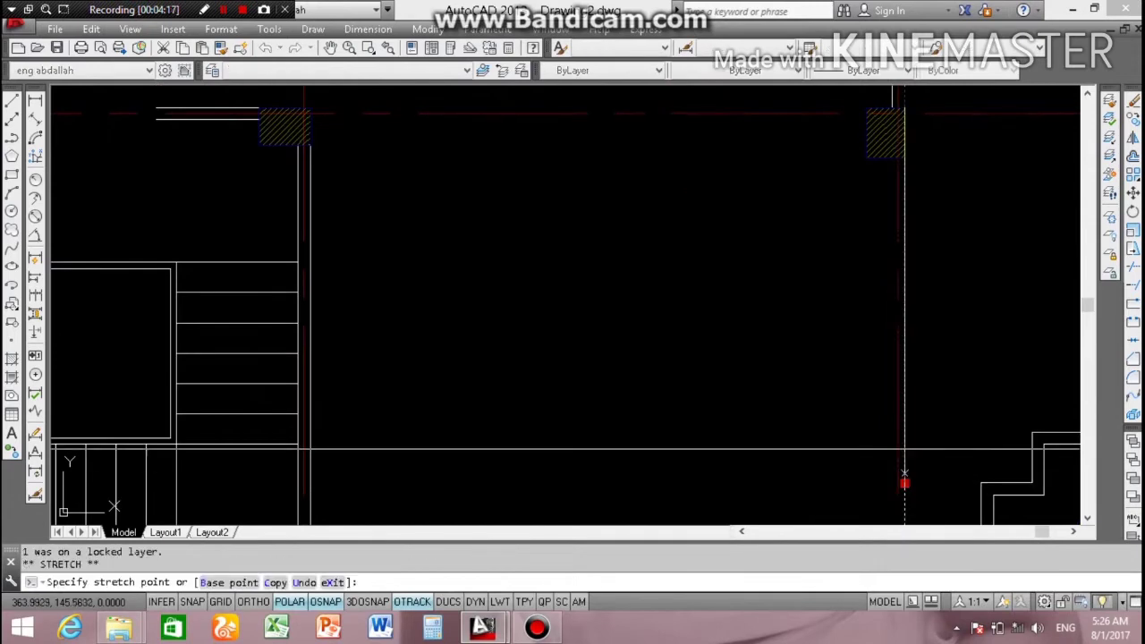
click(904, 158)
key(Escape)
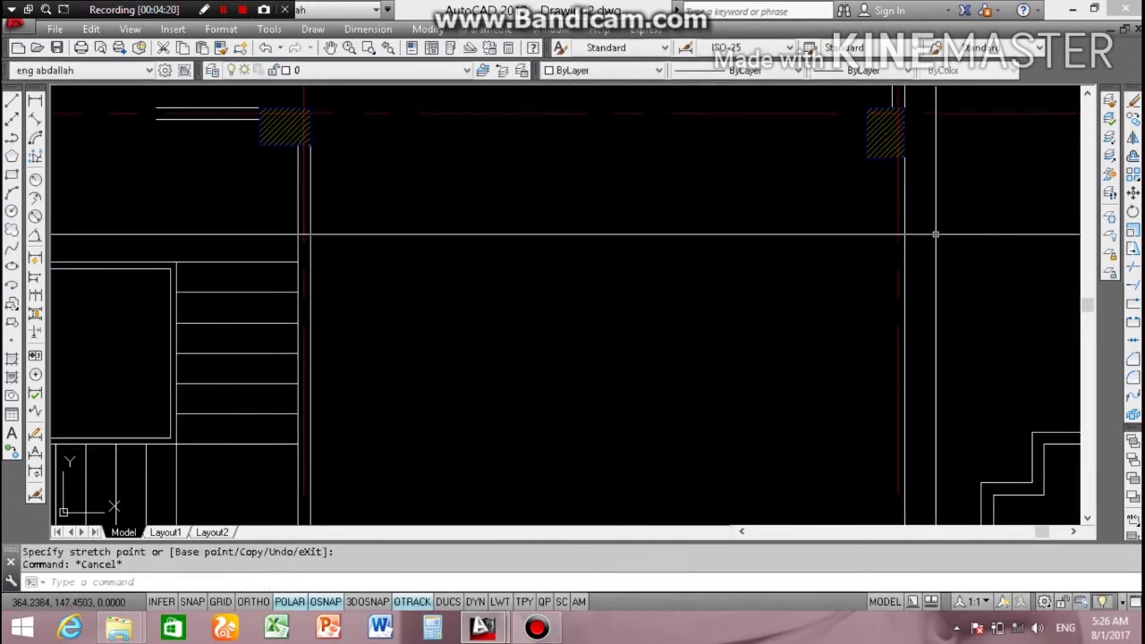
Step: Copy the wall line from its endpoint to the snapped point beside the hatched column
click(984, 238)
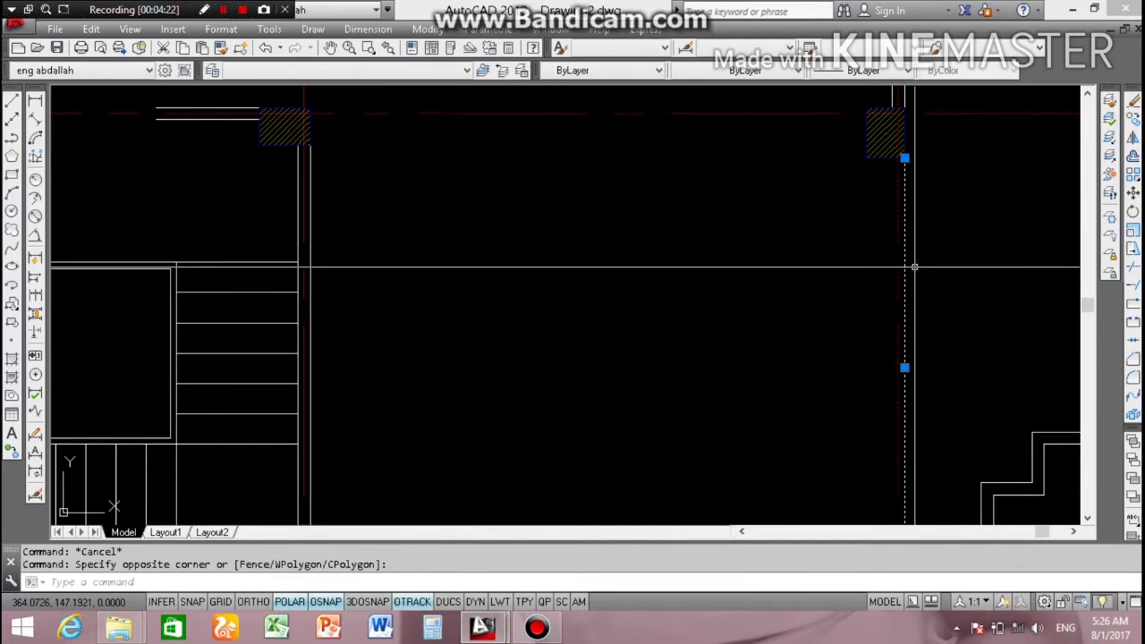
text(co)
key(Return)
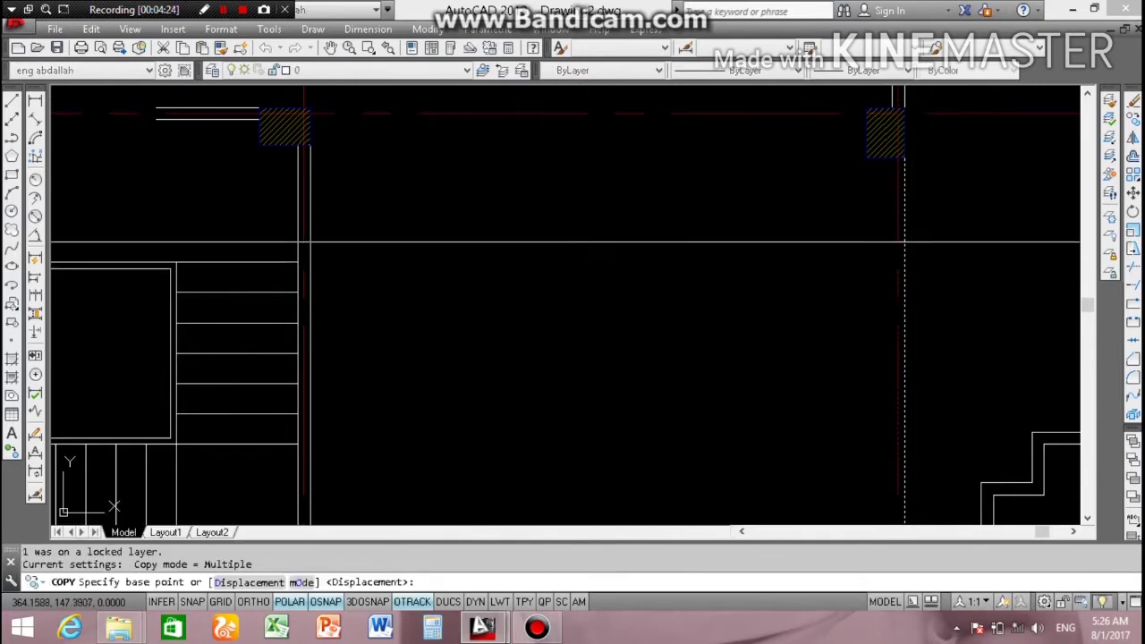
click(904, 159)
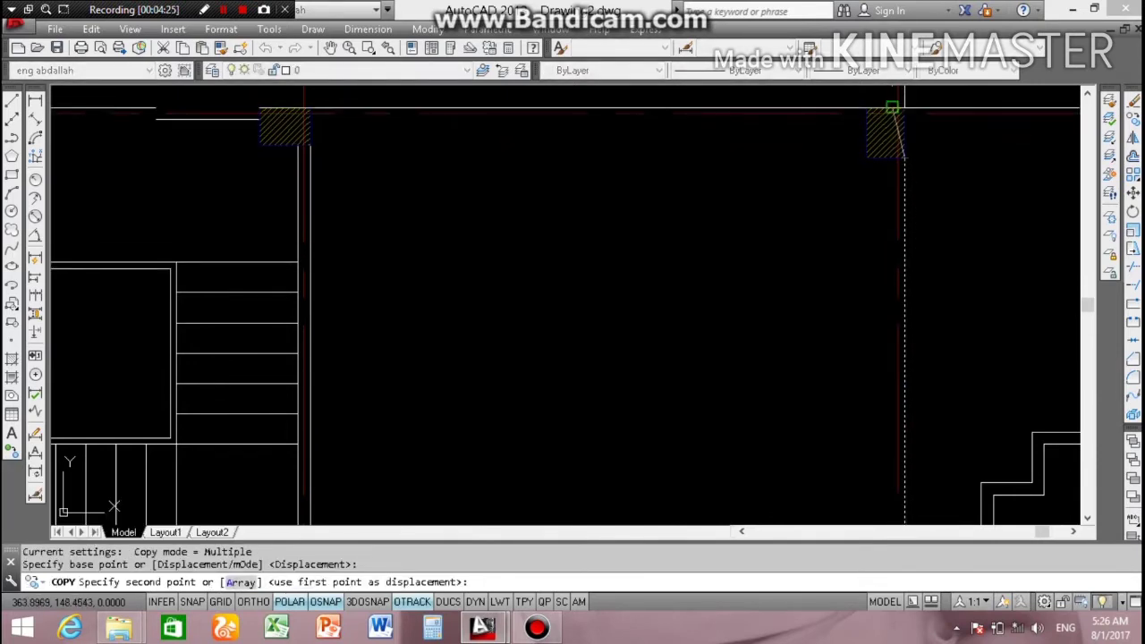
click(891, 152)
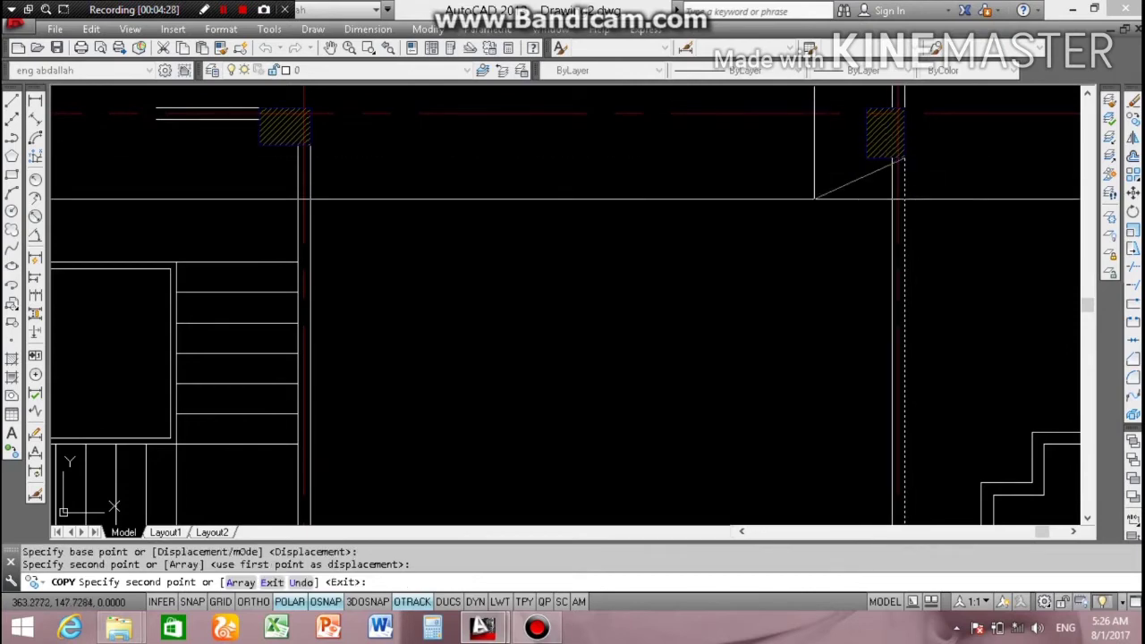
key(Escape)
scroll(904, 211, down, 2)
scroll(779, 205, down, 3)
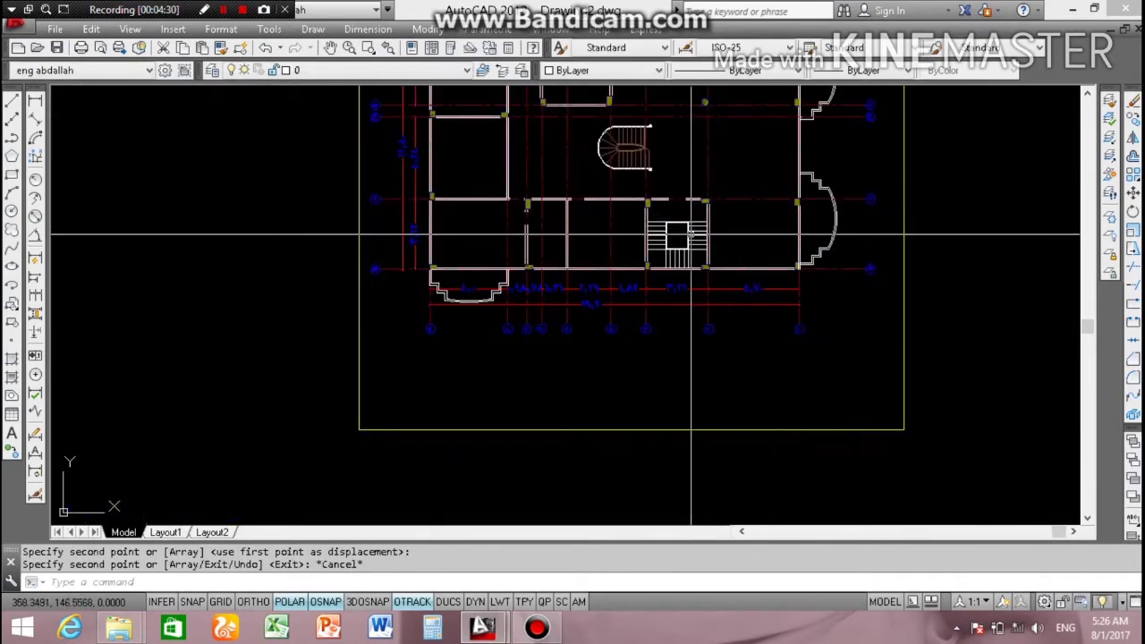
Step: Zoom out to the sheet overview, then zoom in on the ground floor plan frame
scroll(546, 183, down, 2)
scroll(601, 296, up, 5)
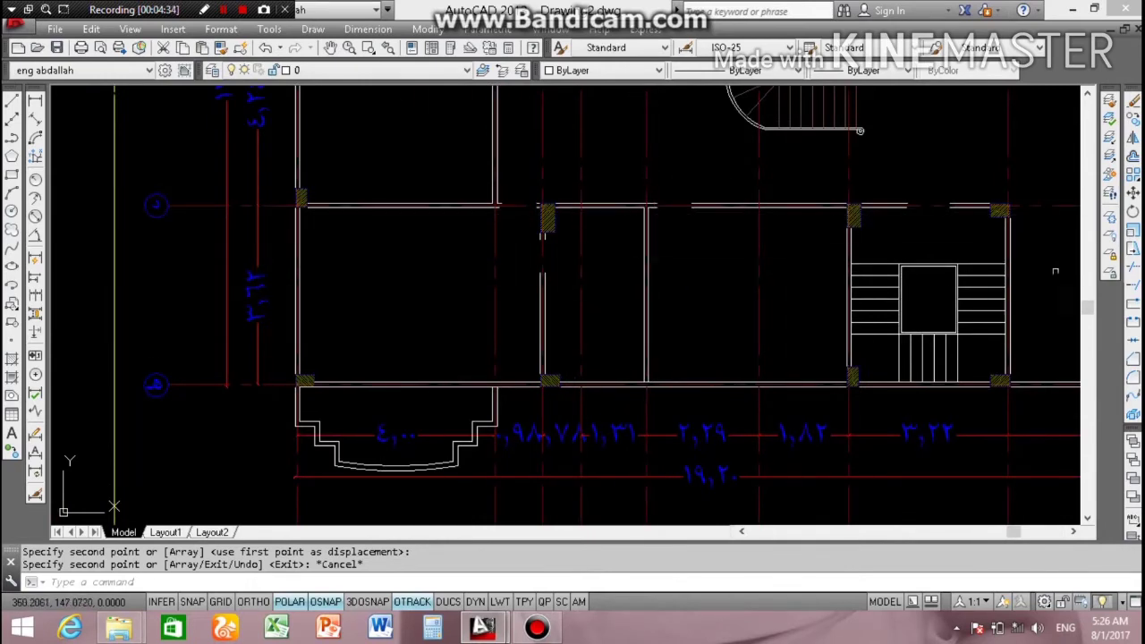
scroll(441, 296, down, 4)
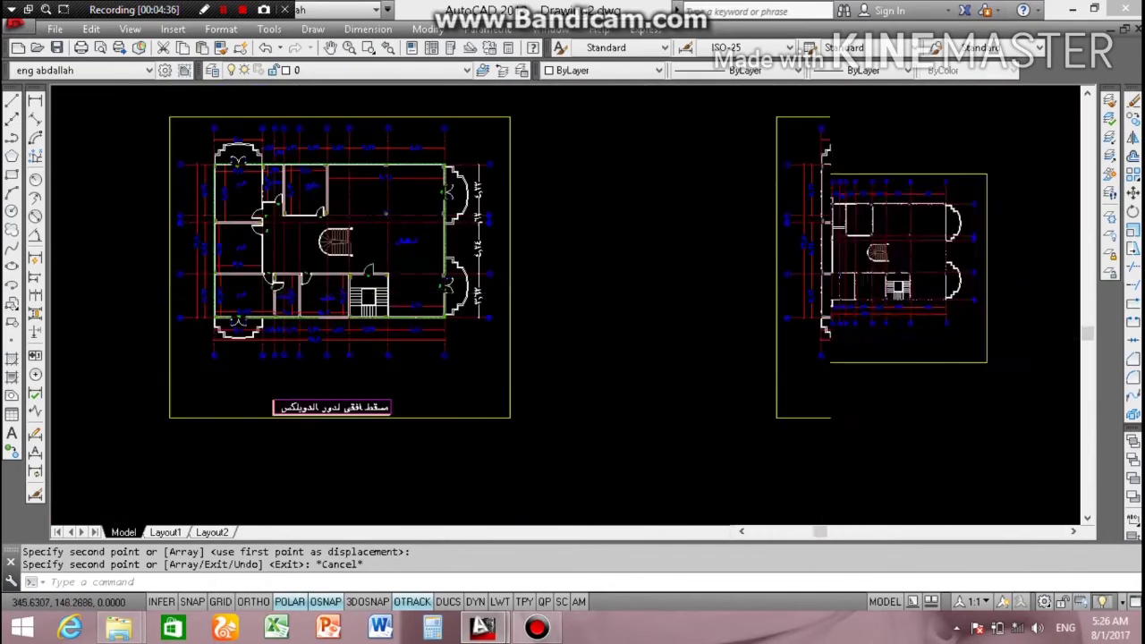
scroll(441, 296, down, 2)
scroll(483, 295, up, 2)
scroll(271, 331, up, 3)
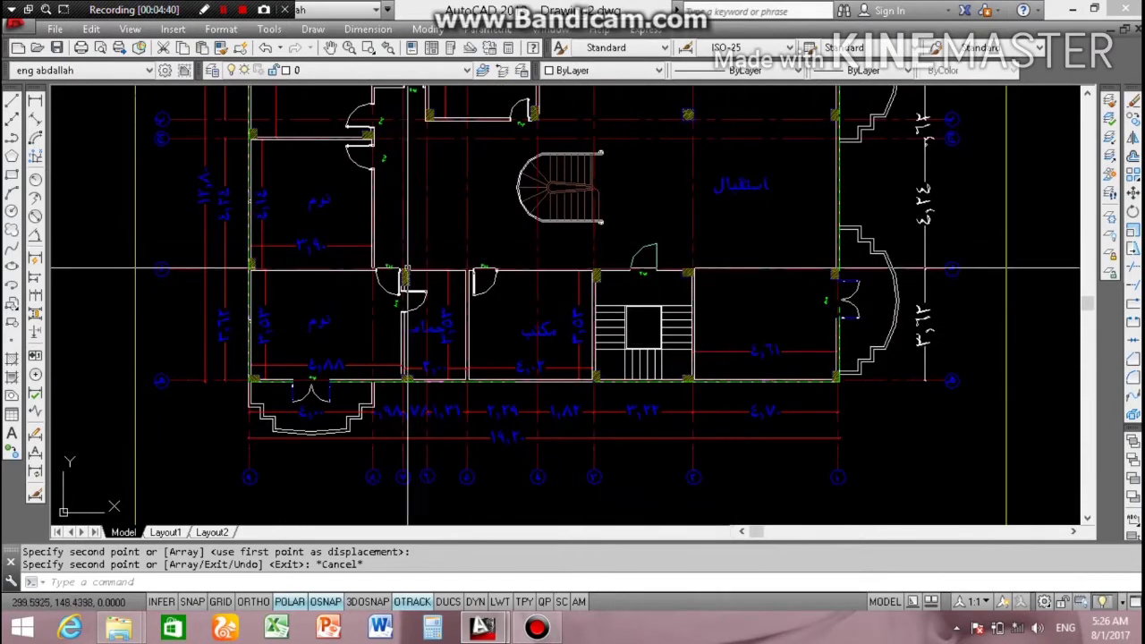
scroll(434, 321, down, 5)
scroll(460, 210, up, 1)
scroll(460, 225, up, 3)
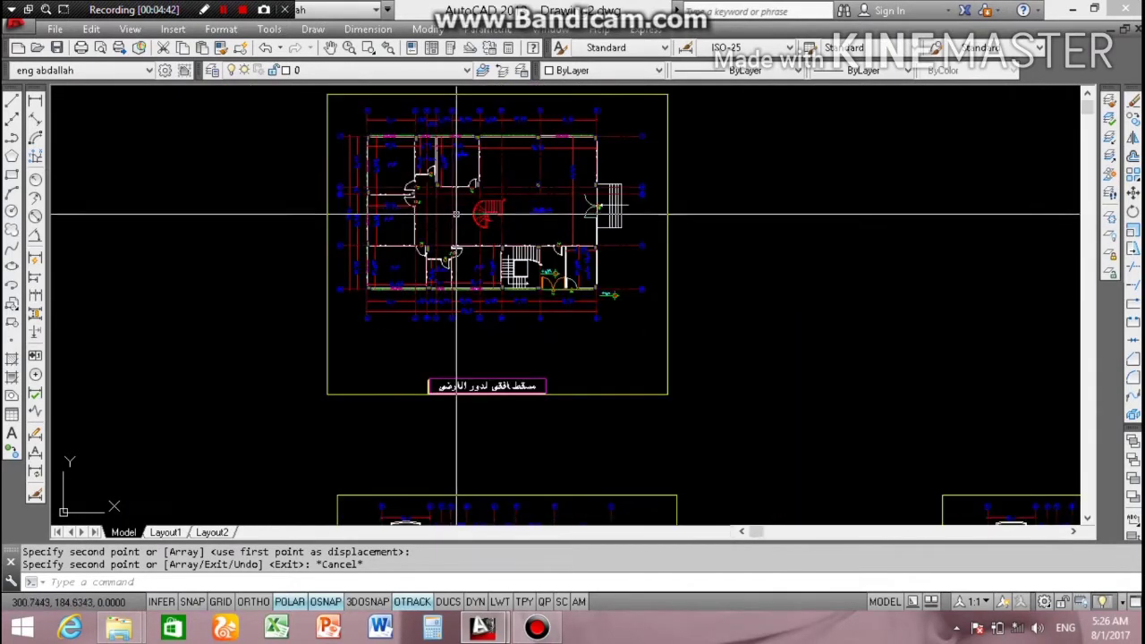
scroll(461, 224, up, 2)
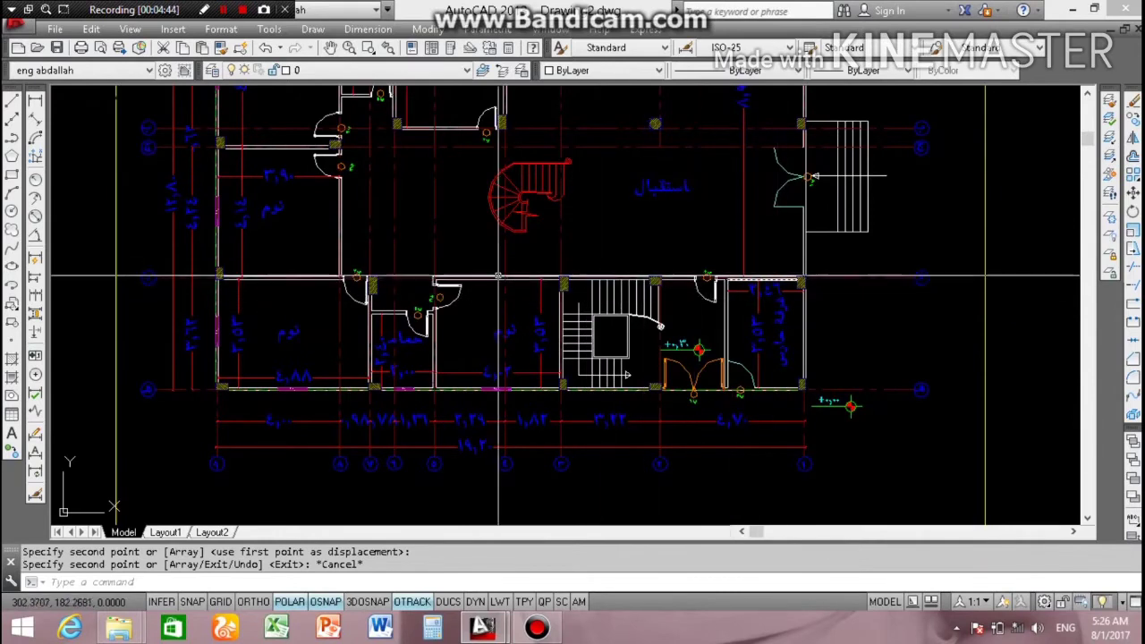
Step: Stretch the horizontal wall line's end onto the adjacent wall corner
scroll(778, 308, down, 3)
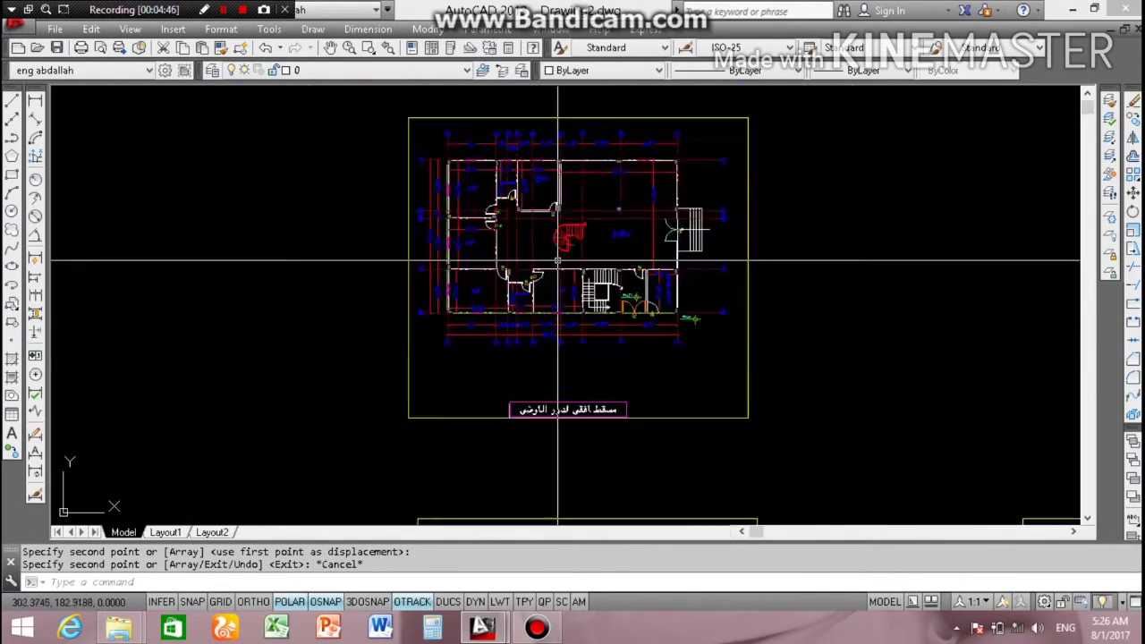
scroll(524, 307, down, 2)
scroll(629, 383, up, 3)
scroll(469, 394, up, 1)
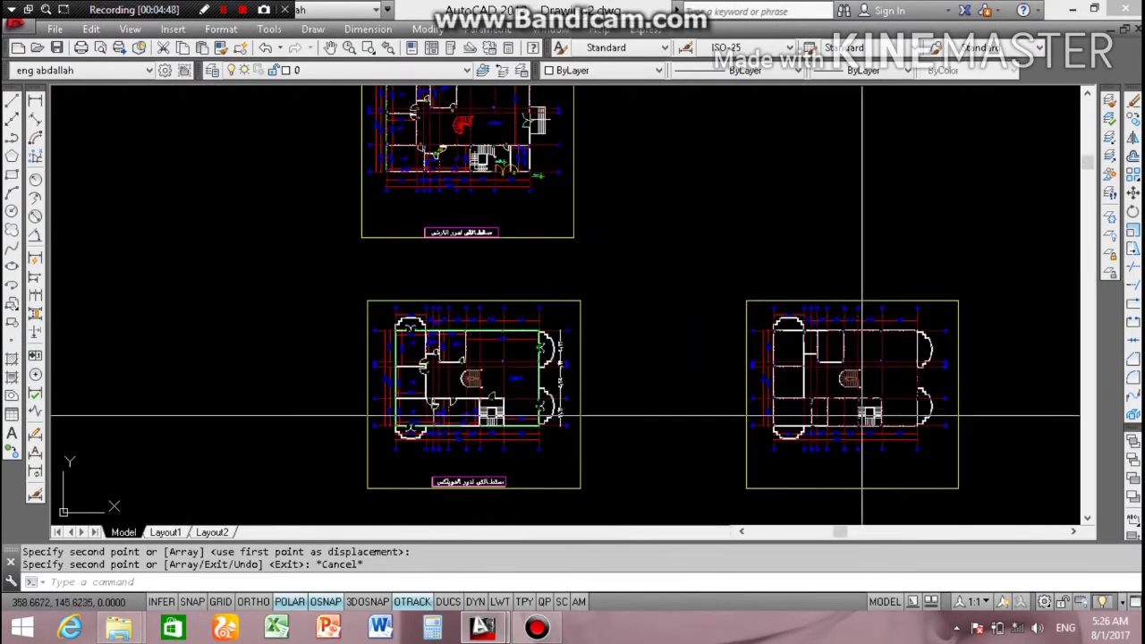
scroll(868, 395, up, 3)
scroll(680, 389, up, 2)
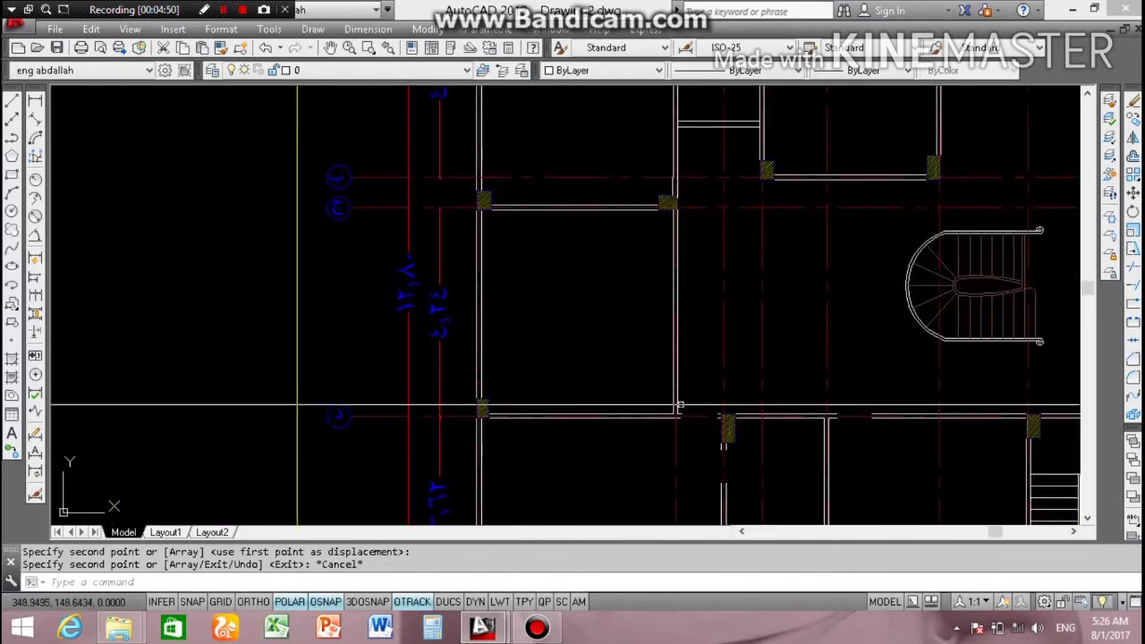
scroll(680, 394, up, 3)
scroll(632, 422, up, 1)
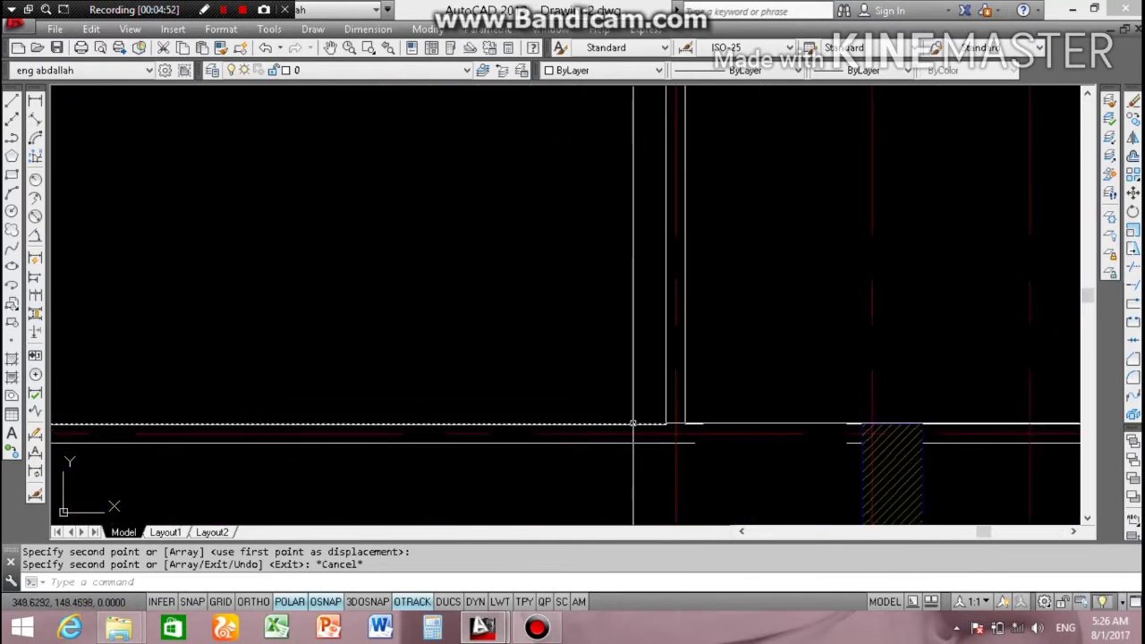
click(631, 423)
click(665, 423)
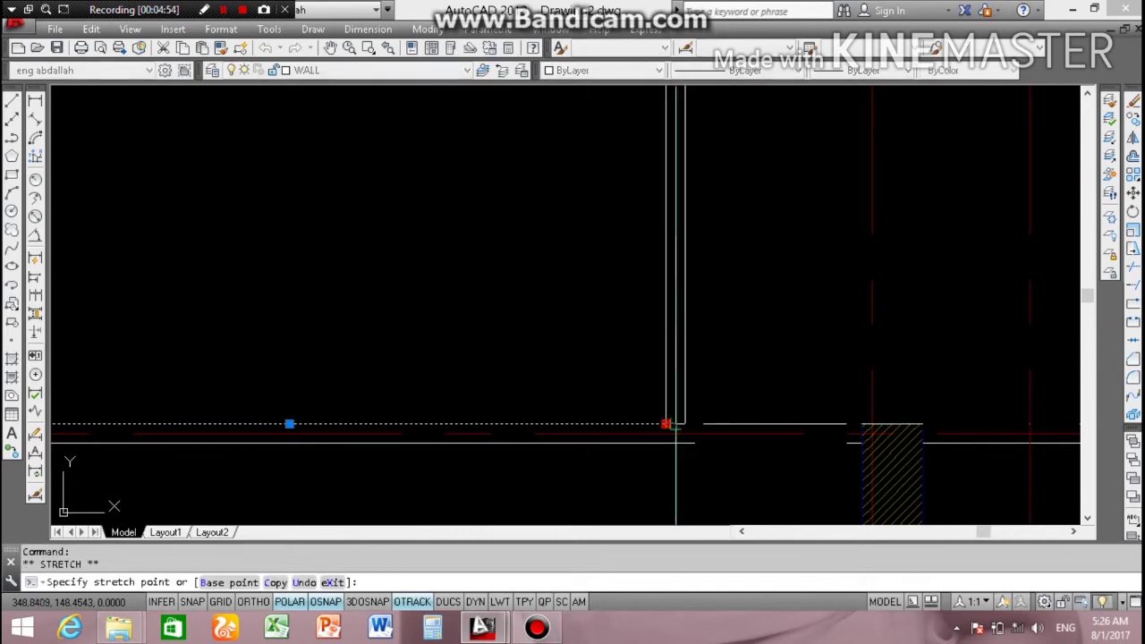
click(640, 438)
key(Escape)
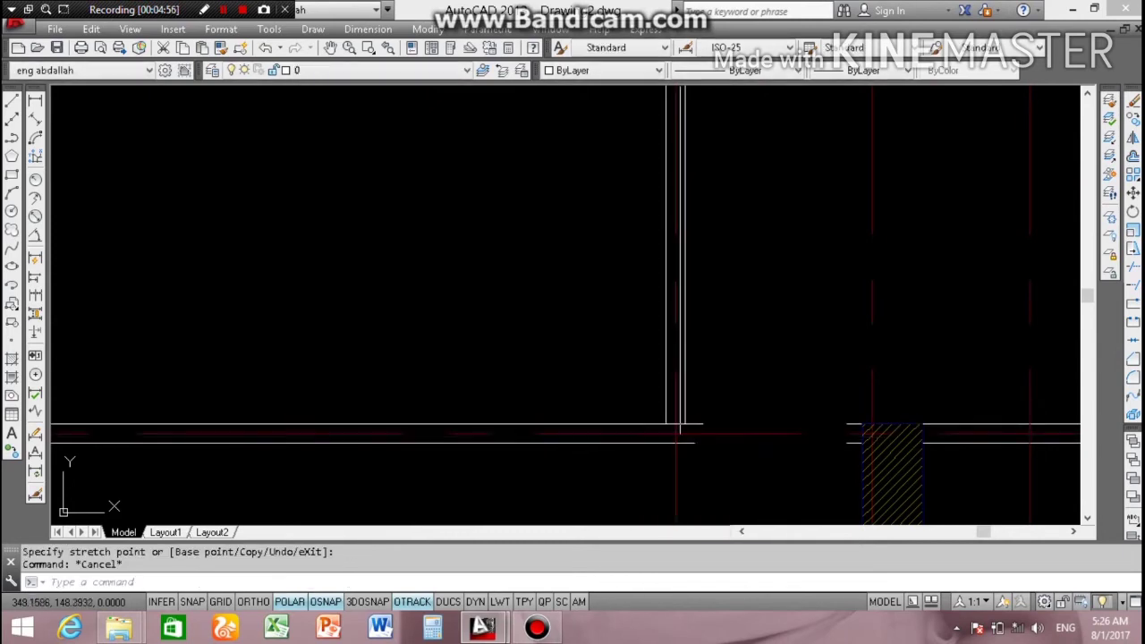
Step: Run EXTEND (X) and extend the short horizontal wall line to the next wall
text(ex)
key(Return)
key(Return)
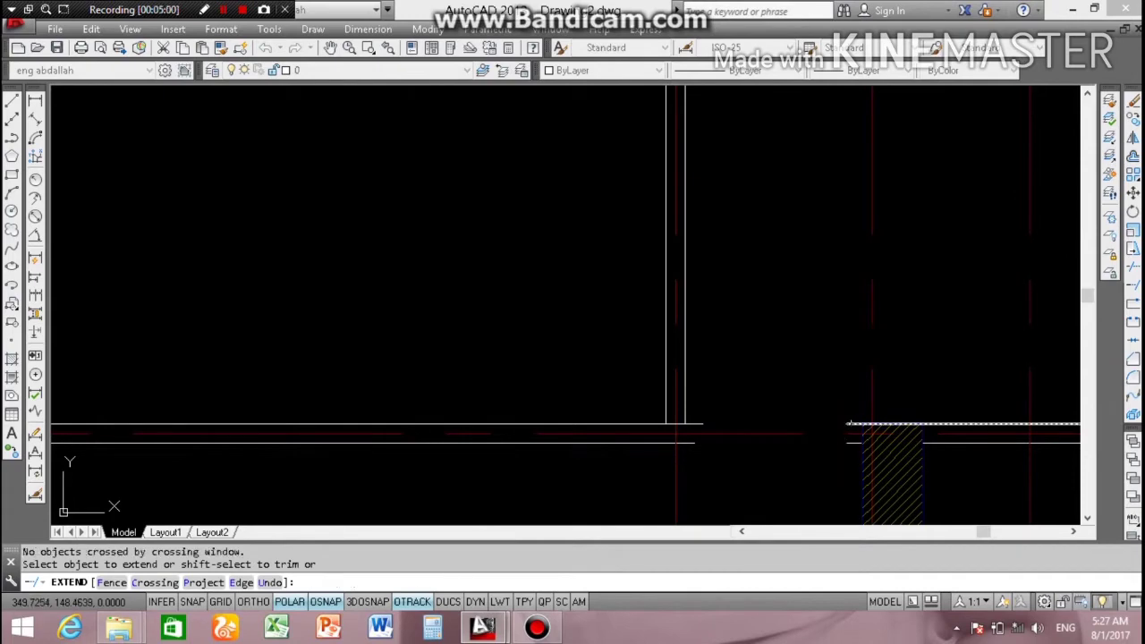
scroll(785, 430, down, 3)
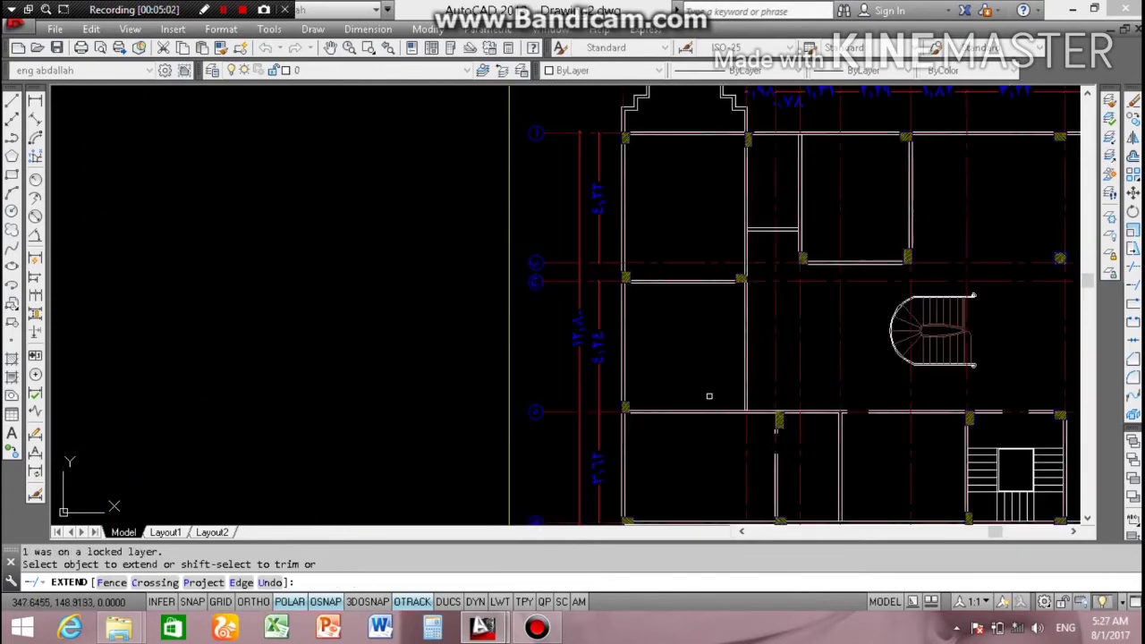
scroll(840, 411, up, 3)
scroll(824, 429, up, 1)
click(742, 429)
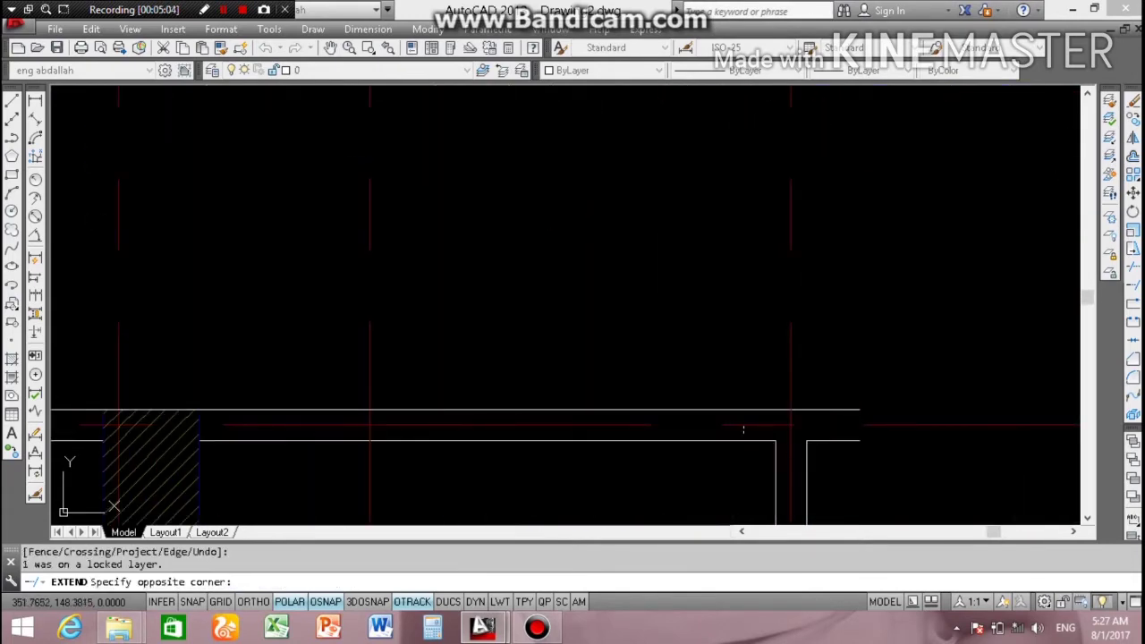
click(750, 460)
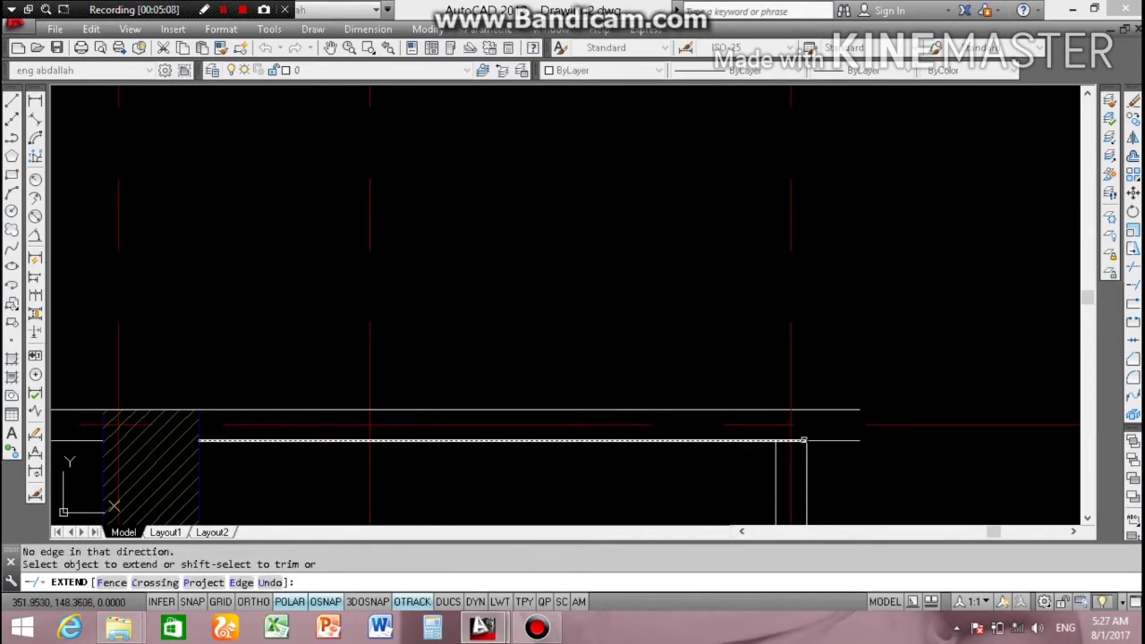
Step: Crossing-select another group of short wall ends to extend them to the boundaries
scroll(763, 441, down, 4)
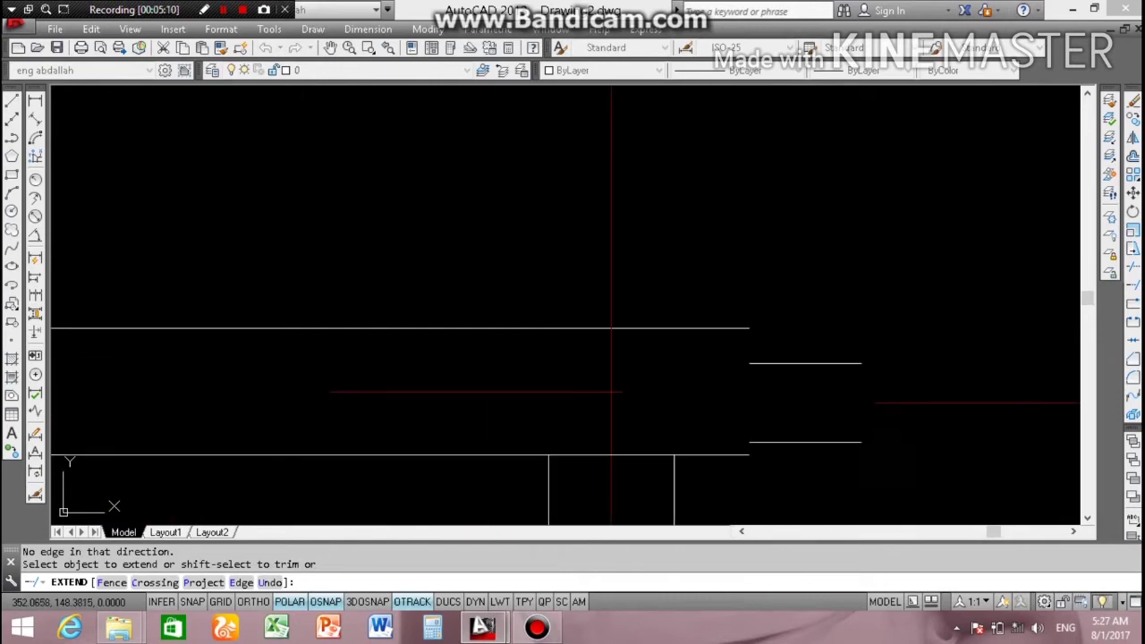
scroll(754, 382, up, 1)
scroll(701, 387, up, 2)
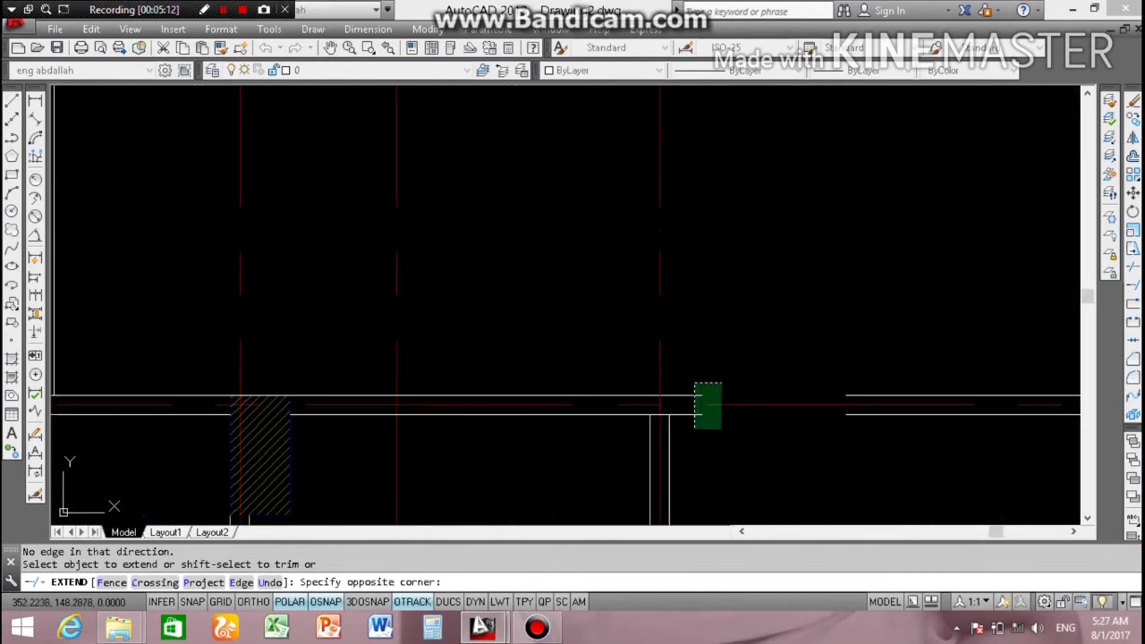
scroll(885, 442, down, 3)
scroll(805, 402, down, 1)
scroll(712, 356, up, 3)
click(712, 356)
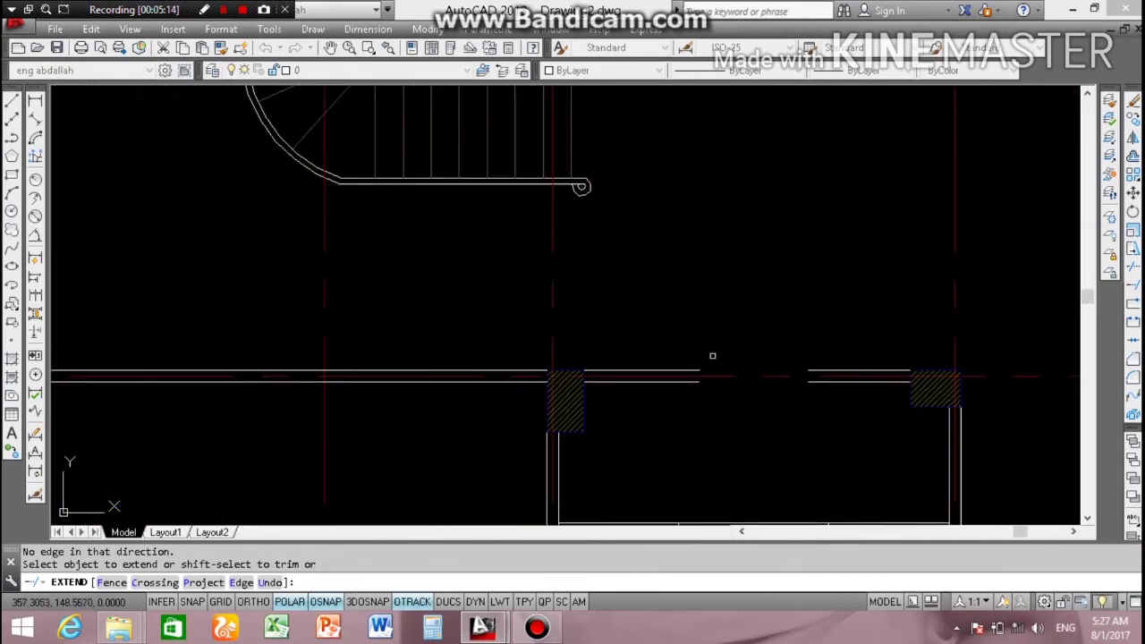
click(830, 424)
scroll(680, 356, down, 5)
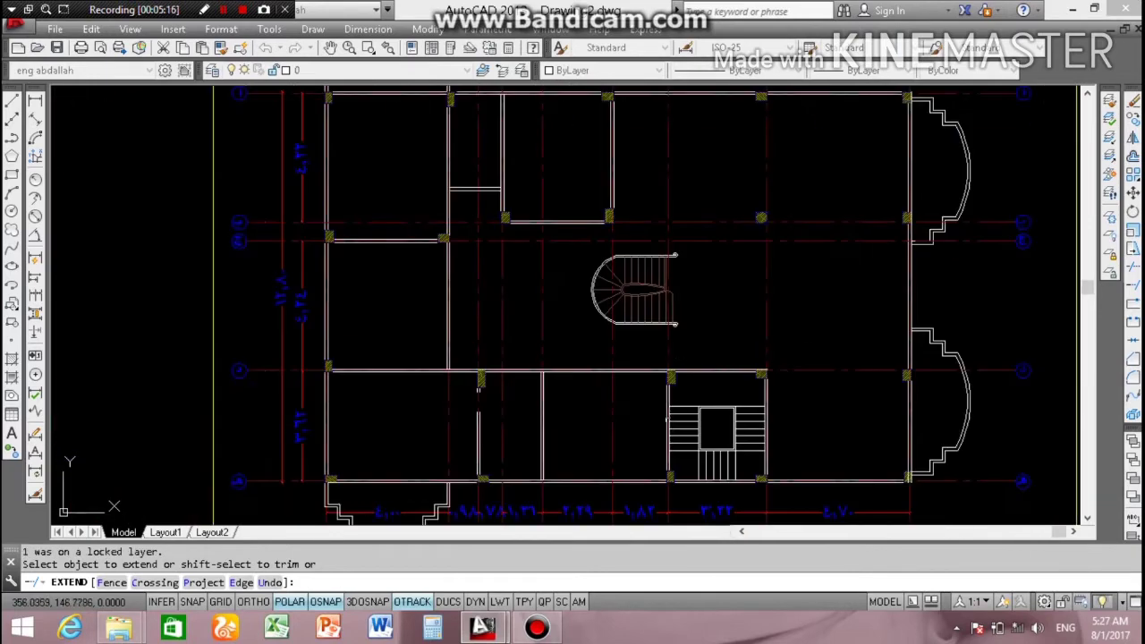
scroll(505, 432, up, 2)
scroll(504, 432, up, 2)
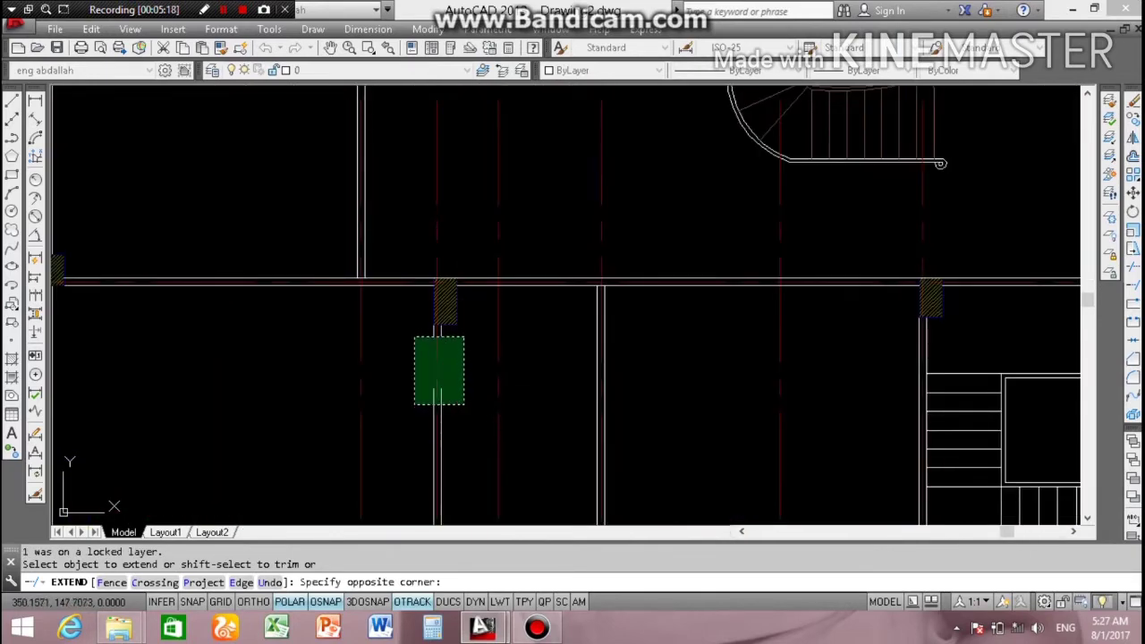
scroll(372, 364, down, 5)
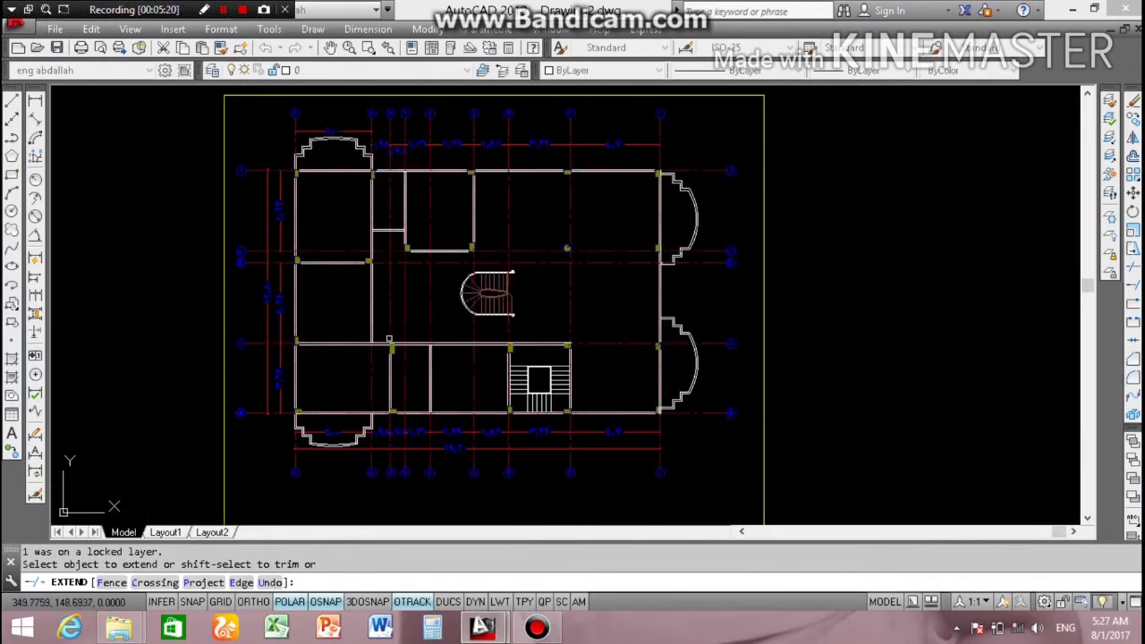
Step: Cancel the extend command and crossing-select the upper-left bay window's inner line at the arch corner
key(Escape)
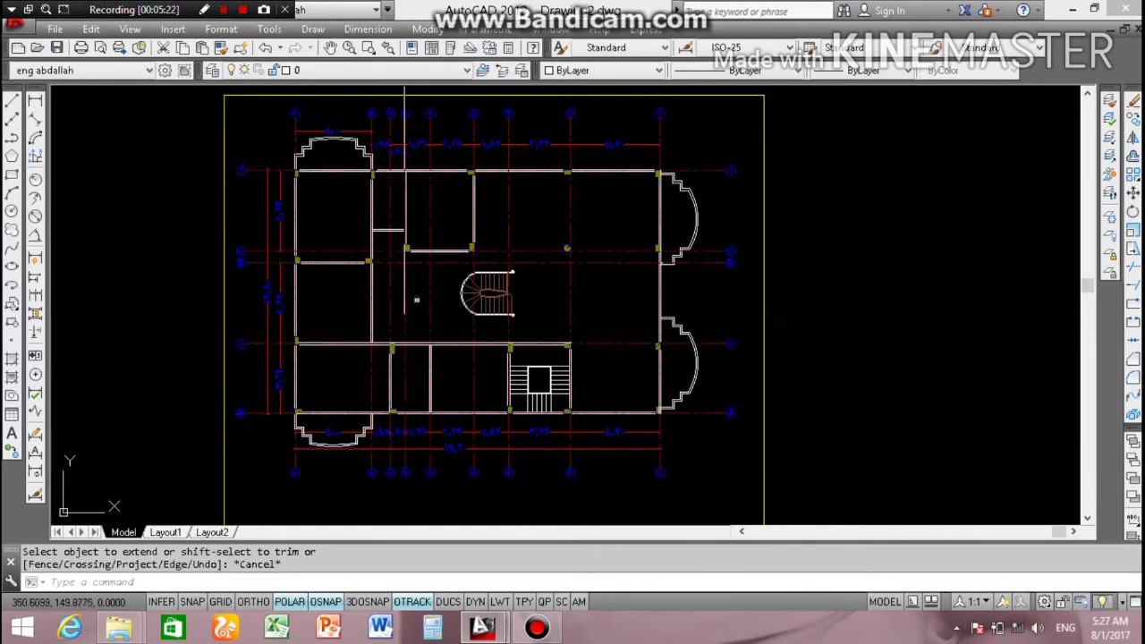
scroll(413, 314, down, 2)
scroll(325, 281, up, 3)
scroll(313, 269, down, 5)
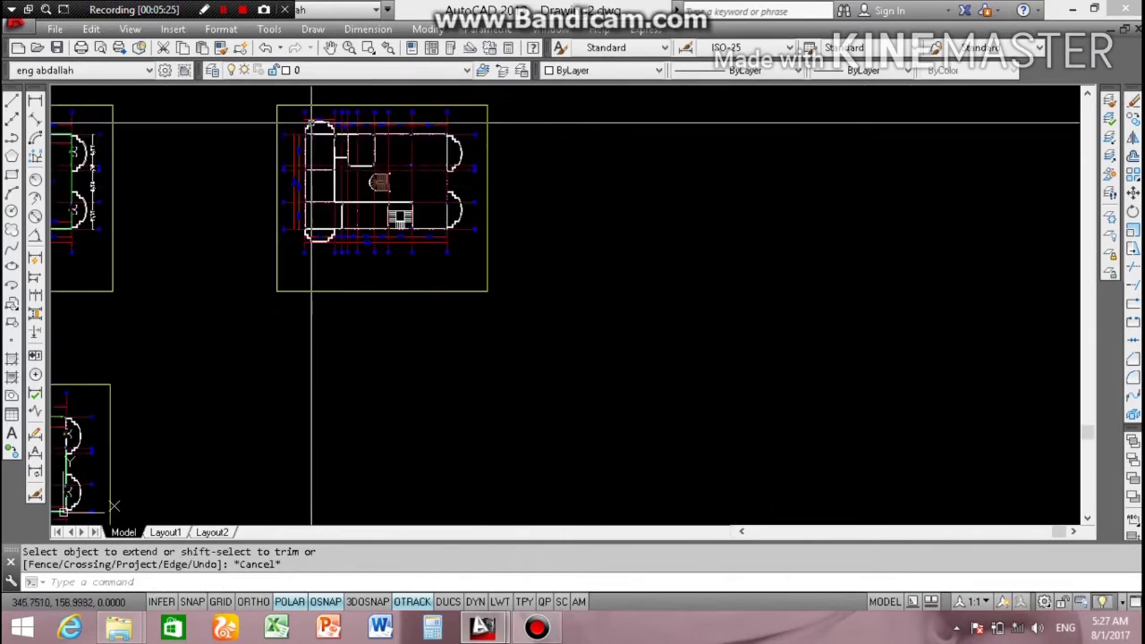
scroll(346, 203, up, 6)
scroll(347, 203, up, 4)
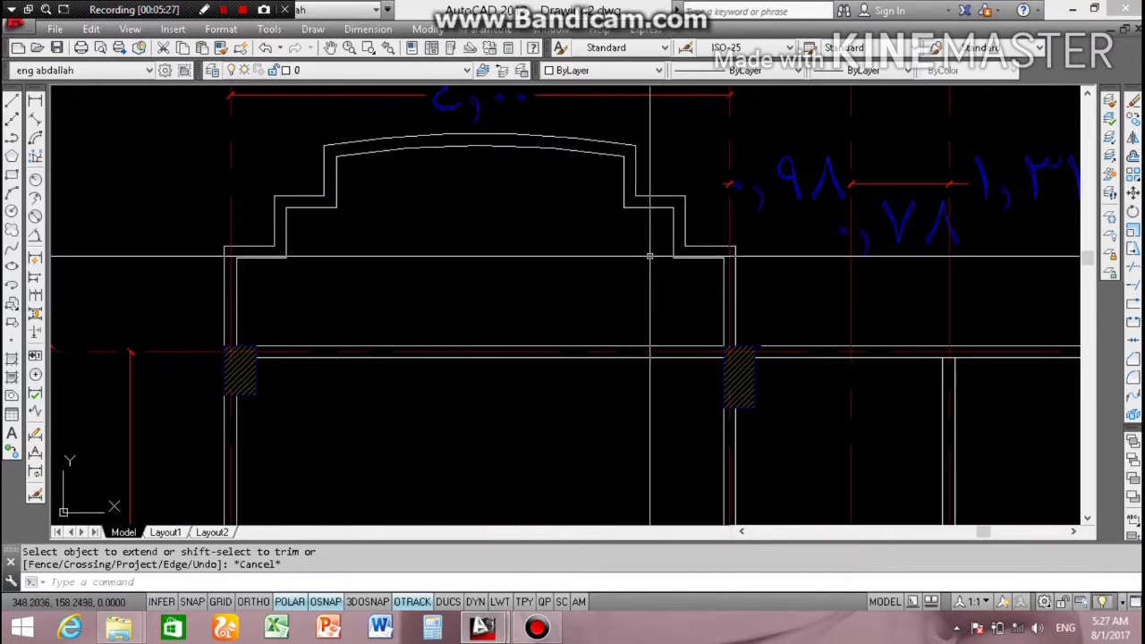
scroll(715, 256, up, 4)
click(737, 255)
click(660, 296)
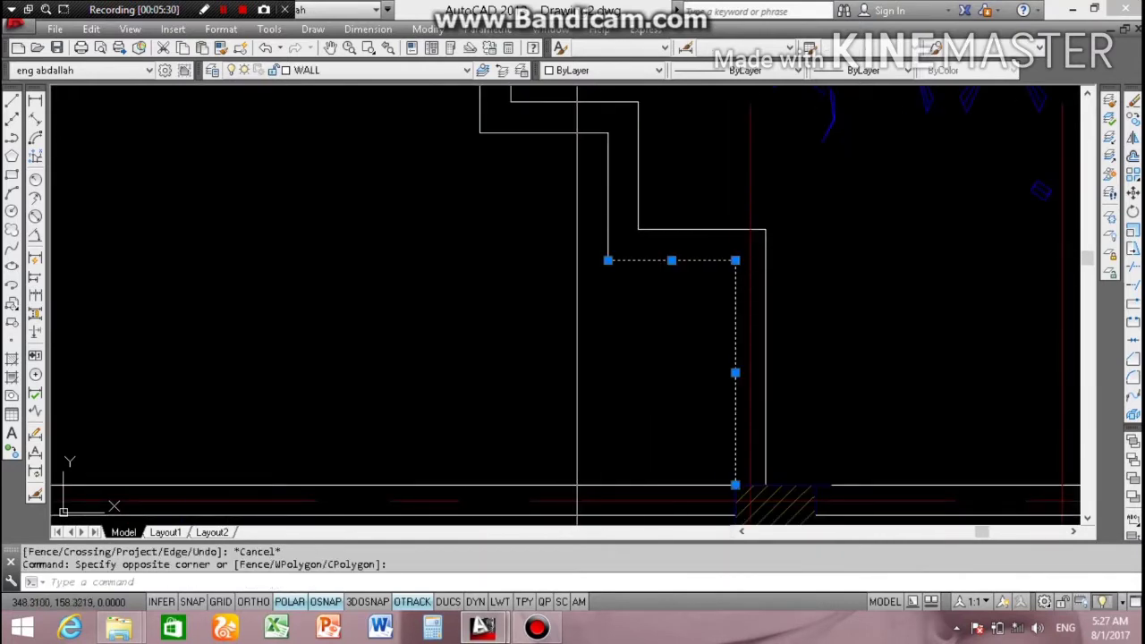
scroll(422, 276, down, 2)
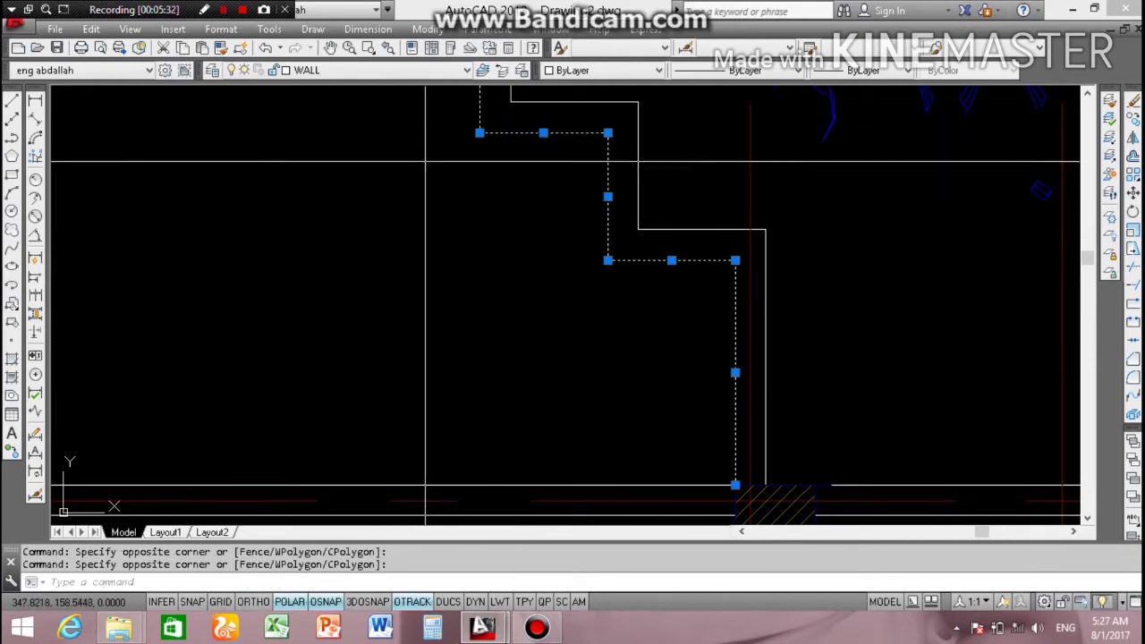
scroll(422, 275, down, 3)
scroll(422, 276, up, 4)
scroll(422, 276, up, 2)
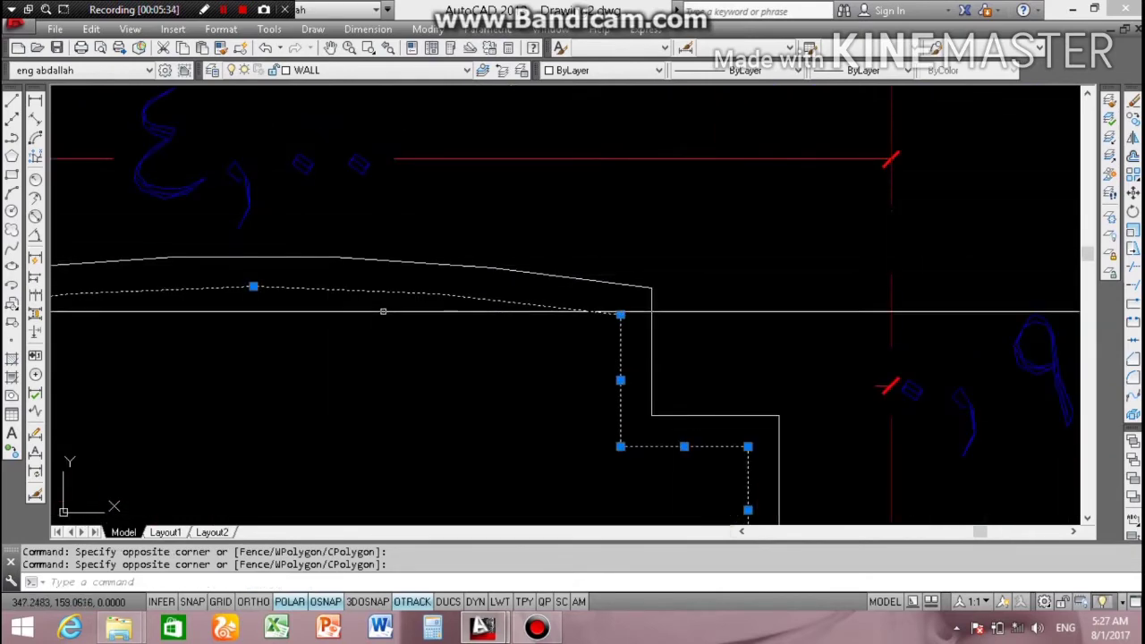
scroll(644, 286, down, 3)
scroll(466, 296, up, 2)
scroll(466, 296, up, 2)
Step: Add the arch's remaining inner step and curve segments and erase all 11 selected objects
click(466, 296)
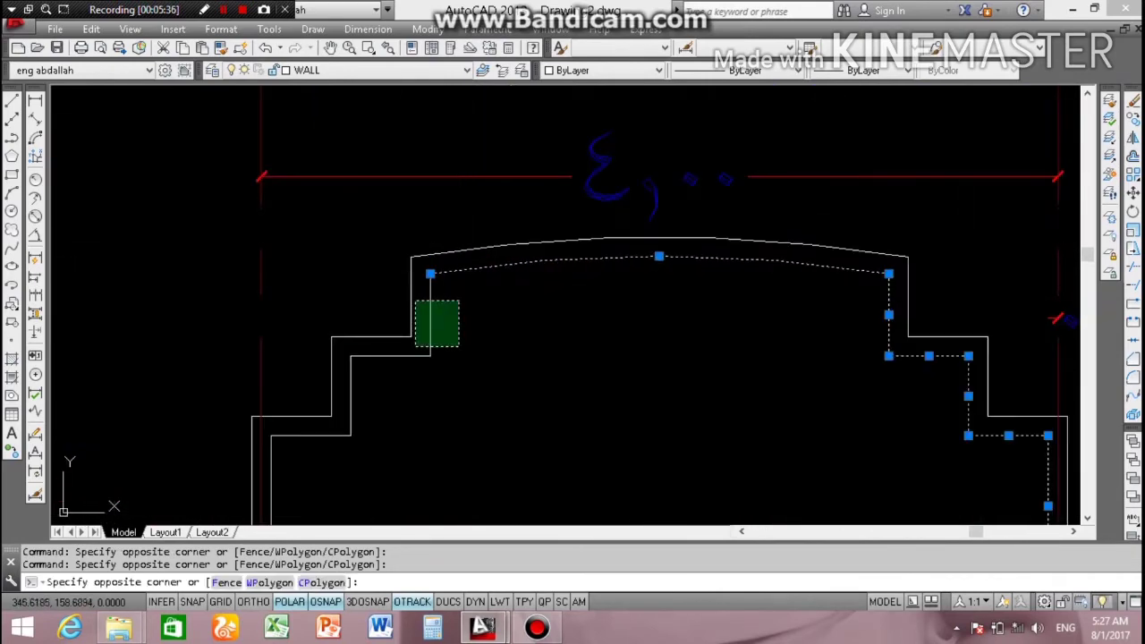
click(414, 347)
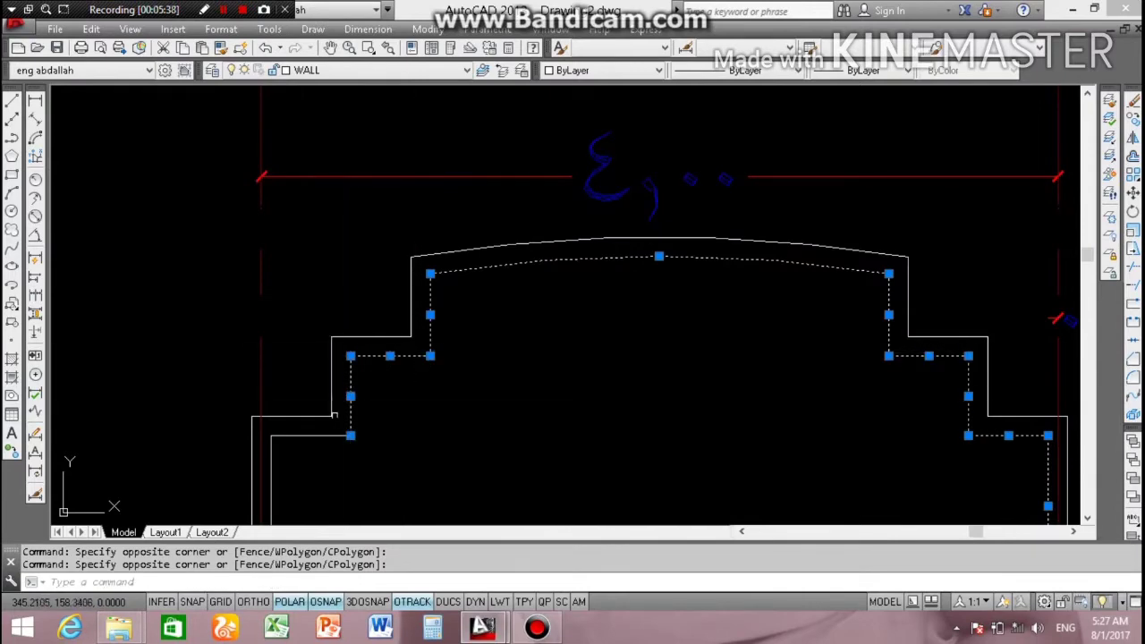
click(271, 451)
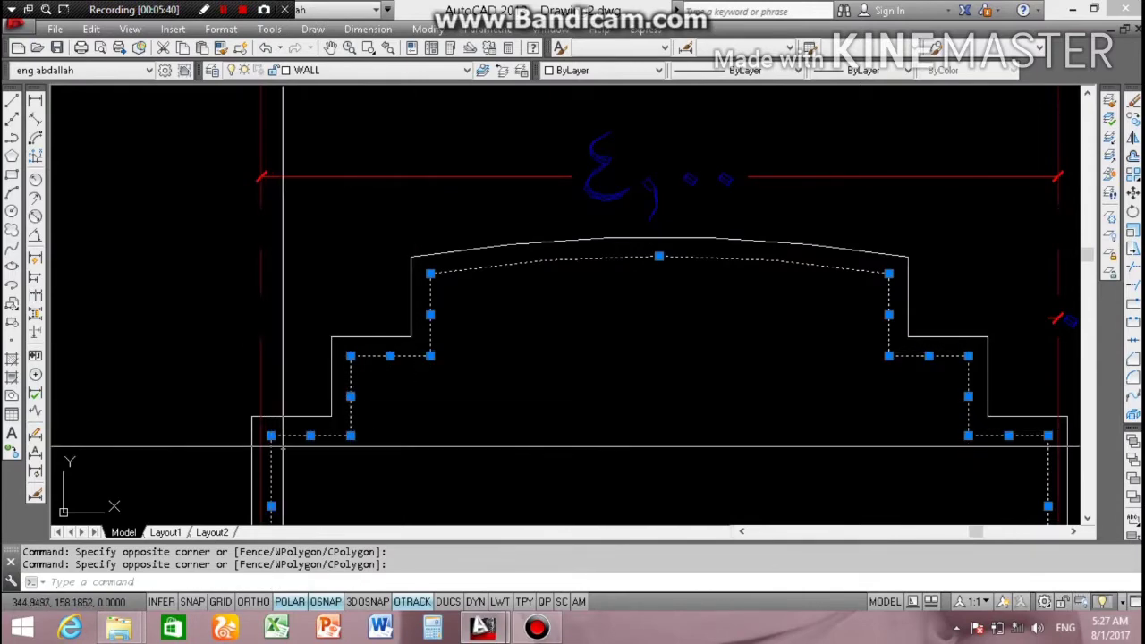
scroll(271, 452, down, 3)
scroll(431, 327, up, 4)
scroll(431, 327, up, 5)
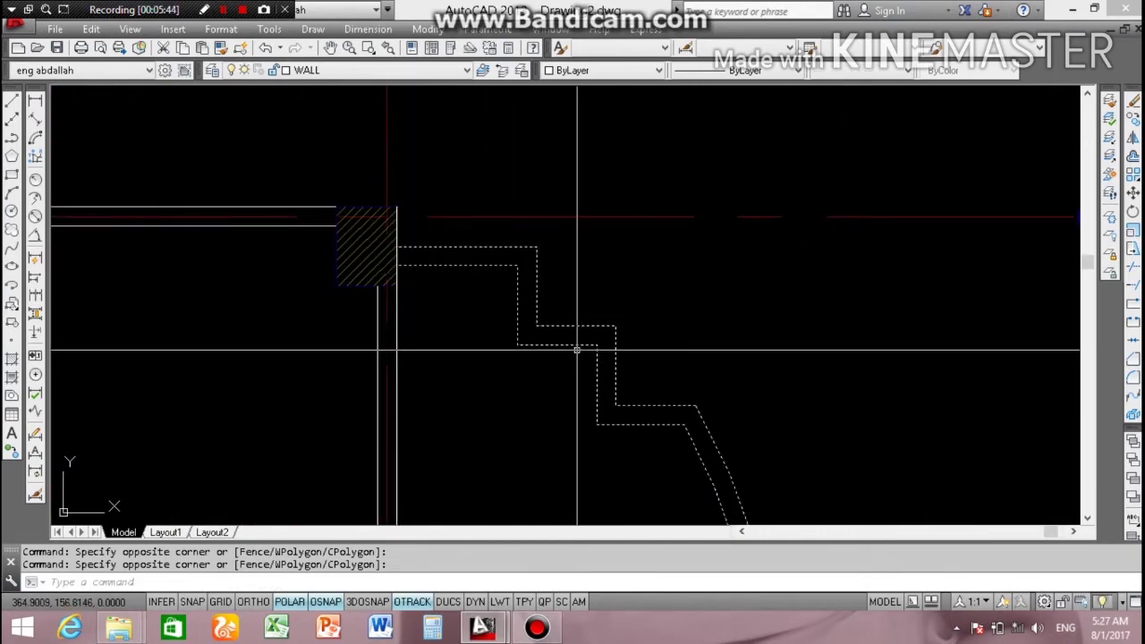
scroll(577, 349, down, 3)
scroll(577, 348, down, 3)
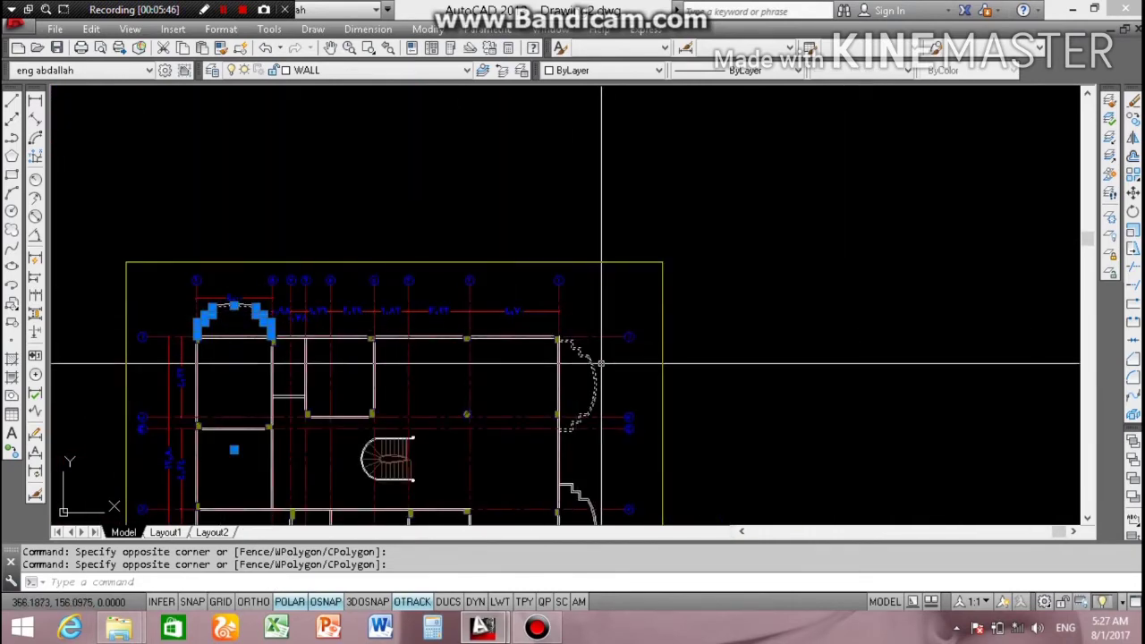
scroll(654, 357, up, 4)
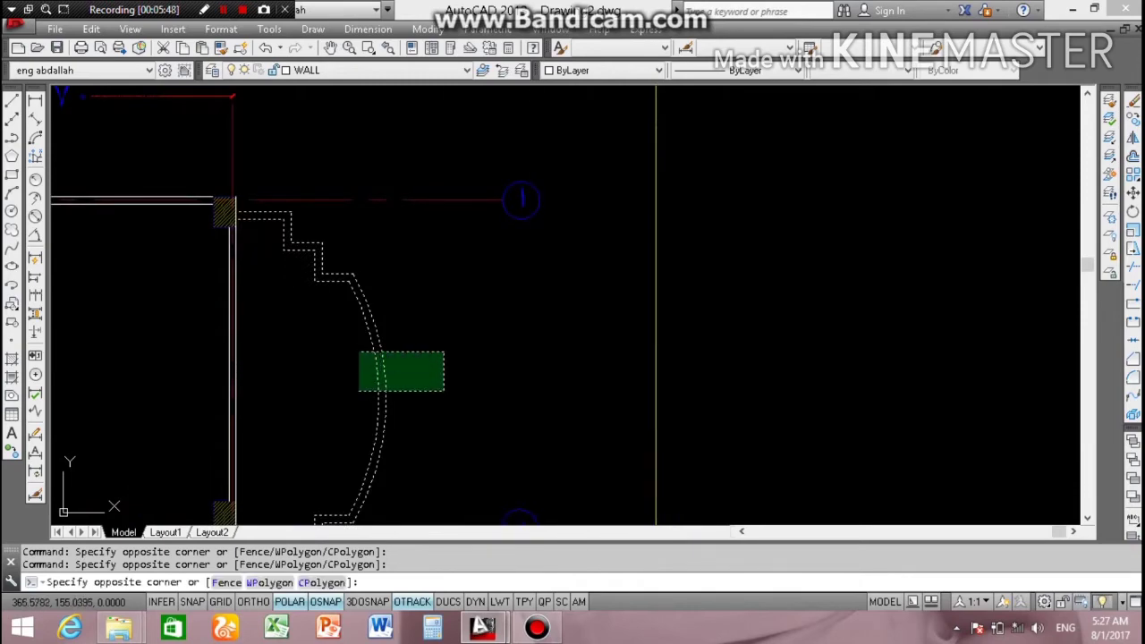
click(359, 352)
scroll(396, 268, down, 4)
scroll(355, 255, up, 5)
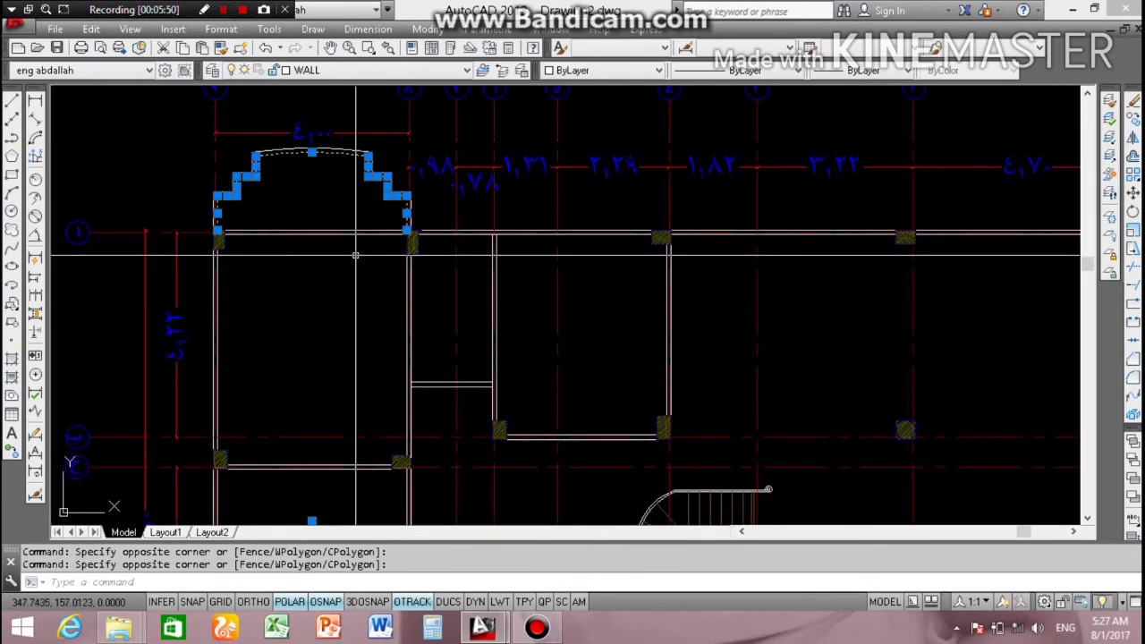
key(Delete)
scroll(355, 255, down, 4)
scroll(626, 268, down, 3)
scroll(554, 236, up, 6)
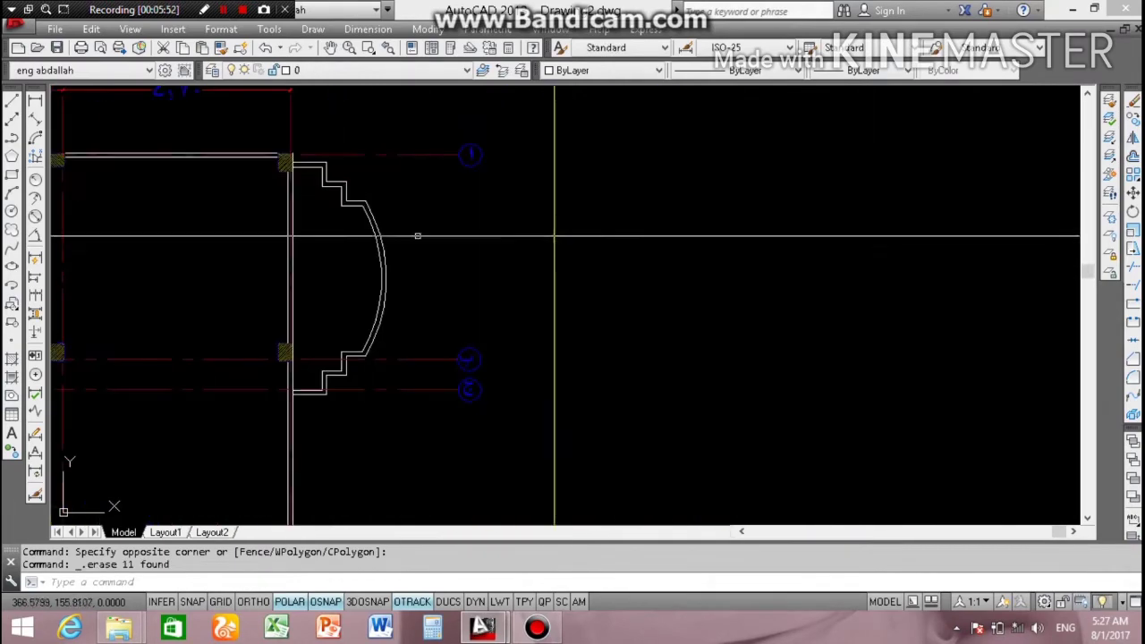
Step: Explode the first plan's right bay window and erase its inner stepped segments
click(405, 251)
text(x)
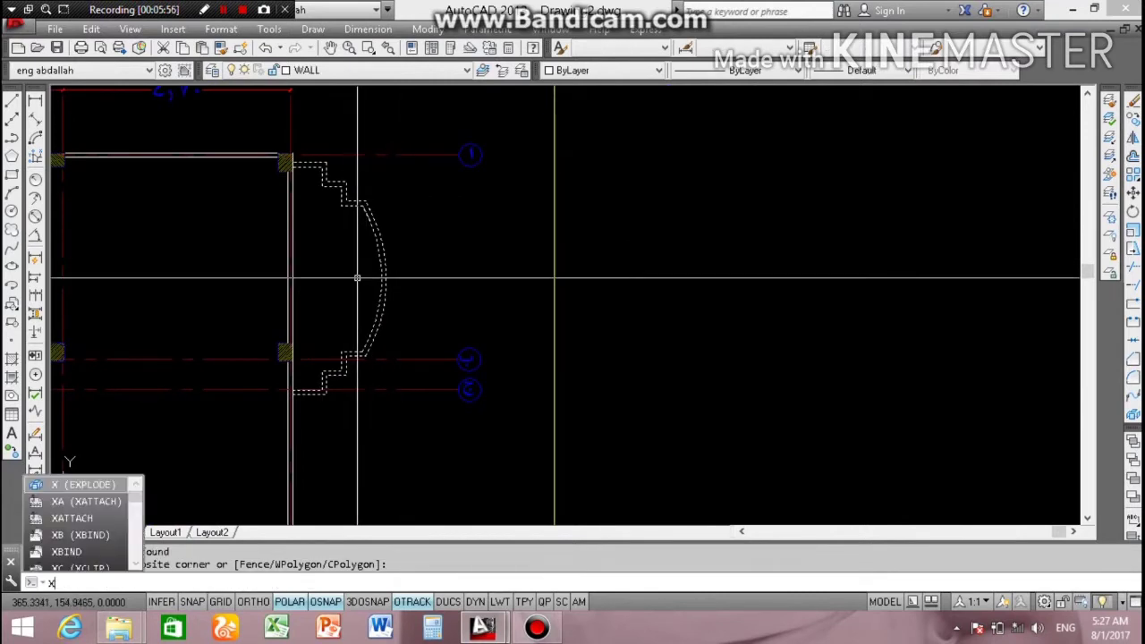
key(Escape)
scroll(336, 193, up, 3)
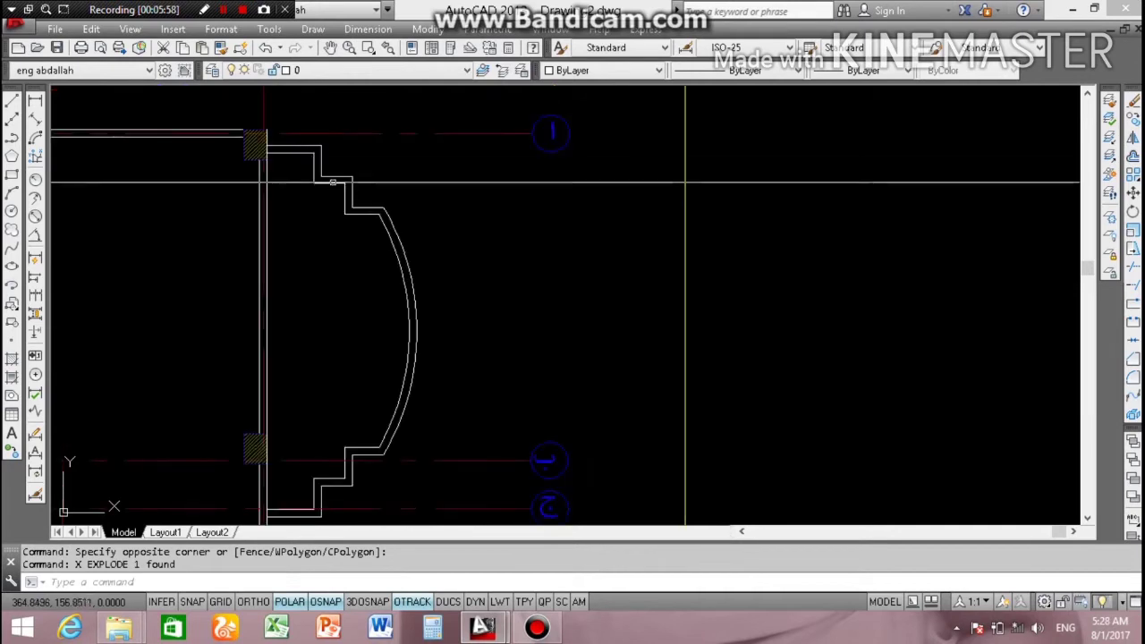
click(308, 190)
scroll(308, 190, up, 2)
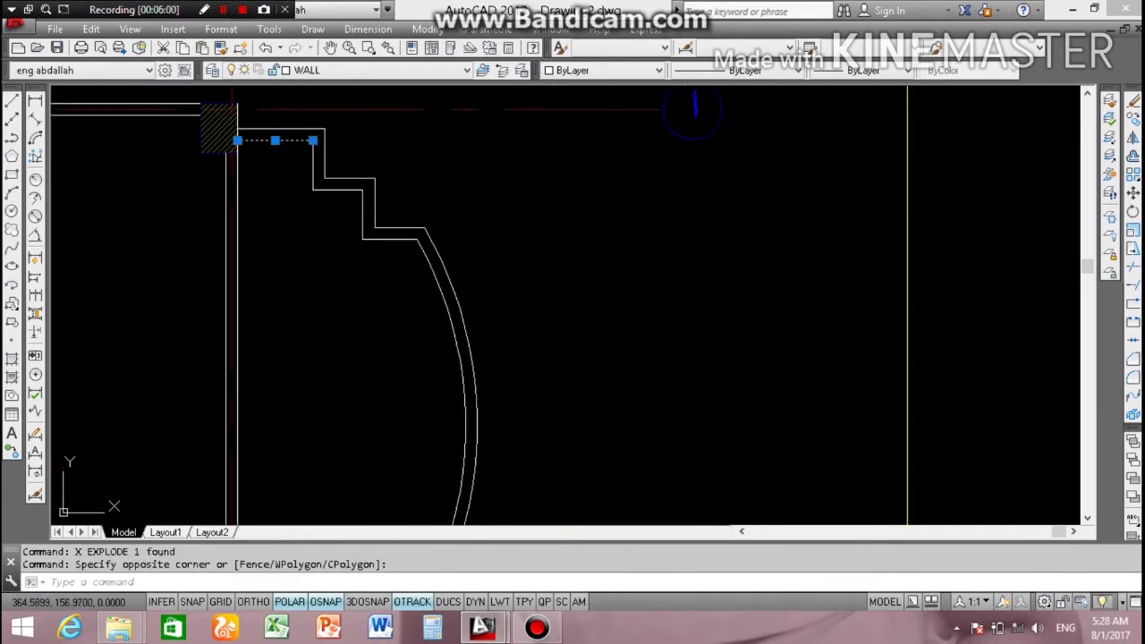
scroll(308, 190, up, 2)
scroll(307, 190, up, 2)
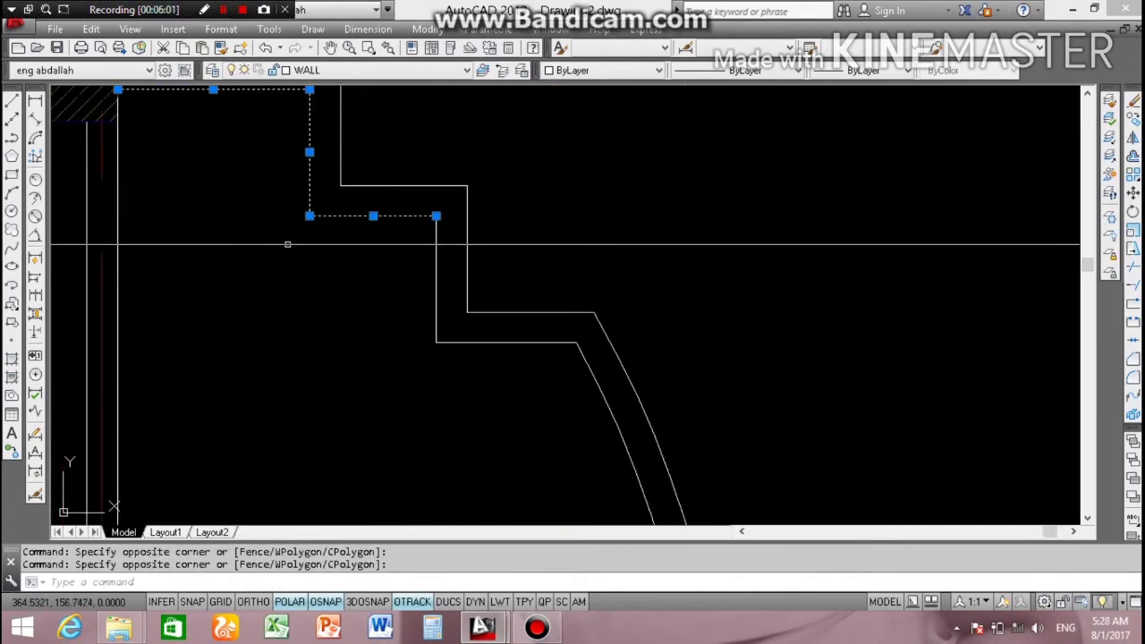
click(438, 282)
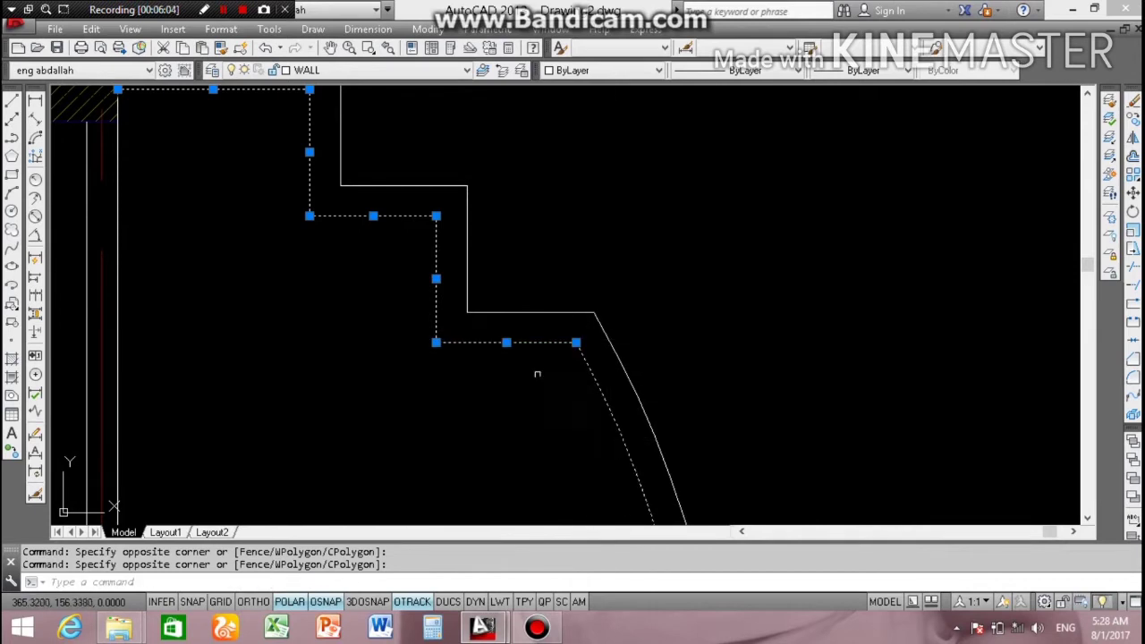
scroll(537, 374, down, 5)
scroll(265, 389, up, 3)
scroll(355, 407, up, 2)
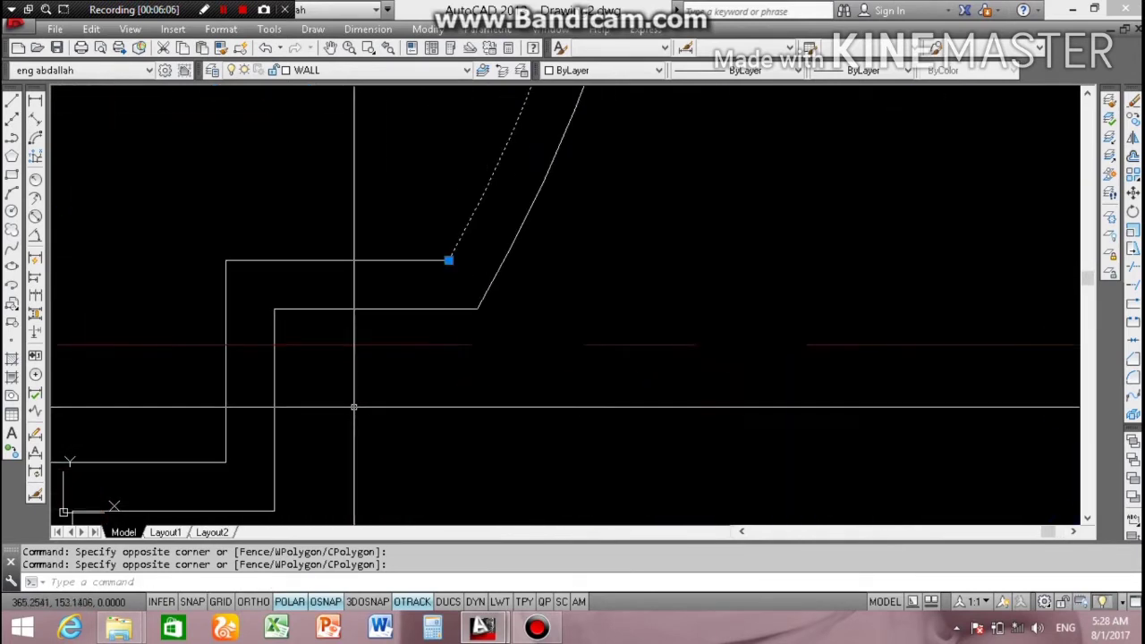
click(226, 286)
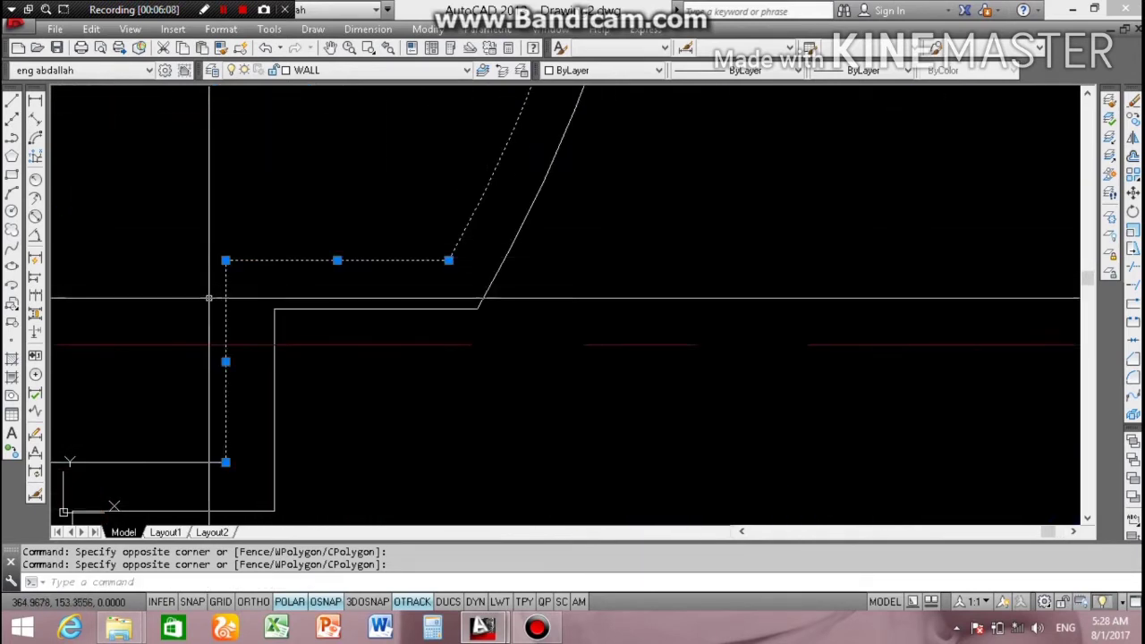
scroll(170, 467, down, 4)
scroll(269, 402, up, 2)
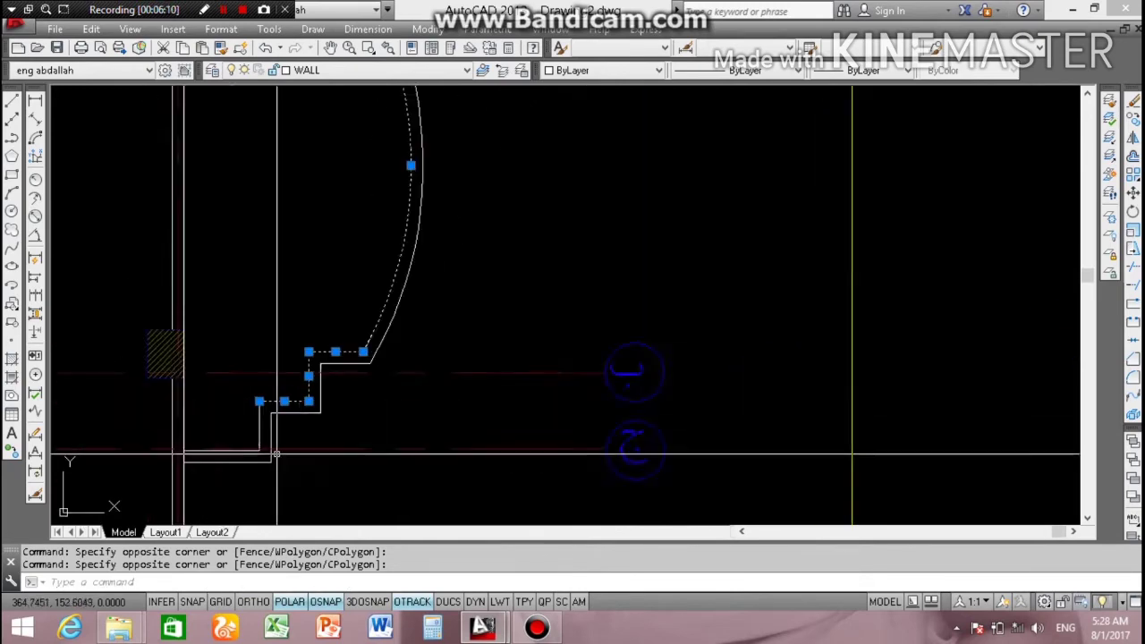
scroll(214, 420, up, 2)
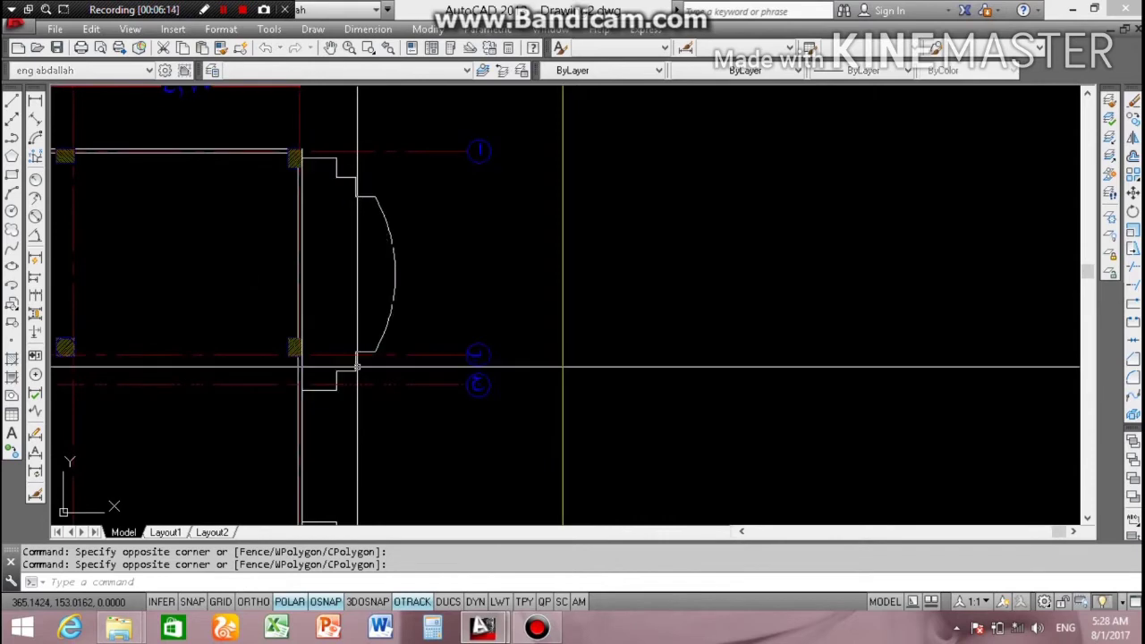
key(Delete)
scroll(277, 340, down, 3)
scroll(277, 340, down, 2)
scroll(771, 389, up, 5)
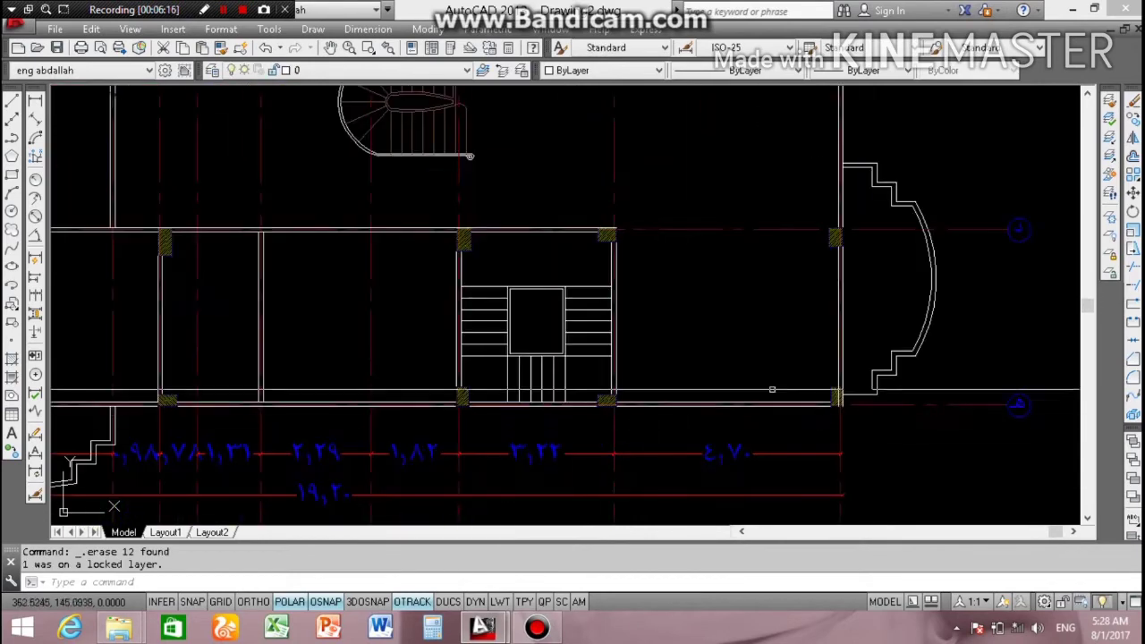
Step: Explode the other floor plan's right bay window polyline into separate segments
click(978, 292)
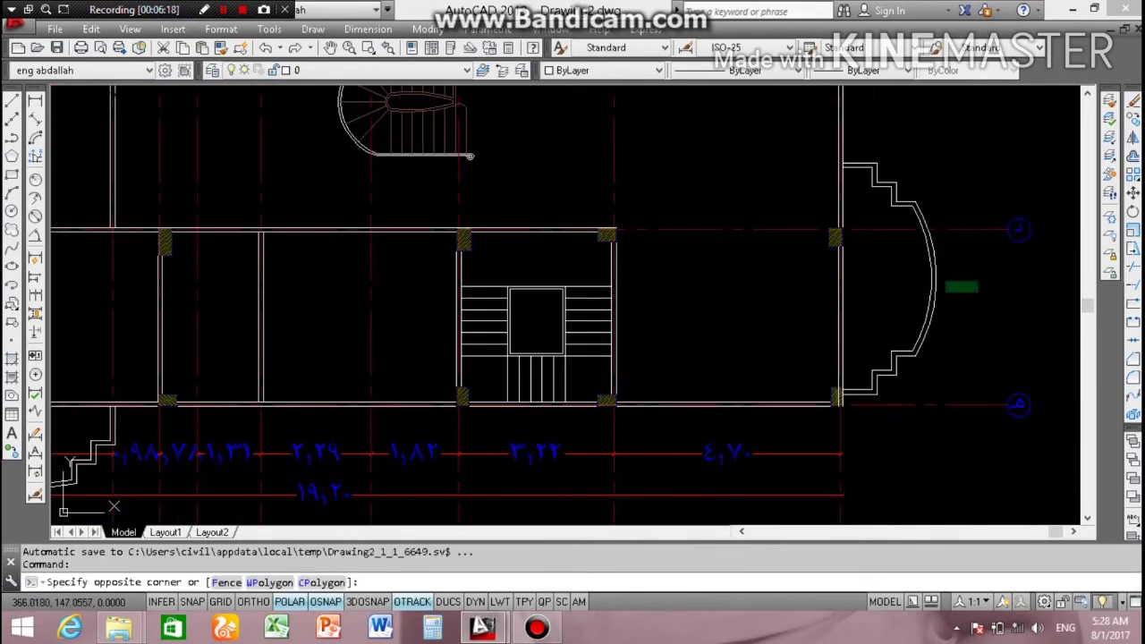
click(946, 283)
scroll(953, 284, down, 3)
scroll(966, 291, up, 6)
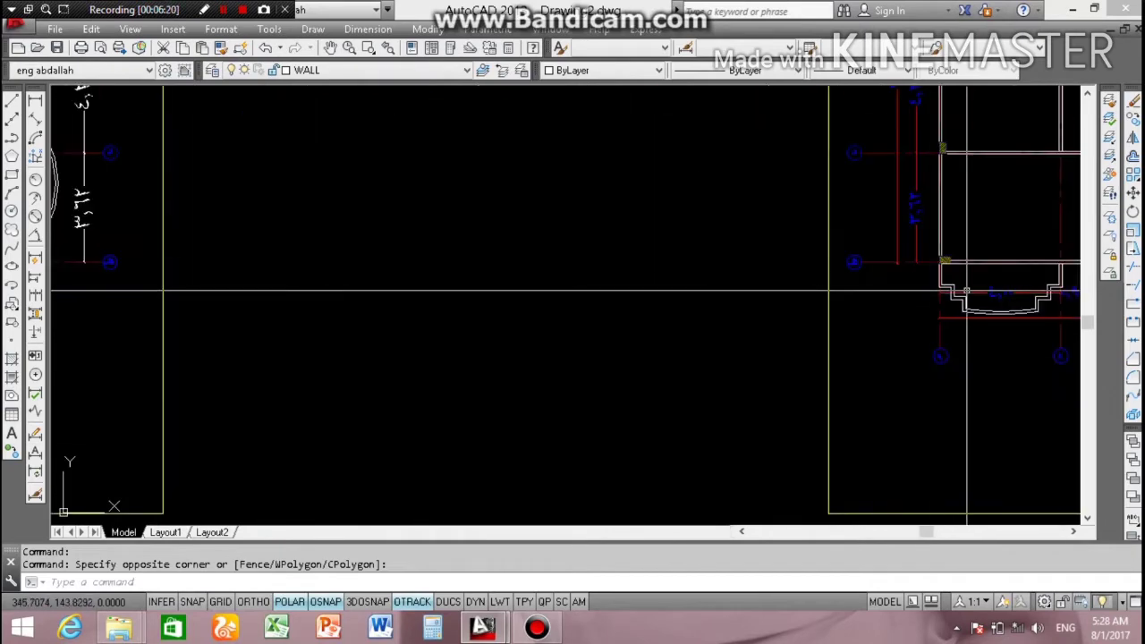
scroll(966, 295, up, 4)
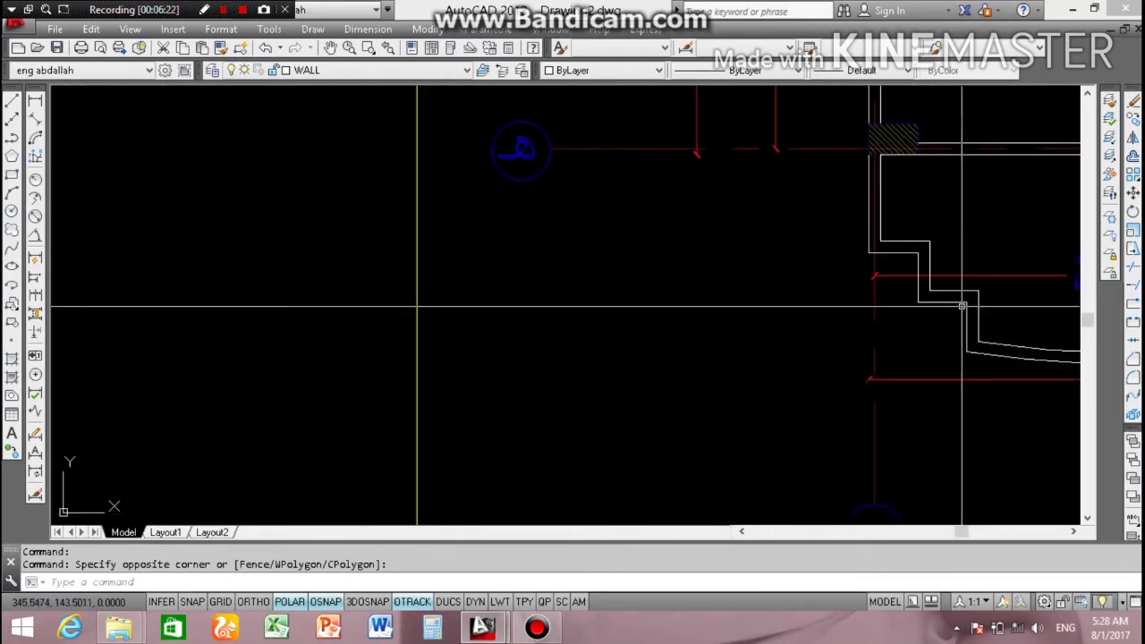
scroll(961, 306, down, 5)
scroll(402, 269, up, 3)
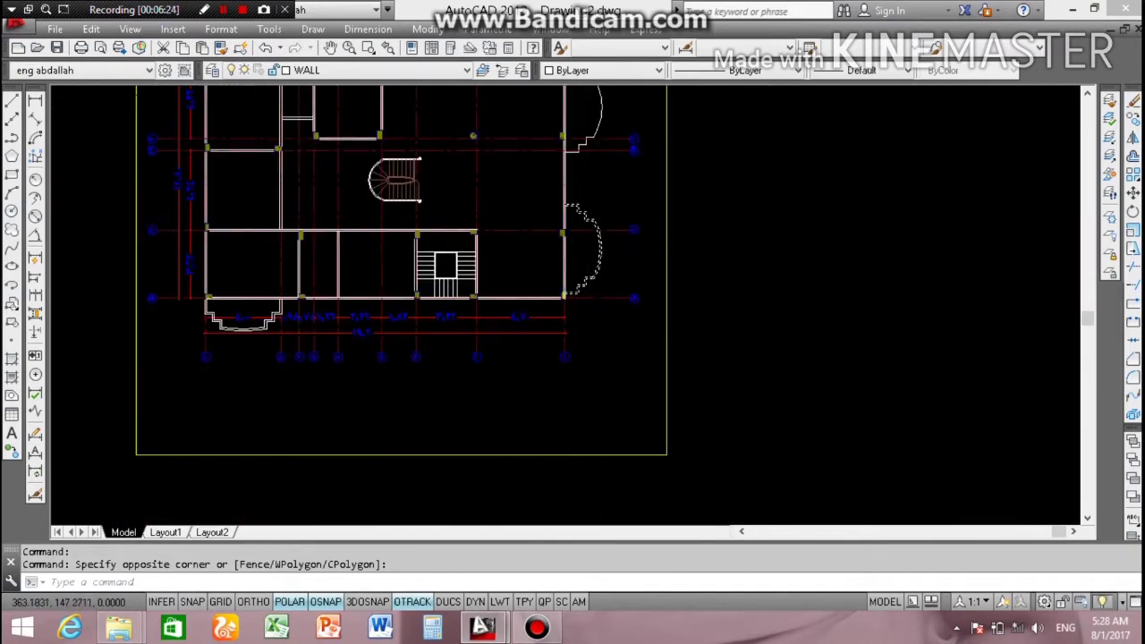
scroll(552, 252, up, 2)
text(x)
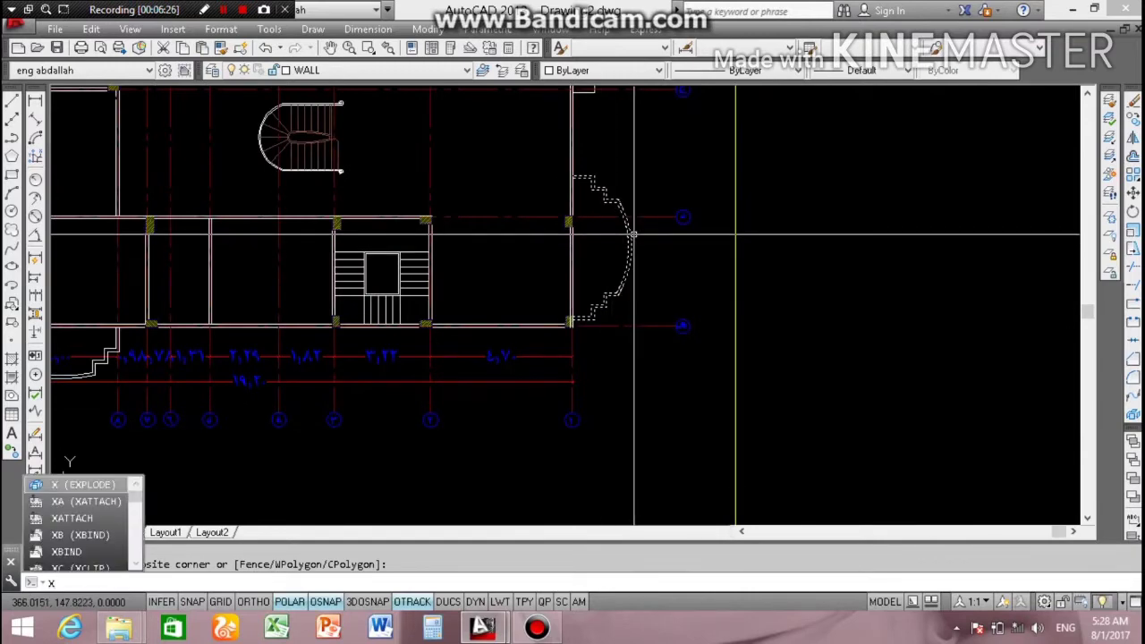
key(Return)
scroll(603, 218, up, 2)
scroll(583, 156, up, 2)
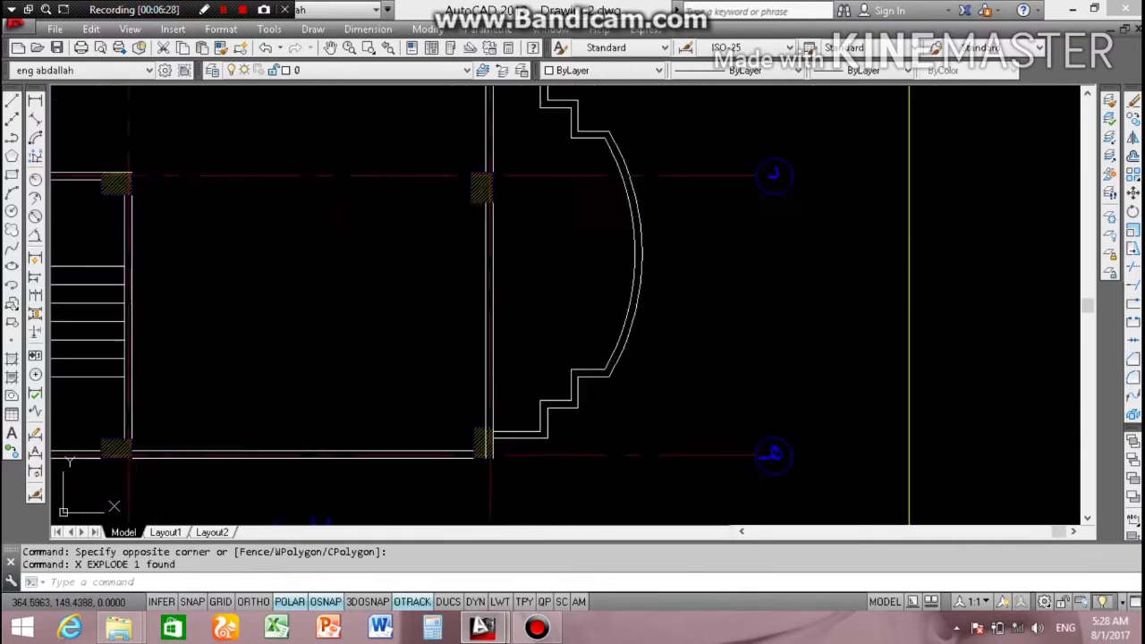
scroll(583, 156, down, 3)
scroll(537, 161, up, 6)
Step: Select that bay's inner top steps, inner arc and inner horizontal step
click(536, 245)
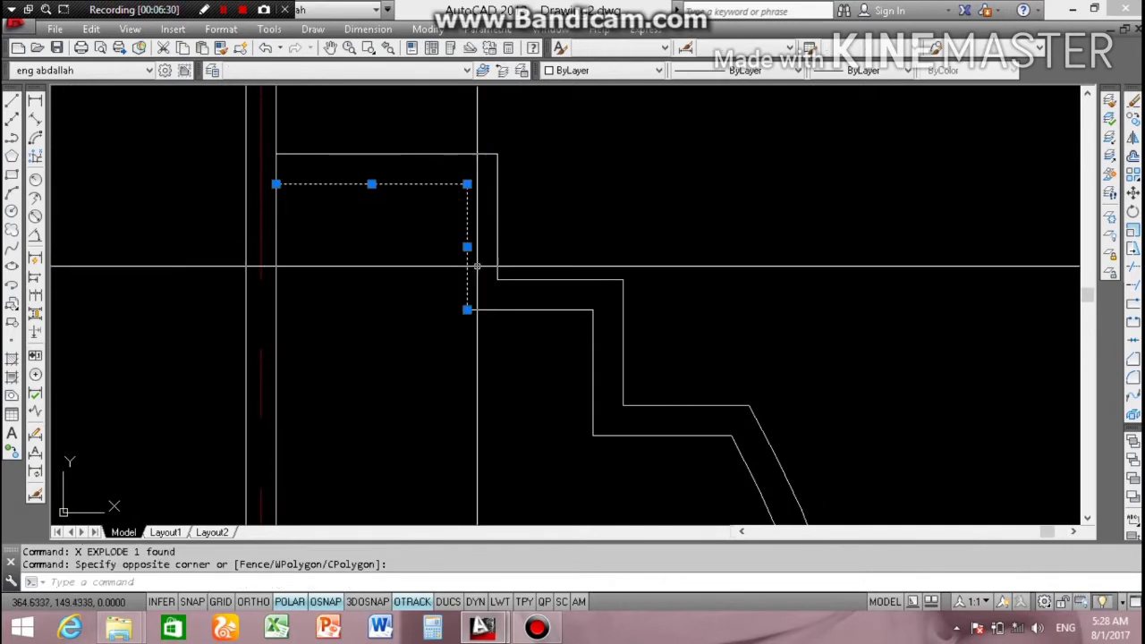
drag(599, 310, 542, 327)
scroll(402, 247, down, 4)
scroll(402, 246, up, 2)
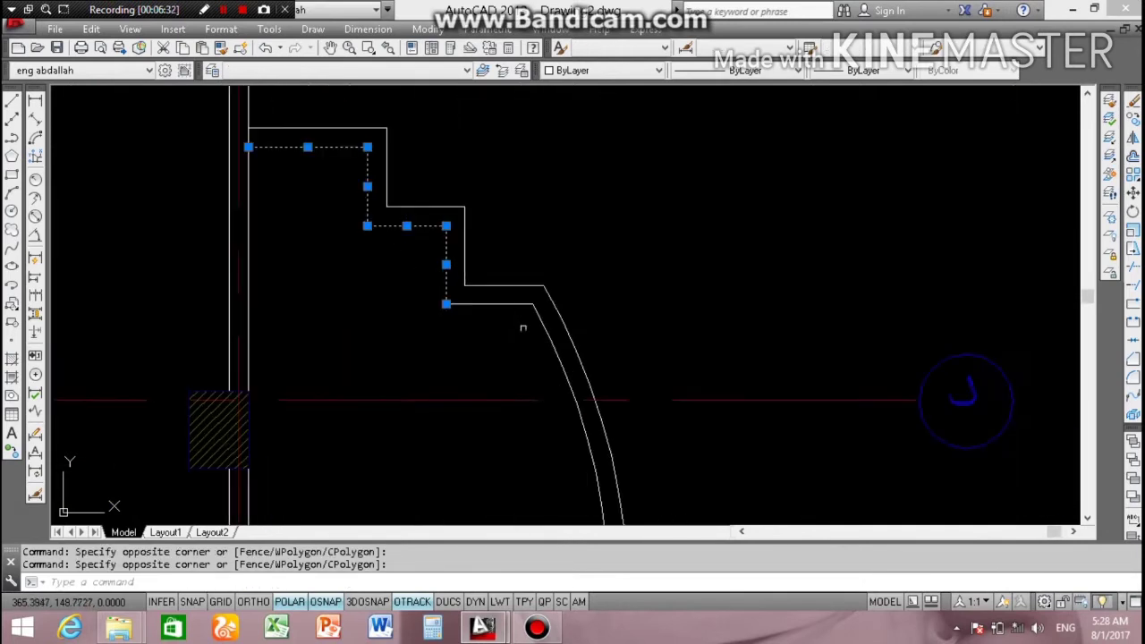
scroll(522, 325, up, 2)
click(501, 263)
scroll(548, 310, down, 4)
scroll(548, 311, up, 3)
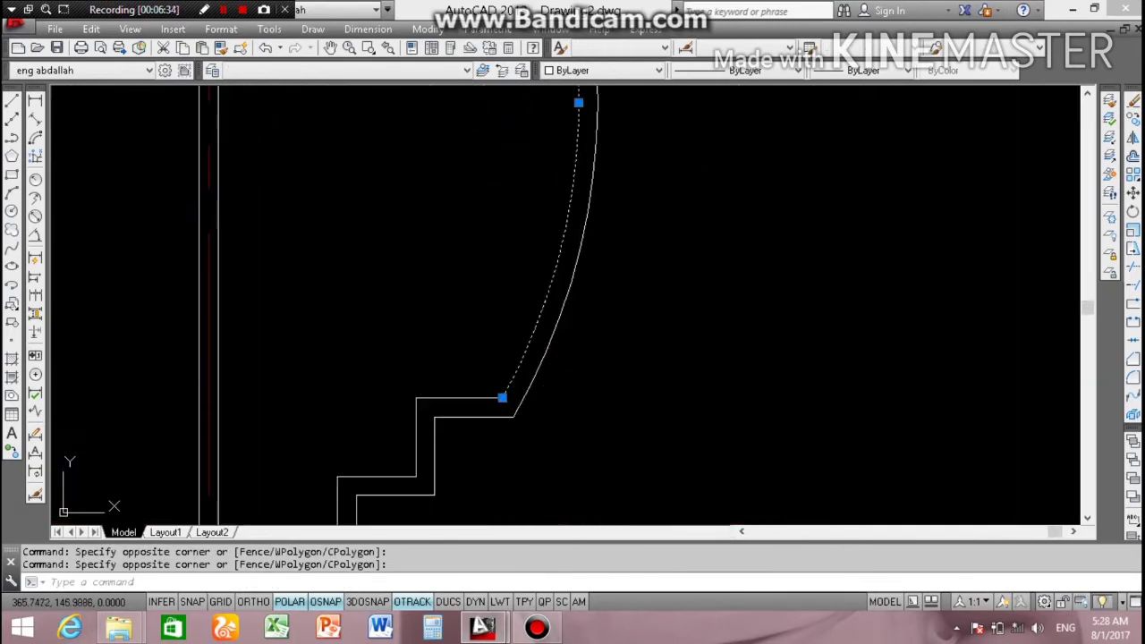
click(456, 393)
click(406, 391)
scroll(406, 390, down, 2)
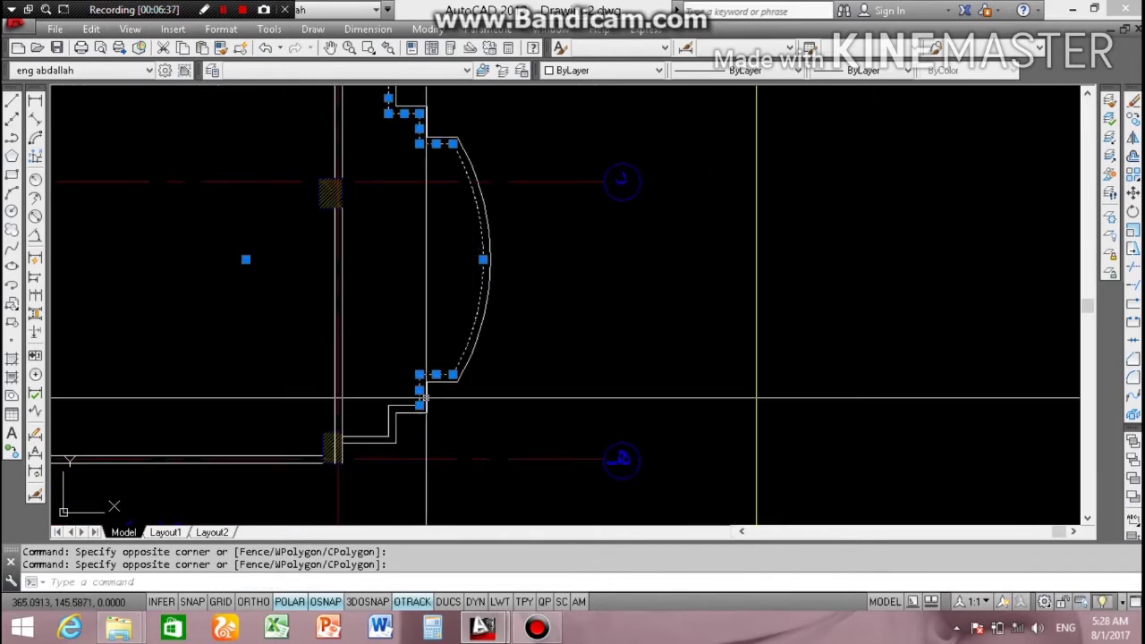
scroll(394, 407, up, 2)
scroll(391, 412, up, 2)
Step: Add the lower-left and lower horizontal inner steps, then erase the 11 selected objects
click(383, 384)
click(332, 405)
scroll(332, 405, down, 2)
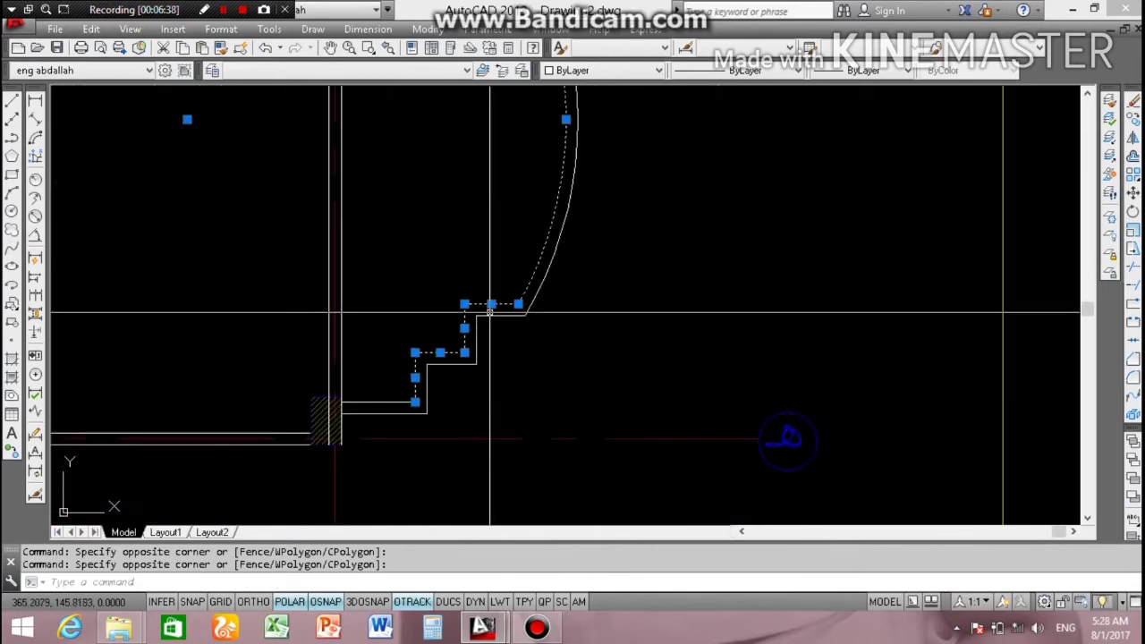
scroll(385, 402, up, 2)
click(392, 393)
click(374, 413)
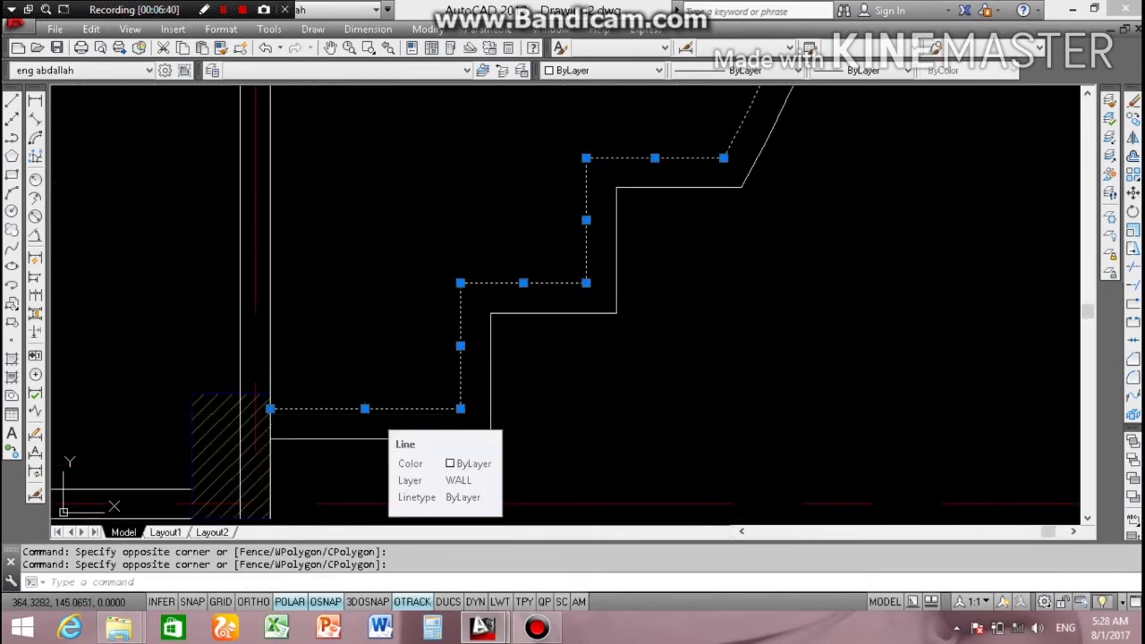
key(Delete)
scroll(374, 413, down, 3)
scroll(384, 385, down, 2)
scroll(398, 350, down, 2)
scroll(398, 350, up, 2)
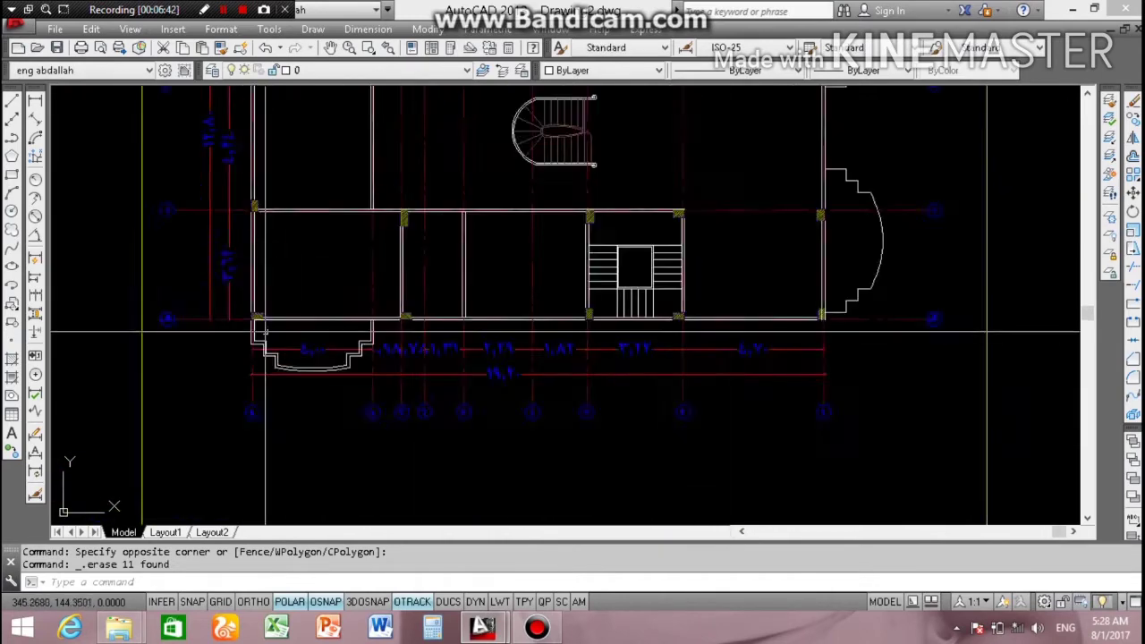
scroll(398, 350, up, 2)
Step: Select the stepped wall segments beside the hatched column and the lower curved wall
scroll(394, 350, up, 2)
click(301, 373)
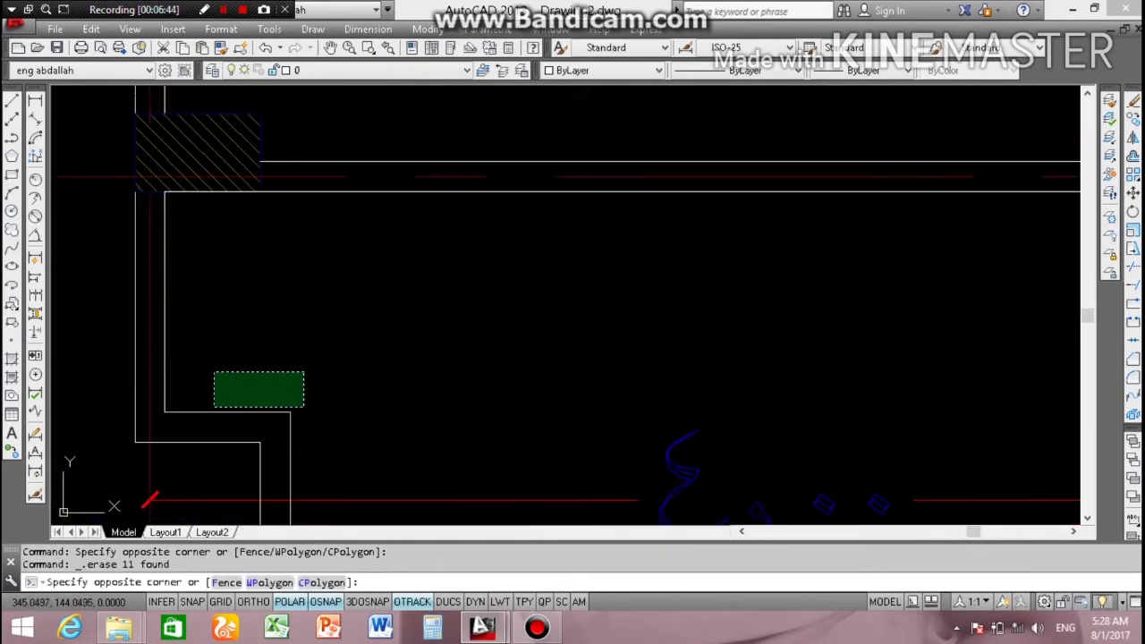
click(163, 415)
scroll(250, 358, down, 3)
scroll(250, 358, down, 2)
scroll(282, 428, up, 5)
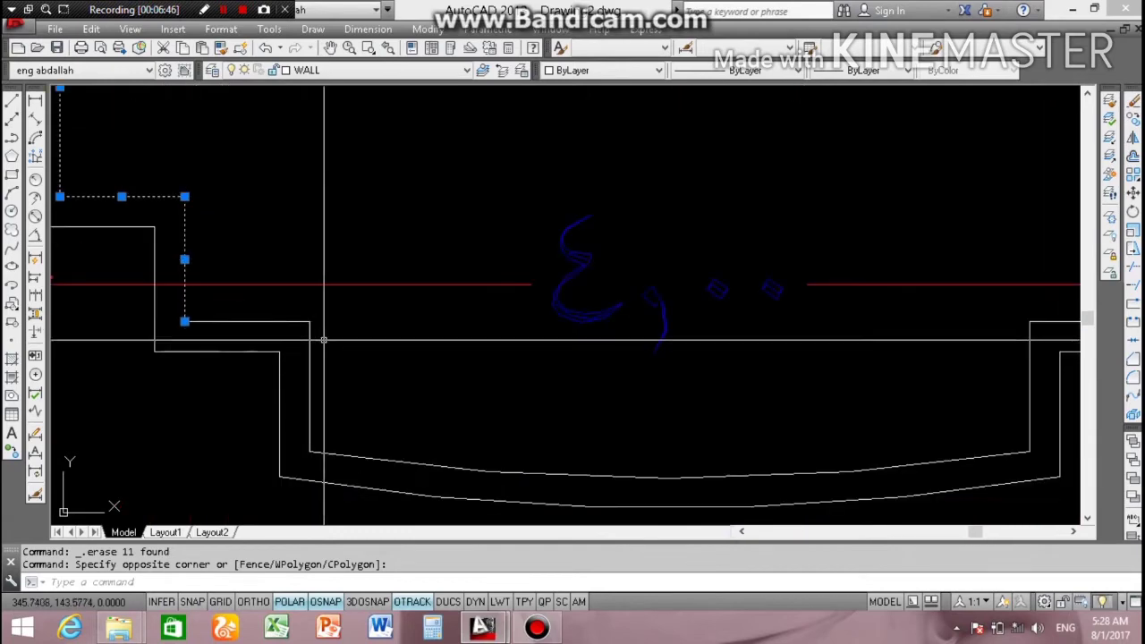
click(322, 333)
click(277, 309)
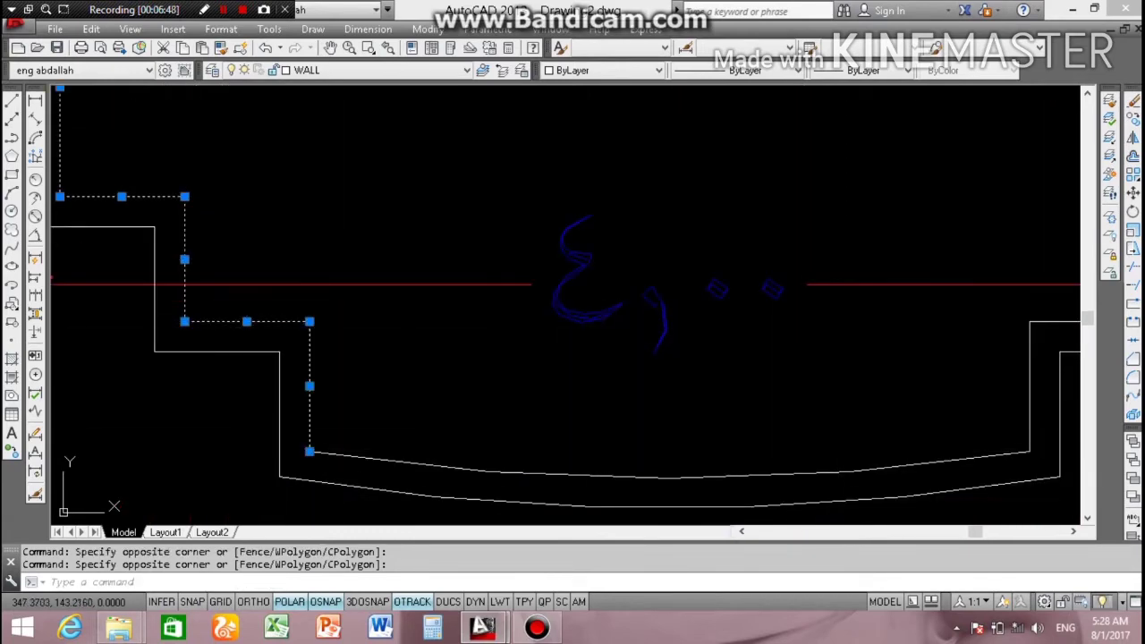
click(808, 465)
scroll(535, 389, down, 3)
scroll(284, 356, up, 5)
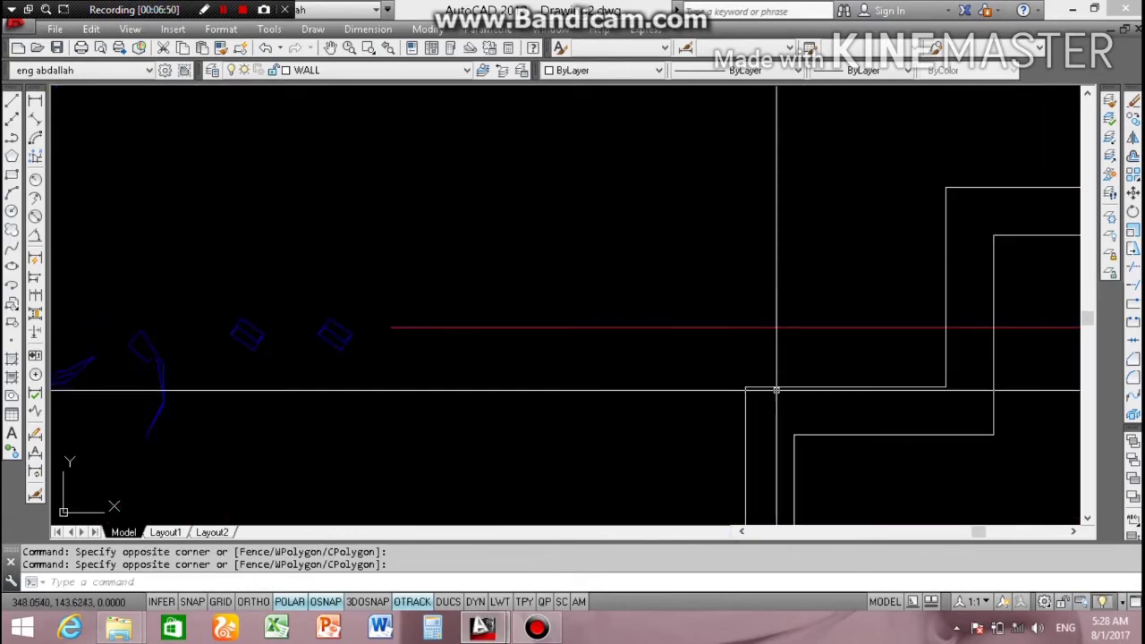
Step: Add the upper stepped wall segments with a crossing window and erase all 11 selected objects
click(975, 189)
click(938, 144)
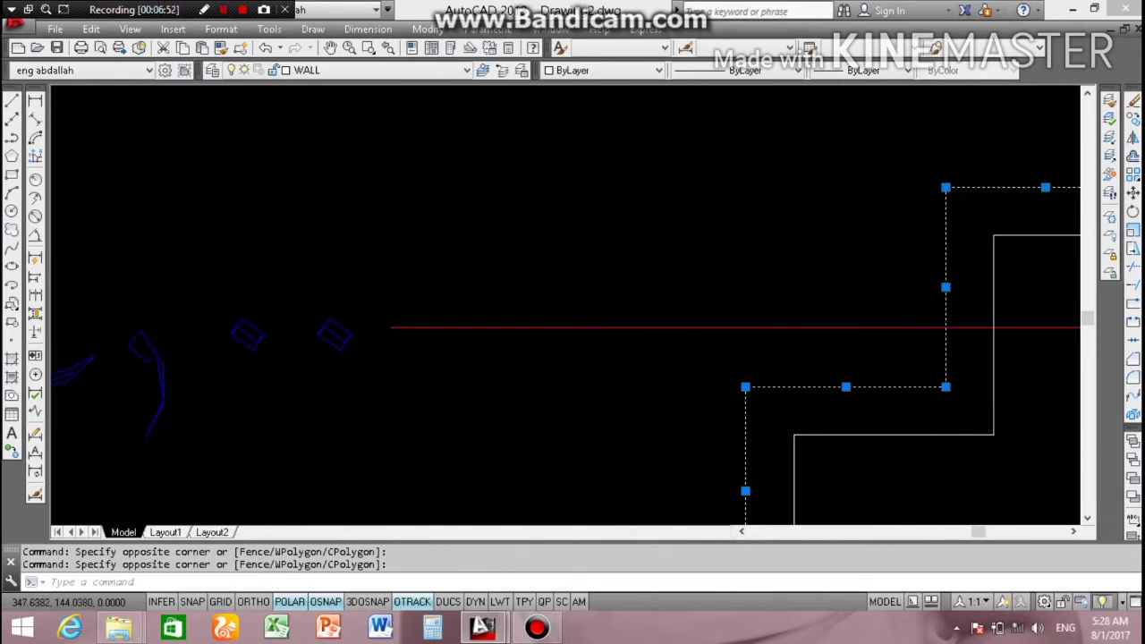
scroll(894, 224, down, 4)
scroll(756, 127, up, 4)
scroll(689, 153, down, 1)
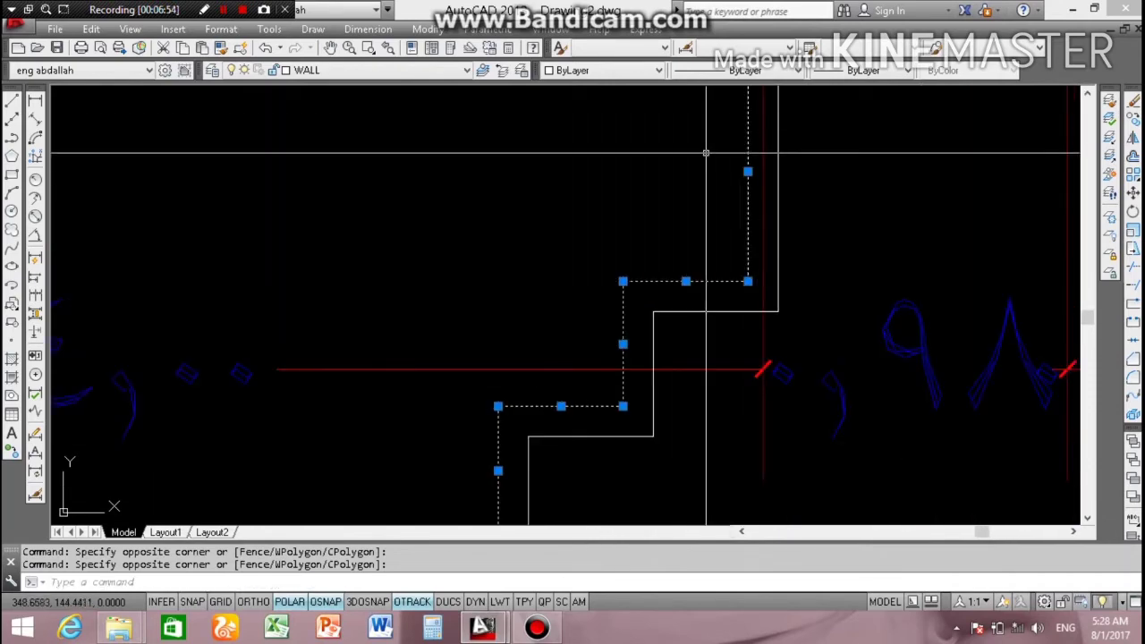
key(Delete)
scroll(690, 176, down, 2)
scroll(691, 176, down, 2)
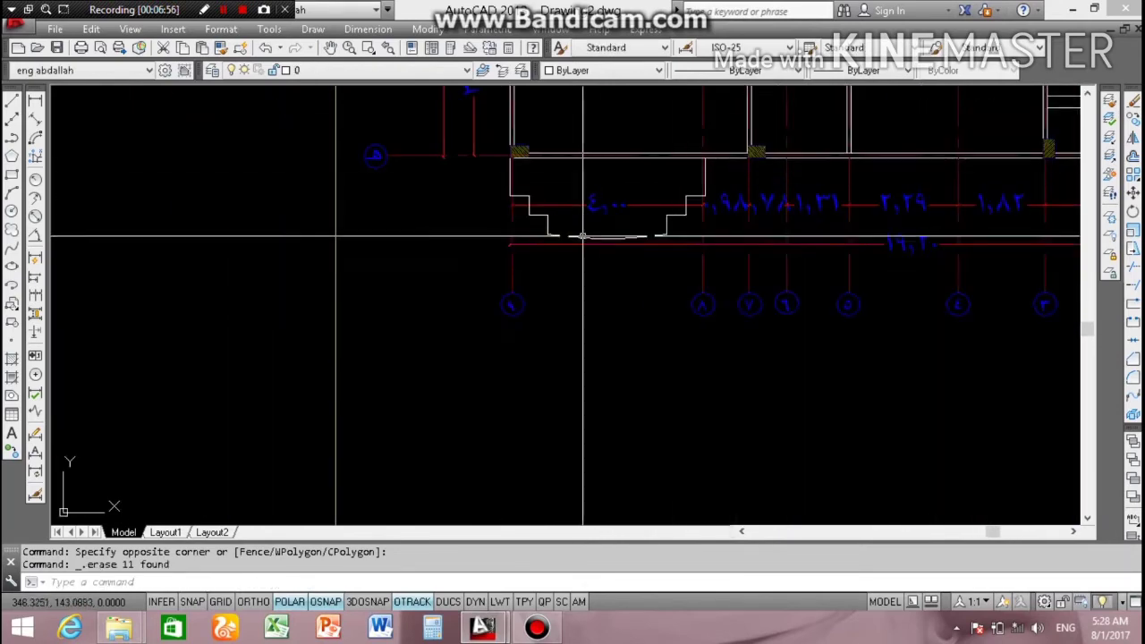
scroll(531, 174, down, 4)
scroll(531, 173, up, 4)
scroll(588, 199, up, 2)
scroll(589, 223, down, 2)
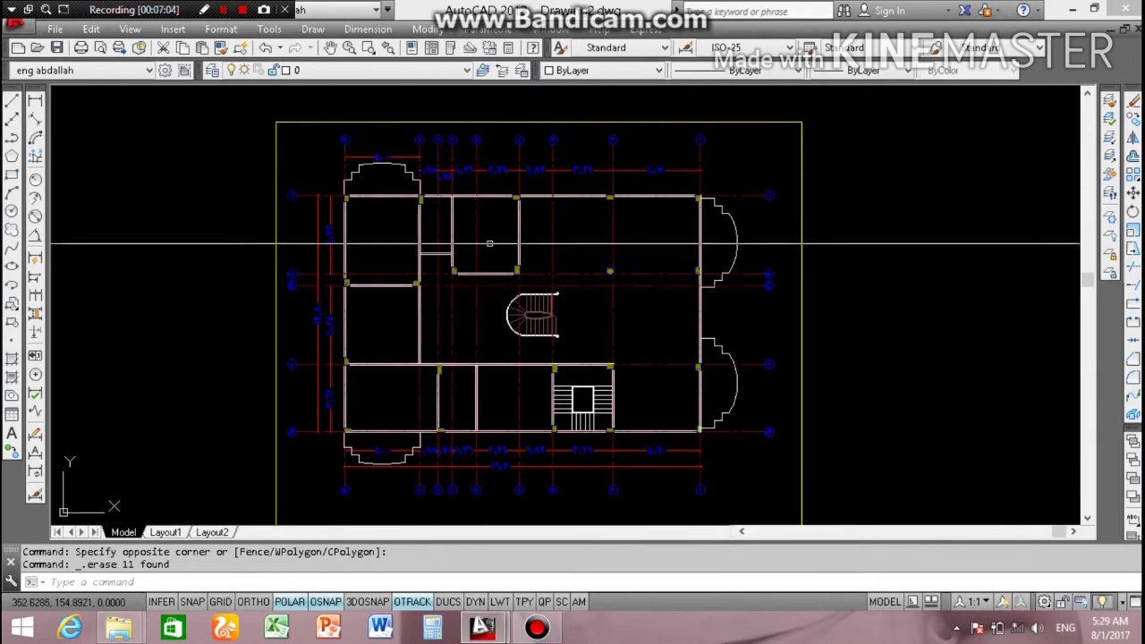
scroll(434, 462, down, 5)
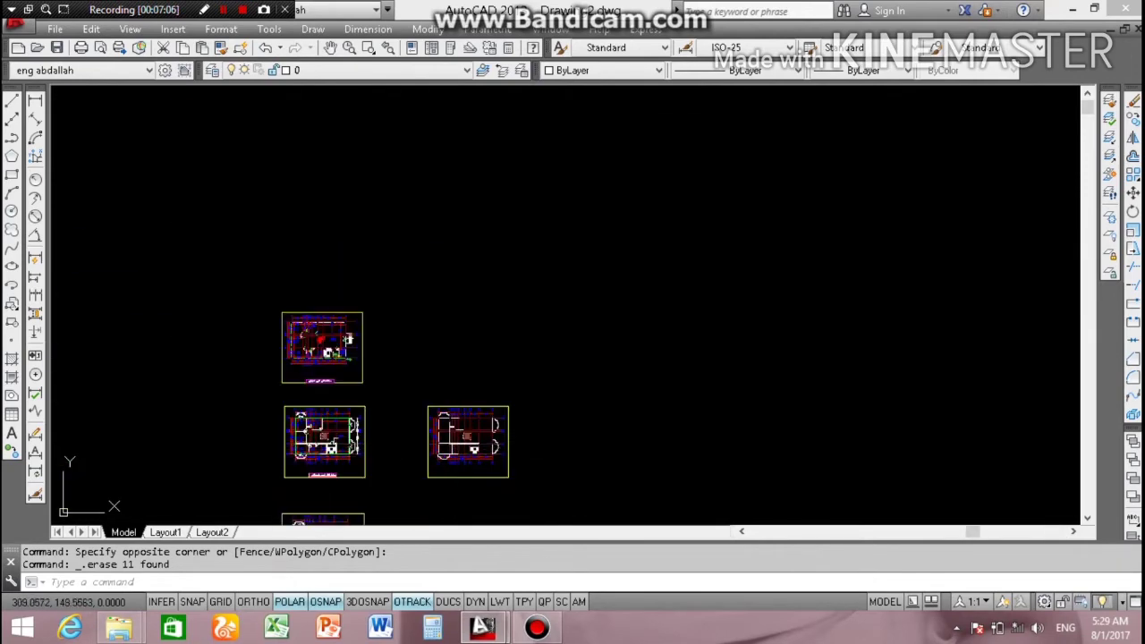
scroll(285, 298, up, 4)
scroll(286, 298, up, 3)
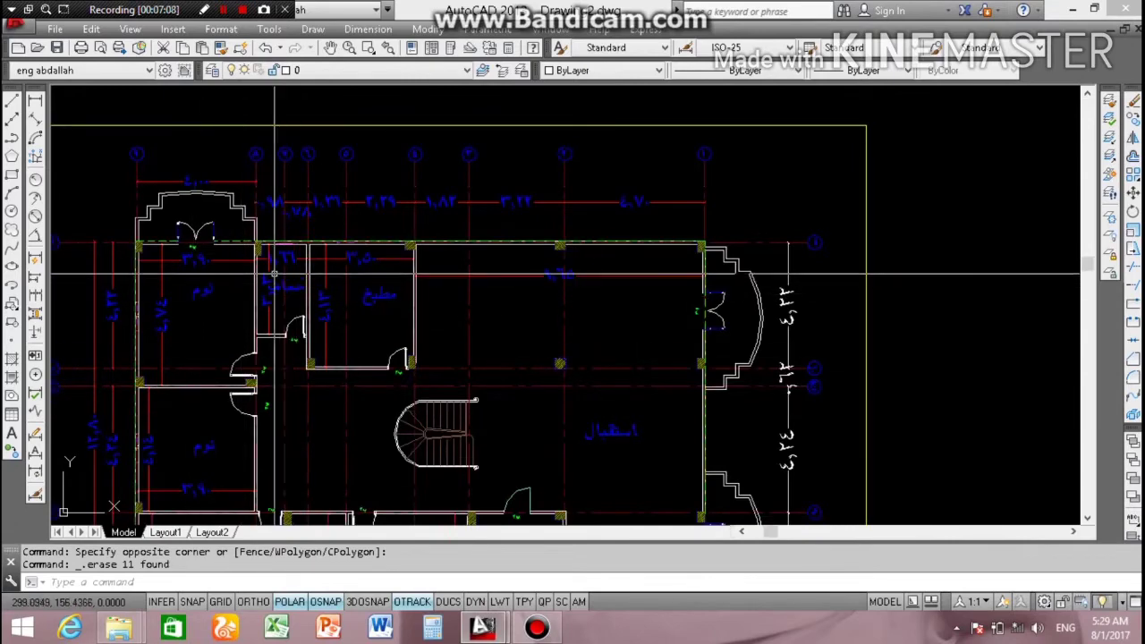
scroll(285, 298, down, 5)
scroll(272, 308, up, 4)
scroll(267, 316, up, 2)
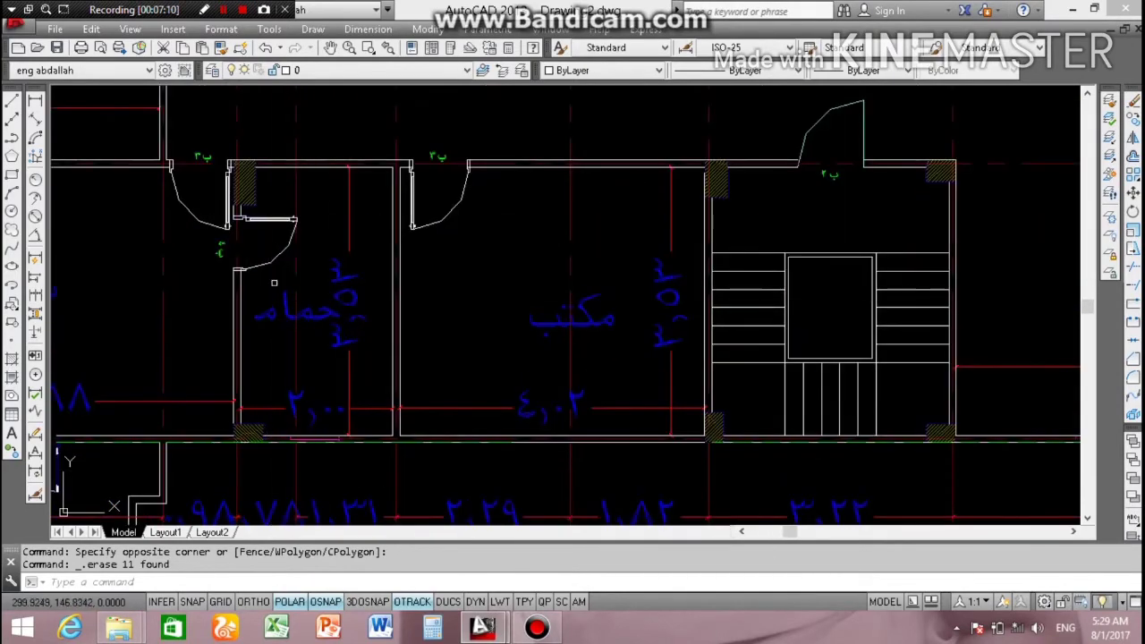
scroll(267, 317, down, 3)
scroll(287, 296, down, 2)
scroll(318, 273, up, 5)
scroll(320, 274, down, 2)
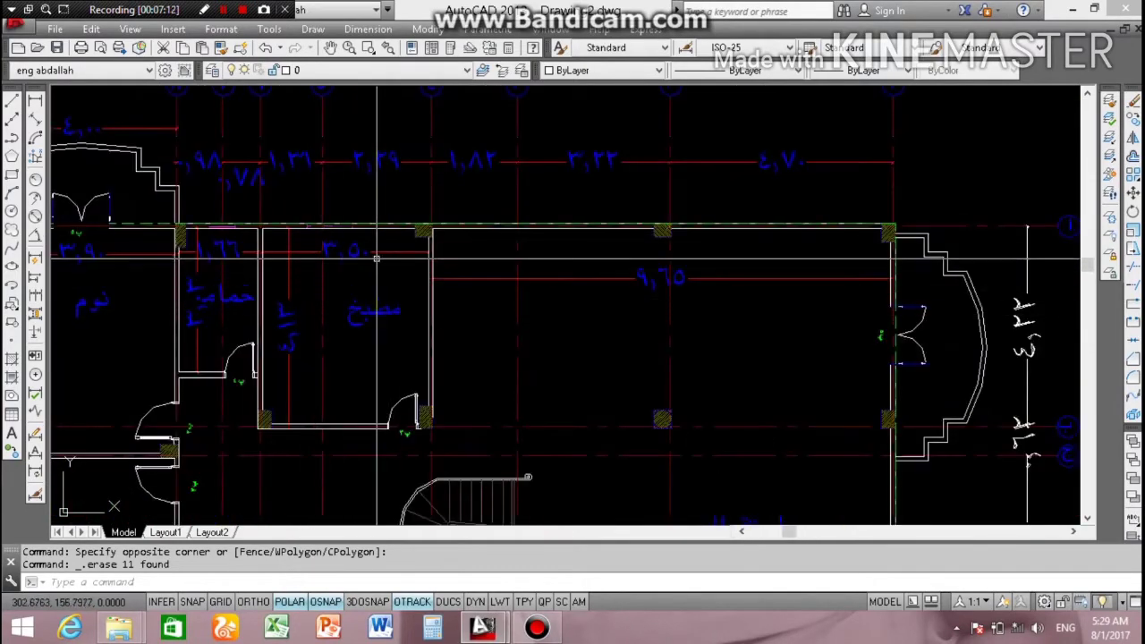
scroll(347, 277, down, 3)
scroll(353, 278, down, 1)
scroll(361, 280, down, 2)
scroll(473, 251, down, 2)
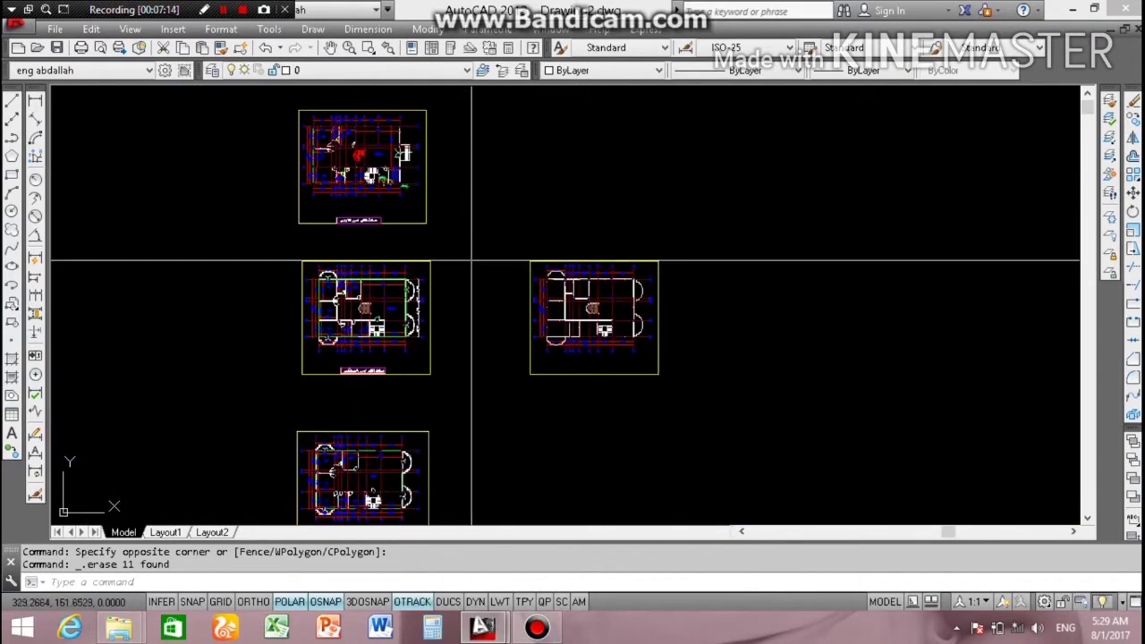
scroll(582, 260, up, 2)
scroll(536, 314, up, 2)
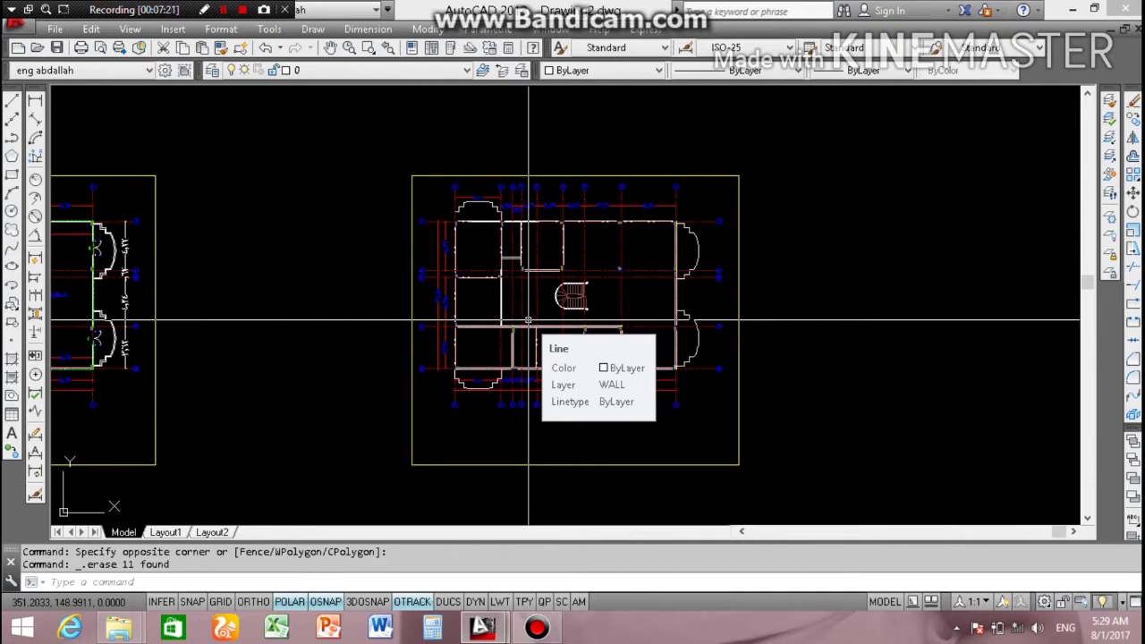
scroll(528, 307, up, 2)
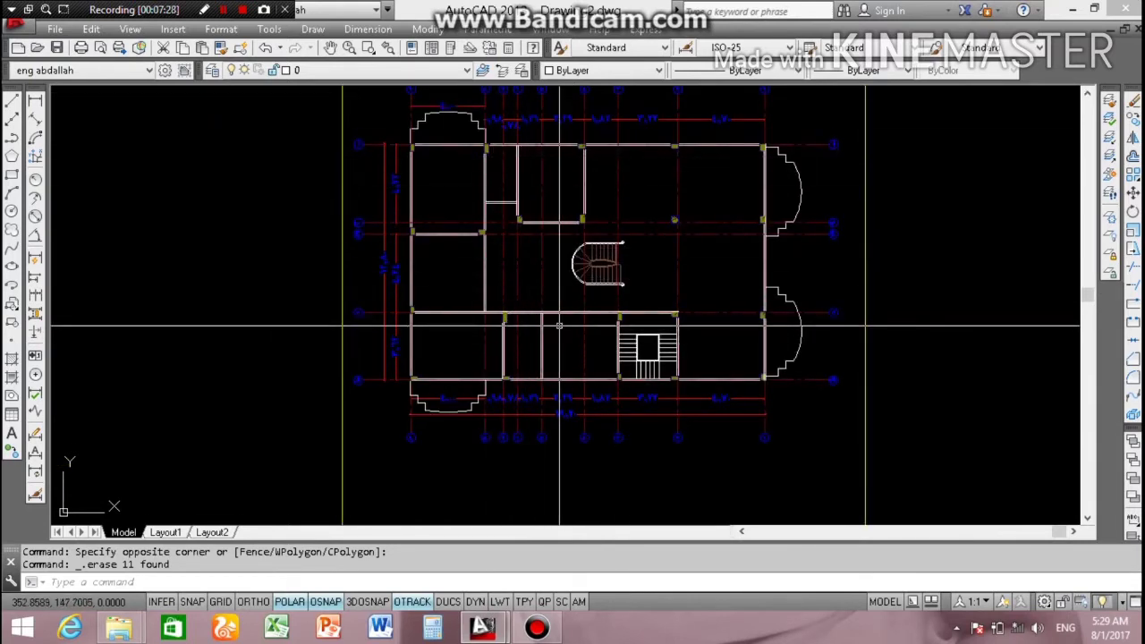
text(h)
Step: In Hatch and Gradient, choose the ANSI31 pattern from the ANSI group, at angle 0 and scale 1
key(Return)
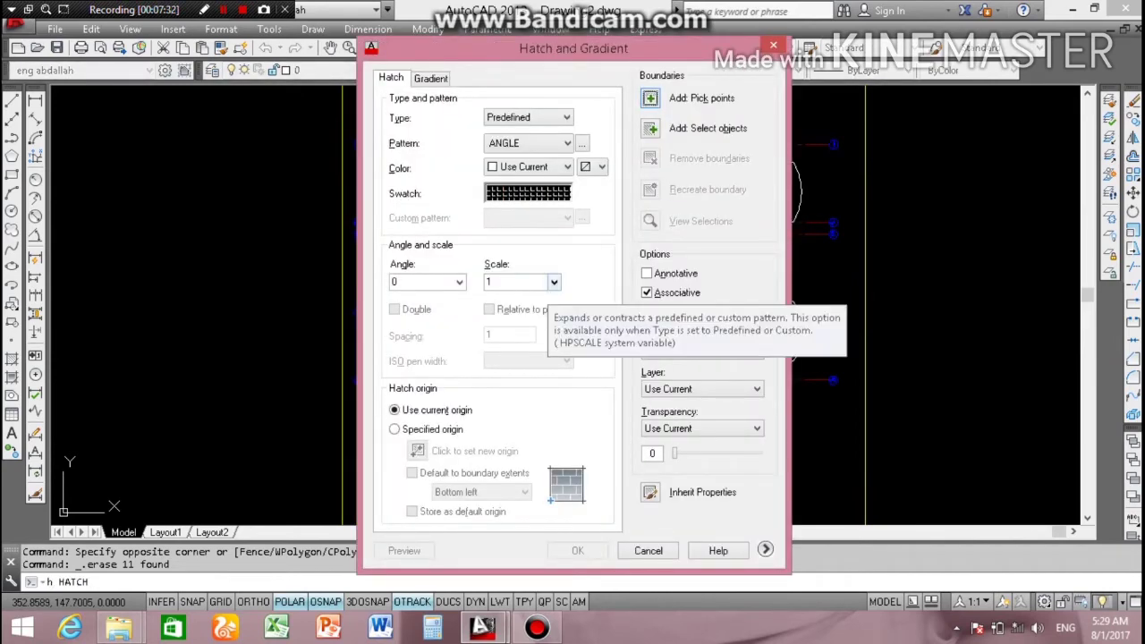
key(Escape)
text(h)
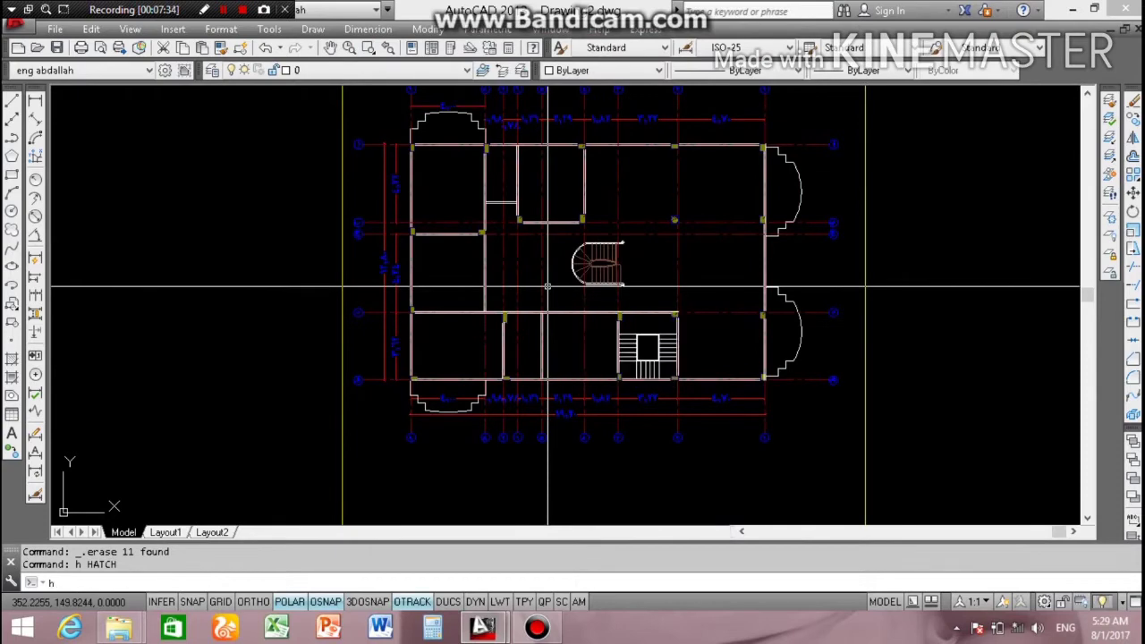
key(Return)
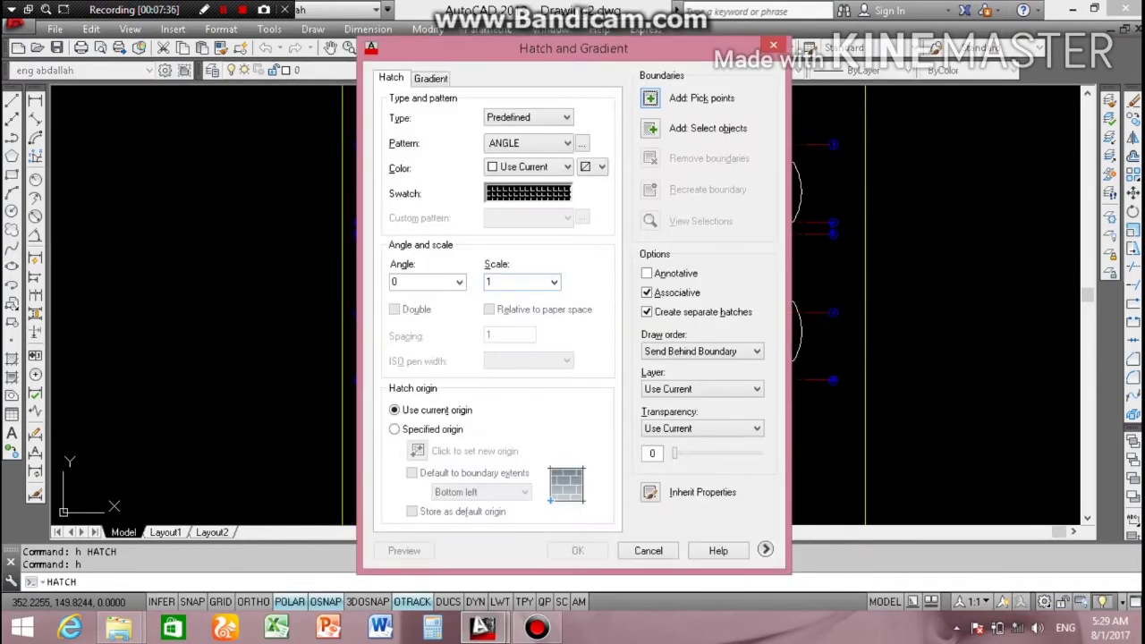
click(528, 192)
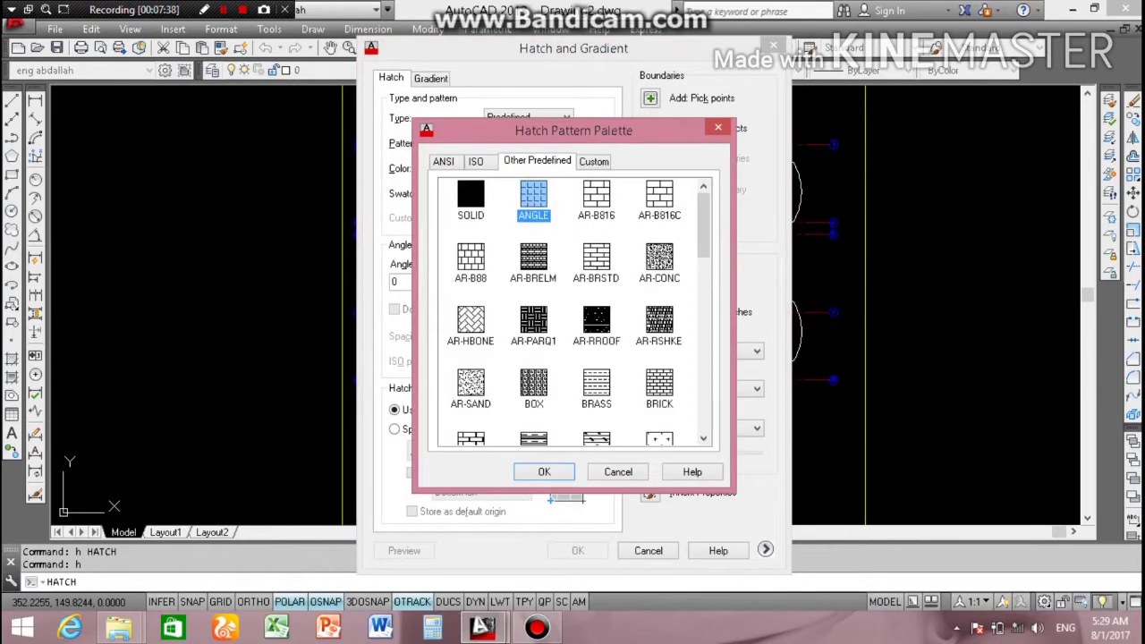
click(442, 161)
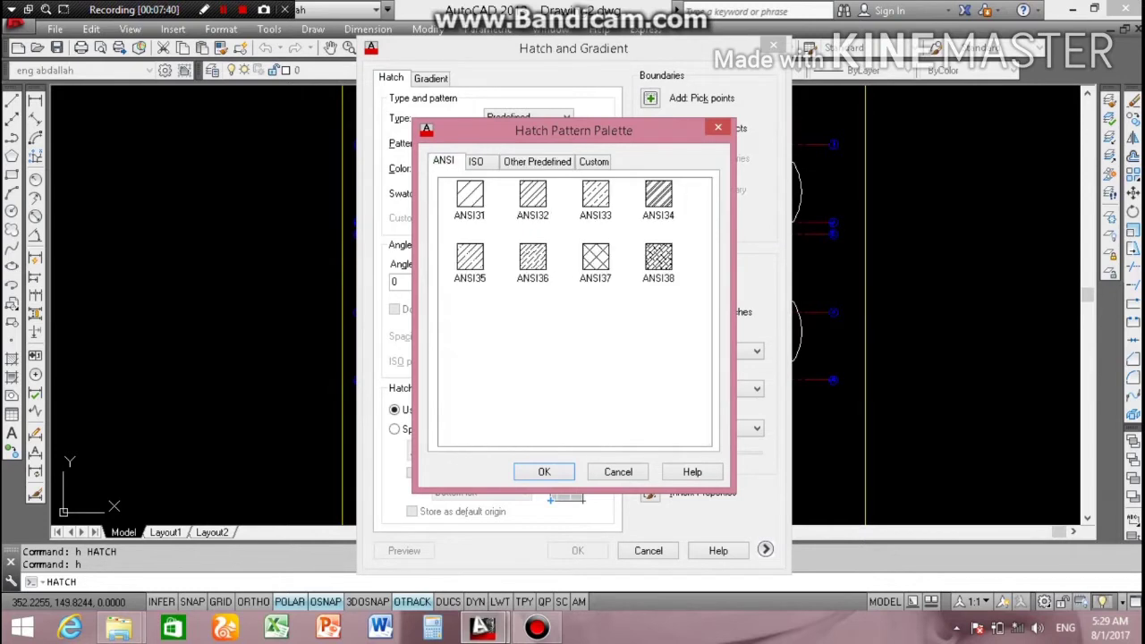
click(469, 197)
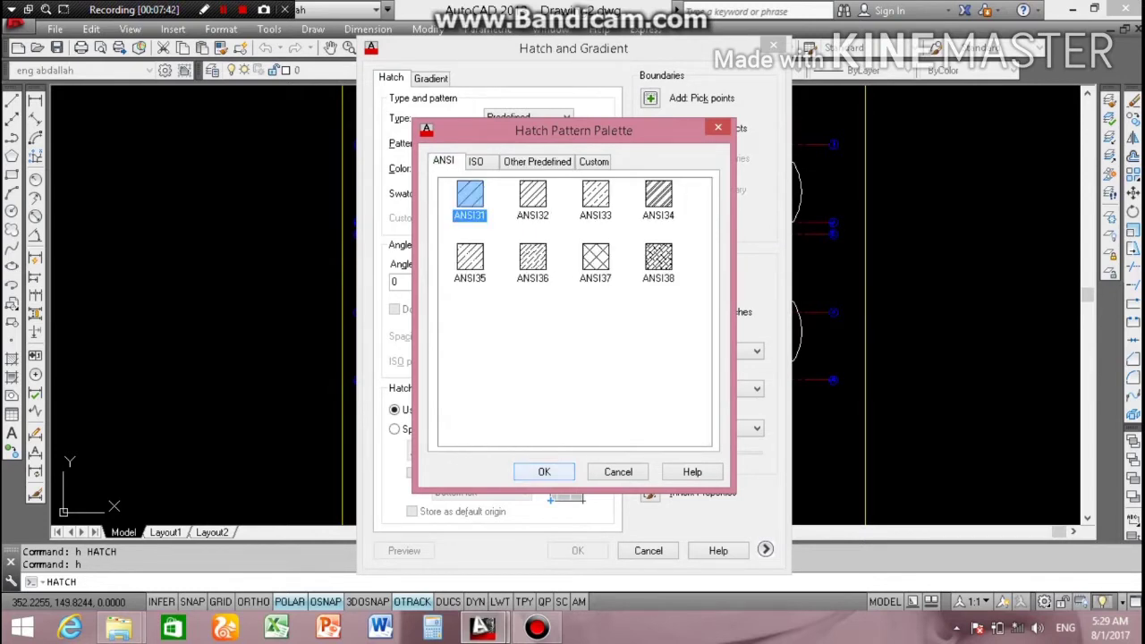
key(Return)
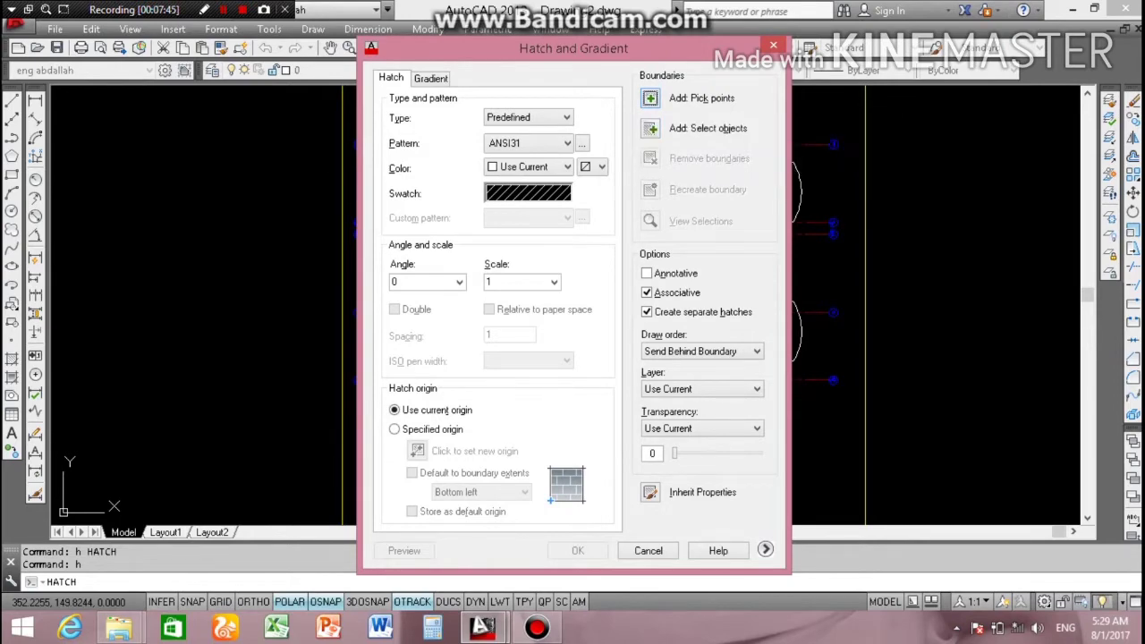
Step: Pick the two upper rooms beside the stair as the hatch boundary areas
click(650, 98)
scroll(549, 307, up, 4)
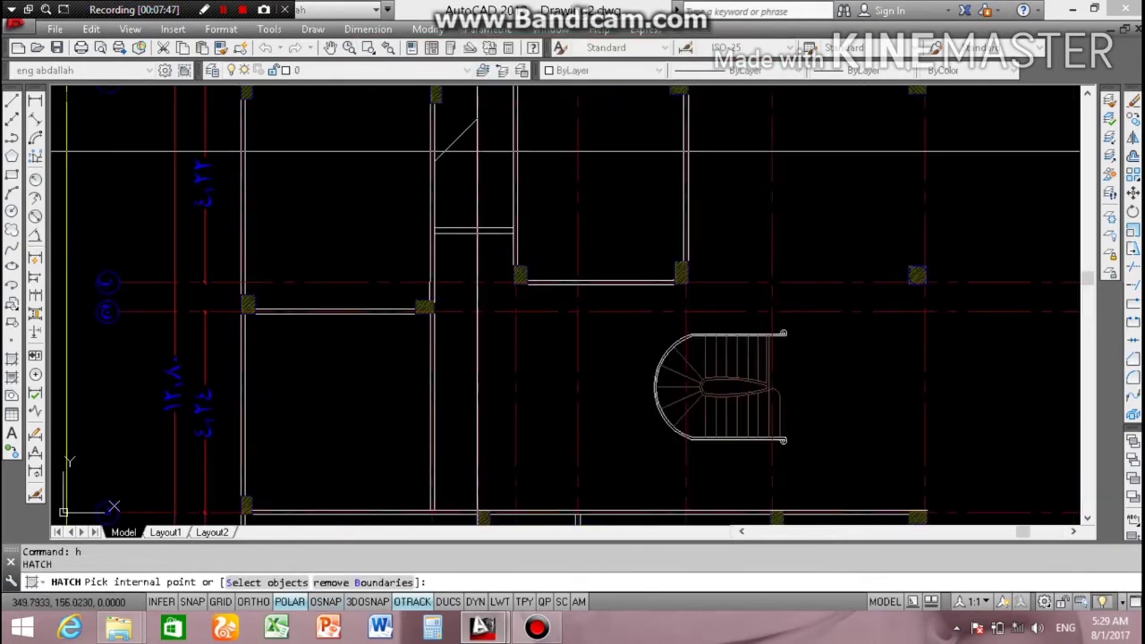
click(488, 167)
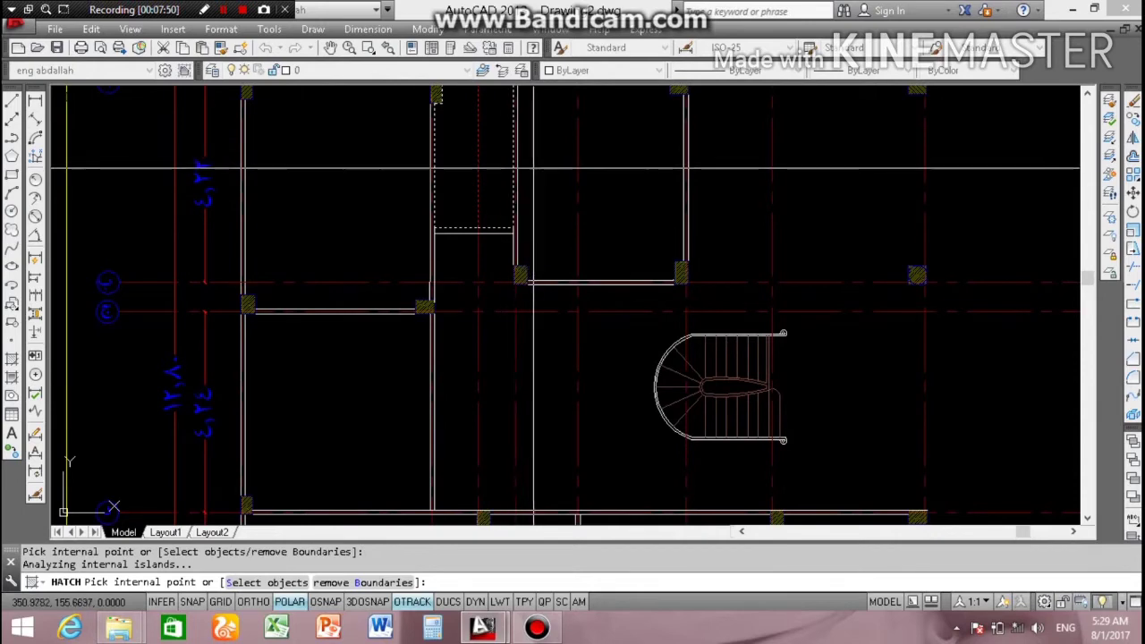
scroll(540, 167, down, 1)
scroll(572, 188, down, 3)
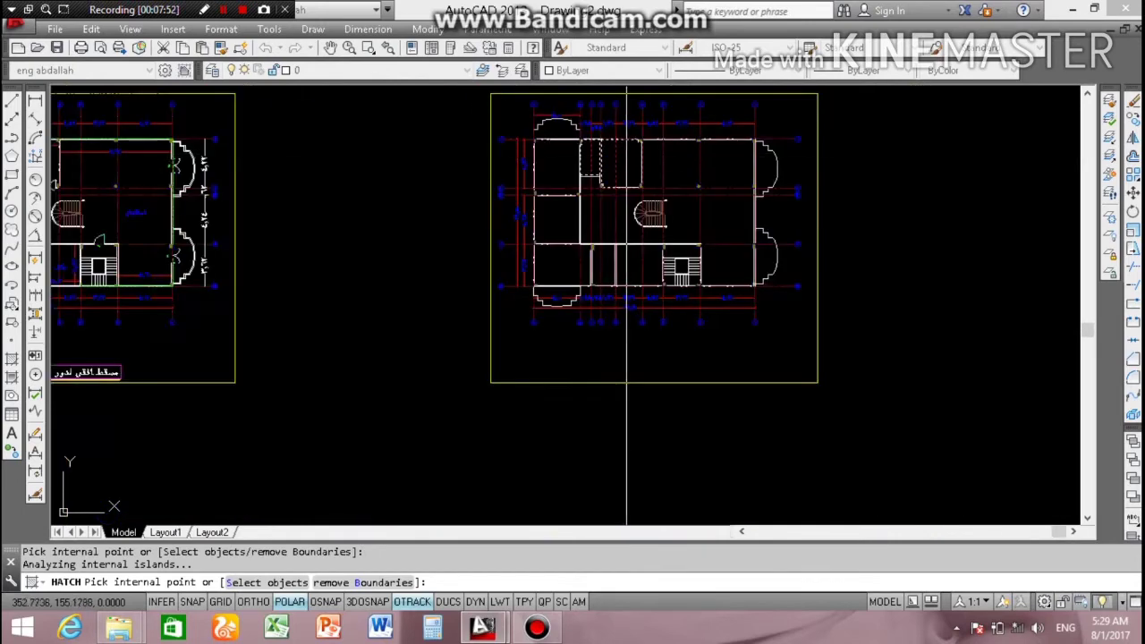
scroll(616, 209, up, 3)
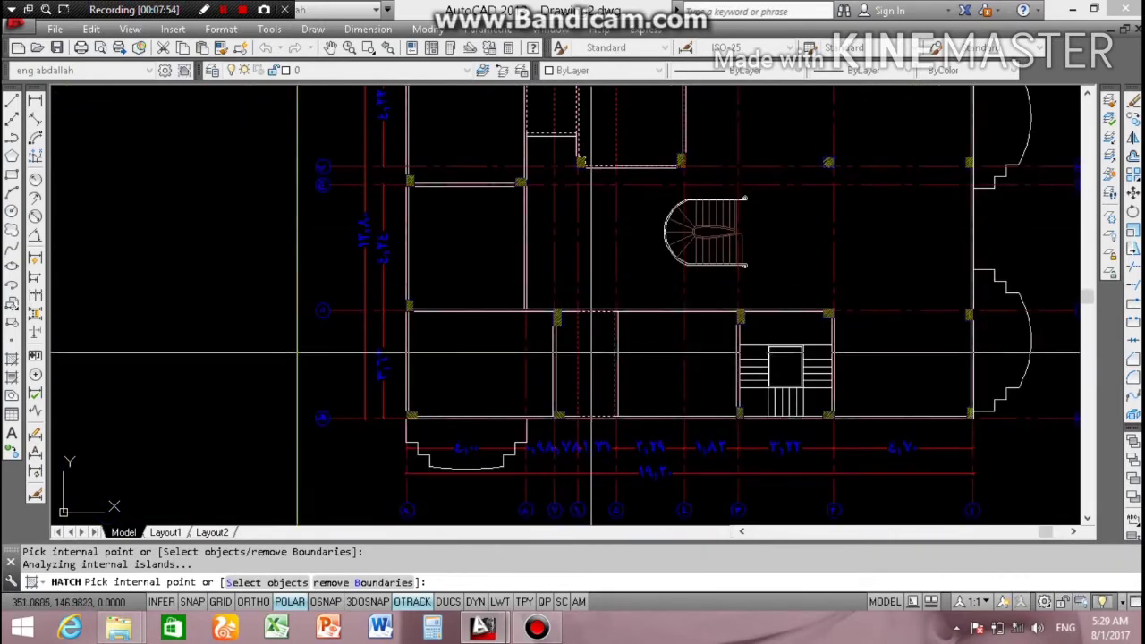
click(568, 352)
click(567, 353)
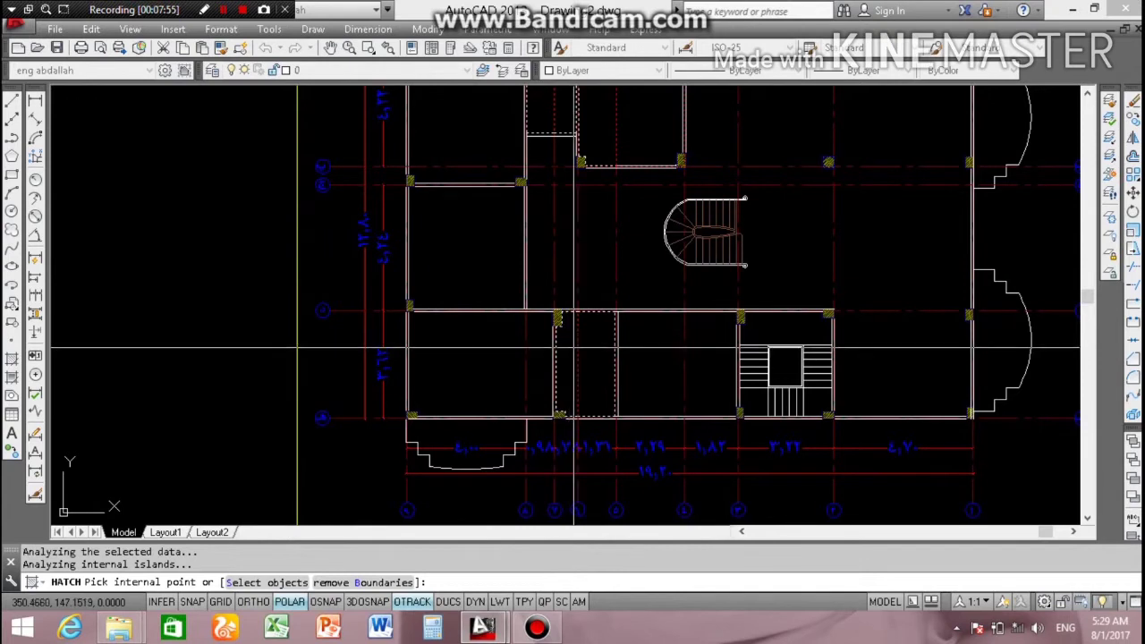
key(Return)
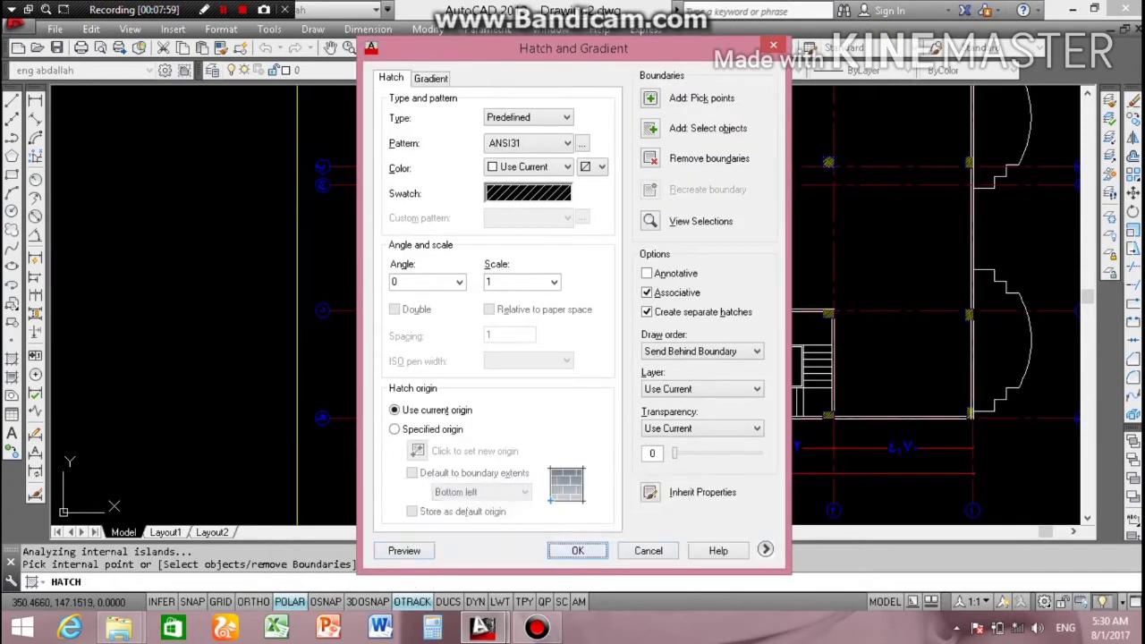
Step: Preview the ANSI31 hatch while trying different scale values, including 0.25
click(404, 550)
scroll(597, 257, down, 3)
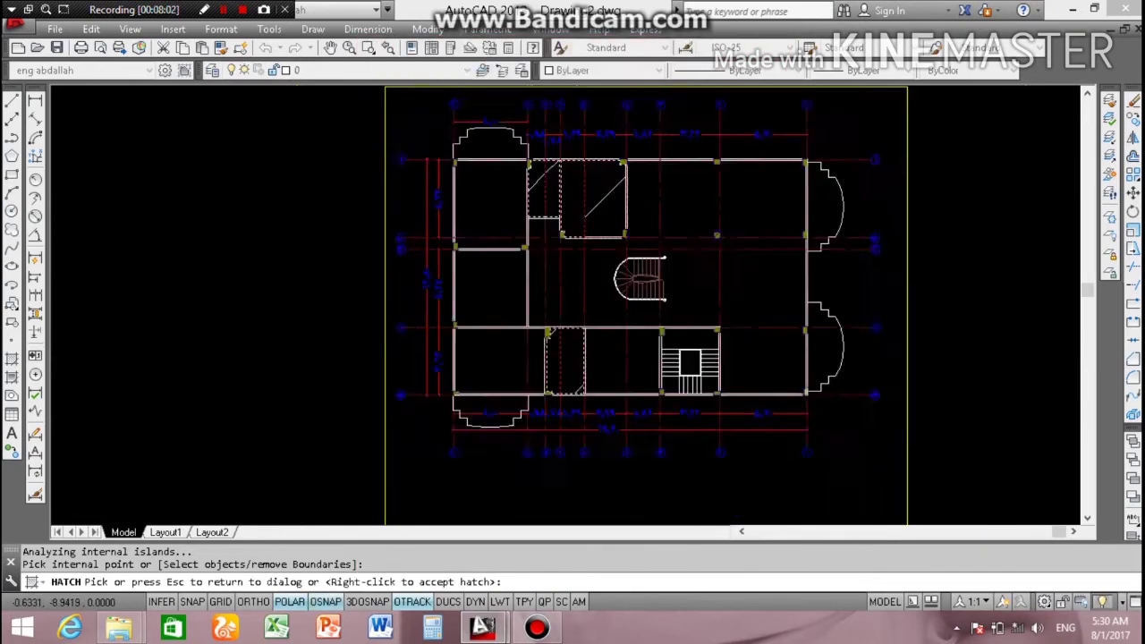
scroll(532, 401, down, 2)
scroll(564, 286, up, 3)
scroll(564, 287, up, 3)
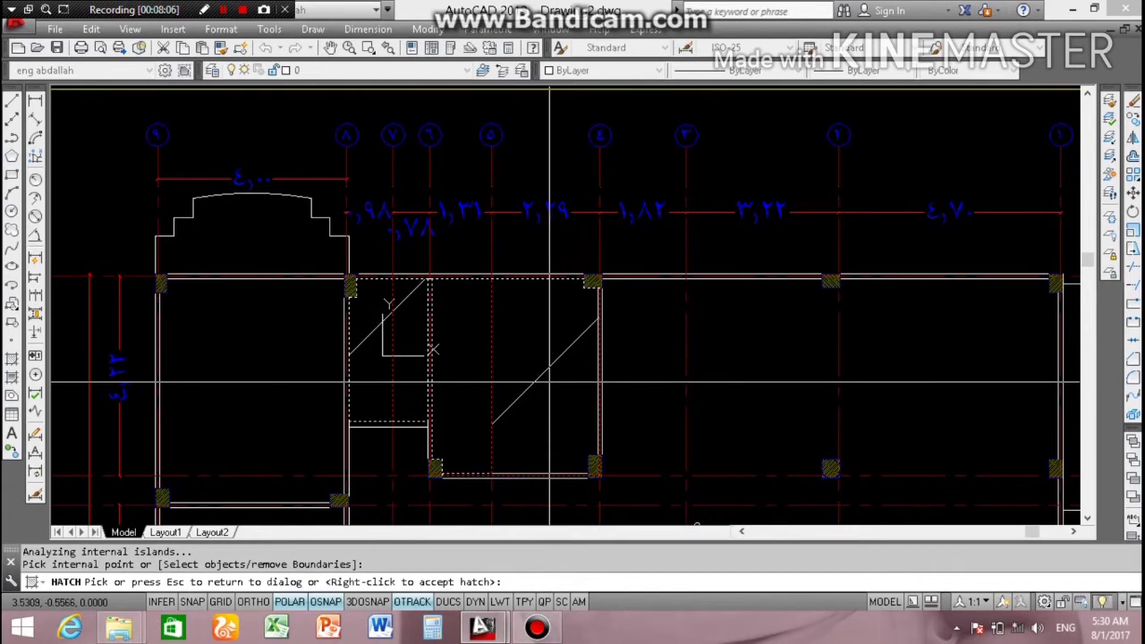
key(Escape)
click(554, 282)
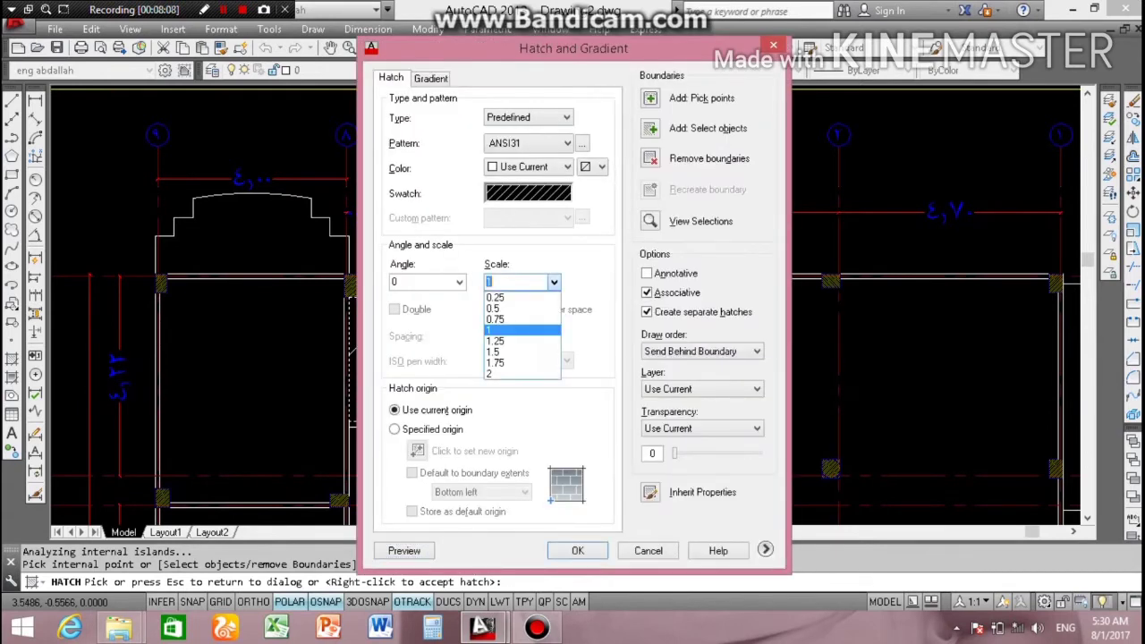
click(514, 307)
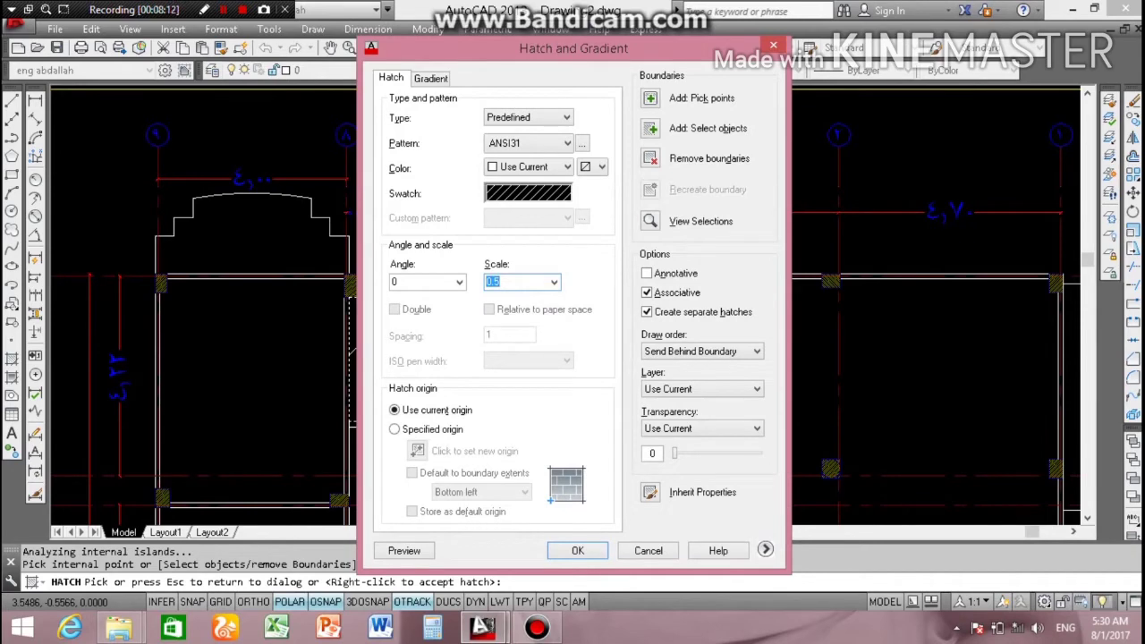
click(403, 550)
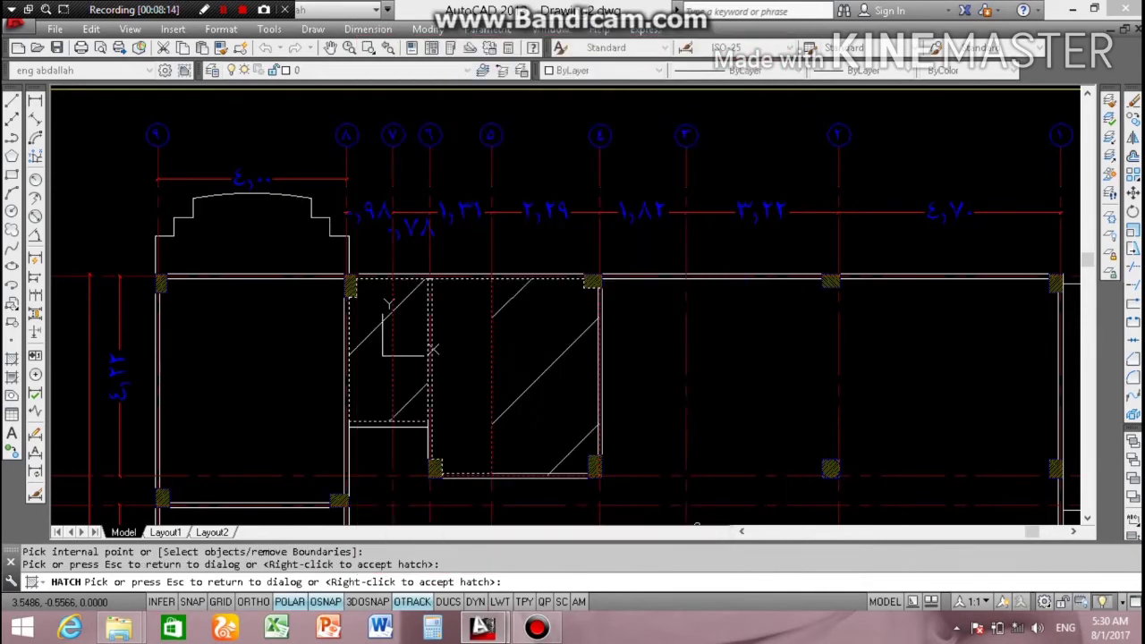
key(Escape)
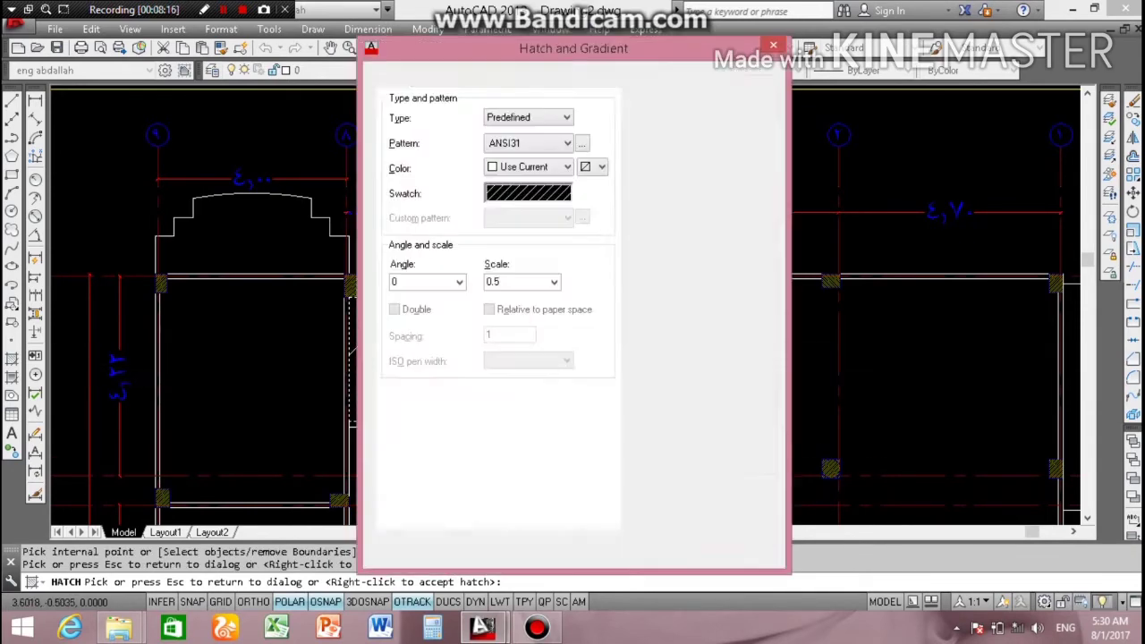
click(554, 282)
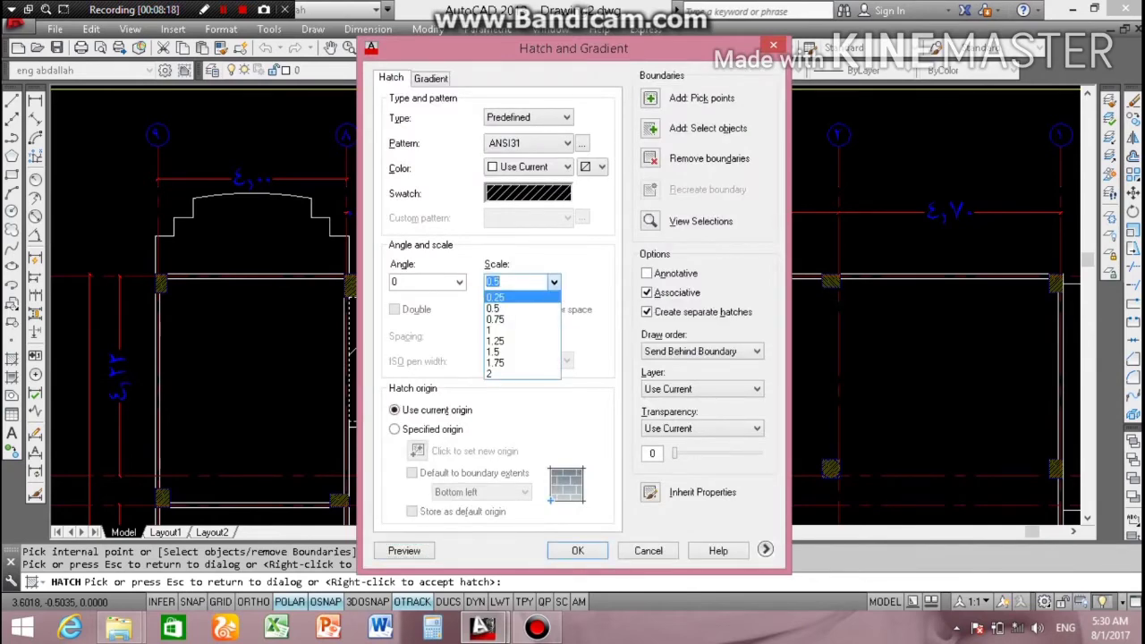
click(510, 294)
click(404, 550)
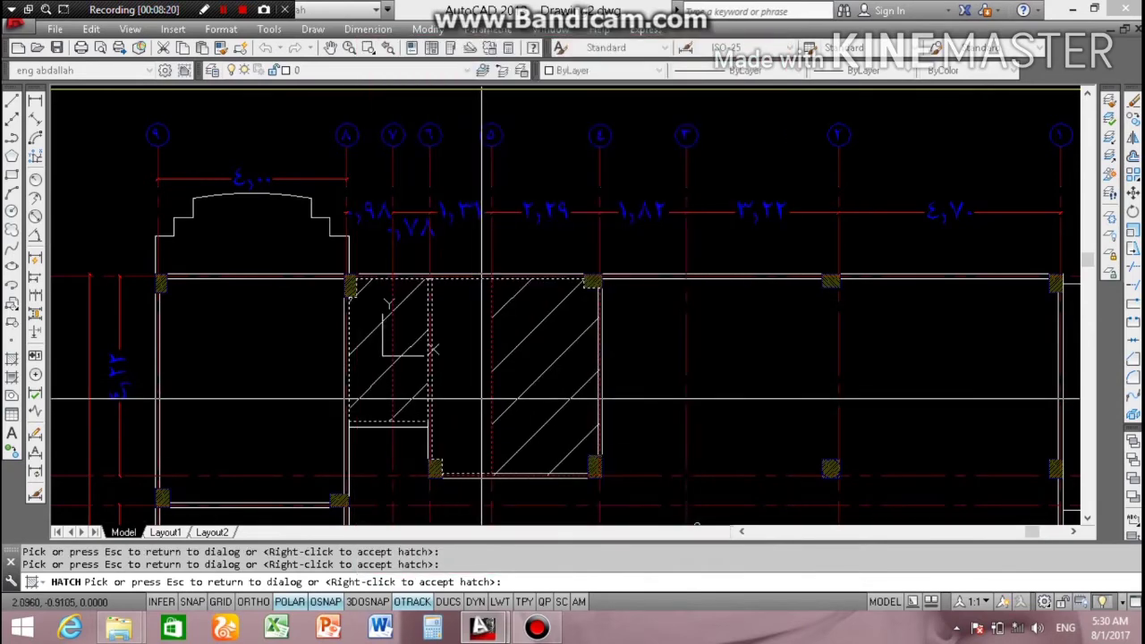
key(Escape)
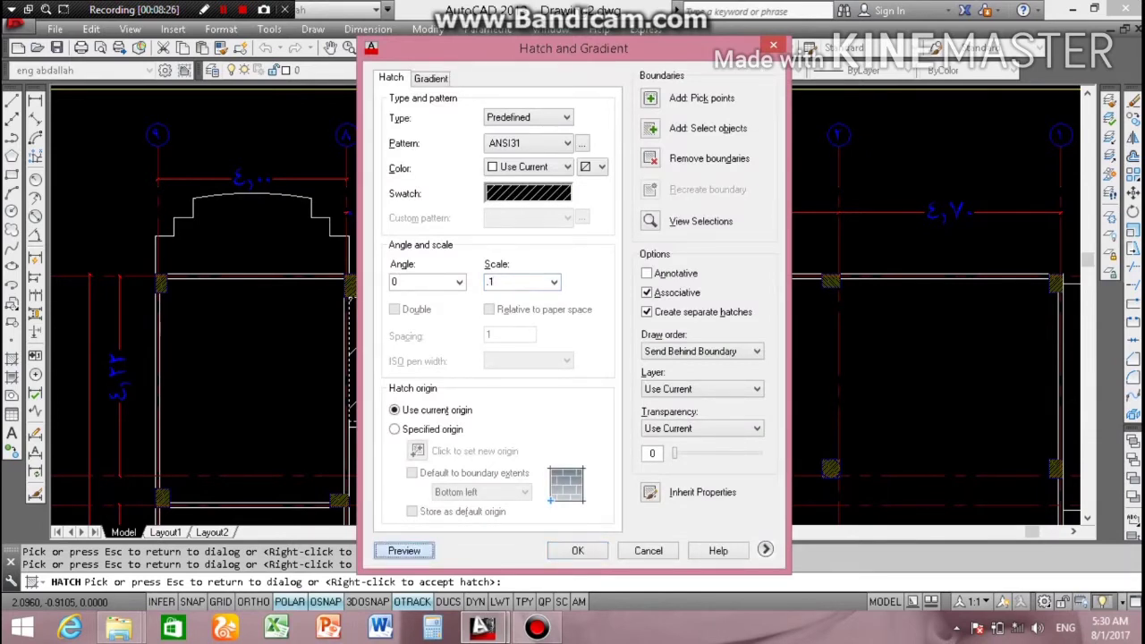
Step: Preview the ANSI31 hatch at scale 0.1 and accept it into both rooms
click(403, 550)
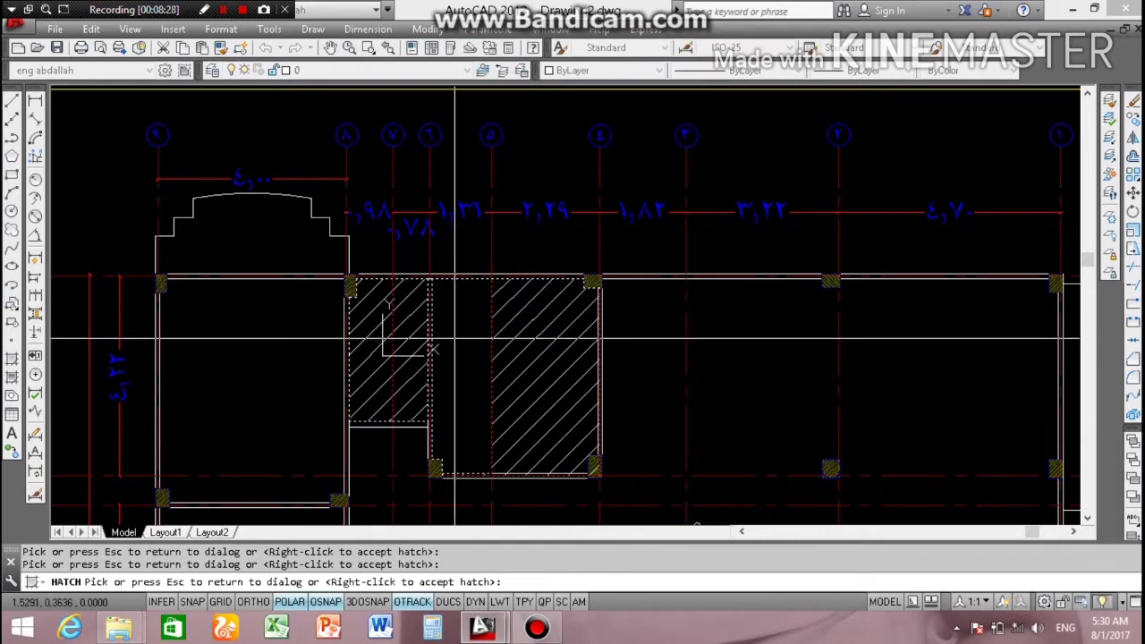
scroll(458, 341, down, 5)
scroll(460, 340, up, 2)
scroll(459, 331, up, 3)
scroll(462, 316, down, 3)
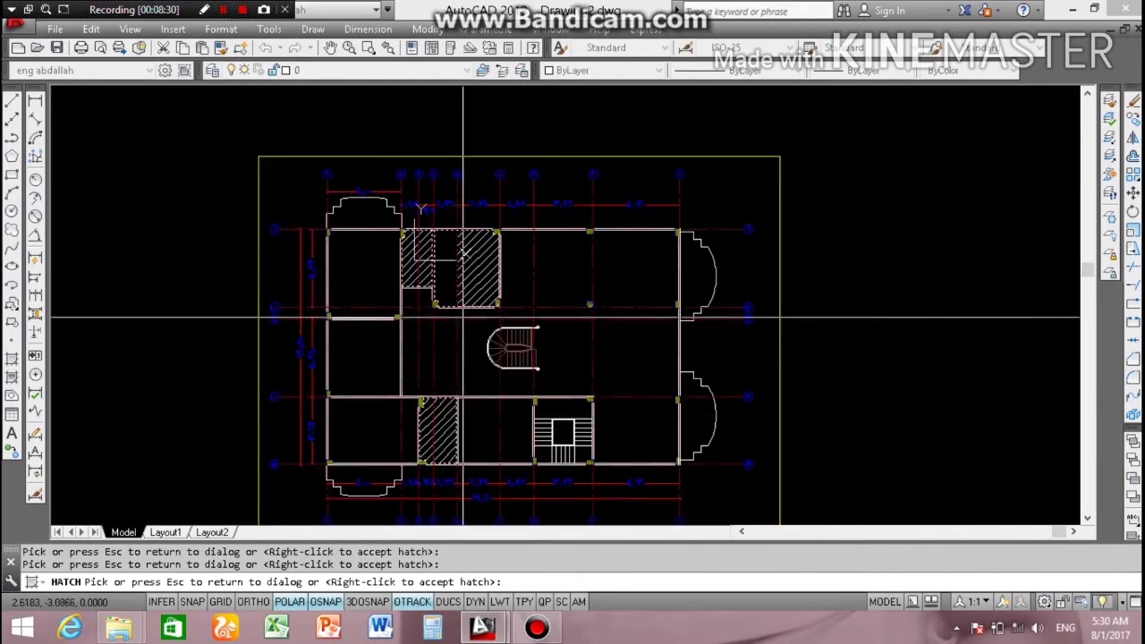
scroll(412, 271, up, 5)
scroll(411, 262, up, 1)
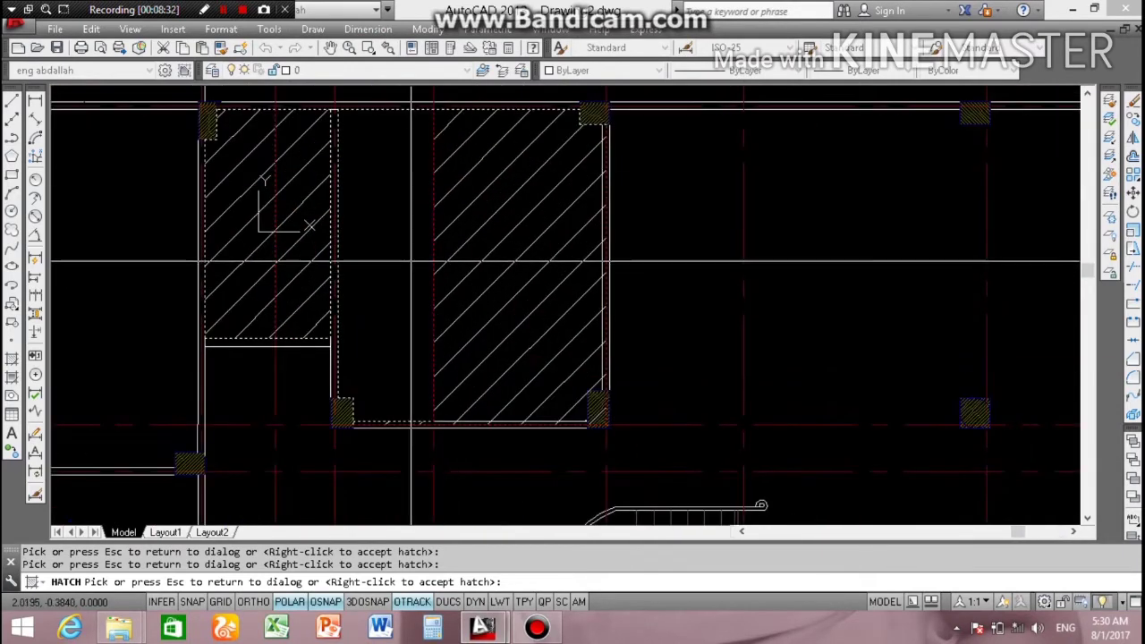
key(Return)
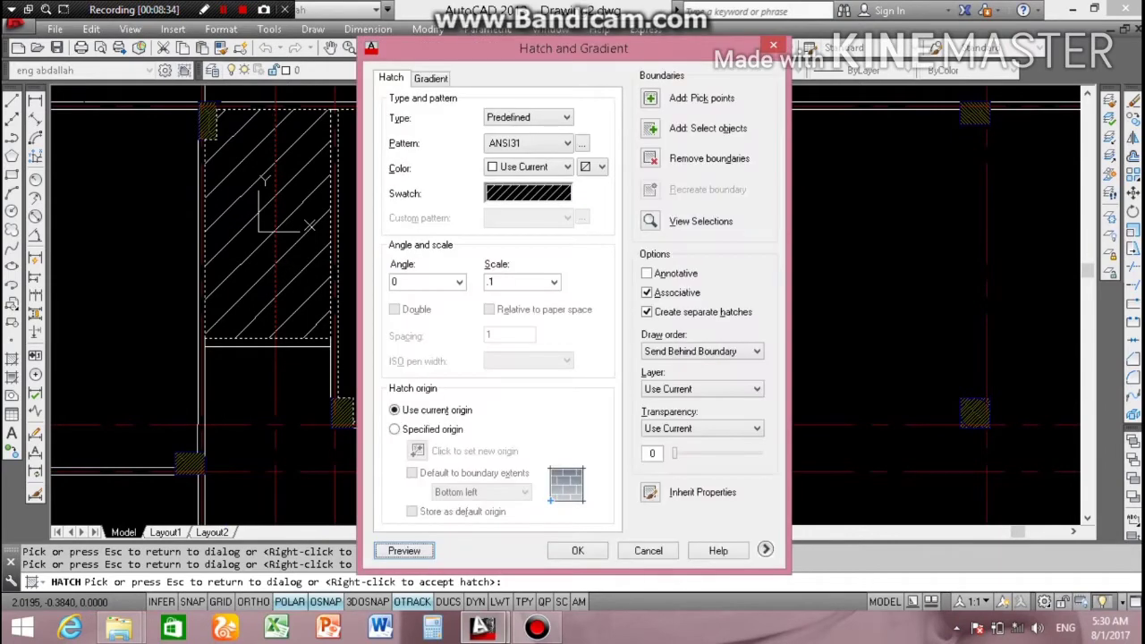
key(Return)
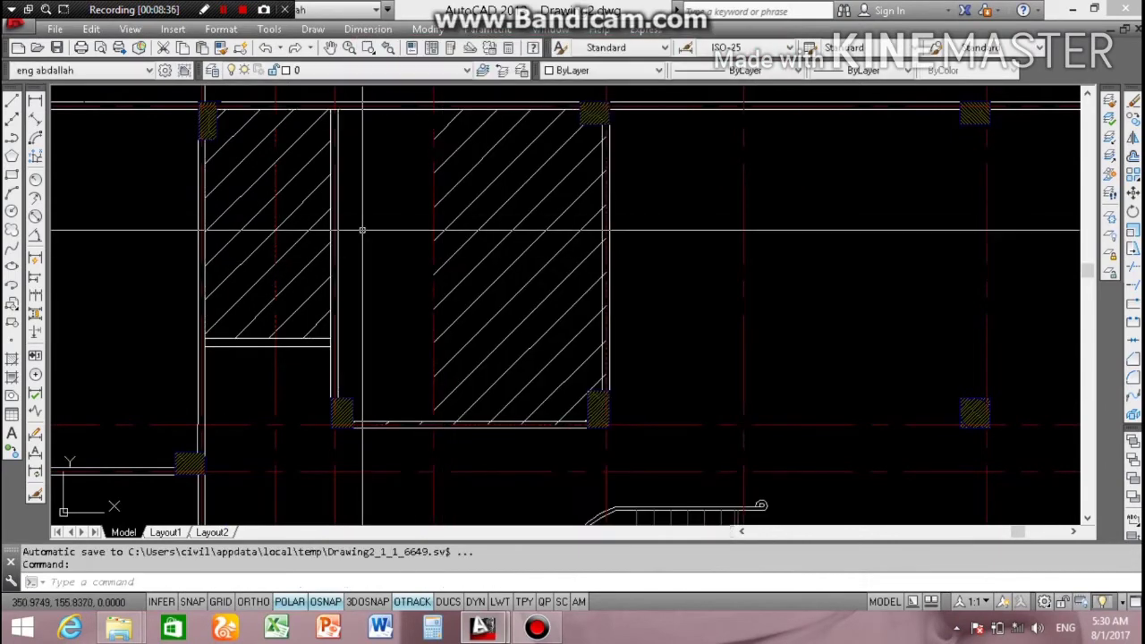
Step: Hatch the empty middle region with a second ANSI31 hatch and preview it
text(h)
key(Return)
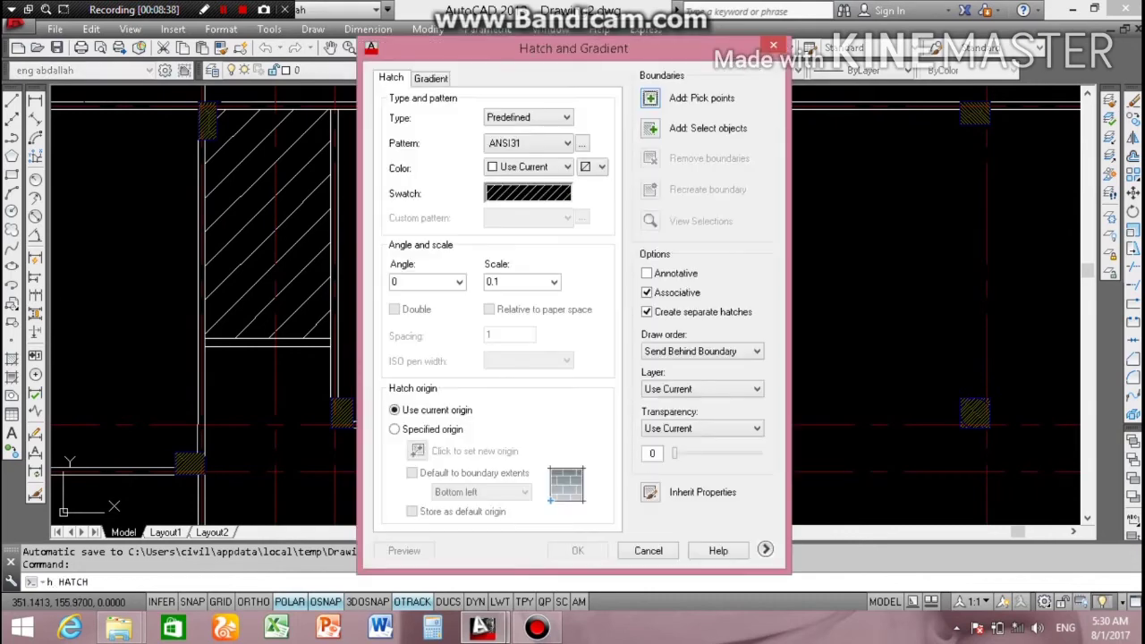
click(651, 97)
click(430, 233)
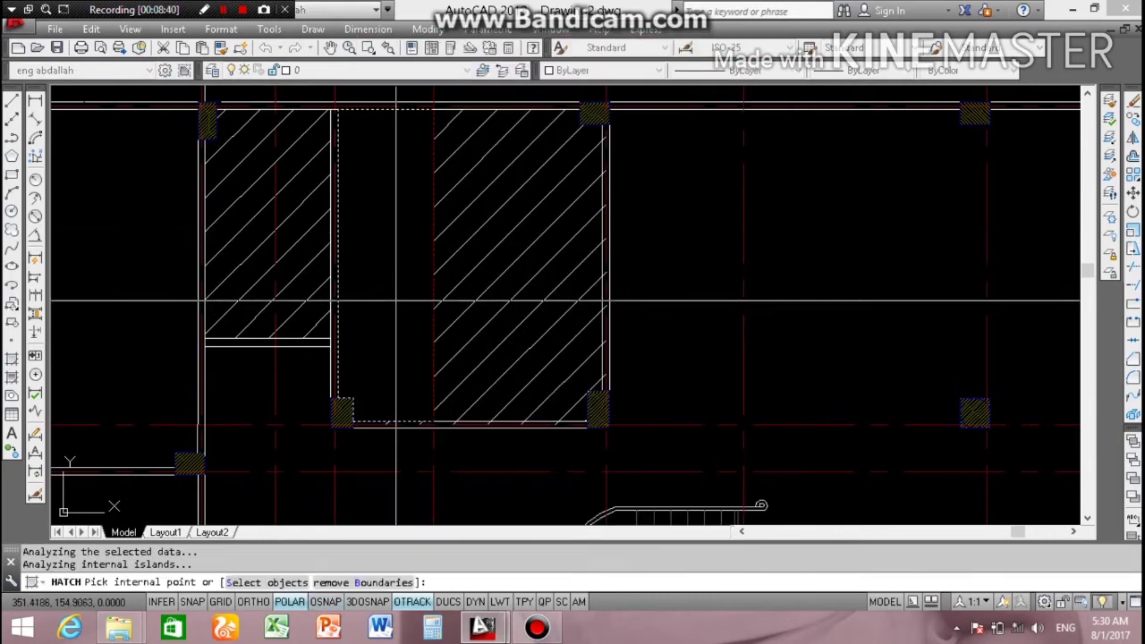
key(Return)
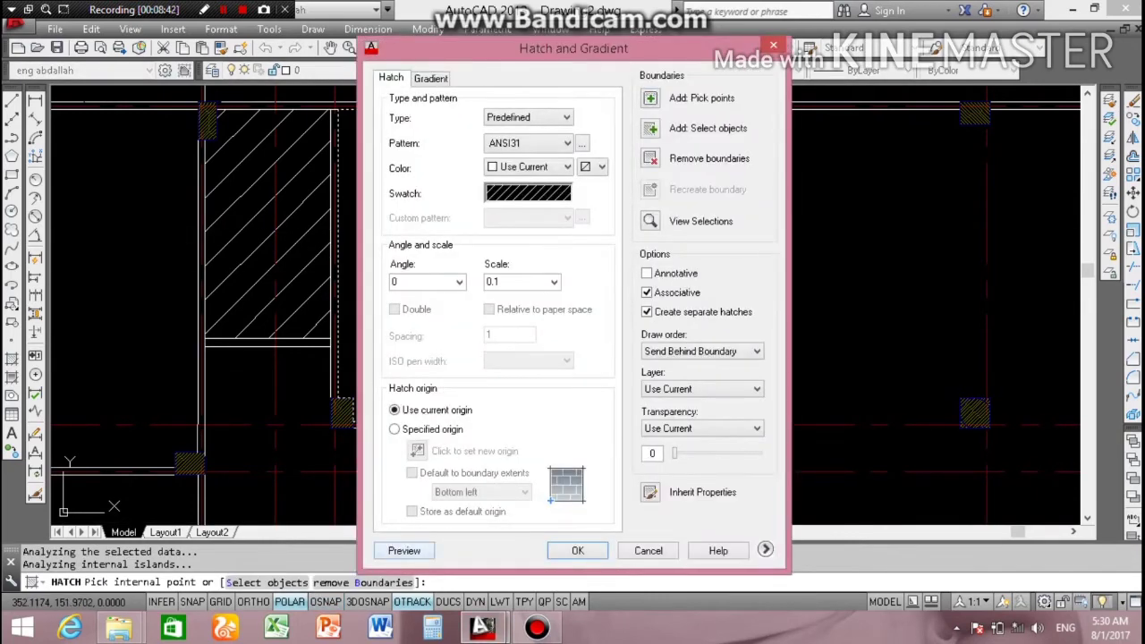
click(403, 550)
key(Escape)
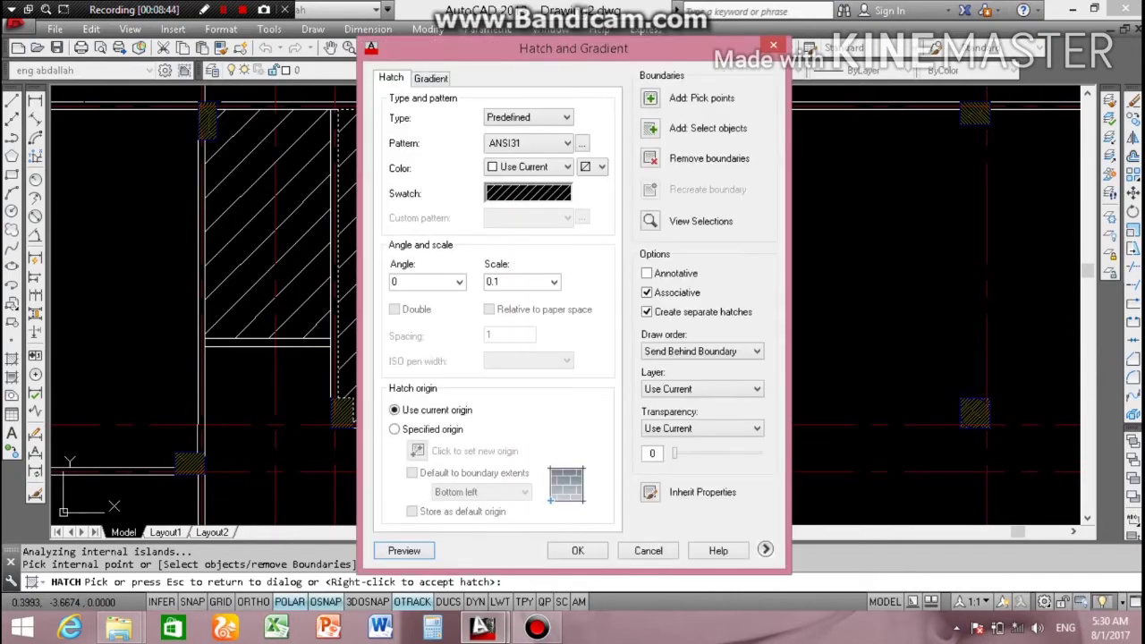
click(404, 550)
scroll(401, 278, down, 3)
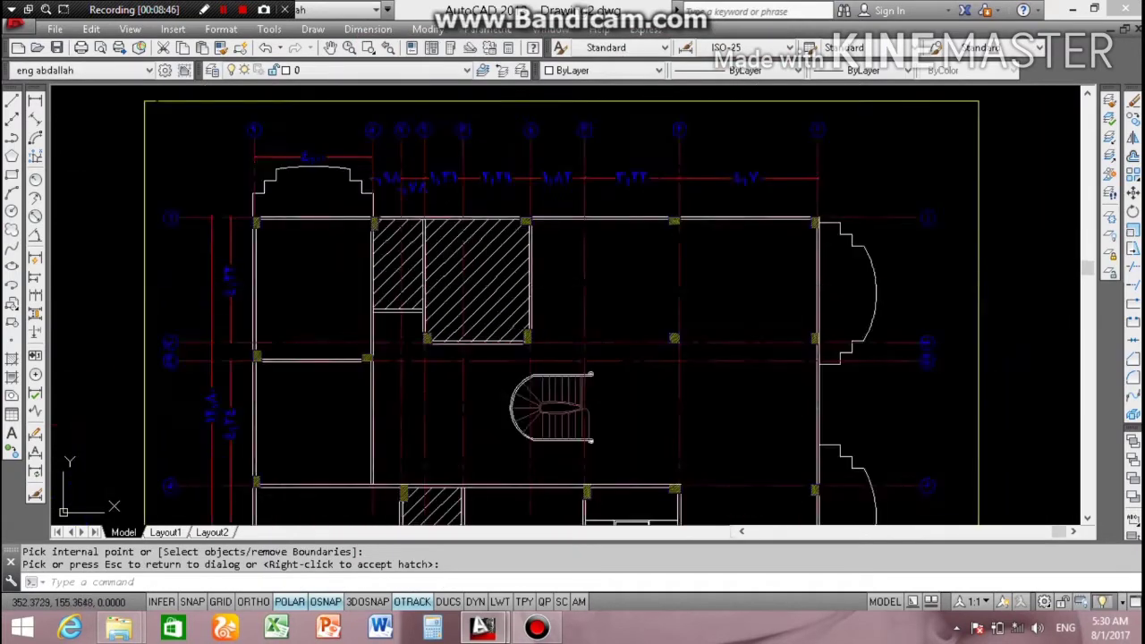
scroll(401, 277, down, 2)
scroll(401, 278, up, 5)
scroll(403, 273, down, 3)
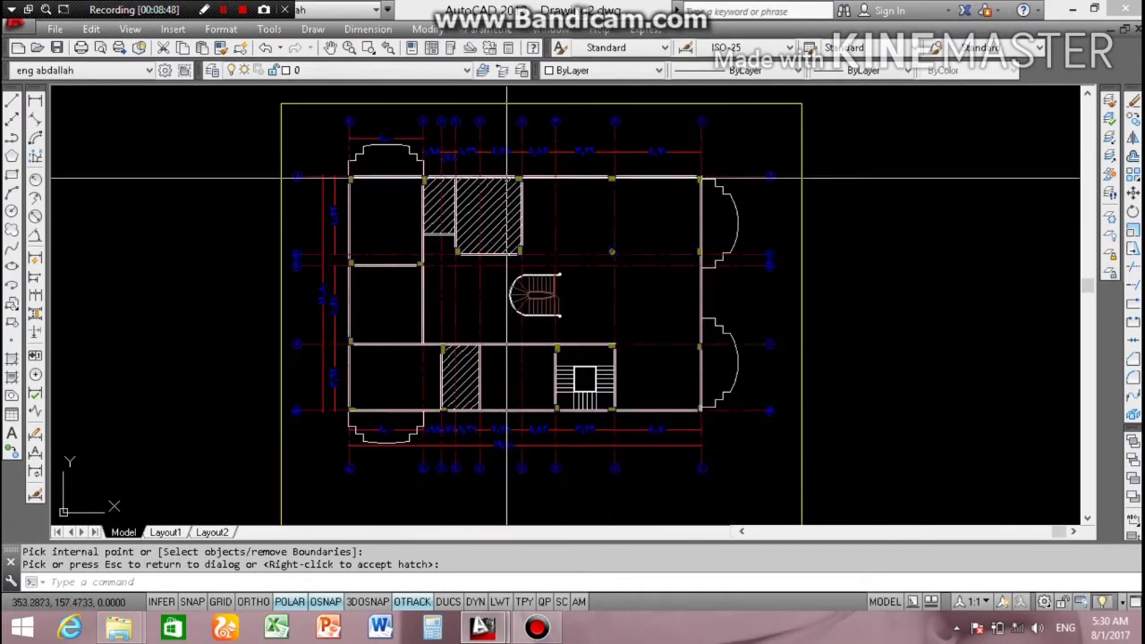
scroll(404, 267, up, 3)
scroll(405, 266, down, 4)
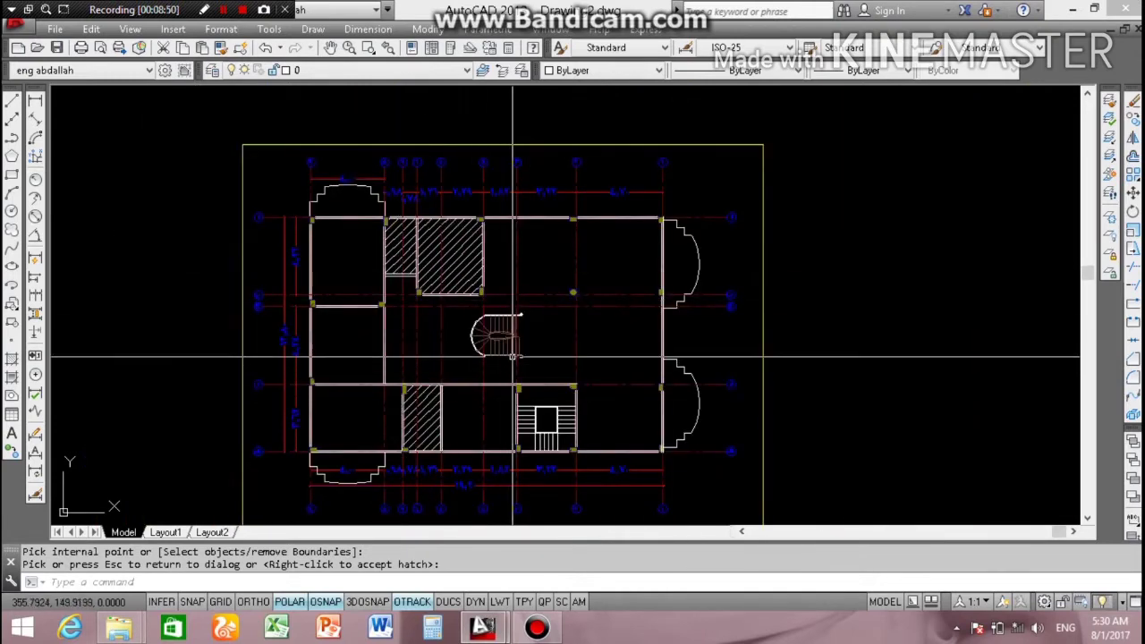
mouse_move(526, 341)
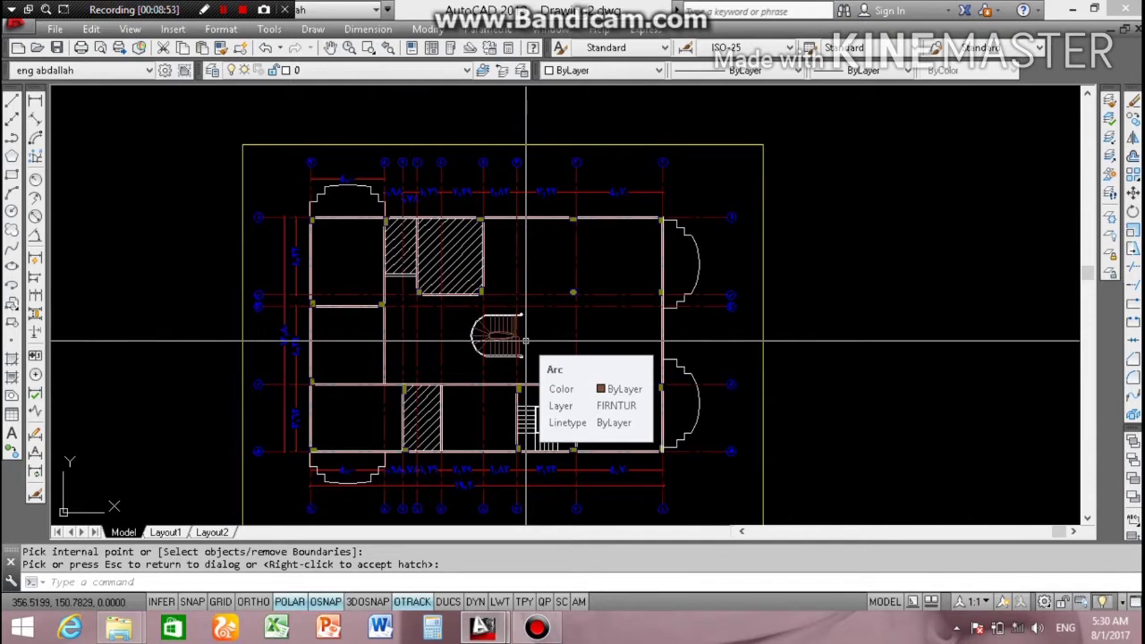
scroll(617, 241, down, 2)
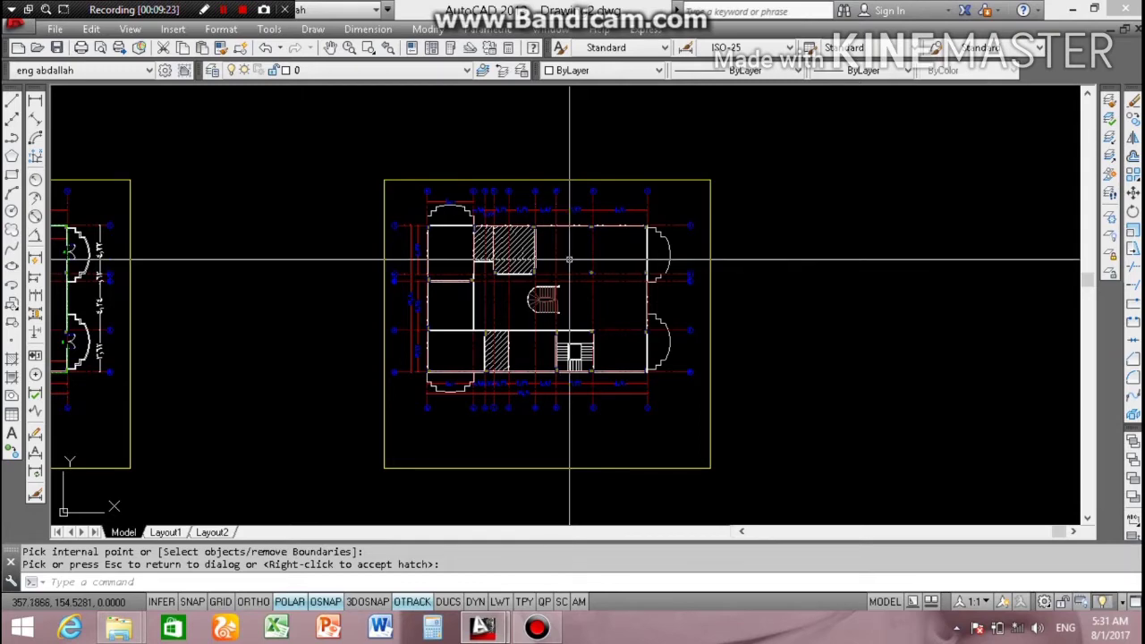
scroll(453, 221, up, 4)
scroll(453, 221, up, 2)
scroll(443, 268, down, 2)
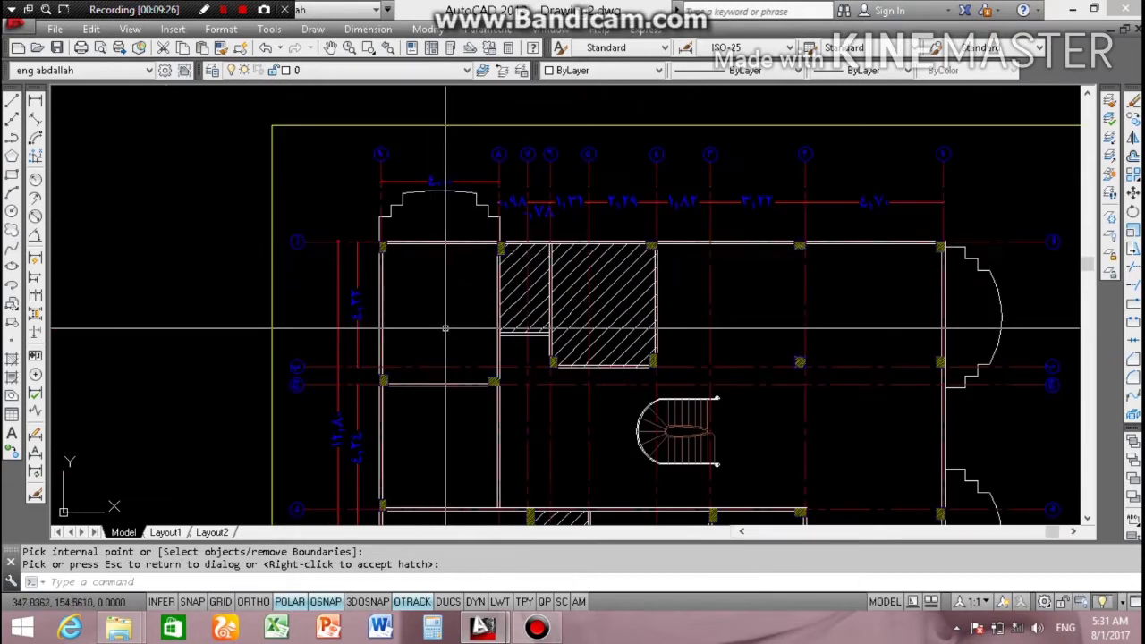
scroll(536, 324, down, 2)
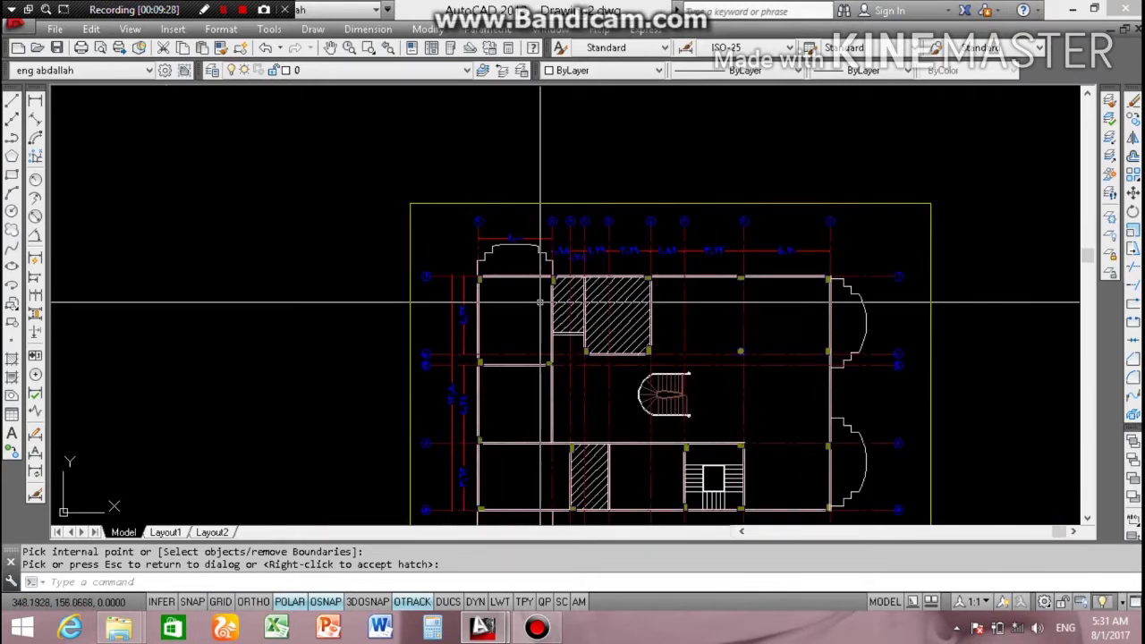
scroll(556, 370, down, 2)
scroll(695, 447, up, 3)
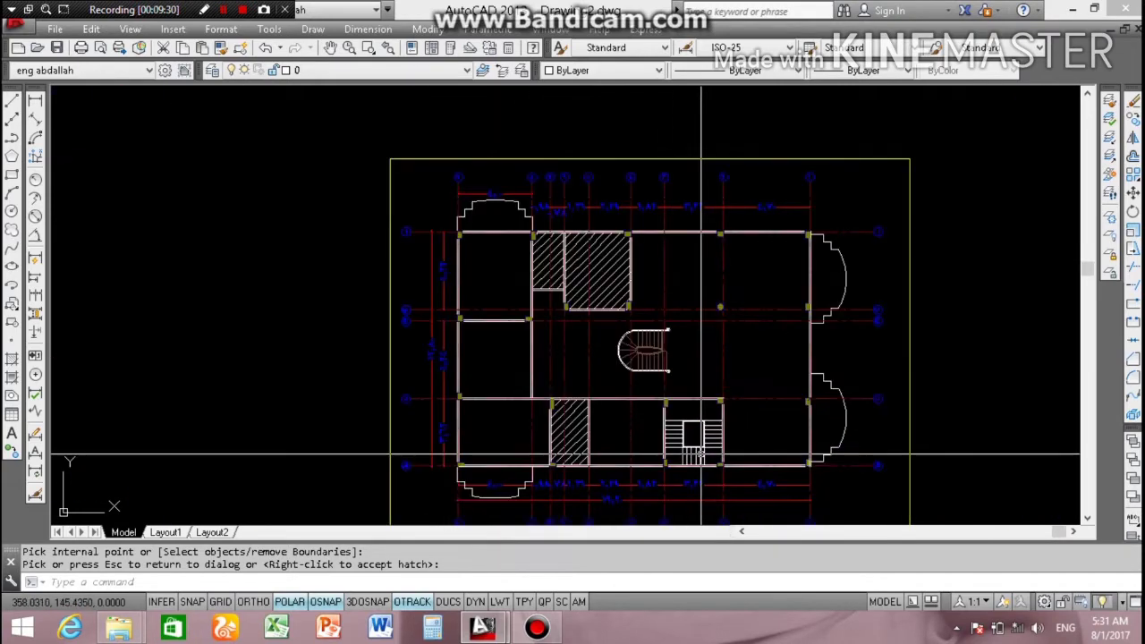
scroll(701, 456, up, 2)
scroll(701, 458, down, 2)
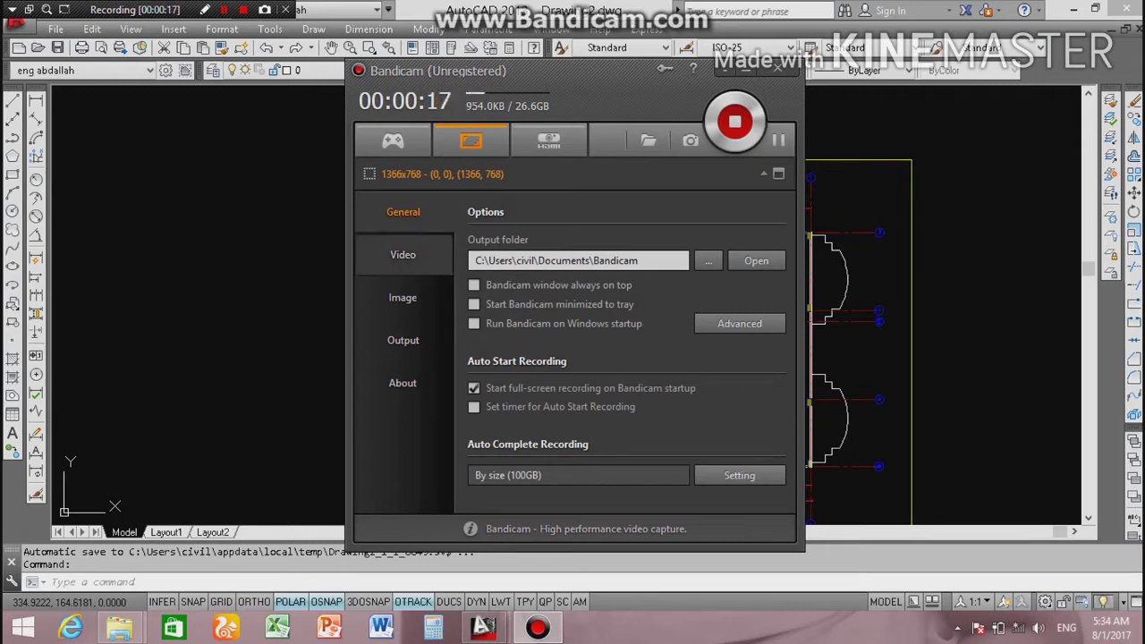
click(307, 230)
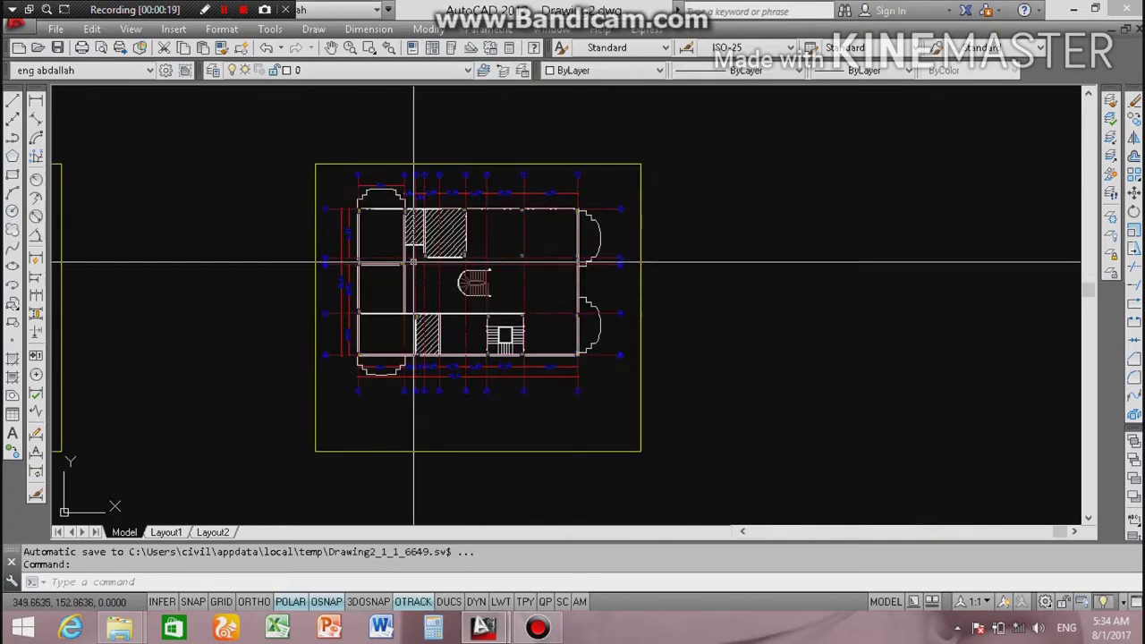
scroll(415, 264, up, 2)
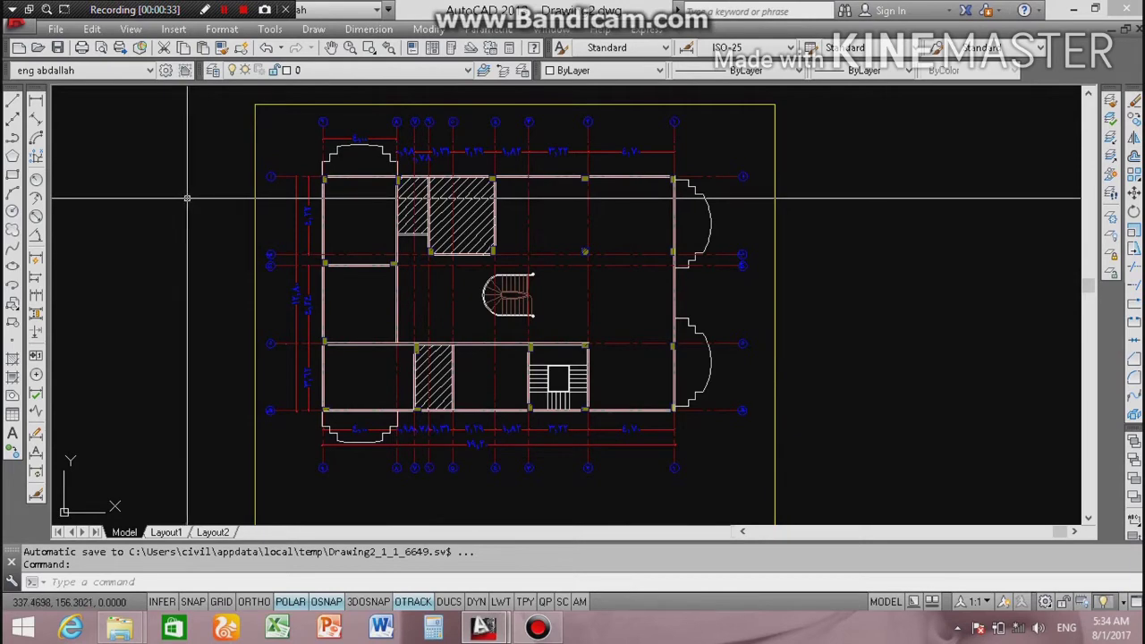
scroll(393, 170, up, 2)
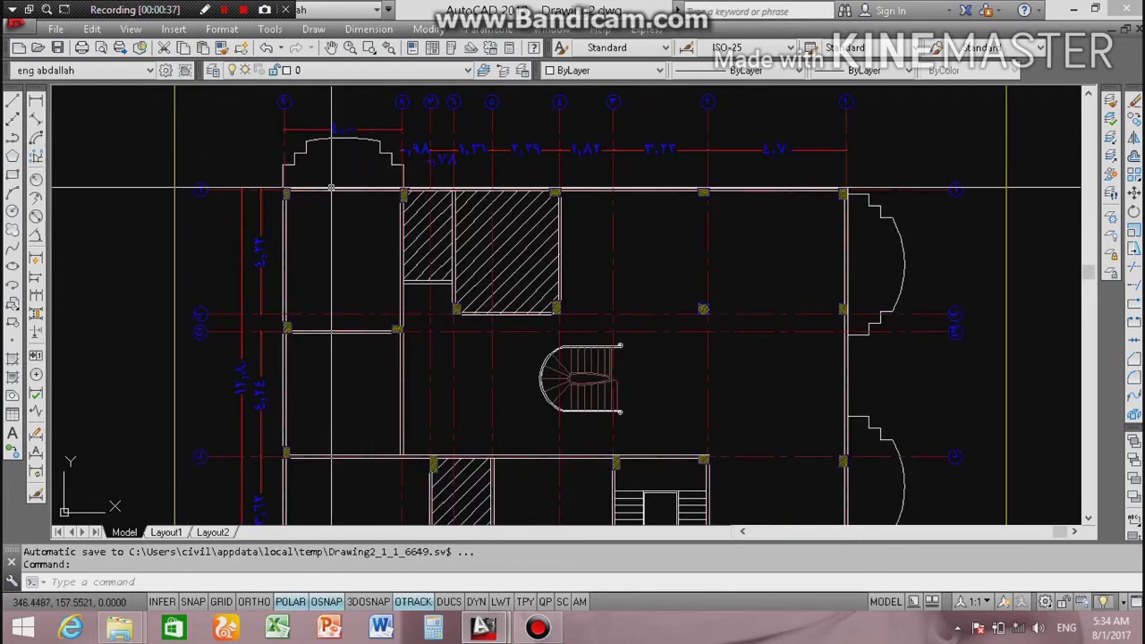
scroll(392, 185, down, 2)
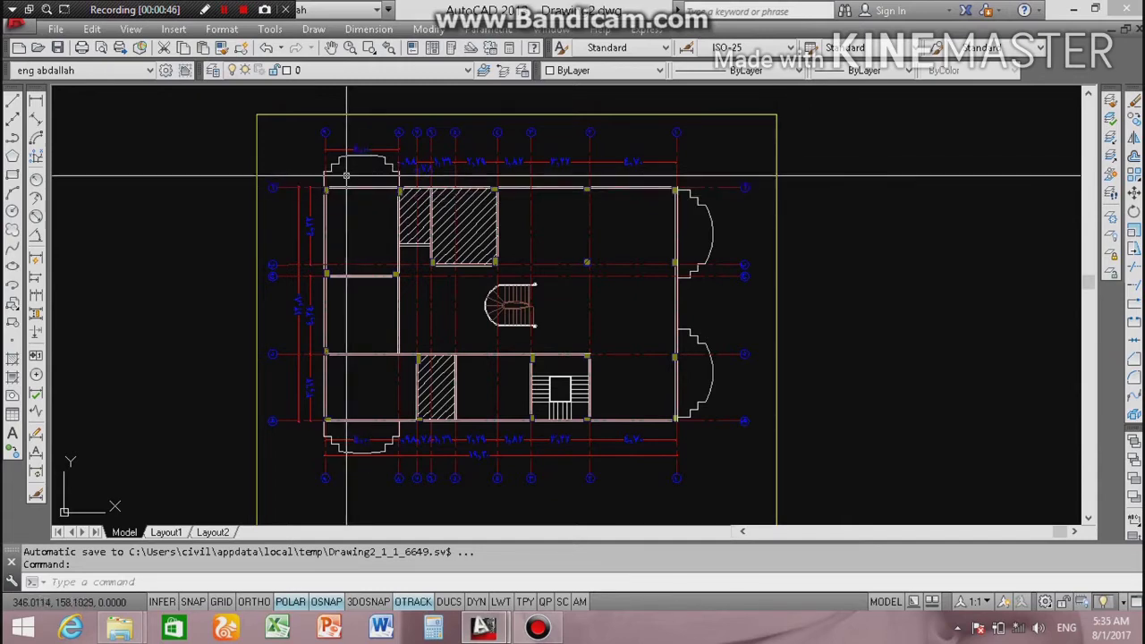
scroll(394, 232, up, 2)
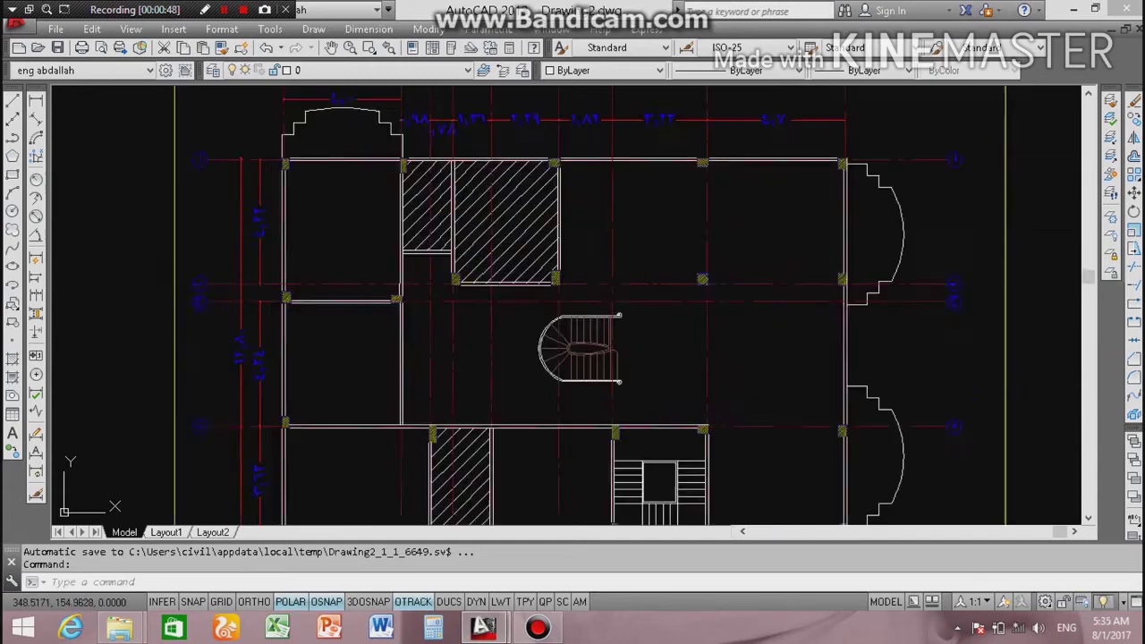
scroll(394, 235, up, 2)
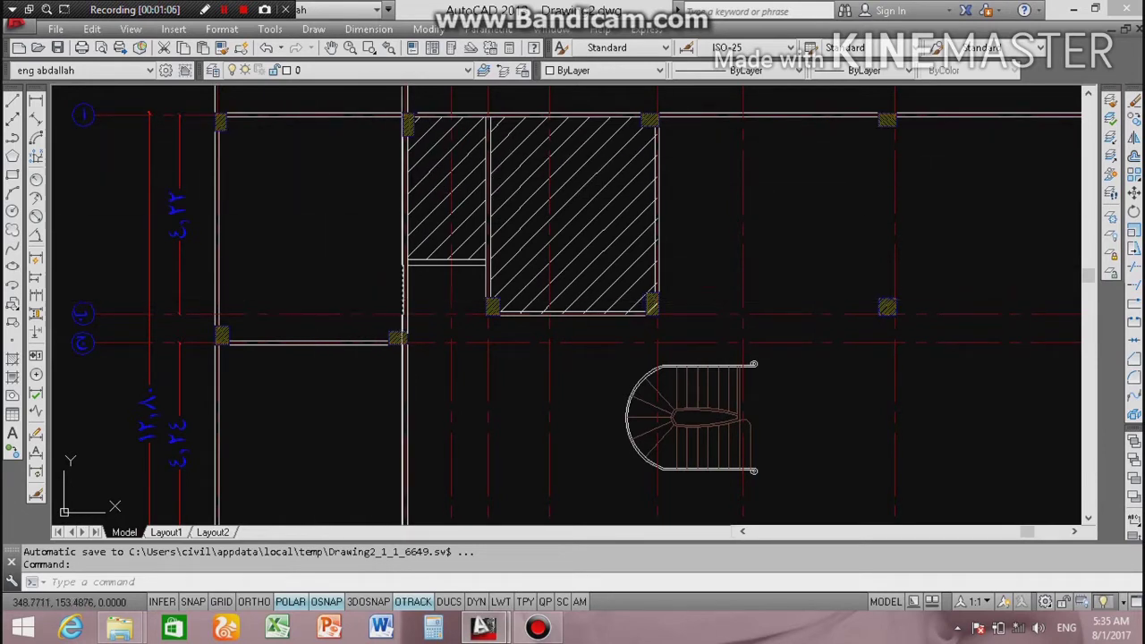
scroll(414, 283, up, 2)
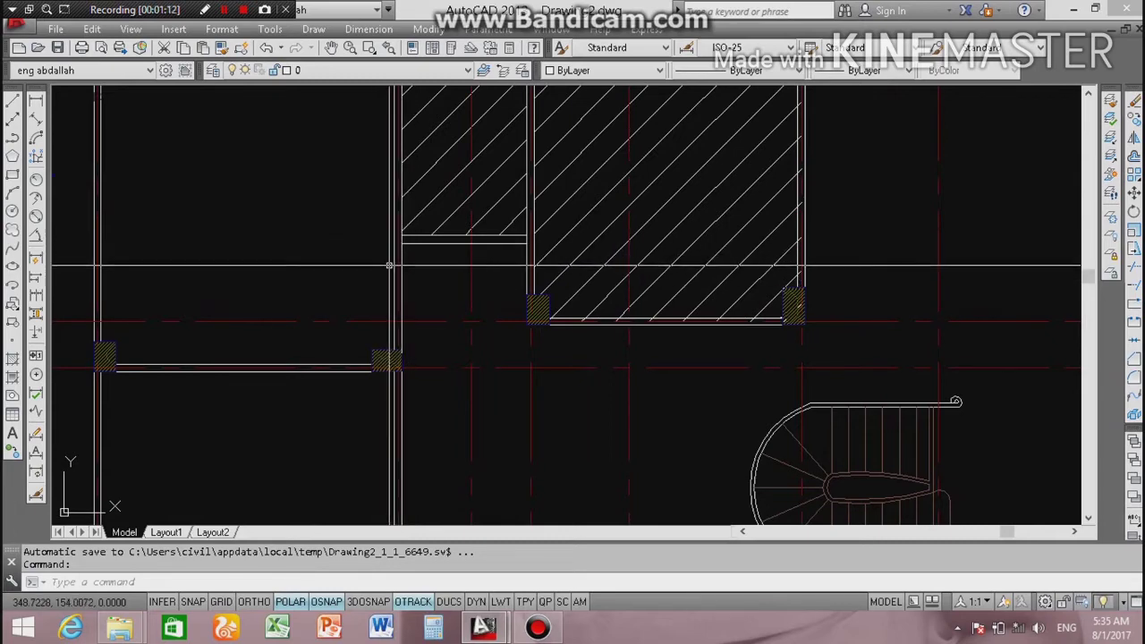
scroll(394, 273, down, 3)
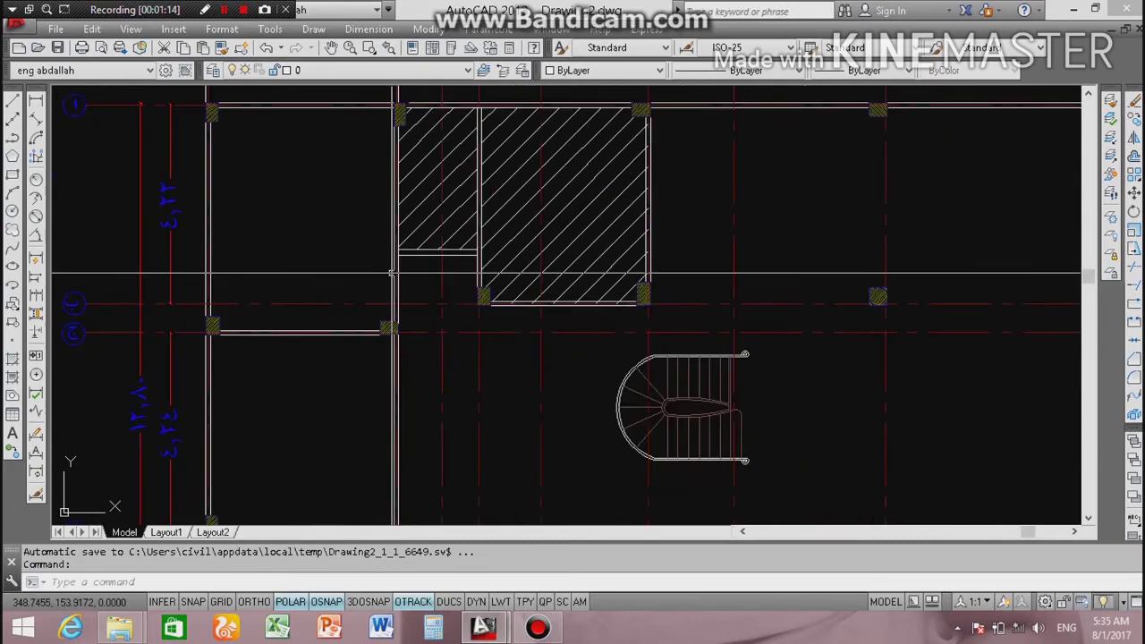
scroll(393, 273, down, 1)
scroll(404, 159, up, 4)
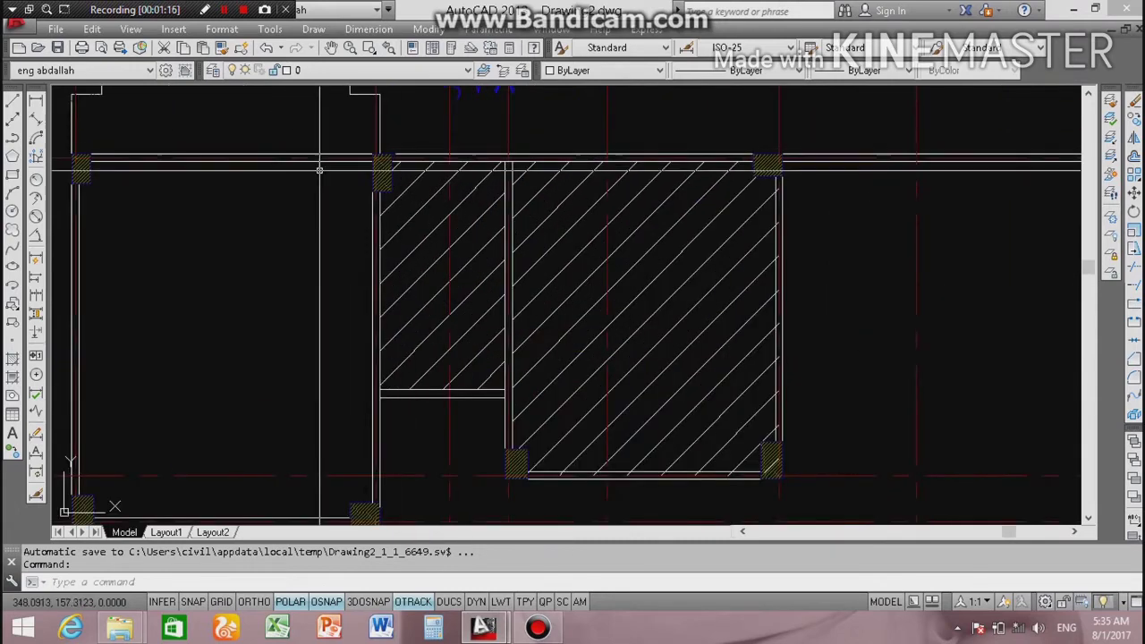
scroll(385, 158, up, 2)
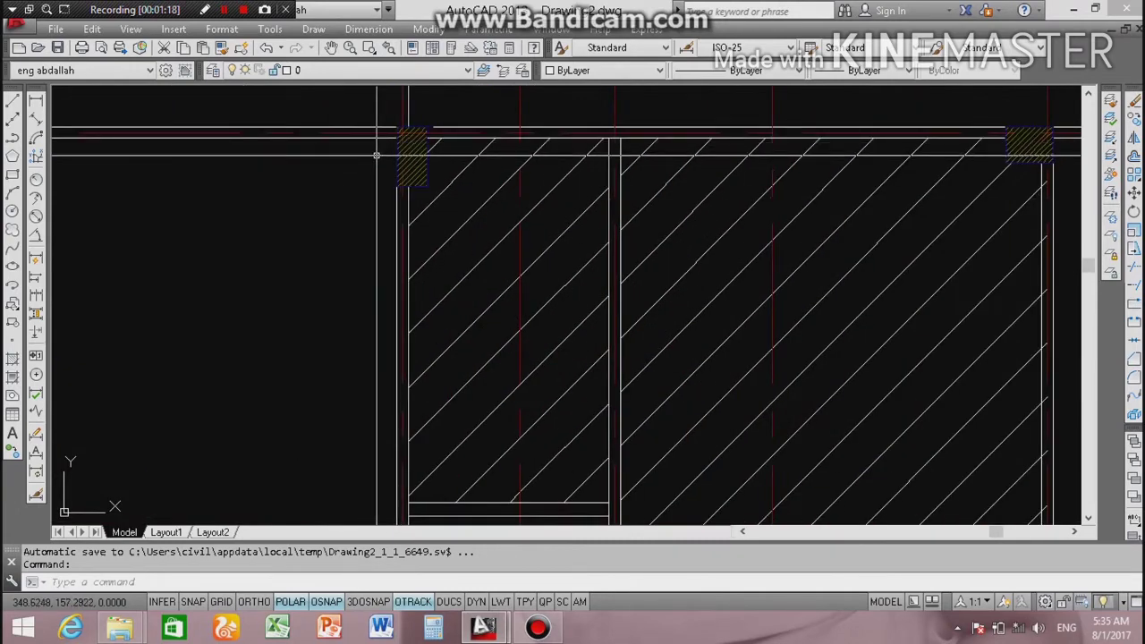
scroll(382, 150, down, 2)
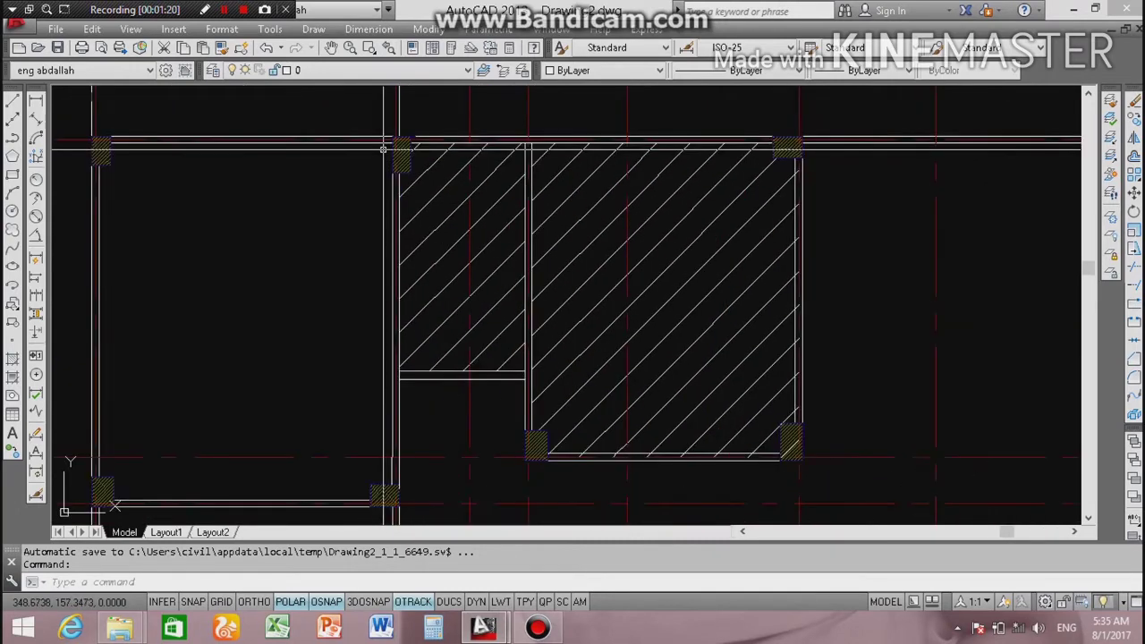
scroll(382, 149, down, 1)
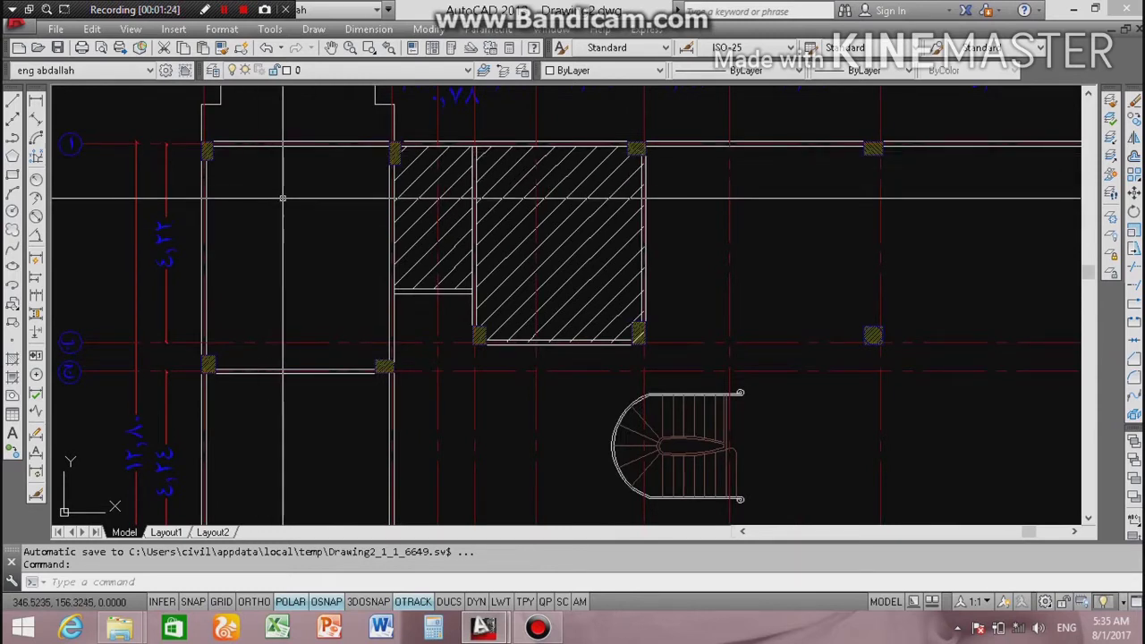
scroll(285, 195, down, 2)
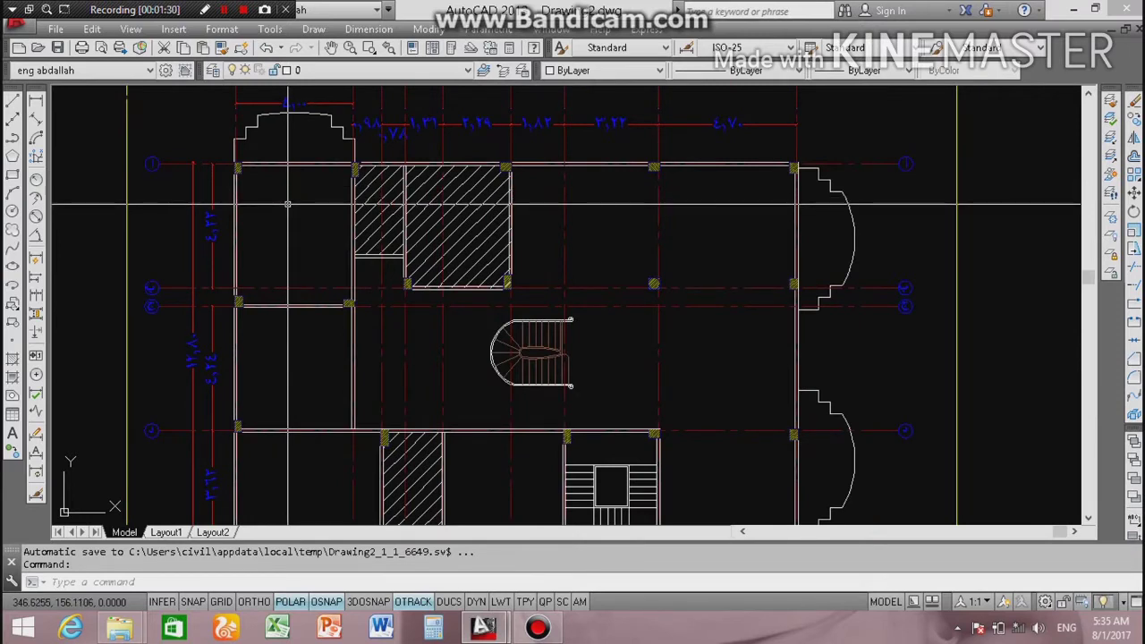
scroll(288, 205, down, 2)
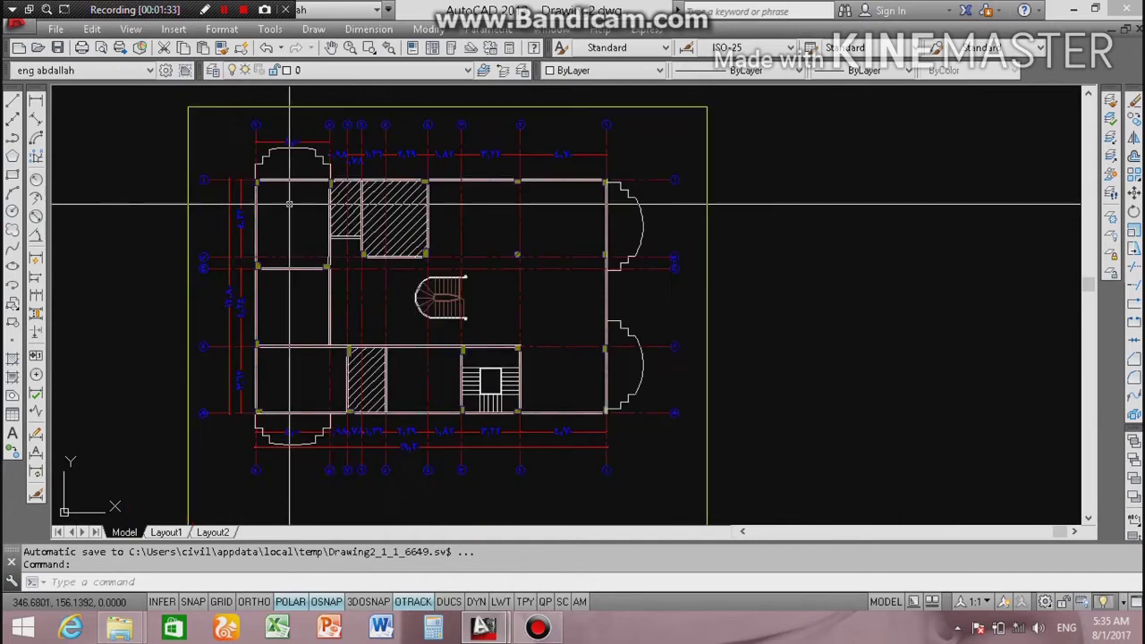
scroll(292, 220, up, 2)
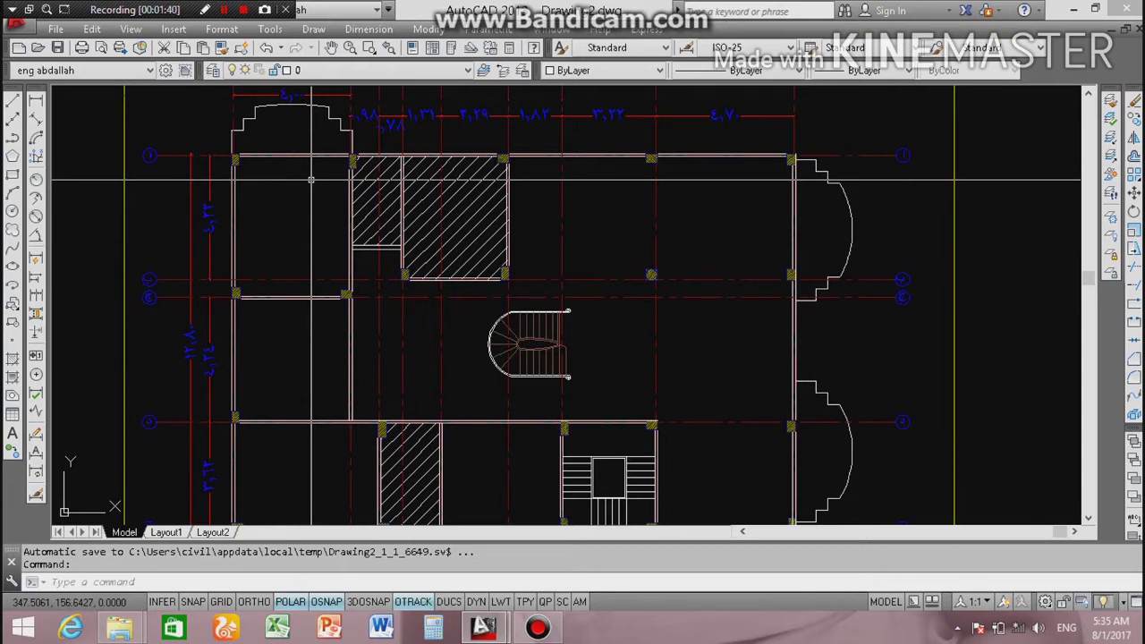
scroll(312, 179, down, 2)
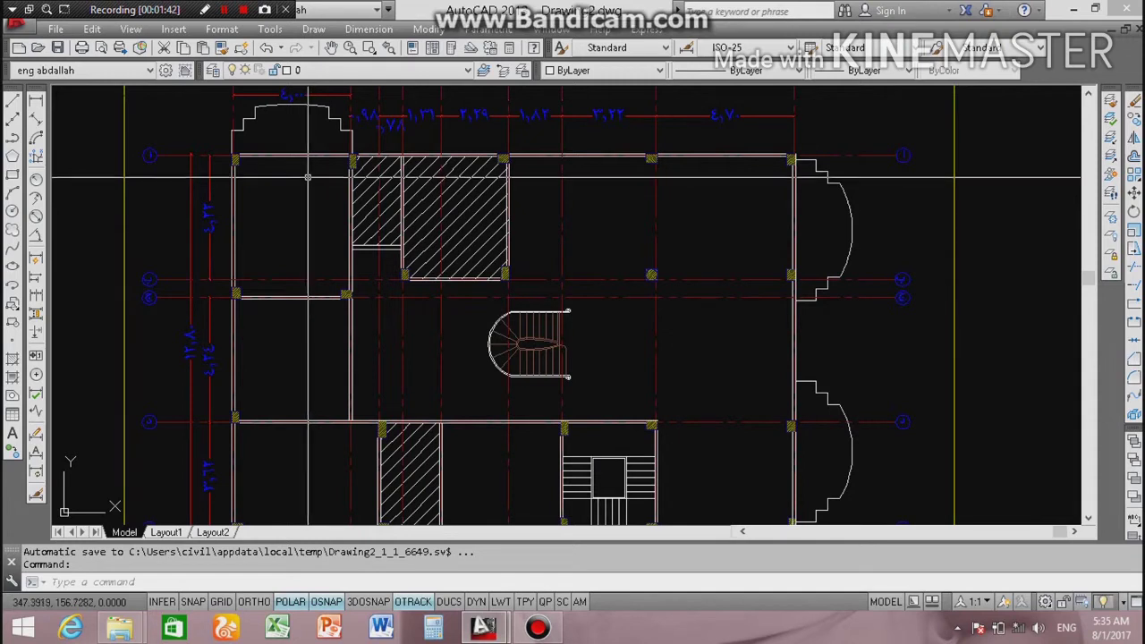
scroll(296, 180, up, 2)
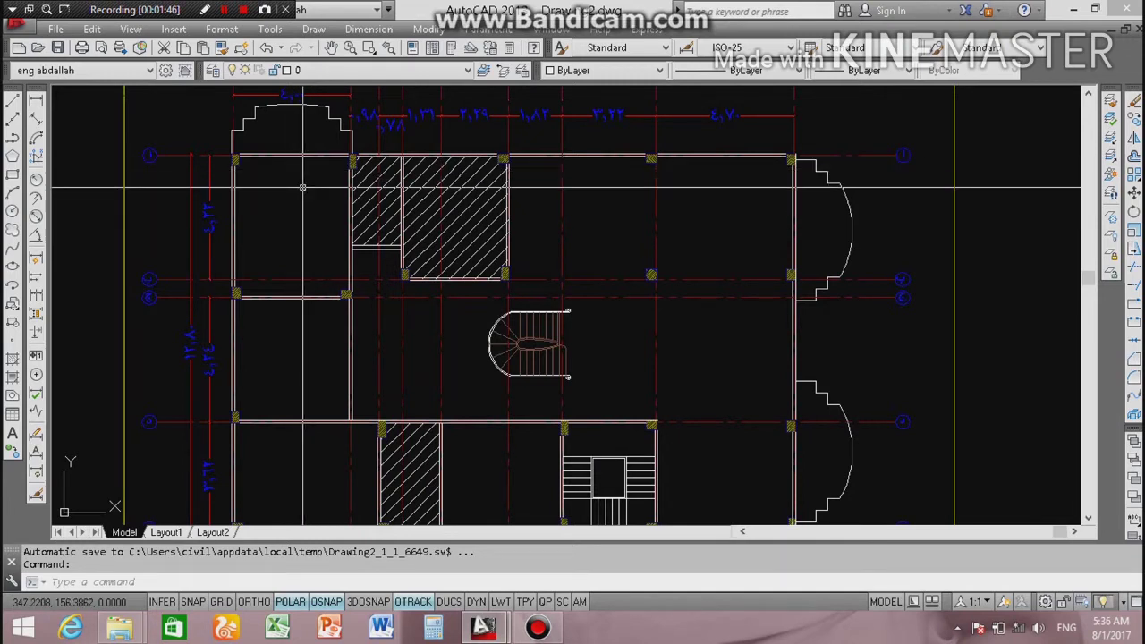
scroll(304, 179, down, 2)
scroll(309, 167, up, 2)
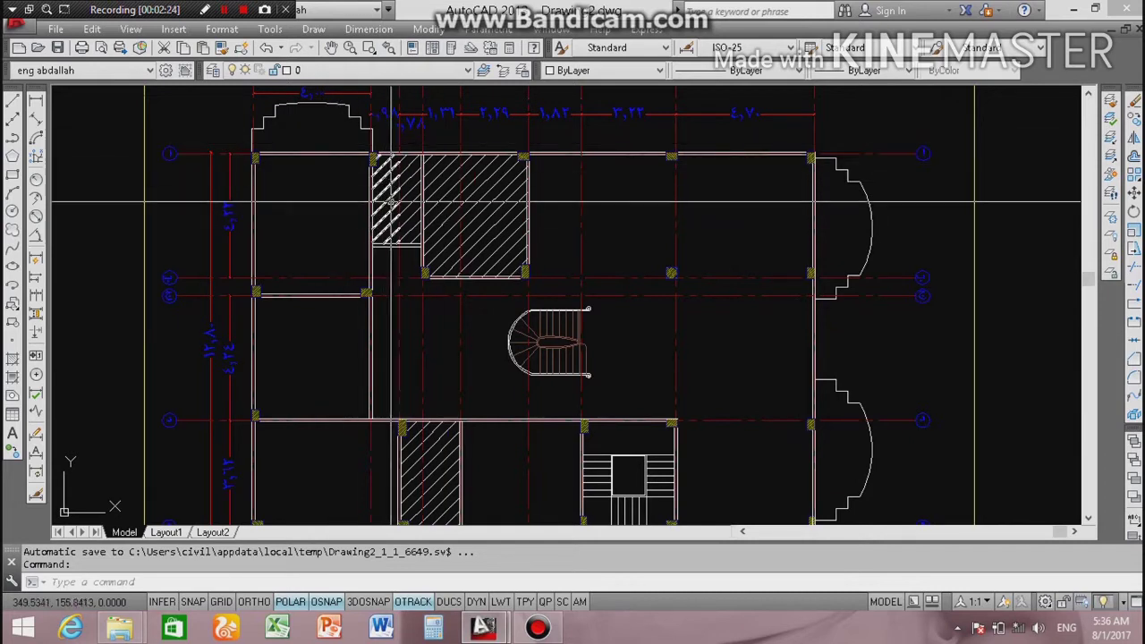
scroll(454, 231, down, 2)
scroll(359, 174, up, 2)
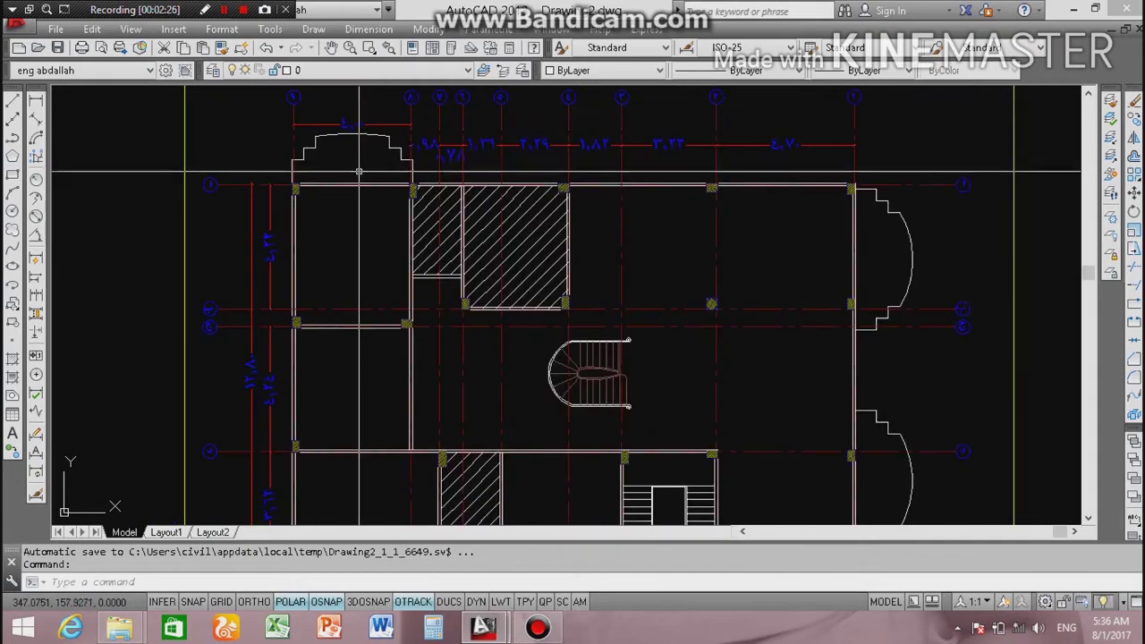
scroll(359, 175, down, 2)
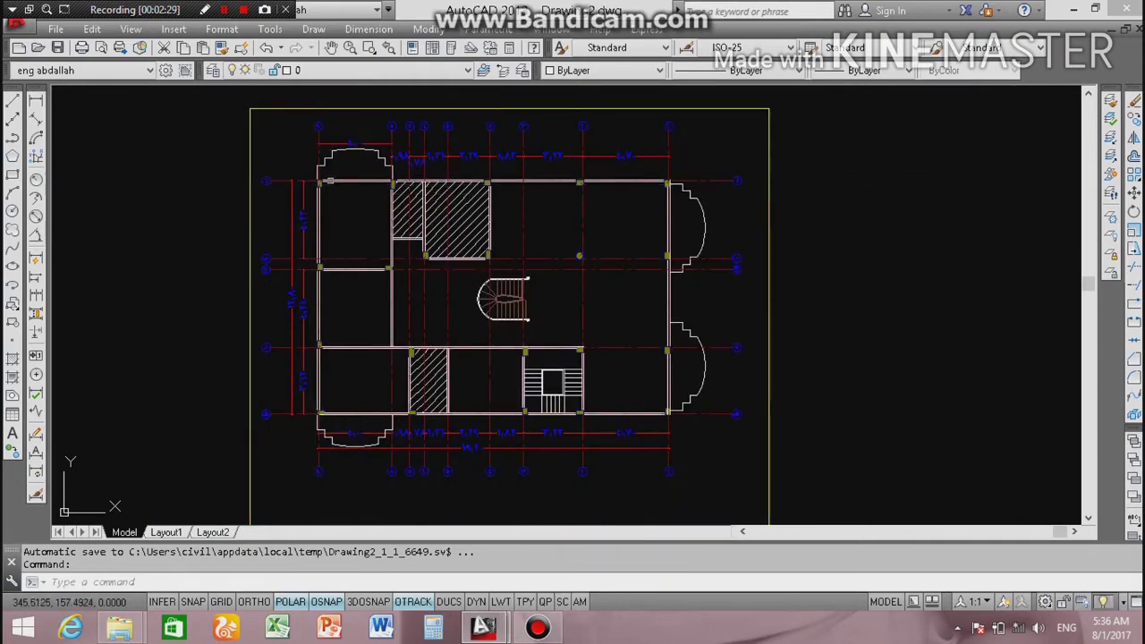
scroll(354, 175, up, 2)
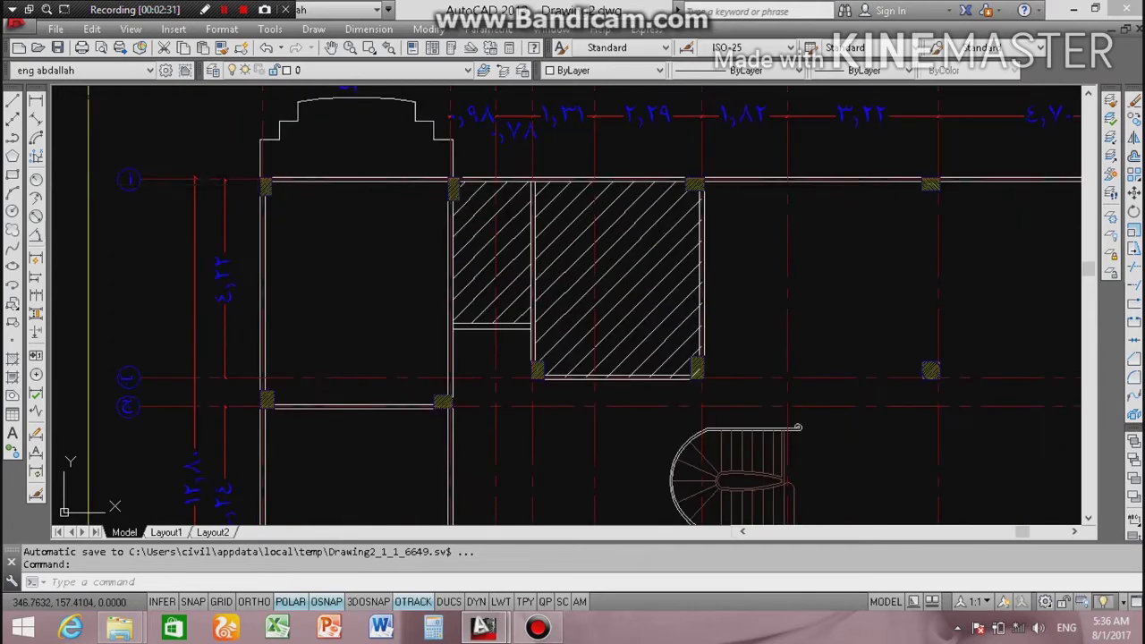
scroll(402, 182, down, 2)
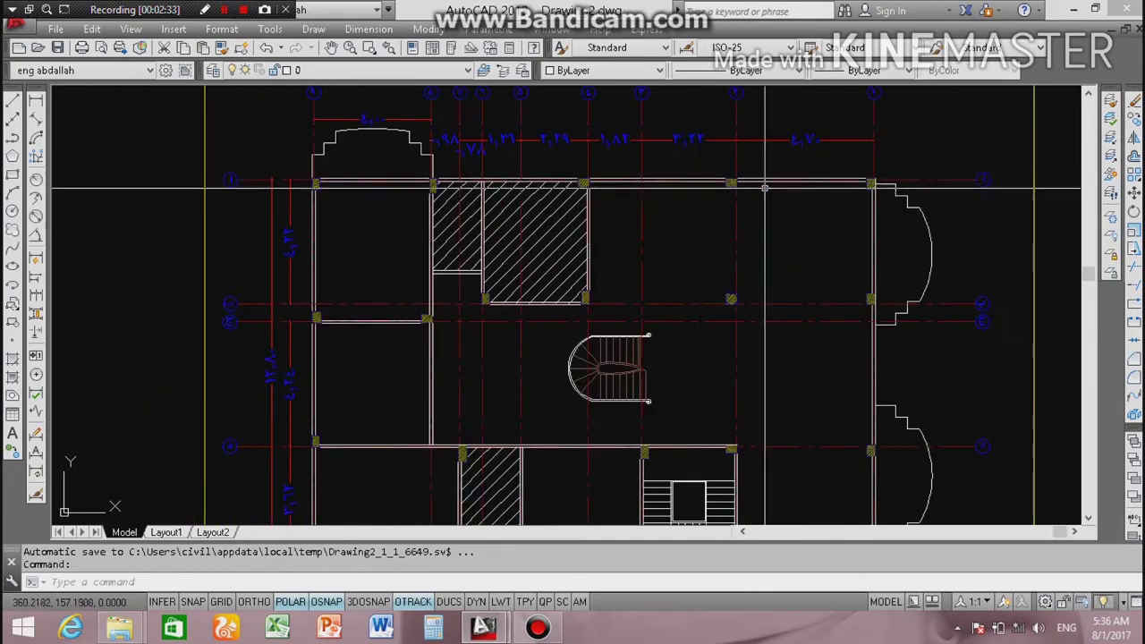
scroll(295, 237, down, 2)
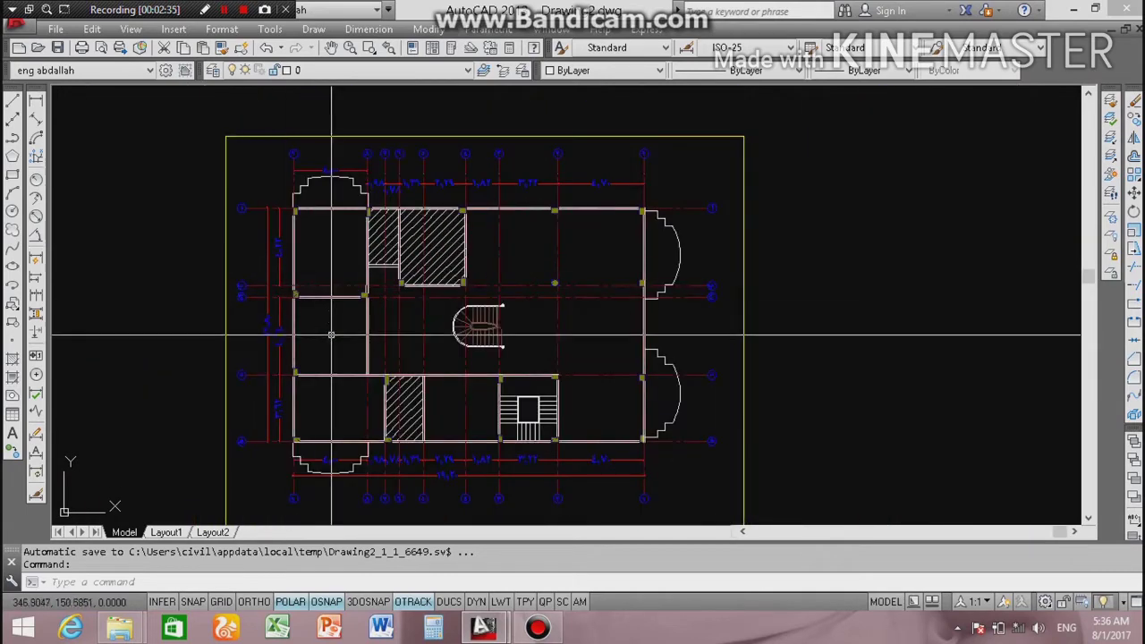
scroll(320, 384, up, 4)
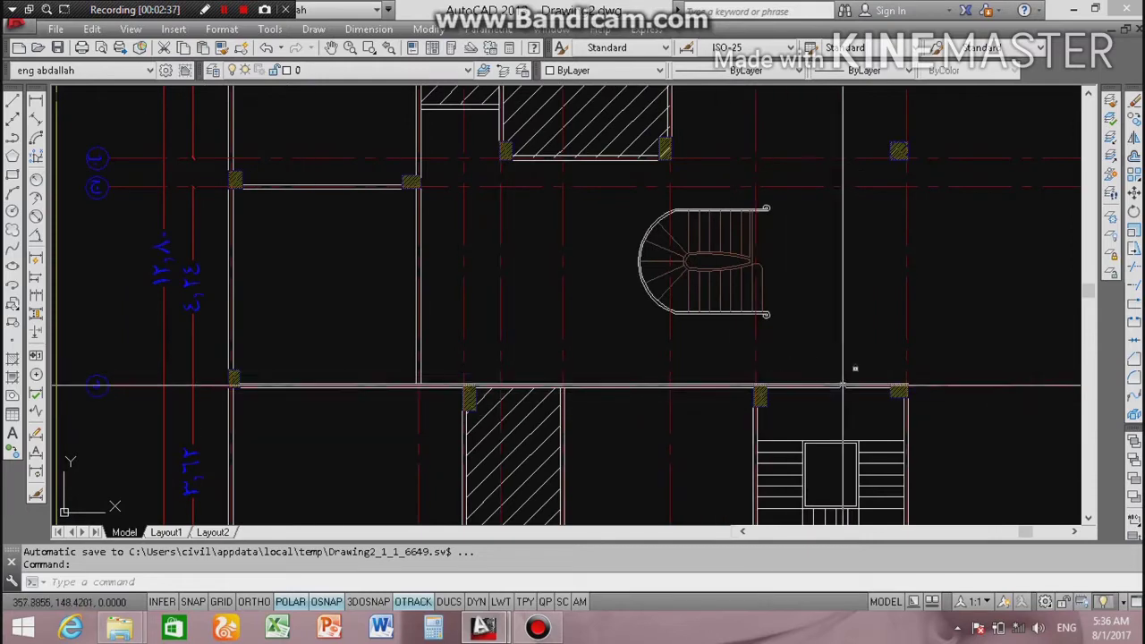
scroll(670, 342, down, 4)
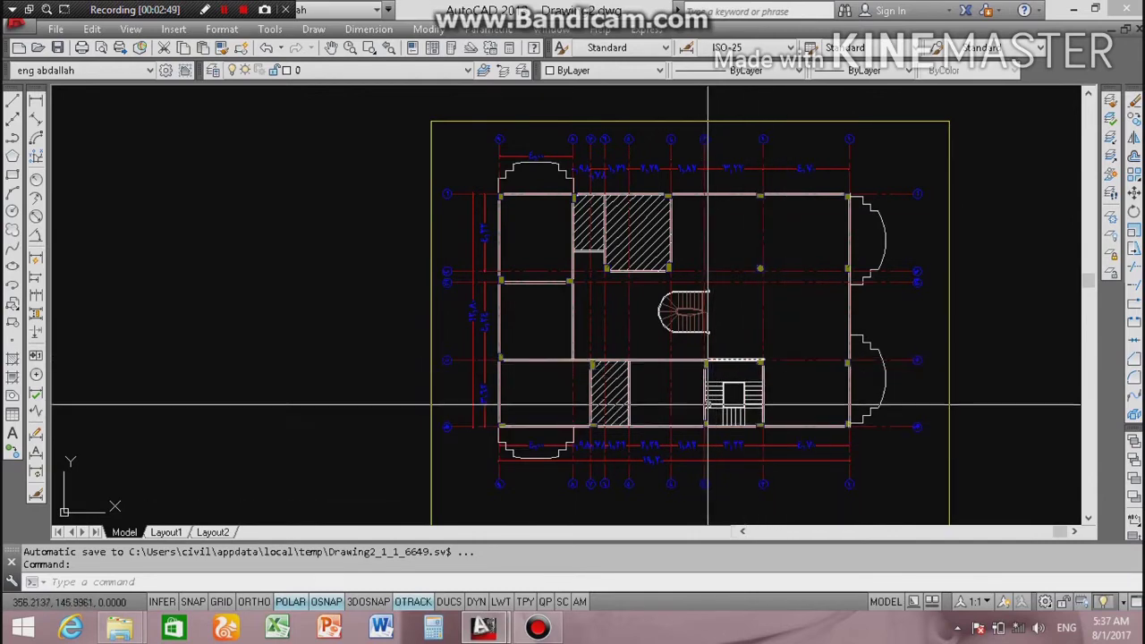
scroll(633, 402, up, 2)
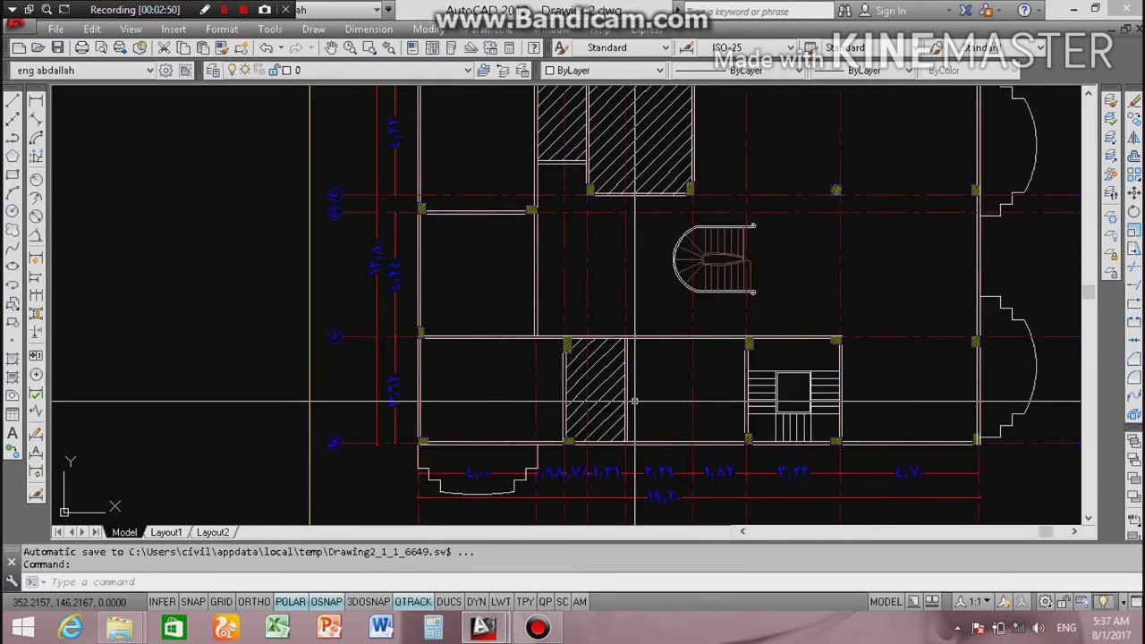
scroll(634, 402, down, 2)
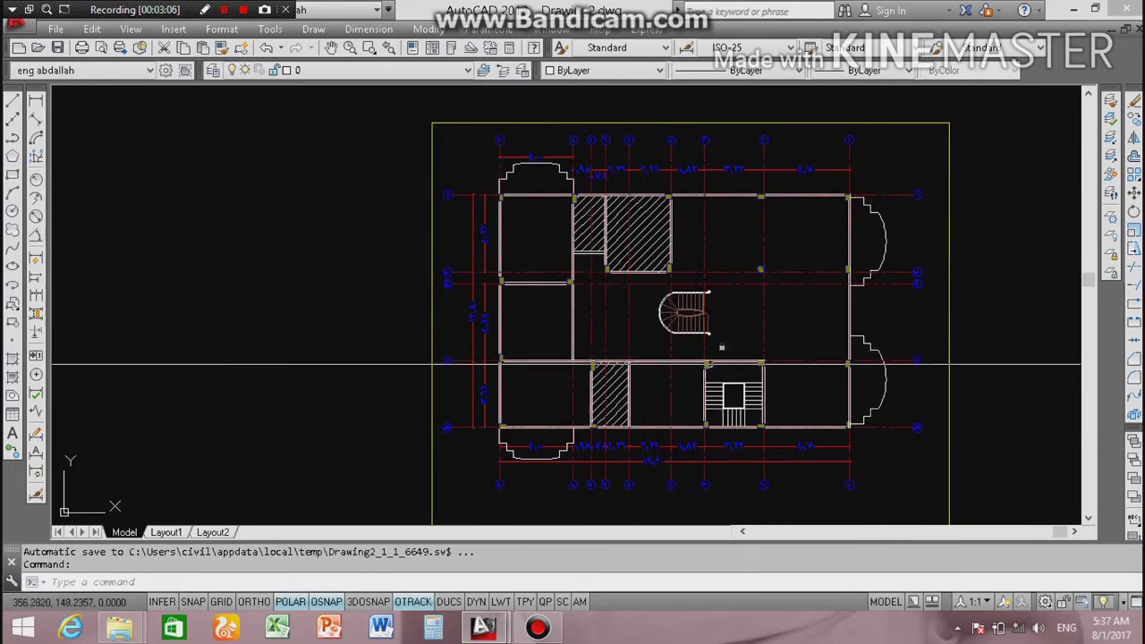
click(480, 359)
key(Escape)
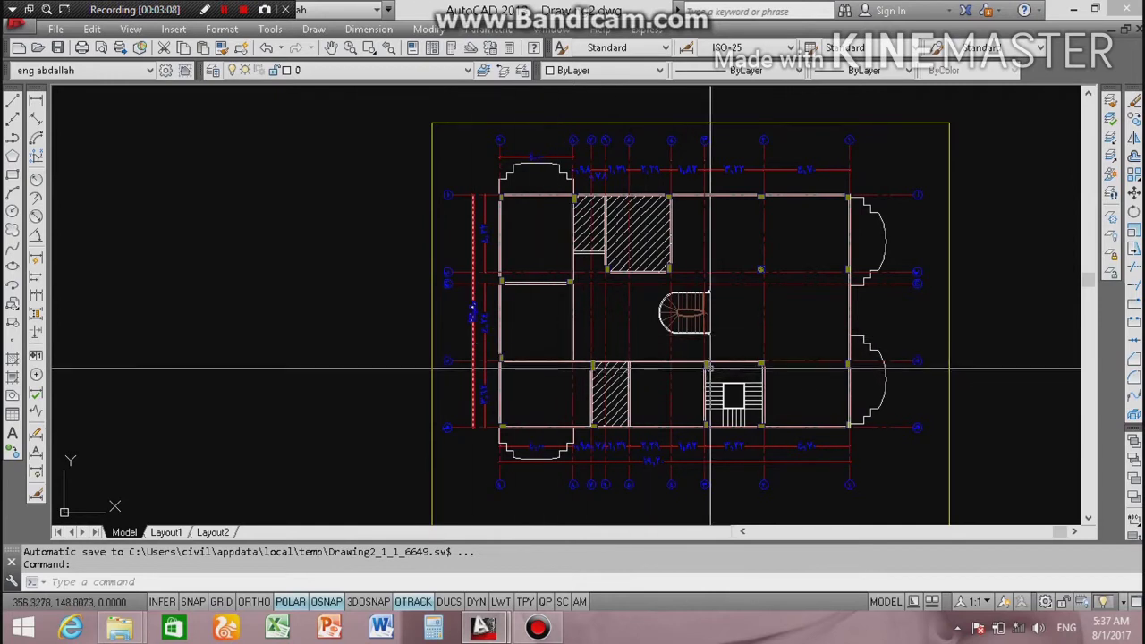
scroll(748, 404, up, 2)
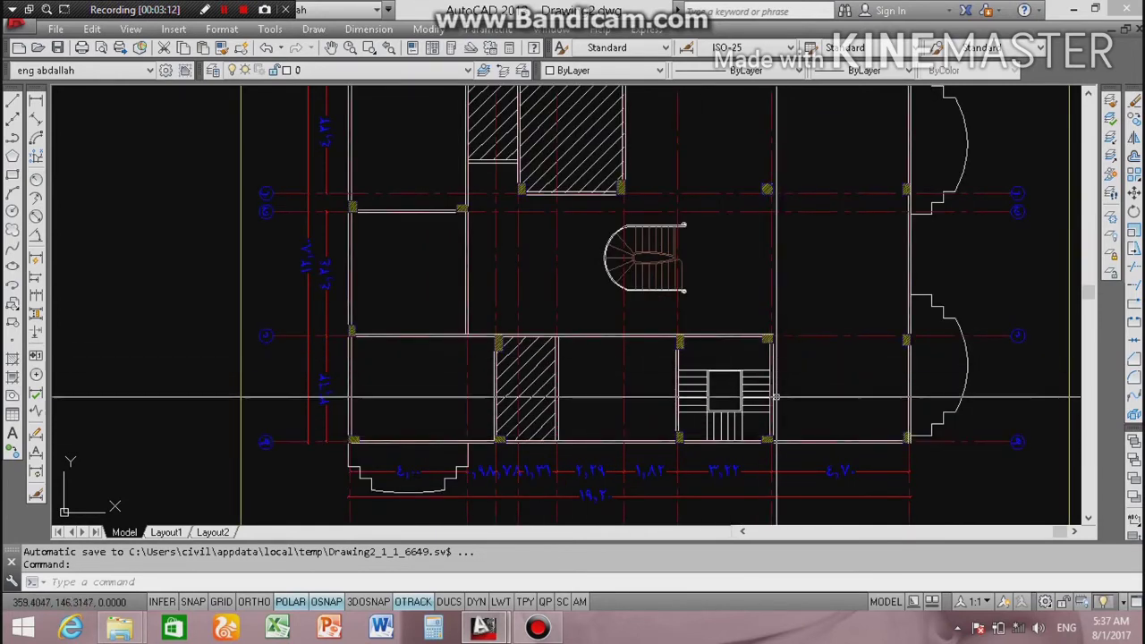
scroll(769, 407, down, 2)
scroll(577, 215, up, 2)
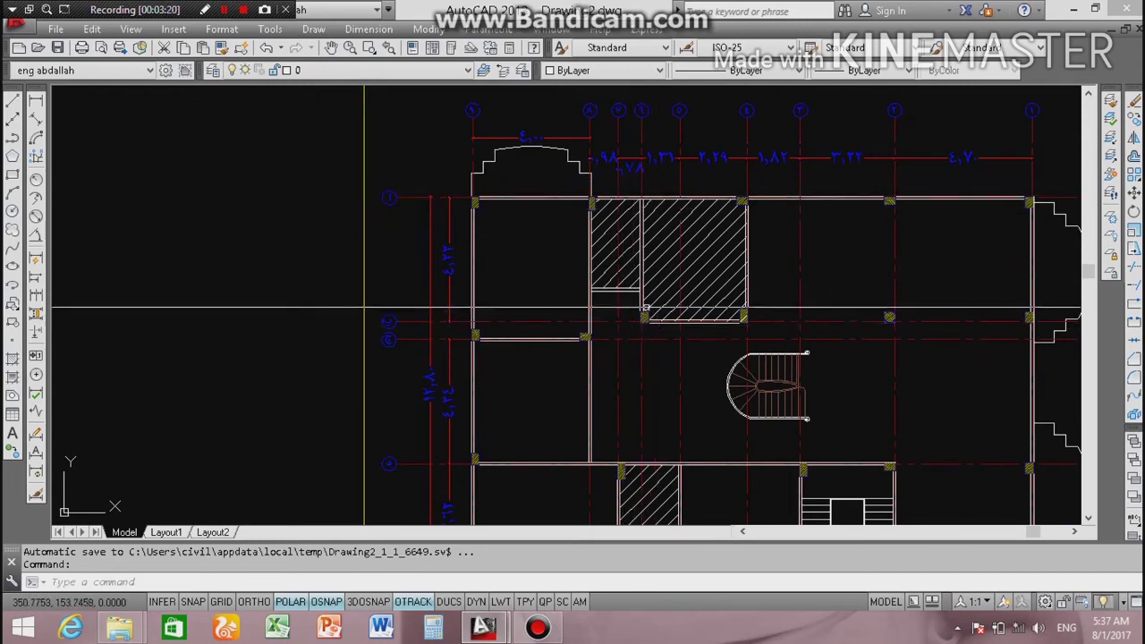
scroll(531, 229, down, 2)
scroll(611, 225, up, 4)
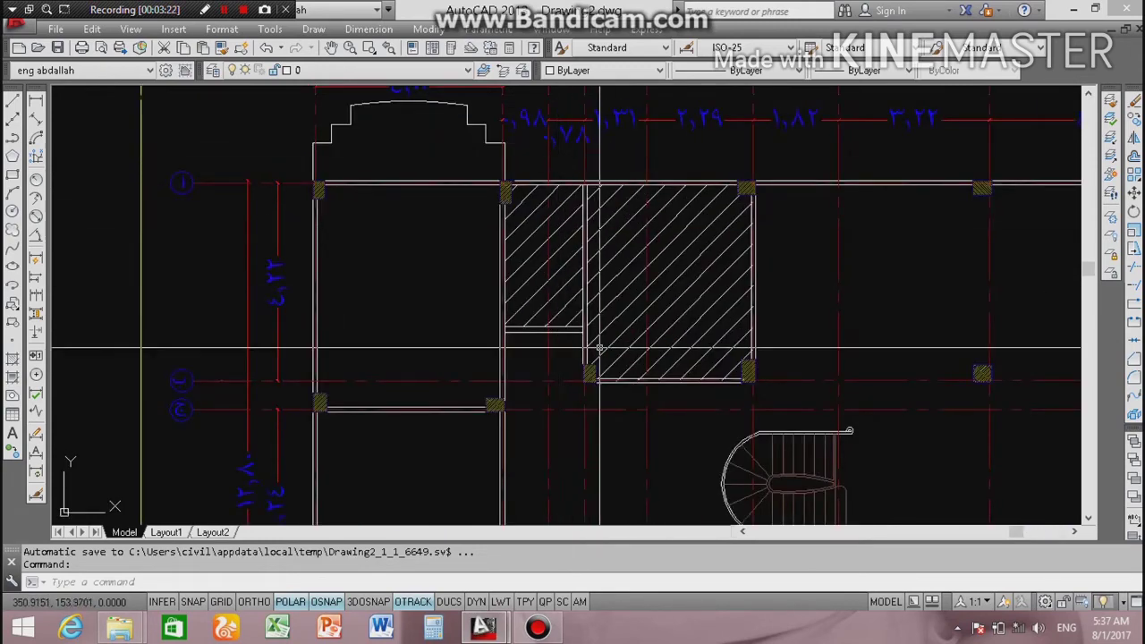
scroll(572, 237, down, 2)
scroll(572, 237, down, 2)
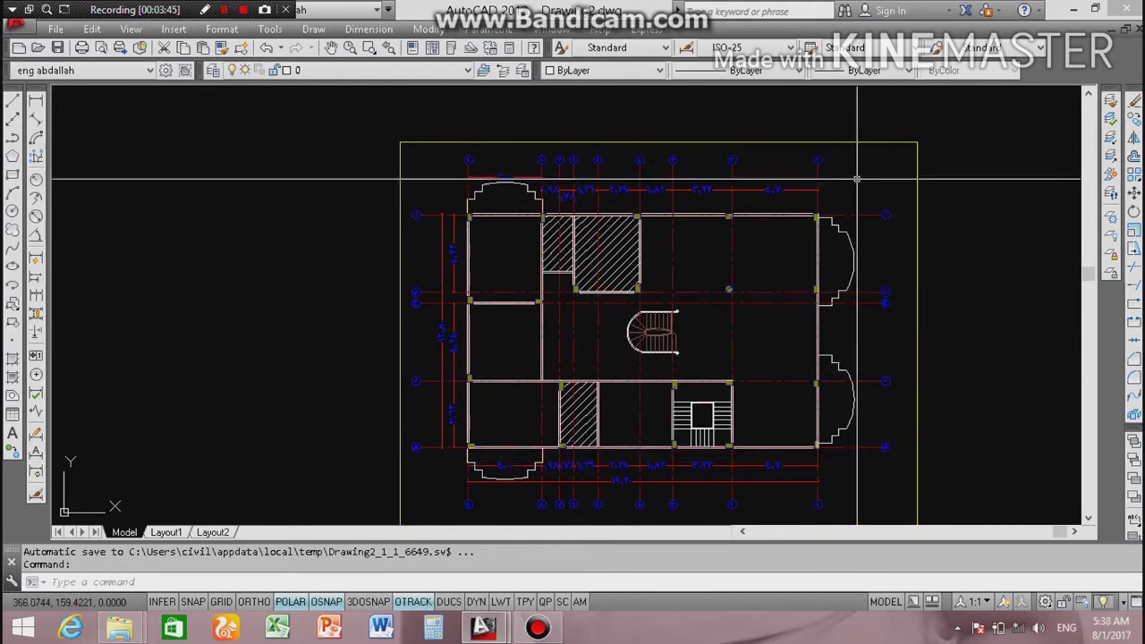
scroll(857, 179, up, 2)
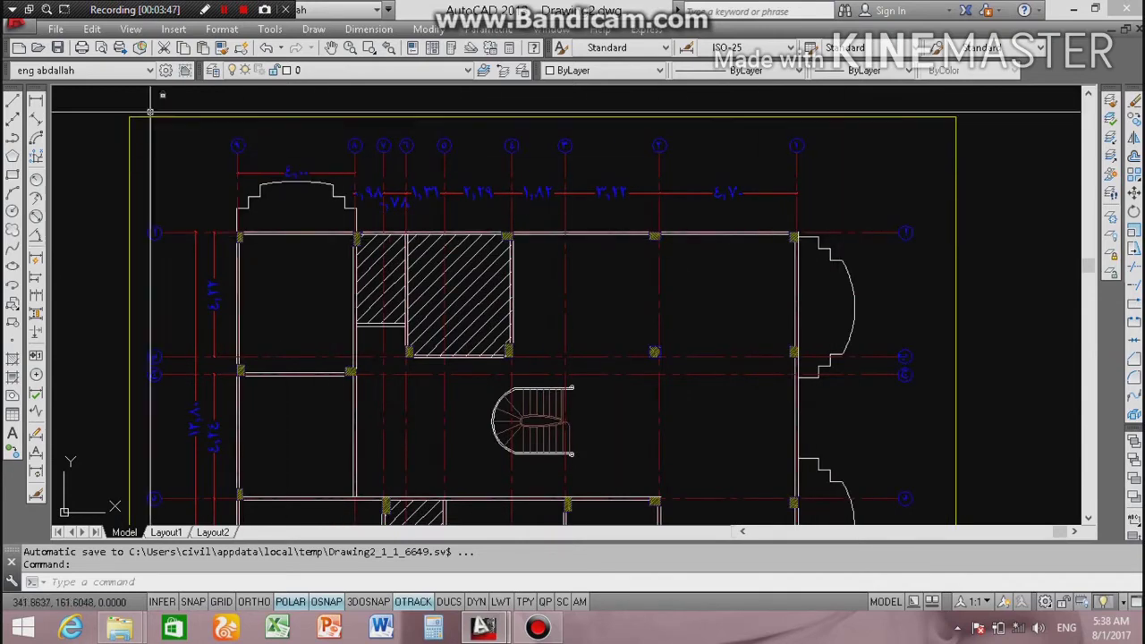
Step: Add a 4.64 linear dimension between the two columns above the top wall
click(35, 100)
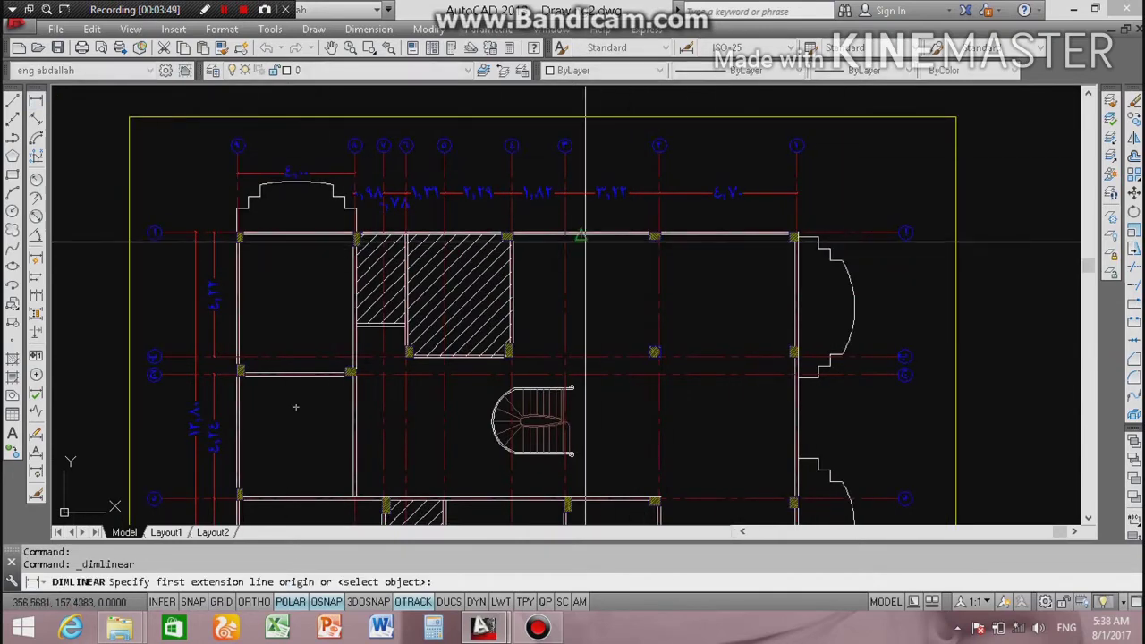
scroll(586, 239, up, 3)
scroll(586, 240, down, 2)
scroll(472, 242, up, 3)
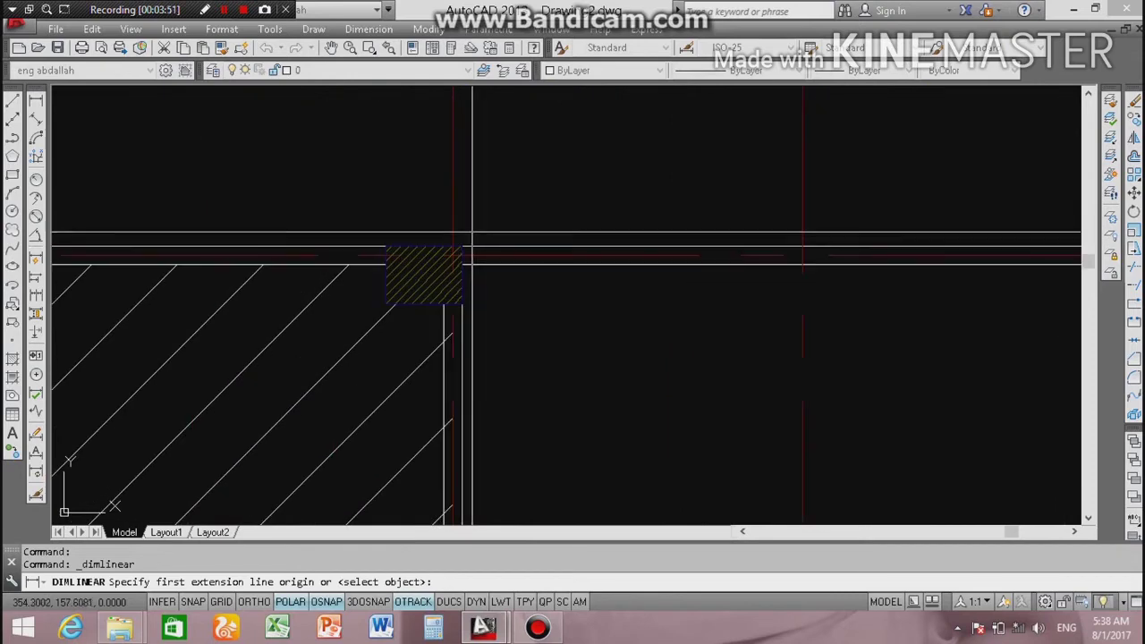
click(462, 247)
scroll(461, 247, down, 3)
scroll(851, 238, up, 3)
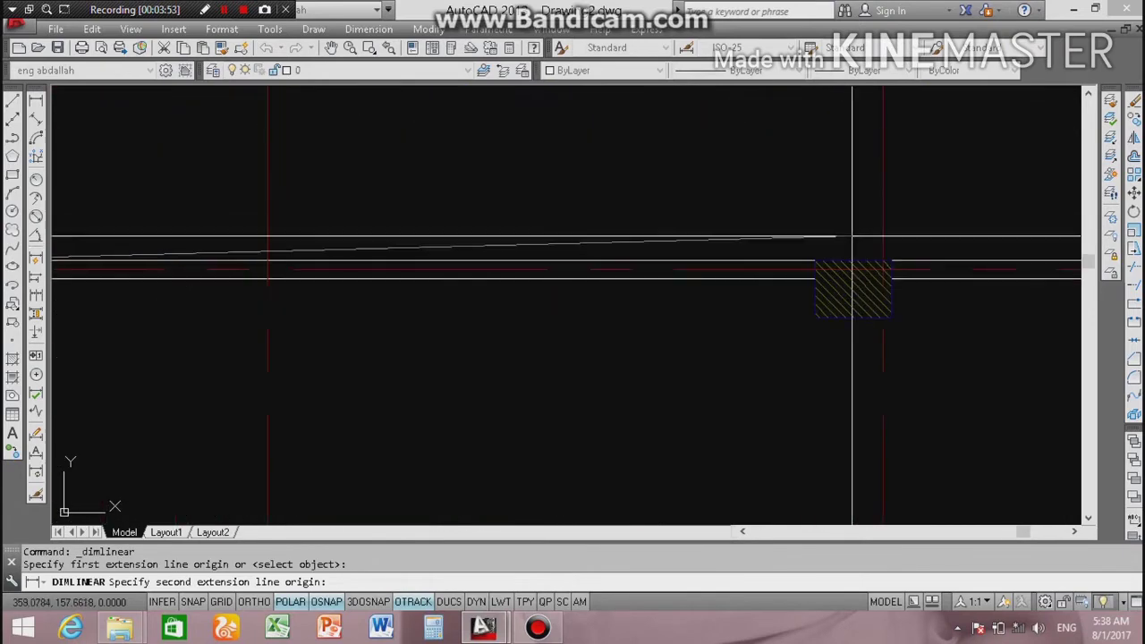
click(851, 238)
click(813, 232)
scroll(735, 281, down, 2)
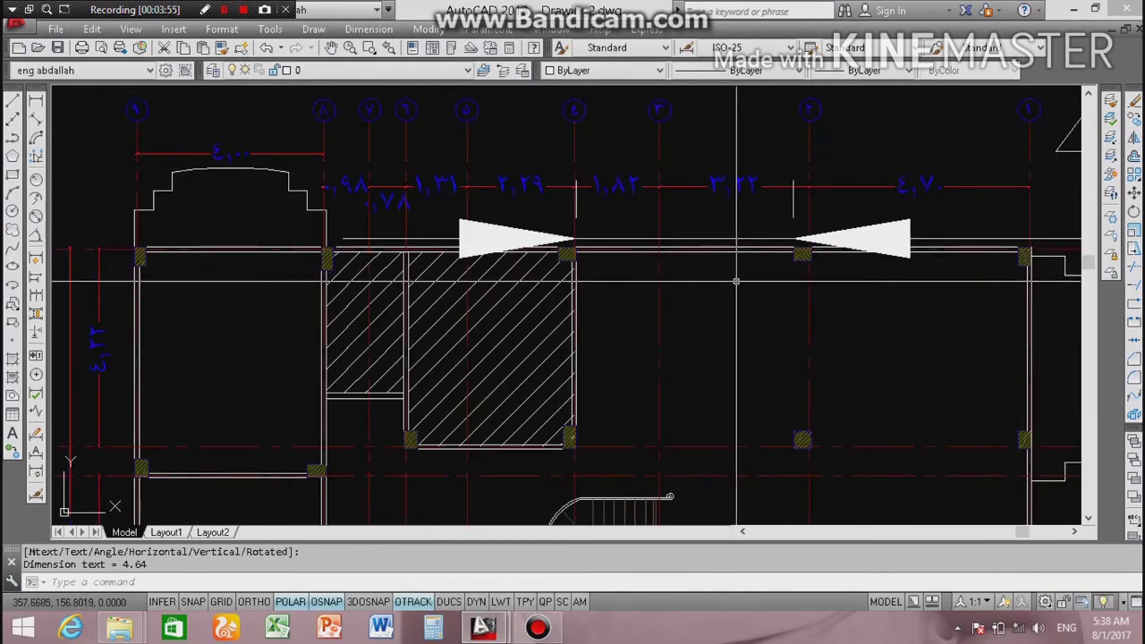
scroll(735, 281, down, 3)
scroll(693, 293, up, 2)
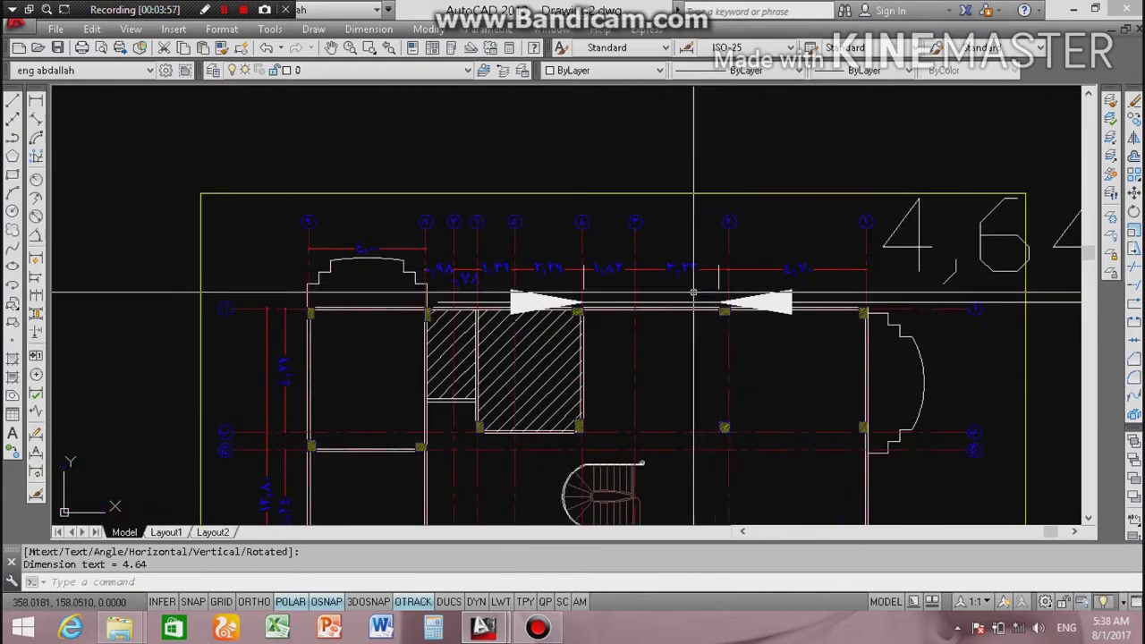
scroll(693, 293, down, 2)
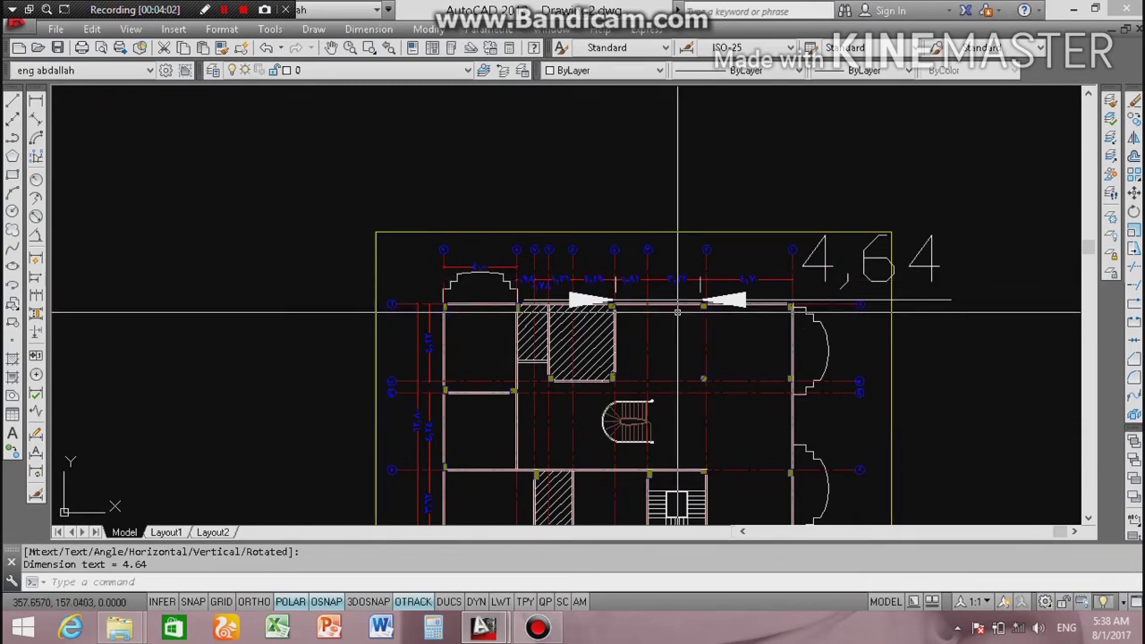
Step: Copy the 3,22 dimension's style onto the 4.64 dimension with MATCHPROP, then zoom out
text(ma)
key(Return)
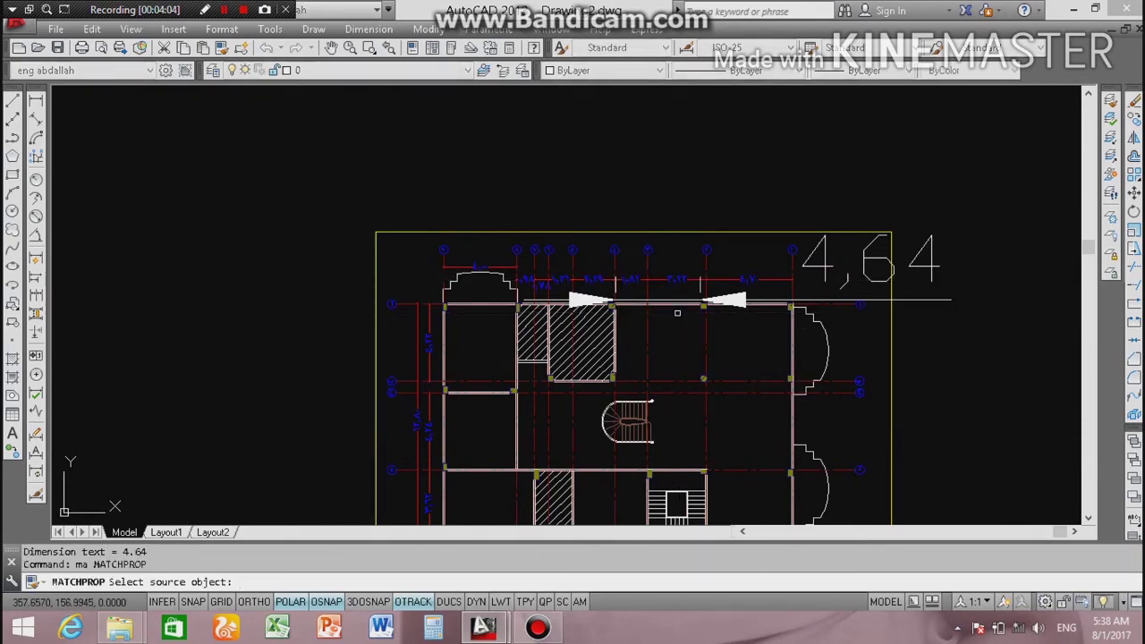
scroll(693, 280, up, 6)
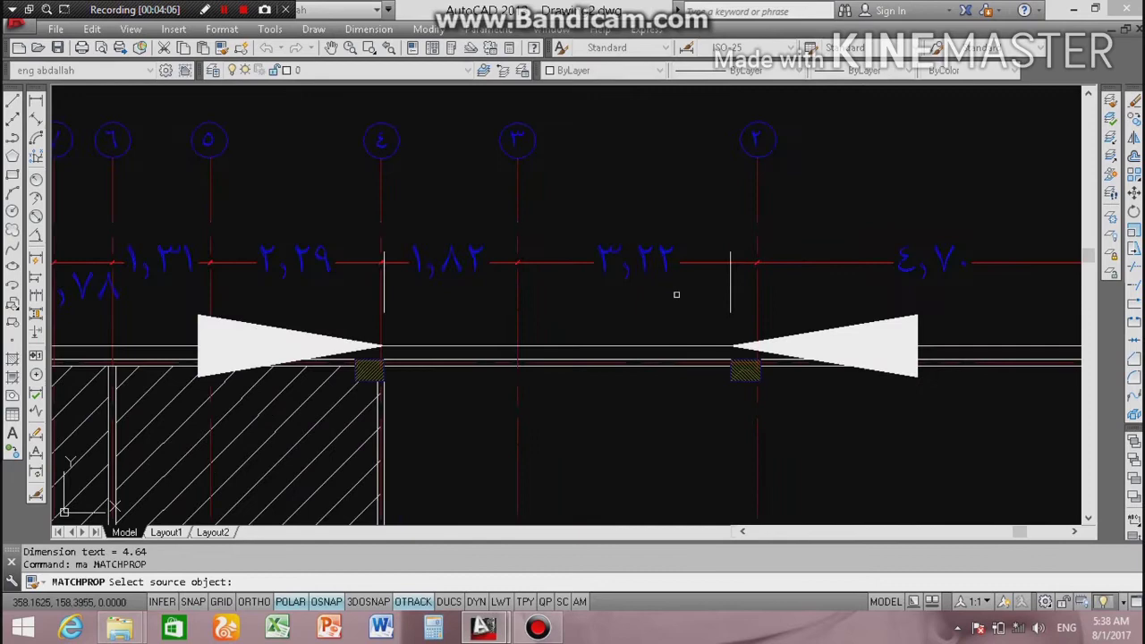
click(662, 250)
scroll(588, 269, down, 5)
scroll(886, 173, up, 4)
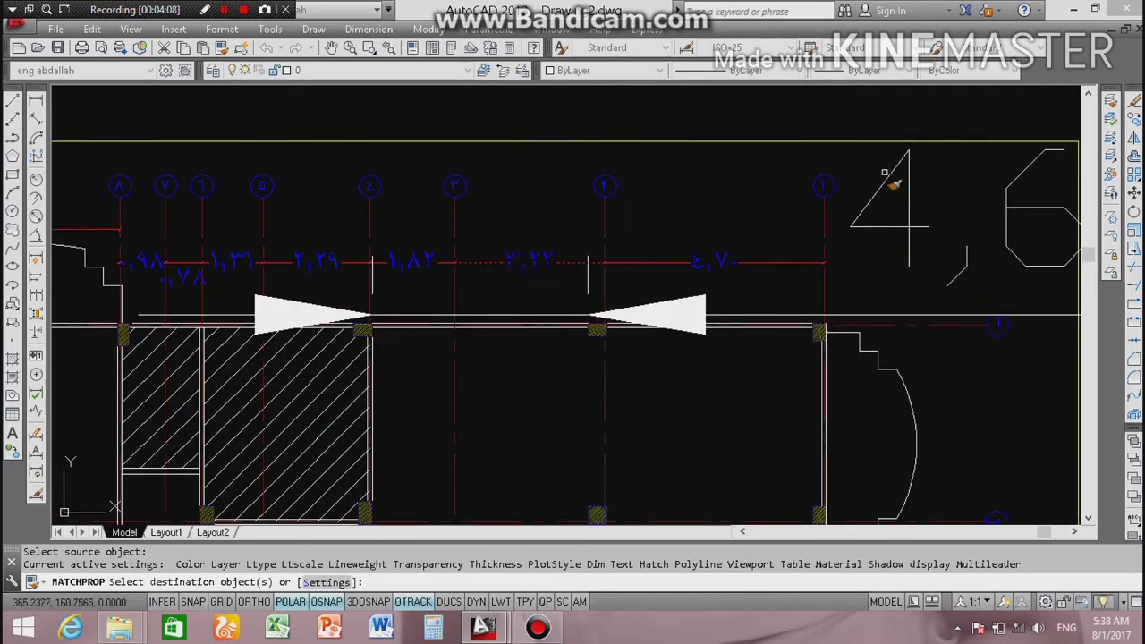
click(942, 169)
click(921, 192)
scroll(489, 306, up, 2)
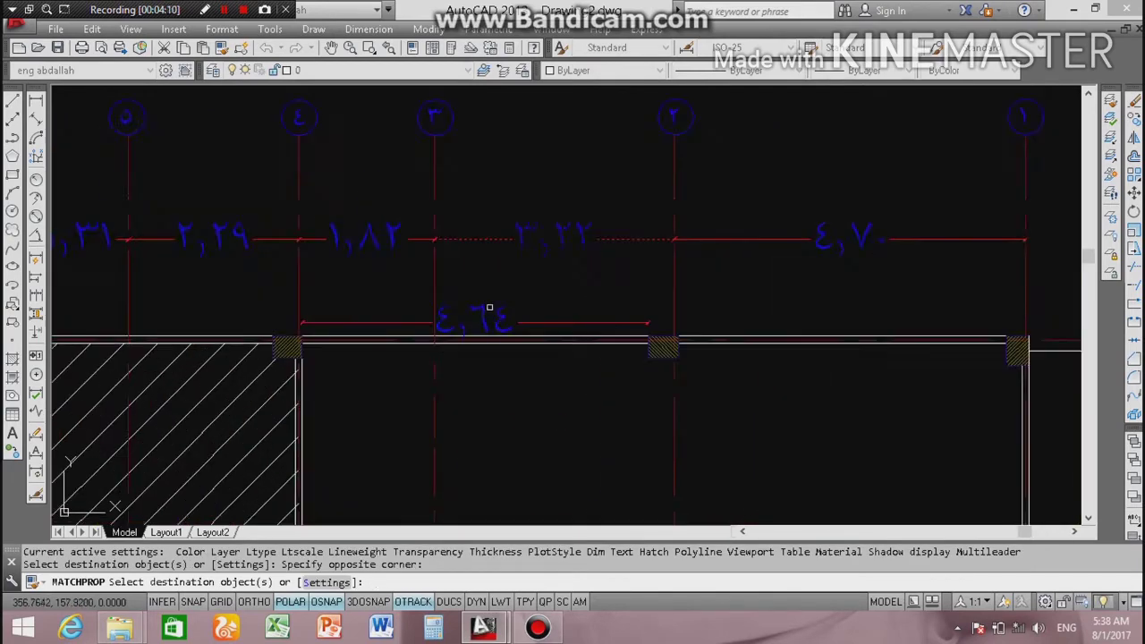
scroll(489, 306, up, 2)
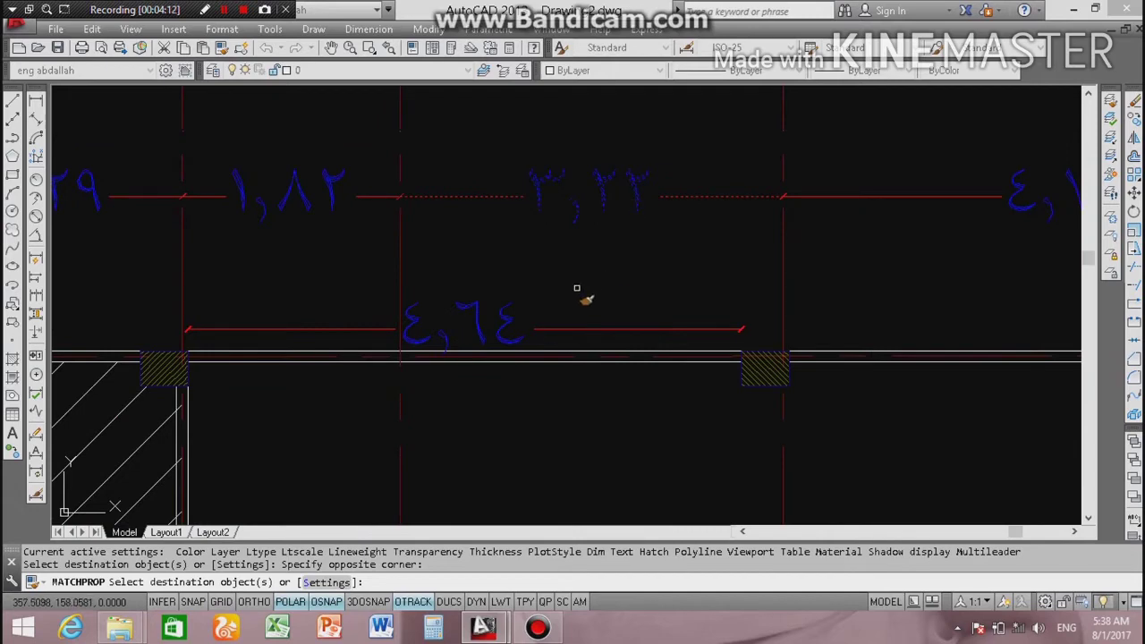
key(Escape)
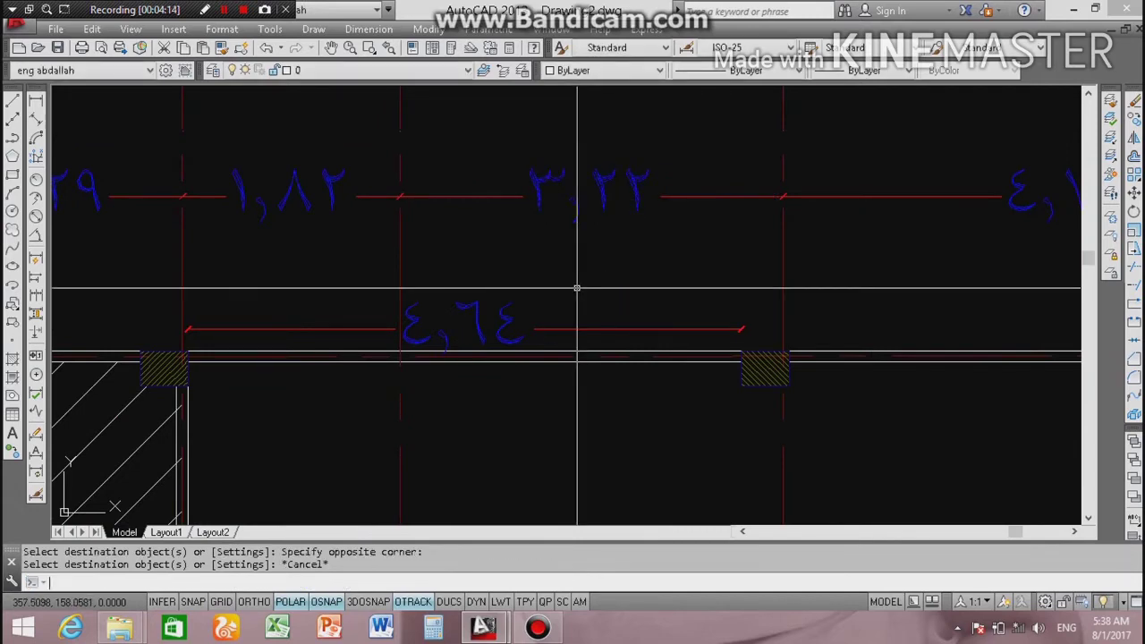
scroll(746, 324, down, 3)
scroll(478, 295, down, 2)
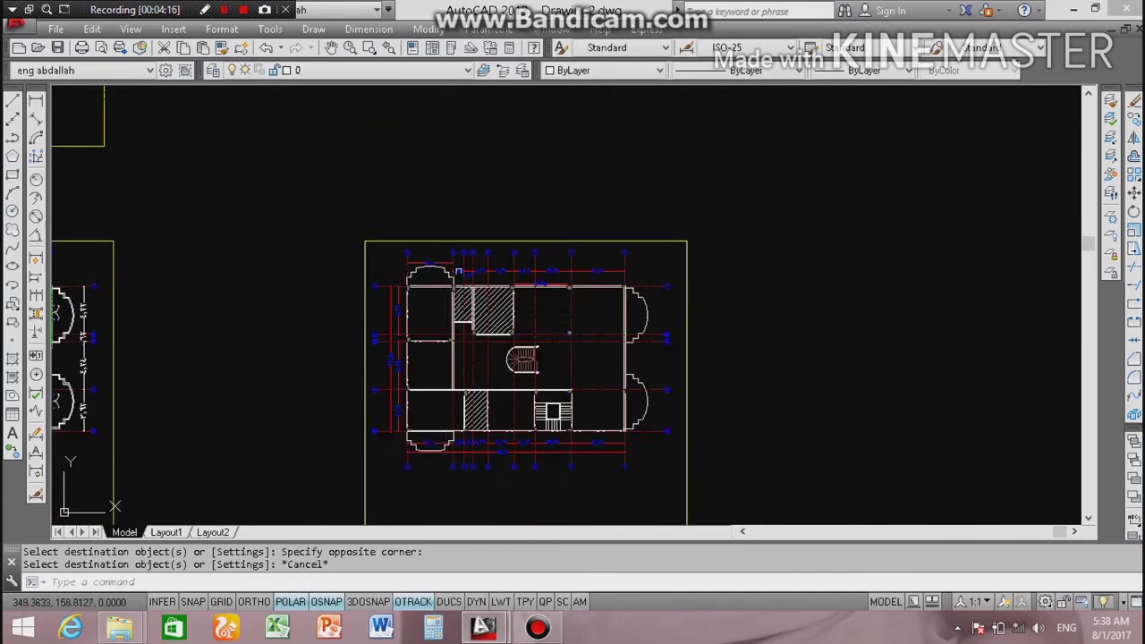
scroll(479, 308, up, 2)
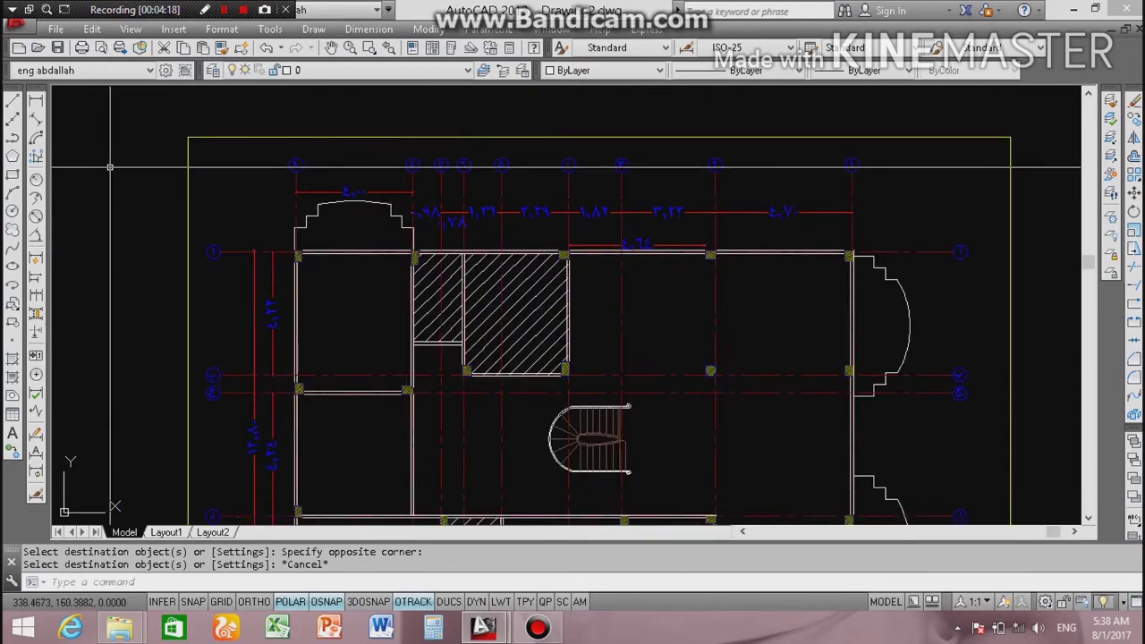
Step: Dimension the top-wall span as 4.81 using DIMLINEAR
text(dli)
key(space)
scroll(404, 188, up, 2)
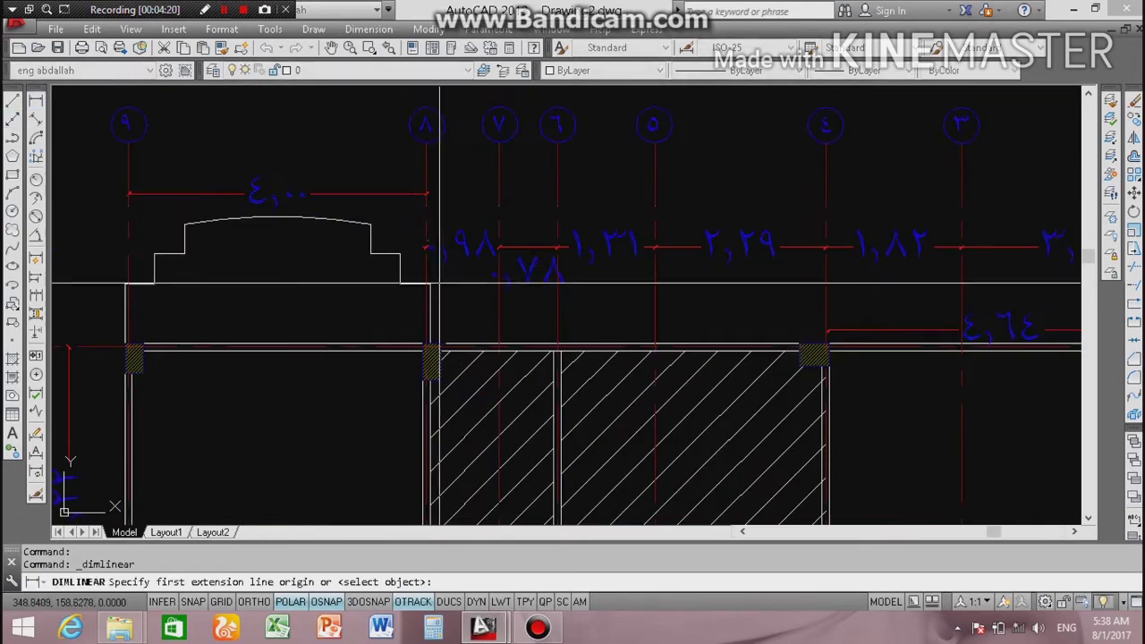
scroll(445, 343, up, 2)
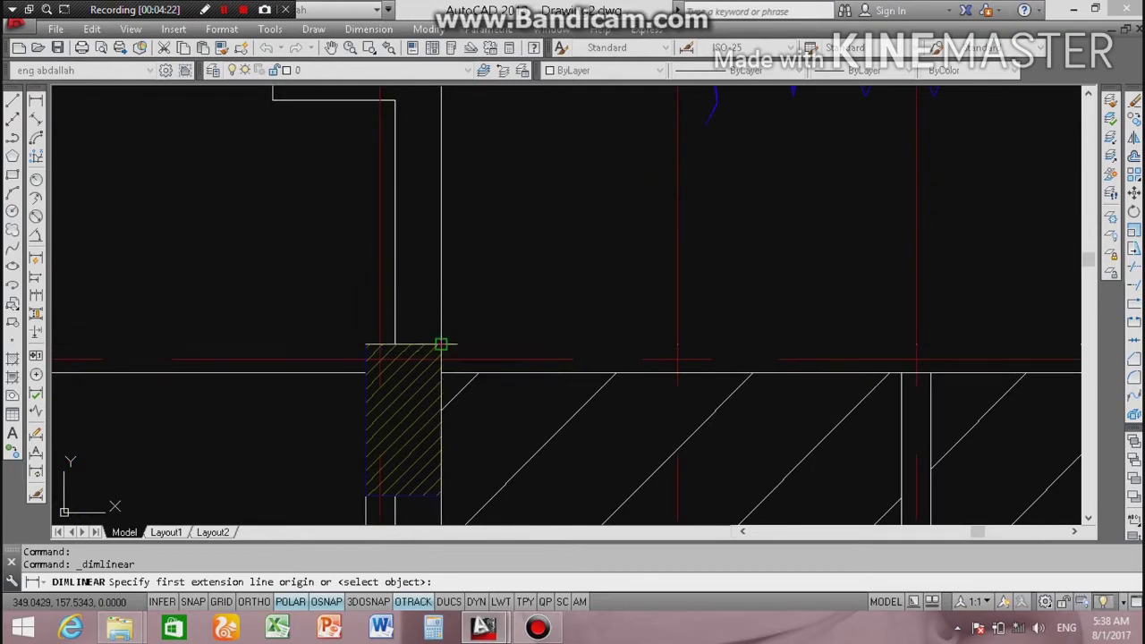
click(440, 340)
scroll(711, 314, down, 3)
scroll(711, 313, up, 3)
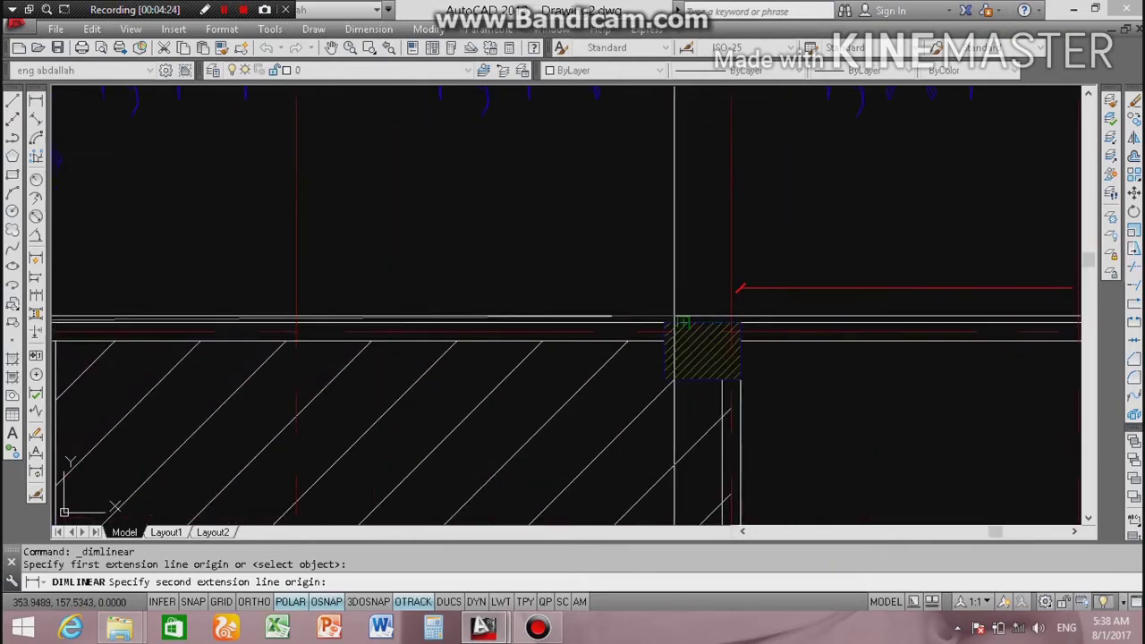
click(656, 322)
scroll(670, 268, down, 3)
click(544, 257)
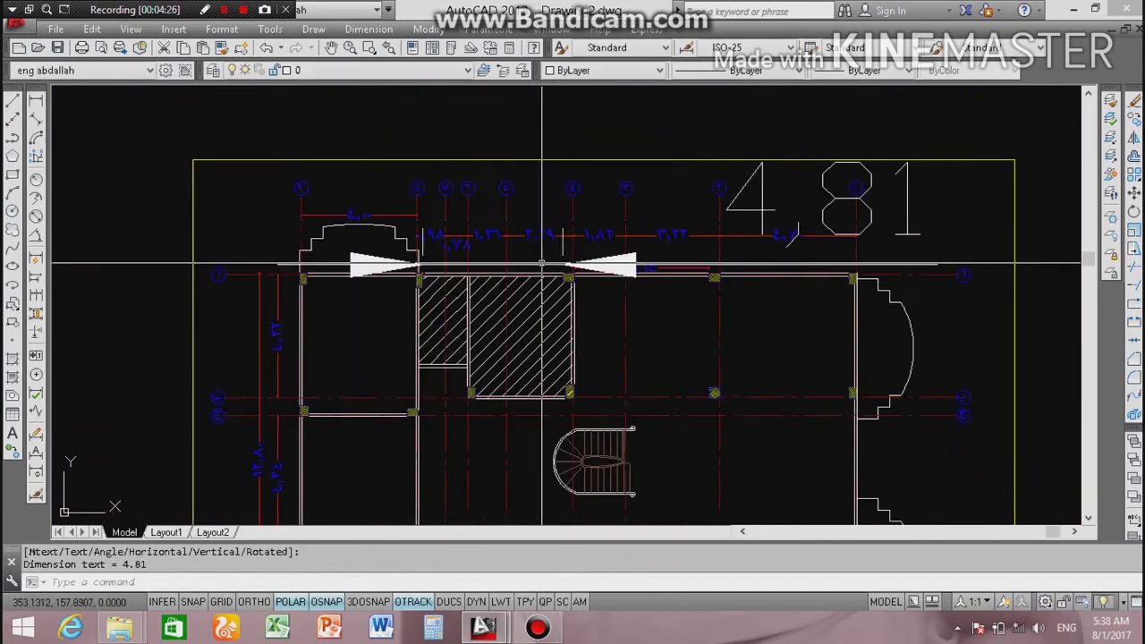
scroll(726, 254, up, 3)
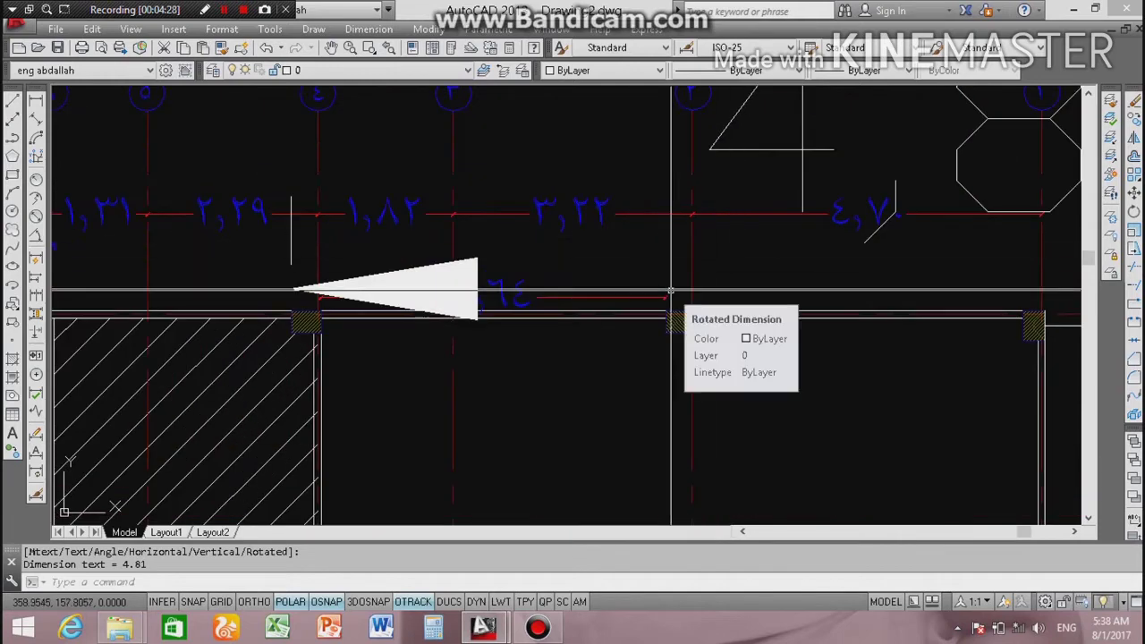
Step: Match the 4.81 dimension's style to the existing 3,22 dimension
text(ma)
key(Return)
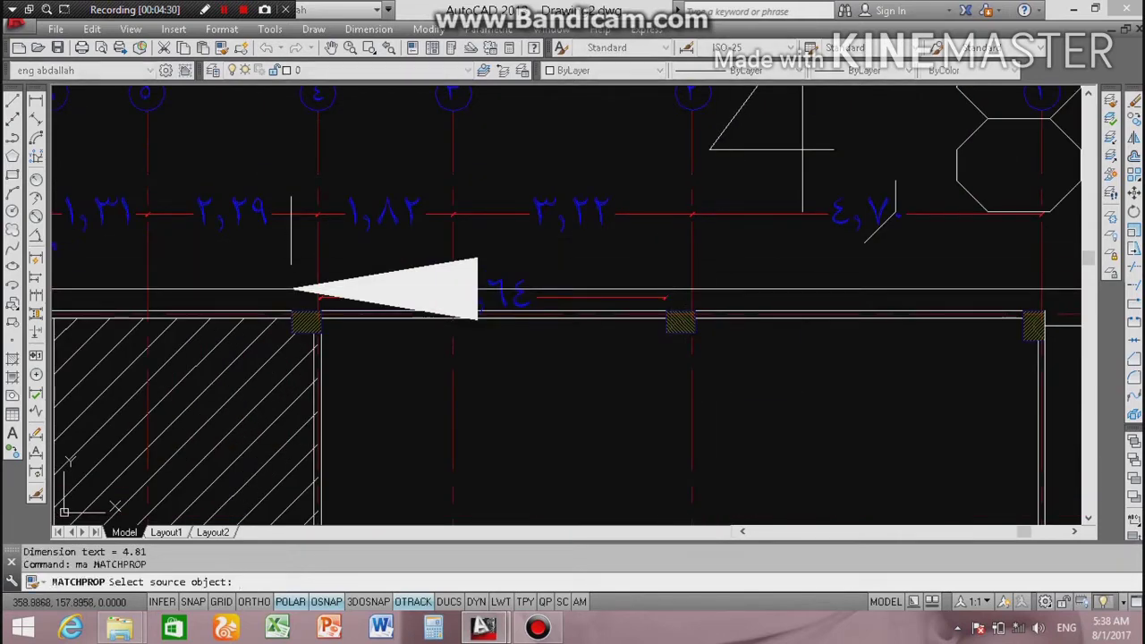
click(602, 211)
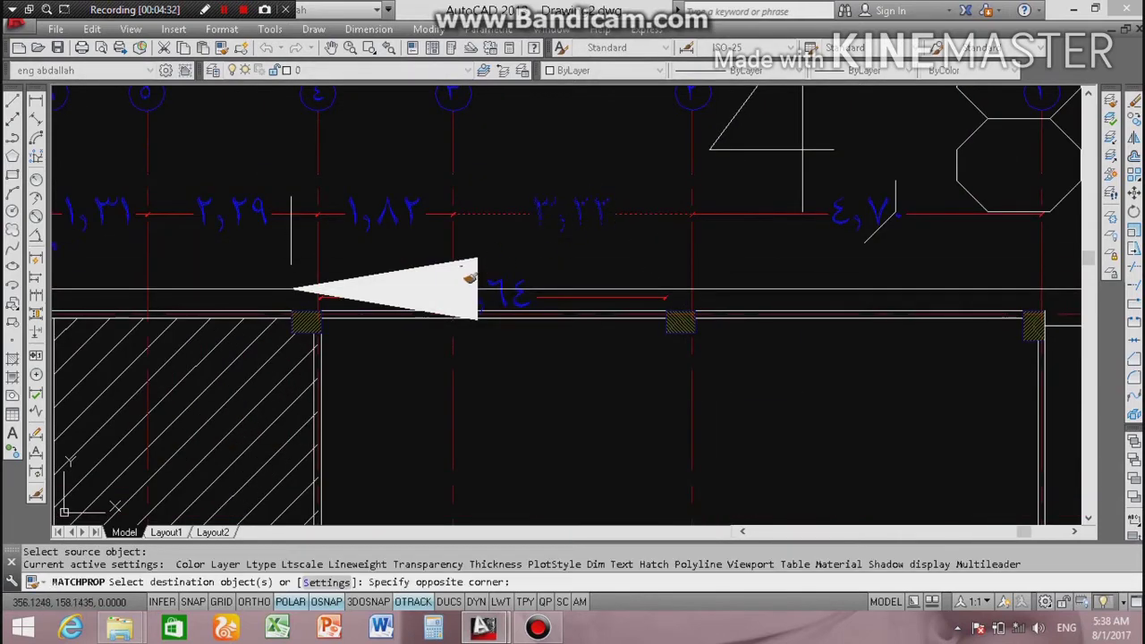
click(470, 262)
scroll(331, 271, down, 3)
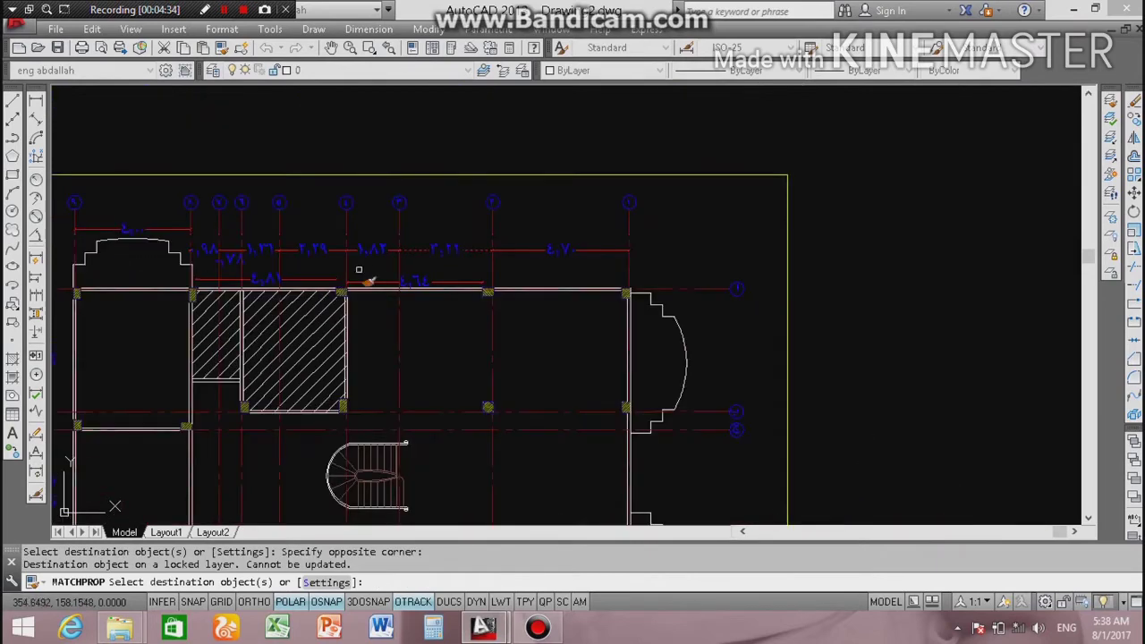
scroll(252, 286, up, 2)
key(Escape)
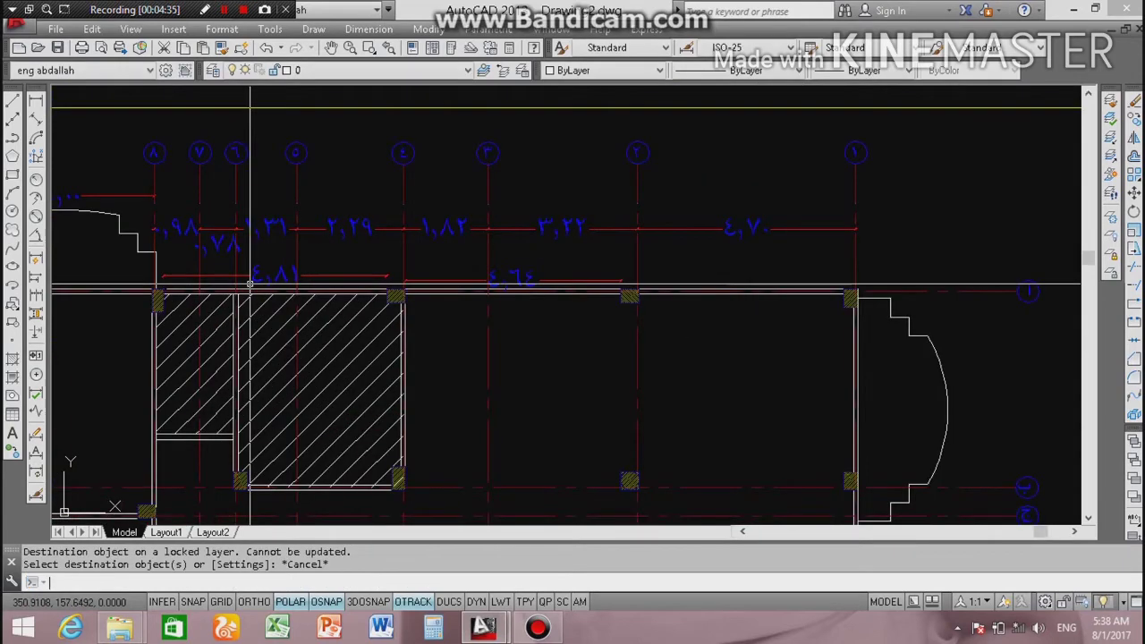
scroll(250, 285, down, 4)
scroll(542, 409, up, 4)
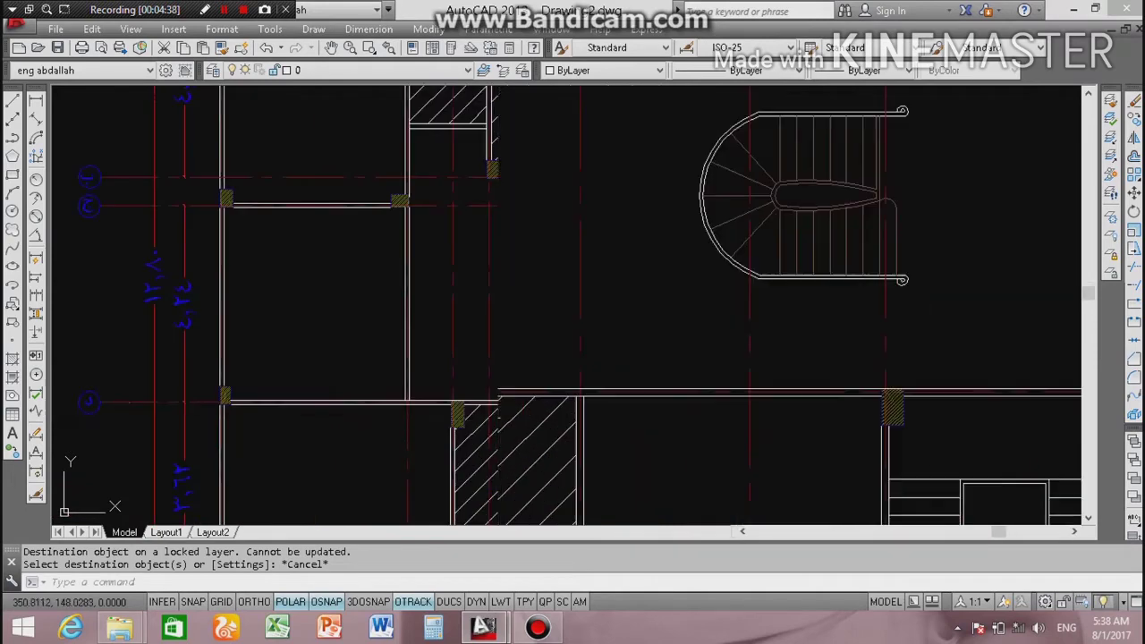
scroll(254, 313, down, 3)
Step: Add a 5.91 linear dimension along the middle wall below the stair
click(36, 100)
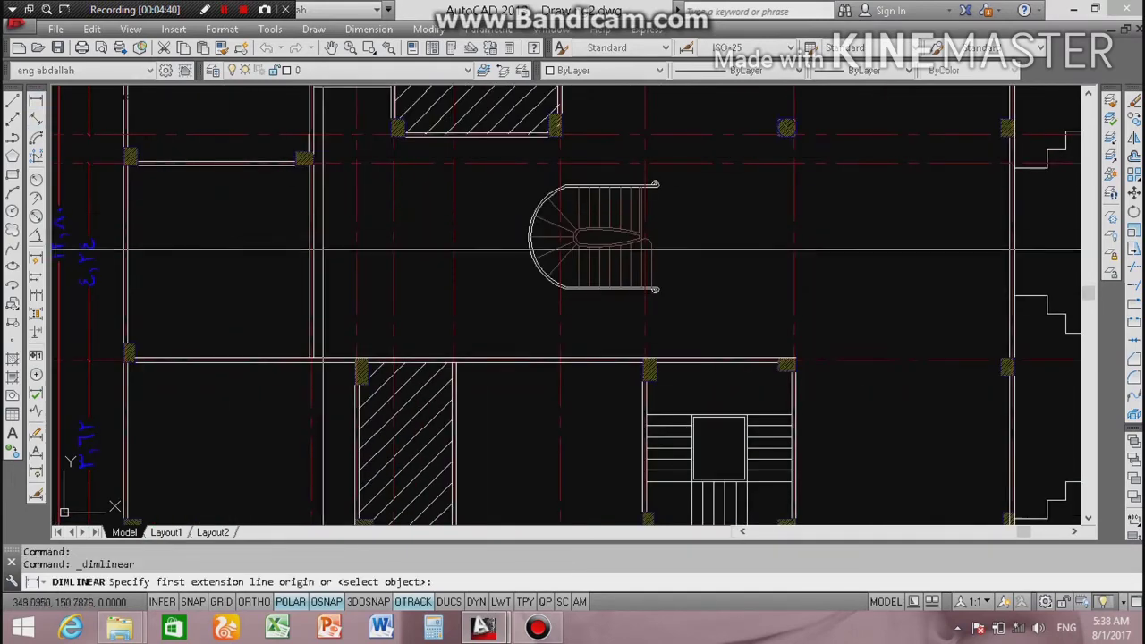
scroll(150, 367, up, 4)
click(295, 378)
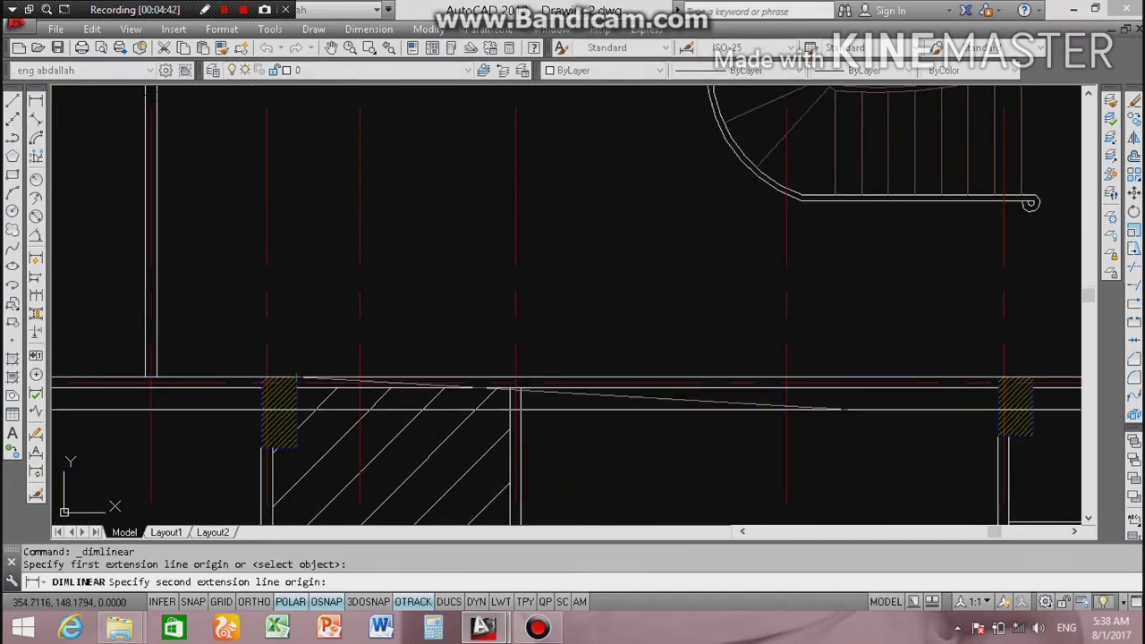
click(999, 380)
click(644, 332)
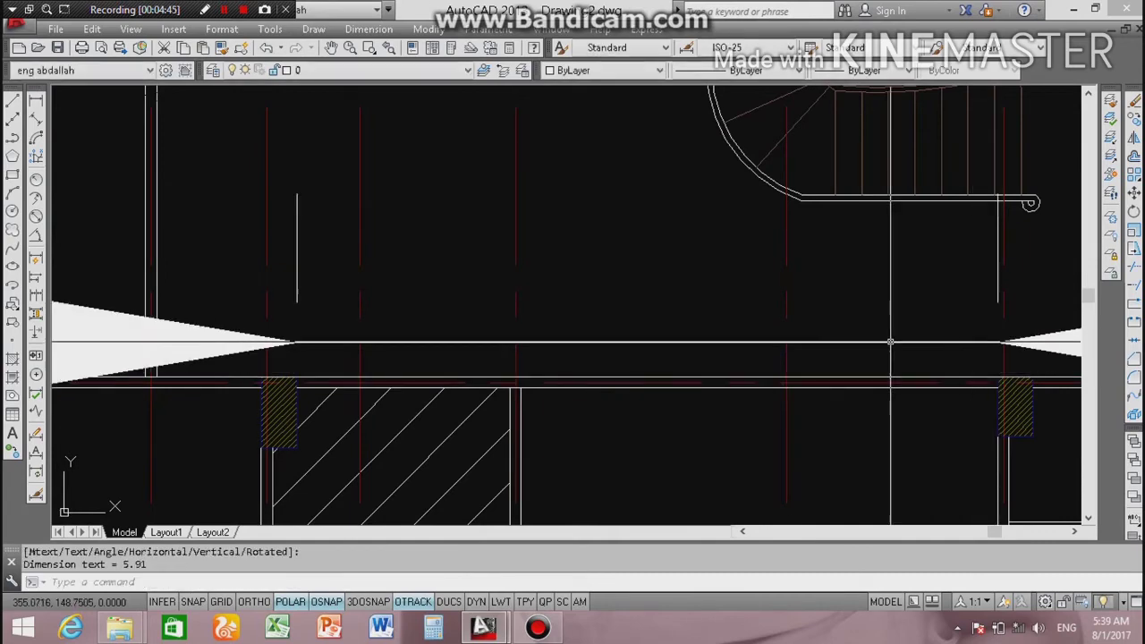
scroll(582, 350, down, 4)
scroll(626, 341, down, 3)
scroll(629, 344, up, 3)
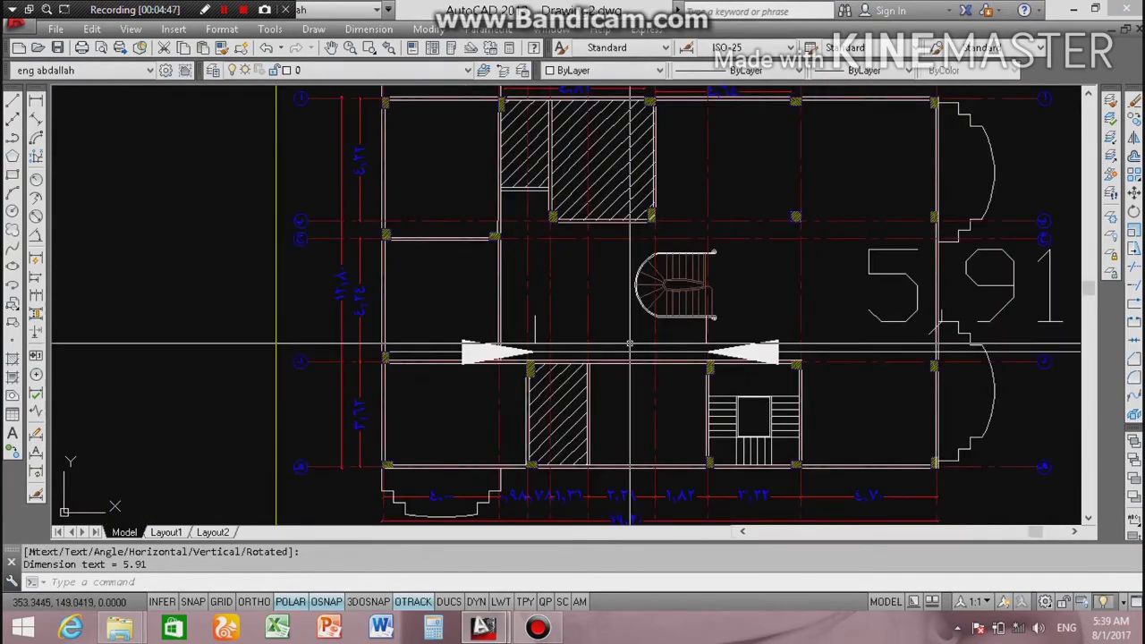
Step: Match the 5.91 dimension's style to an existing interior dimension
text(ma)
key(Return)
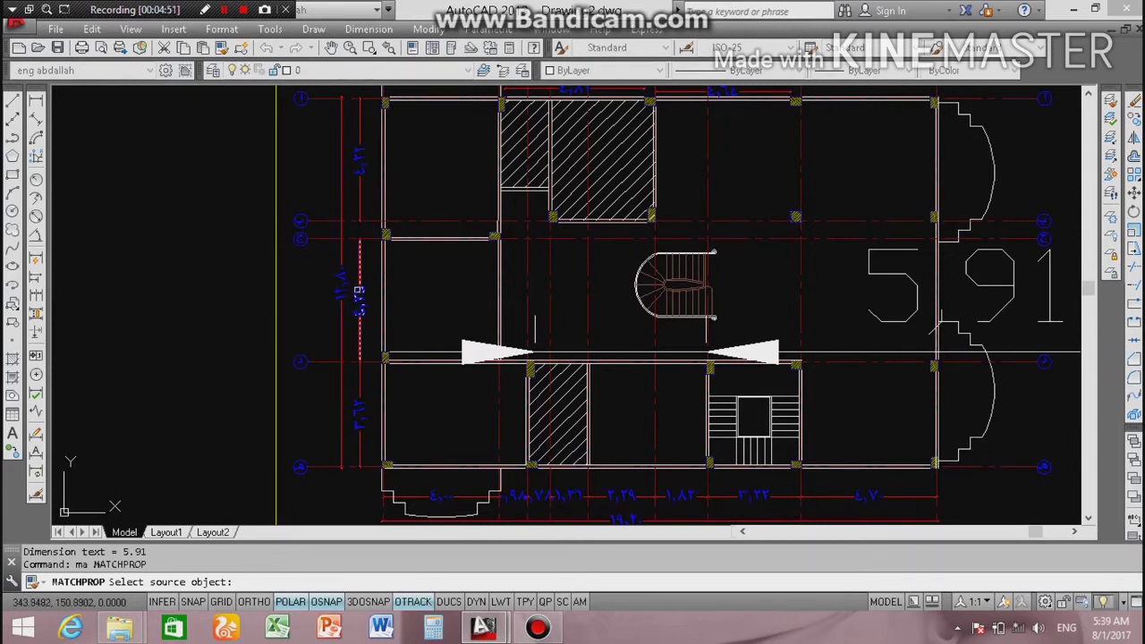
click(359, 293)
click(883, 291)
click(855, 329)
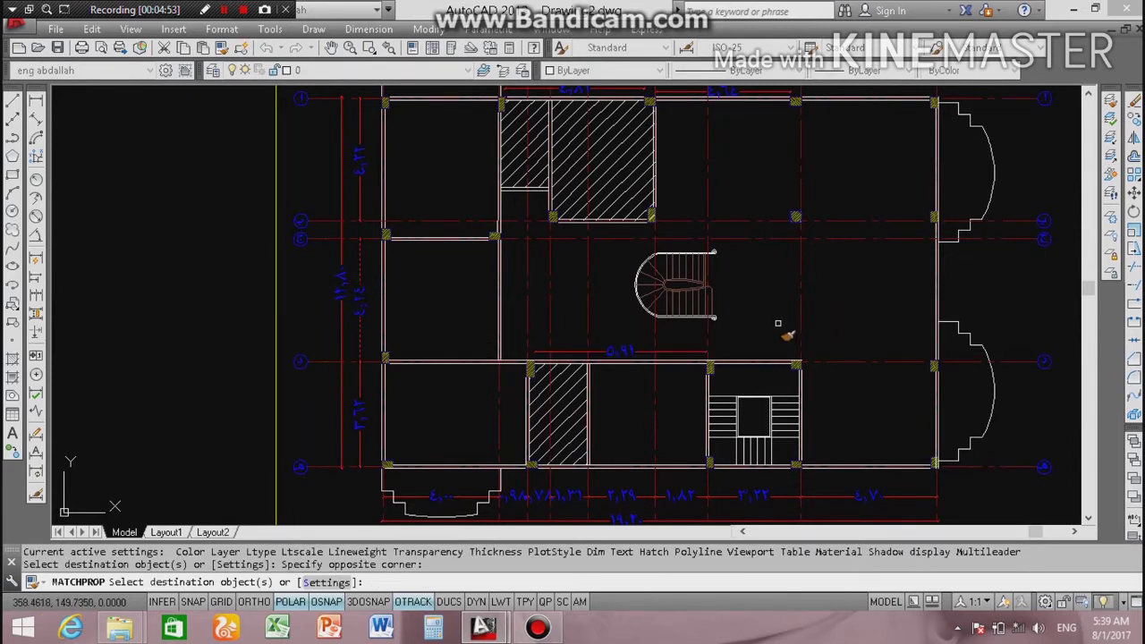
key(Escape)
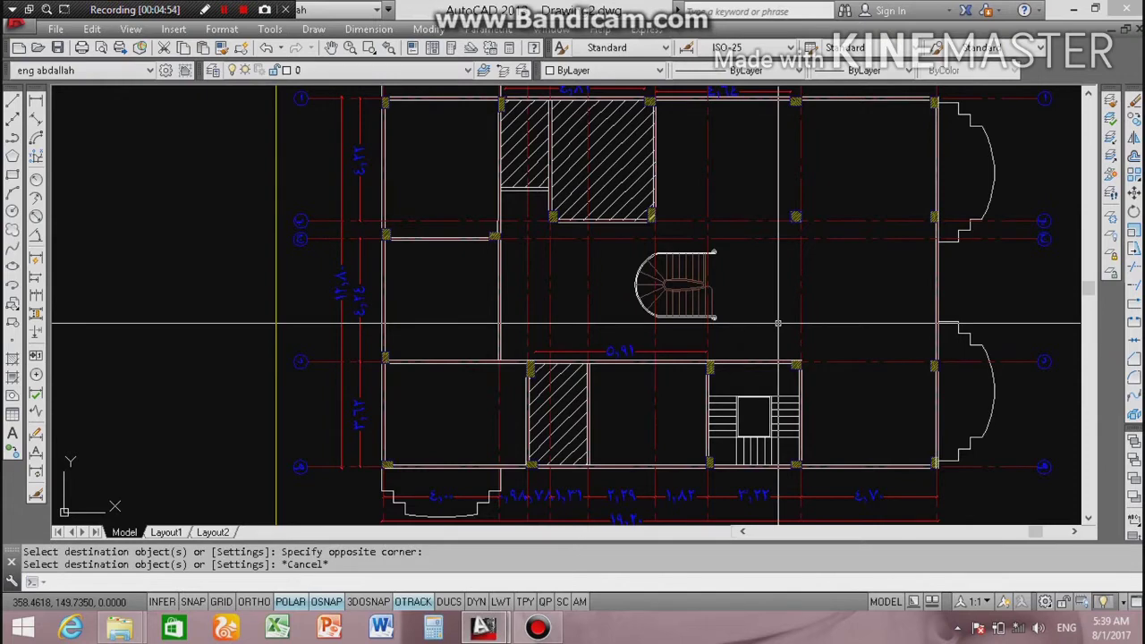
scroll(777, 323, down, 1)
scroll(777, 323, down, 2)
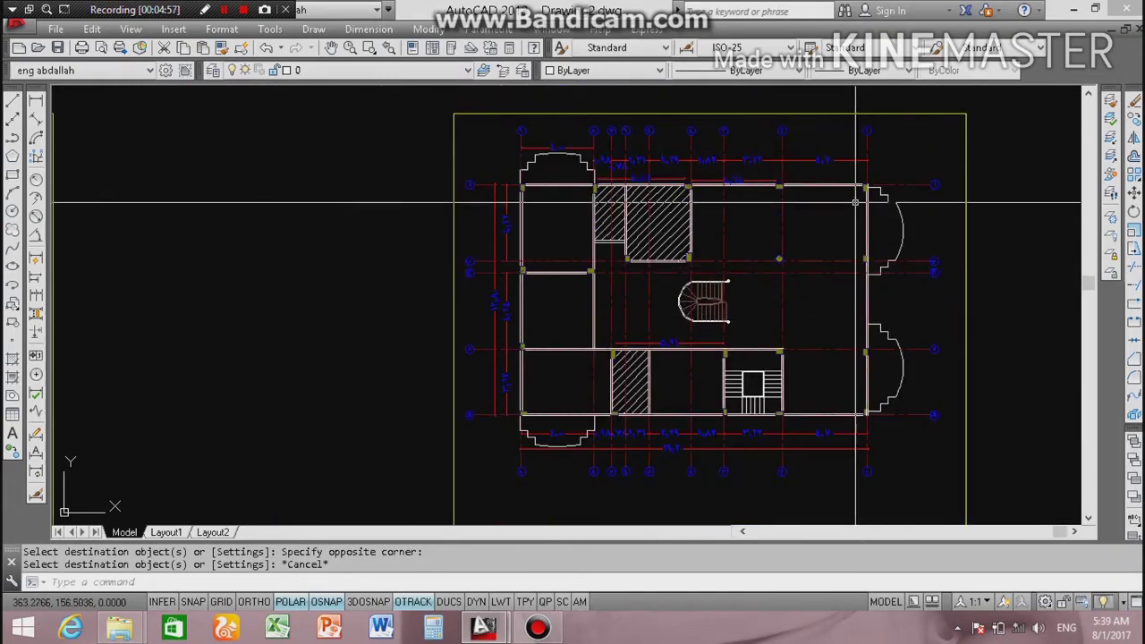
scroll(680, 331, up, 2)
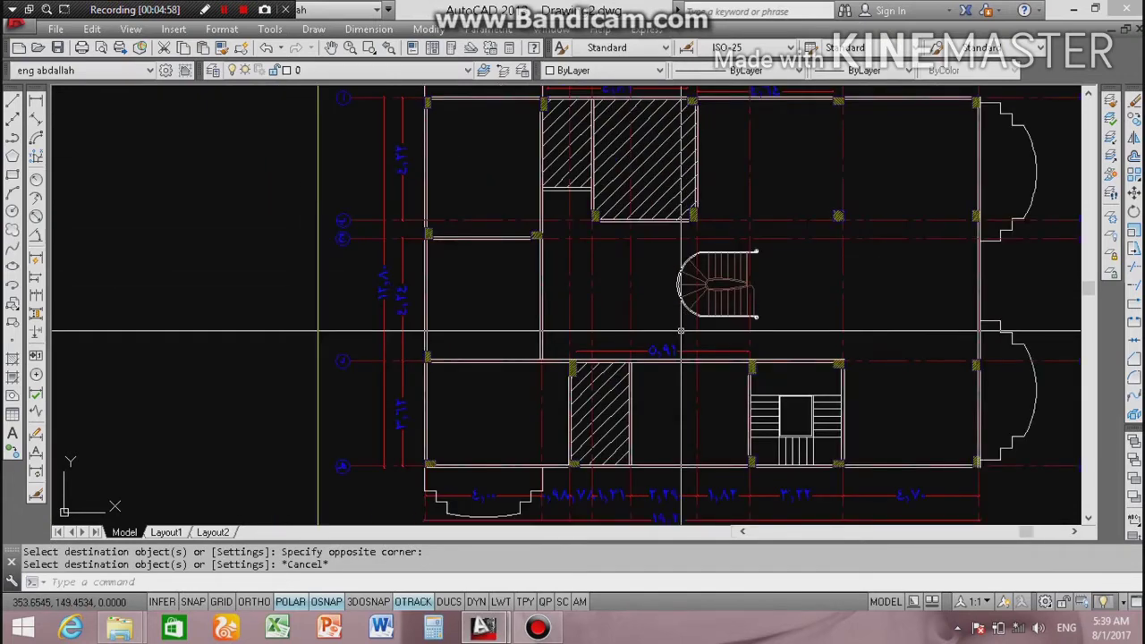
scroll(681, 331, down, 2)
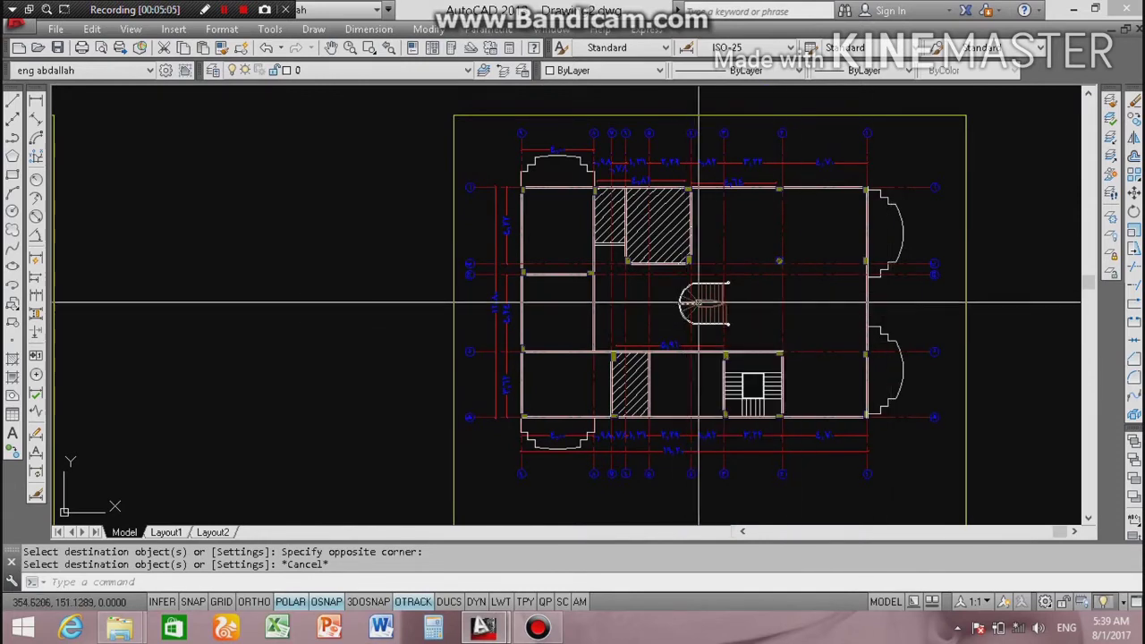
scroll(703, 308, up, 4)
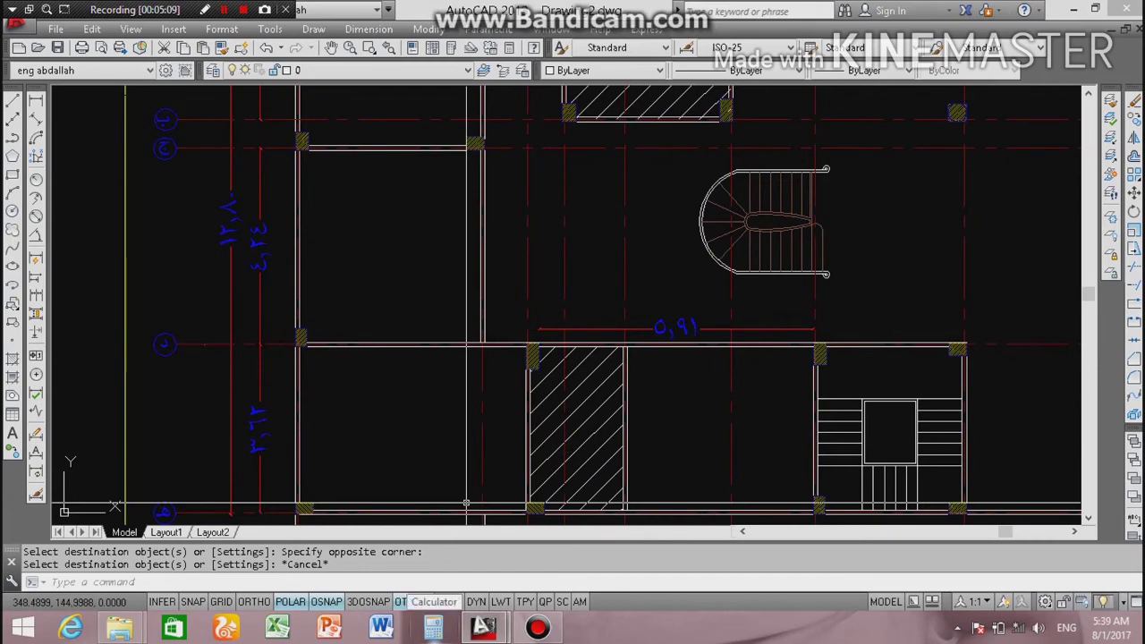
click(433, 628)
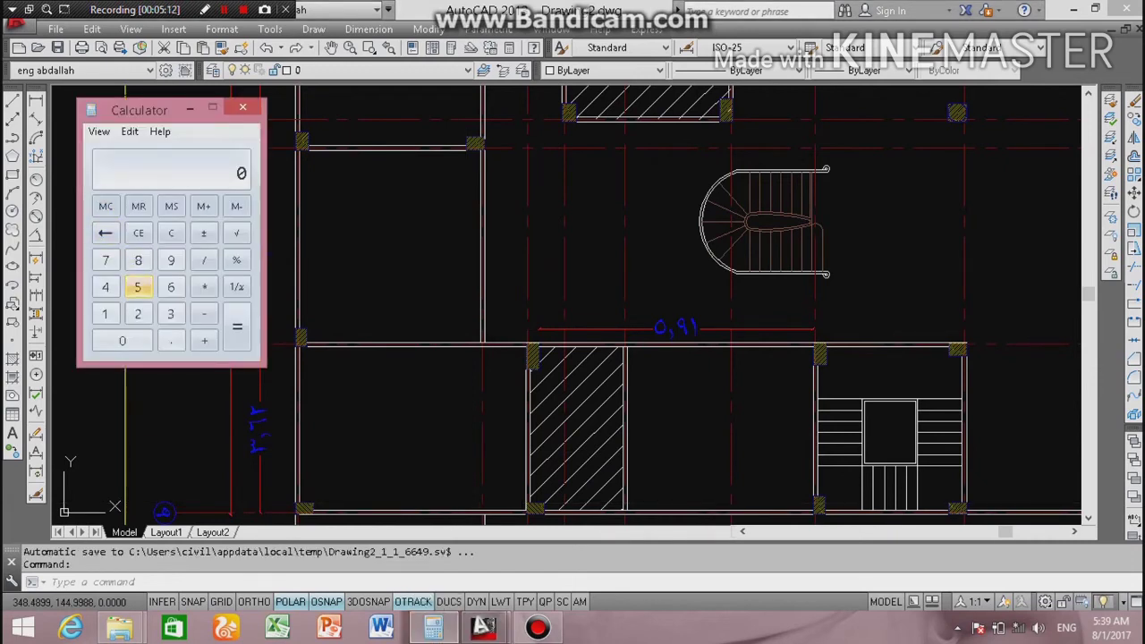
click(171, 340)
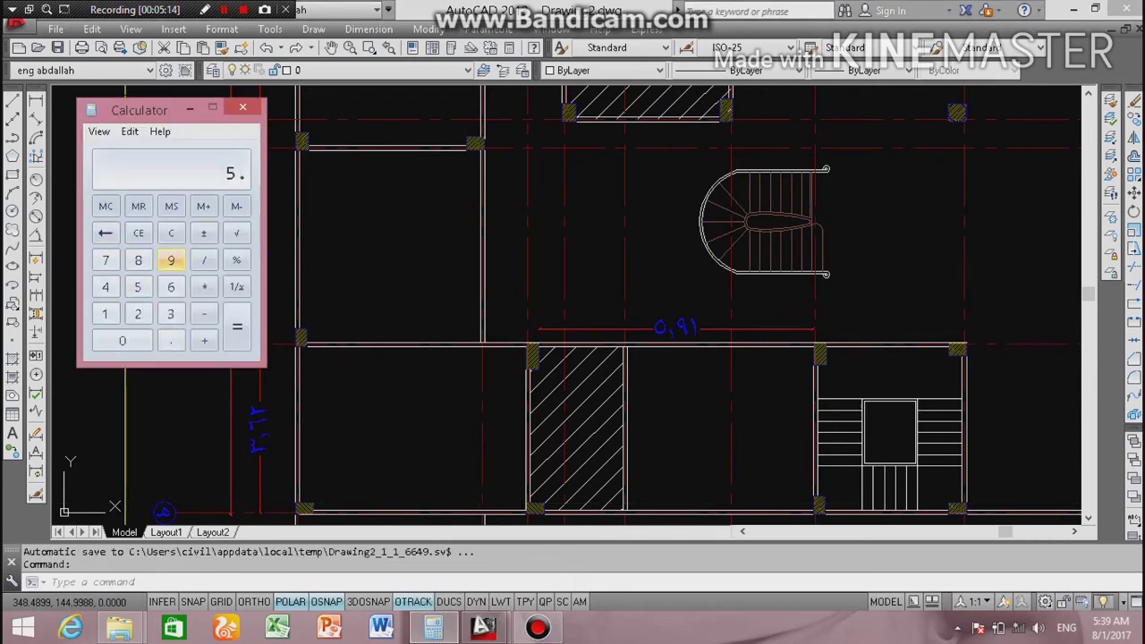
click(170, 260)
click(105, 313)
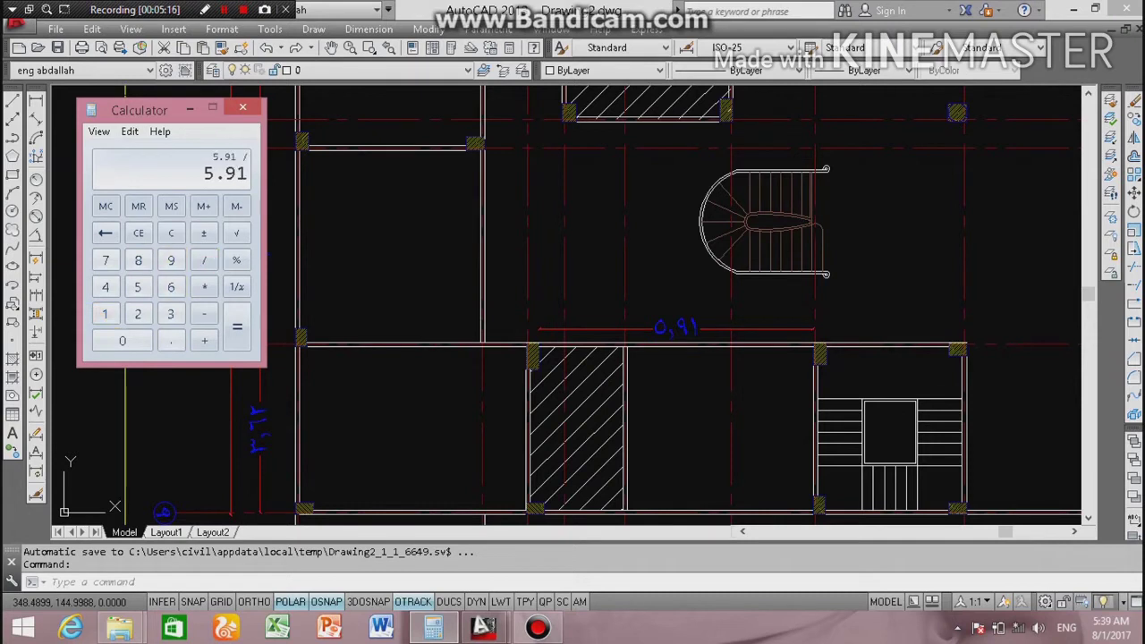
click(104, 313)
click(237, 326)
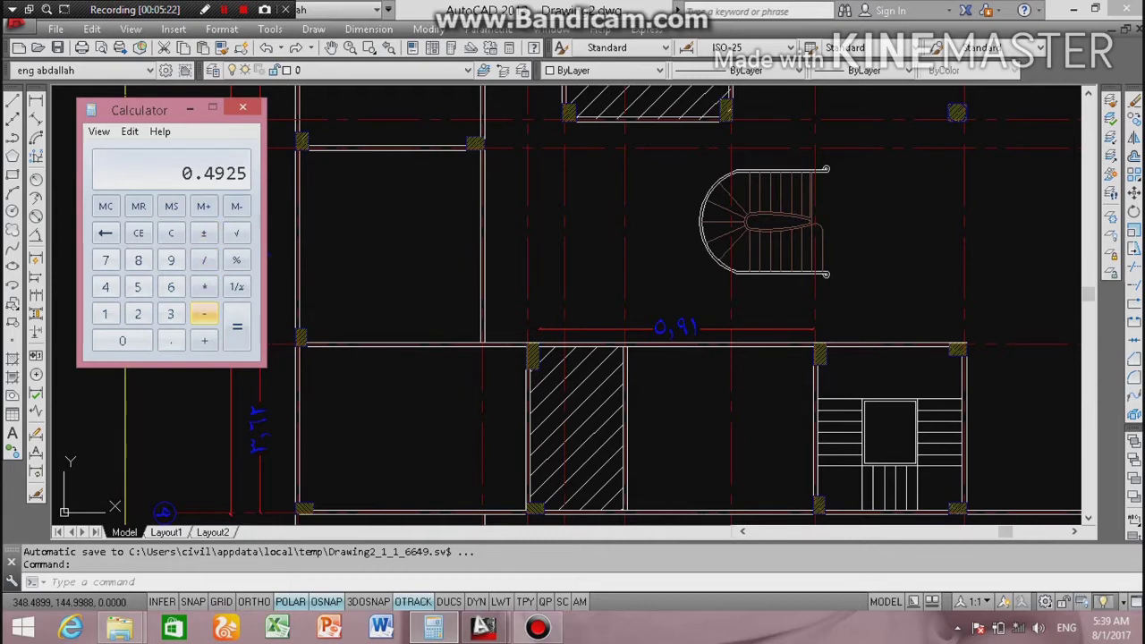
click(105, 313)
click(123, 340)
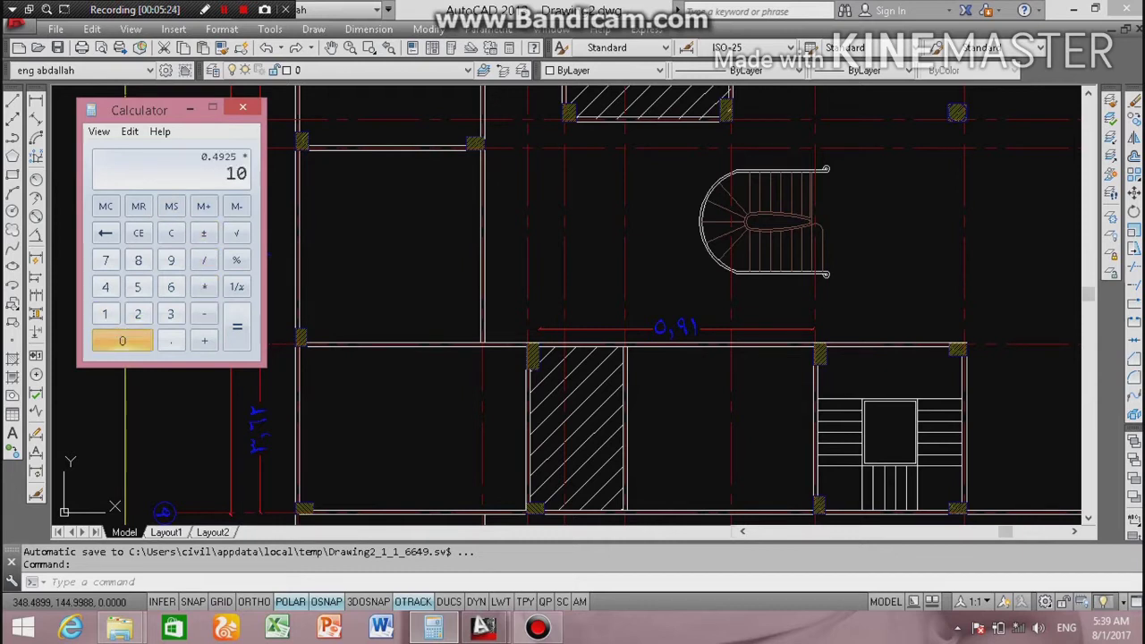
click(122, 340)
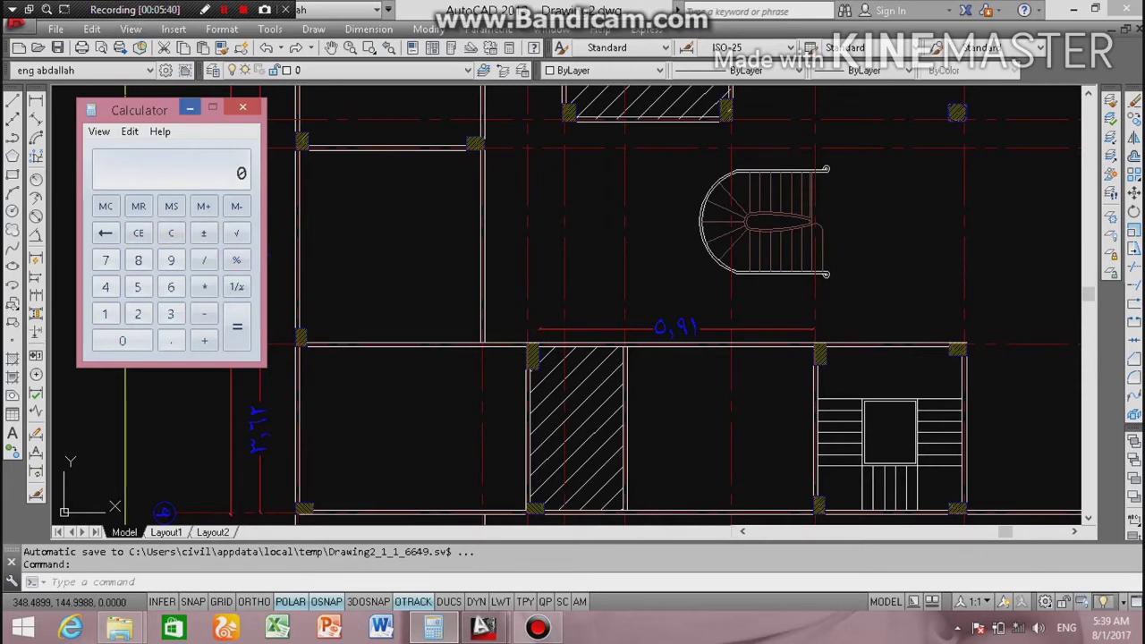
click(661, 324)
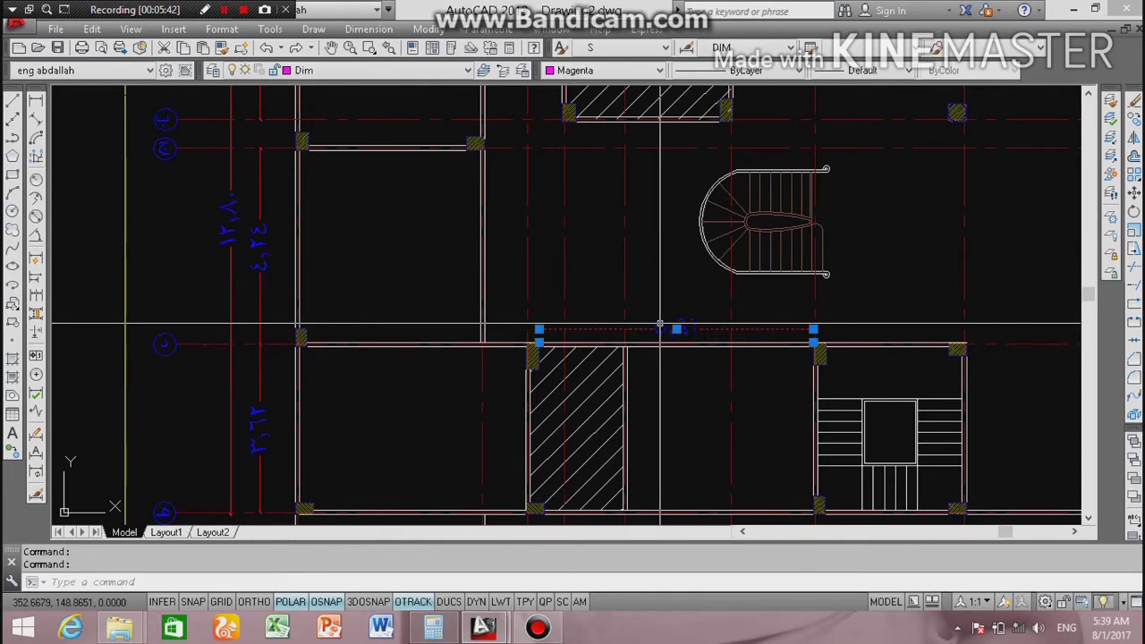
Step: Erase the 0,91 dimension and add a vertical 3.17 dimension beside the stair room
key(Delete)
scroll(754, 235, down, 2)
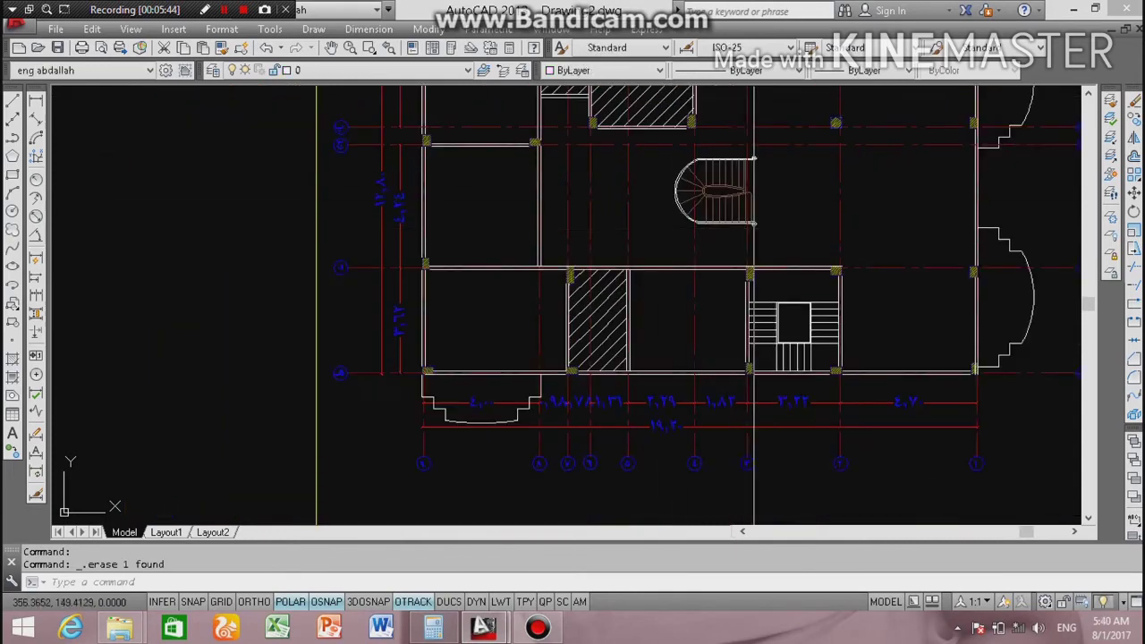
scroll(893, 320, up, 4)
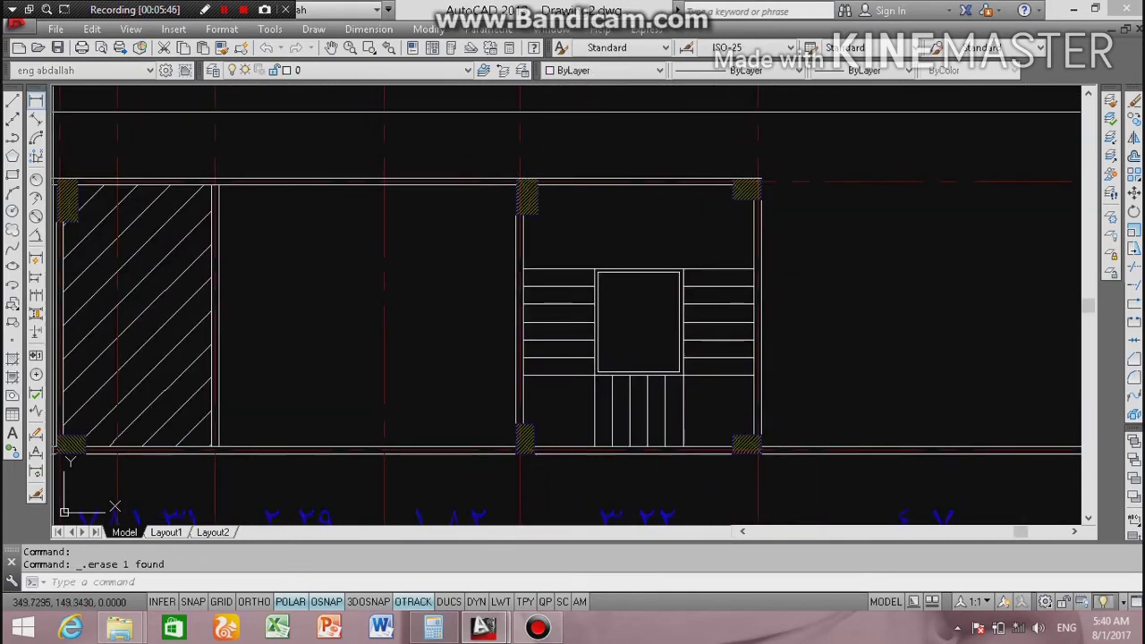
click(1133, 101)
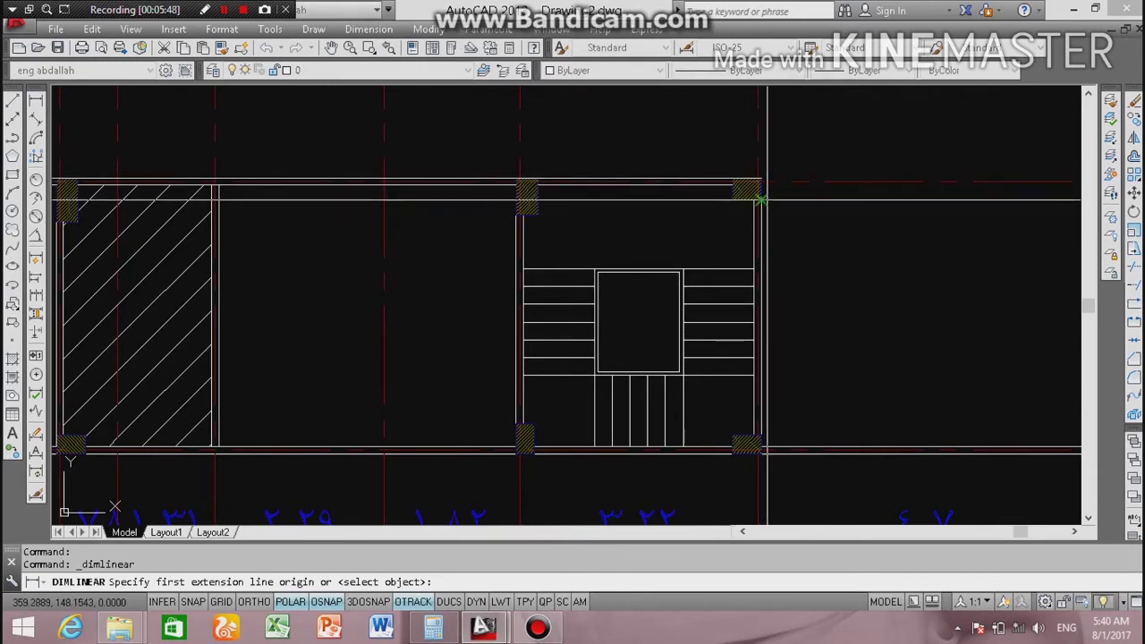
click(759, 200)
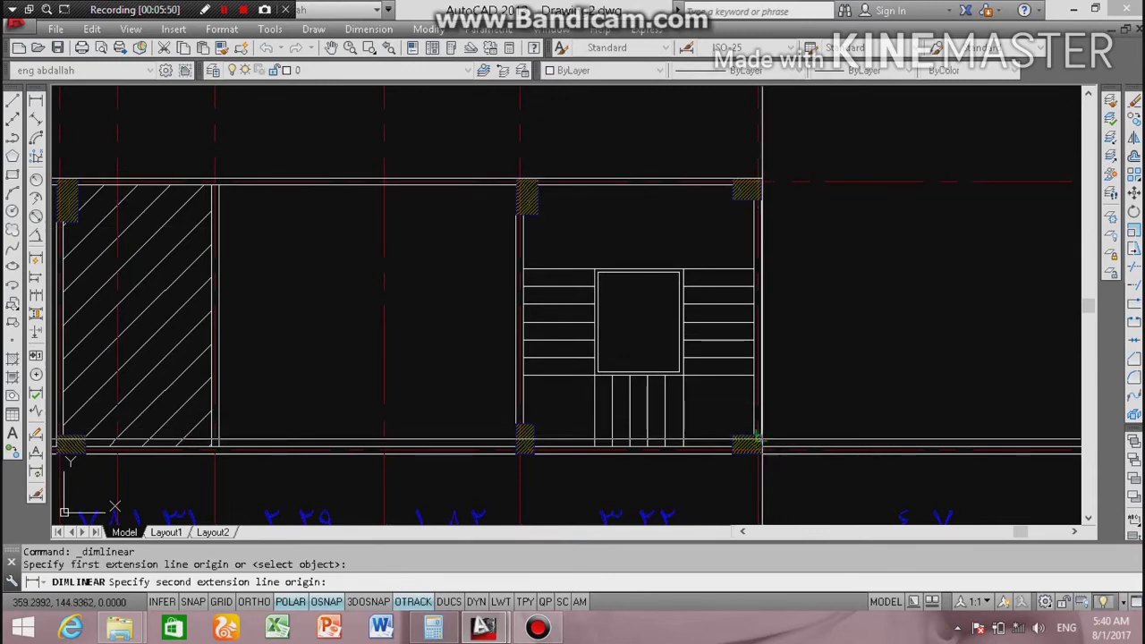
click(759, 438)
click(831, 358)
scroll(735, 357, down, 3)
scroll(735, 358, up, 2)
scroll(747, 356, up, 1)
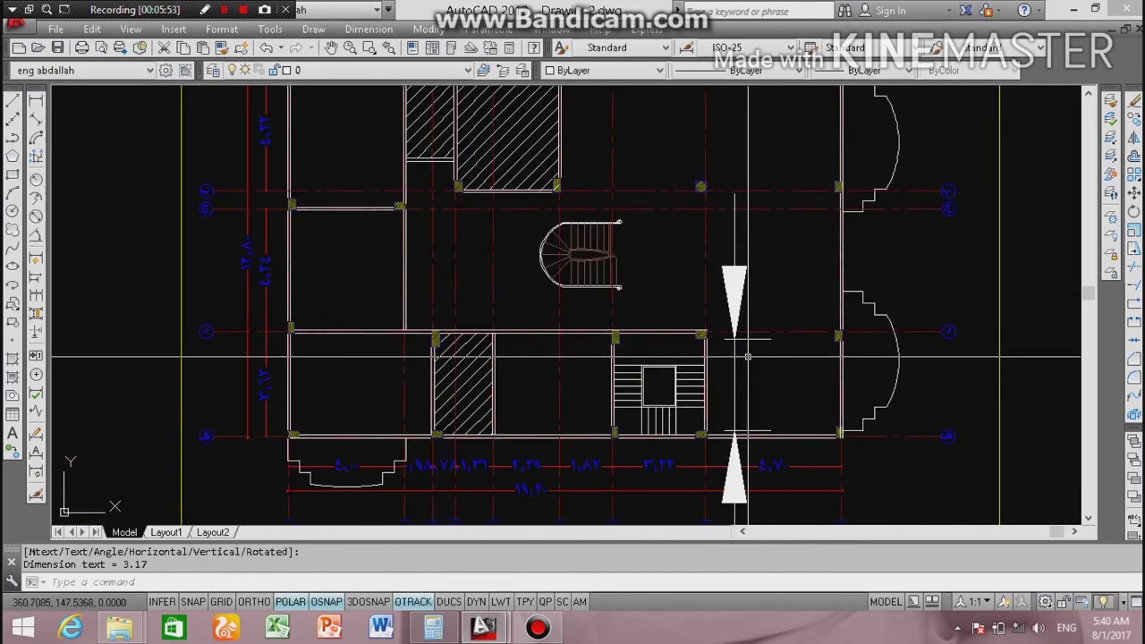
Step: Give the 3.17 dimension the blue style by matching an existing blue dimension
text(a)
key(Return)
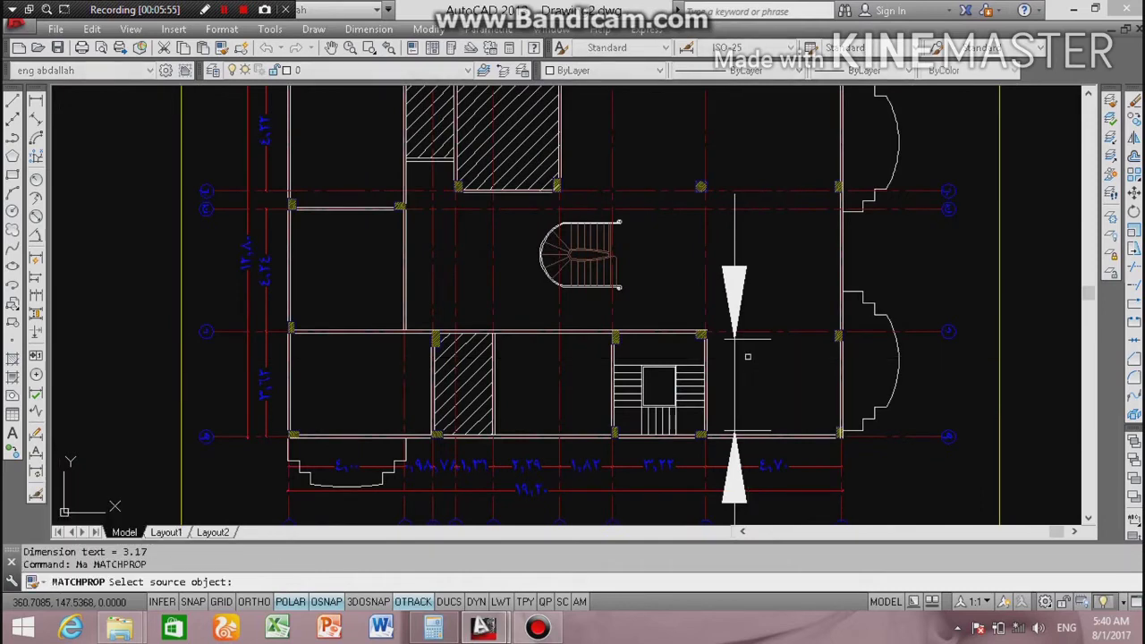
click(774, 480)
click(792, 248)
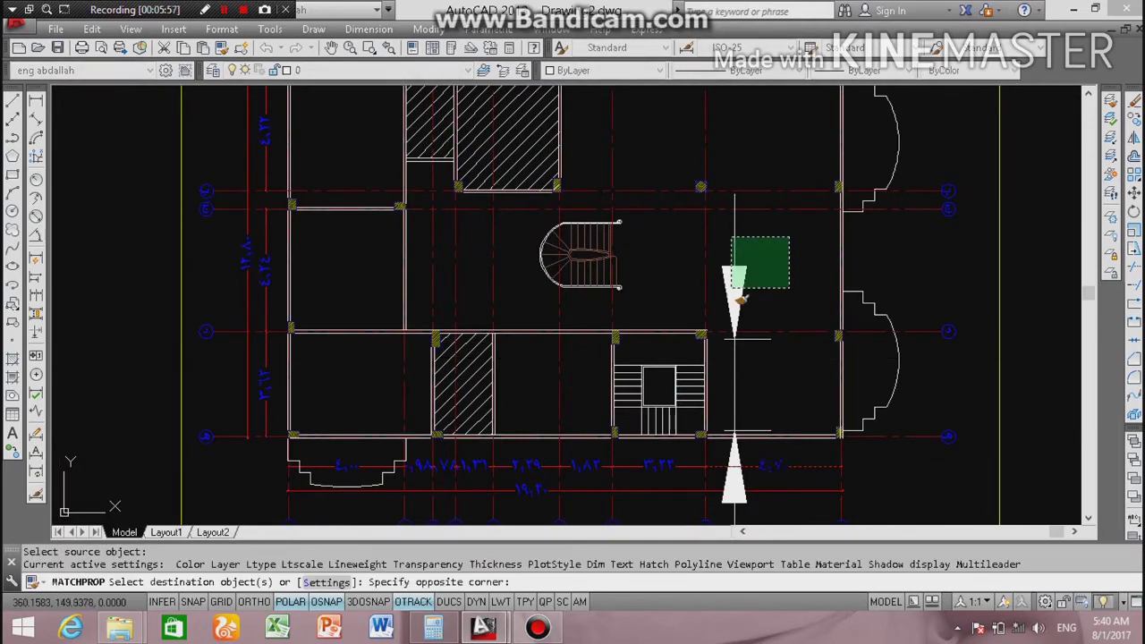
click(732, 291)
scroll(745, 301, down, 2)
scroll(726, 255, down, 1)
scroll(696, 237, up, 5)
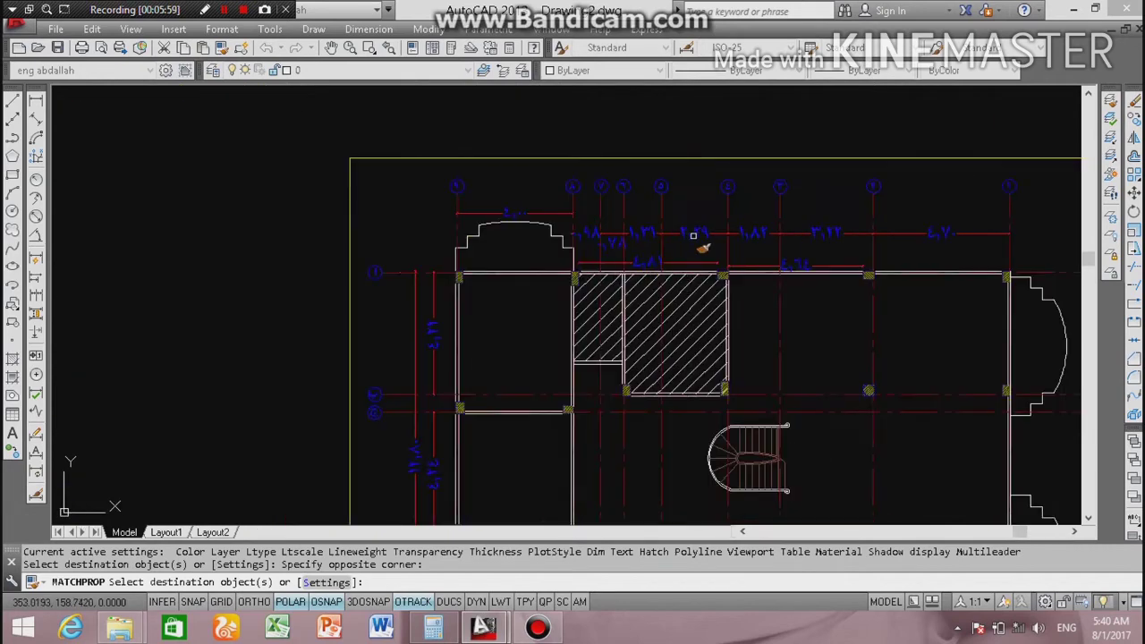
key(Return)
scroll(680, 356, up, 2)
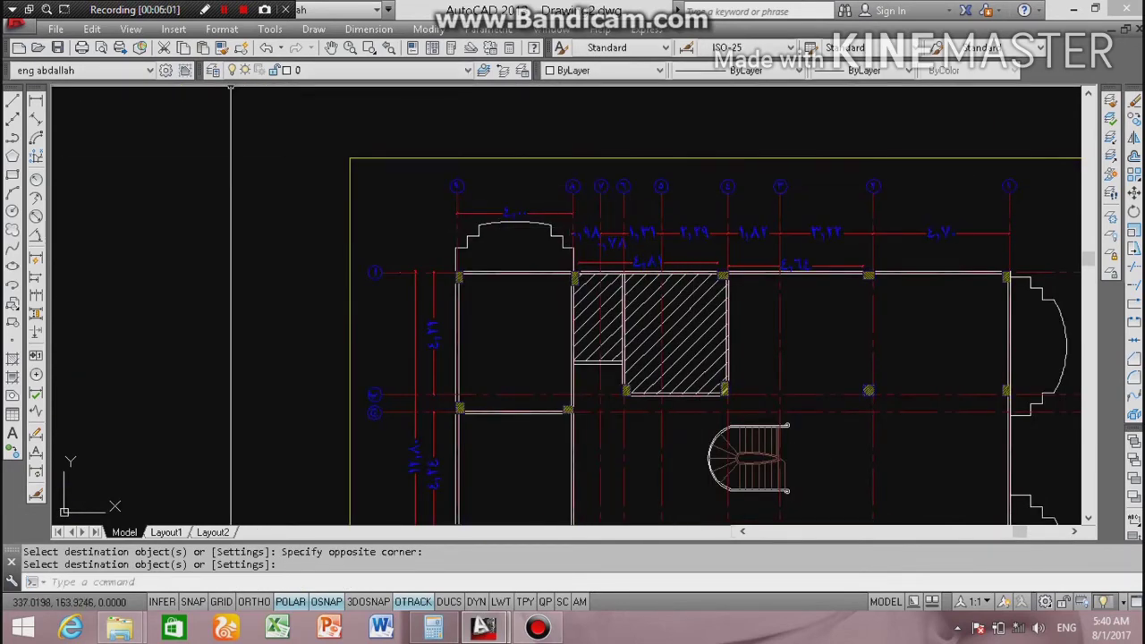
Step: Add a vertical 3.52 dimension beside the hatched room
click(36, 100)
scroll(755, 334, up, 2)
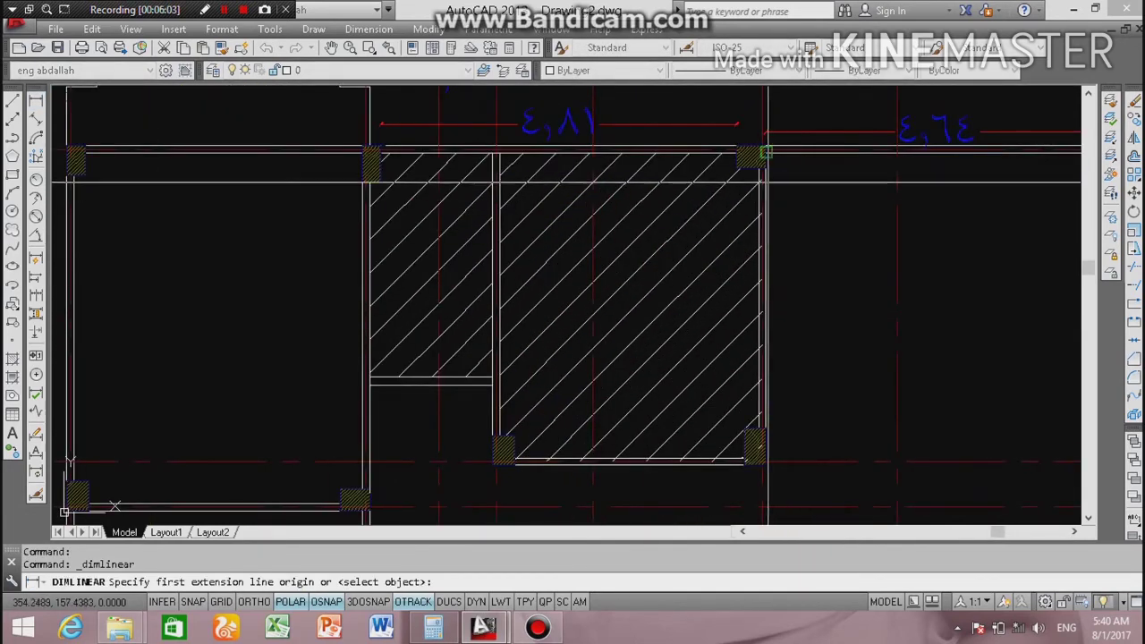
click(764, 166)
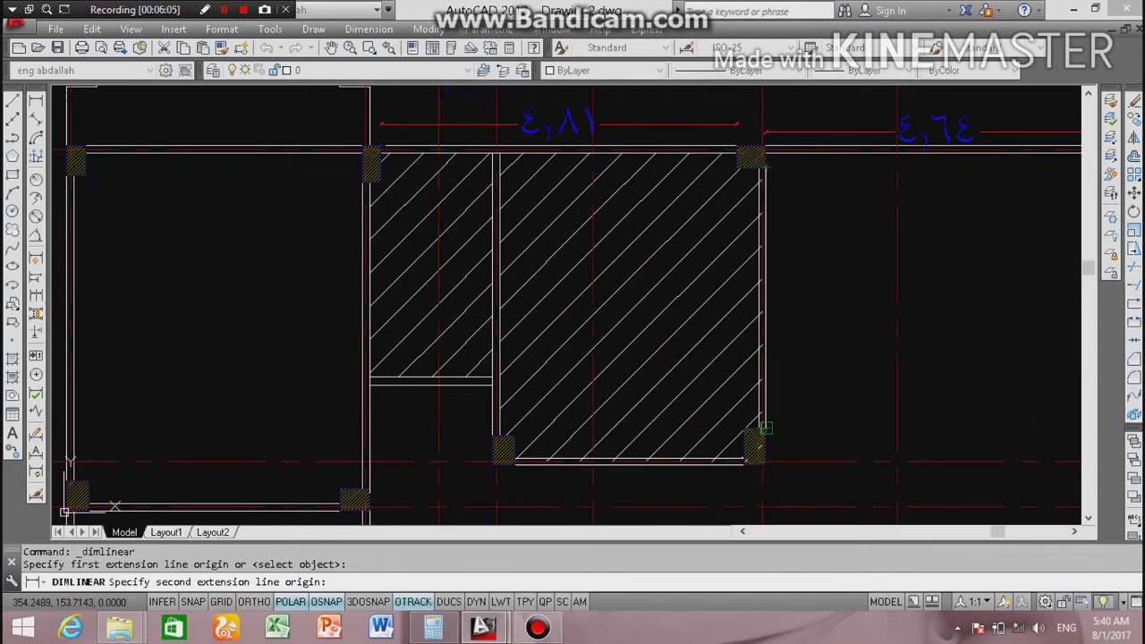
click(760, 425)
click(820, 417)
scroll(742, 338, down, 5)
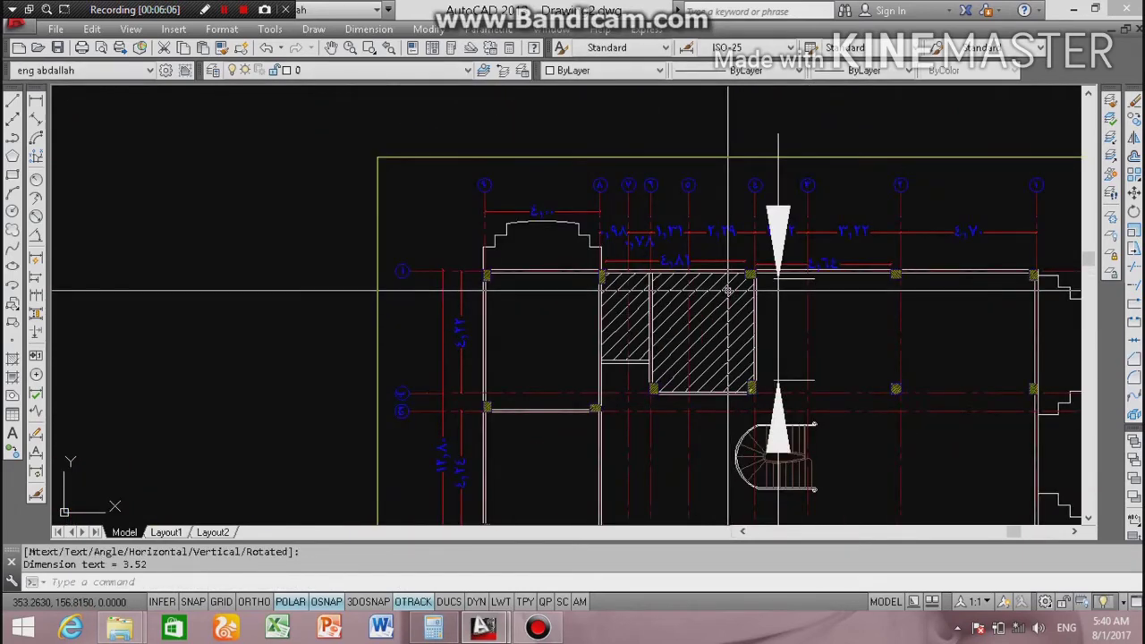
Step: Match the 3.52 dimension to an existing blue dimension with MA
text(ma)
key(Return)
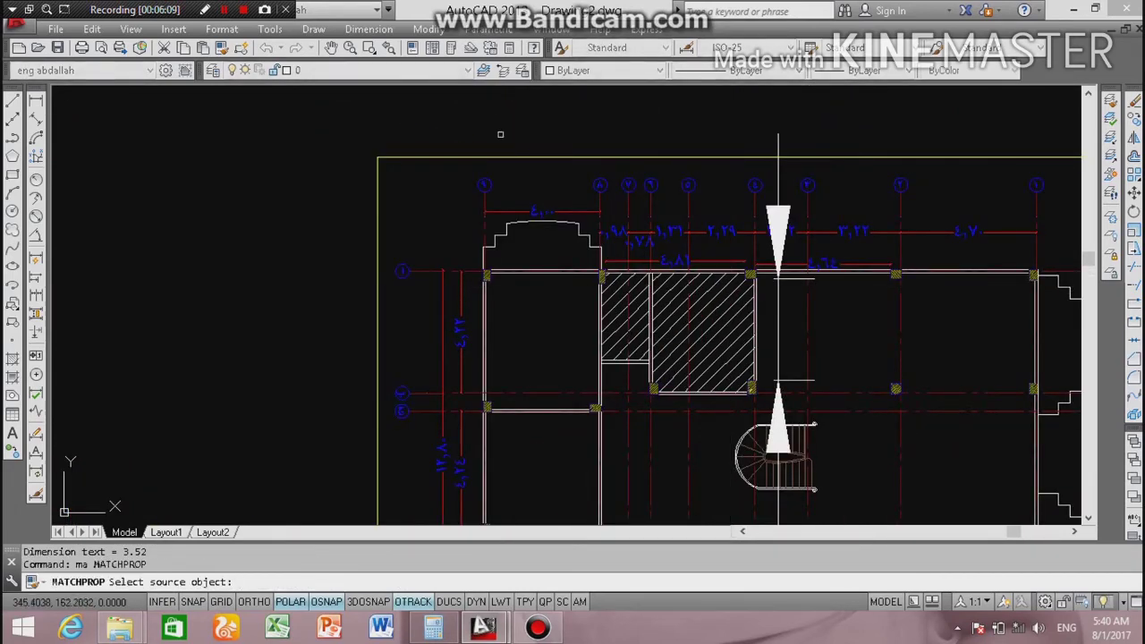
click(741, 233)
click(795, 194)
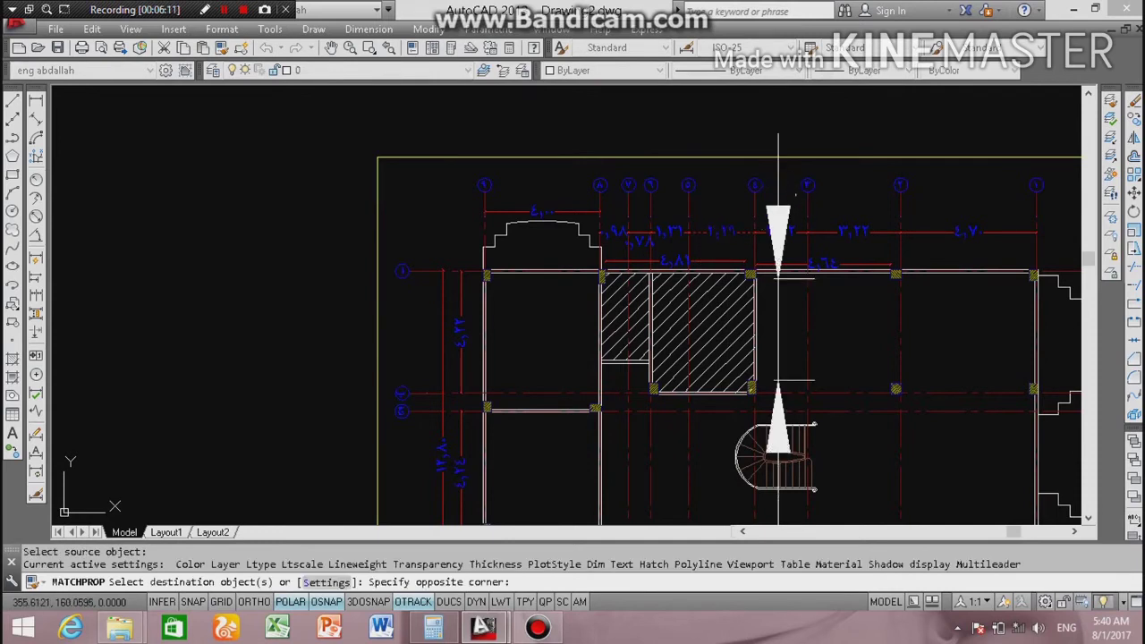
click(769, 201)
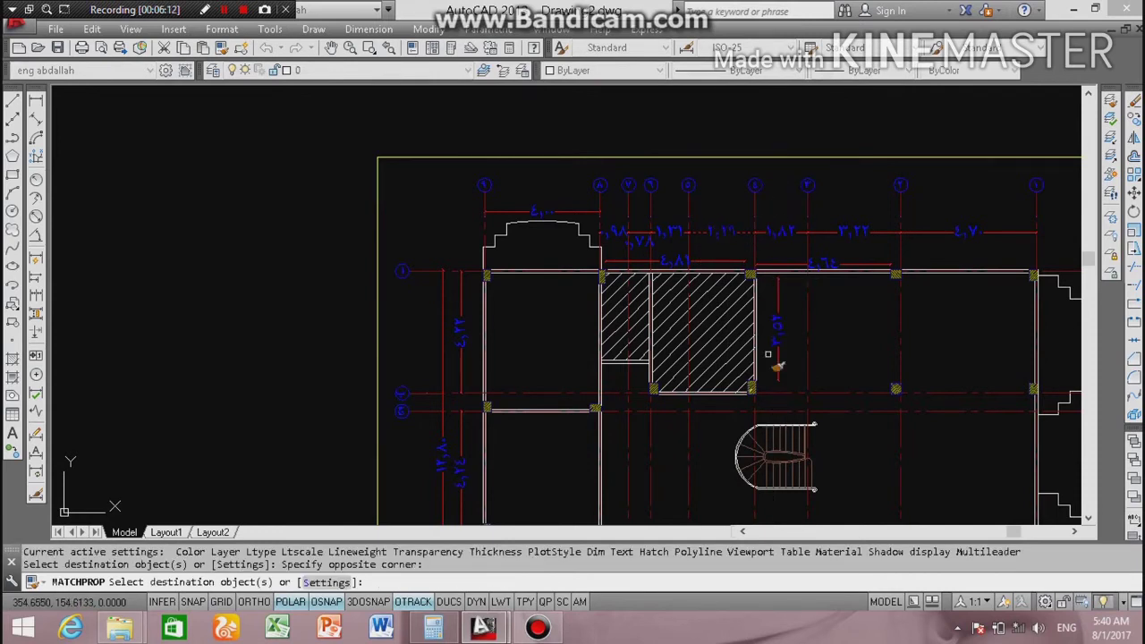
key(Escape)
Step: Add a 3.40 linear dimension between the two columns of the upper-left room
scroll(732, 398, down, 4)
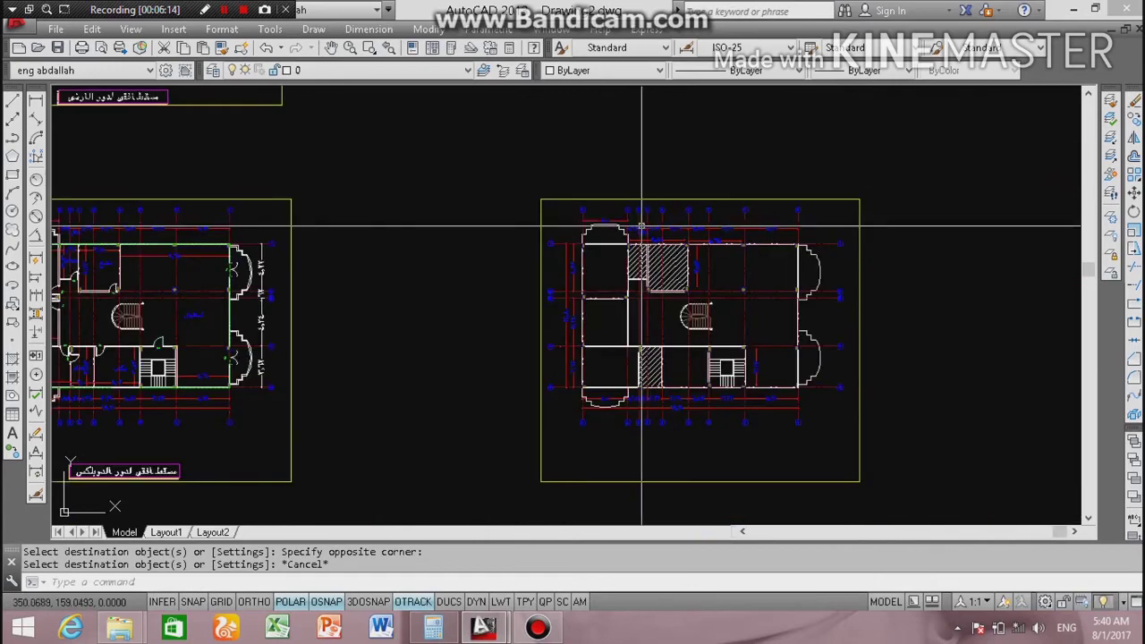
scroll(729, 398, up, 4)
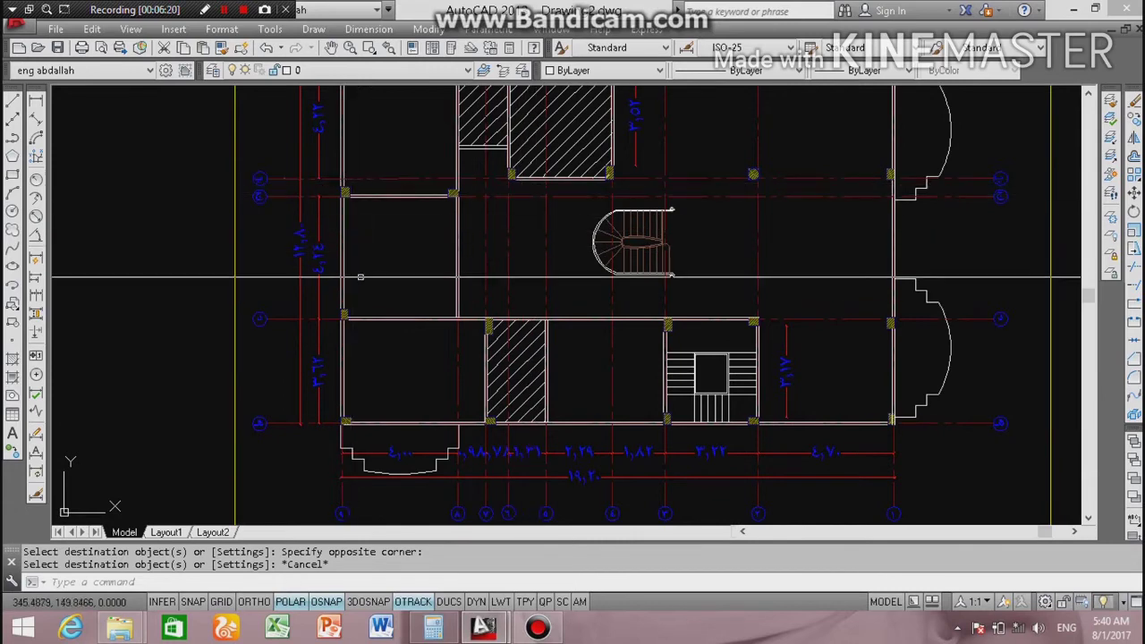
scroll(332, 112, down, 2)
scroll(332, 111, down, 2)
scroll(331, 112, up, 2)
scroll(348, 98, up, 2)
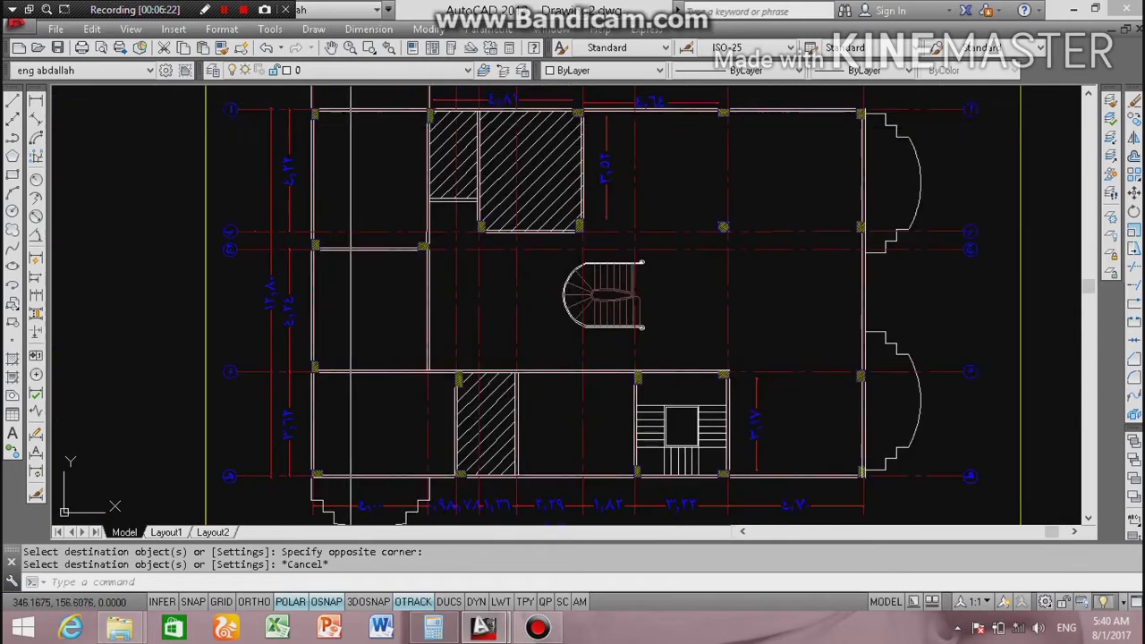
scroll(346, 263, up, 1)
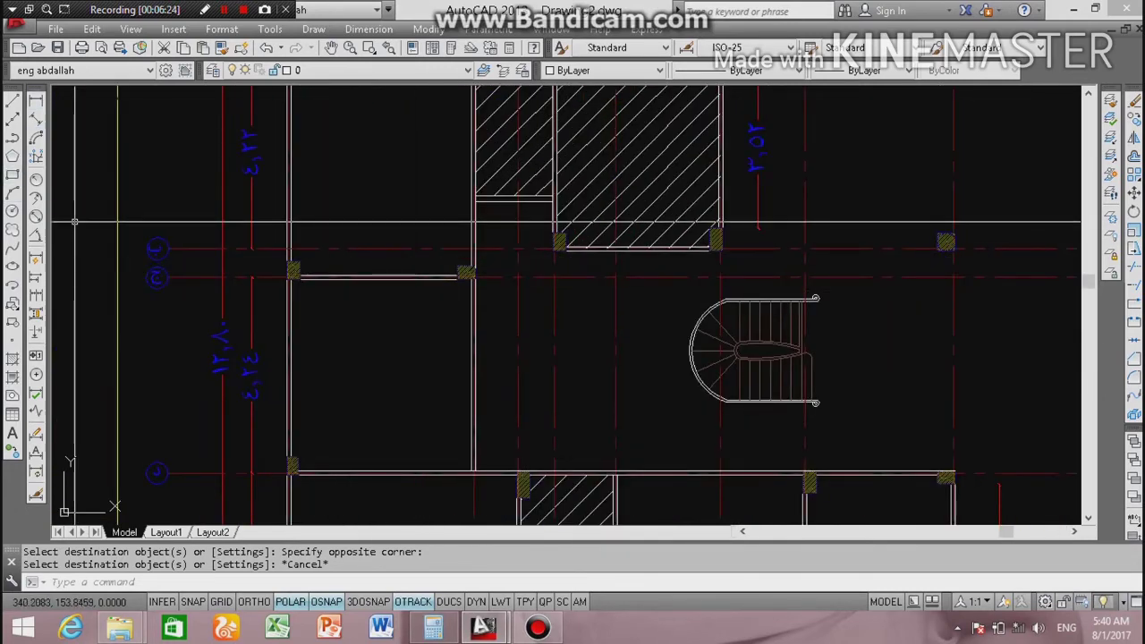
click(36, 277)
scroll(299, 269, up, 5)
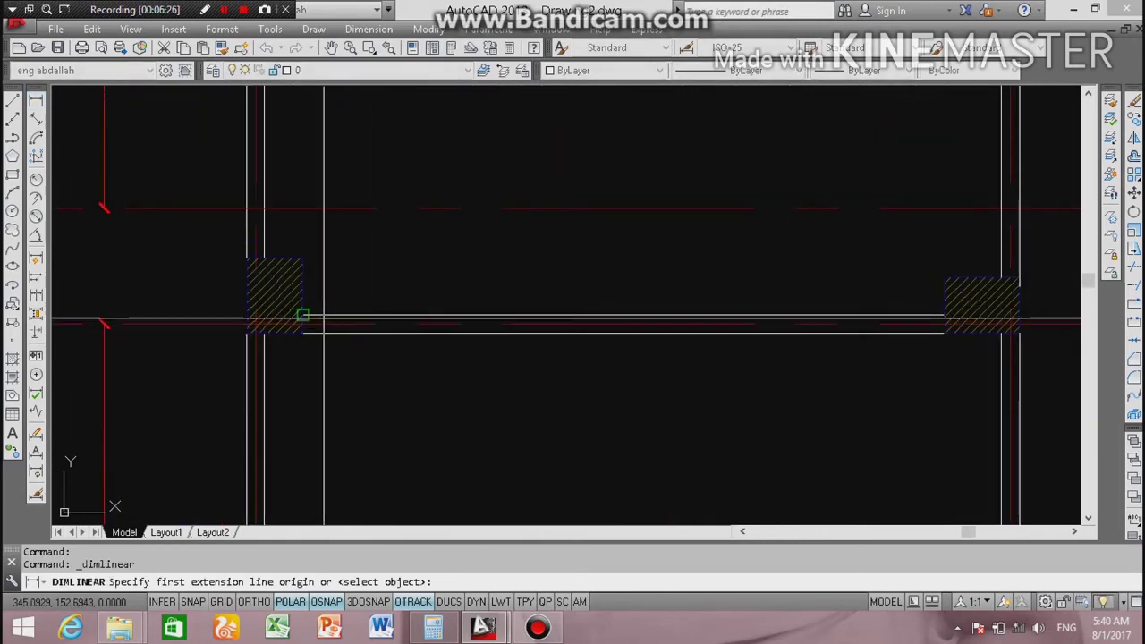
click(302, 315)
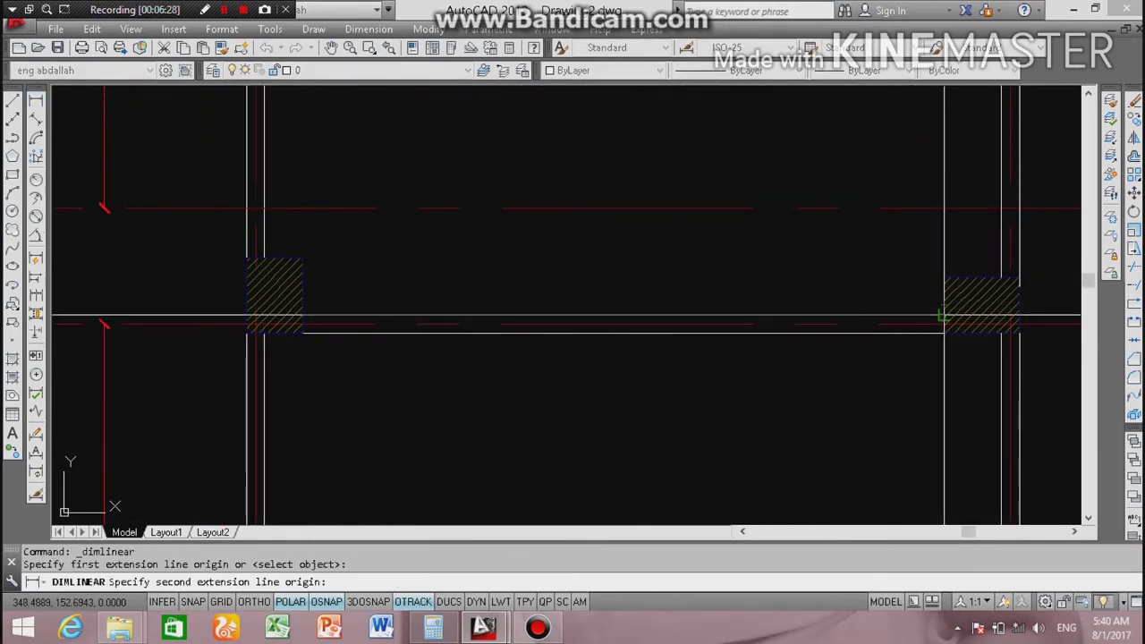
click(945, 315)
click(895, 315)
scroll(607, 291, down, 3)
scroll(607, 292, down, 2)
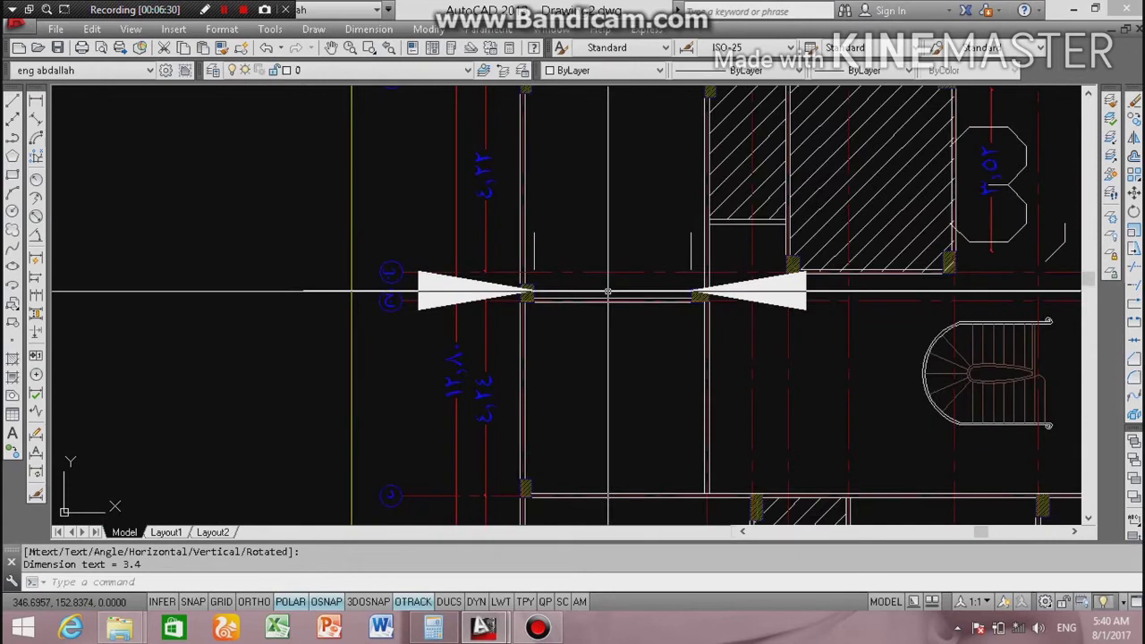
Step: Match the 3.40 dimension to the existing blue dimension's style, then bring up Calculator
text(ma)
key(Return)
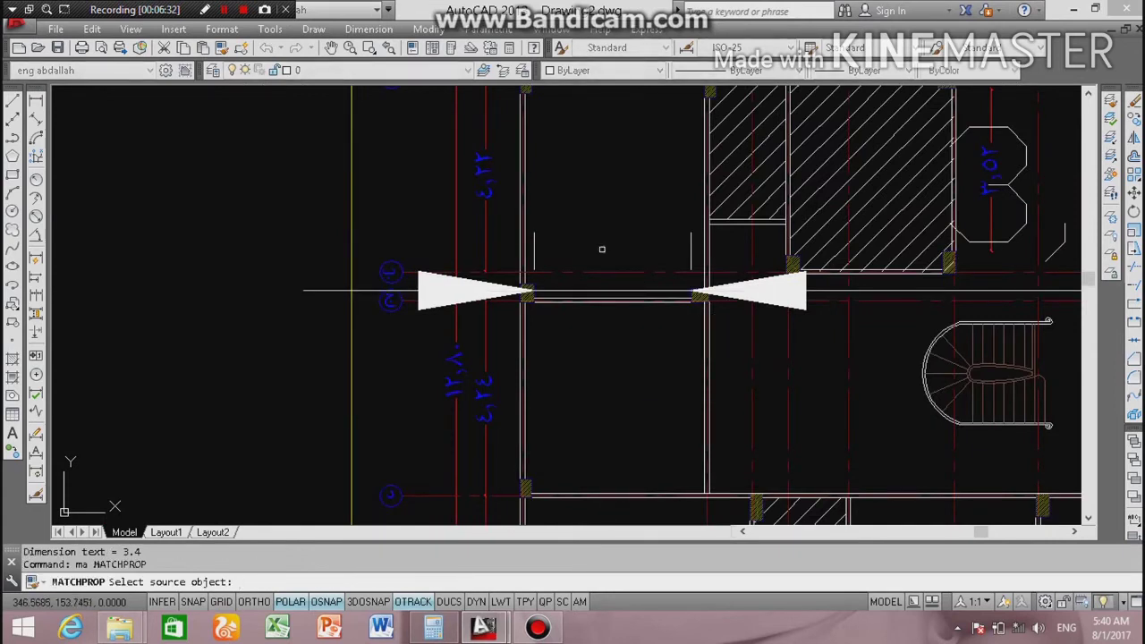
click(484, 179)
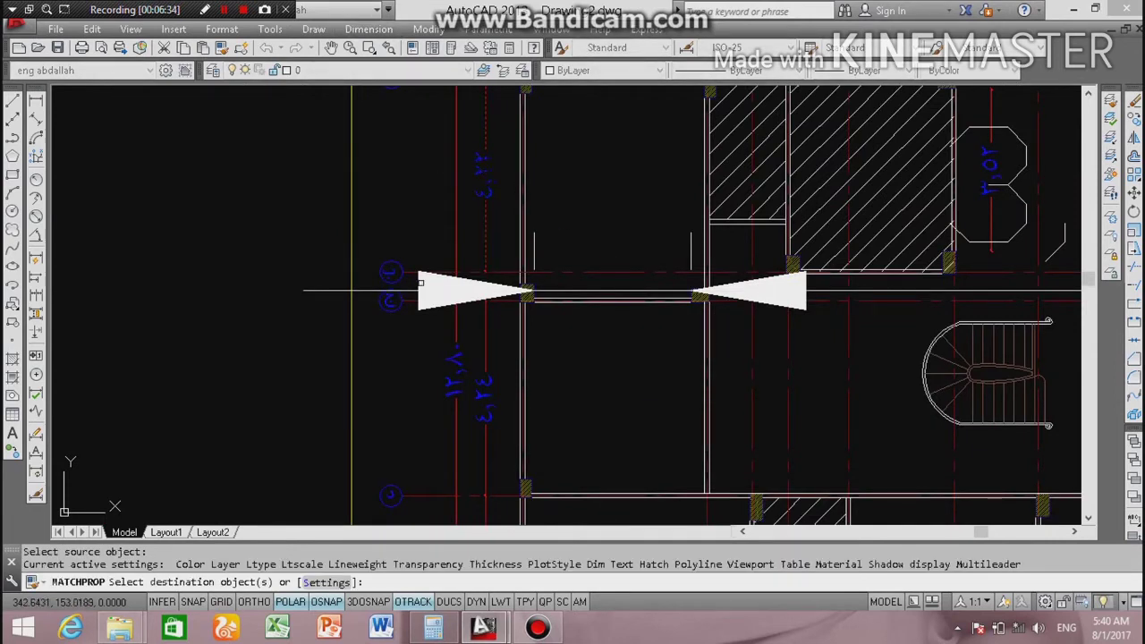
click(771, 287)
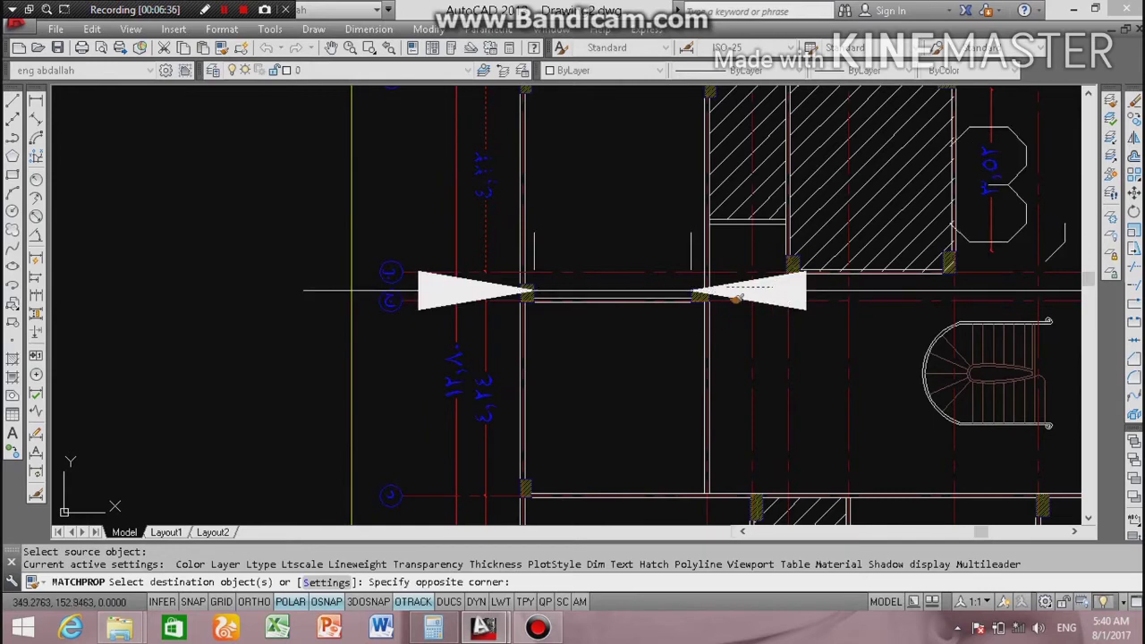
click(418, 290)
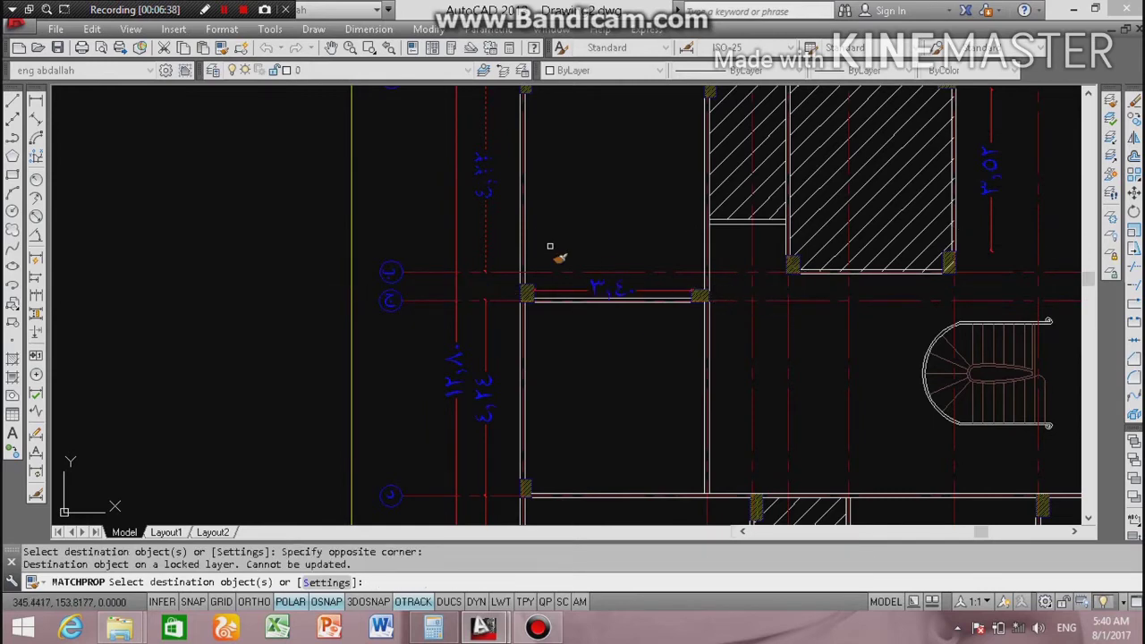
key(Escape)
scroll(805, 322, down, 4)
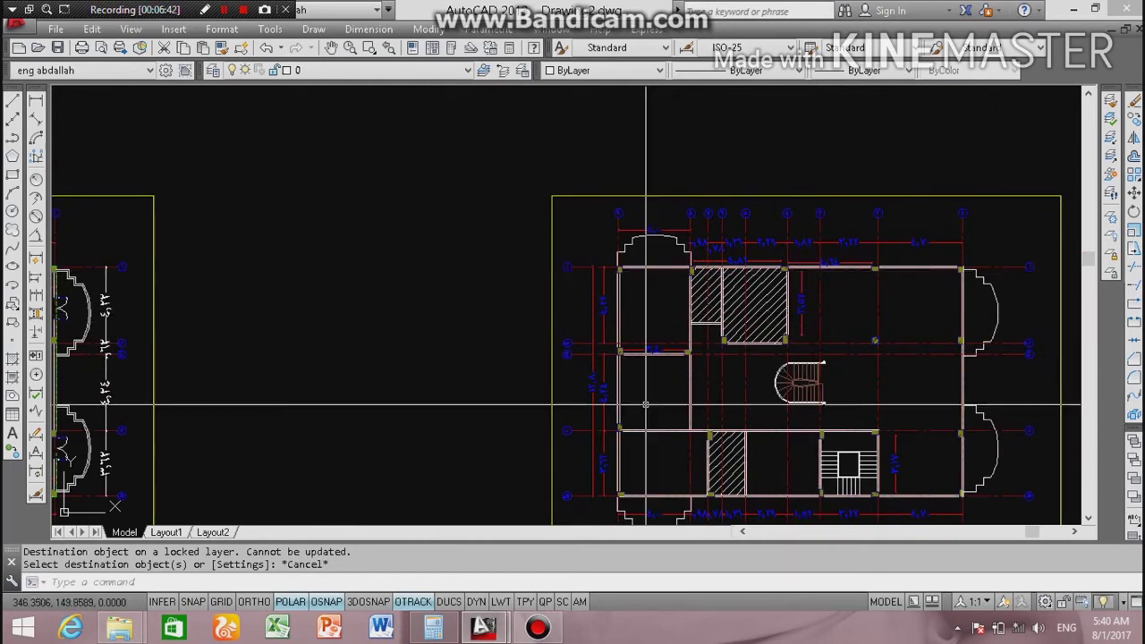
click(433, 628)
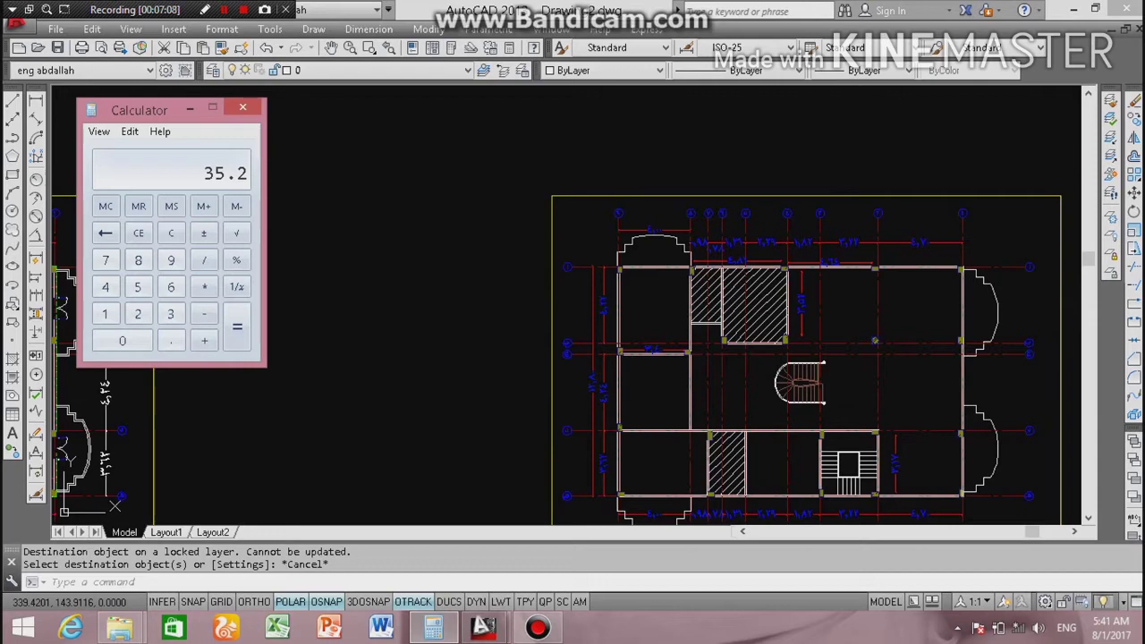
Step: Close the calculator and zoom in on the staircase area of the villa plan
click(243, 107)
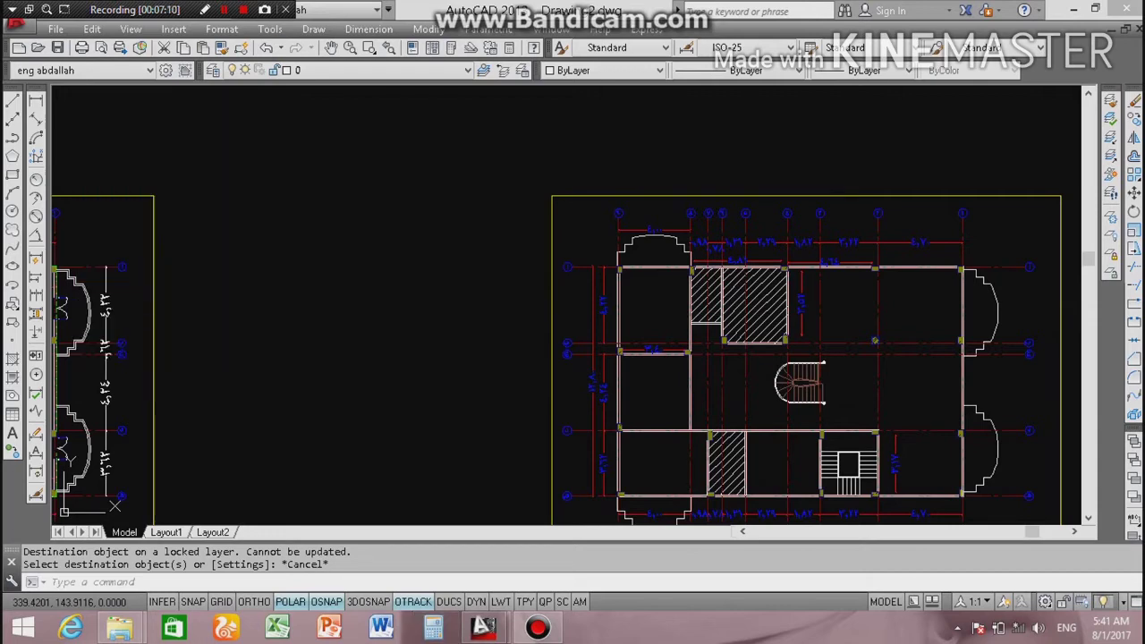
scroll(367, 242, down, 4)
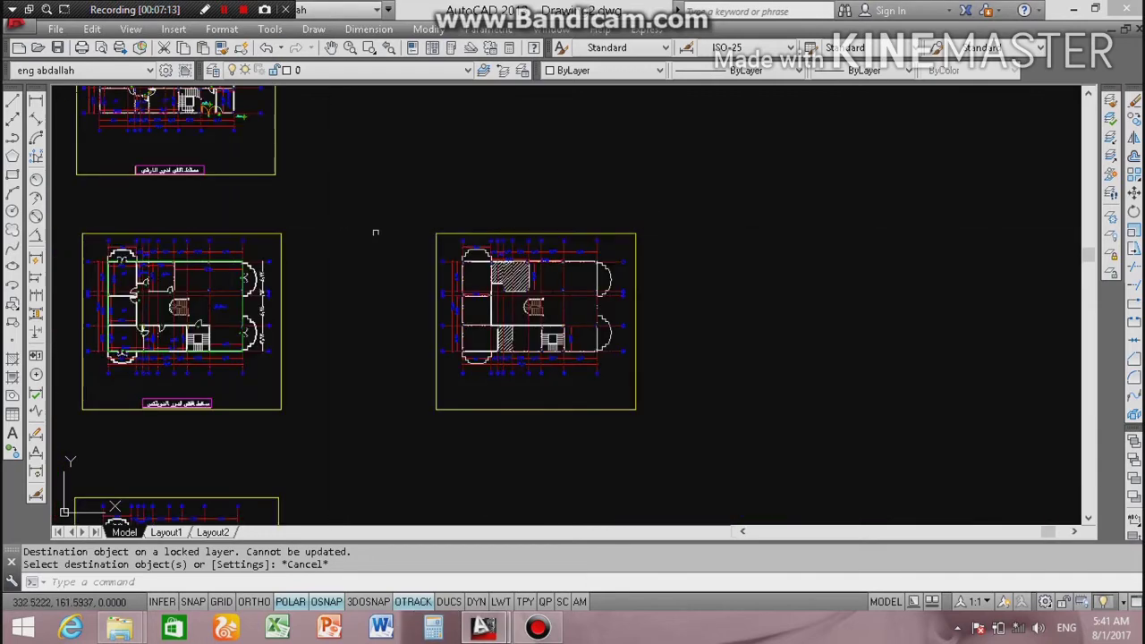
scroll(562, 287, up, 2)
scroll(536, 295, up, 4)
scroll(503, 268, down, 2)
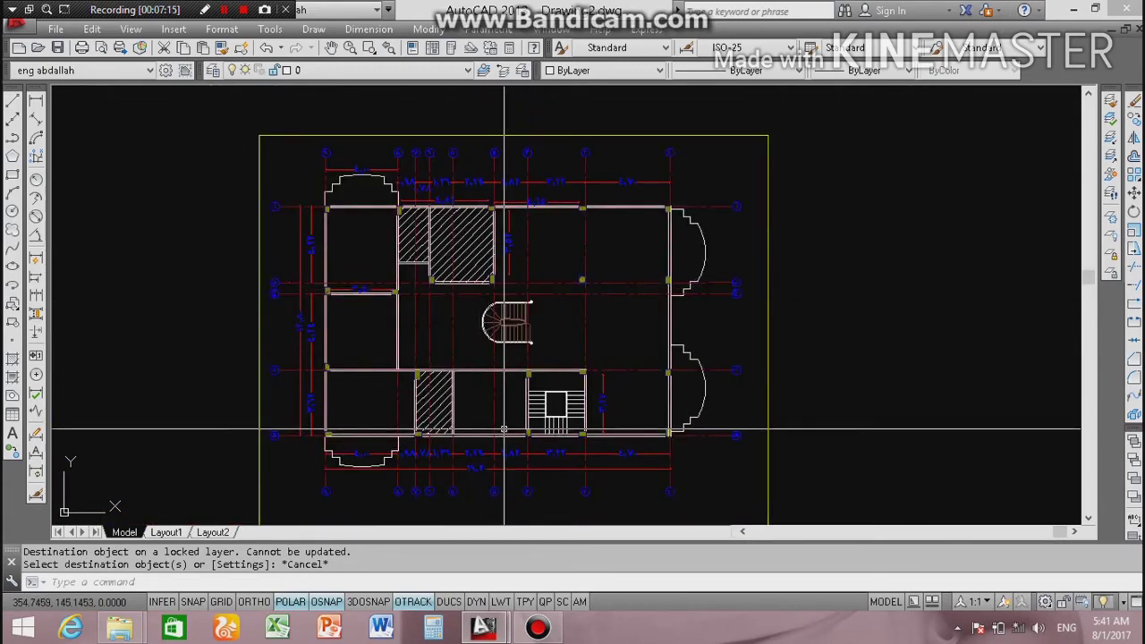
scroll(418, 428, up, 1)
scroll(358, 331, up, 3)
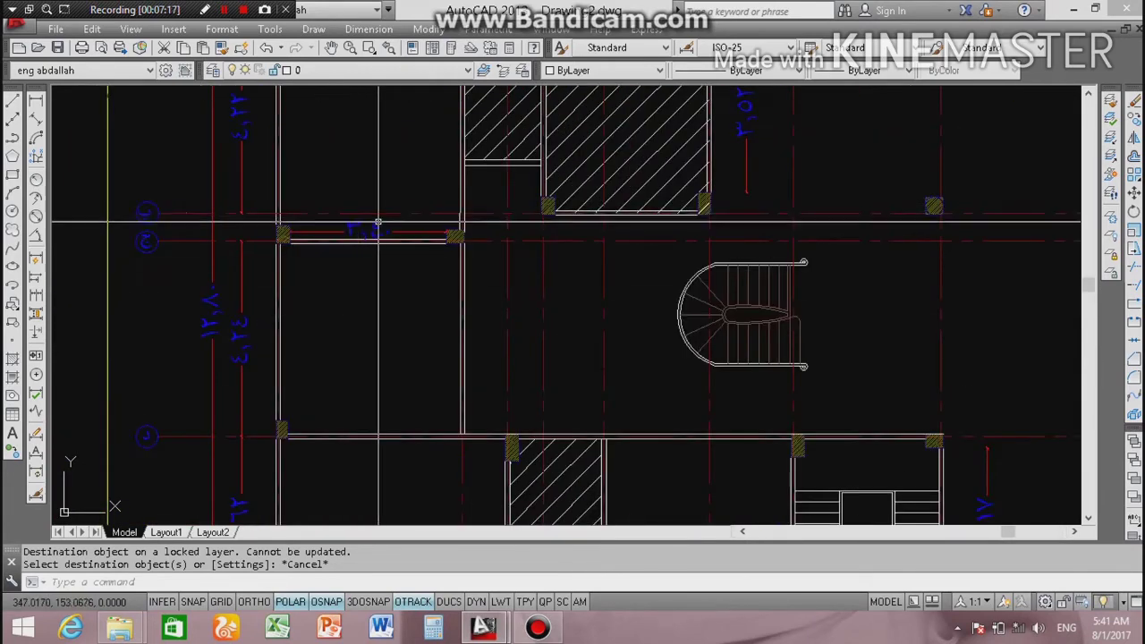
Step: Crossing-select the vertical dimension beside the straight staircase and delete it
click(342, 225)
click(720, 134)
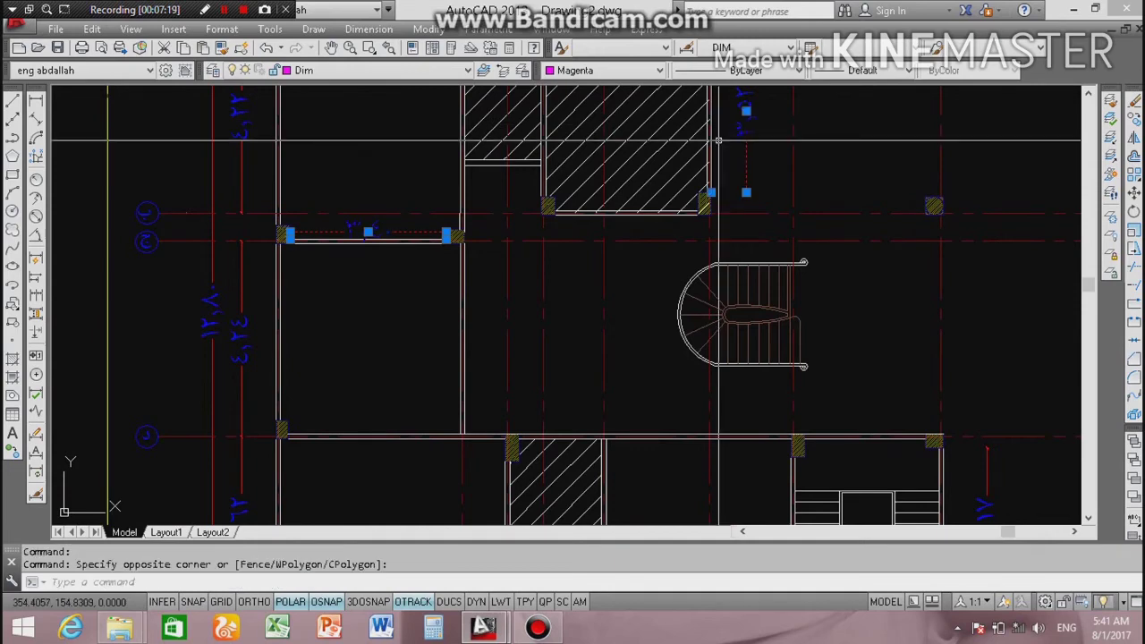
scroll(716, 152, down, 5)
scroll(709, 158, down, 1)
scroll(637, 269, up, 6)
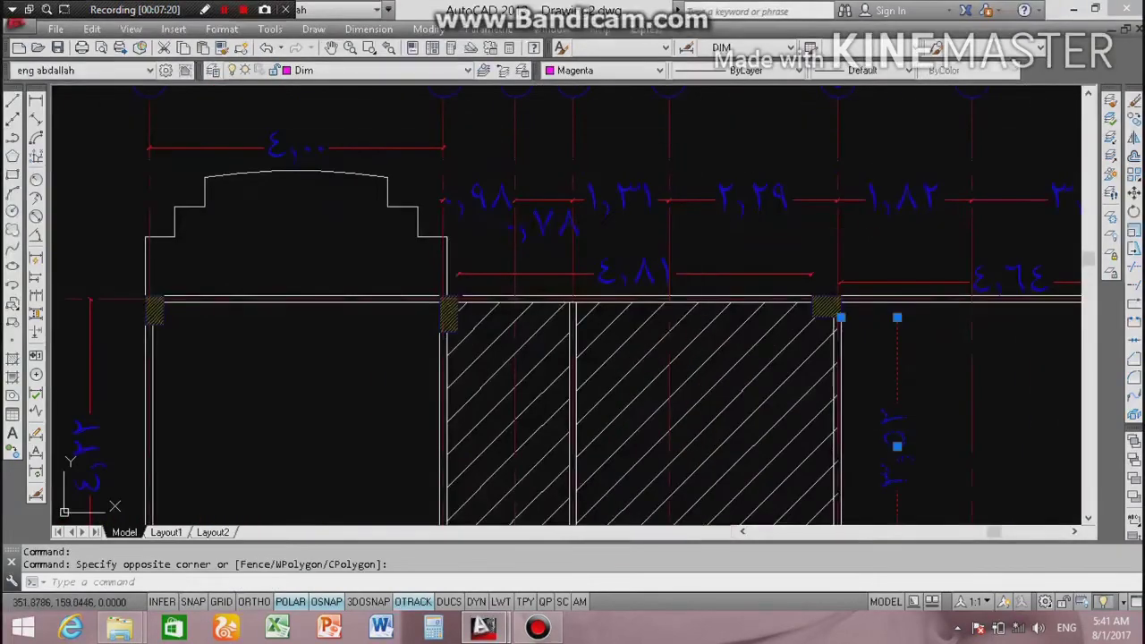
click(637, 268)
scroll(637, 268, down, 5)
scroll(582, 229, up, 3)
scroll(754, 337, up, 2)
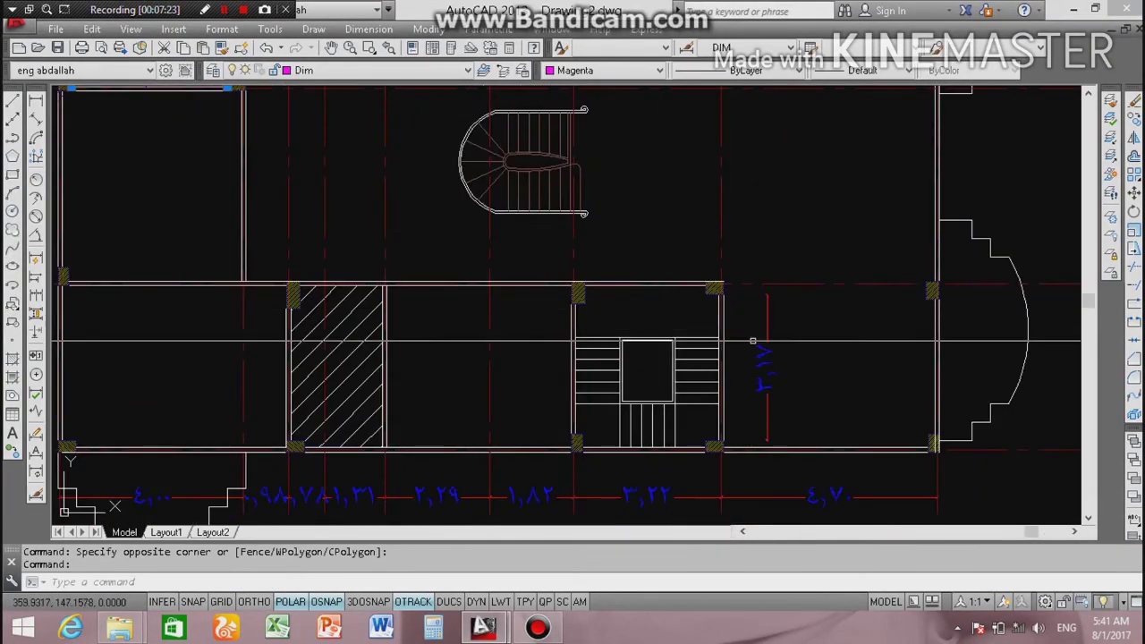
click(803, 341)
click(765, 350)
key(Delete)
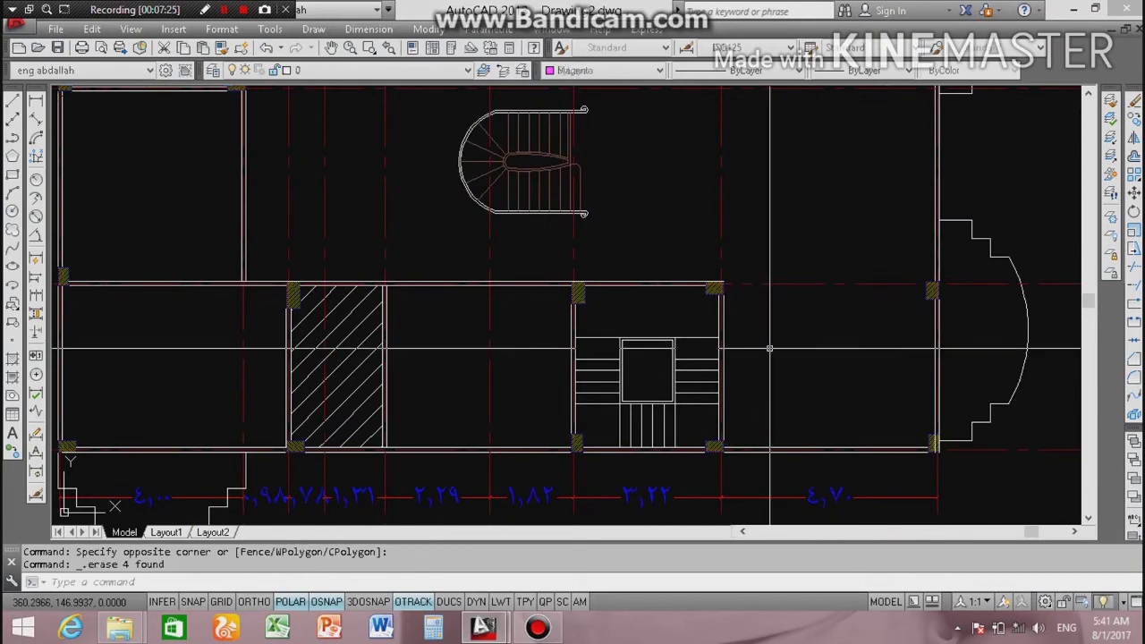
scroll(567, 306, down, 6)
scroll(545, 306, down, 2)
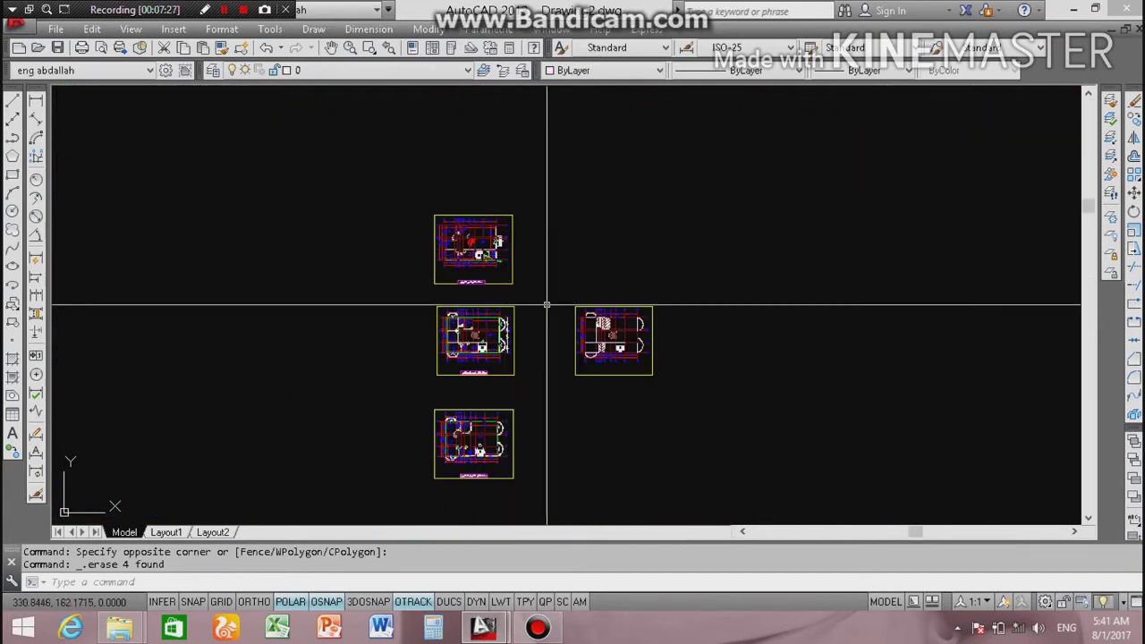
scroll(613, 342, up, 3)
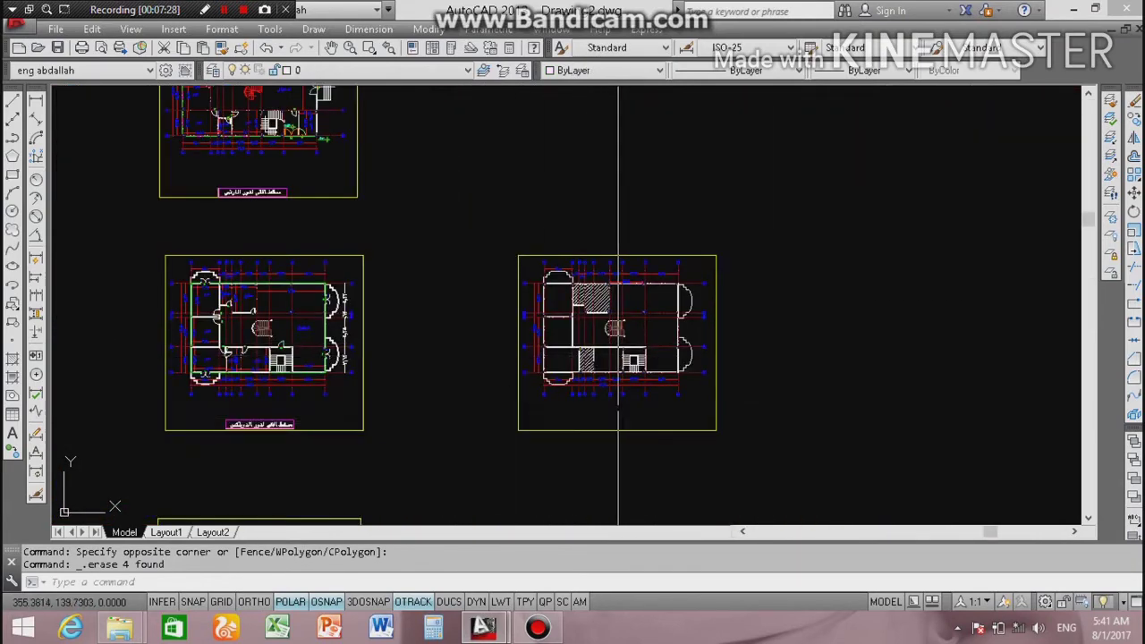
scroll(617, 408, up, 2)
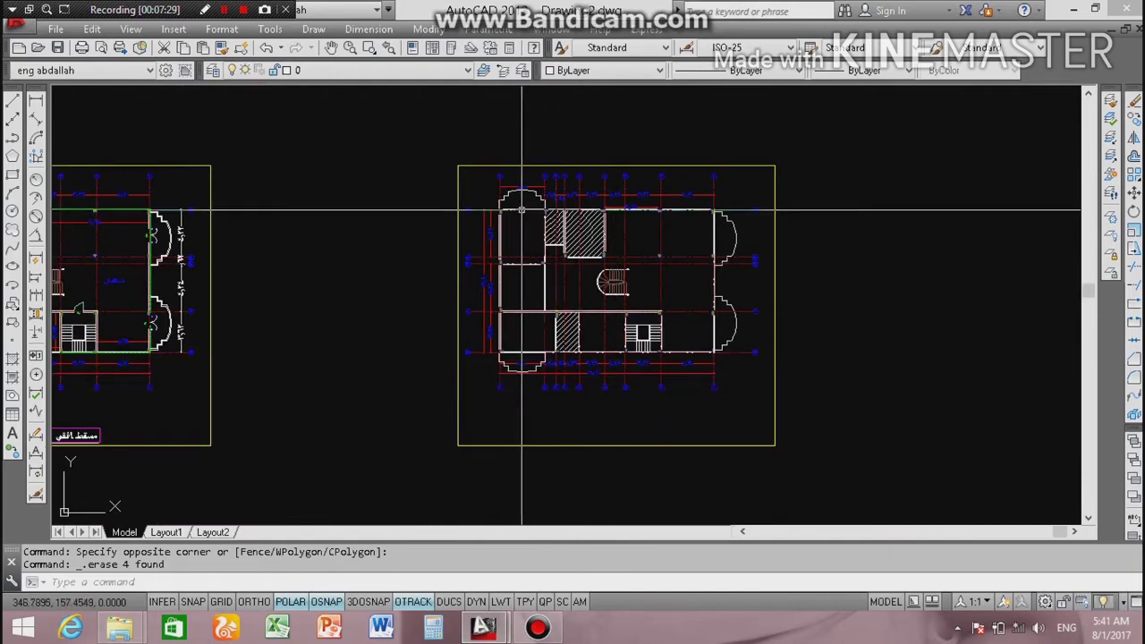
scroll(522, 214, up, 3)
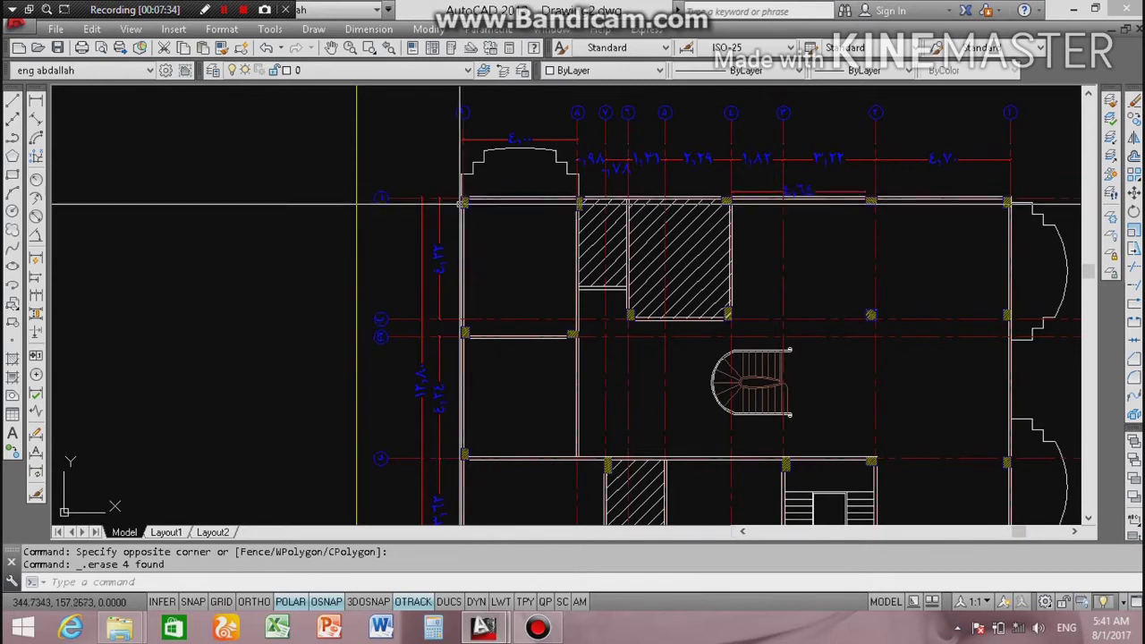
scroll(514, 340, down, 3)
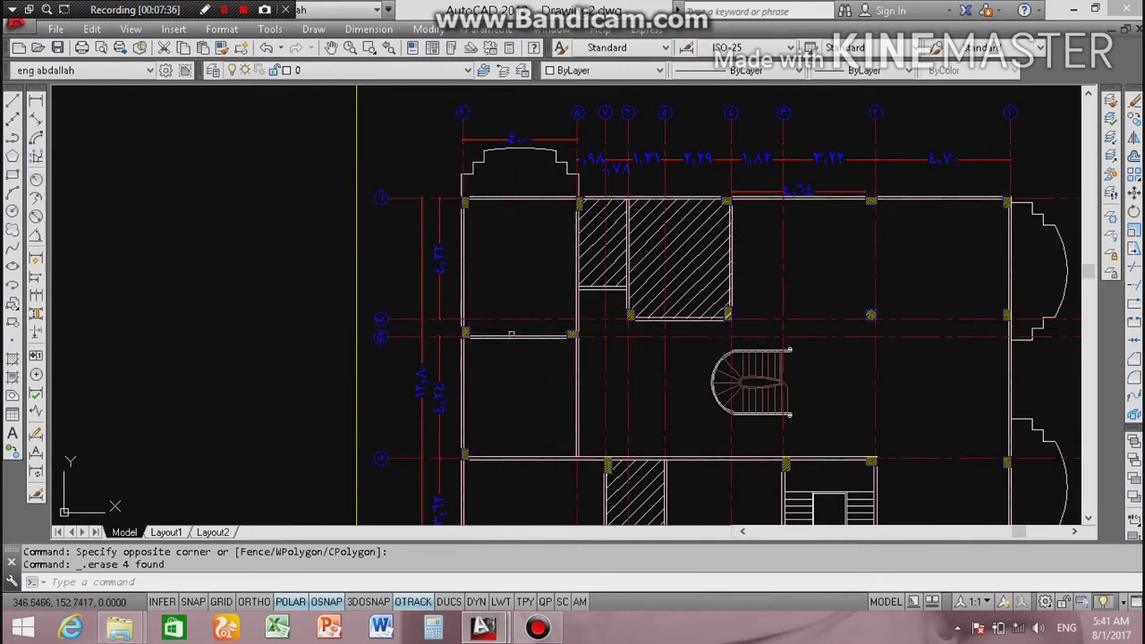
scroll(500, 342, up, 3)
scroll(500, 343, down, 3)
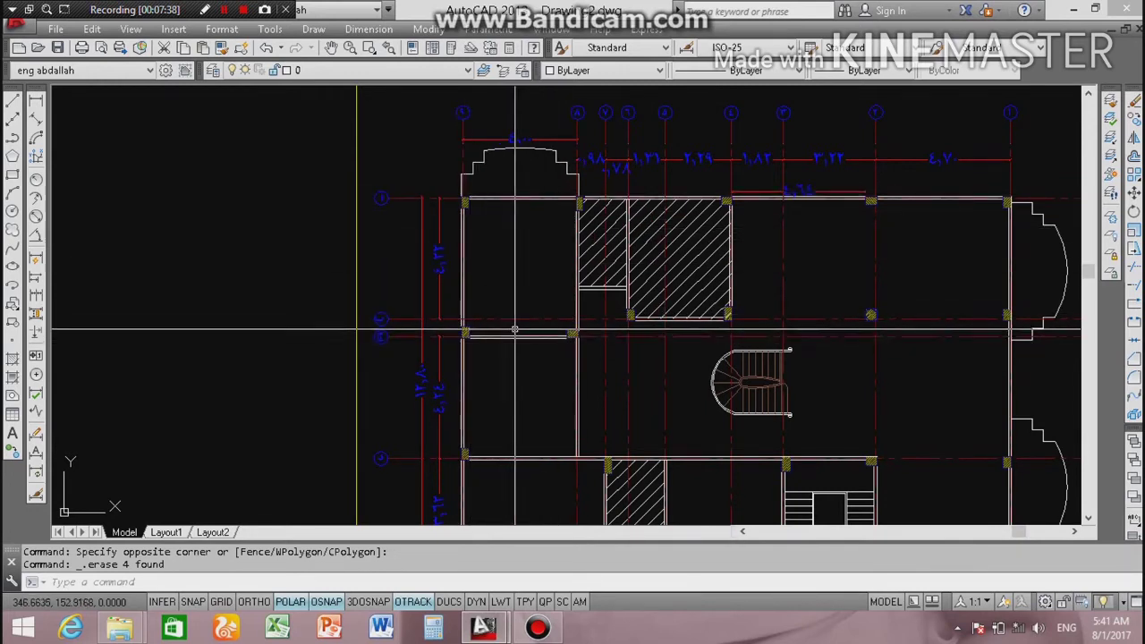
scroll(528, 176, up, 3)
scroll(527, 177, up, 3)
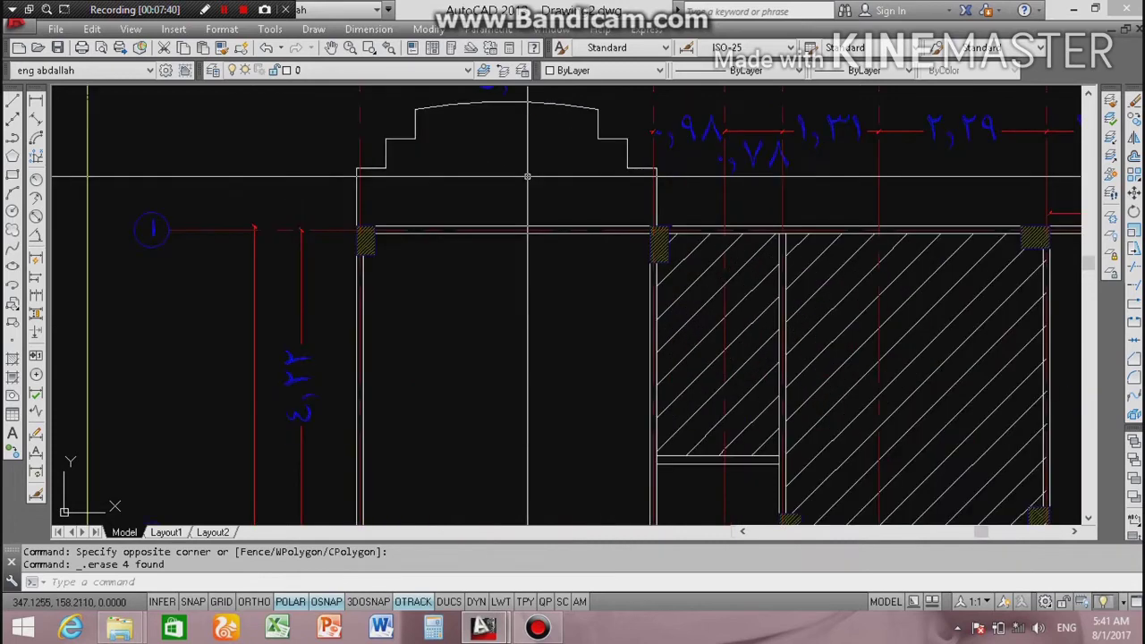
scroll(527, 176, down, 1)
scroll(530, 179, up, 1)
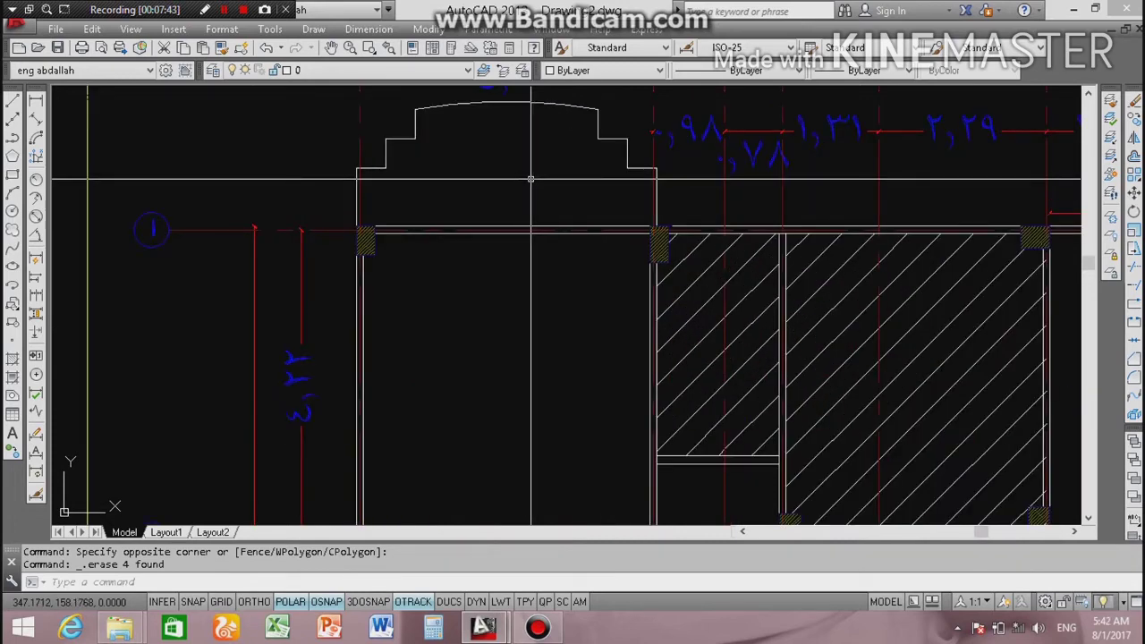
text(t)
key(Return)
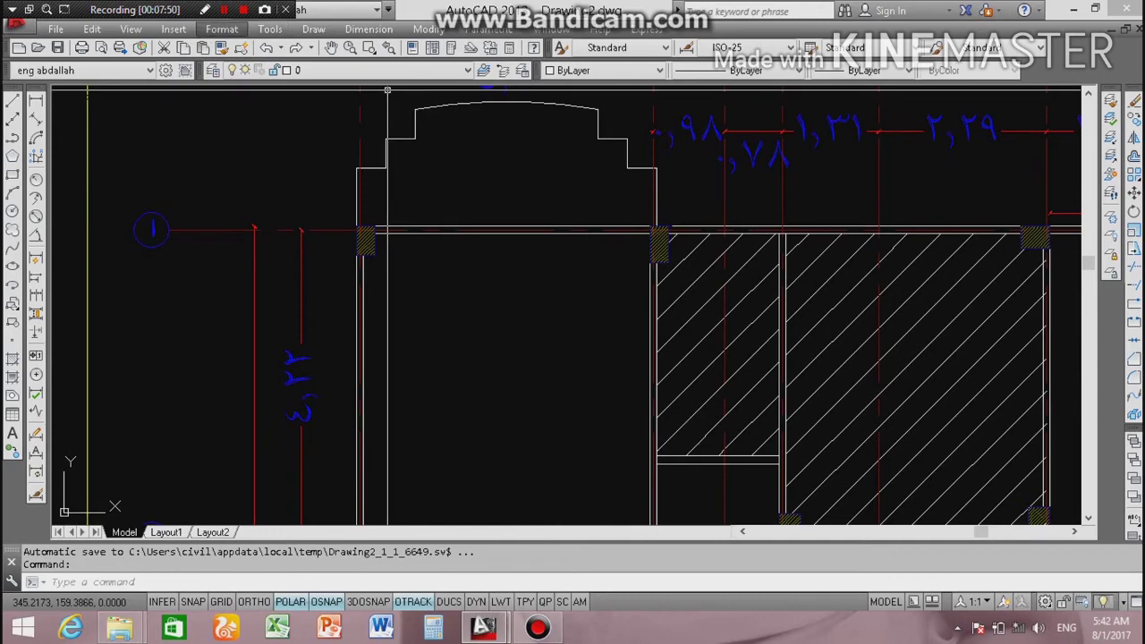
click(221, 28)
key(Escape)
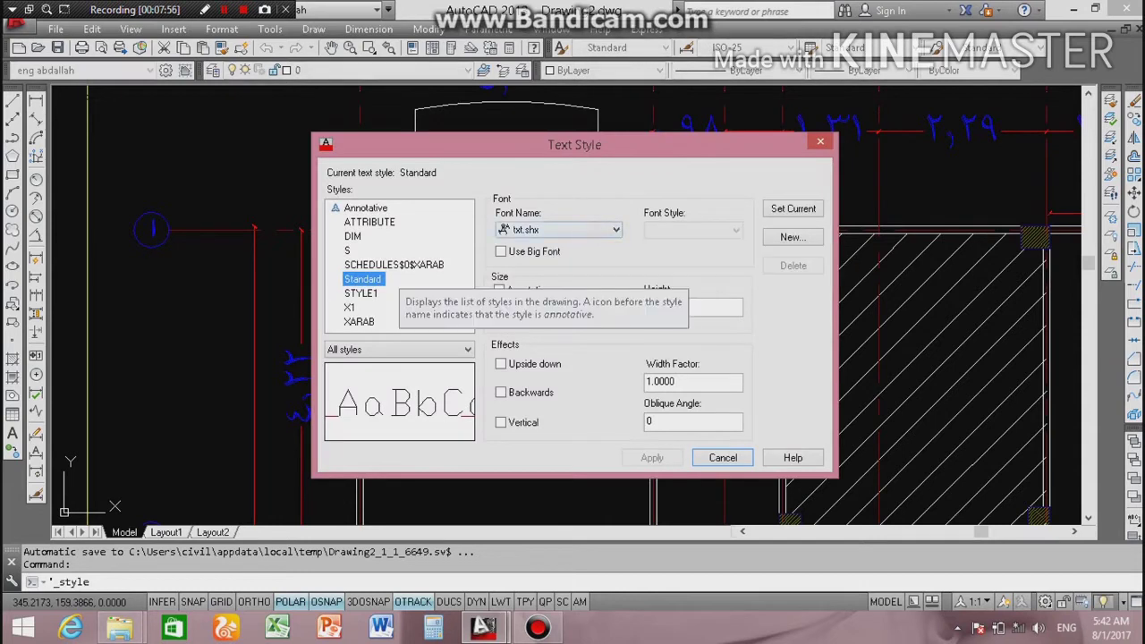
click(519, 230)
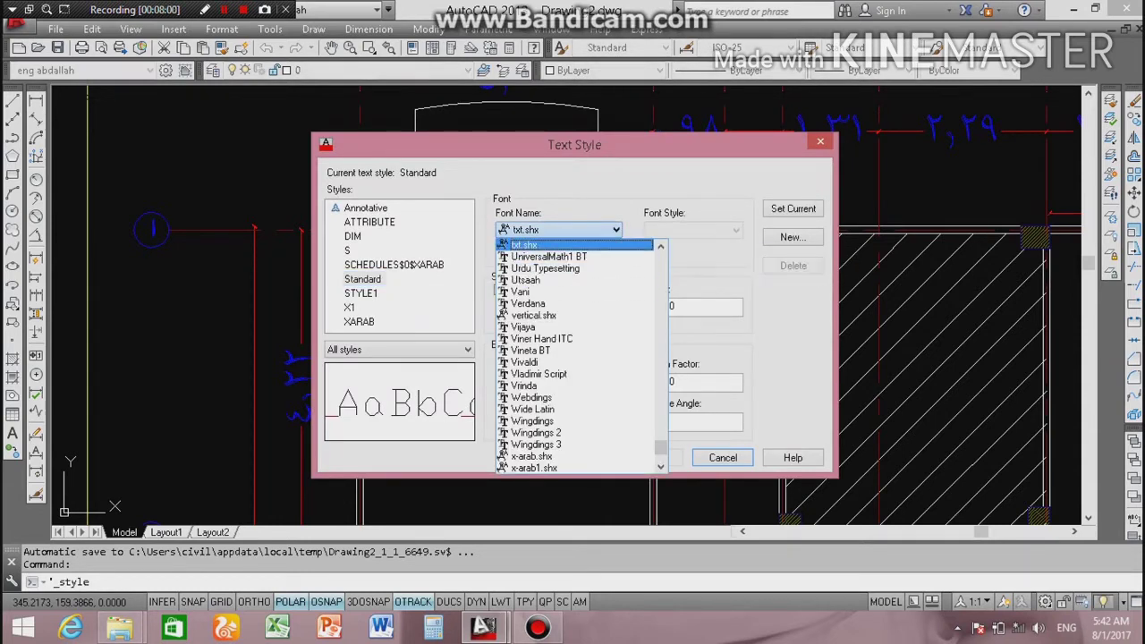
click(537, 245)
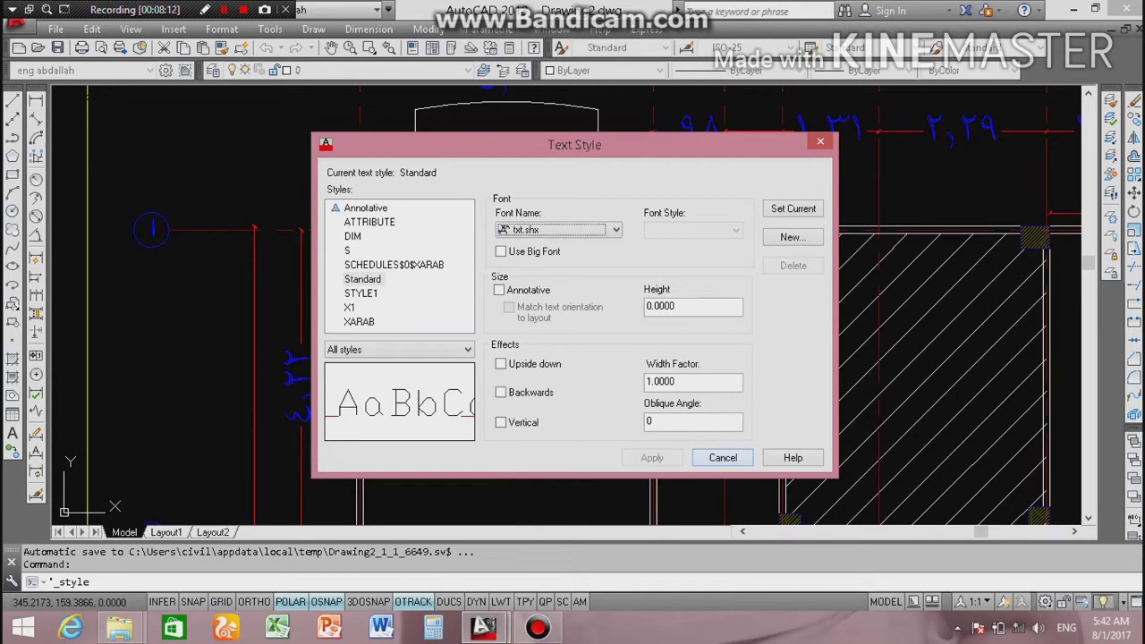
key(Escape)
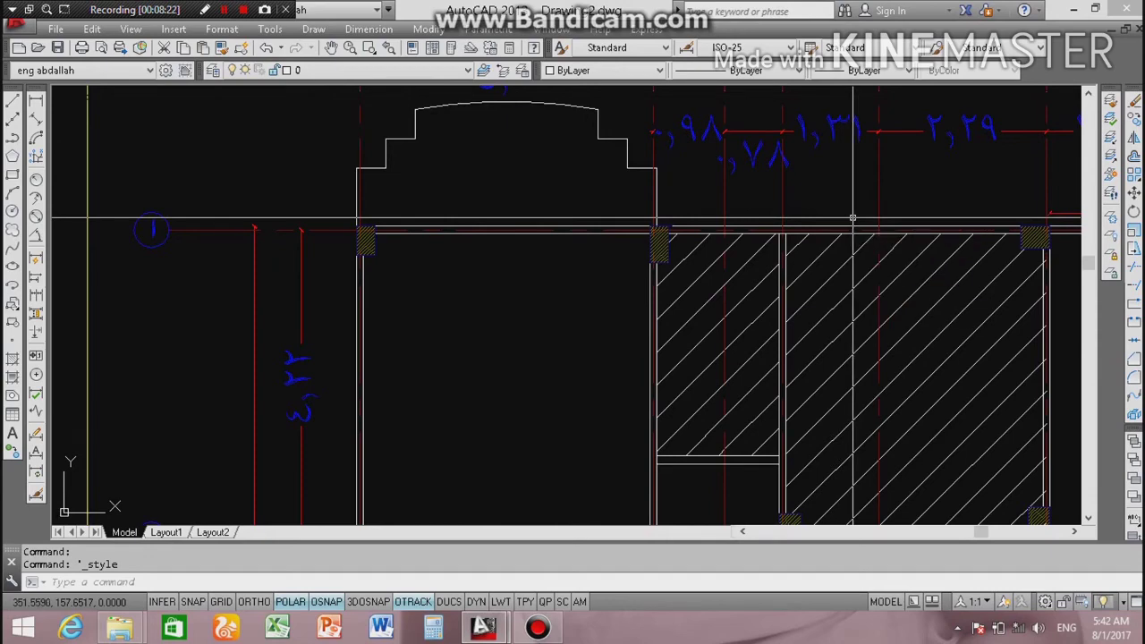
scroll(852, 217, down, 3)
scroll(716, 271, up, 3)
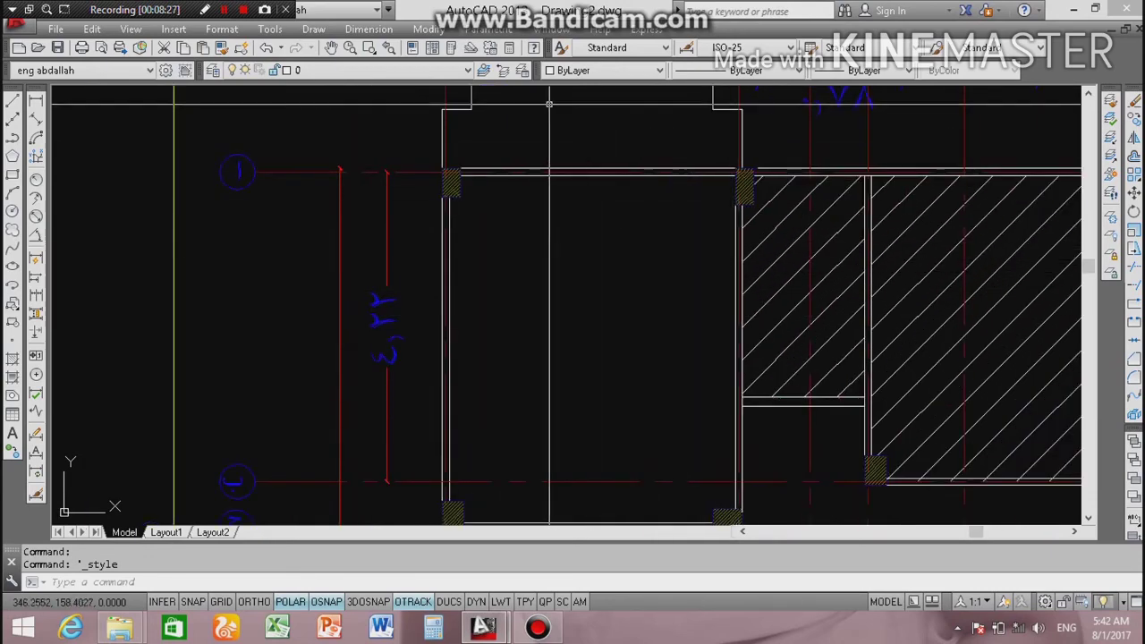
scroll(711, 264, down, 2)
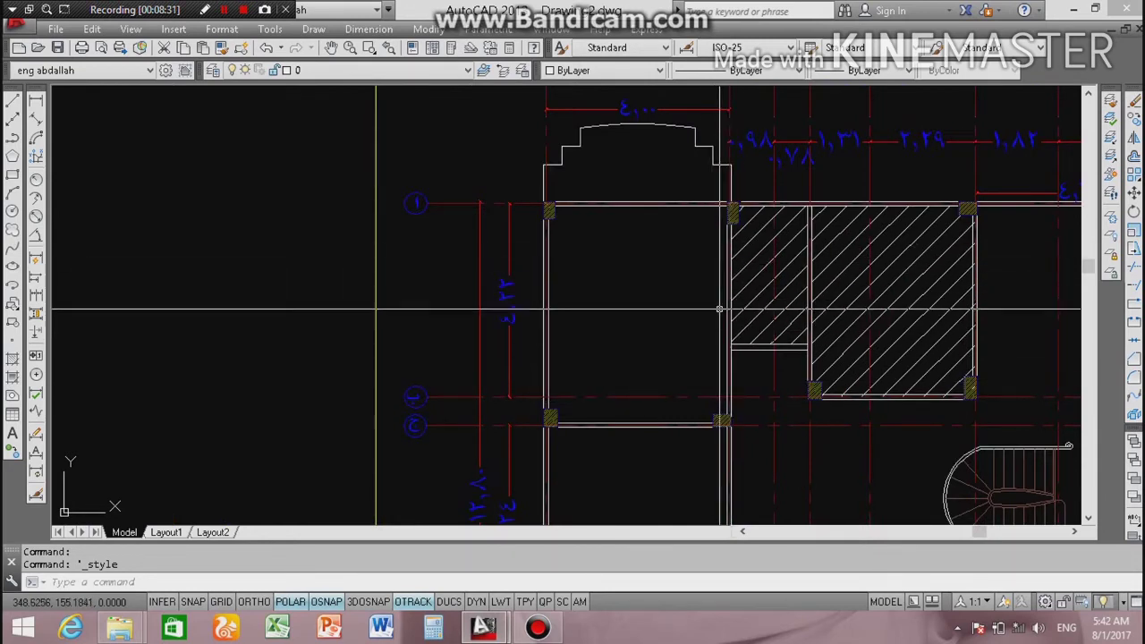
scroll(720, 286, down, 2)
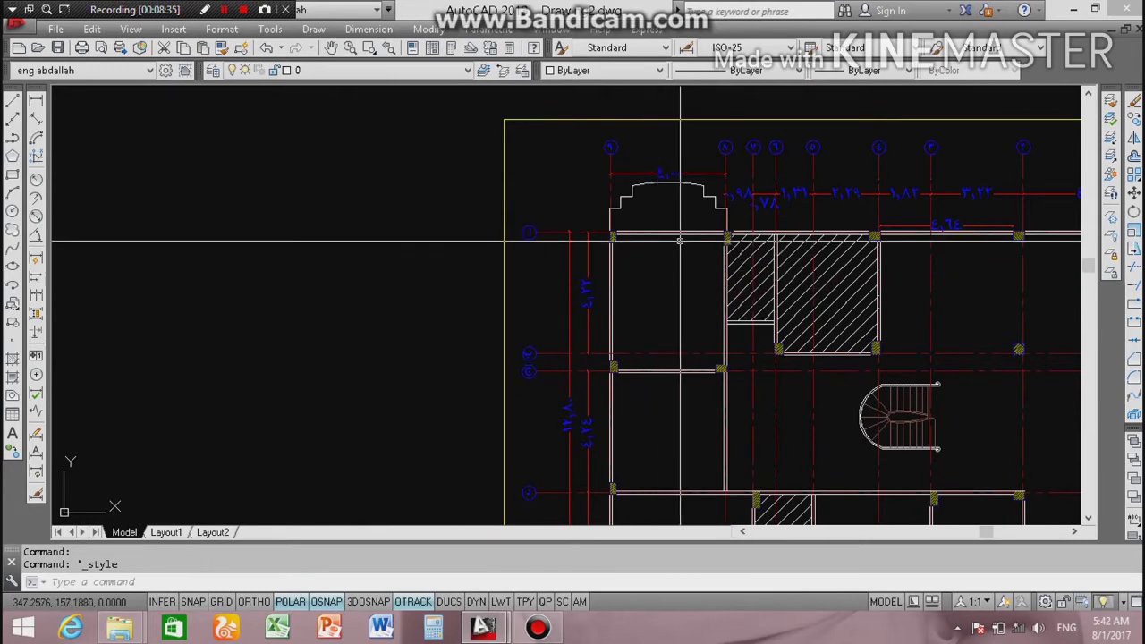
scroll(669, 240, down, 1)
scroll(659, 256, down, 2)
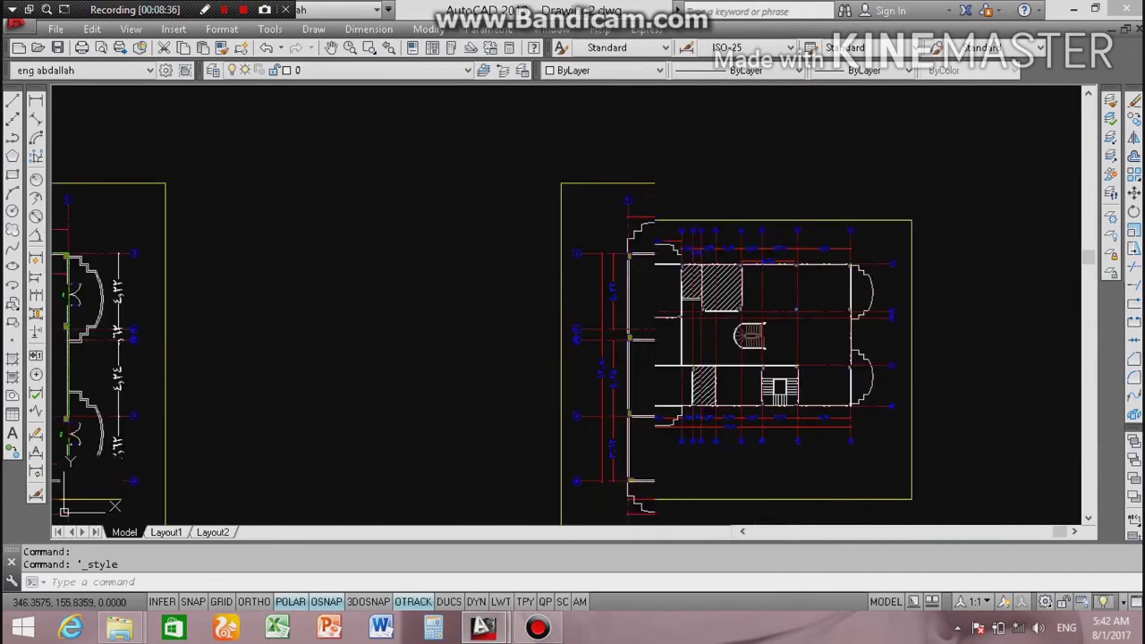
scroll(659, 259, down, 2)
scroll(715, 380, up, 4)
scroll(506, 345, down, 1)
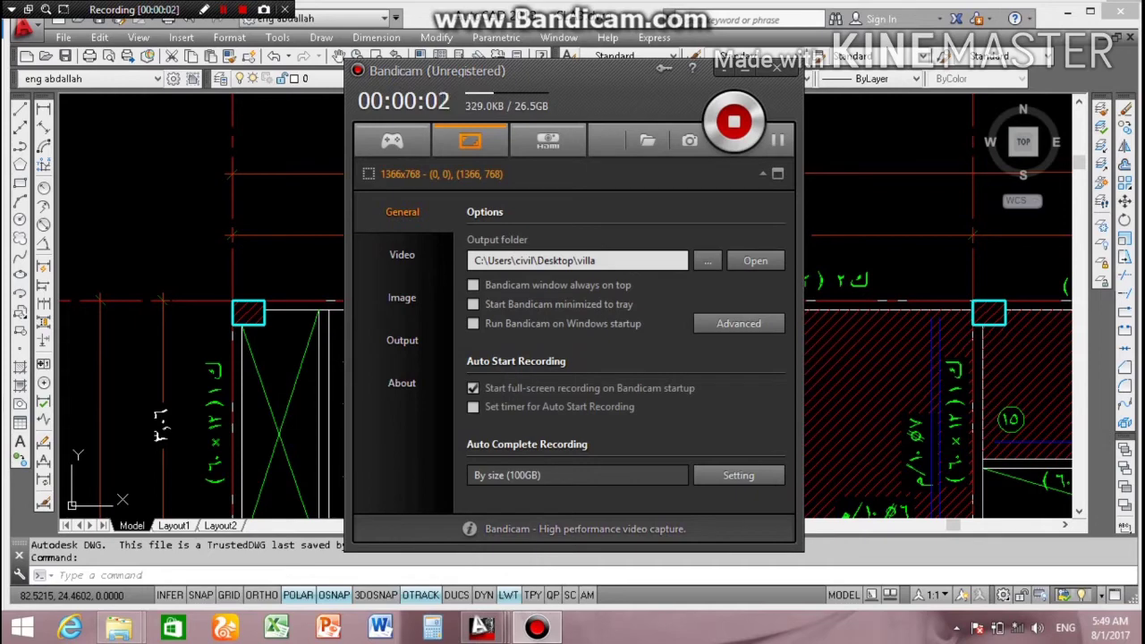
Step: Select the Arabic beam label ك ٢ (١٢×٦٠) and copy it to the clipboard
scroll(248, 313, up, 1)
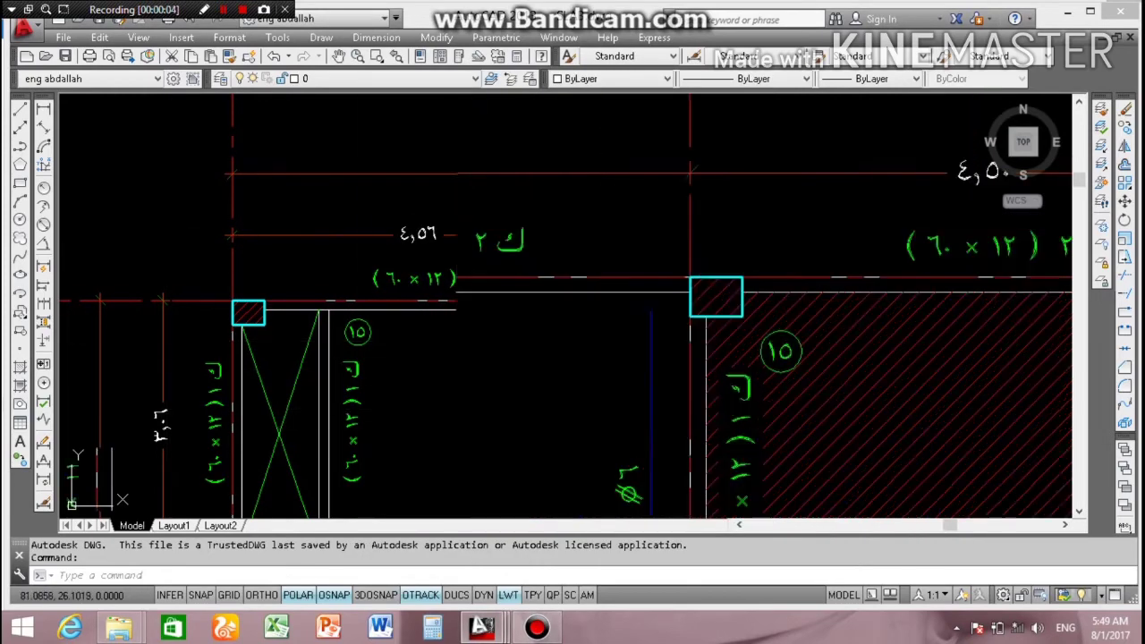
scroll(454, 337, up, 1)
scroll(482, 258, down, 3)
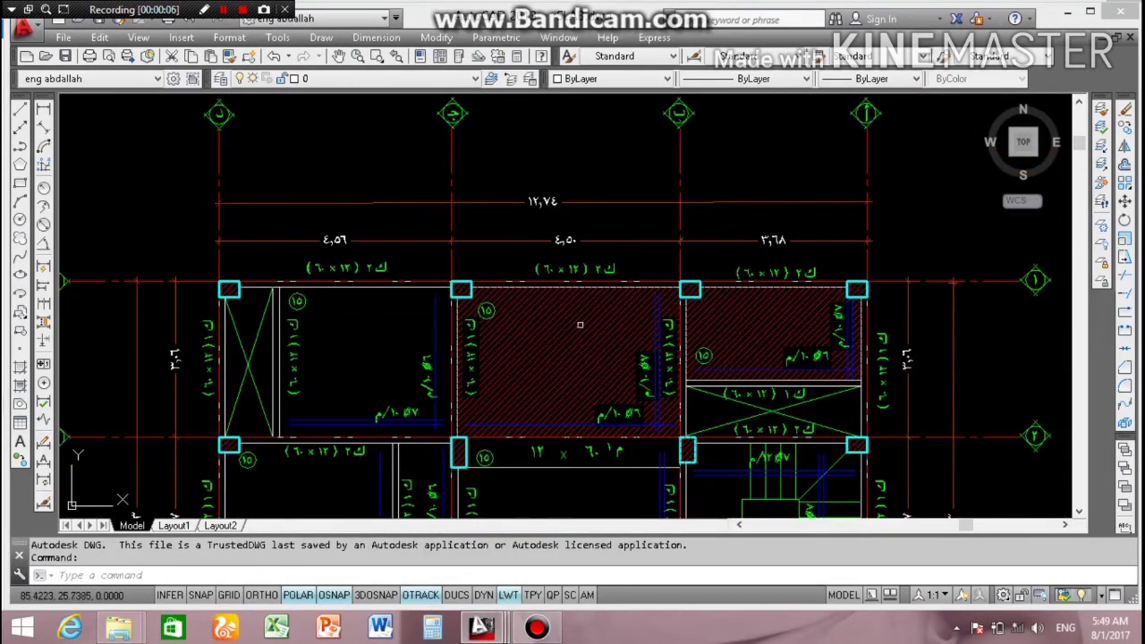
scroll(482, 258, up, 2)
scroll(374, 295, down, 2)
scroll(251, 269, up, 4)
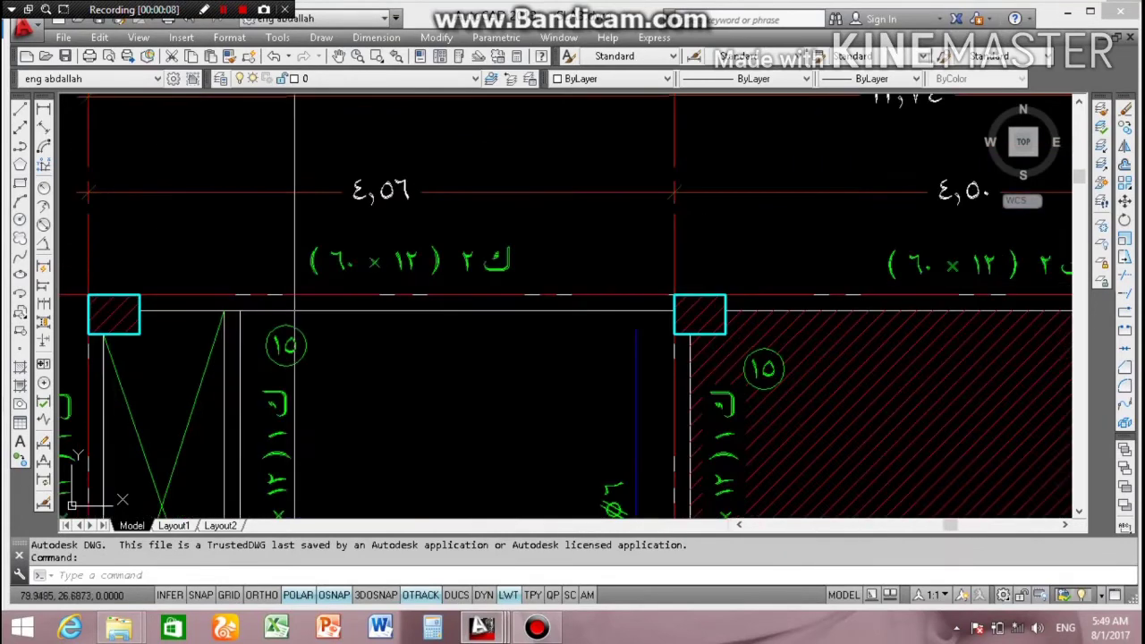
click(542, 231)
click(279, 265)
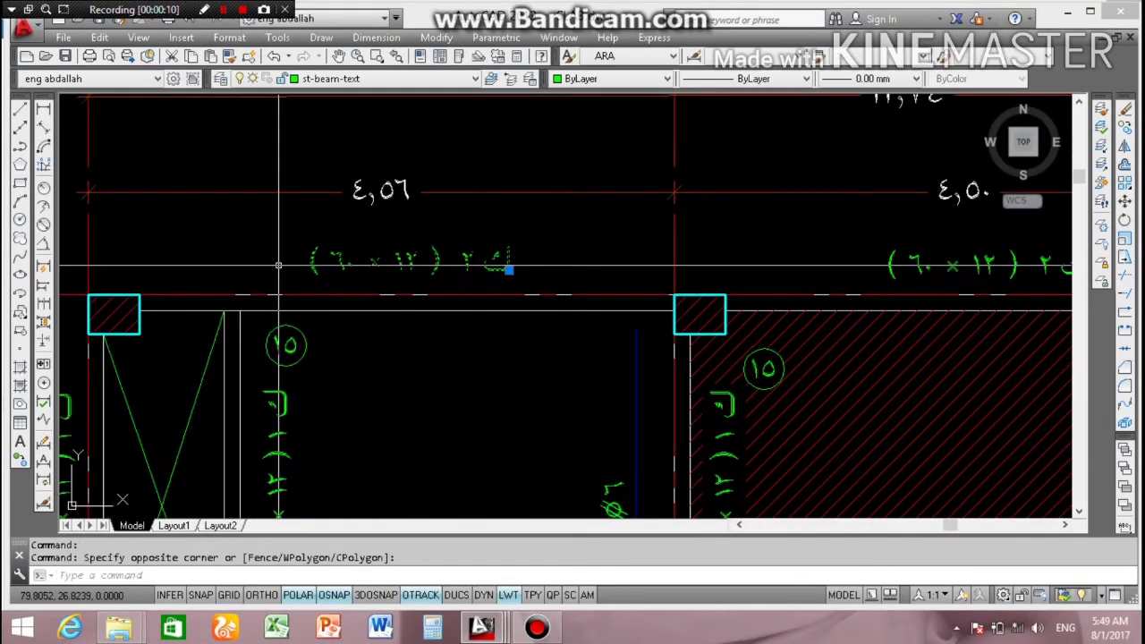
key(ctrl+c)
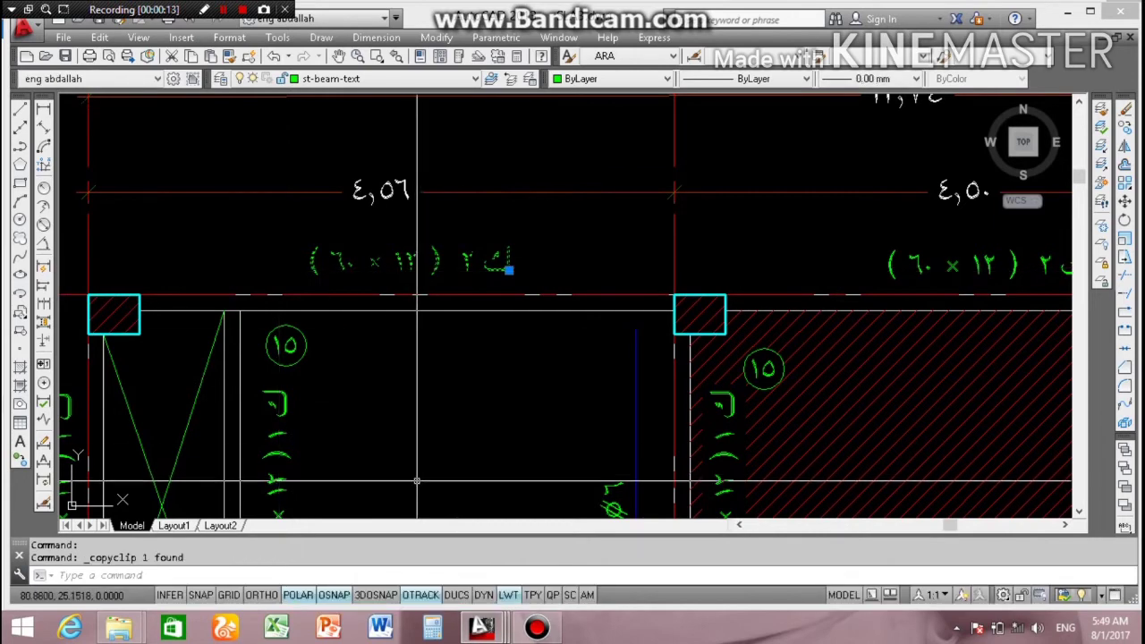
Step: Paste the beam label into Drawing2, placing it left of the floor plan
mouse_move(481, 628)
click(484, 554)
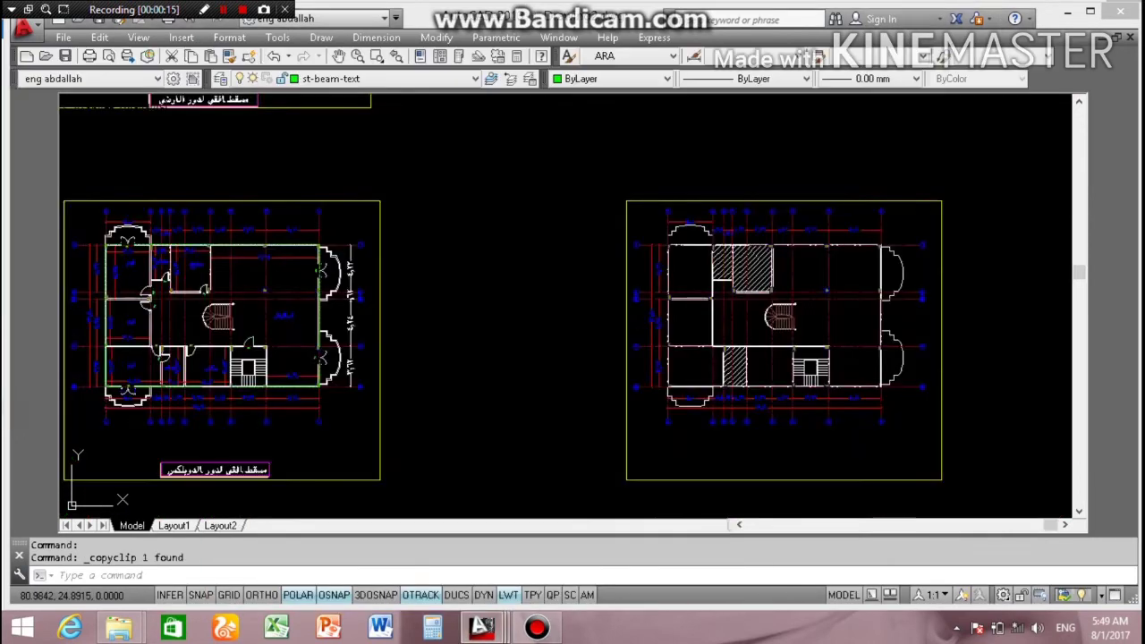
scroll(478, 200, down, 2)
scroll(477, 199, down, 2)
scroll(435, 212, up, 6)
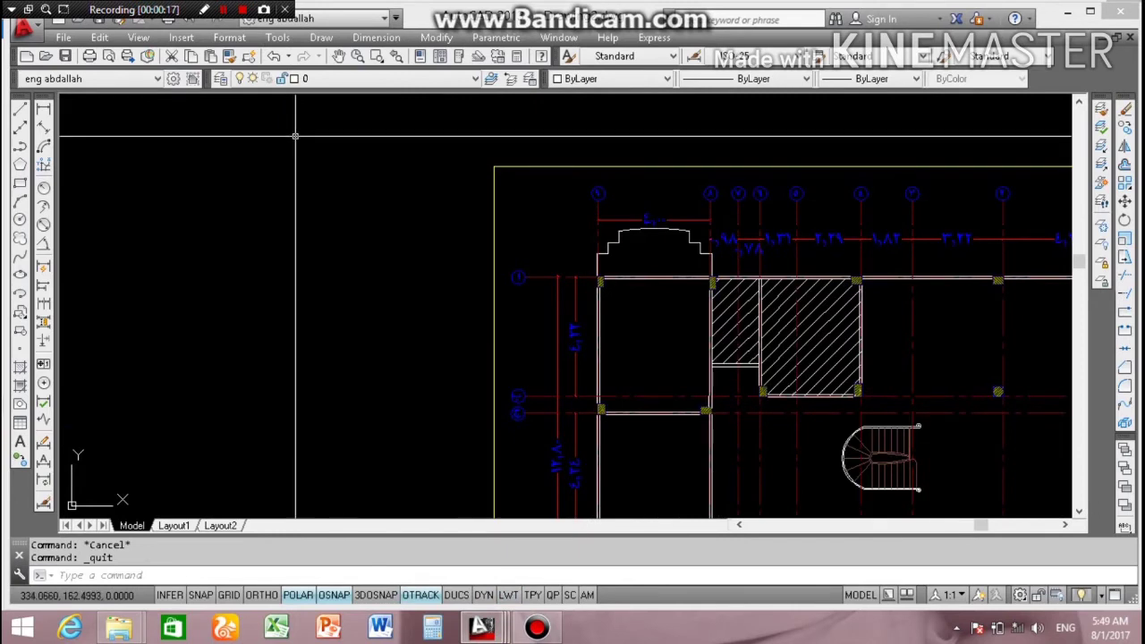
key(ctrl+v)
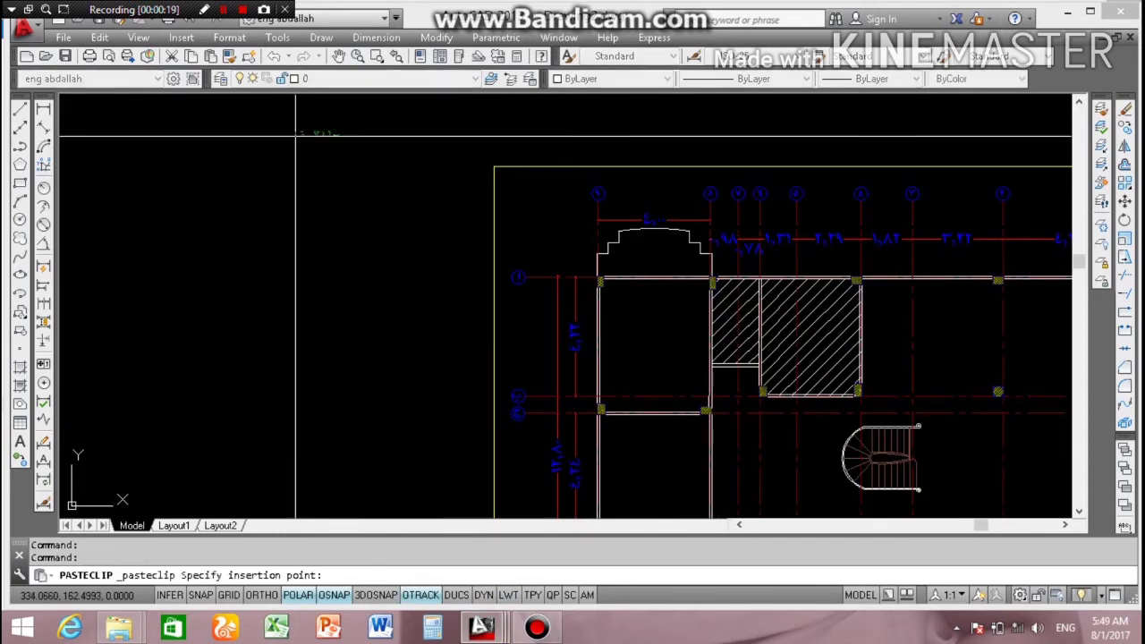
scroll(340, 188, up, 2)
scroll(363, 230, up, 2)
scroll(349, 240, up, 2)
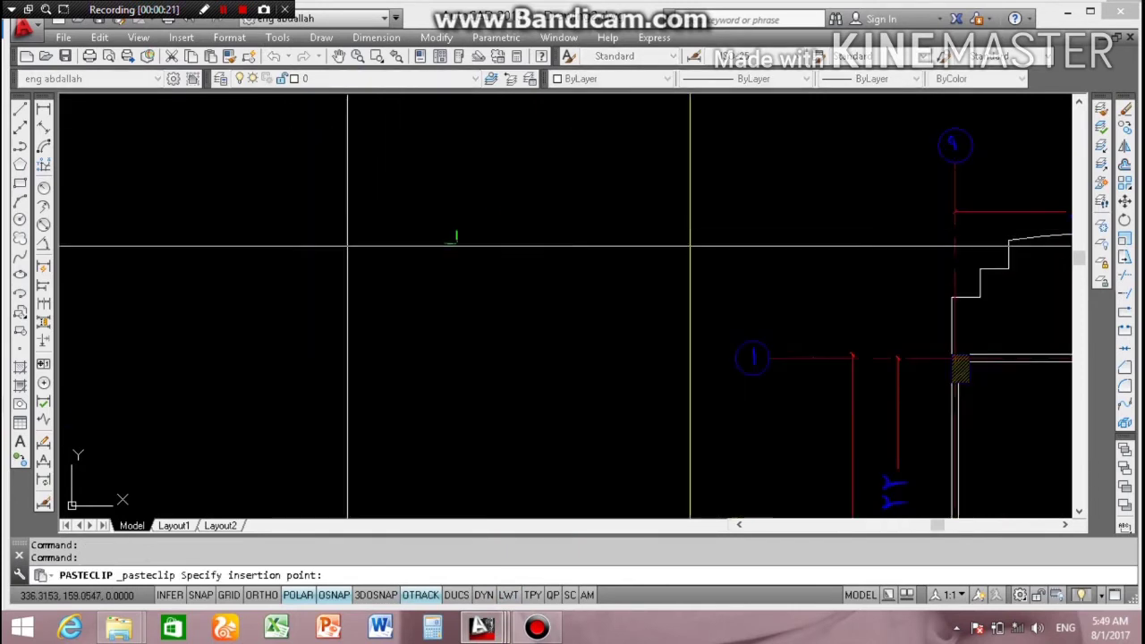
scroll(422, 228, up, 2)
click(423, 228)
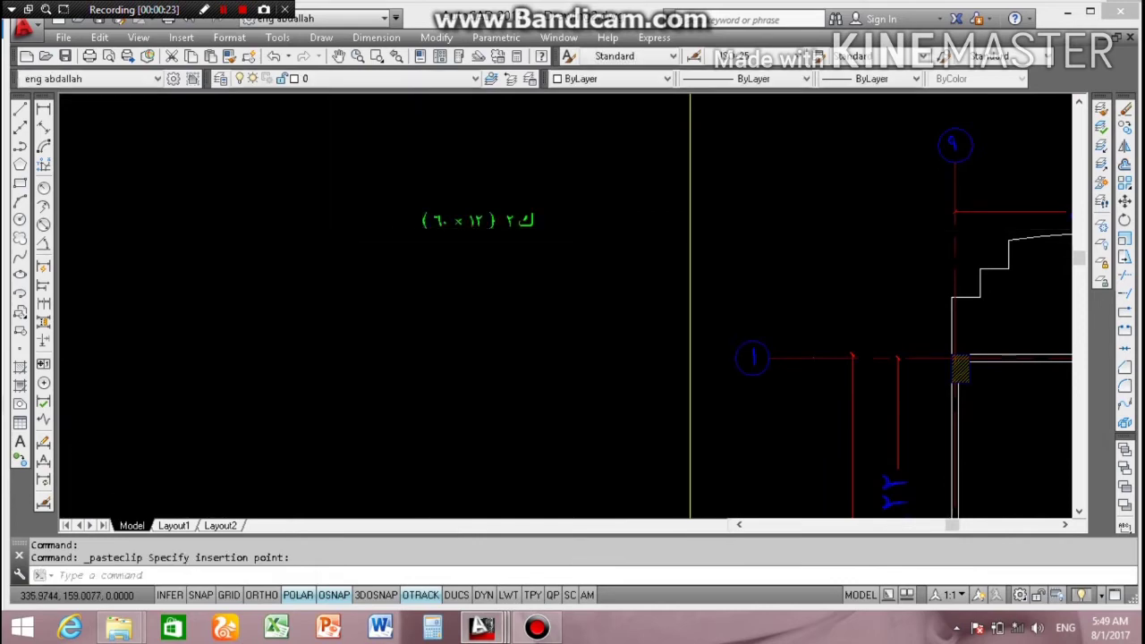
Step: Zoom in on the pasted label and open its text for editing
middle_drag(517, 217, 403, 235)
scroll(403, 236, up, 2)
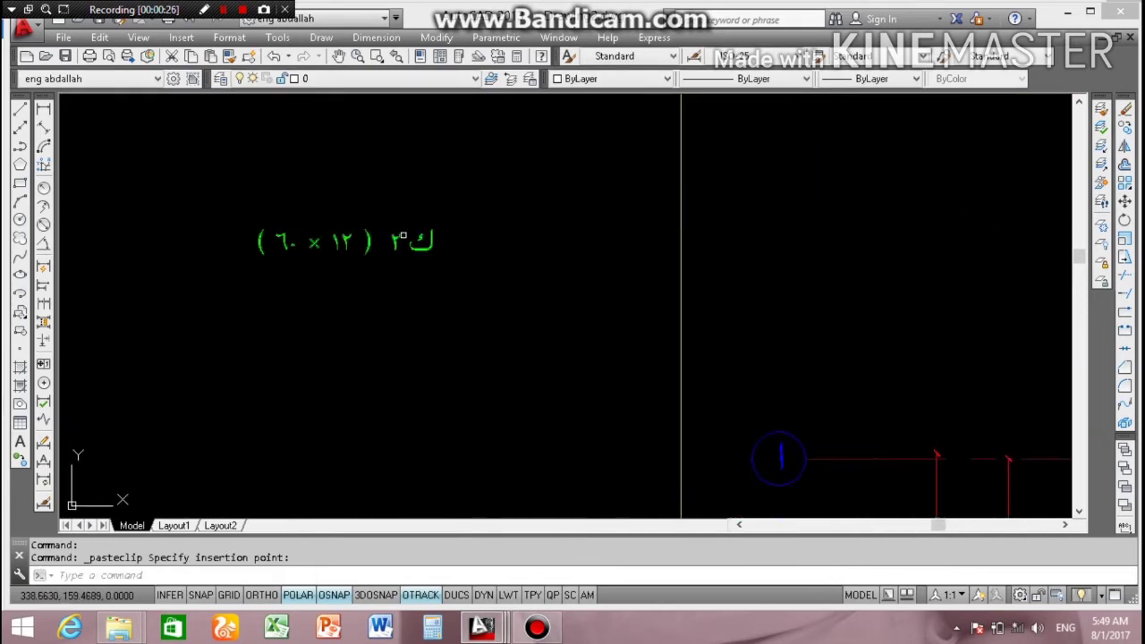
scroll(393, 240, up, 3)
double_click(400, 238)
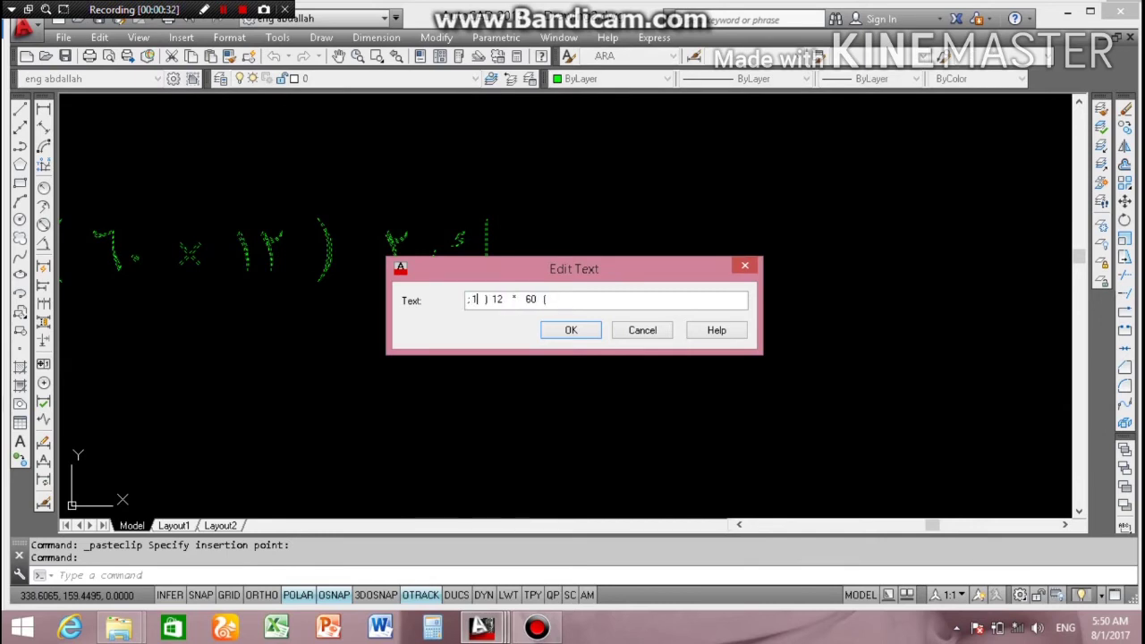
Step: Edit the pasted label's values to beam 1, 25×50 so it reads ك ١ (٥٠×٢٥)
click(491, 300)
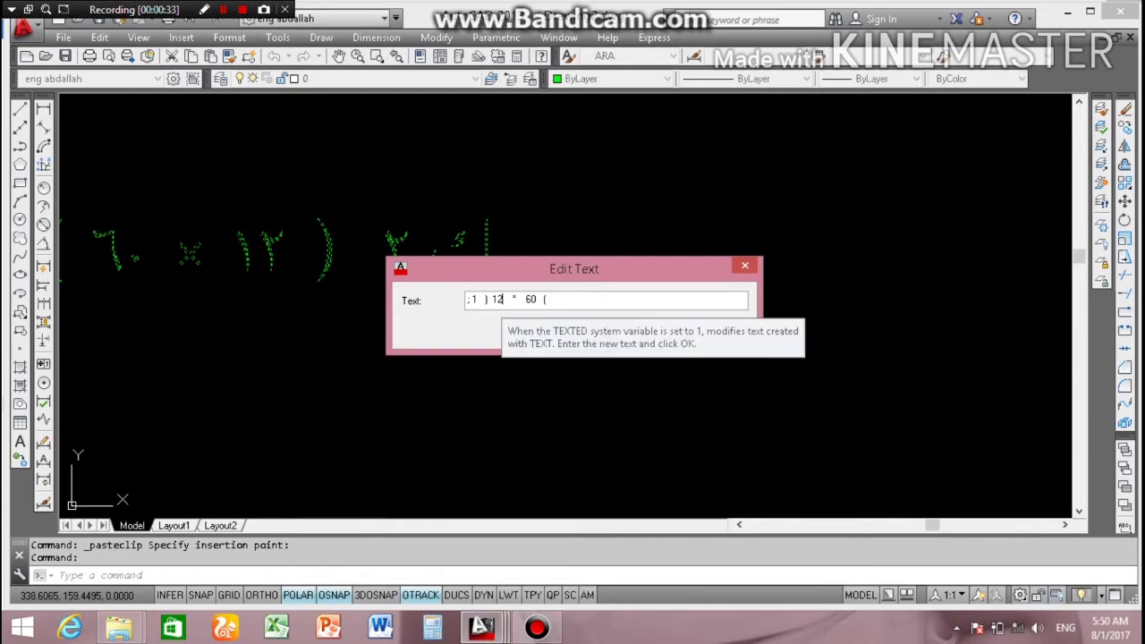
key(Delete)
key(Delete)
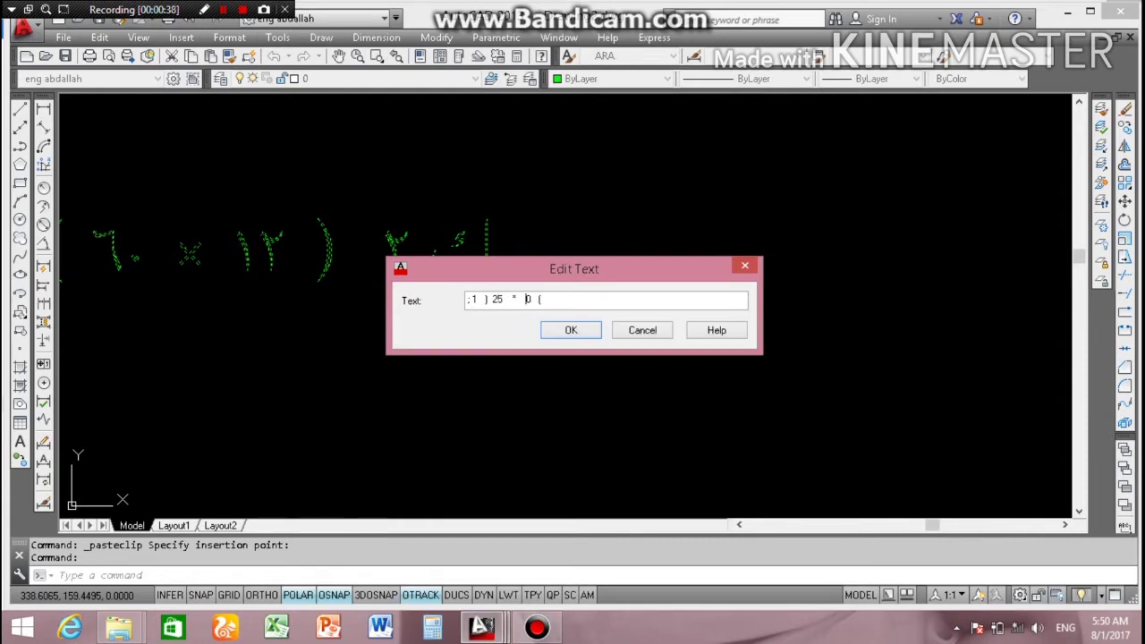
key(Return)
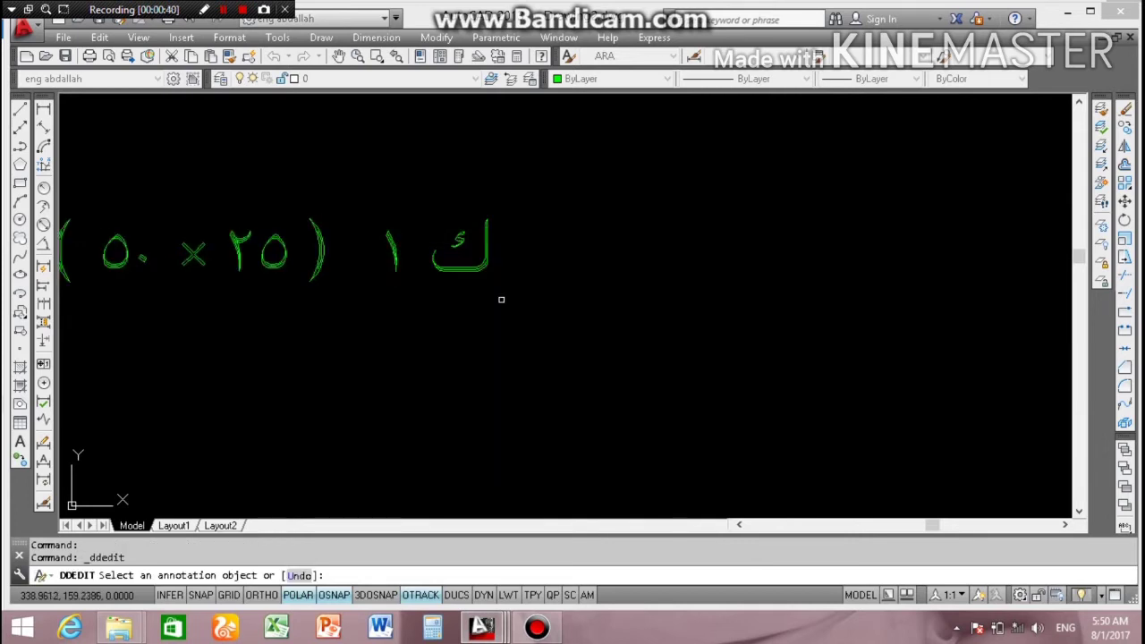
scroll(488, 288, down, 5)
scroll(371, 288, up, 3)
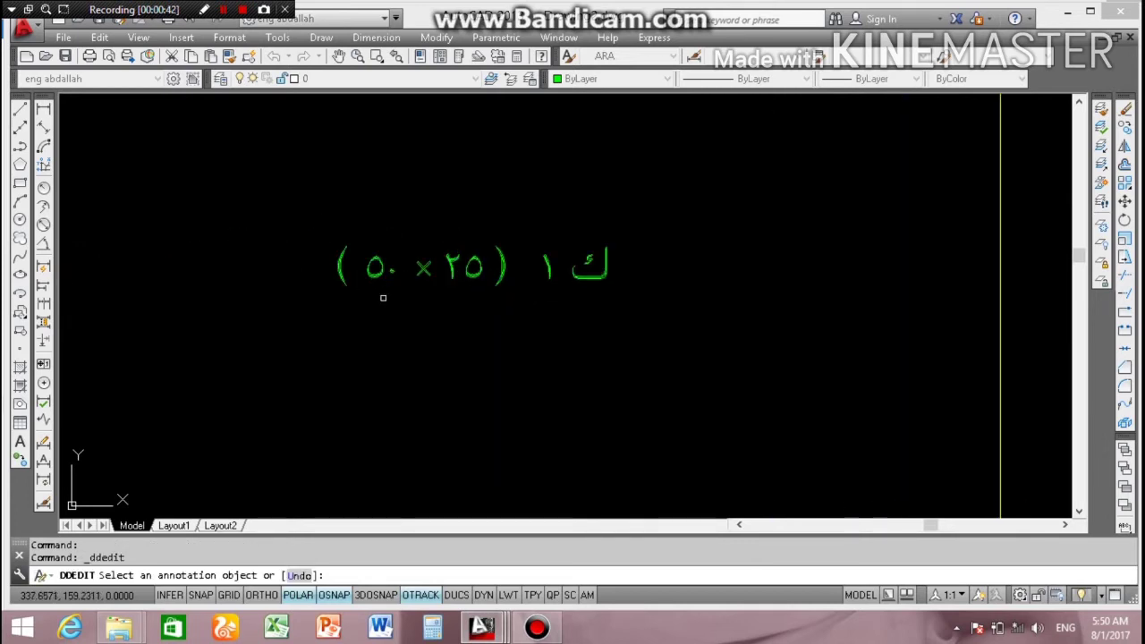
key(Escape)
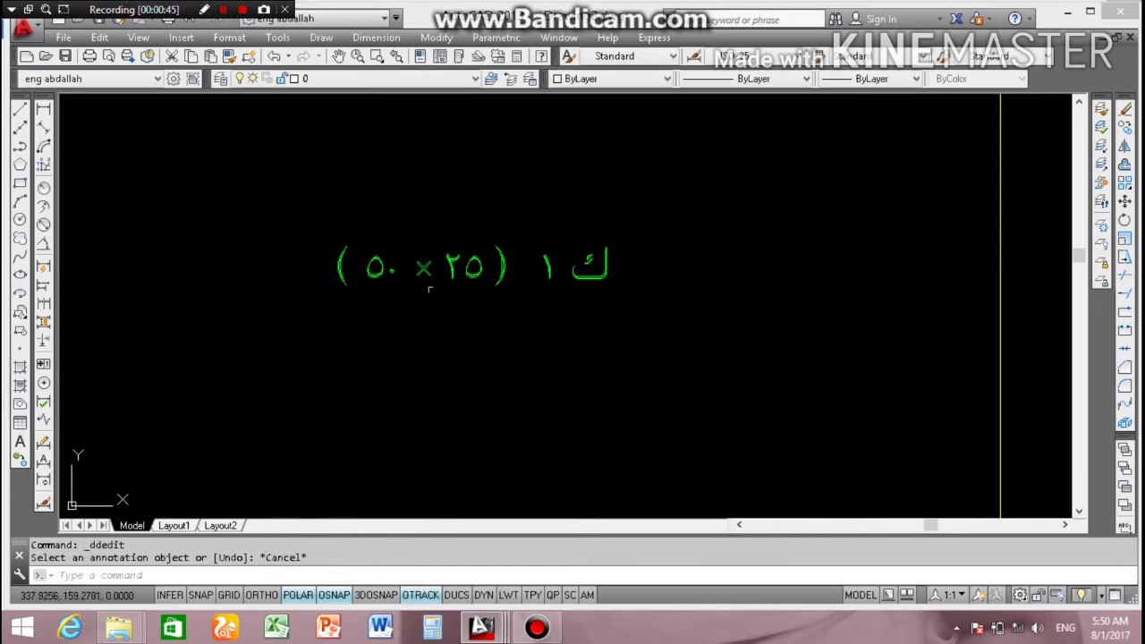
click(646, 228)
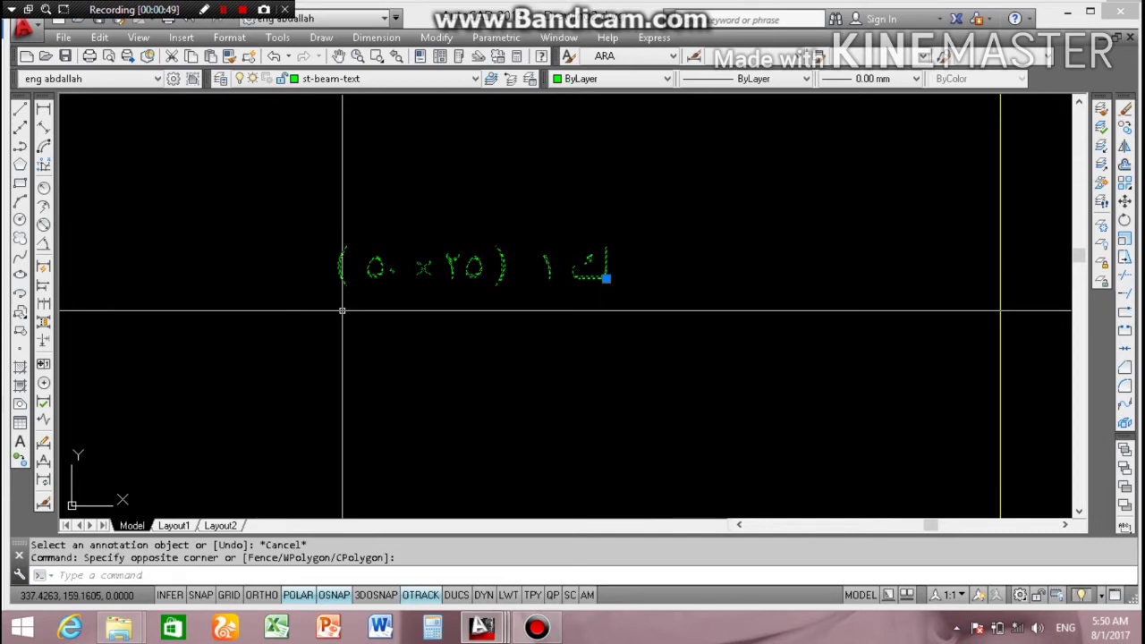
Step: Copy the ك ١ (٥٠×٢٥) label onto the first two beams along the plan edge
text(co)
key(Return)
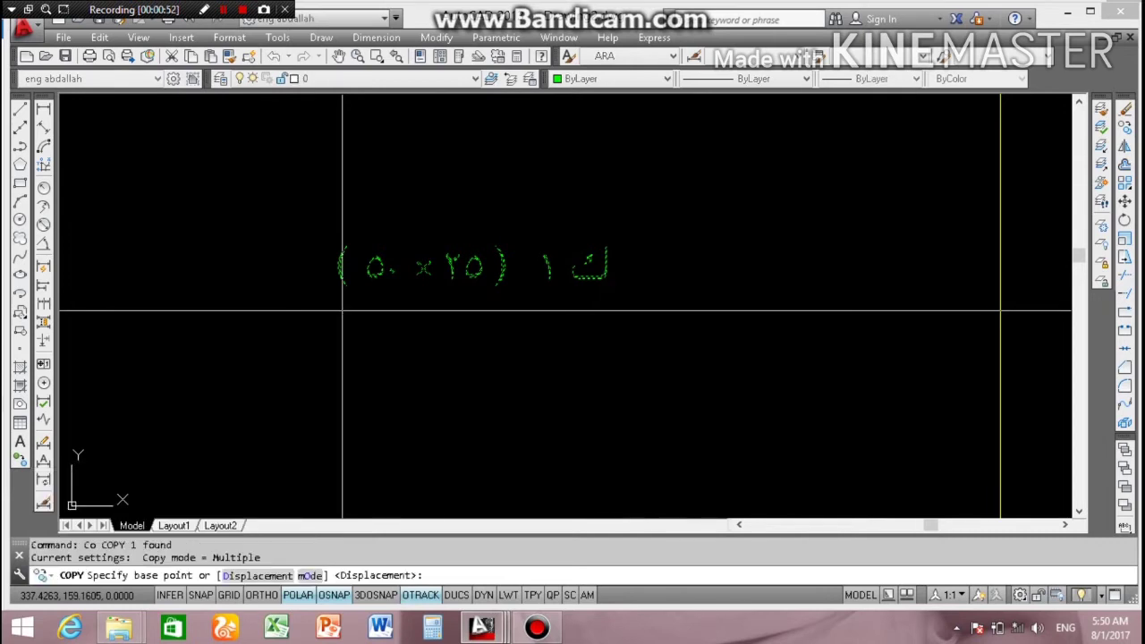
click(607, 280)
scroll(606, 279, down, 5)
scroll(554, 255, up, 5)
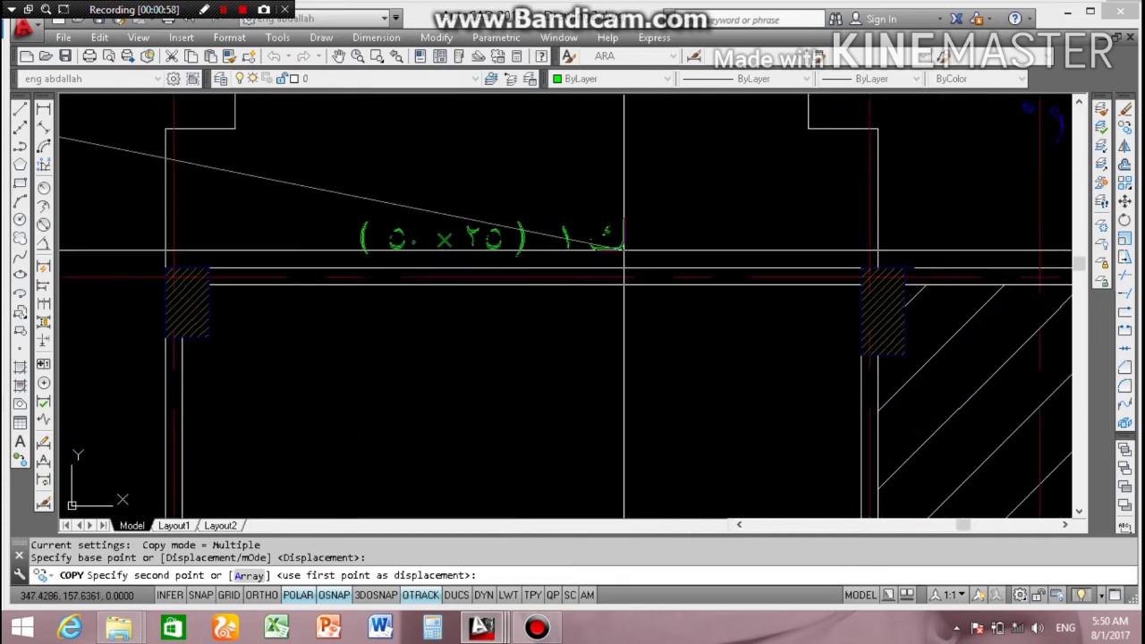
click(622, 243)
scroll(431, 256, down, 2)
scroll(417, 265, down, 2)
scroll(743, 255, up, 4)
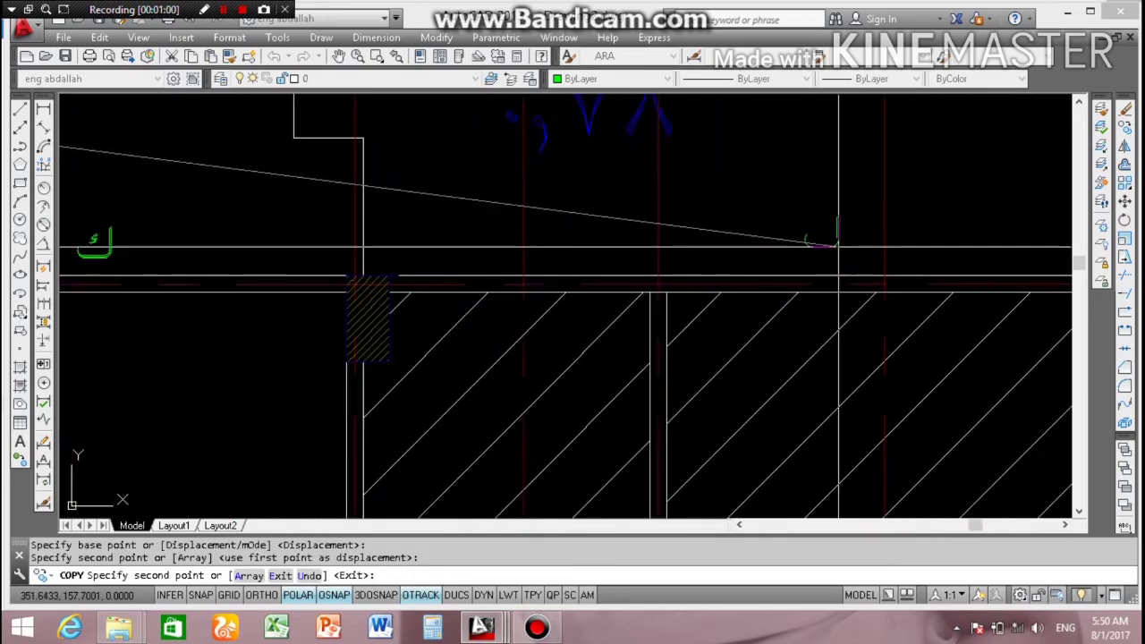
click(724, 246)
Step: Place further label copies on the next top beam and far-right beam, then end copying
scroll(725, 246, down, 3)
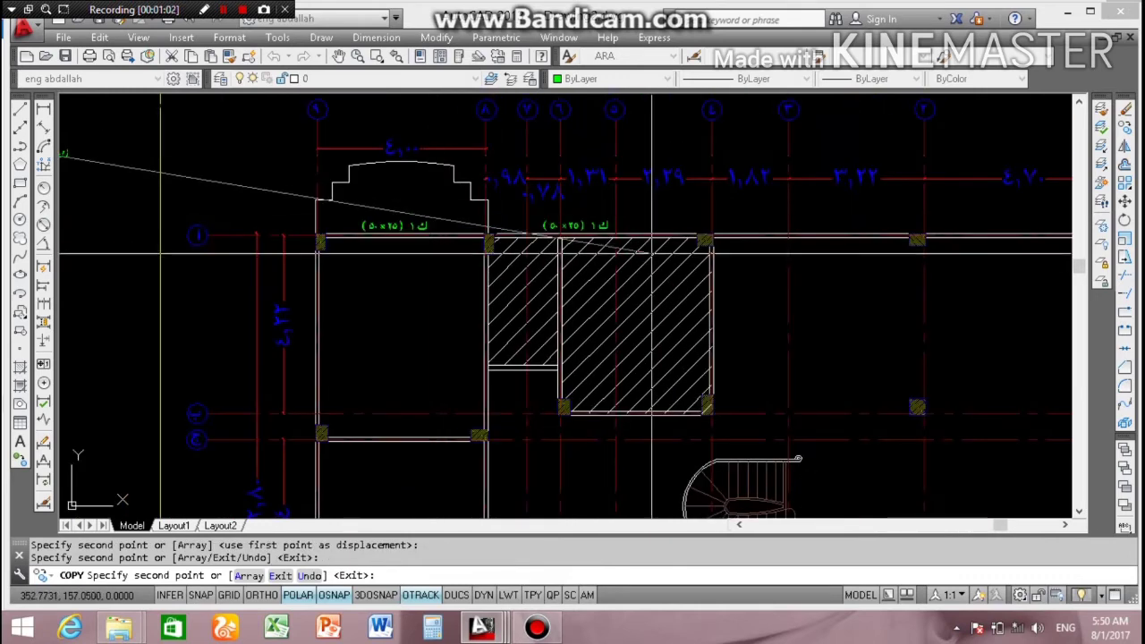
scroll(856, 196, up, 3)
scroll(856, 196, up, 2)
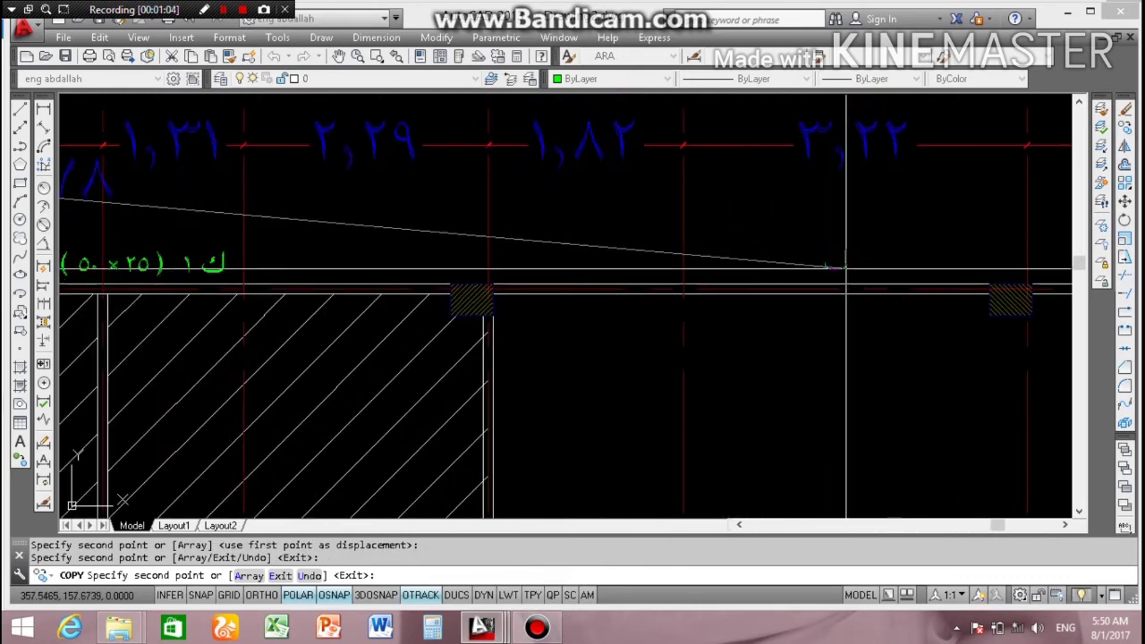
click(791, 261)
scroll(791, 261, down, 3)
scroll(549, 224, up, 2)
scroll(626, 255, up, 2)
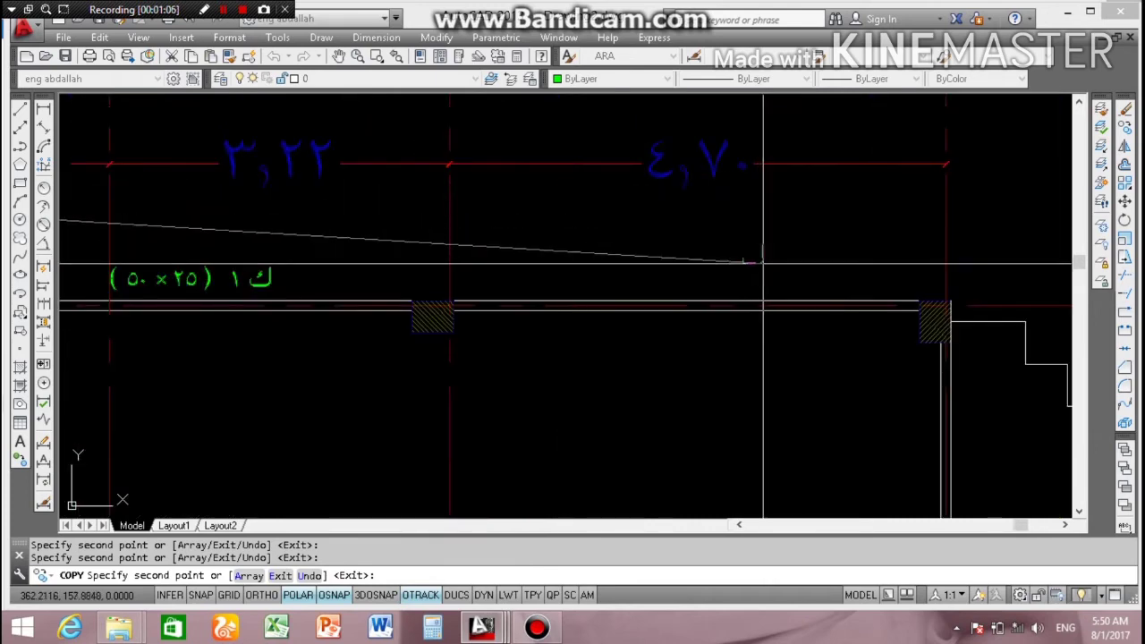
click(767, 270)
scroll(739, 271, down, 3)
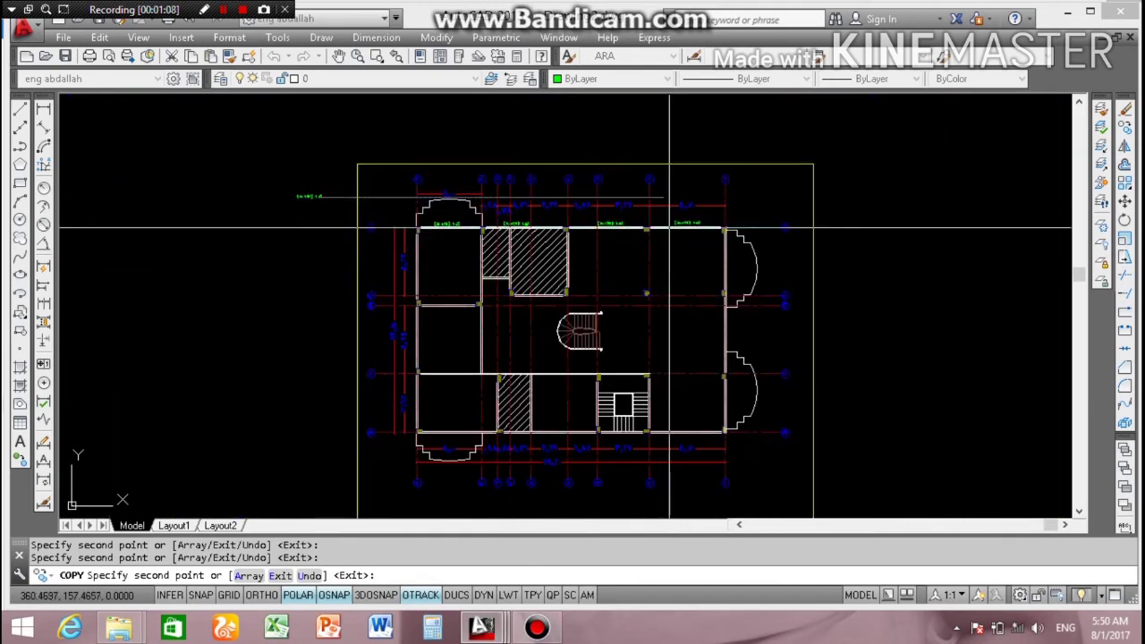
scroll(694, 437, up, 5)
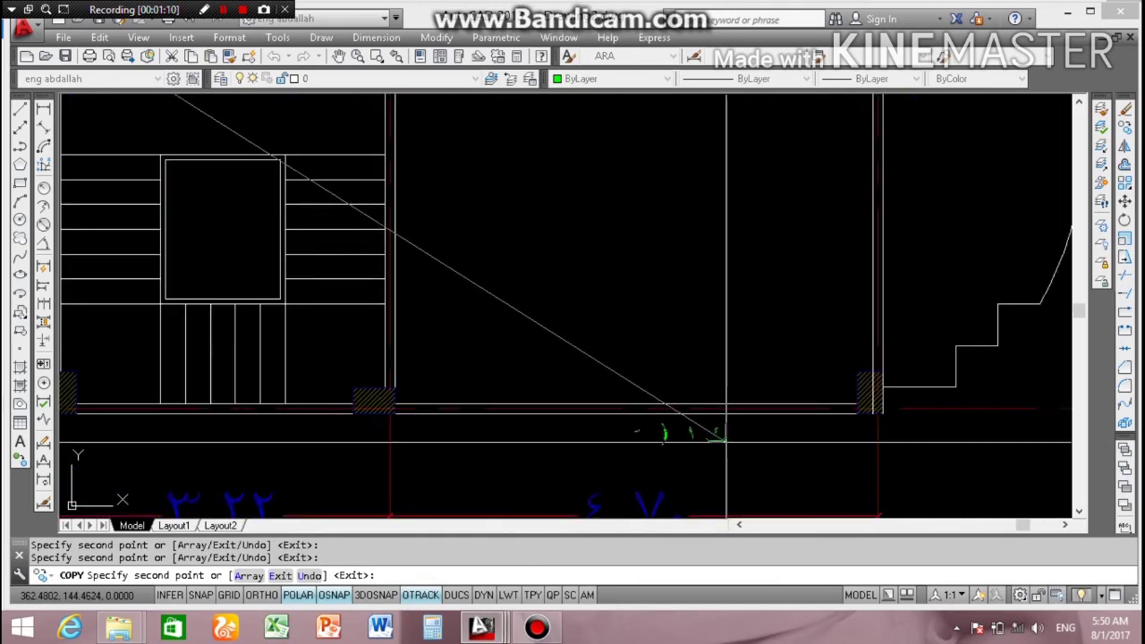
scroll(626, 421, down, 3)
scroll(536, 403, up, 3)
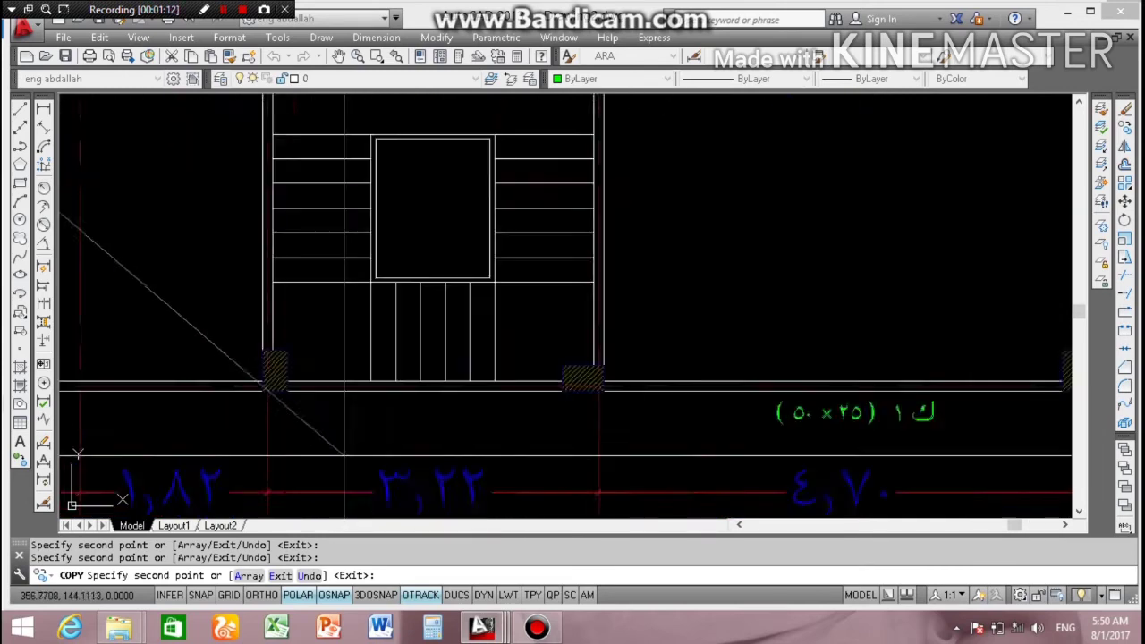
scroll(513, 398, up, 2)
scroll(545, 404, down, 3)
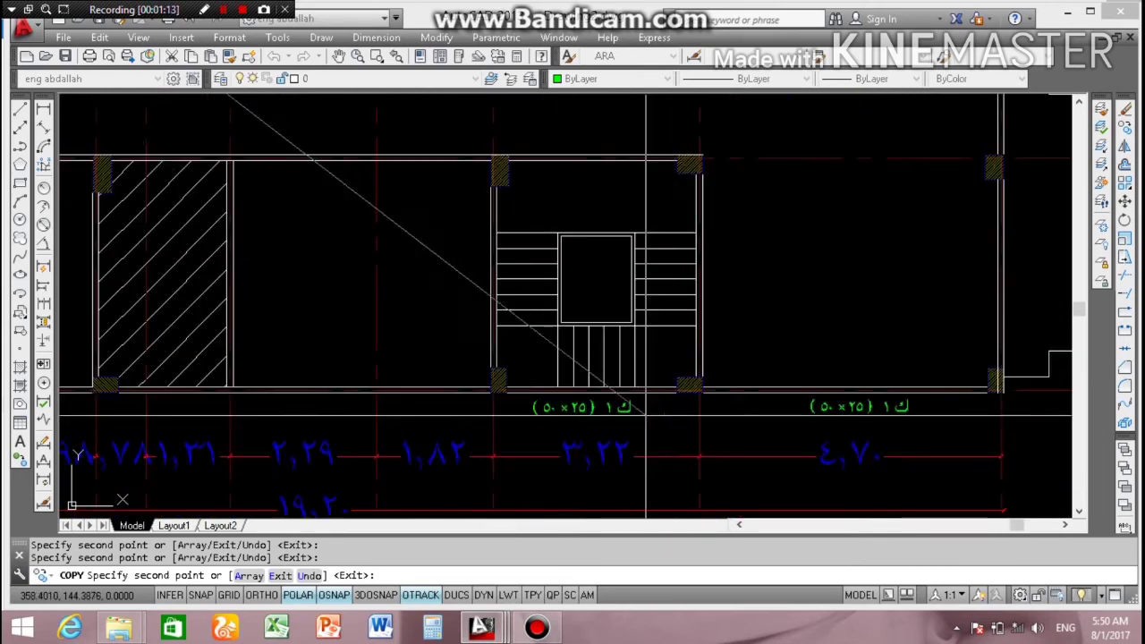
scroll(396, 407, up, 2)
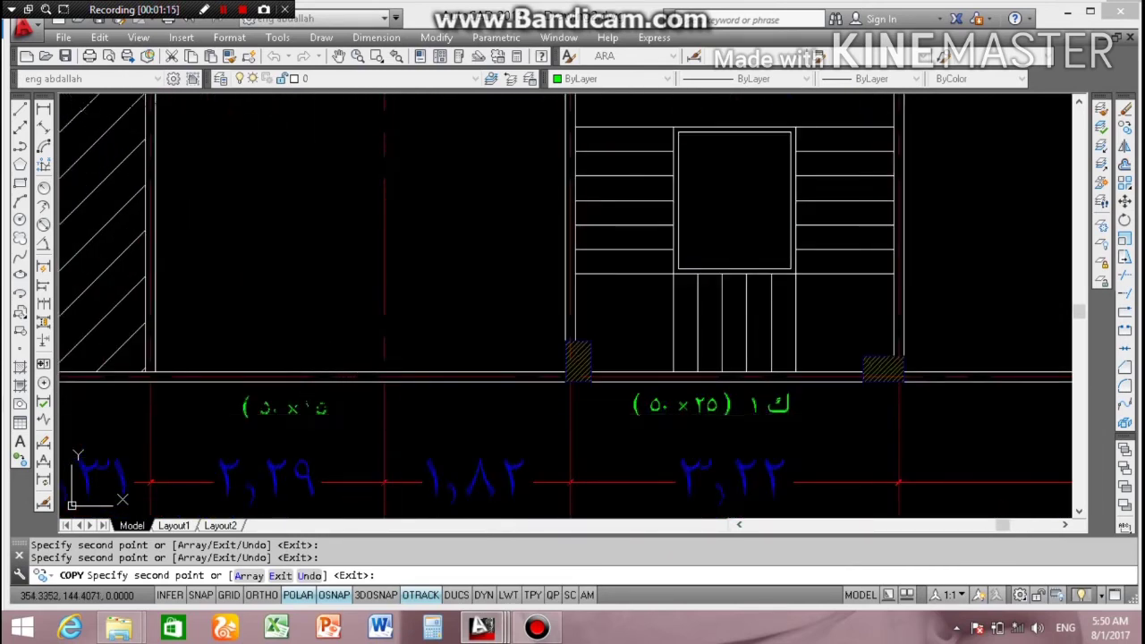
scroll(396, 407, down, 3)
scroll(447, 358, up, 4)
scroll(472, 383, up, 2)
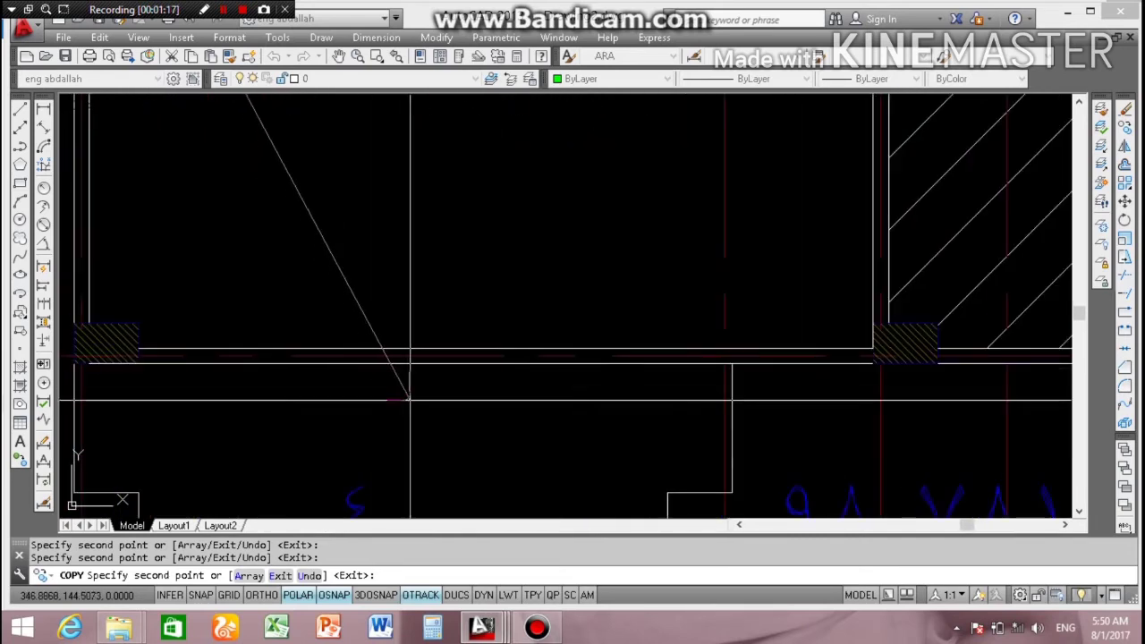
scroll(472, 383, down, 5)
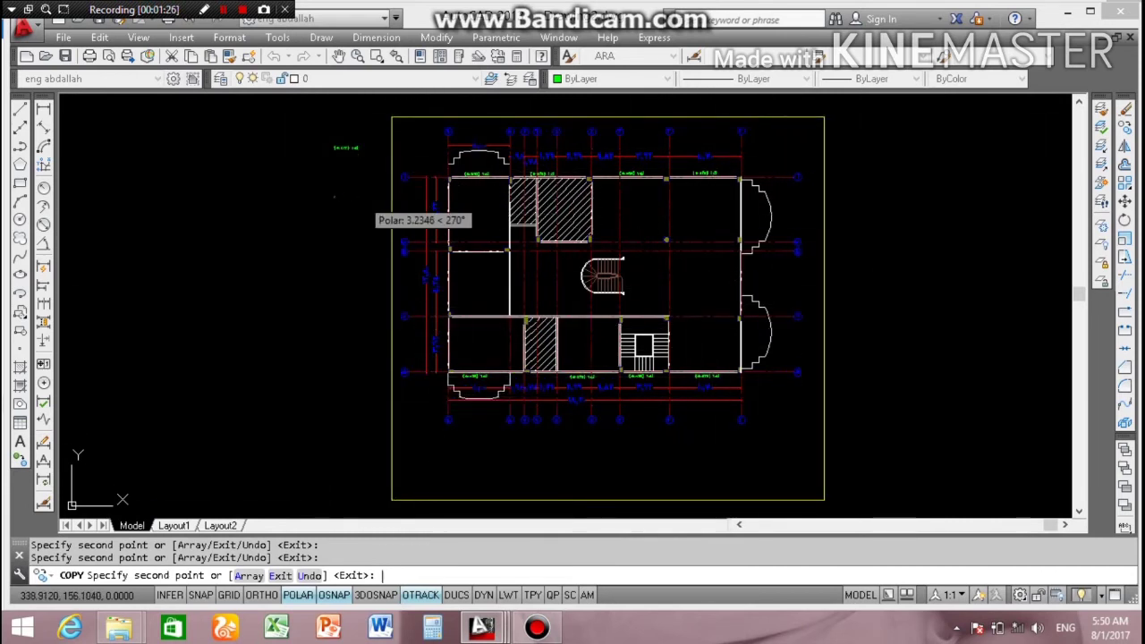
key(Escape)
Step: Rotate the ك ١ (٥٠×٢٥) label 90° about its end so it reads vertically
scroll(346, 144, up, 10)
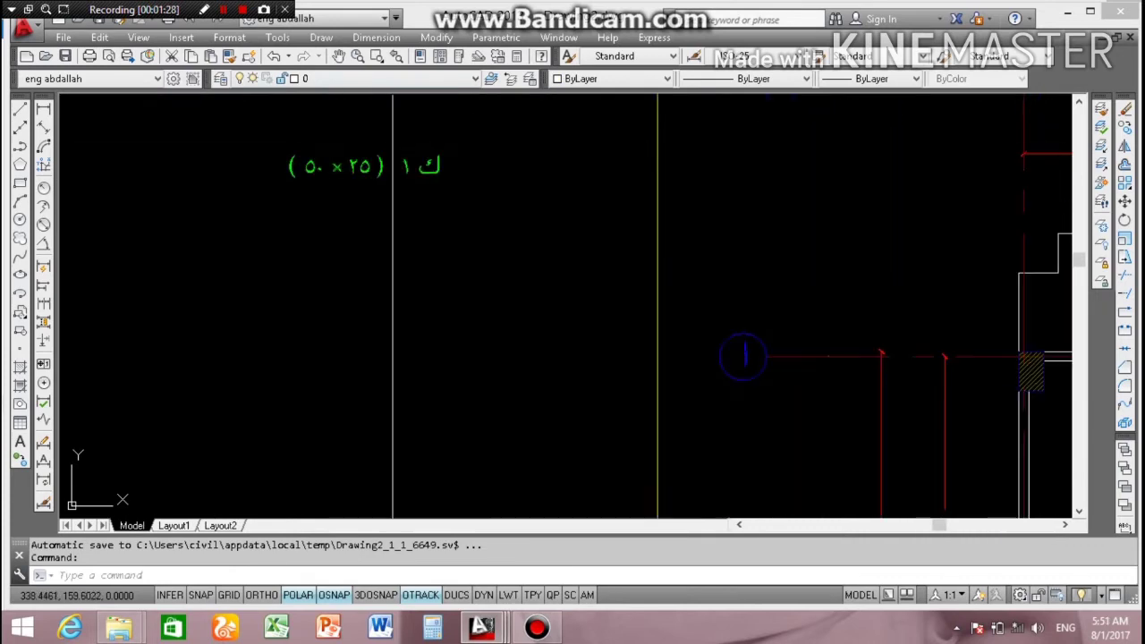
click(465, 140)
click(266, 233)
text(r)
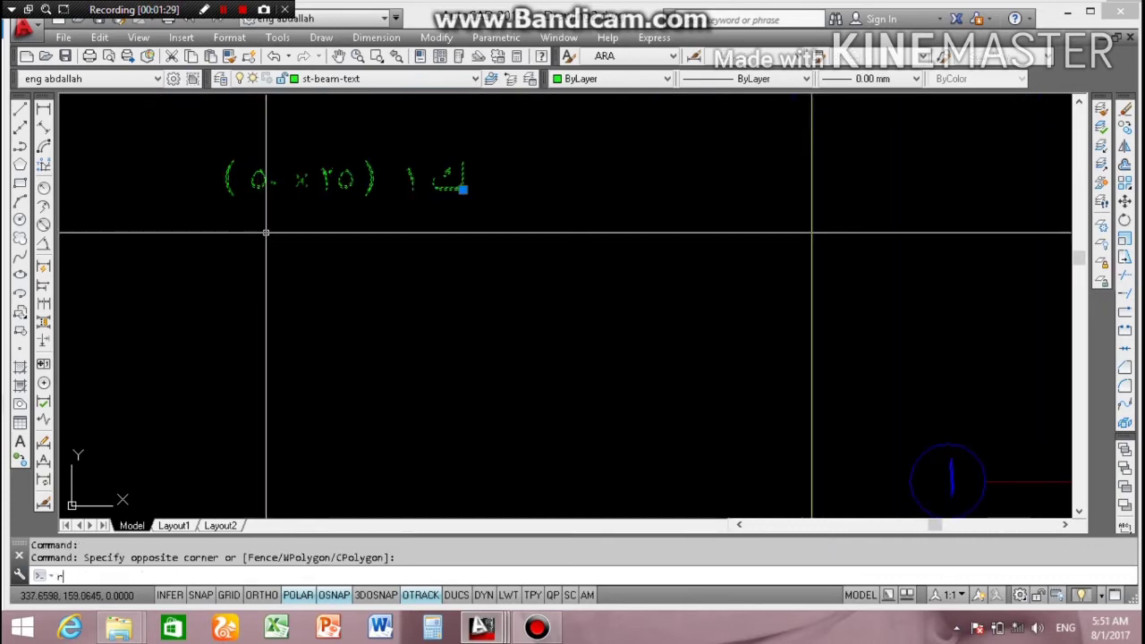
text(o)
key(Return)
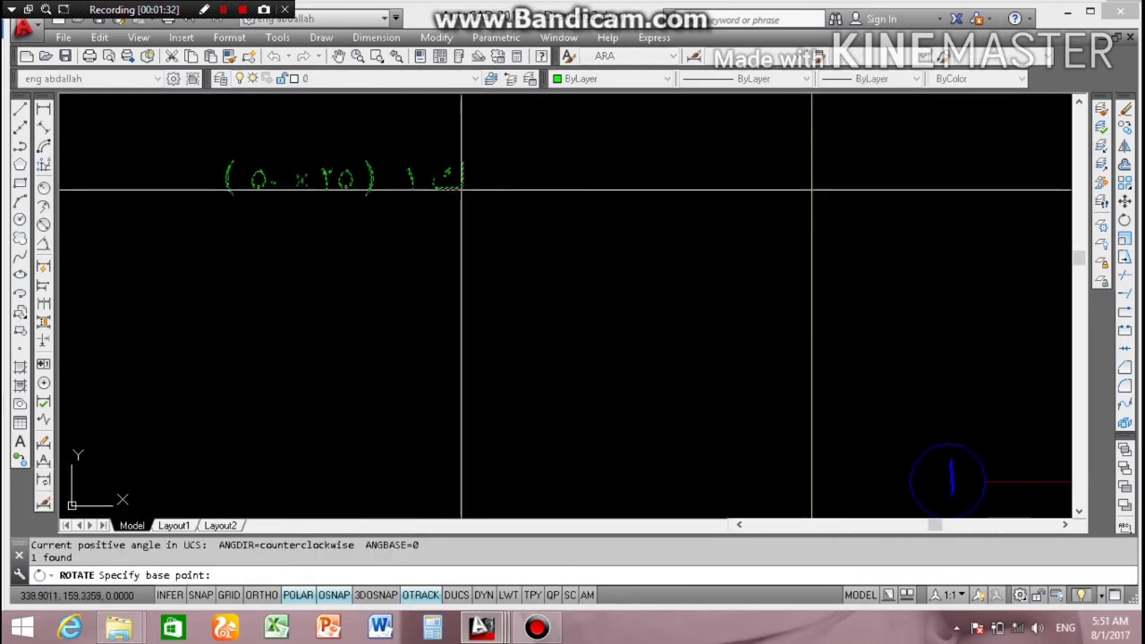
click(460, 190)
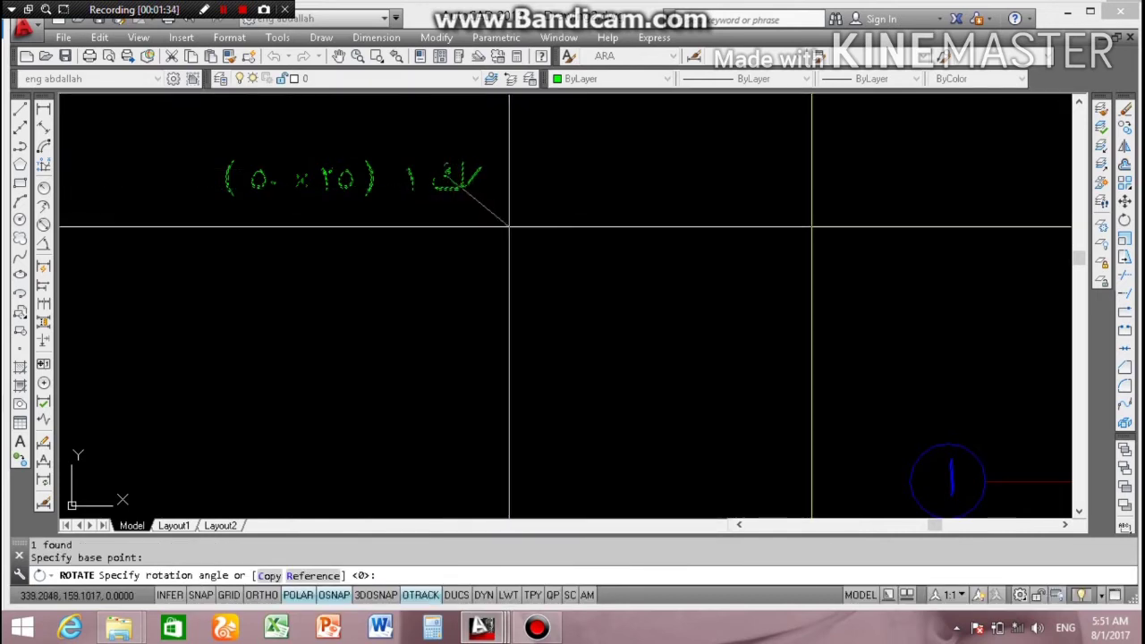
click(462, 110)
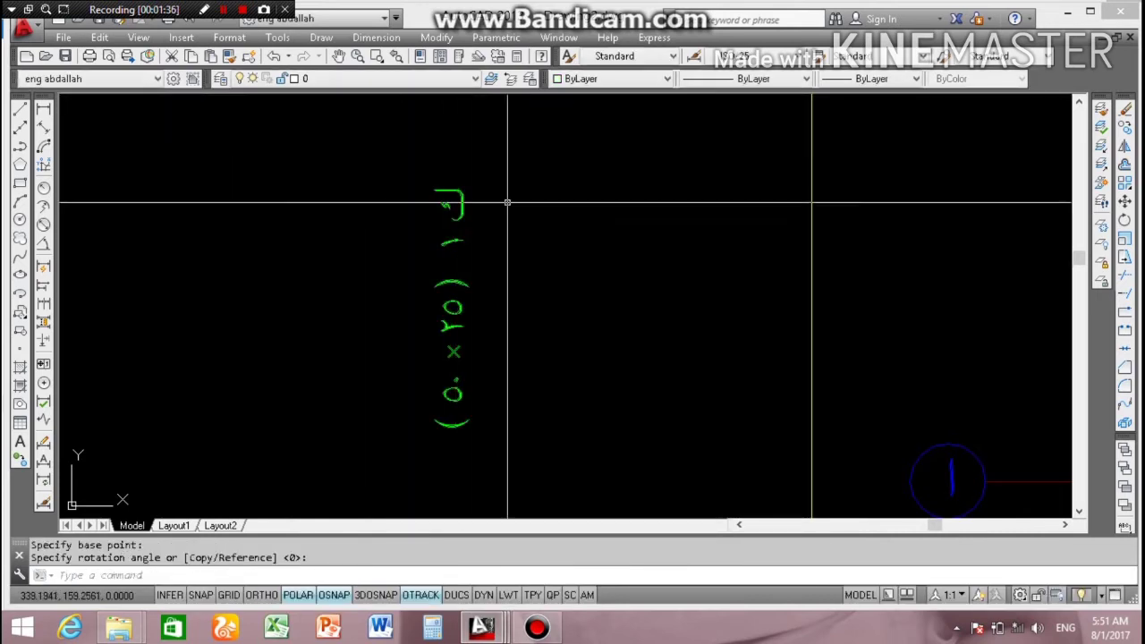
Step: Reselect the vertical label and start copying it with co
click(453, 307)
click(399, 372)
text(o)
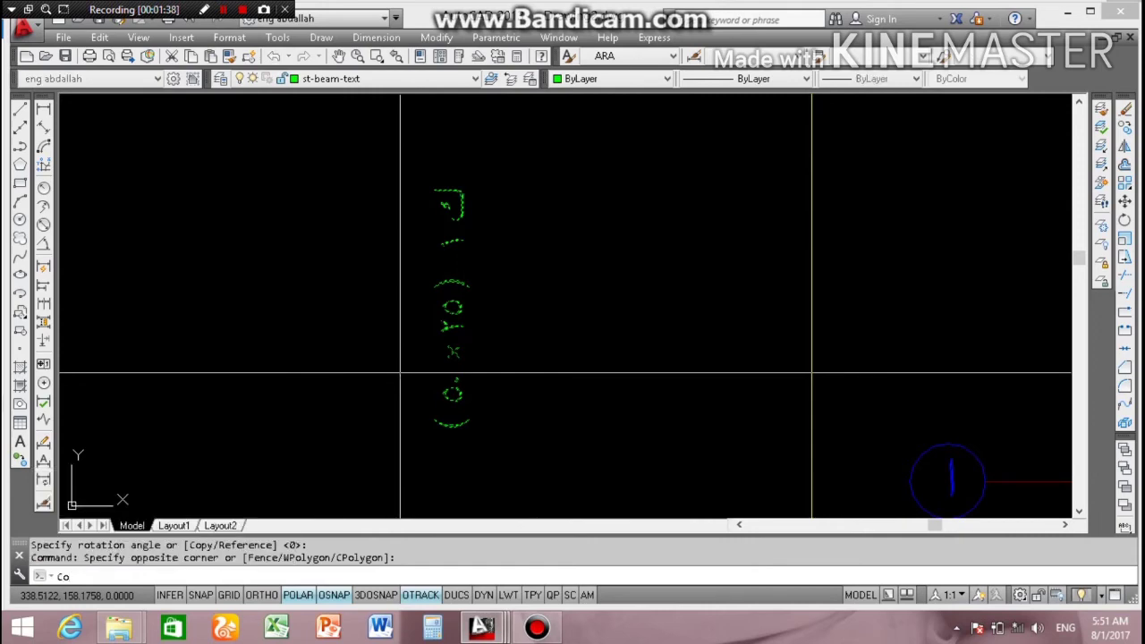
key(Return)
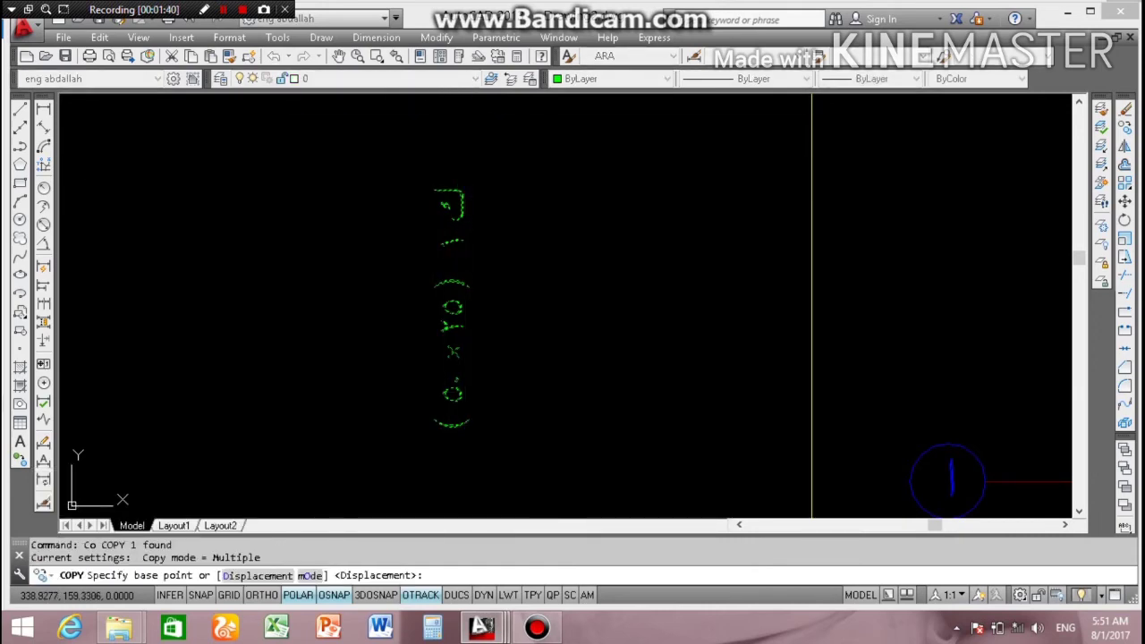
Step: Place vertical copies of the 25×50 label beside the first two side beams
click(453, 308)
scroll(453, 307, down, 5)
scroll(805, 358, up, 2)
scroll(1025, 486, up, 3)
scroll(401, 296, up, 2)
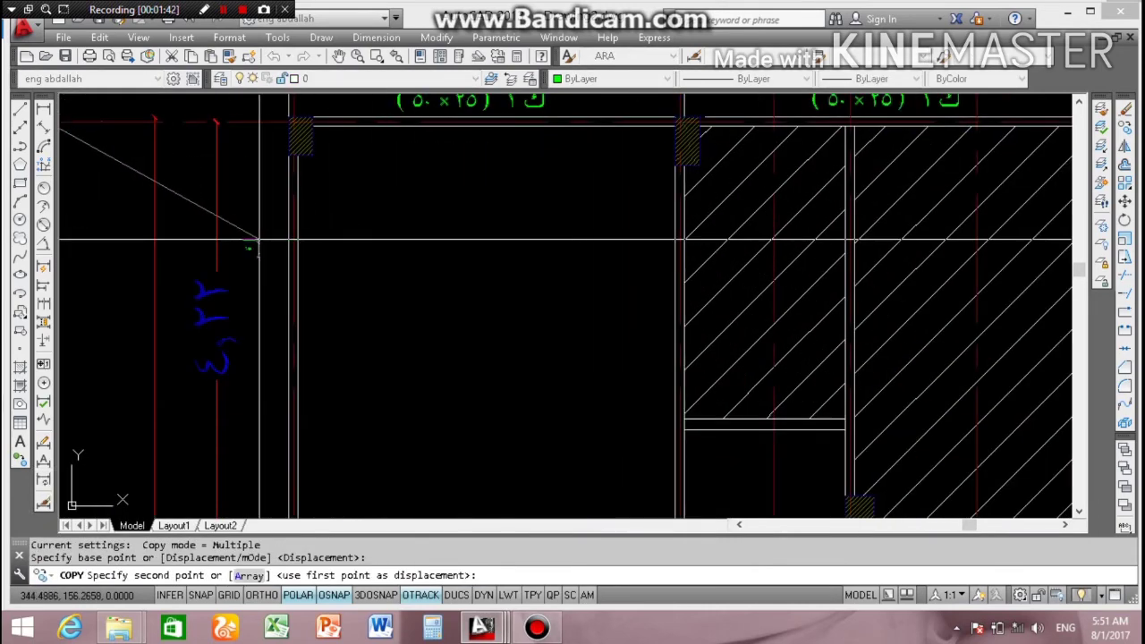
click(300, 190)
scroll(300, 191, down, 2)
scroll(300, 190, down, 3)
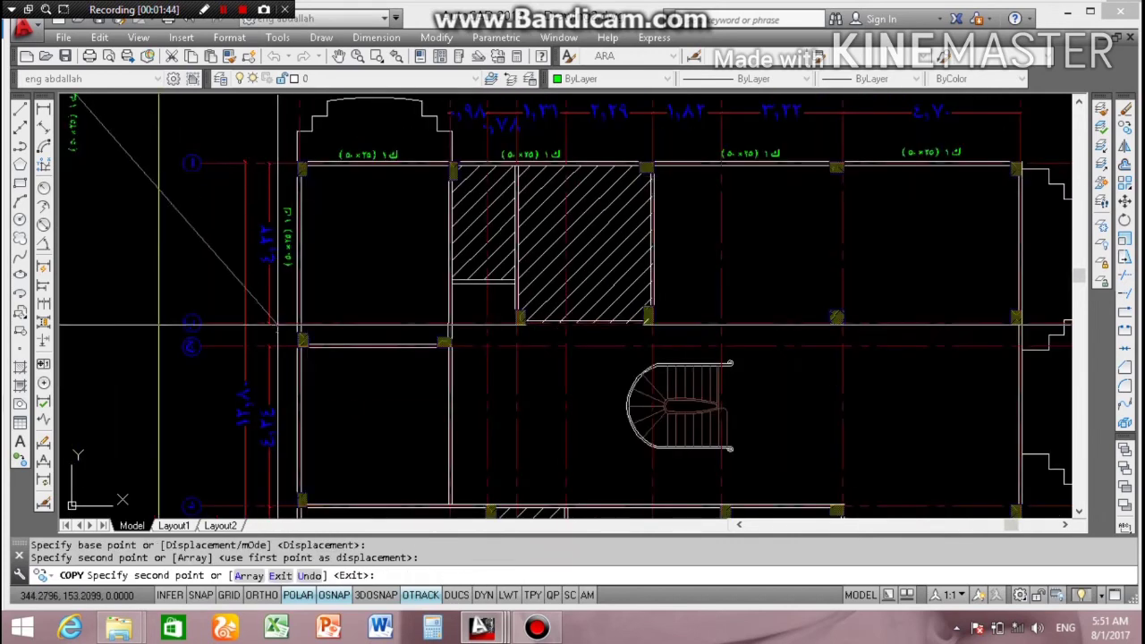
scroll(300, 191, down, 3)
scroll(311, 296, up, 8)
middle_drag(311, 295, 304, 405)
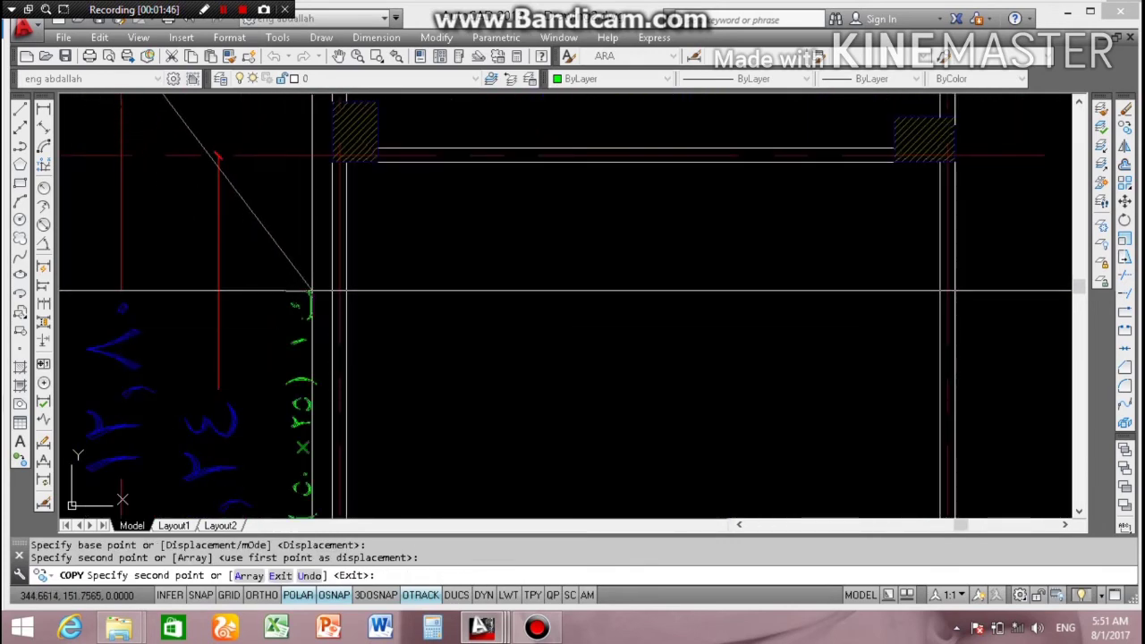
click(304, 409)
Step: Place one more label copy on the next side beam and finish copying
scroll(304, 409, down, 4)
scroll(304, 409, up, 2)
scroll(304, 409, up, 2)
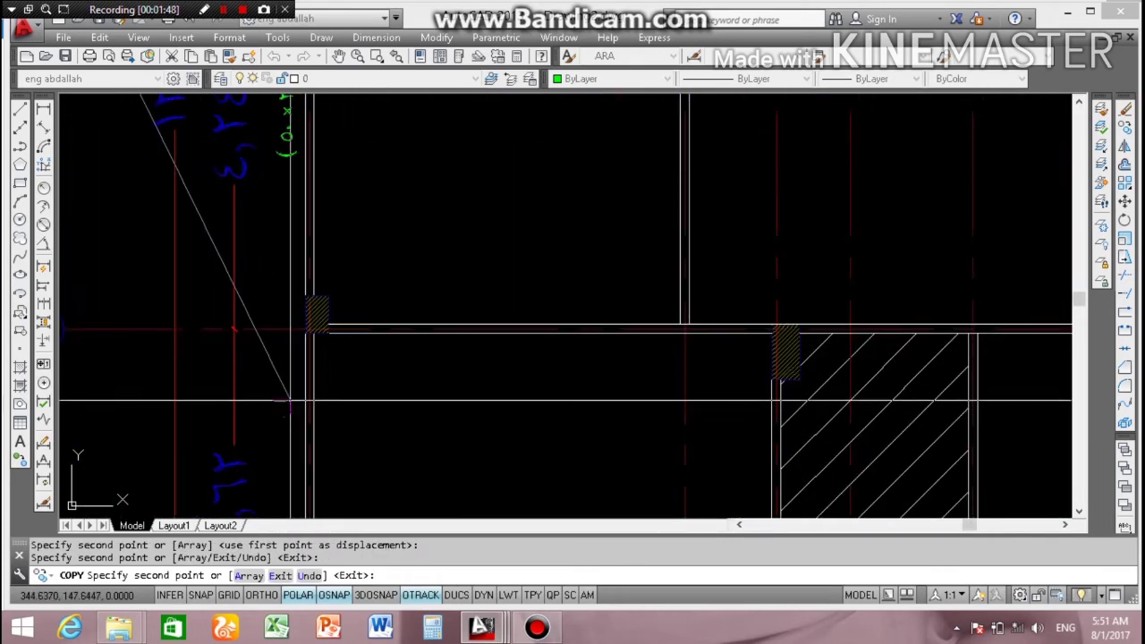
click(305, 393)
scroll(304, 394, down, 4)
scroll(713, 315, up, 4)
scroll(731, 370, up, 3)
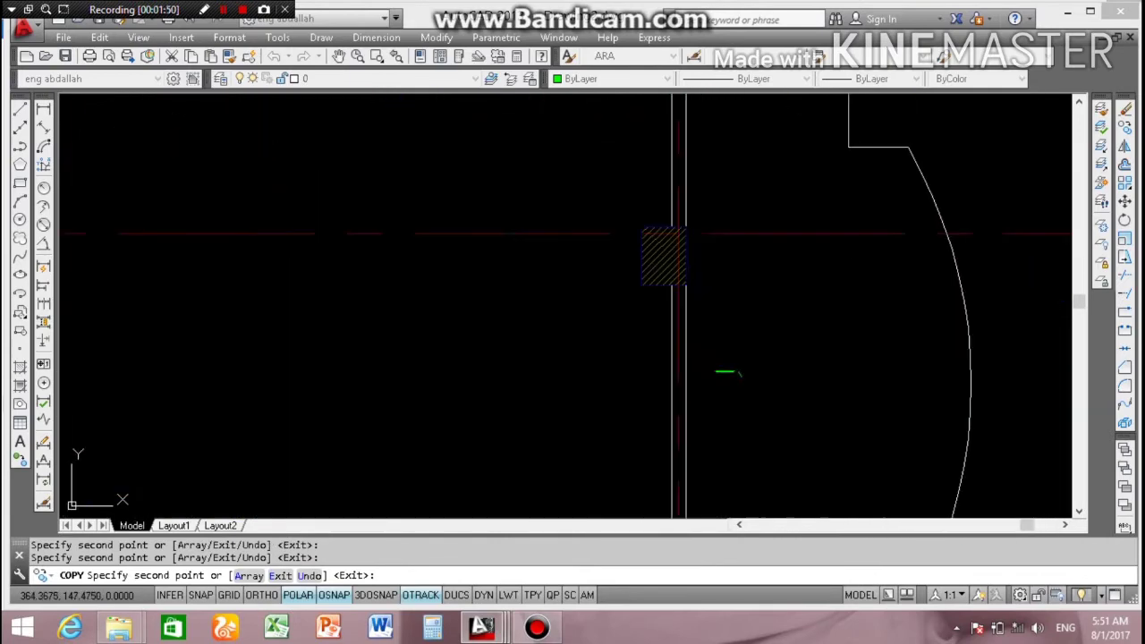
scroll(732, 370, down, 3)
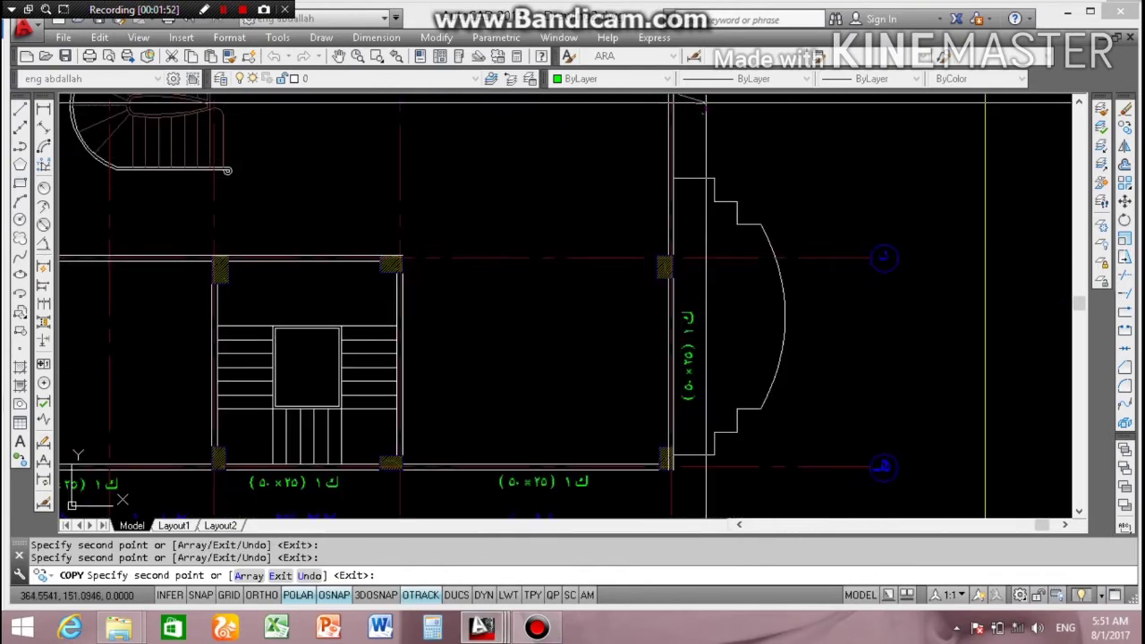
scroll(679, 313, down, 2)
scroll(684, 143, down, 2)
scroll(684, 143, up, 5)
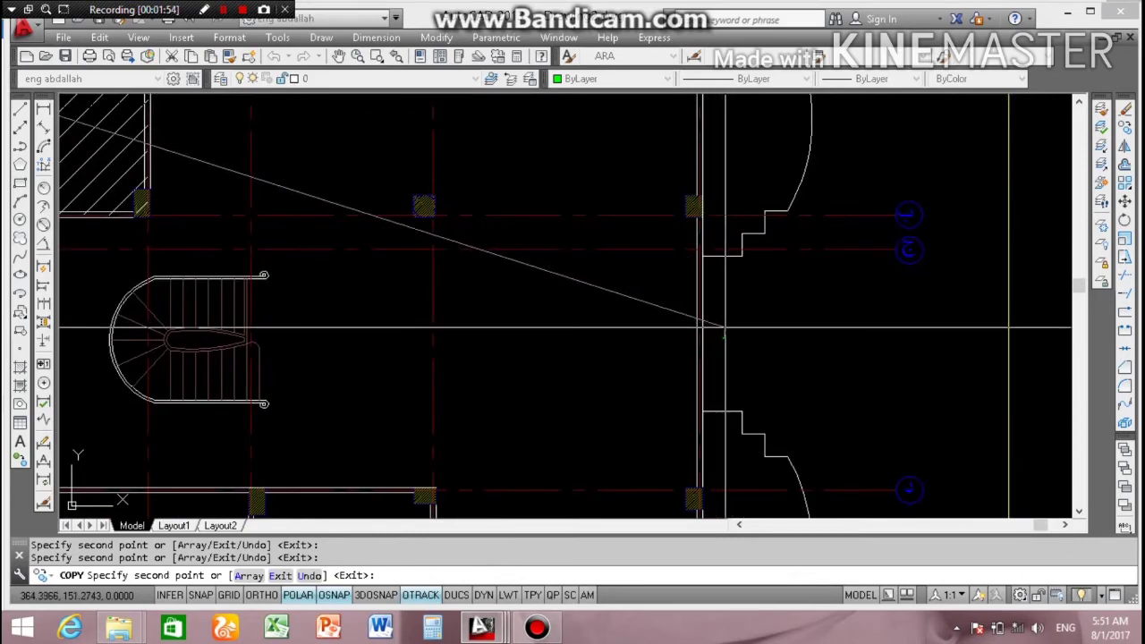
scroll(728, 285, down, 4)
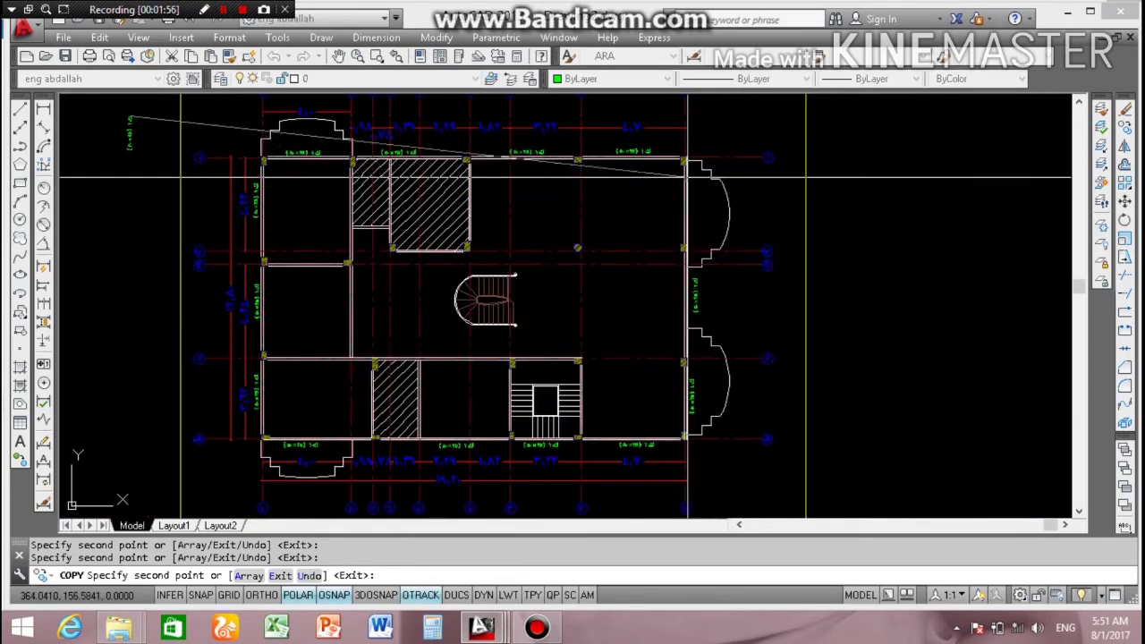
scroll(680, 220, up, 4)
scroll(680, 220, up, 2)
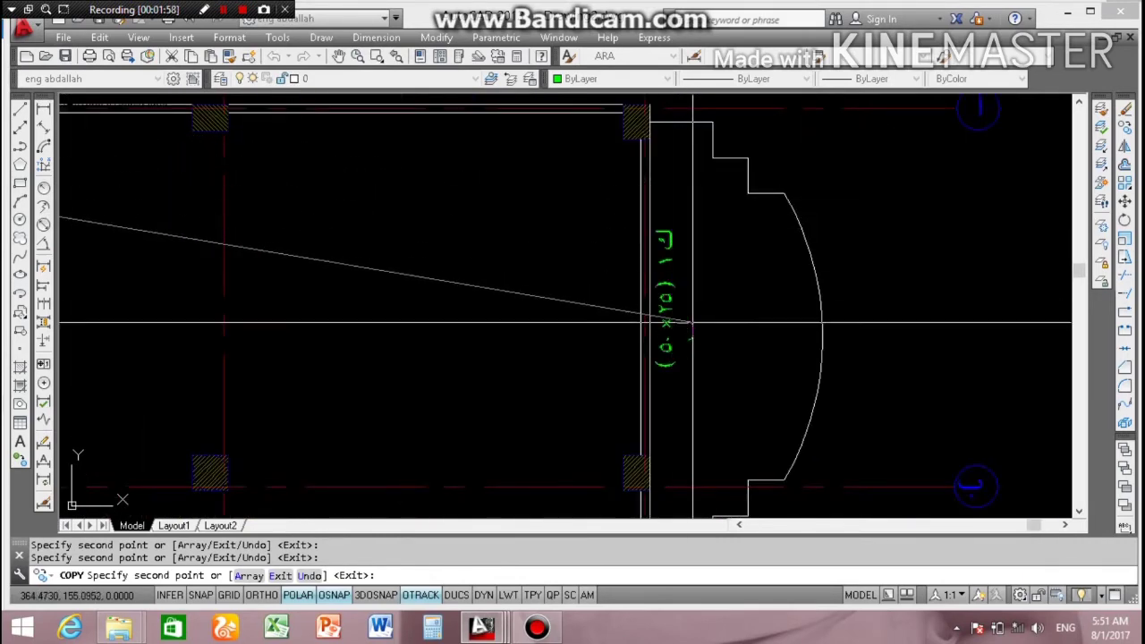
scroll(688, 326, down, 3)
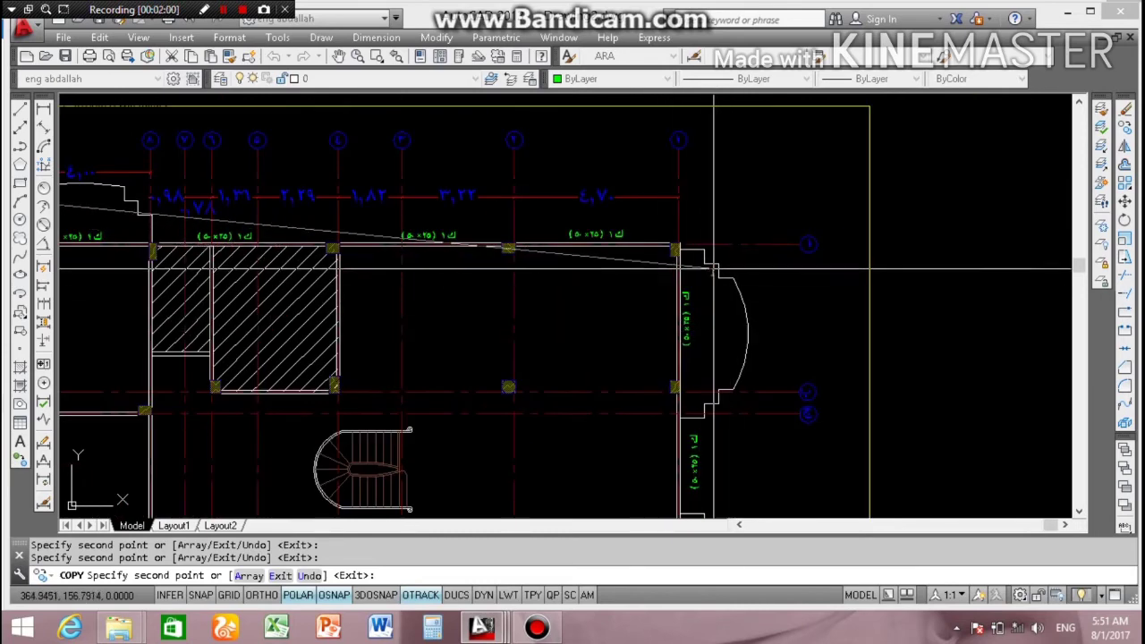
scroll(689, 335, up, 4)
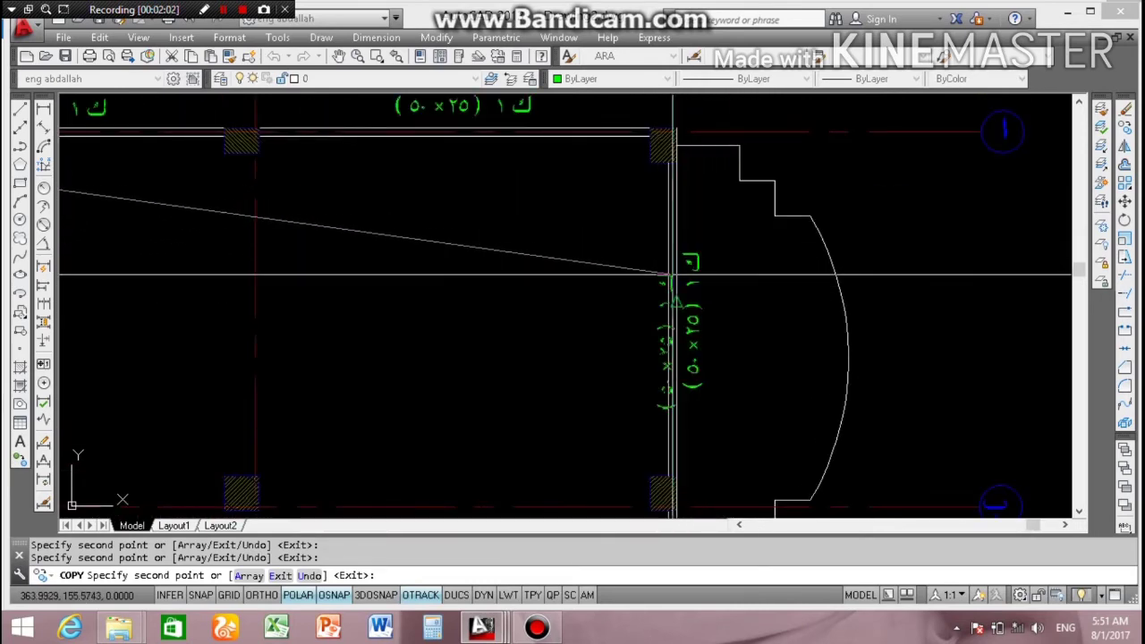
key(Escape)
scroll(677, 326, down, 3)
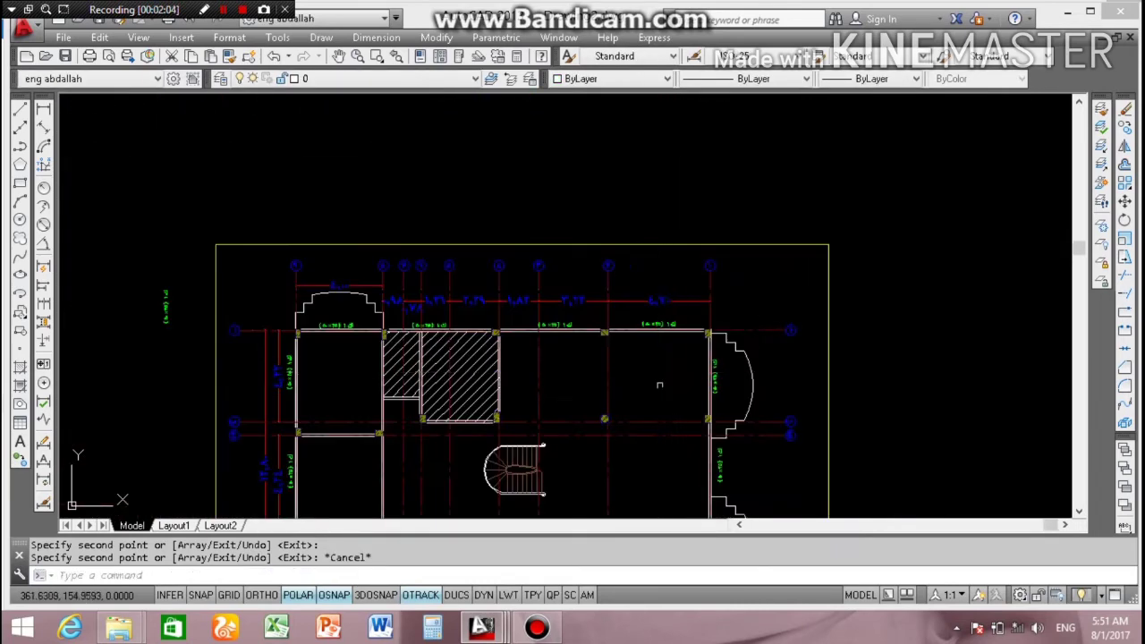
scroll(677, 327, down, 3)
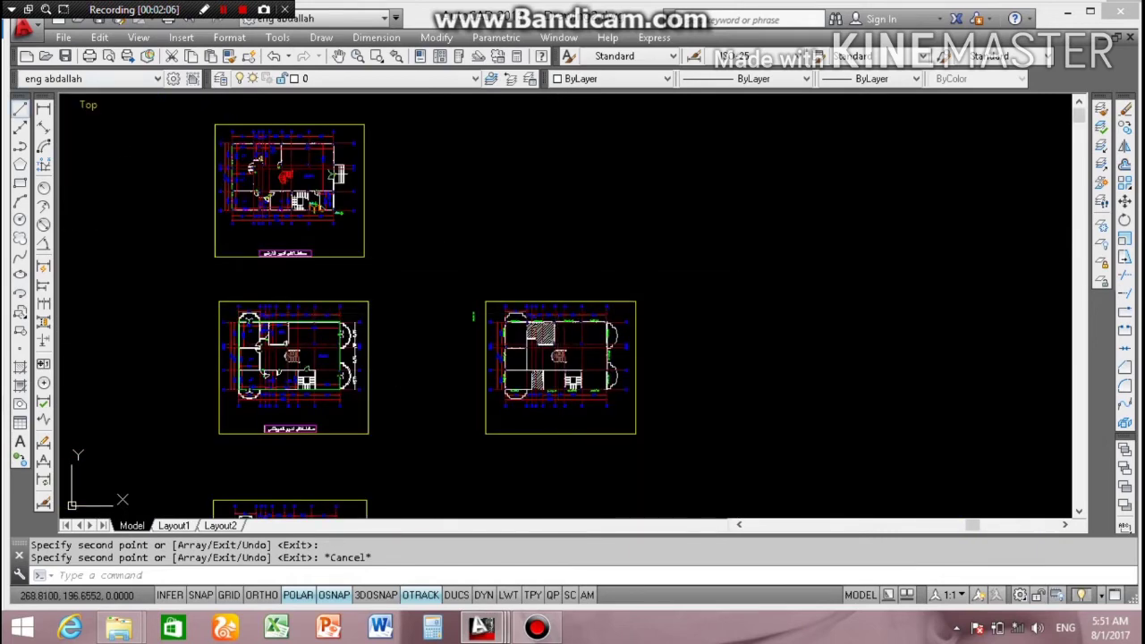
click(19, 107)
scroll(742, 313, up, 3)
scroll(742, 313, up, 2)
click(742, 310)
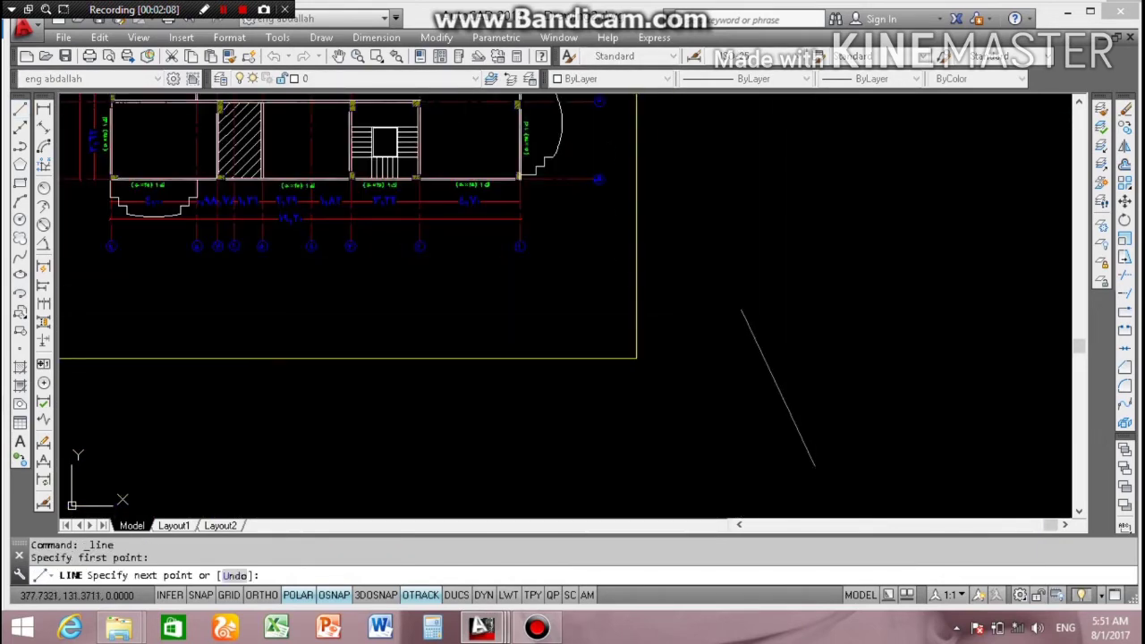
click(819, 429)
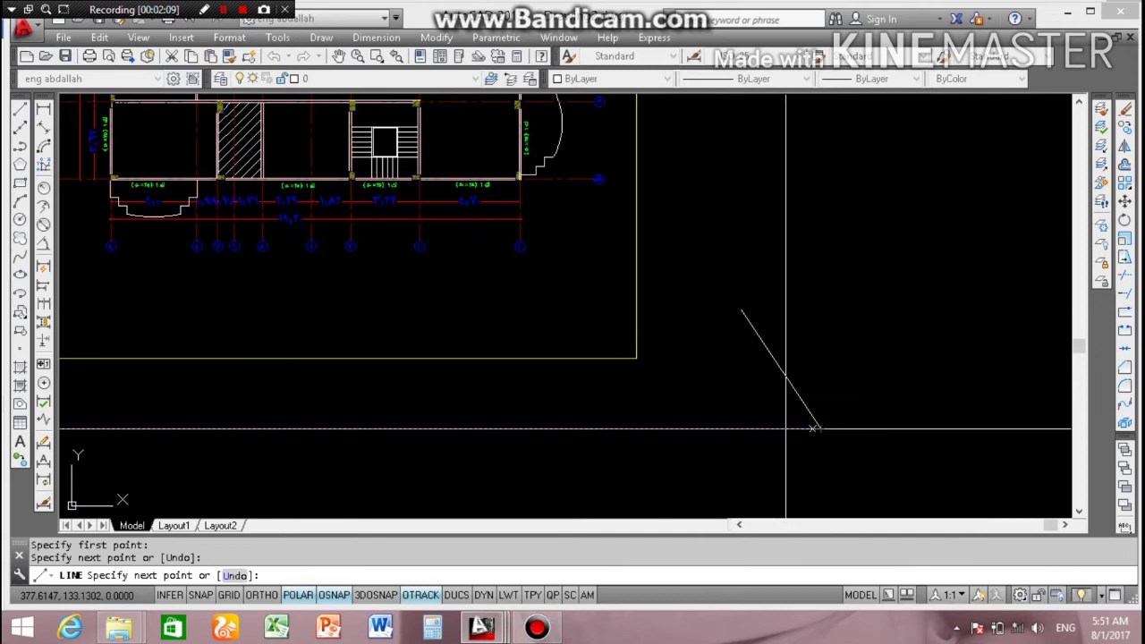
click(631, 428)
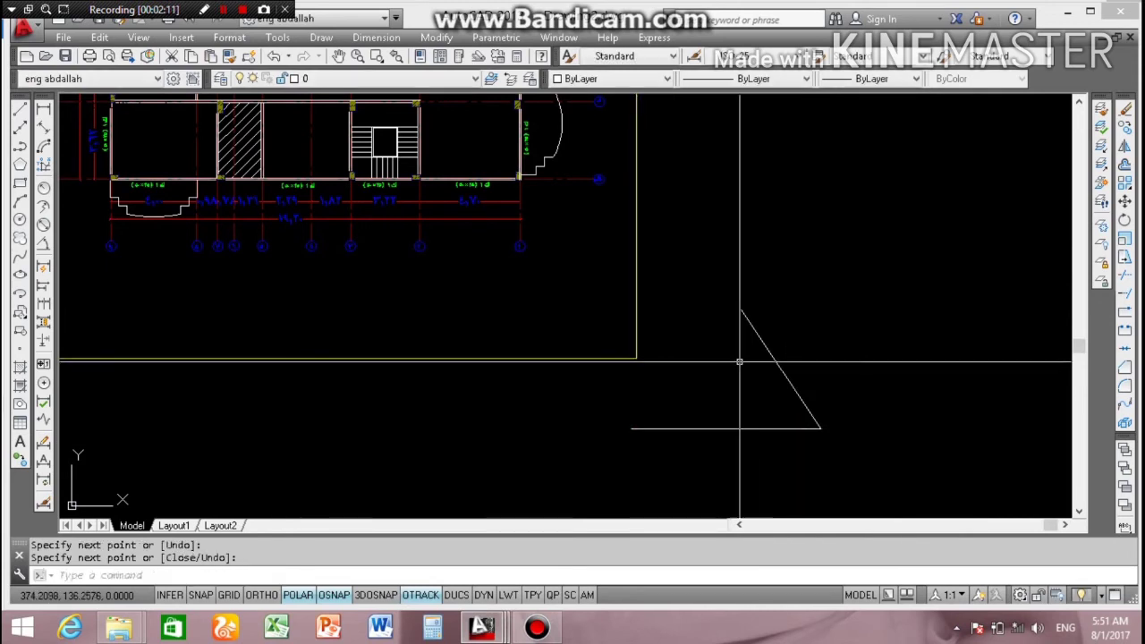
scroll(739, 361, down, 4)
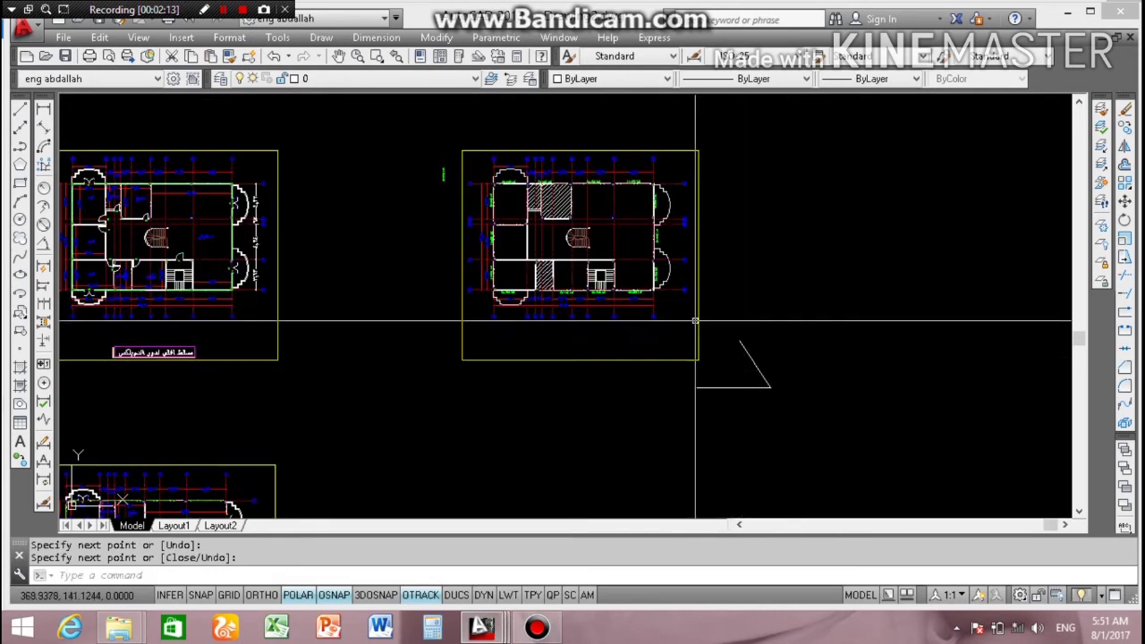
scroll(651, 236, up, 8)
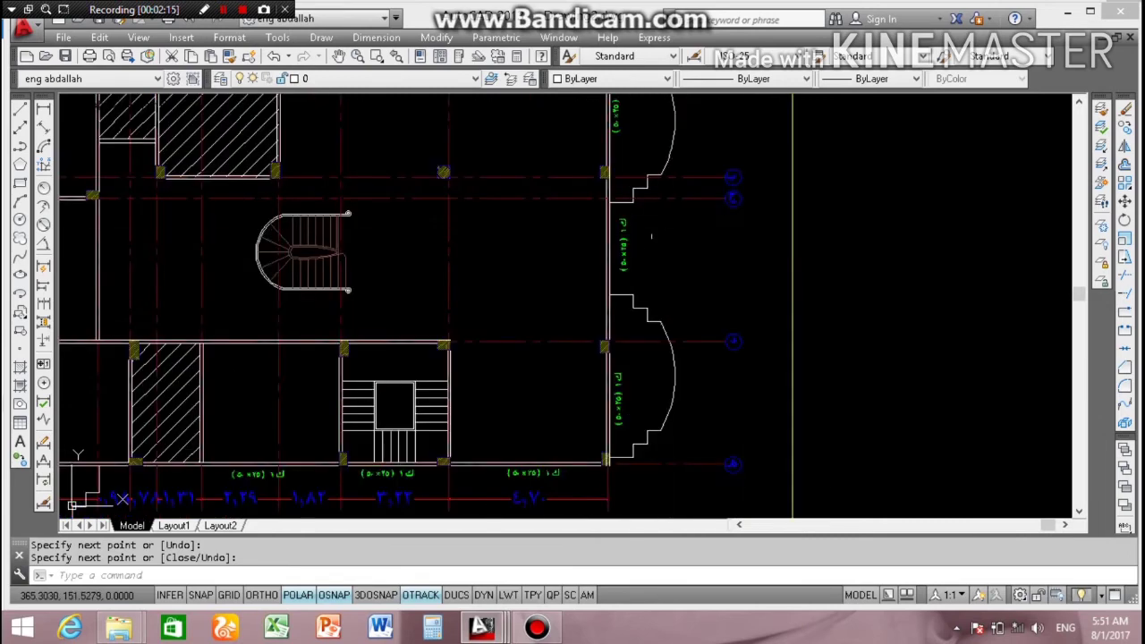
scroll(651, 242, up, 4)
scroll(647, 265, down, 4)
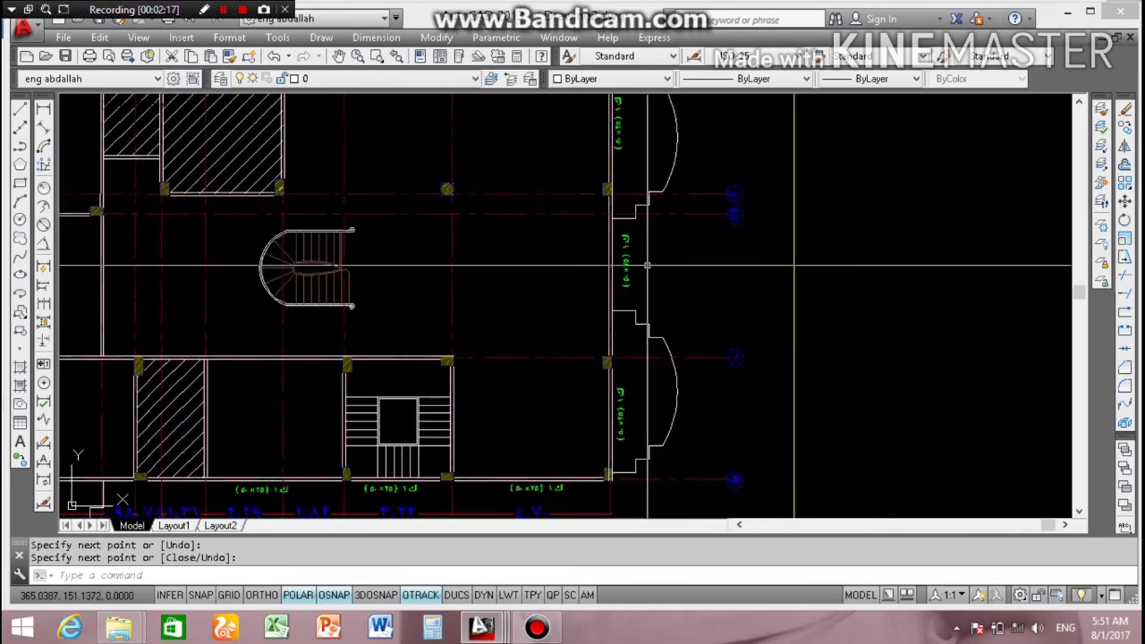
scroll(647, 265, down, 4)
scroll(592, 417, up, 4)
scroll(592, 417, up, 2)
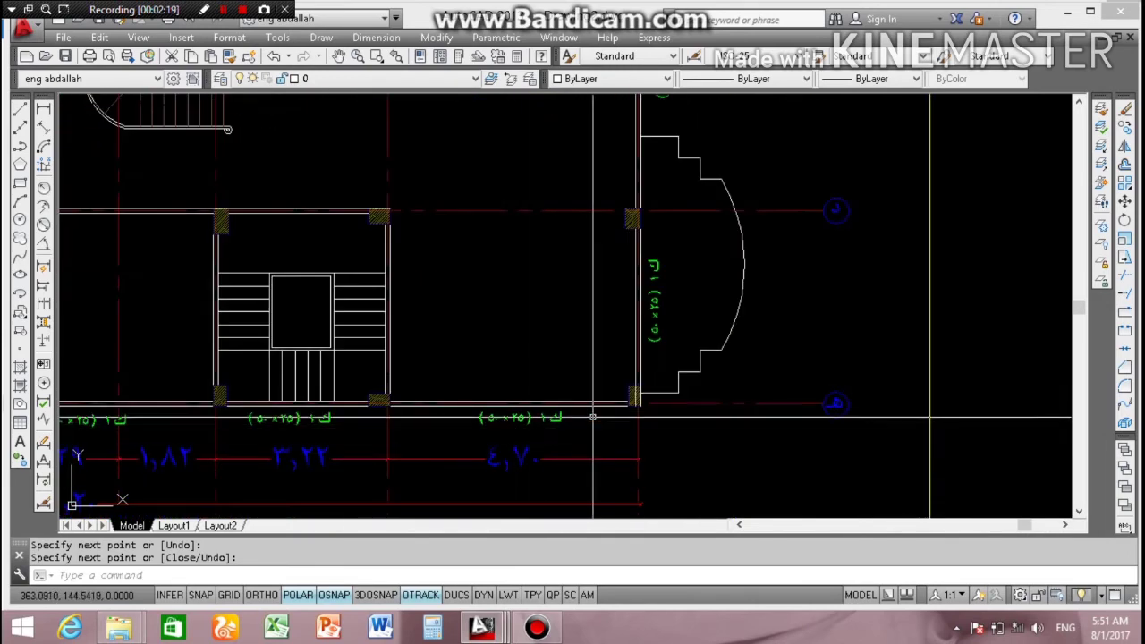
scroll(592, 416, down, 4)
scroll(626, 416, down, 3)
scroll(660, 414, up, 2)
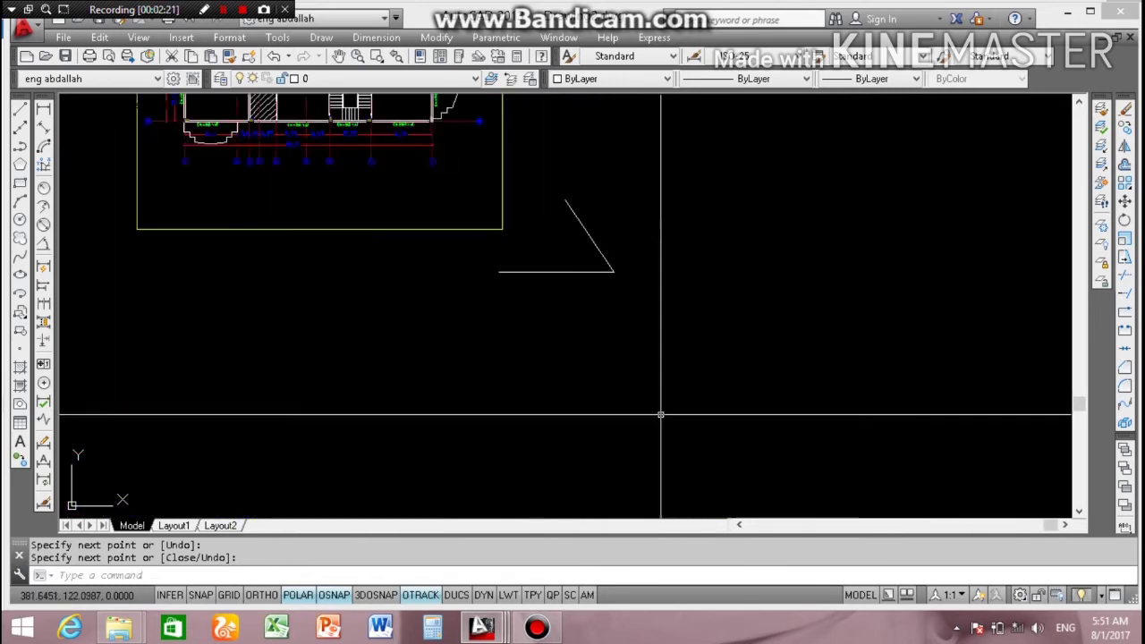
scroll(660, 414, up, 2)
key(Return)
click(517, 265)
Step: Delete the two scratch lines and zoom to the left-wall beam label
key(Delete)
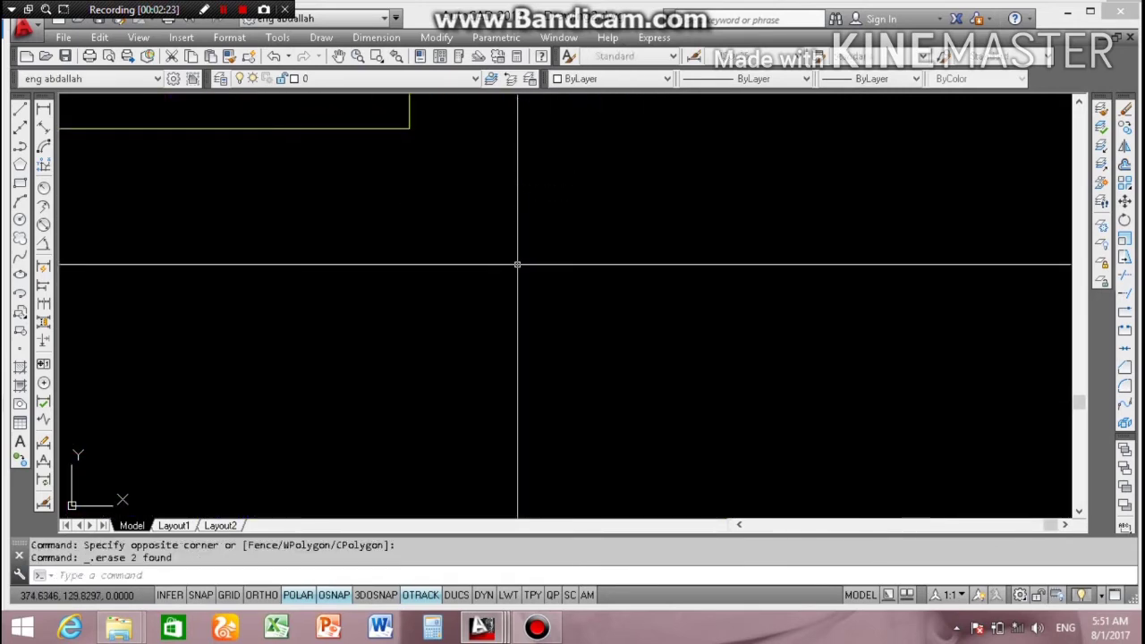
scroll(488, 253, down, 3)
scroll(510, 295, down, 1)
scroll(510, 295, up, 4)
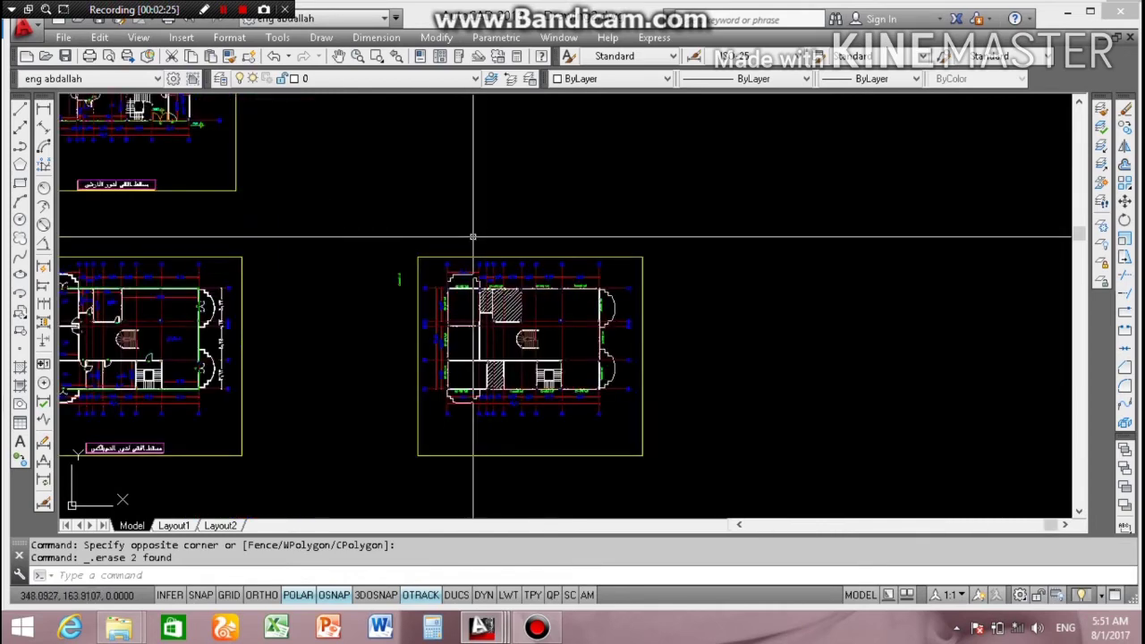
scroll(489, 294, up, 4)
scroll(299, 282, up, 3)
scroll(475, 268, down, 3)
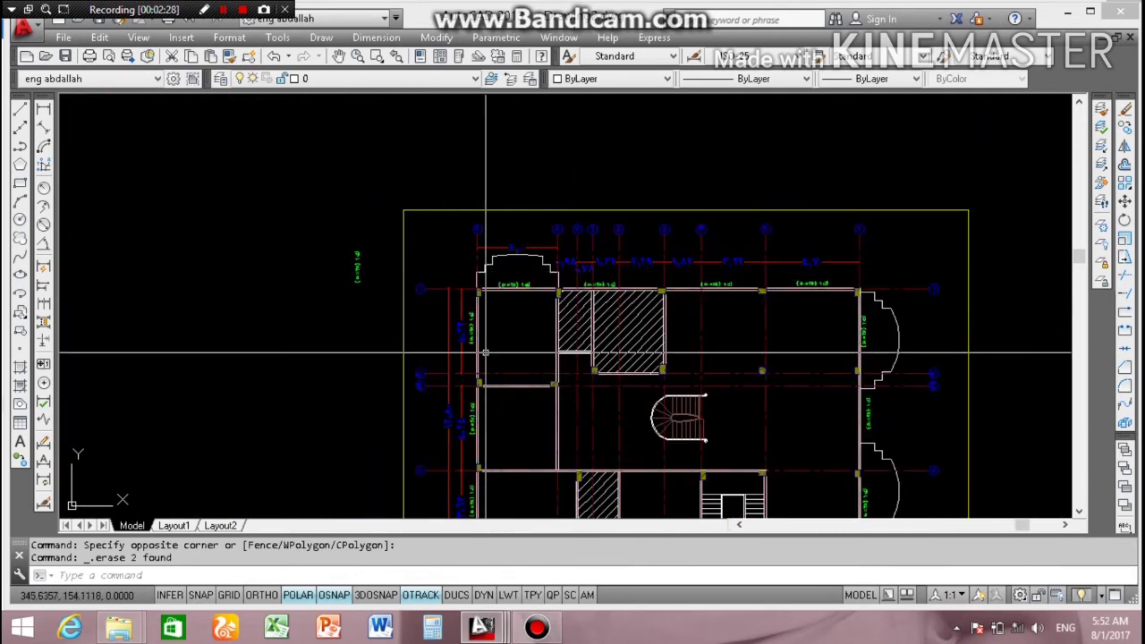
scroll(483, 264, up, 2)
scroll(452, 254, up, 2)
scroll(447, 241, up, 3)
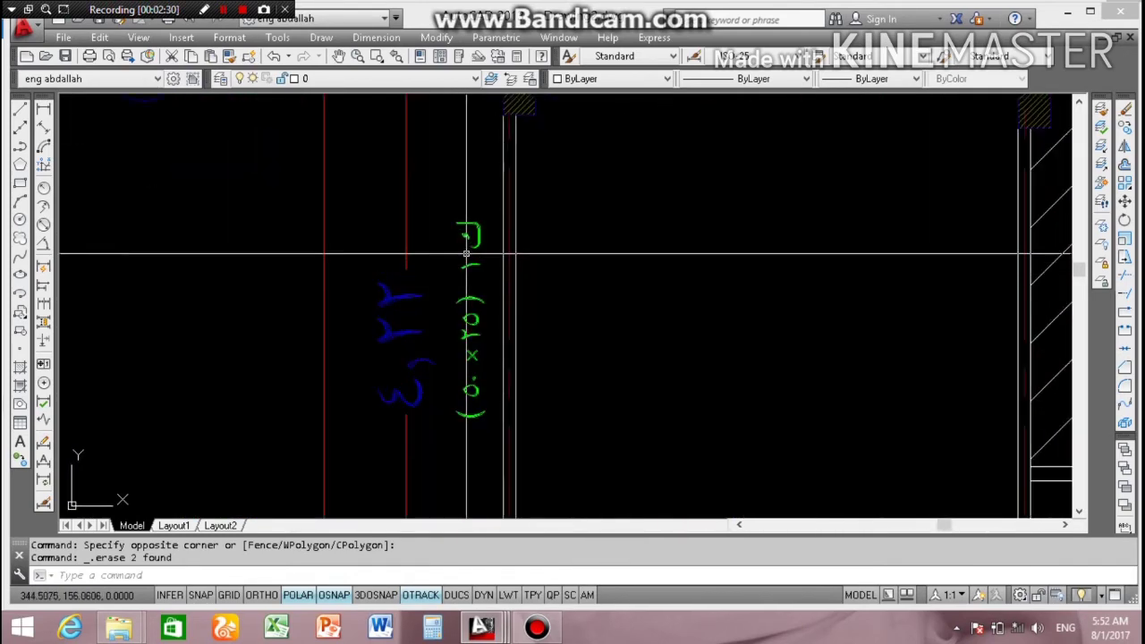
scroll(405, 239, down, 5)
scroll(313, 192, up, 5)
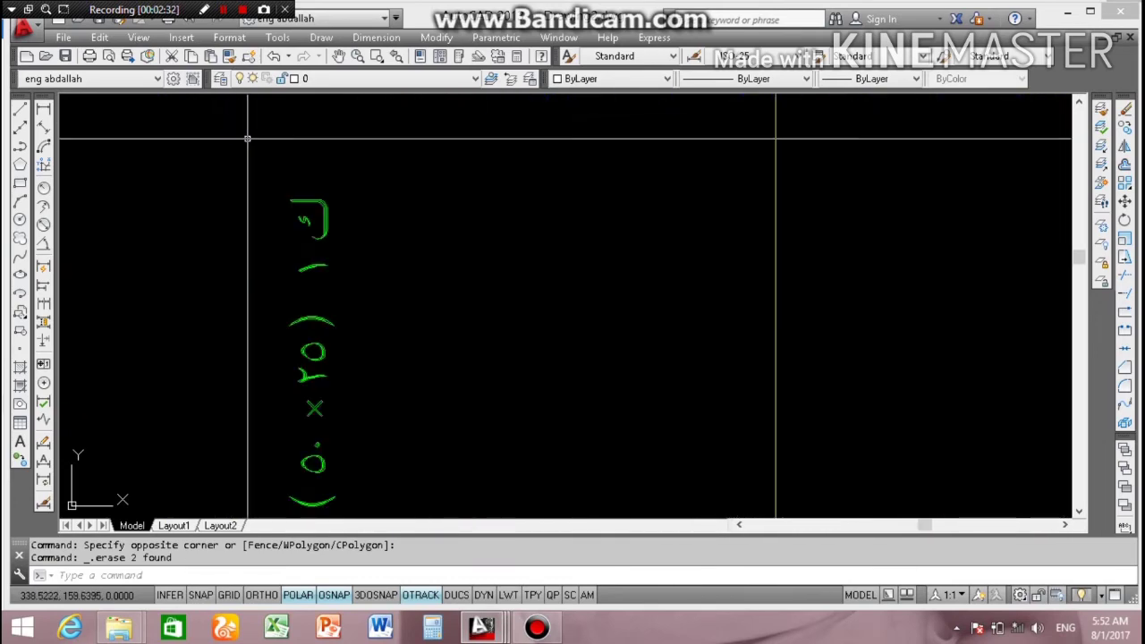
Step: Edit the left-wall vertical label to read ك ٢ (١٢×٥٠)
click(327, 201)
double_click(313, 219)
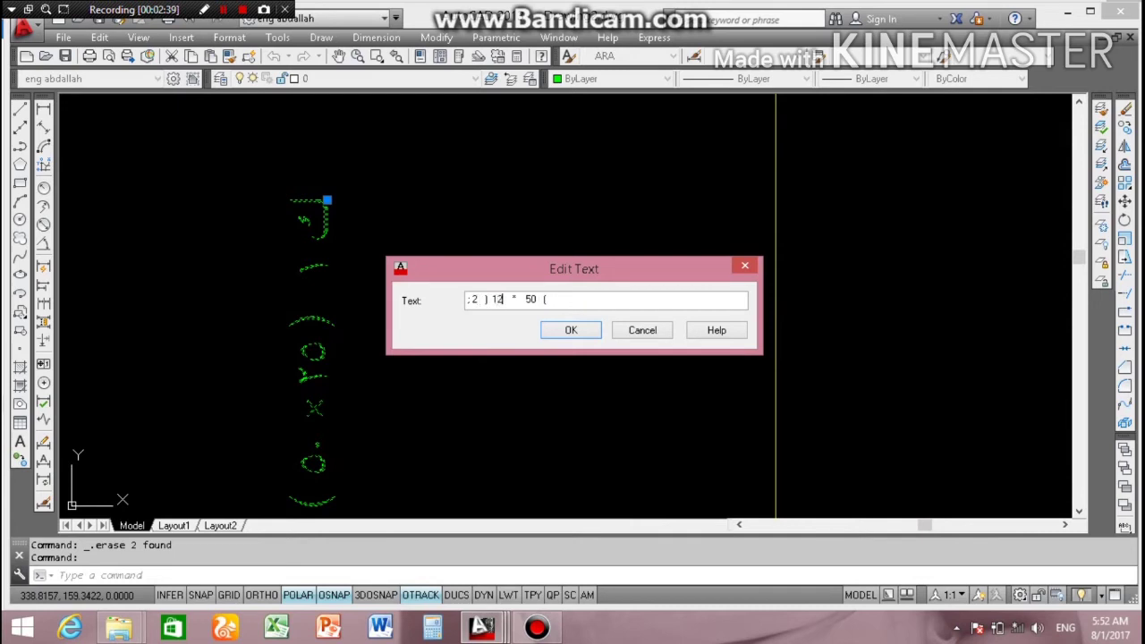
key(Return)
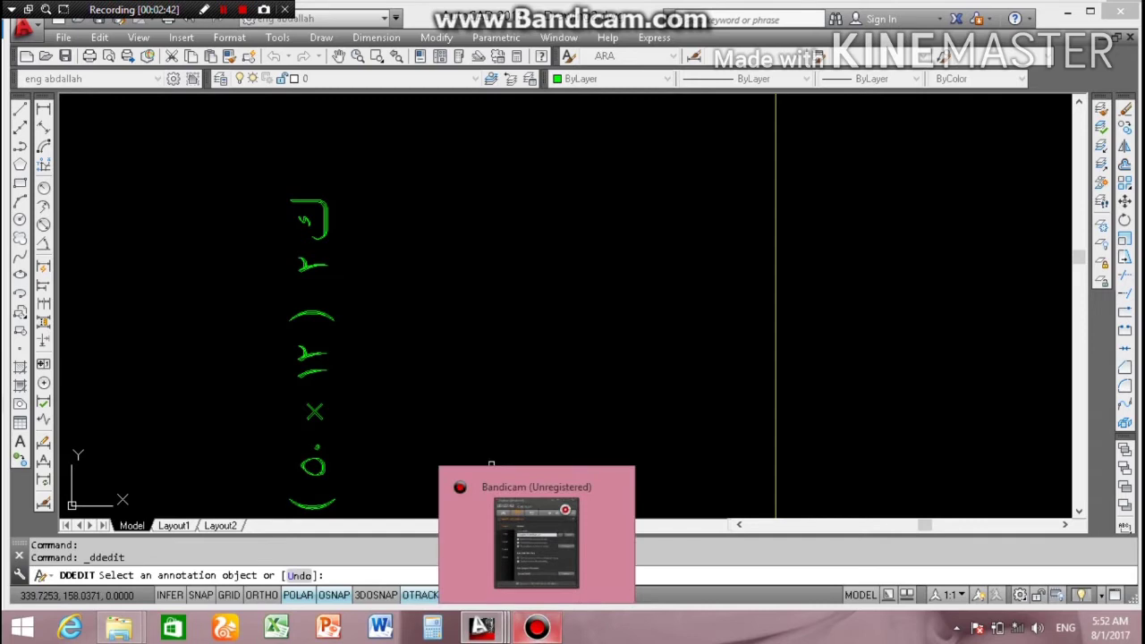
key(Escape)
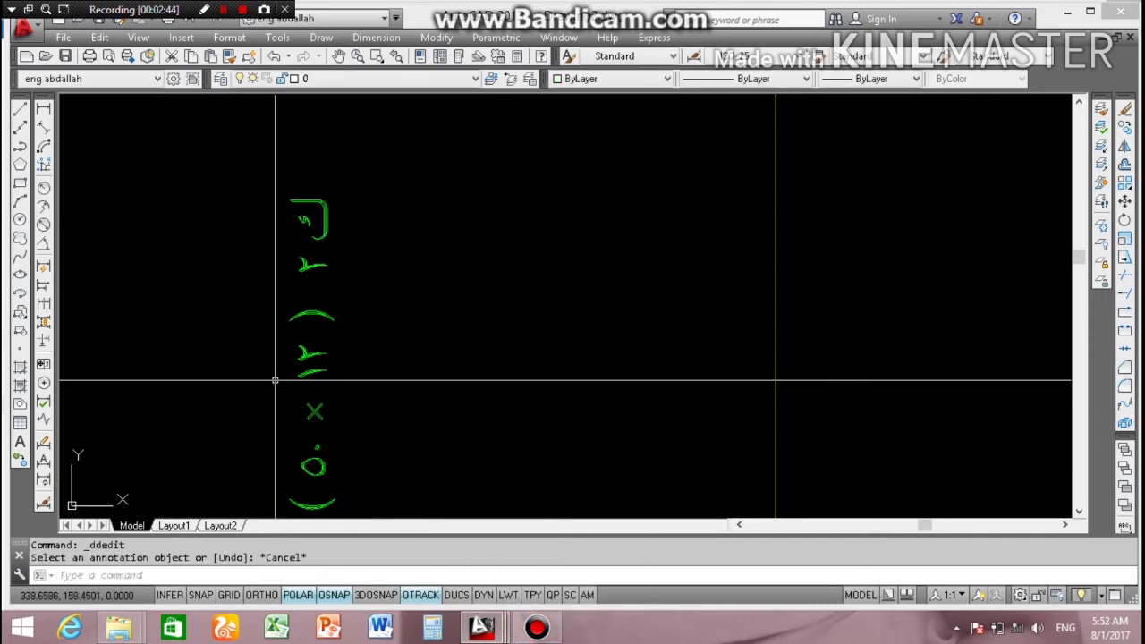
scroll(293, 319, down, 2)
Step: Select the vertical ك٢ (٥٠×١٢) label and start copying it from a base point on the label
click(338, 240)
click(272, 441)
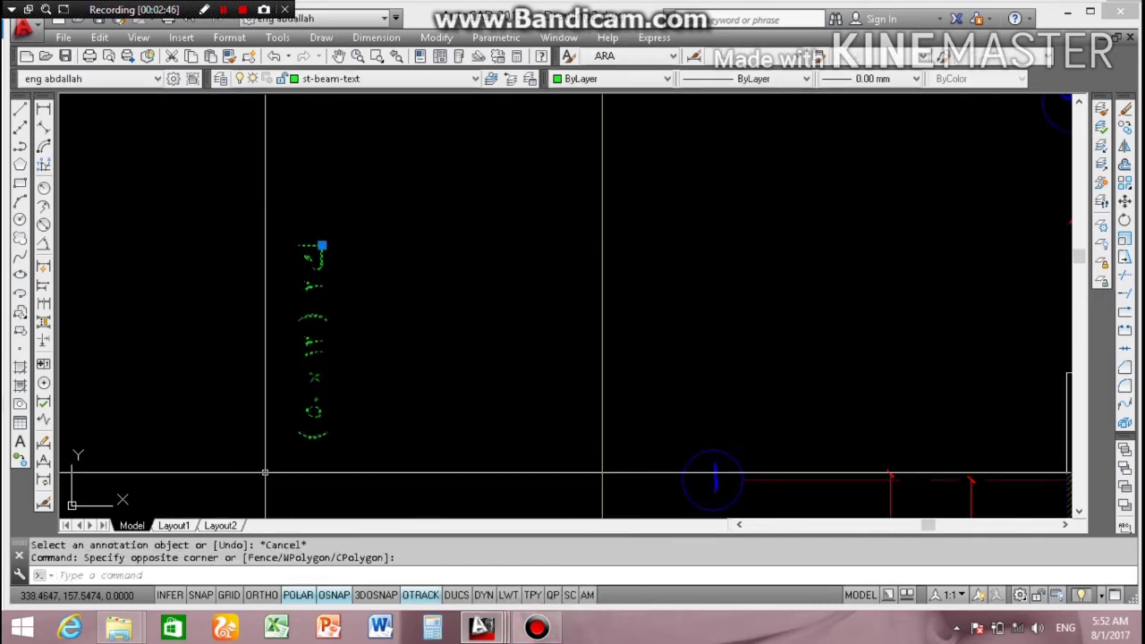
text(co)
key(Return)
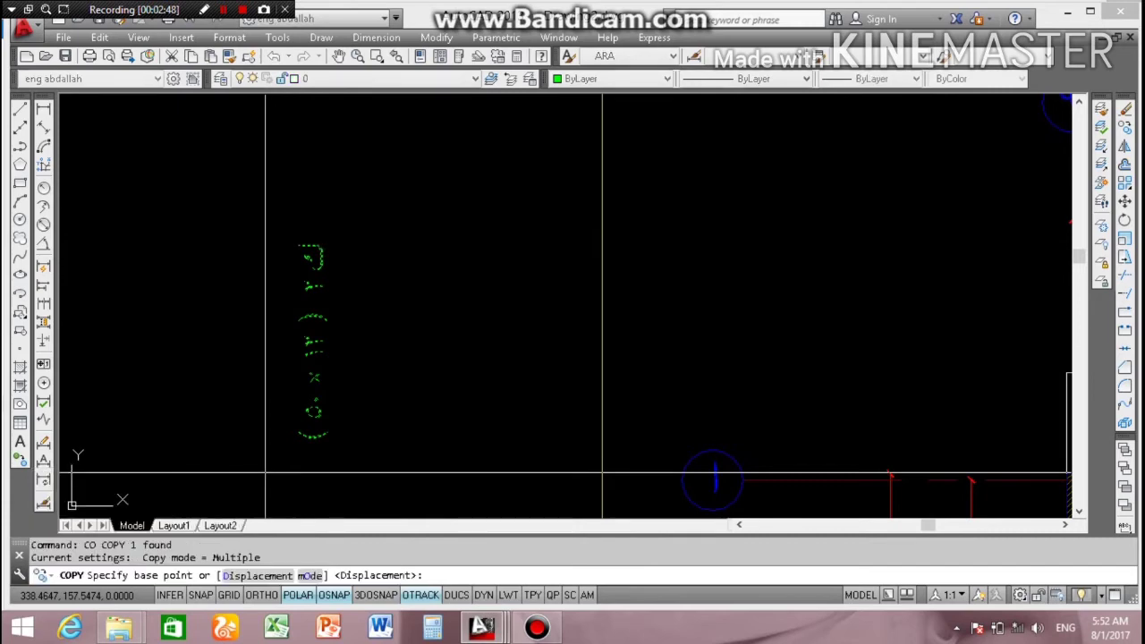
click(318, 238)
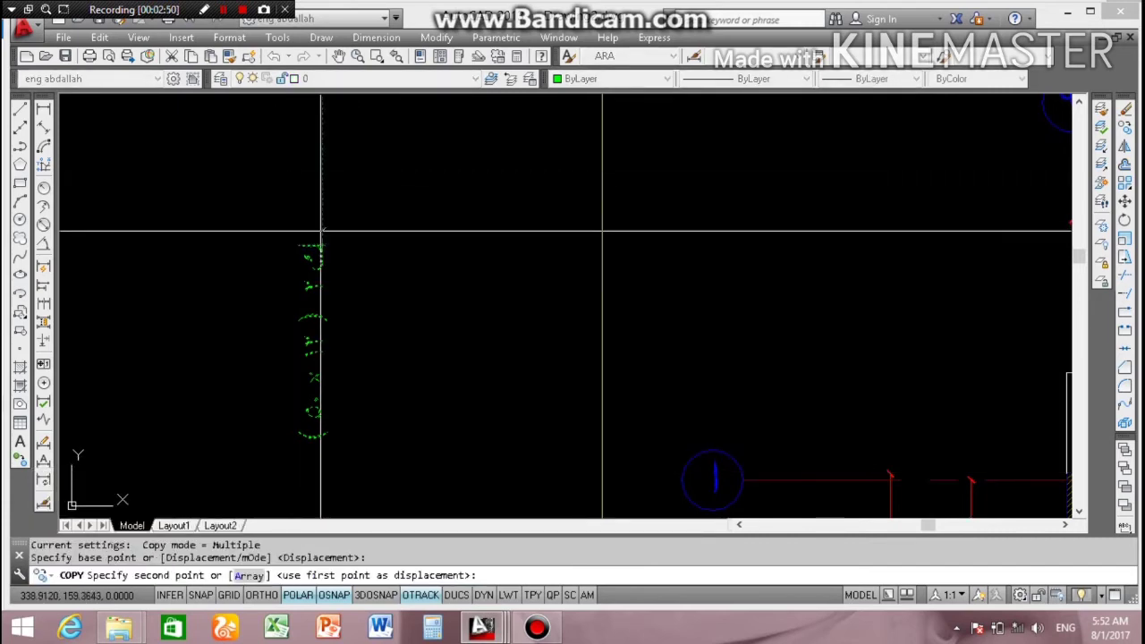
scroll(317, 237, down, 5)
scroll(754, 245, up, 3)
scroll(626, 223, down, 2)
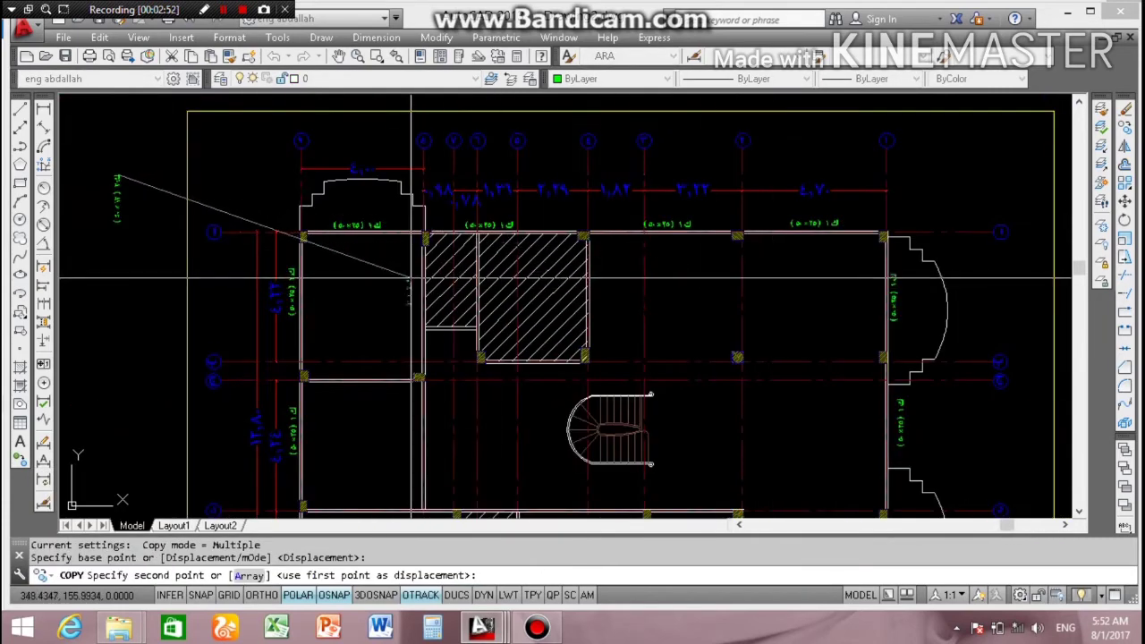
scroll(424, 214, up, 5)
Step: Place four copies of the label on vertical beams beside the hatched slabs, then end the copy
click(422, 211)
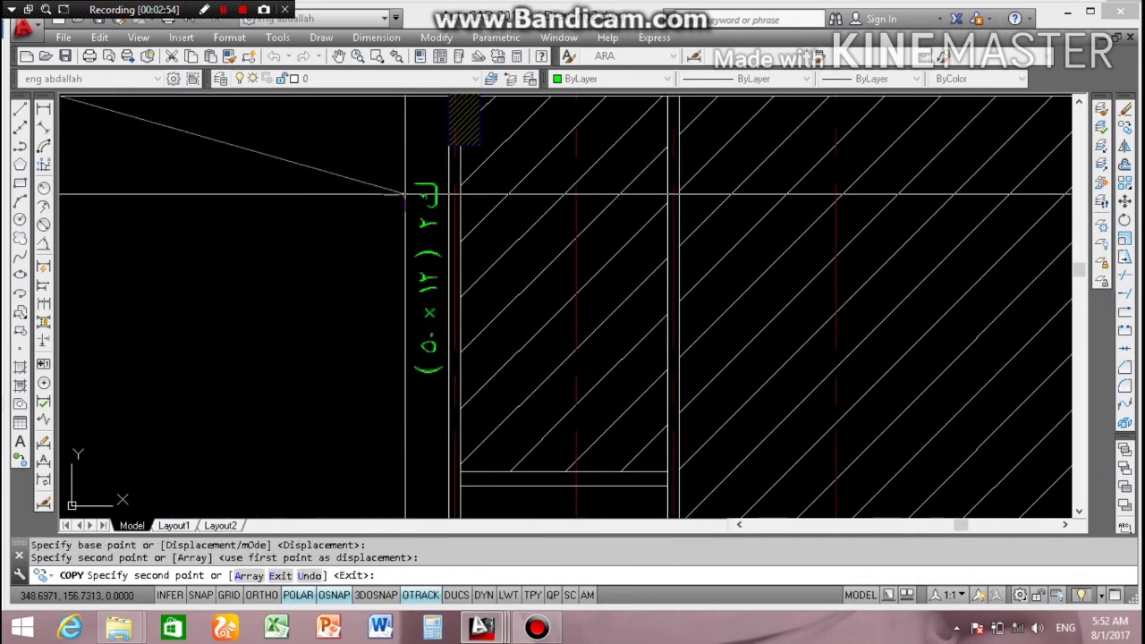
scroll(313, 237, down, 5)
scroll(313, 237, up, 2)
scroll(313, 238, up, 3)
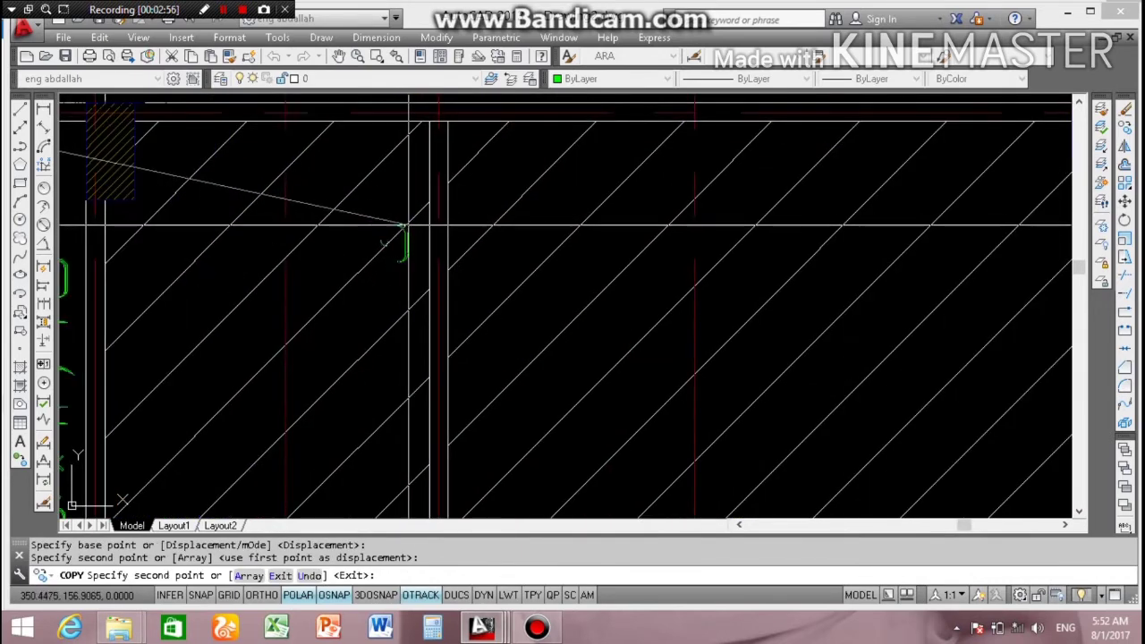
click(313, 237)
scroll(313, 237, down, 5)
scroll(626, 237, up, 5)
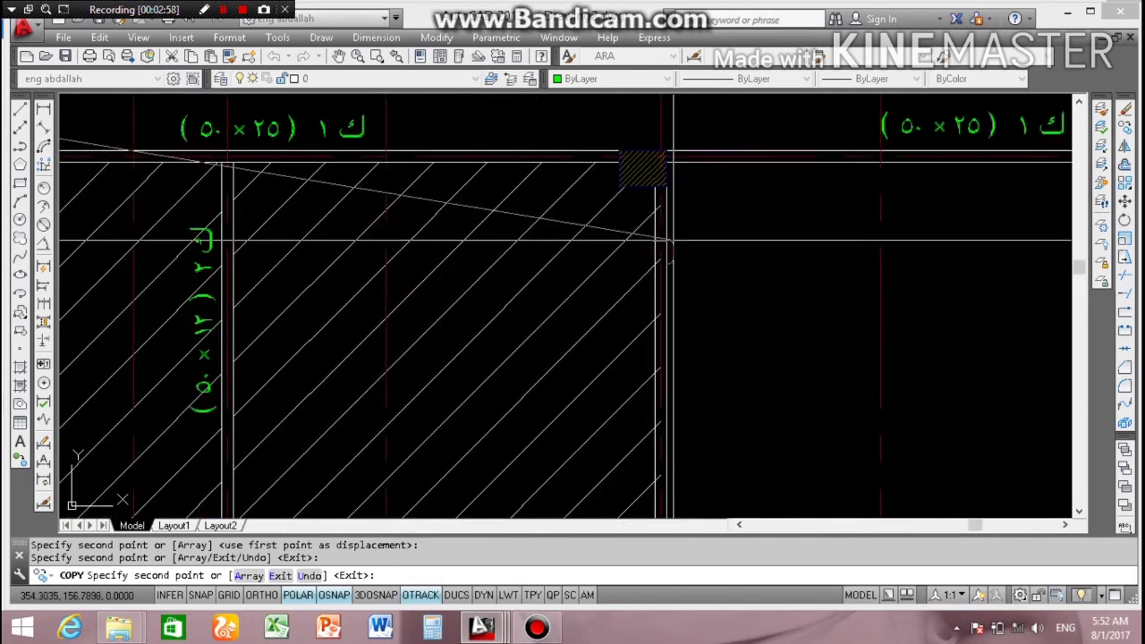
click(688, 243)
scroll(688, 242, down, 5)
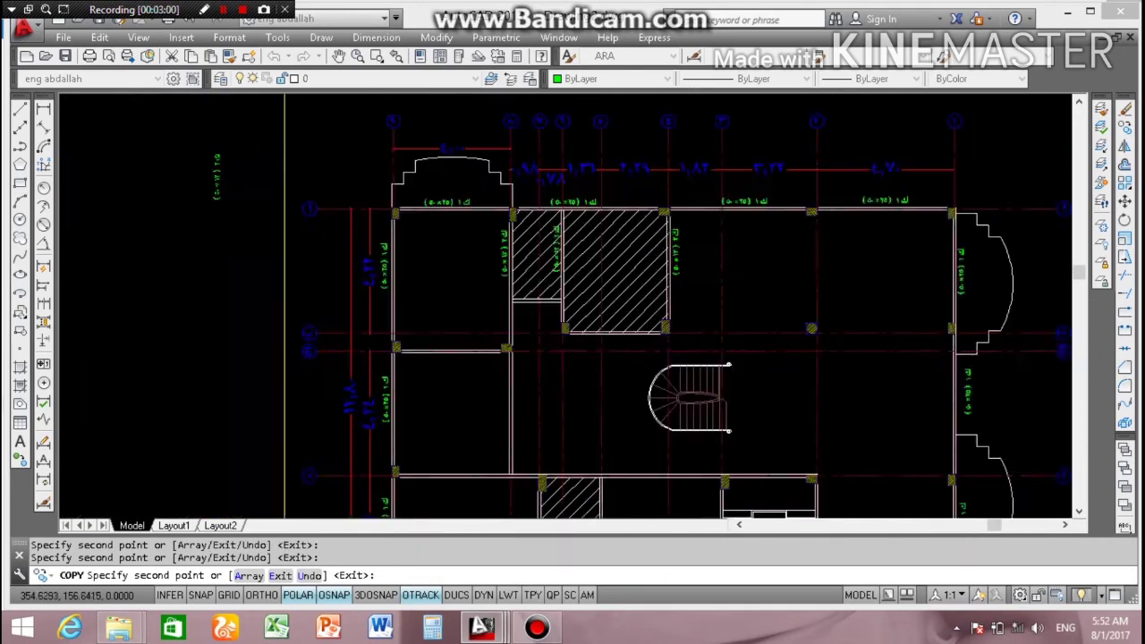
scroll(573, 288, up, 5)
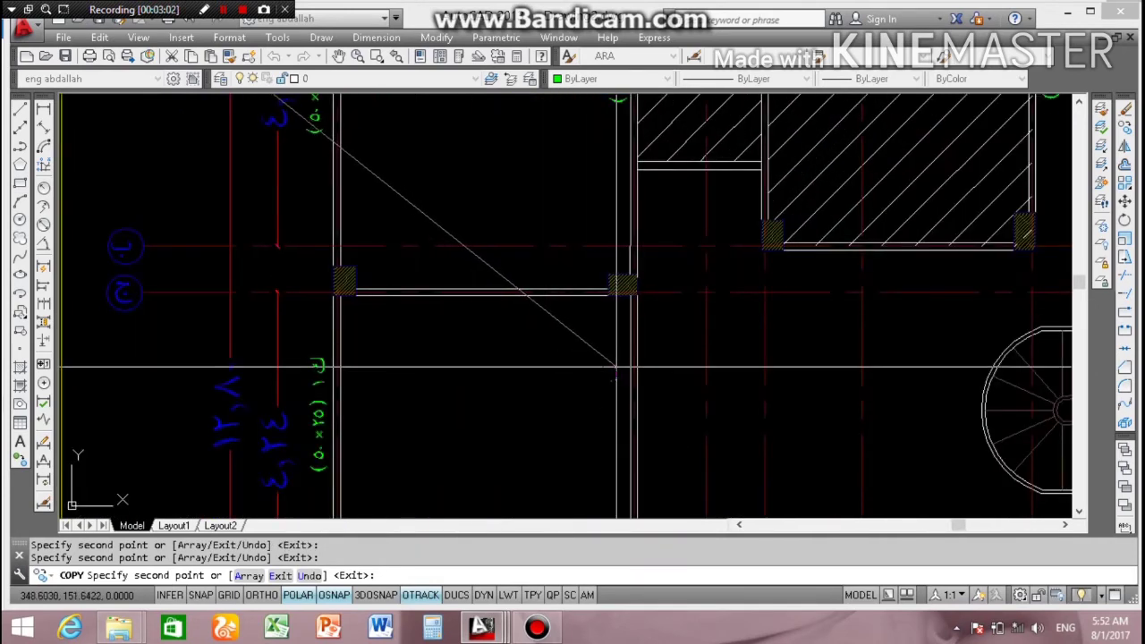
scroll(605, 360, down, 5)
scroll(549, 235, up, 4)
scroll(634, 322, up, 2)
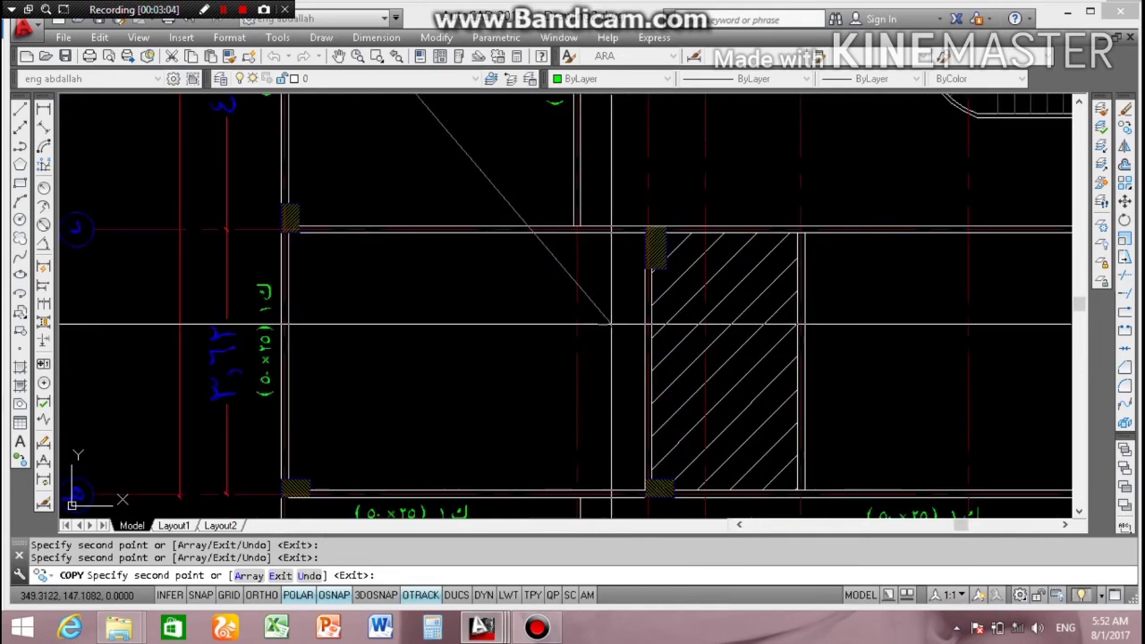
click(633, 322)
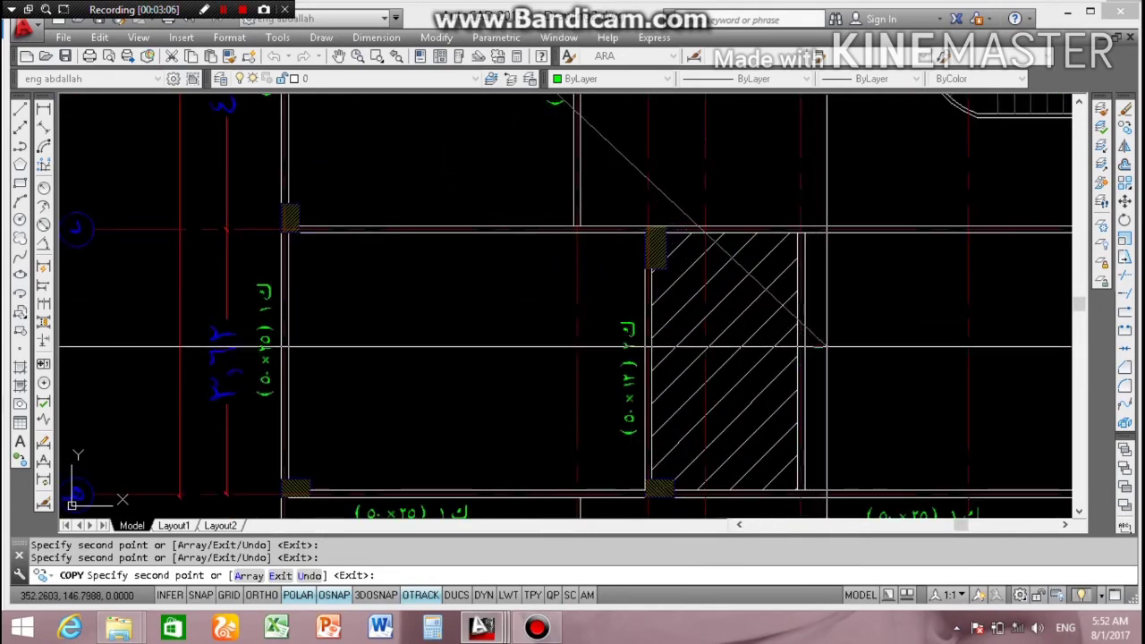
scroll(626, 327, down, 5)
scroll(485, 268, up, 5)
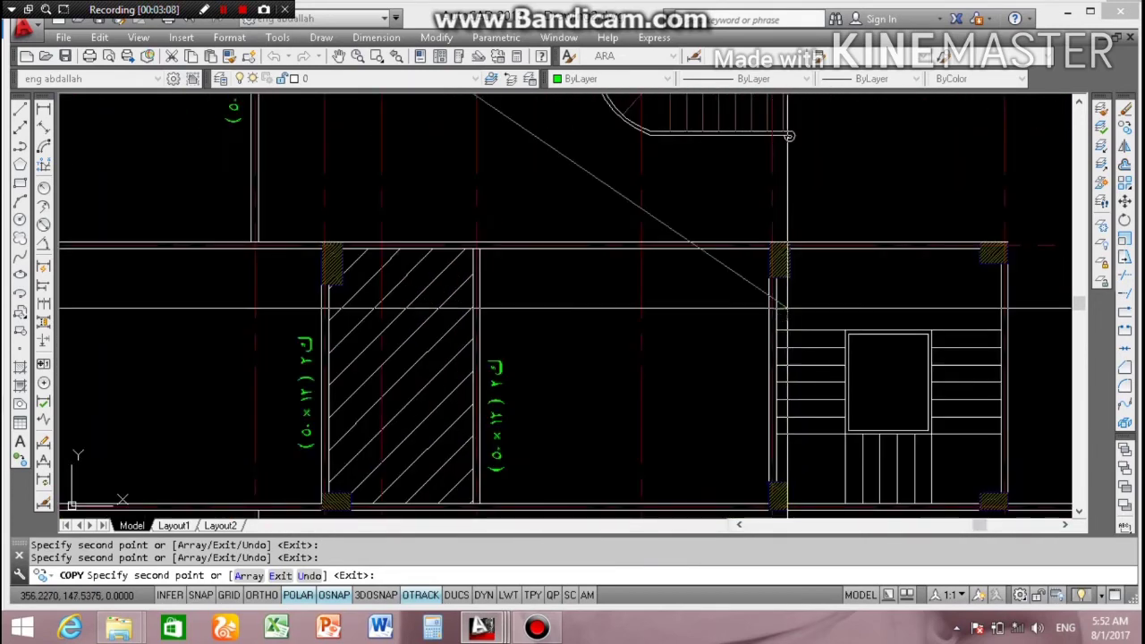
scroll(617, 318, down, 3)
scroll(626, 314, down, 3)
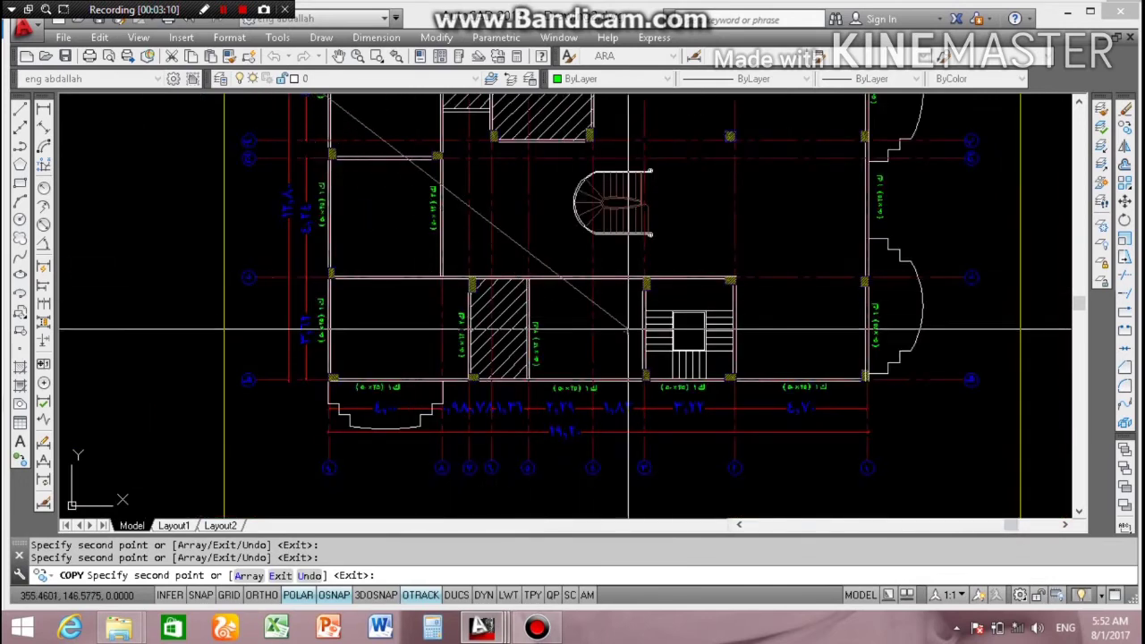
scroll(633, 313, up, 2)
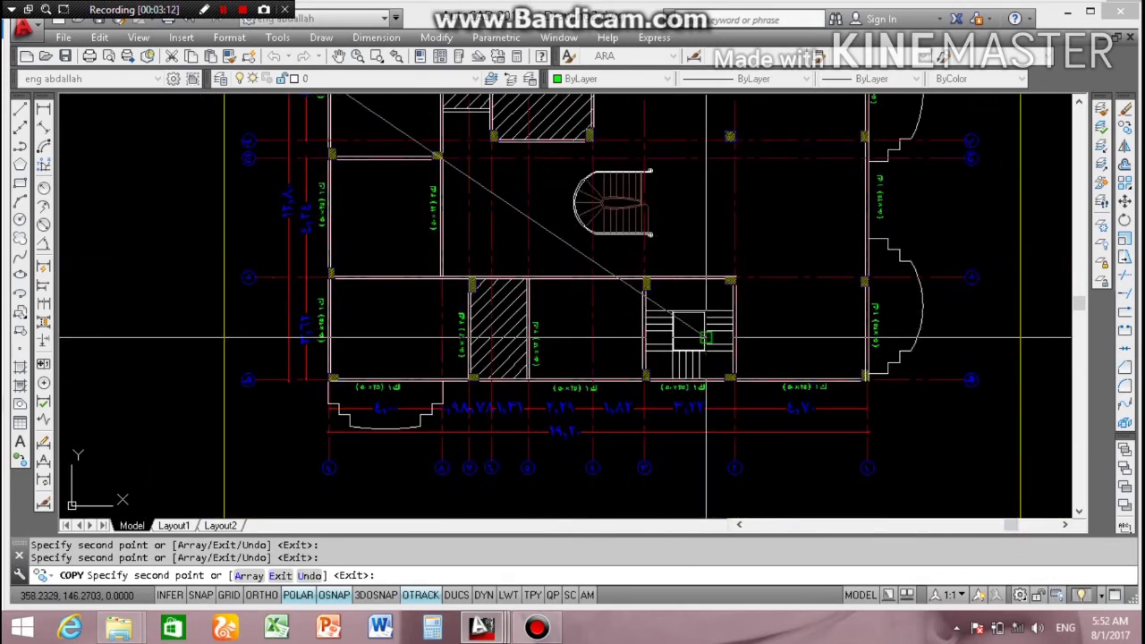
scroll(706, 338, down, 2)
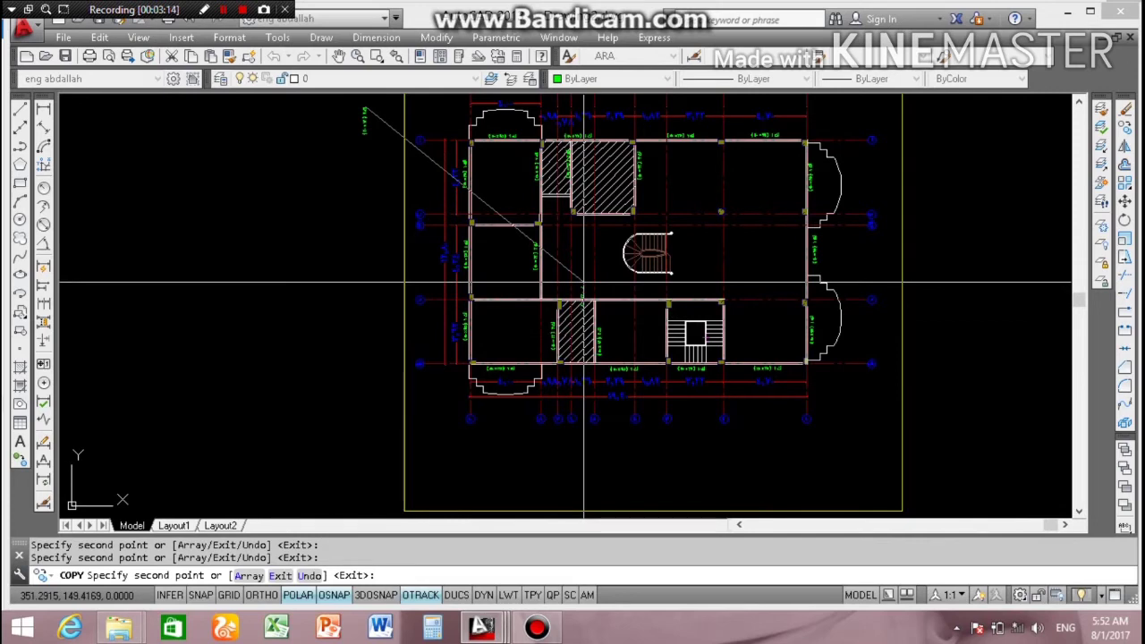
key(Escape)
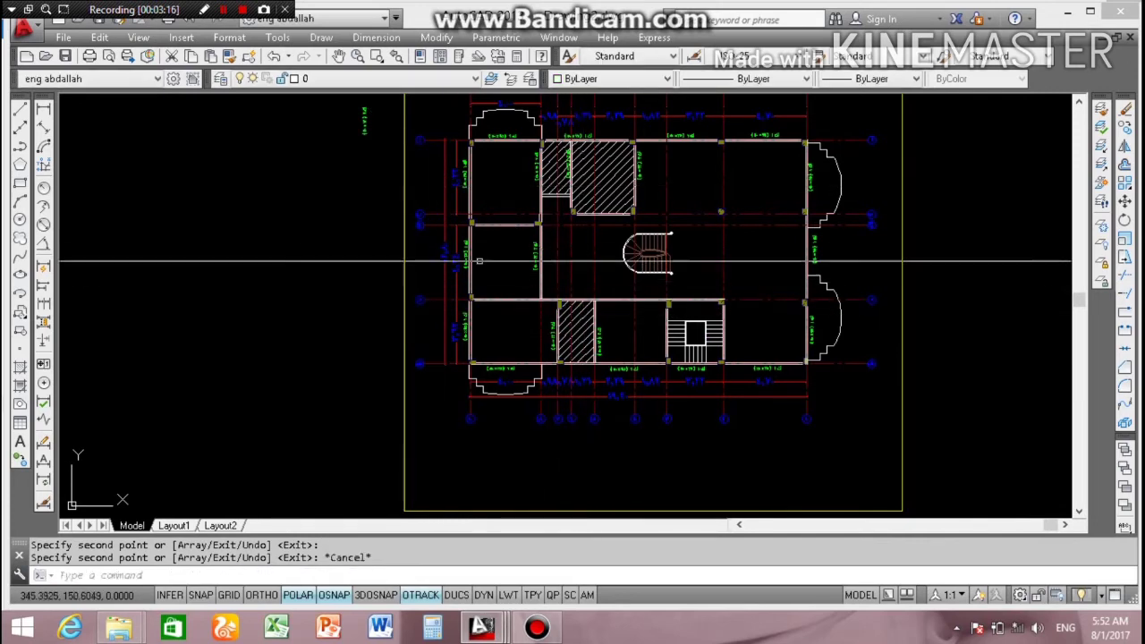
scroll(420, 242, down, 2)
Step: Rotate the loose ك٢ (٥٠×١٢) label 90° so it lies horizontal
scroll(398, 155, up, 6)
click(396, 230)
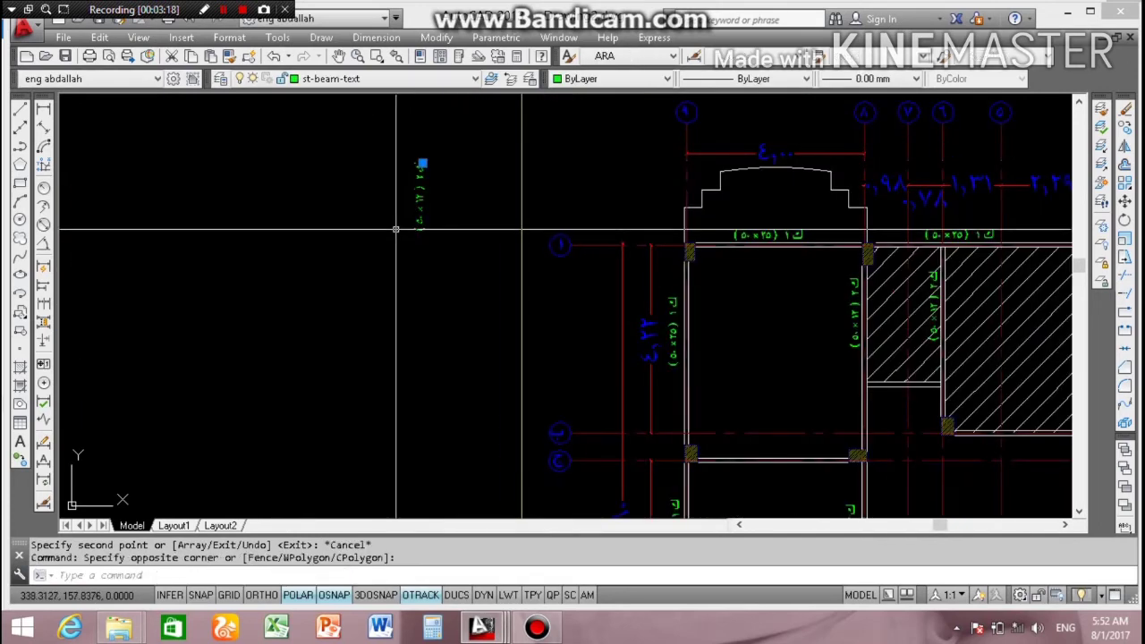
text(Ro)
key(Return)
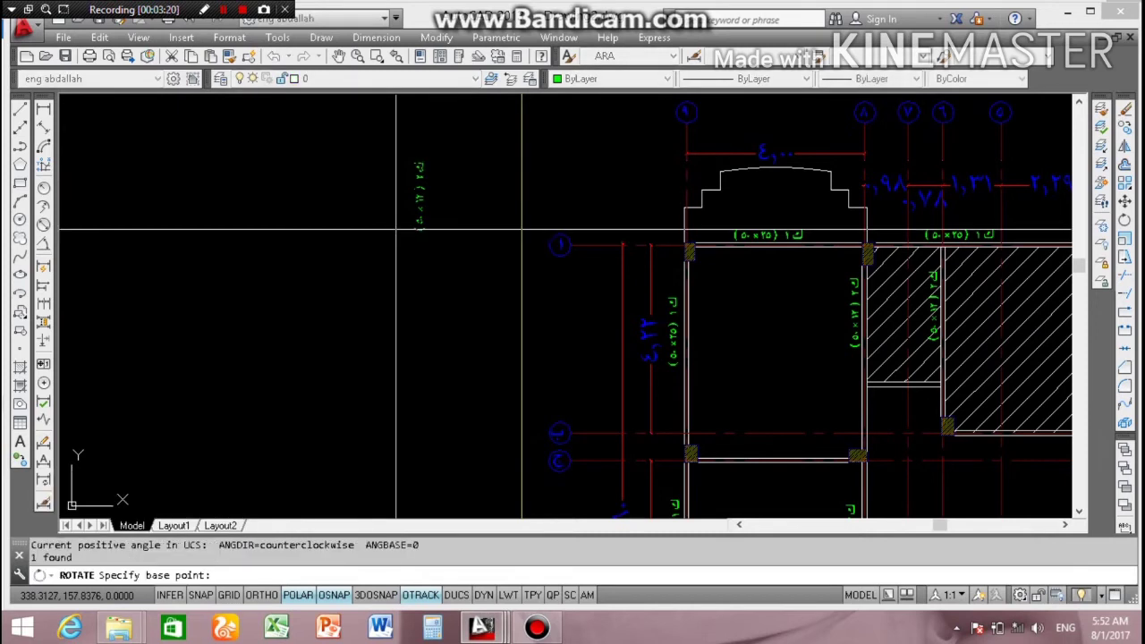
click(419, 164)
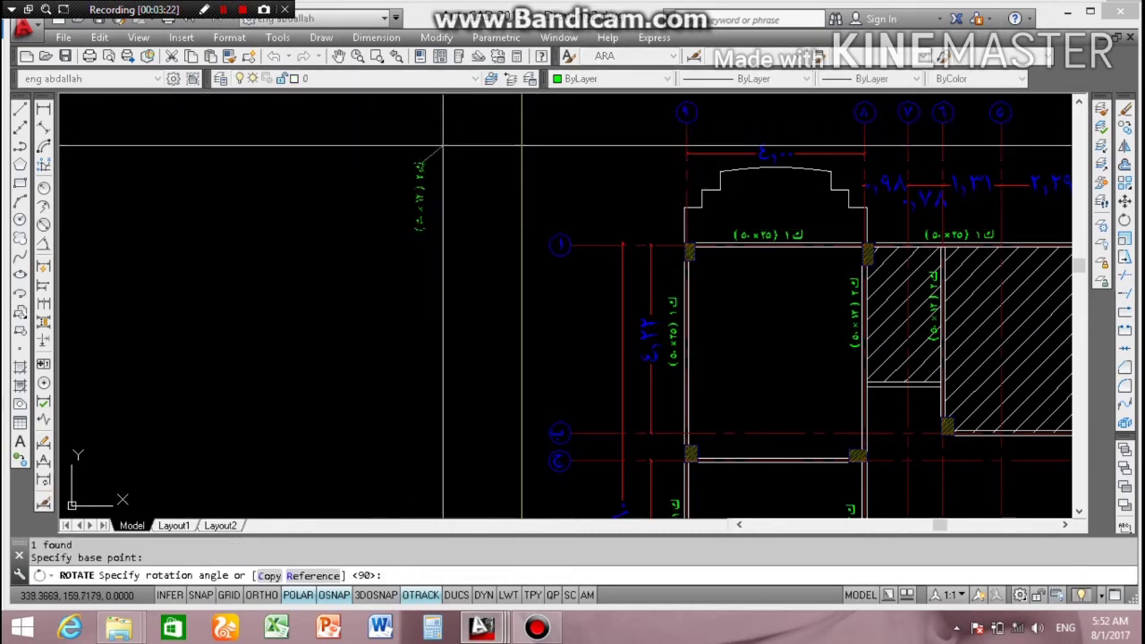
key(Escape)
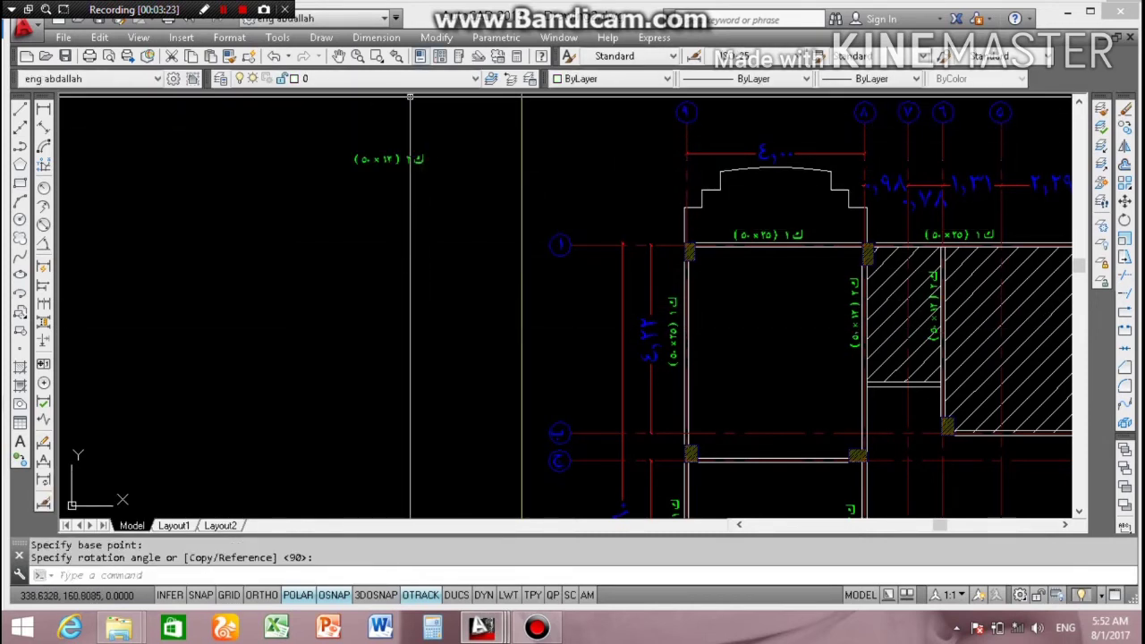
Step: Copy the horizontal label onto two horizontal beams near the staircase
click(422, 122)
click(360, 175)
text(c)
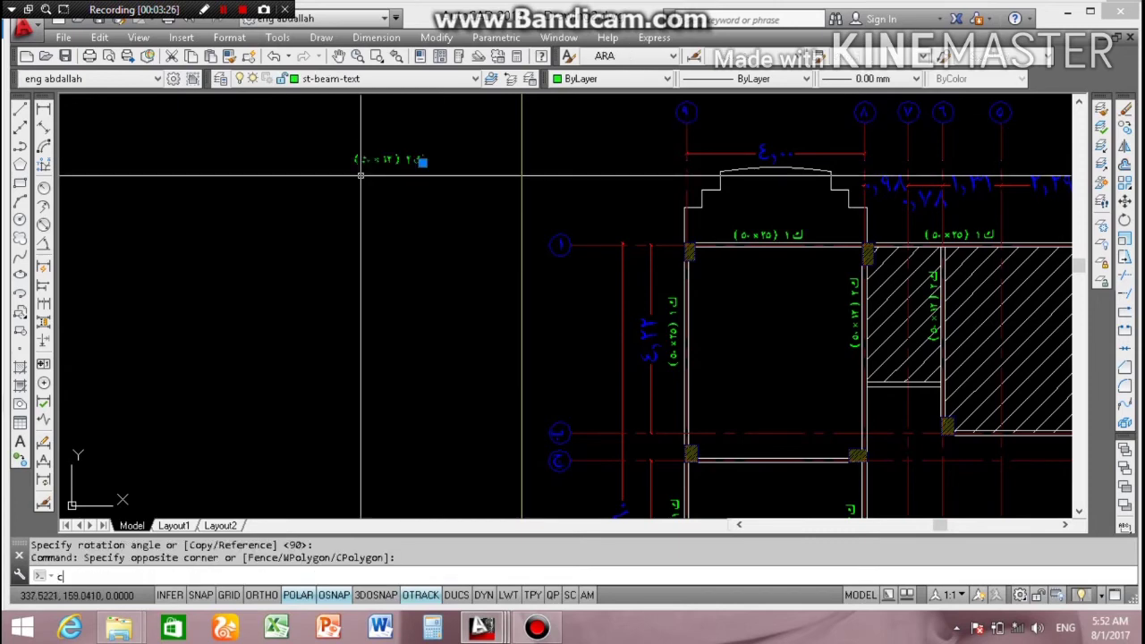
text(o)
key(Return)
scroll(385, 149, up, 3)
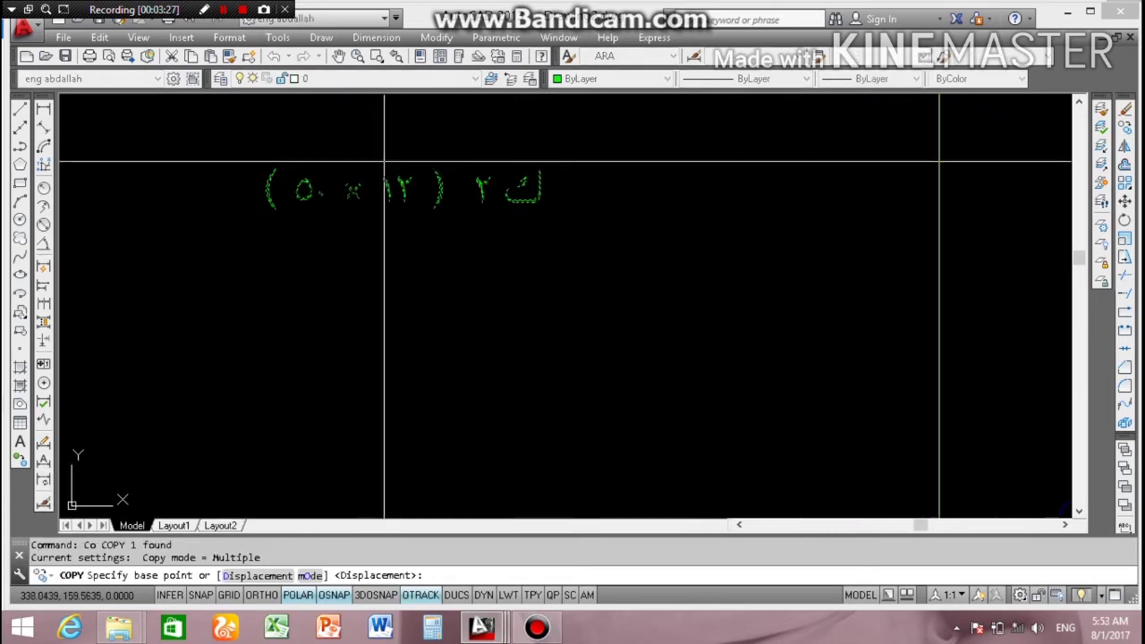
click(491, 185)
scroll(491, 185, down, 3)
scroll(642, 361, up, 4)
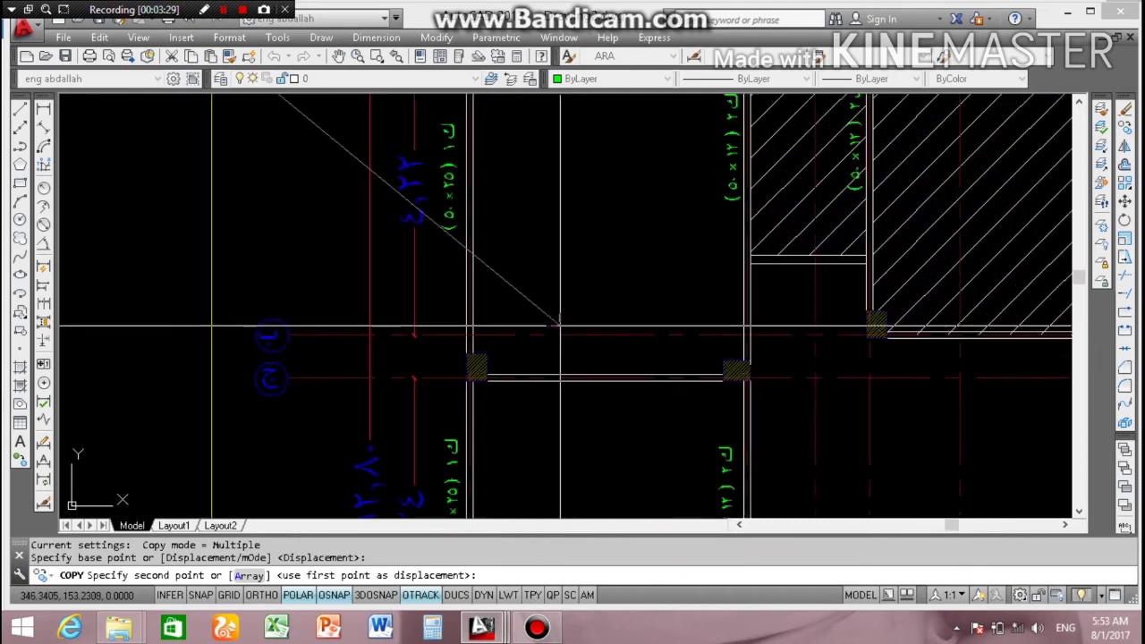
click(642, 361)
scroll(641, 361, down, 3)
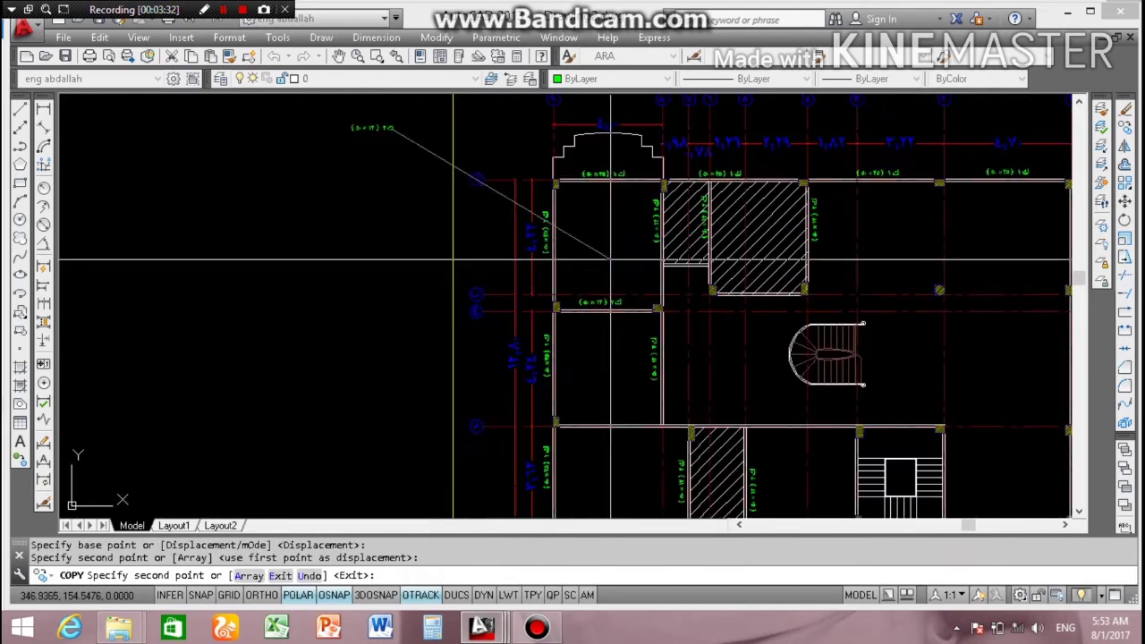
scroll(631, 432, up, 3)
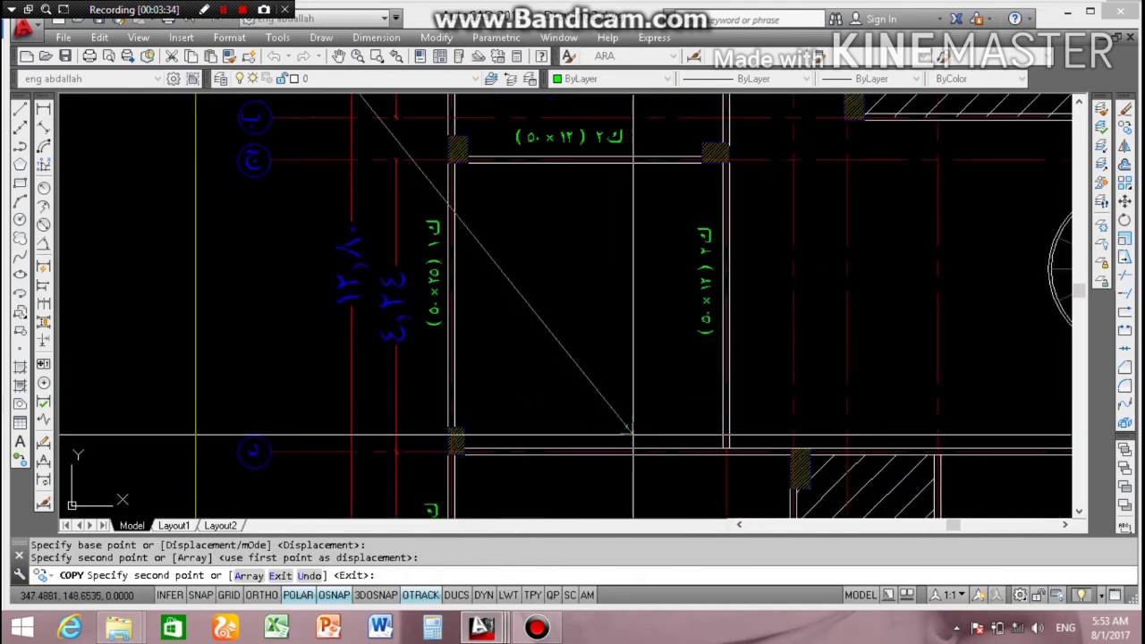
click(630, 432)
scroll(773, 376, down, 4)
scroll(774, 374, up, 5)
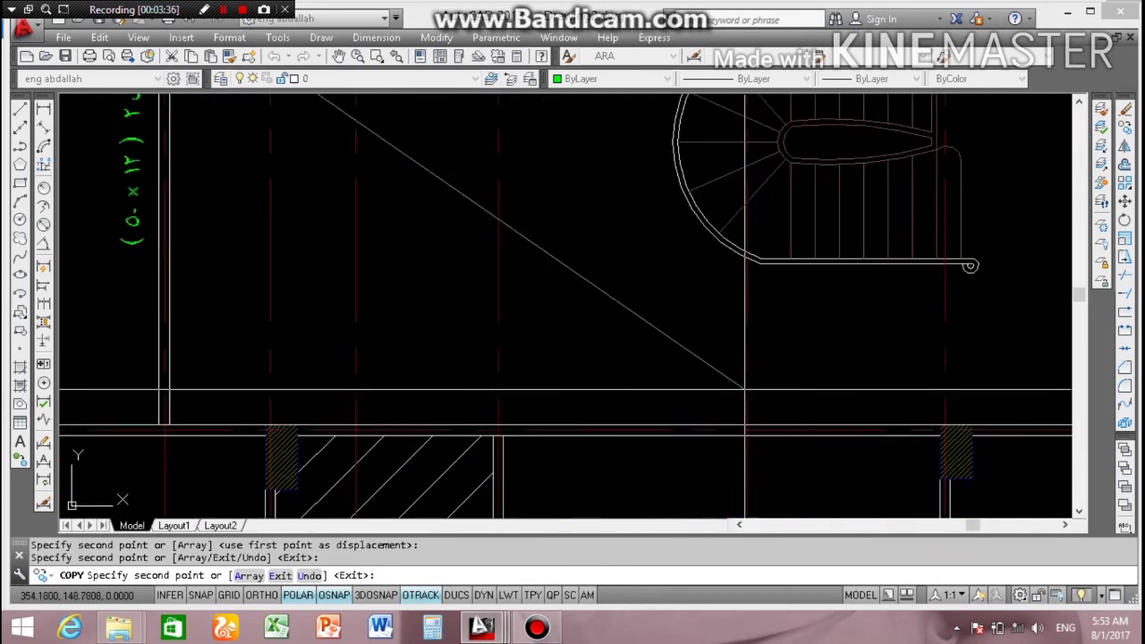
scroll(465, 340, down, 3)
scroll(465, 340, down, 3)
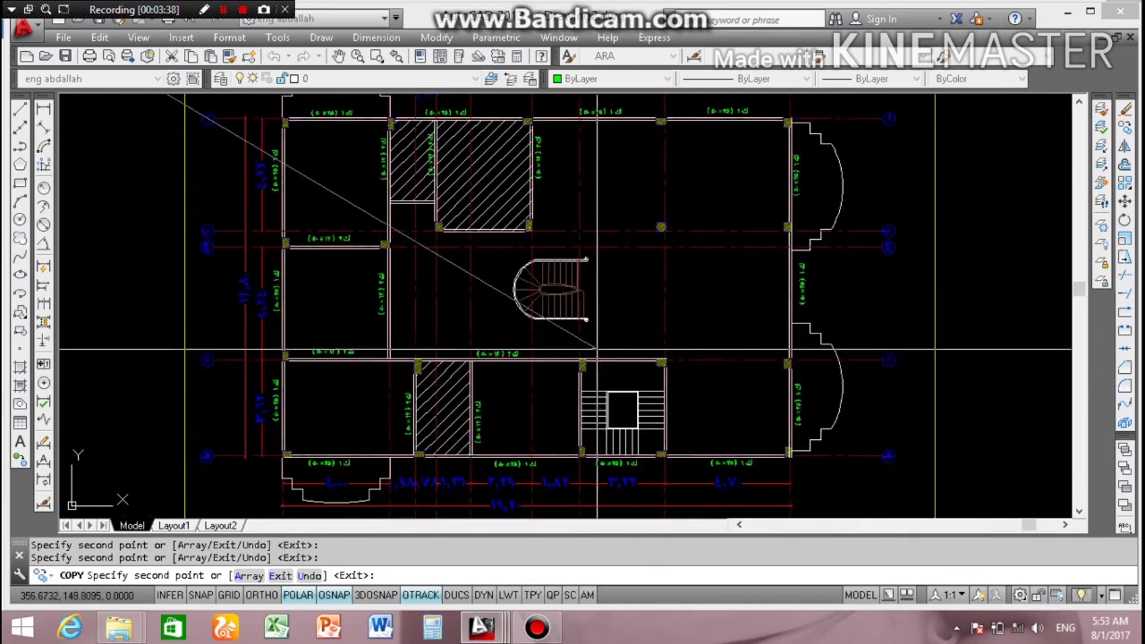
scroll(619, 342, up, 5)
scroll(619, 348, down, 3)
scroll(644, 352, up, 3)
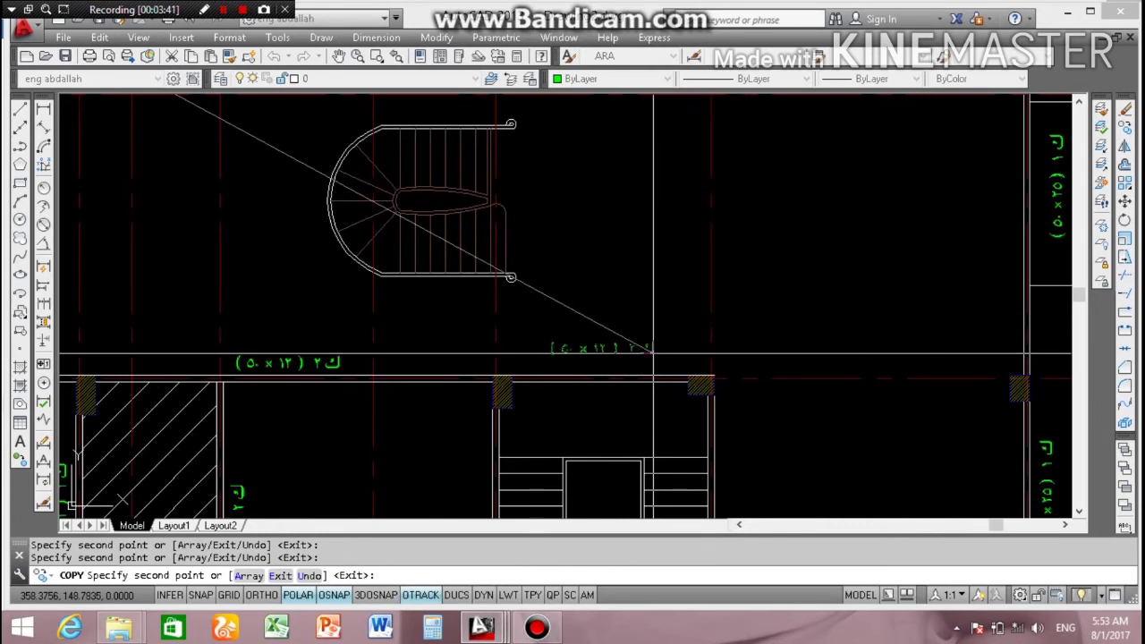
Step: End the COPY command, keeping the label copies already placed on the beams
key(Escape)
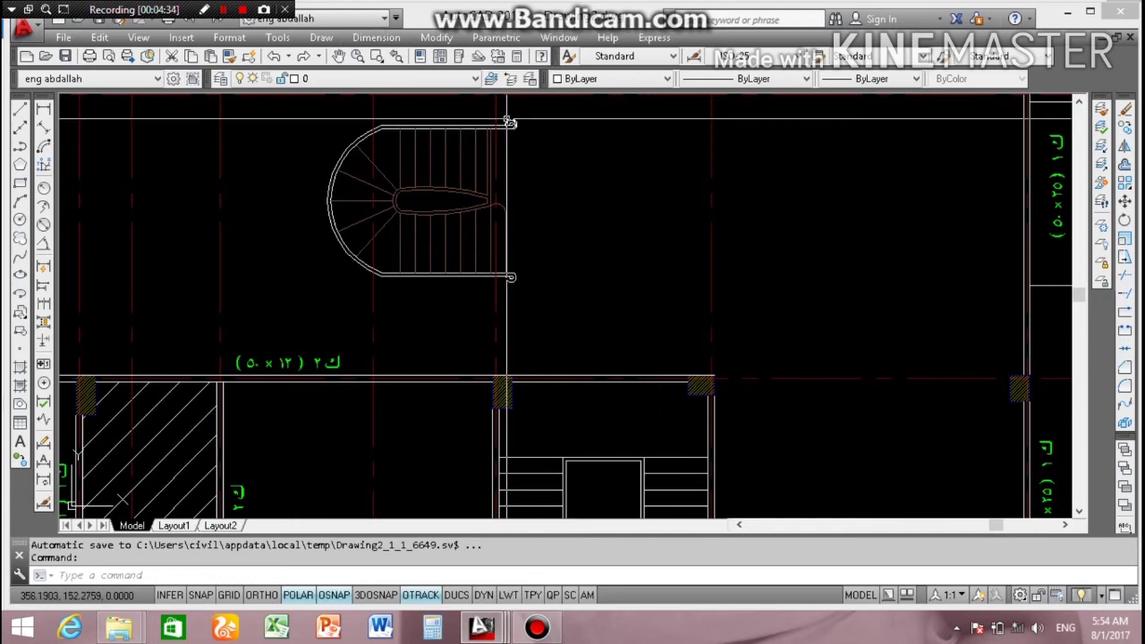
scroll(508, 122, down, 5)
scroll(447, 251, up, 4)
Step: Copy the ك١ (٥٠×٢٥) beam label onto a beam beside the stairs
scroll(448, 242, up, 2)
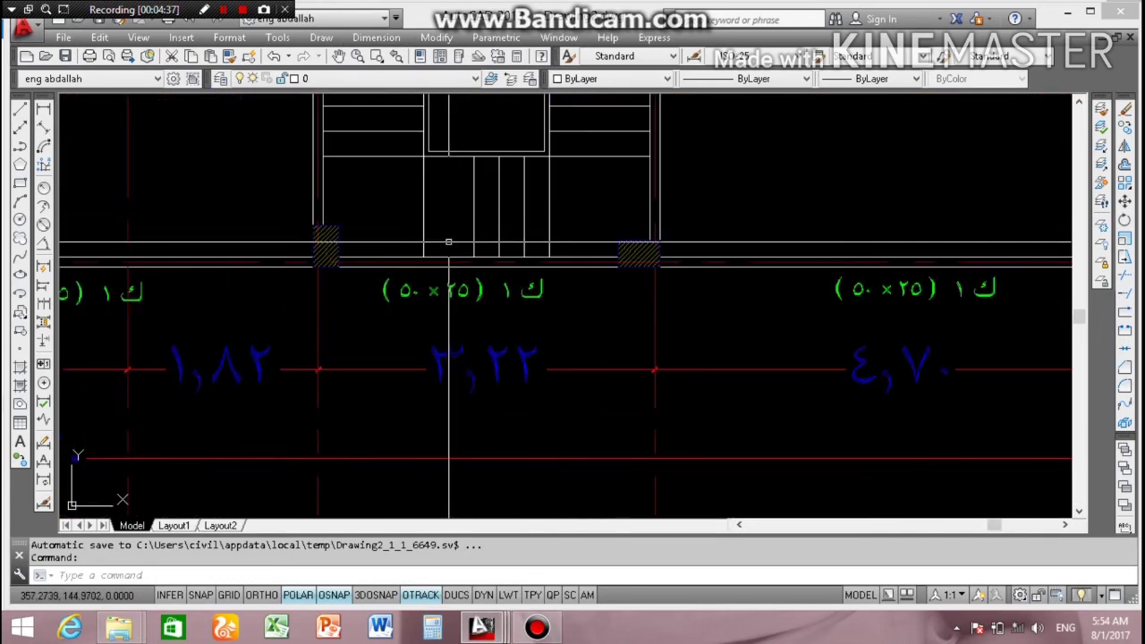
click(413, 305)
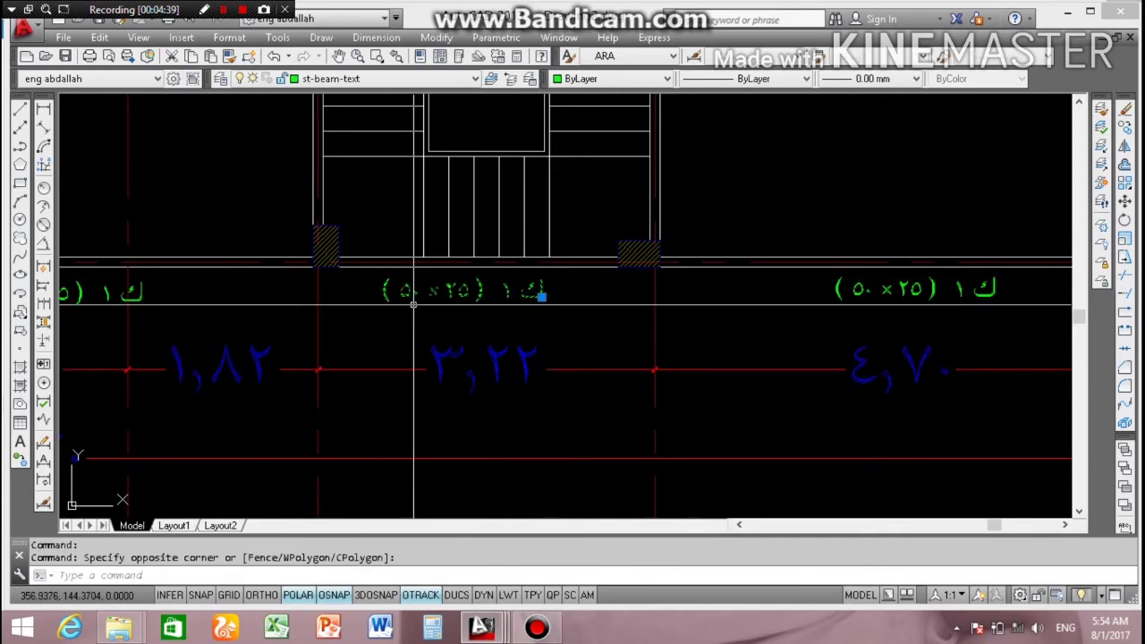
text(co)
key(Return)
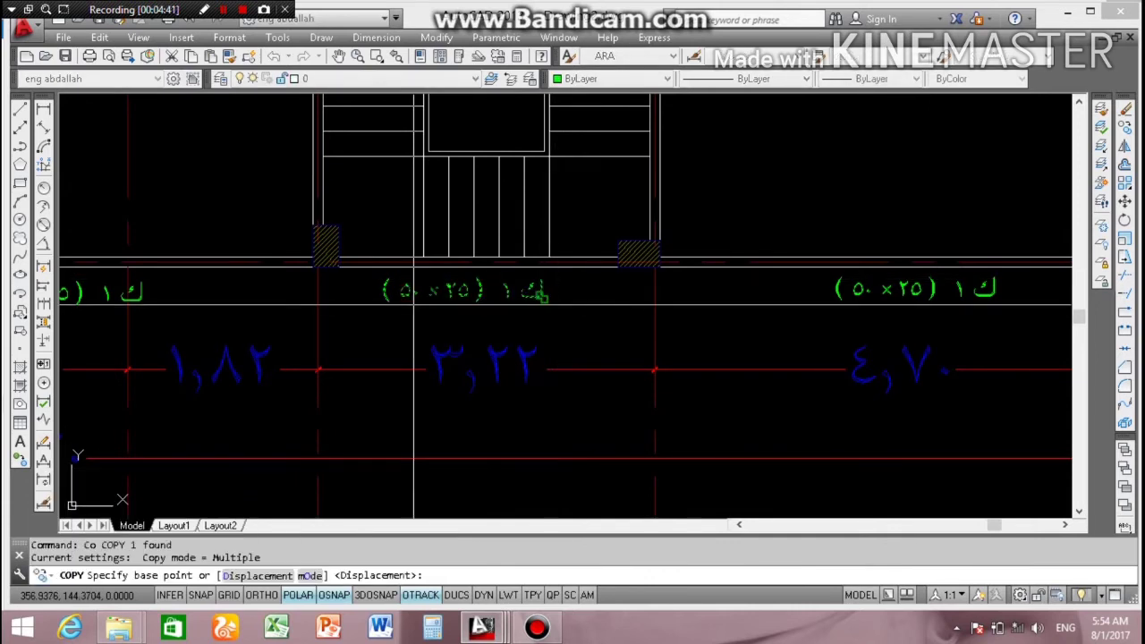
click(542, 295)
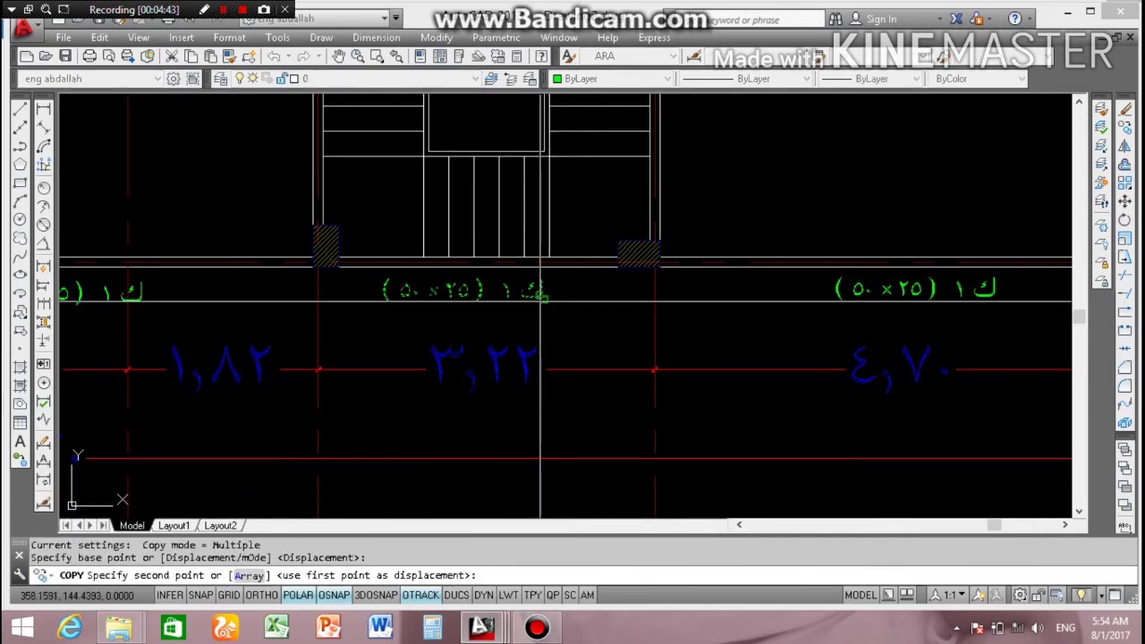
scroll(542, 295, down, 3)
scroll(547, 222, up, 3)
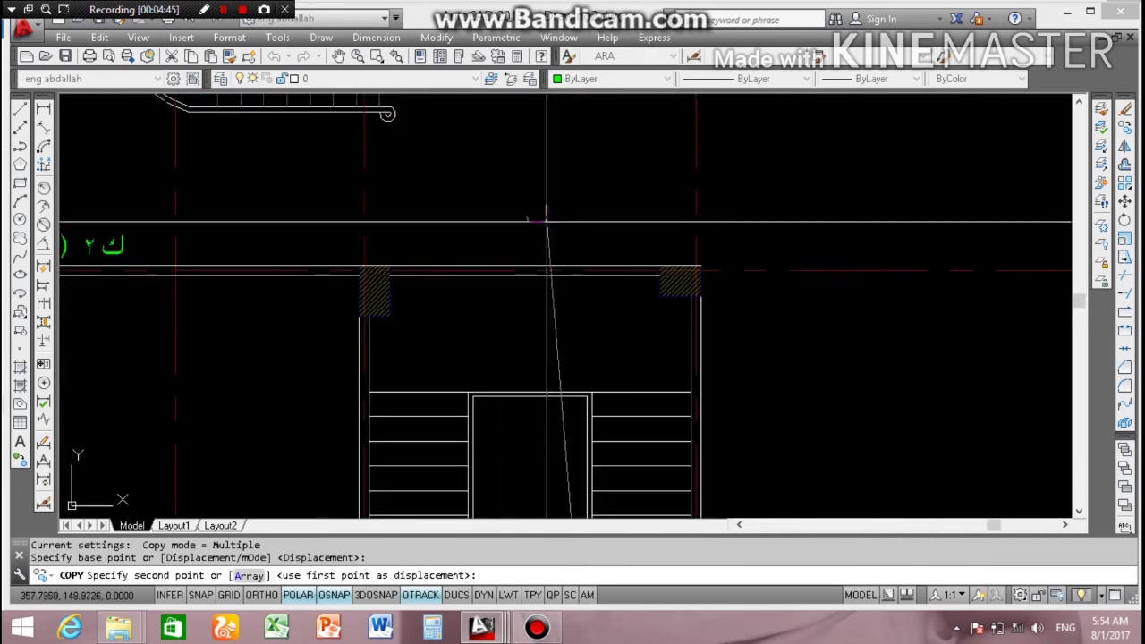
click(583, 253)
scroll(582, 253, down, 5)
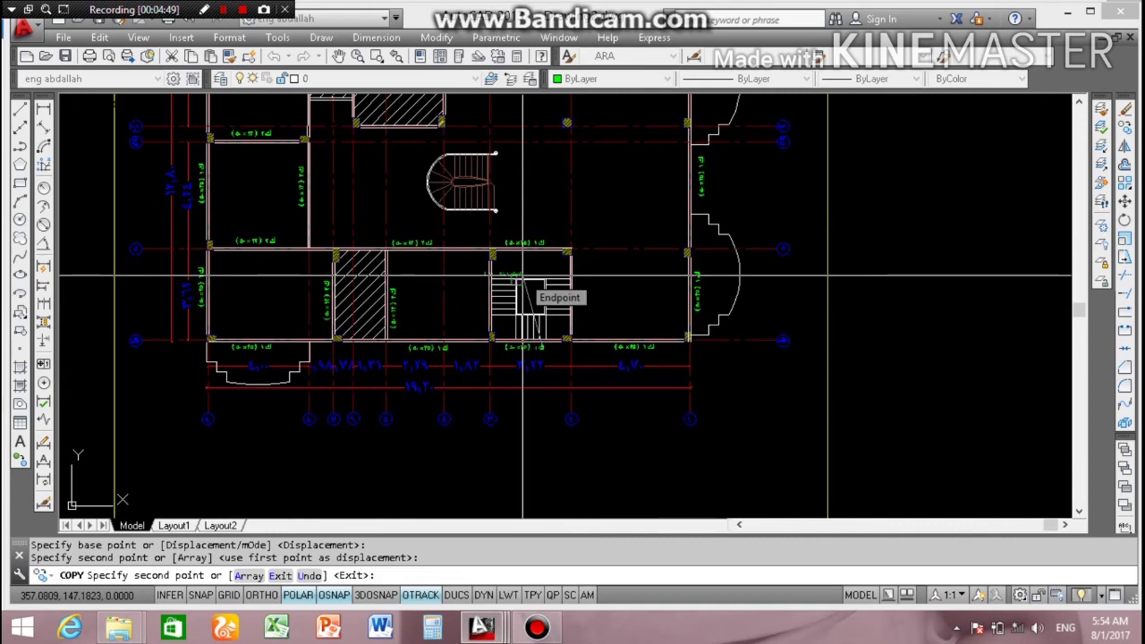
key(Escape)
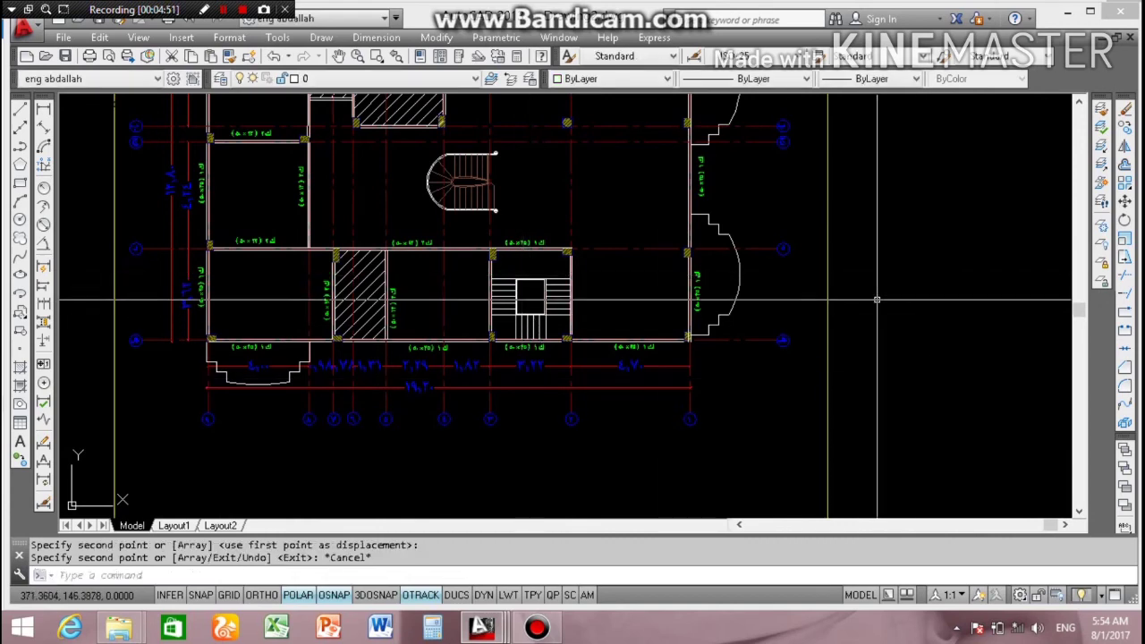
scroll(766, 281, up, 5)
Step: Copy the vertical beam-size label onto the stair bay's right and left beams
click(766, 284)
click(494, 315)
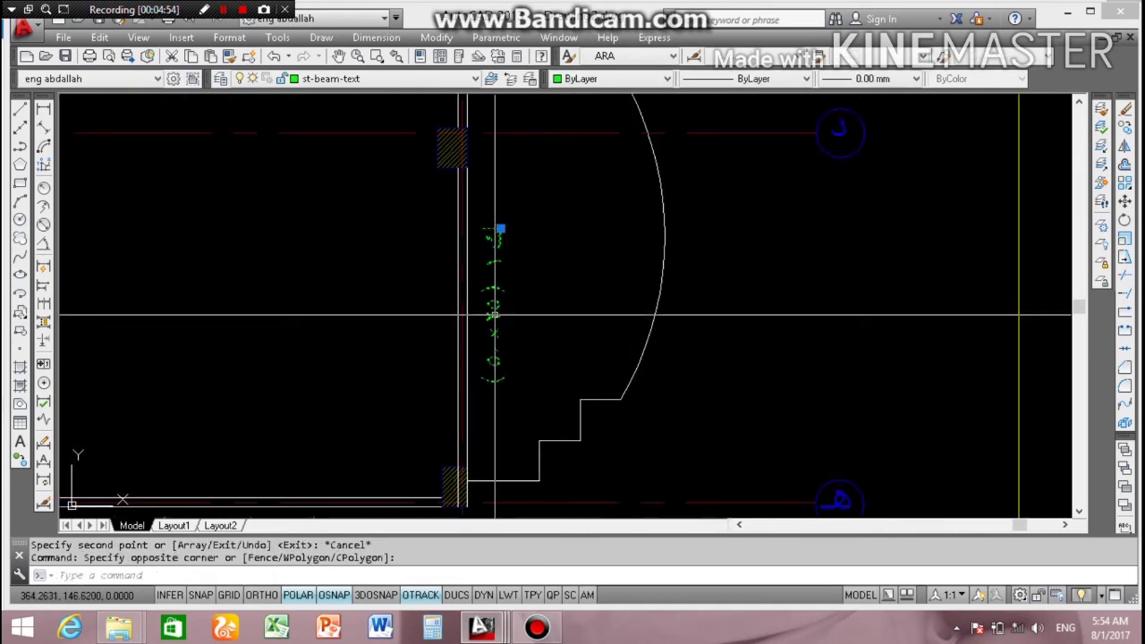
text(co)
key(Return)
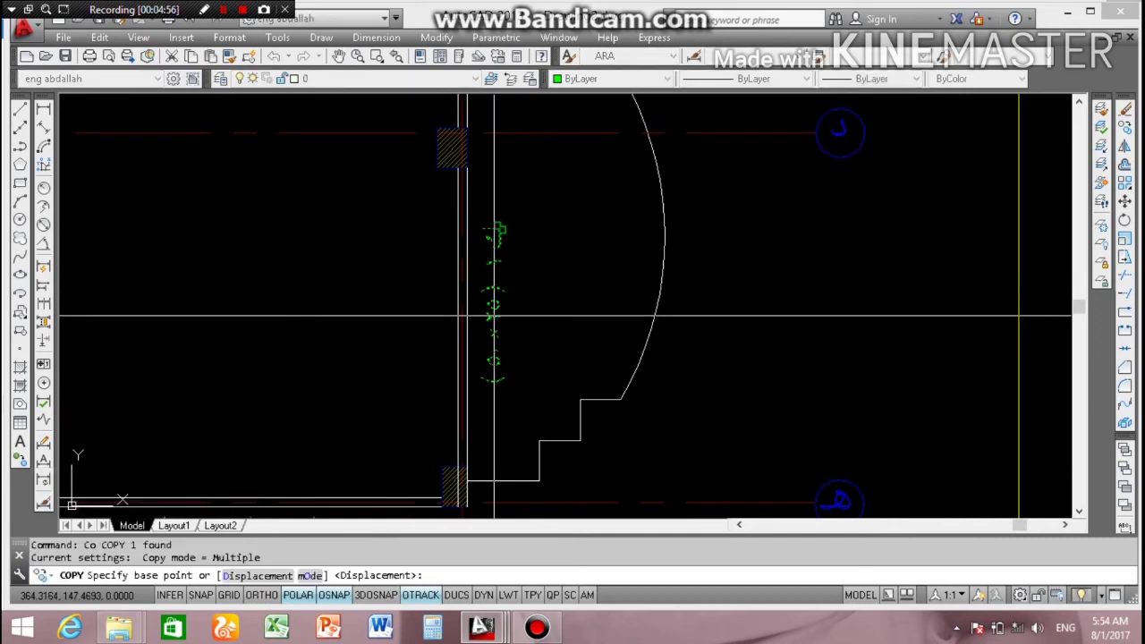
click(498, 229)
scroll(424, 265, down, 4)
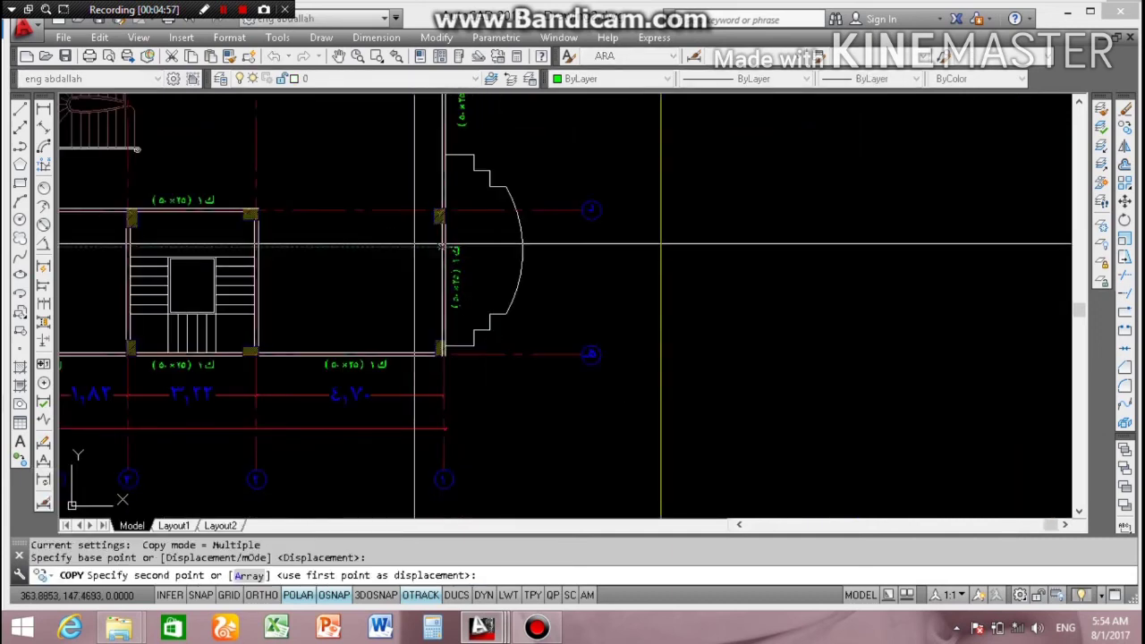
click(266, 251)
click(125, 251)
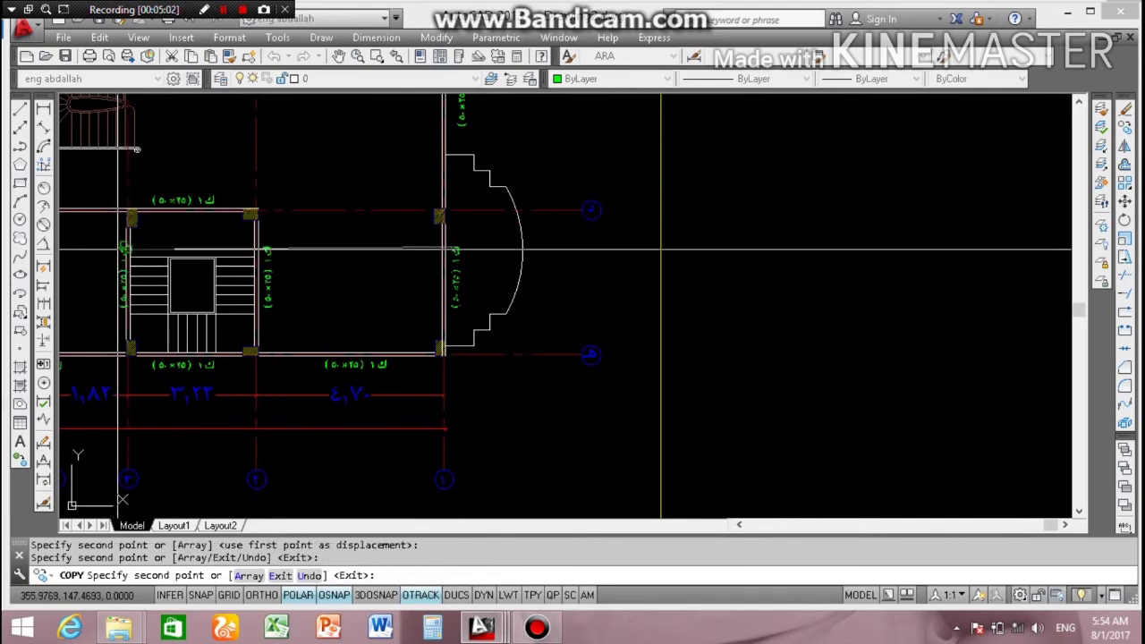
scroll(112, 257, up, 5)
scroll(268, 340, down, 2)
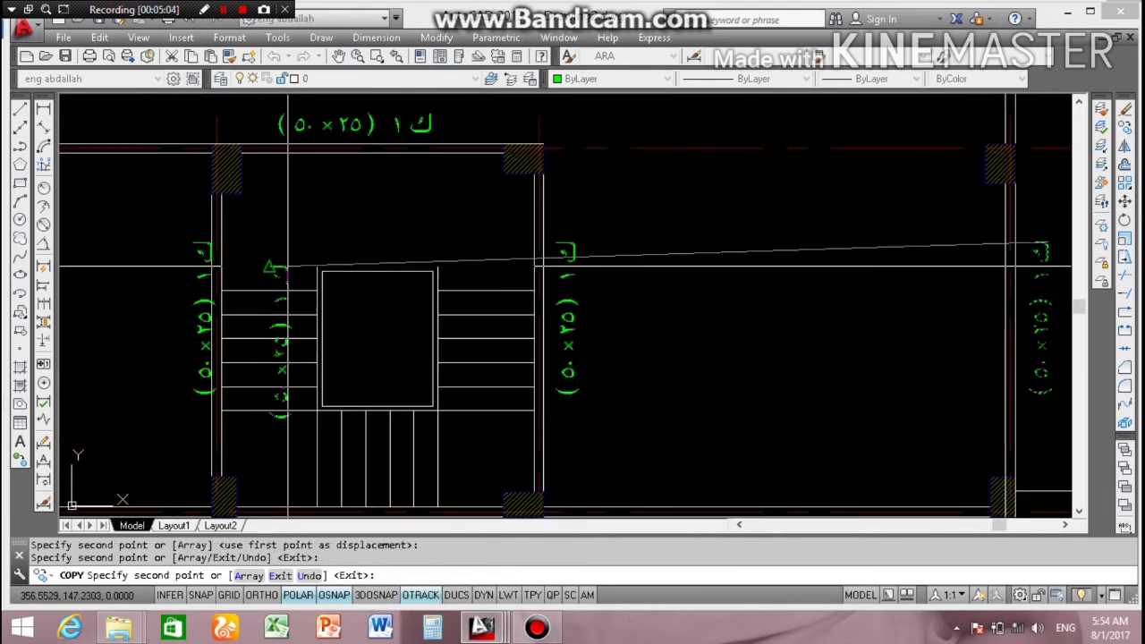
key(Escape)
scroll(161, 286, down, 3)
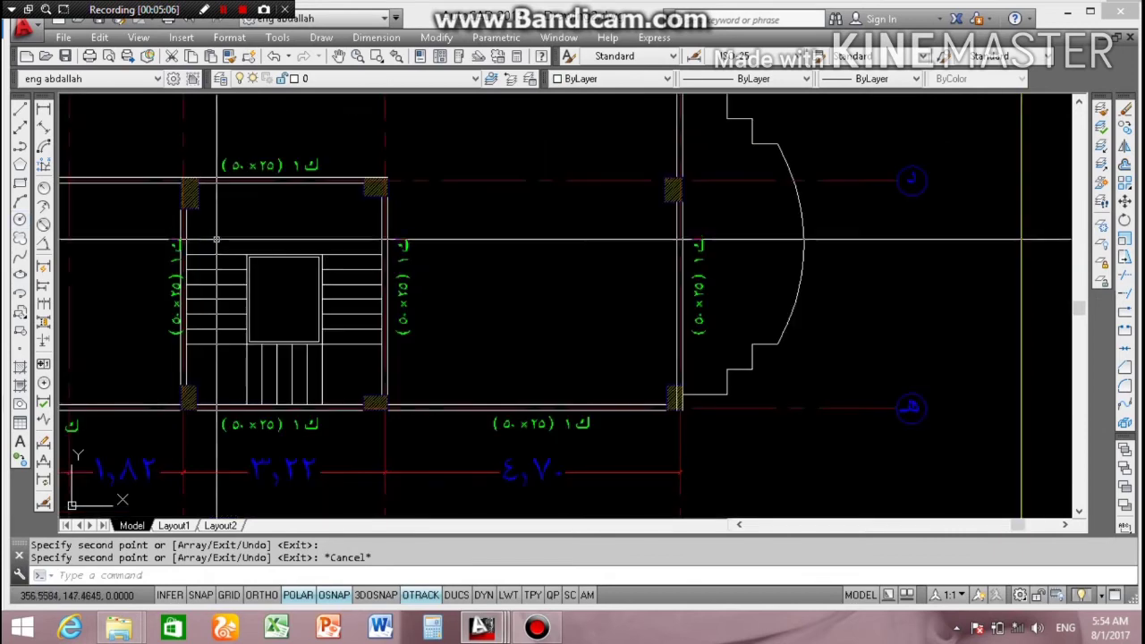
scroll(161, 255, up, 6)
scroll(161, 255, down, 2)
Step: Move the label on the stair's left beam into alignment beside the beam
drag(259, 179, 192, 212)
scroll(191, 212, down, 2)
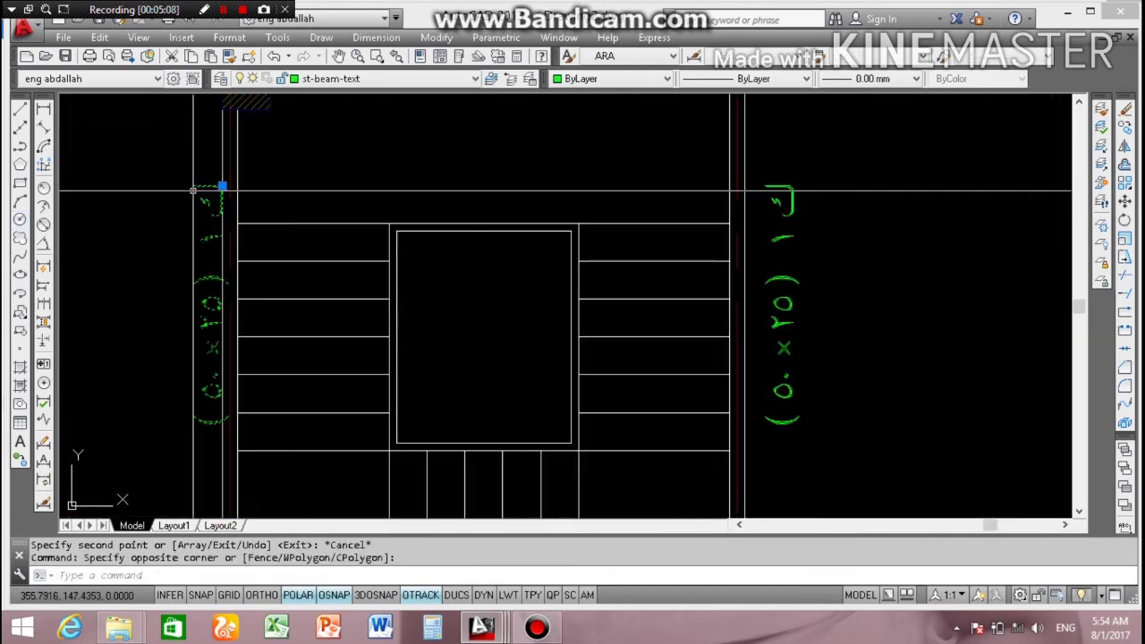
text(m)
key(Return)
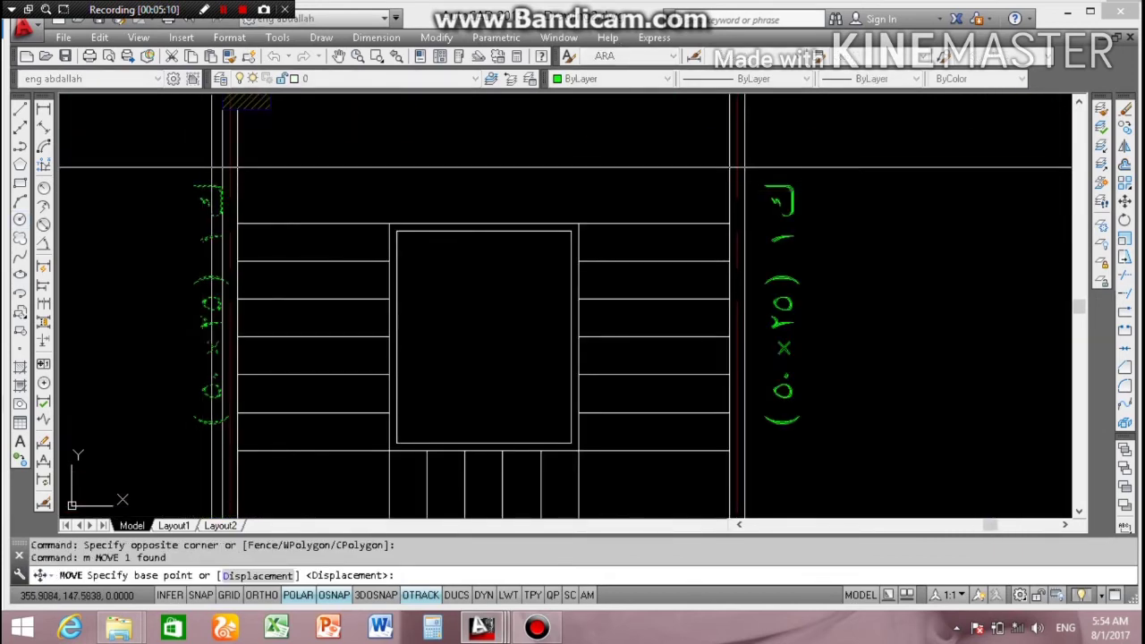
scroll(222, 190, up, 2)
click(221, 190)
scroll(222, 189, down, 4)
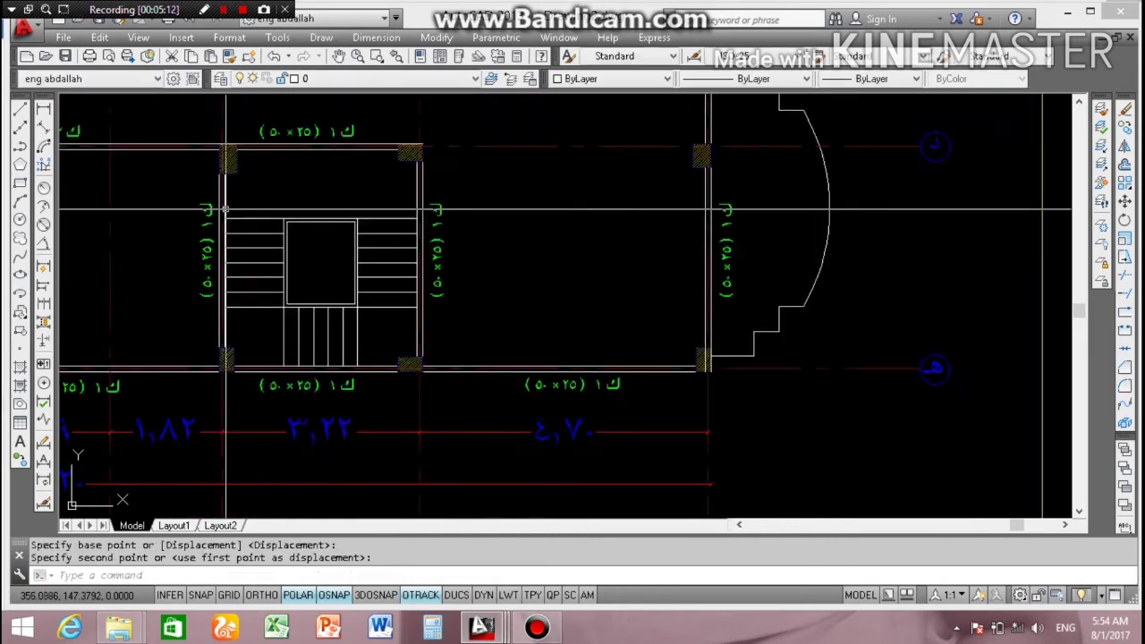
click(224, 192)
scroll(312, 247, down, 2)
scroll(312, 158, down, 1)
scroll(312, 165, up, 2)
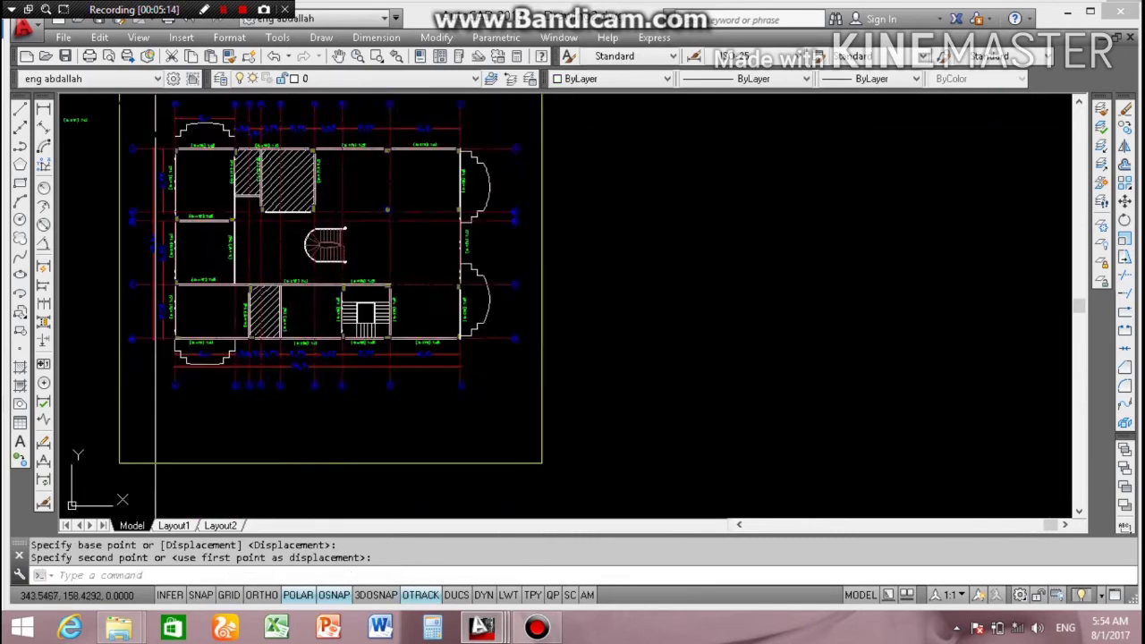
scroll(313, 175, up, 2)
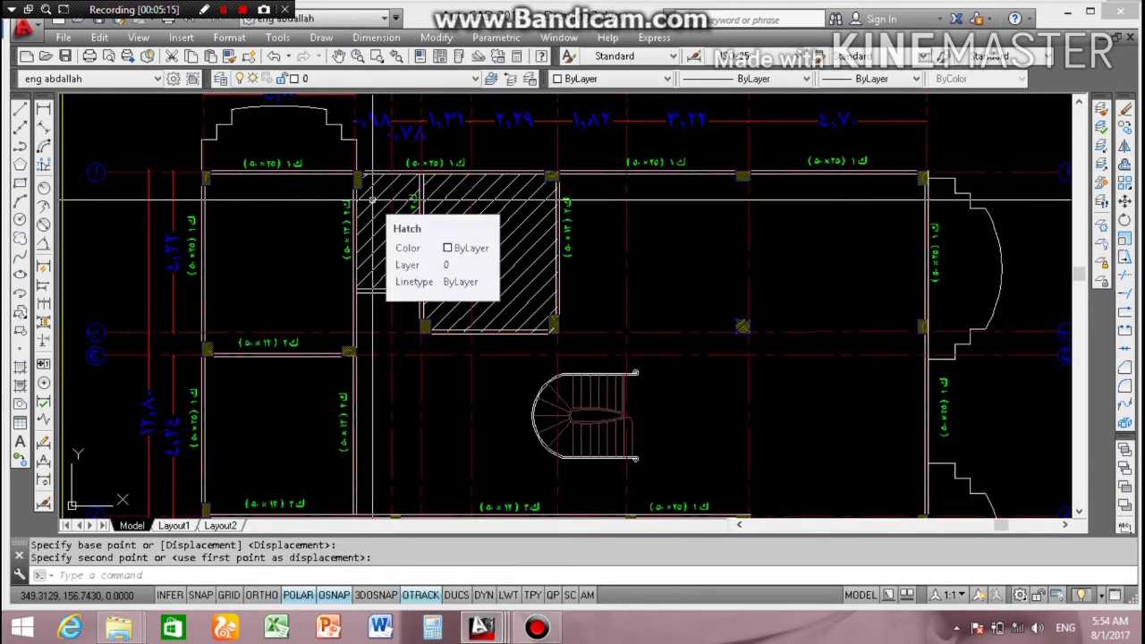
scroll(373, 198, down, 2)
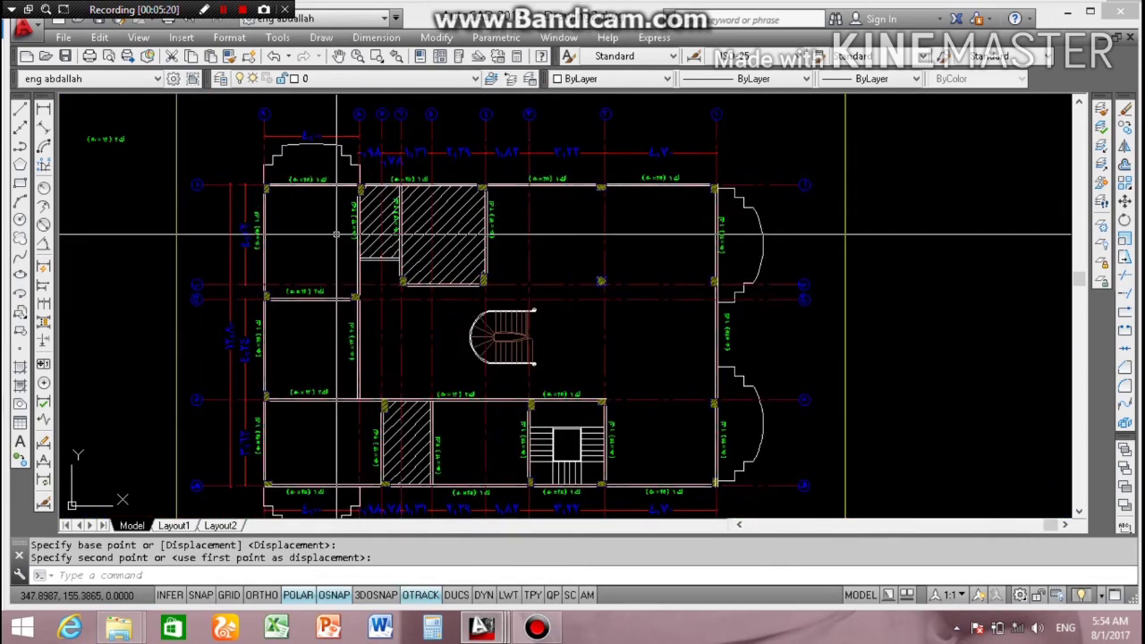
scroll(307, 238, down, 2)
scroll(307, 239, up, 2)
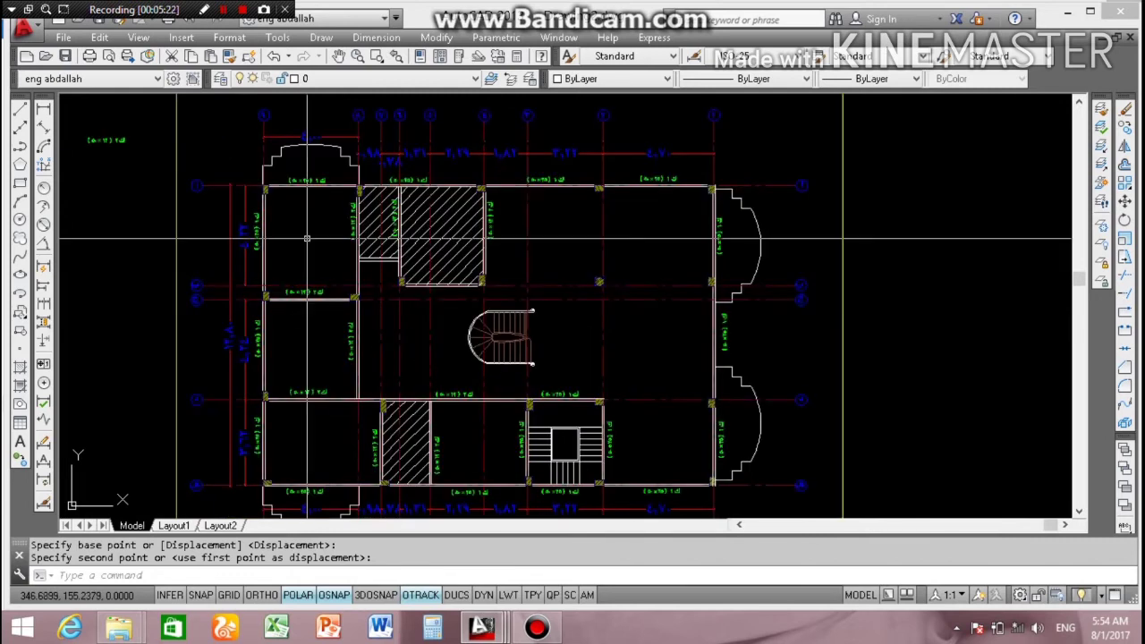
scroll(307, 237, up, 2)
scroll(295, 240, down, 2)
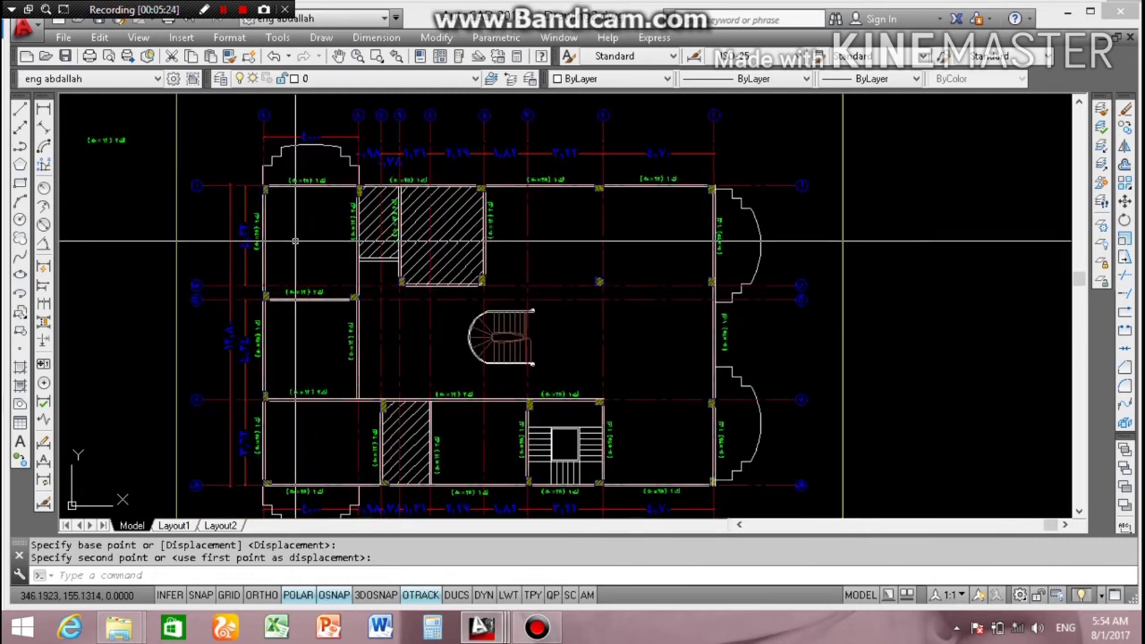
scroll(295, 241, up, 2)
scroll(295, 243, down, 2)
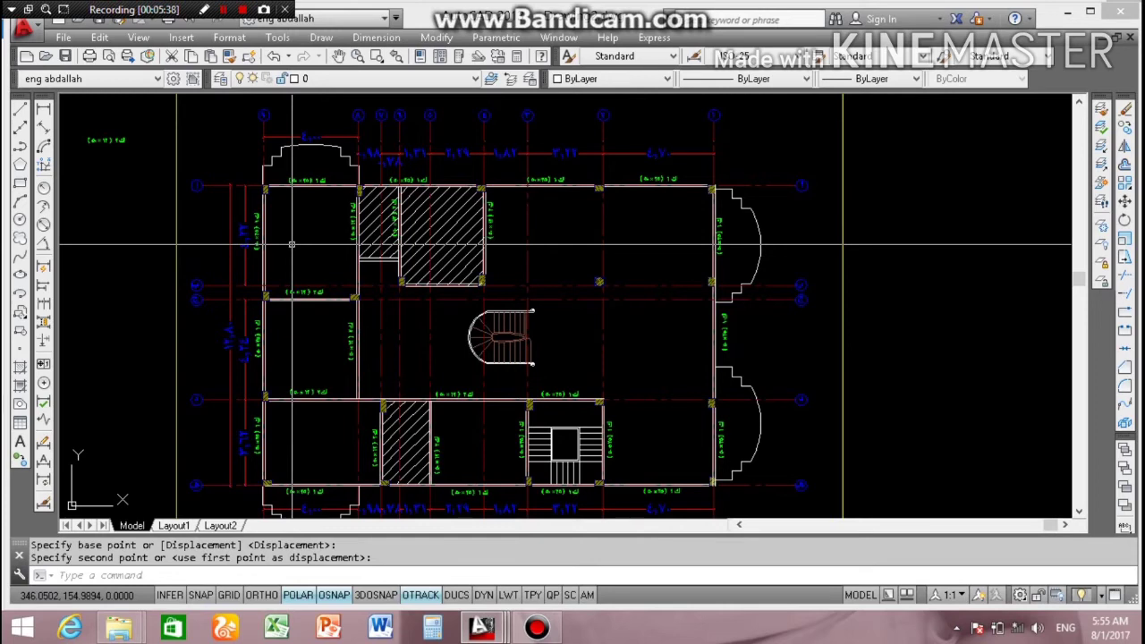
scroll(292, 243, up, 2)
scroll(292, 243, up, 2)
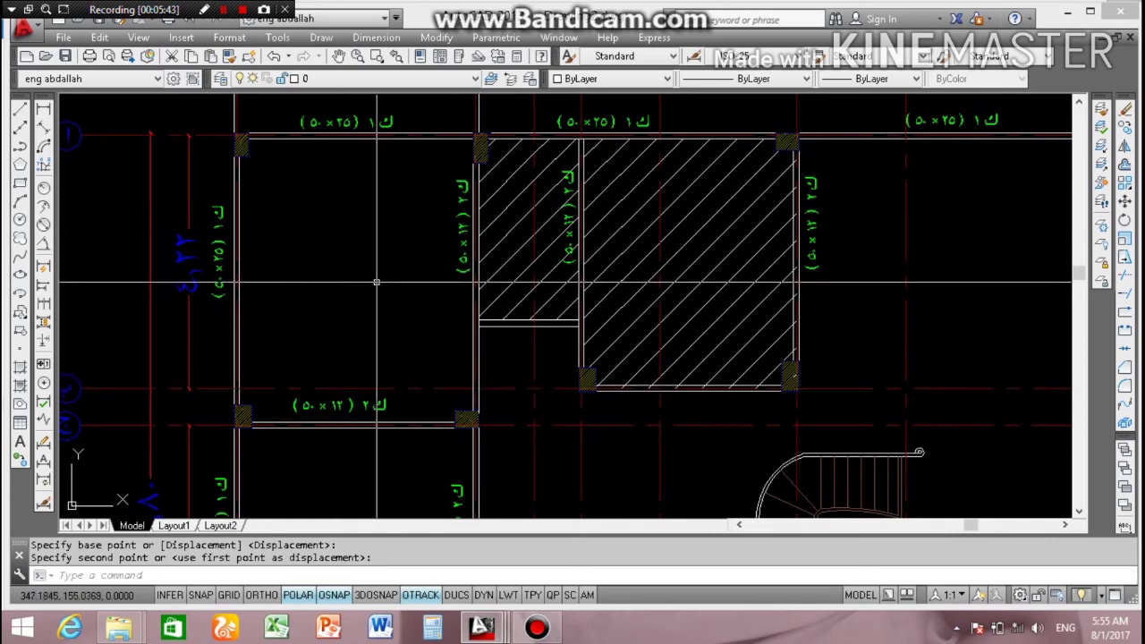
scroll(377, 283, down, 2)
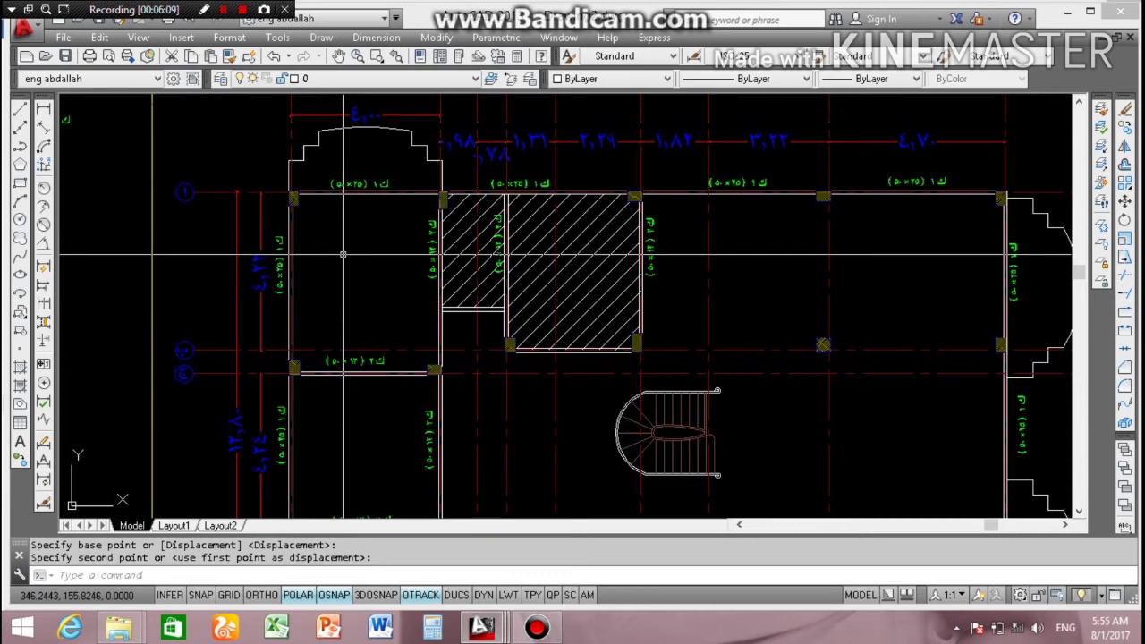
right_click(342, 255)
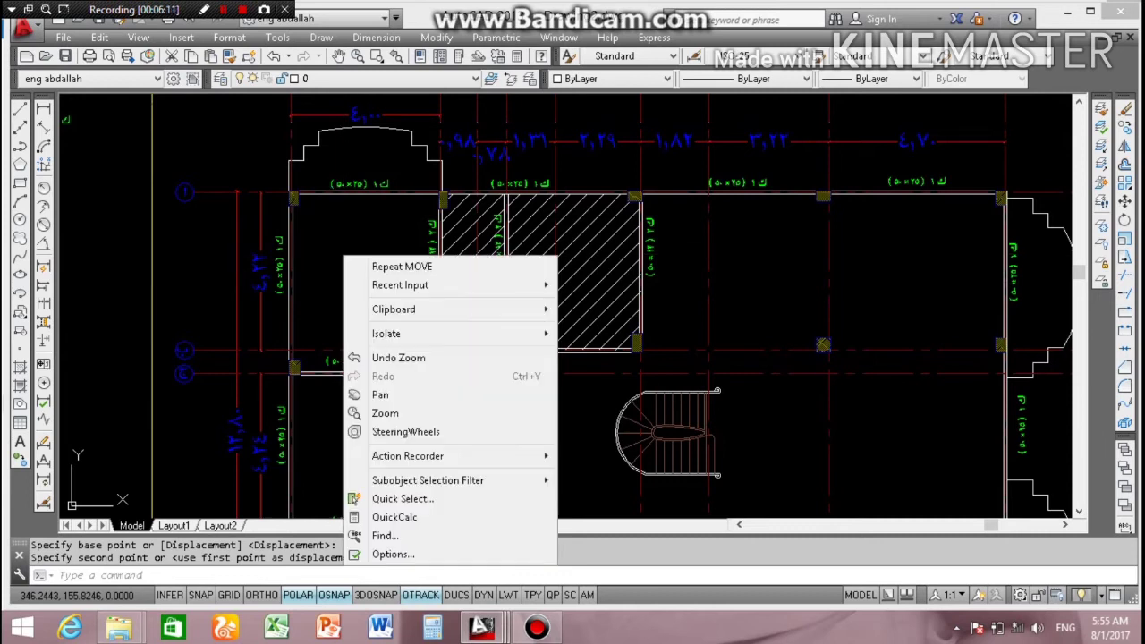
click(338, 234)
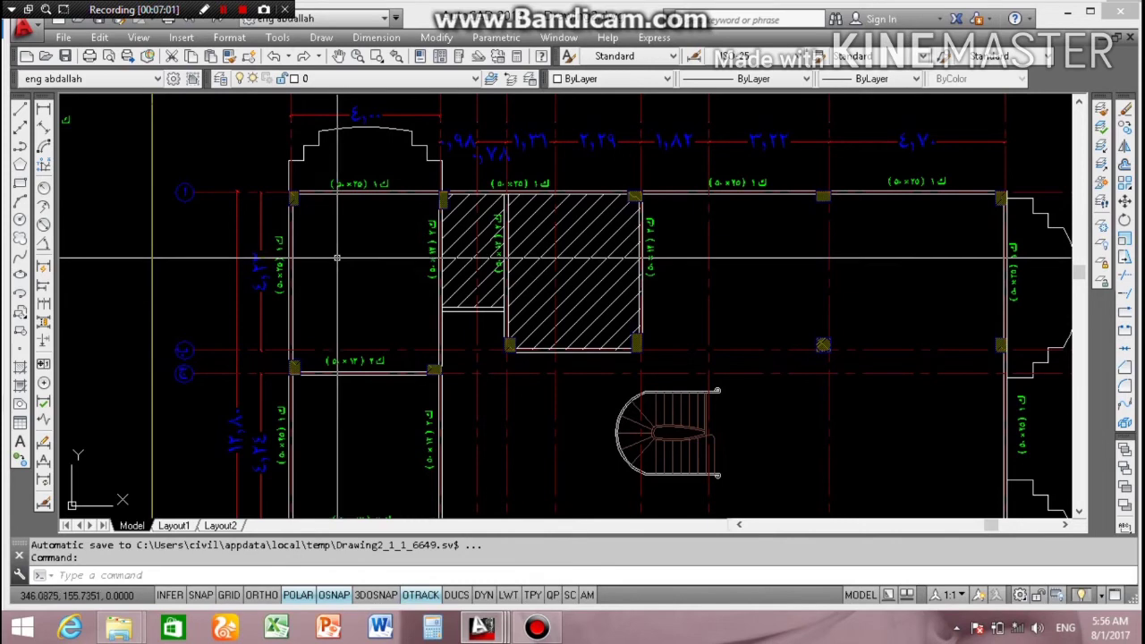
scroll(337, 259, down, 1)
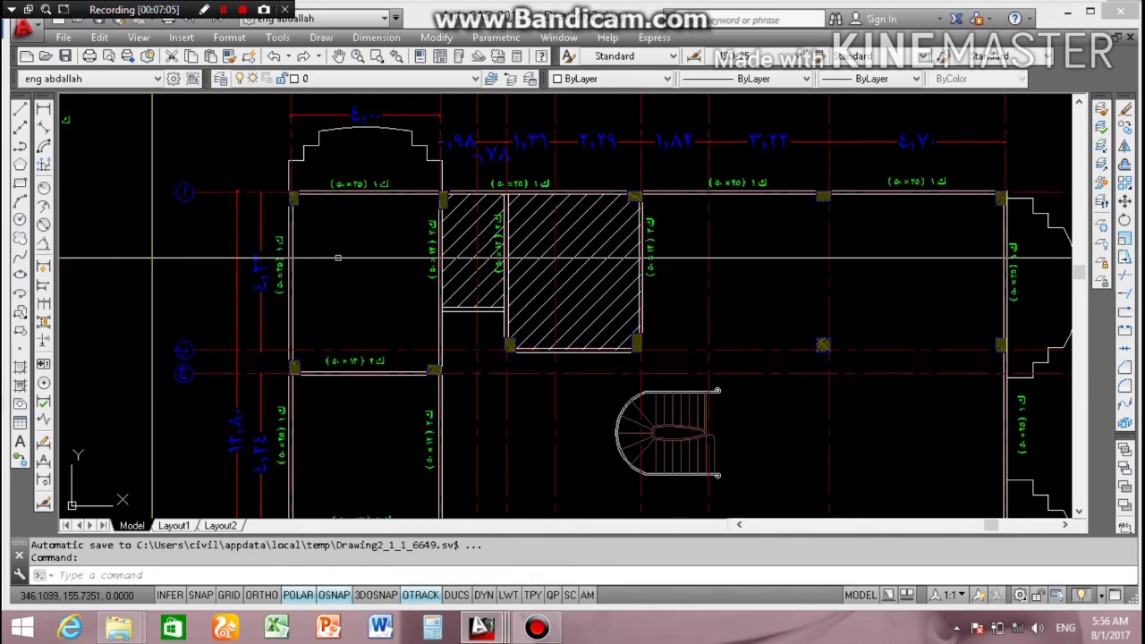
scroll(336, 258, down, 2)
scroll(430, 250, down, 3)
scroll(463, 260, up, 2)
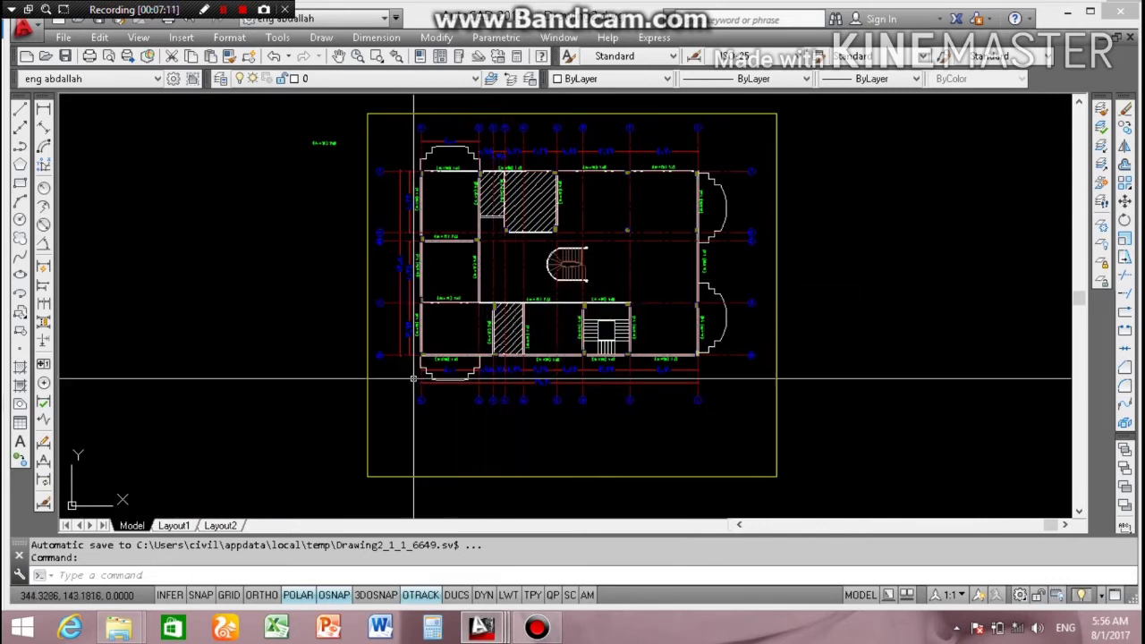
scroll(465, 344, up, 2)
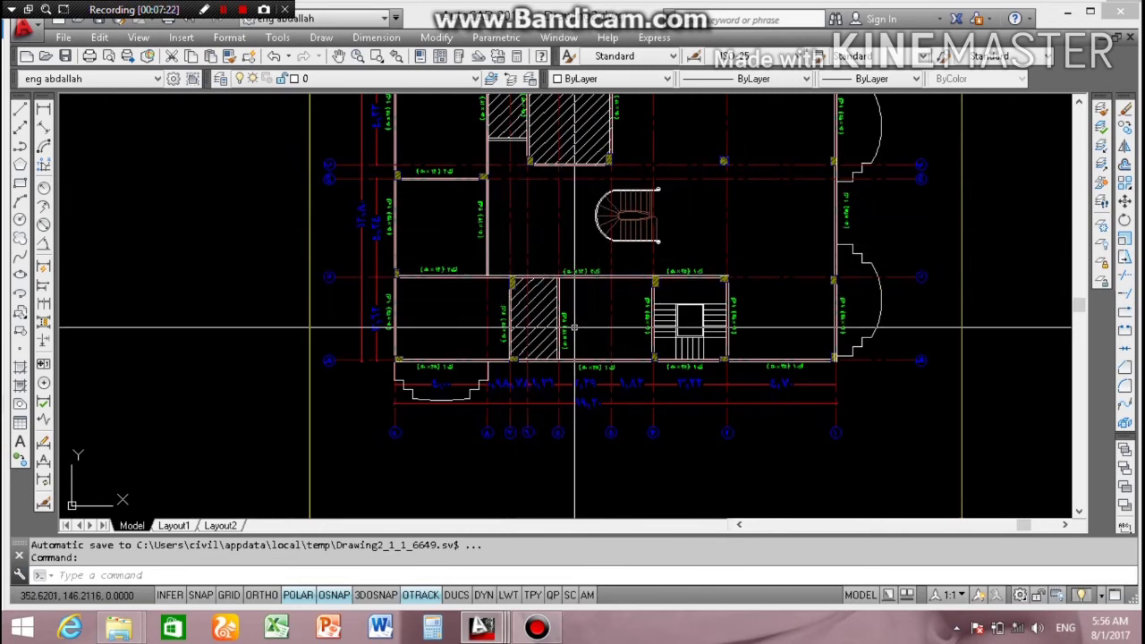
scroll(574, 328, down, 2)
scroll(574, 313, up, 2)
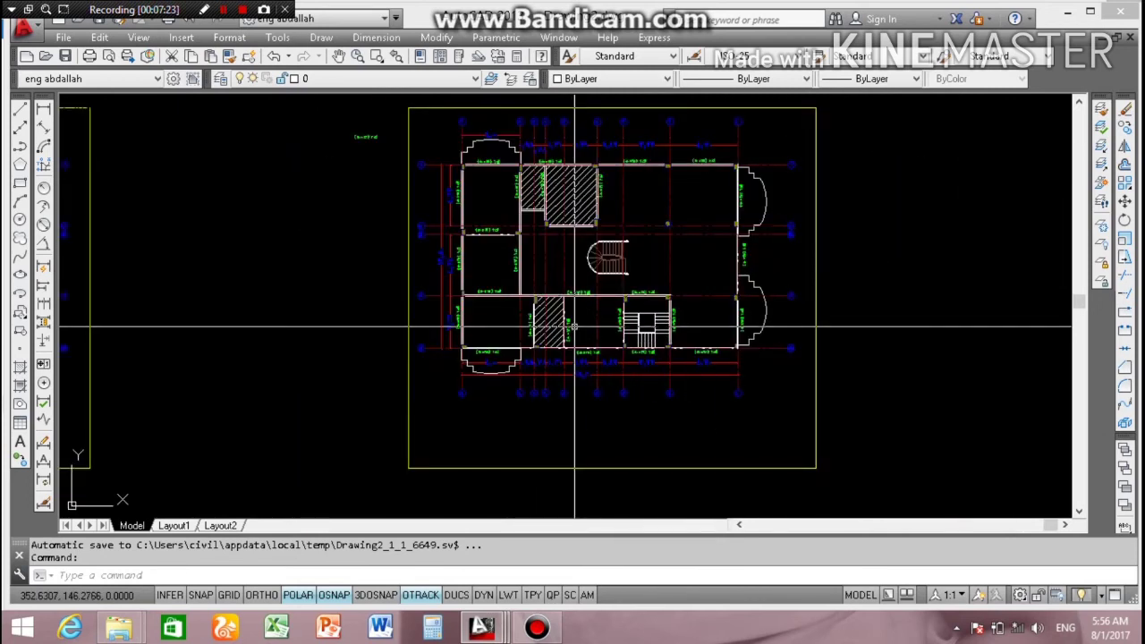
scroll(483, 187, up, 2)
scroll(481, 228, up, 2)
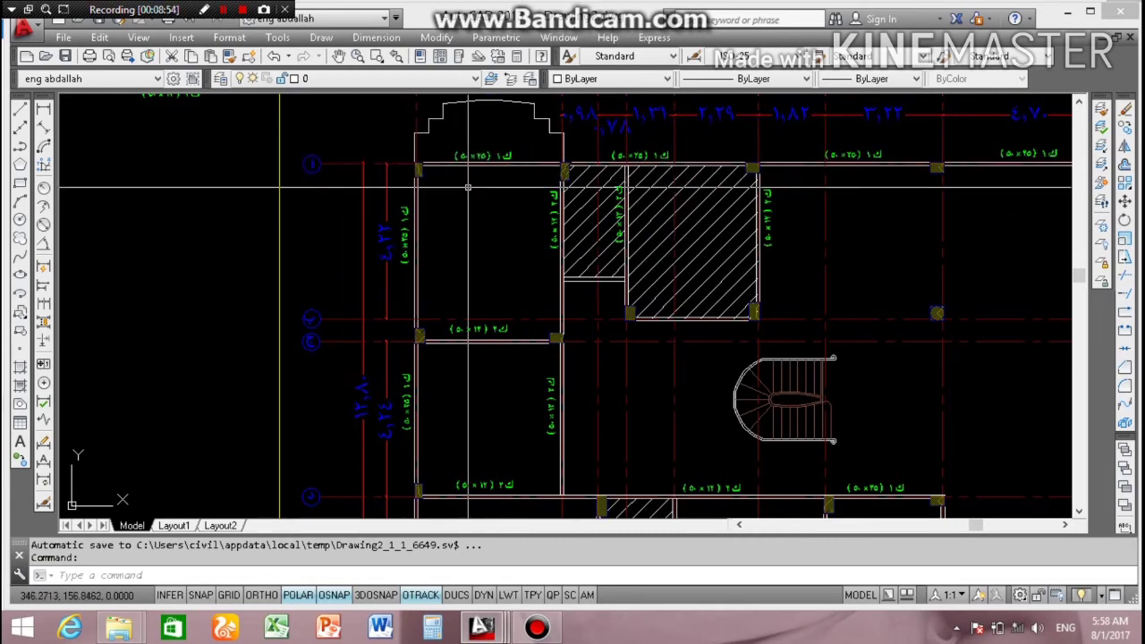
scroll(429, 223, down, 3)
scroll(412, 210, up, 2)
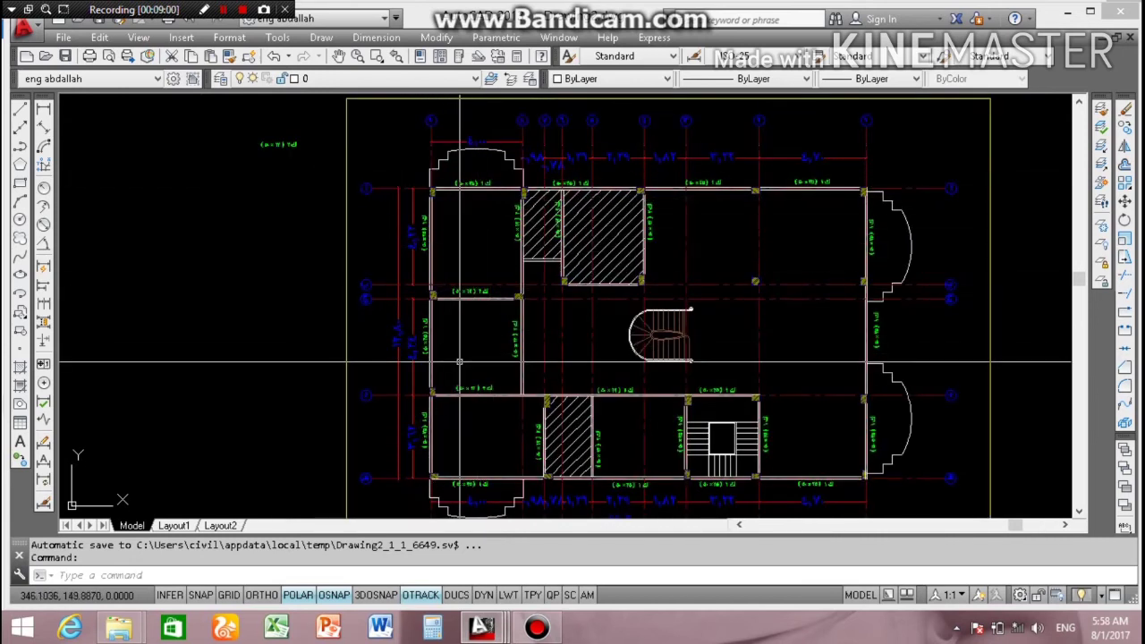
scroll(467, 425, down, 2)
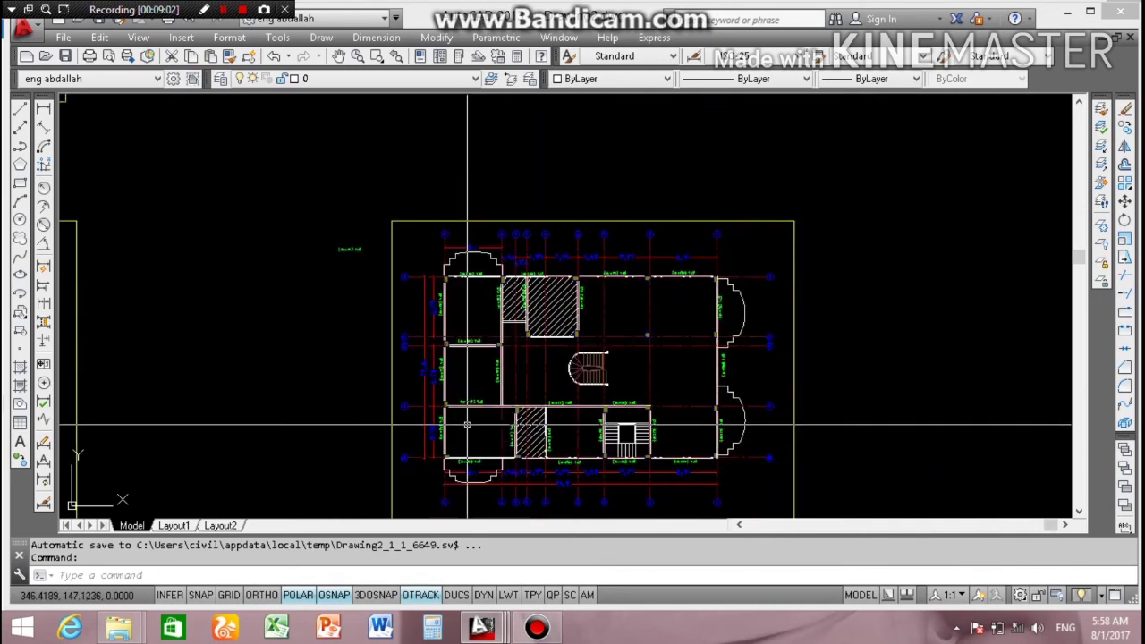
scroll(467, 425, up, 2)
scroll(467, 425, up, 2)
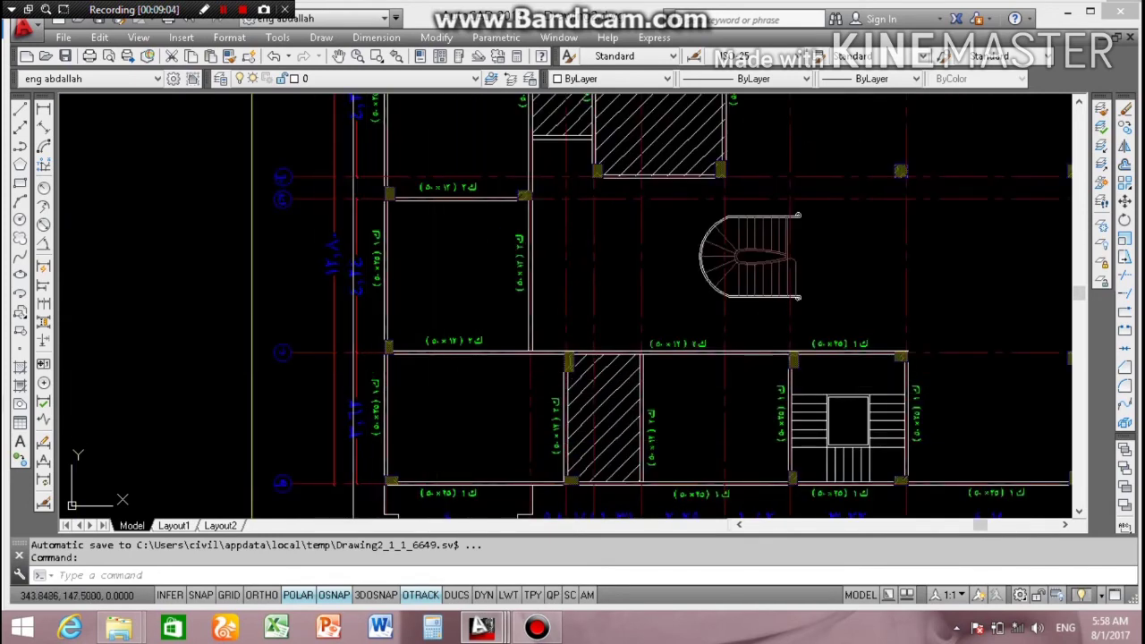
scroll(406, 394, down, 2)
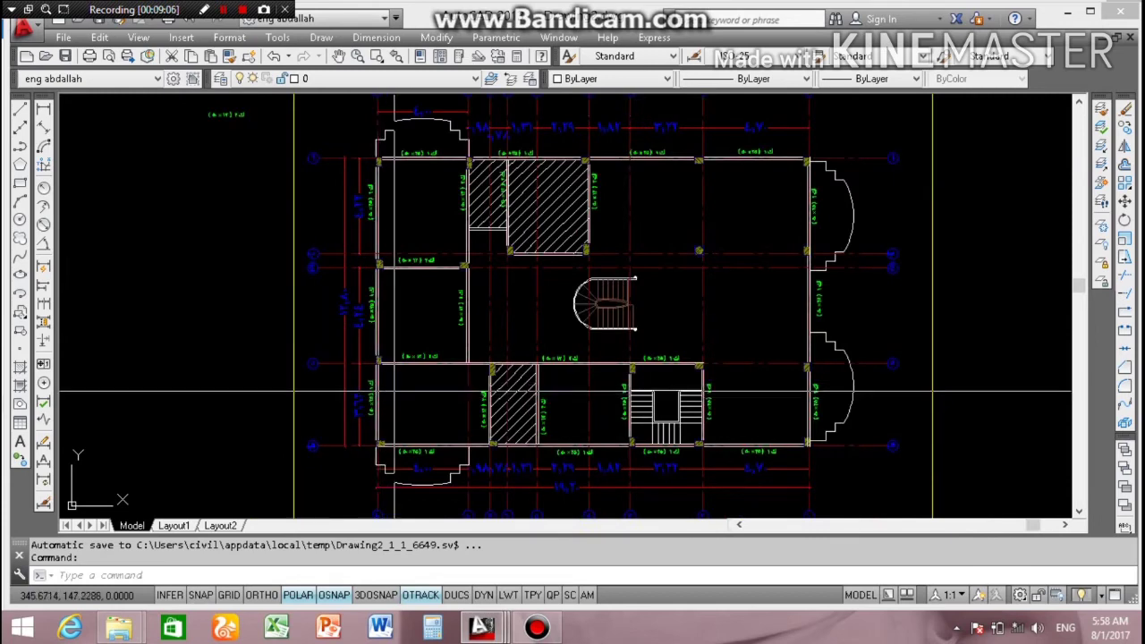
scroll(592, 413, up, 2)
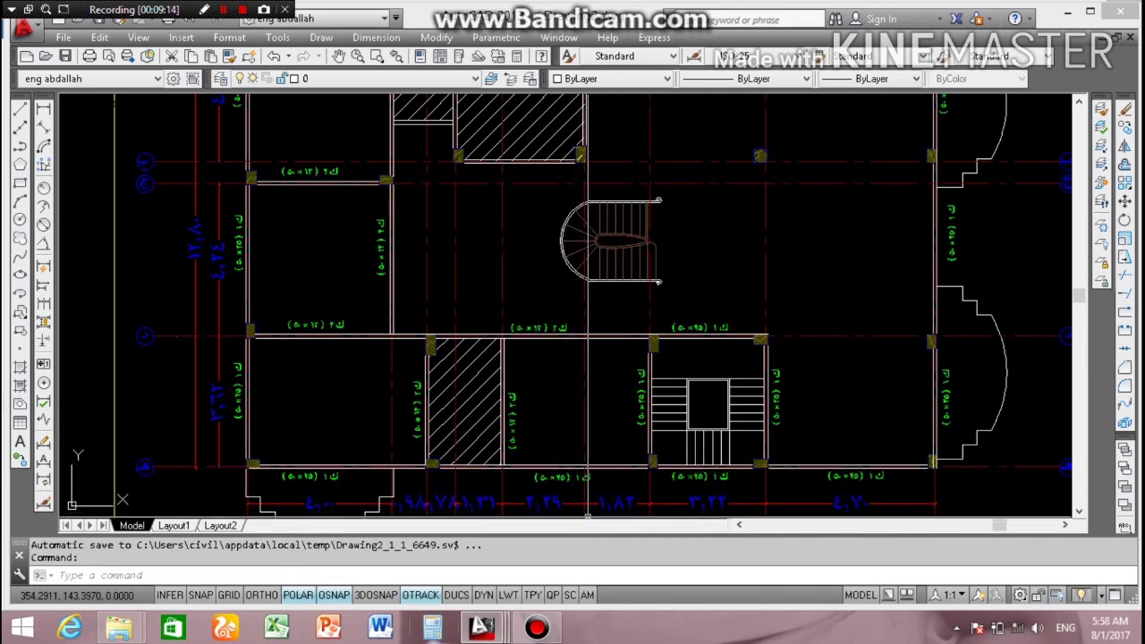
Step: Add 2.29 and 1.82 in Calculator to get 4.11
click(432, 627)
text(2.)
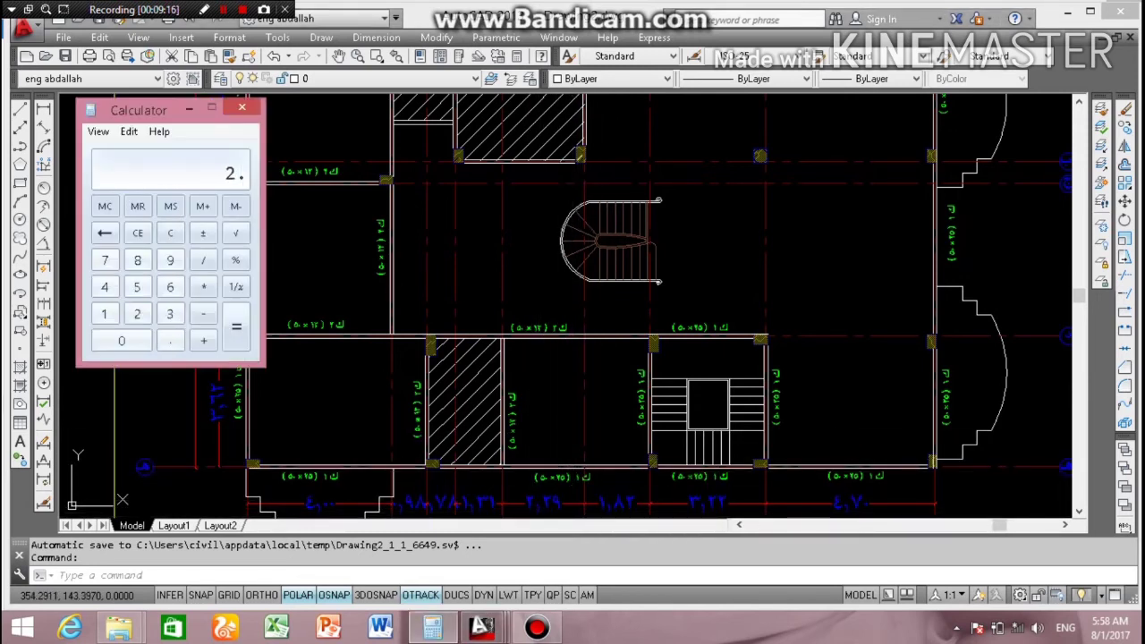
text(29)
key(plus)
text(1.82)
key(Return)
Step: Return to the AutoCAD drawing and zoom toward the plan's upper-left bays
key(alt+Tab)
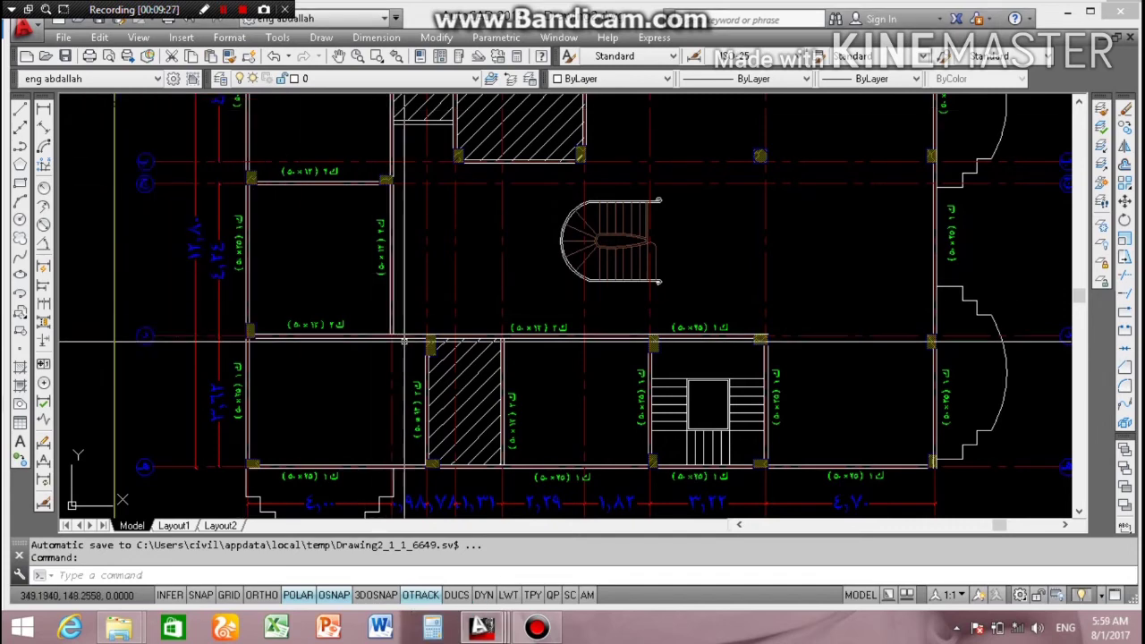
scroll(392, 237, down, 5)
scroll(392, 237, up, 5)
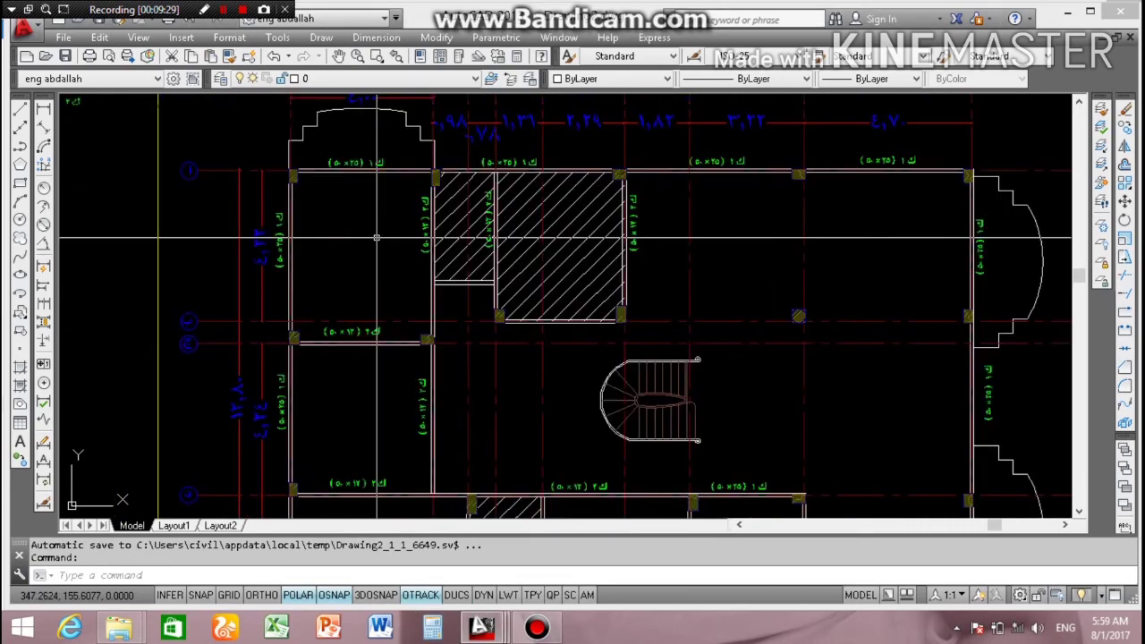
scroll(351, 124, down, 4)
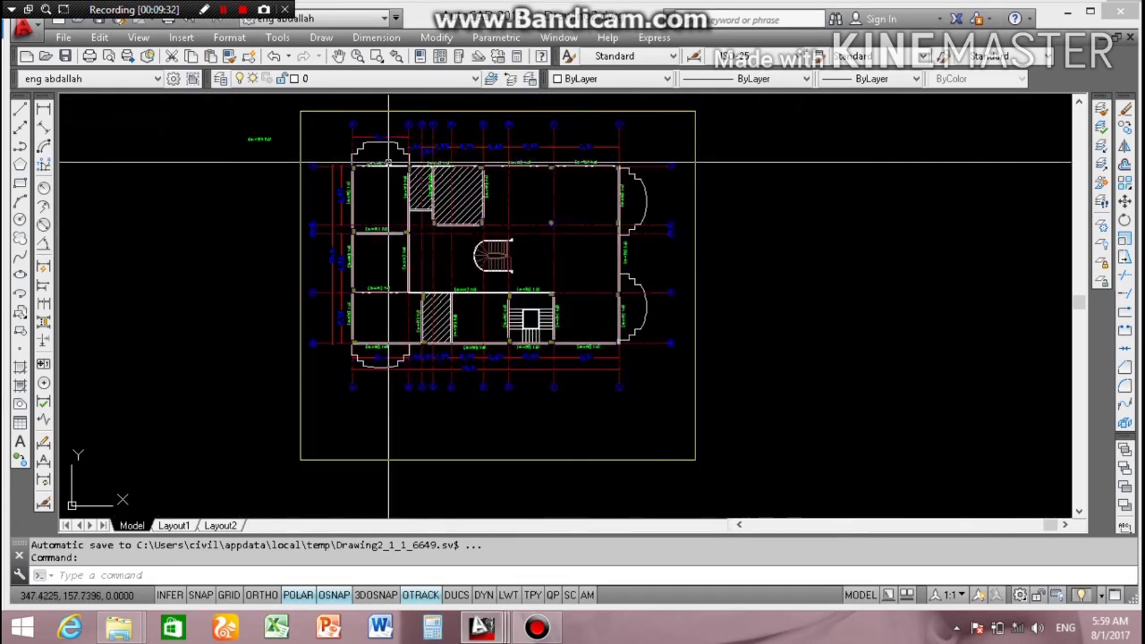
scroll(352, 124, up, 3)
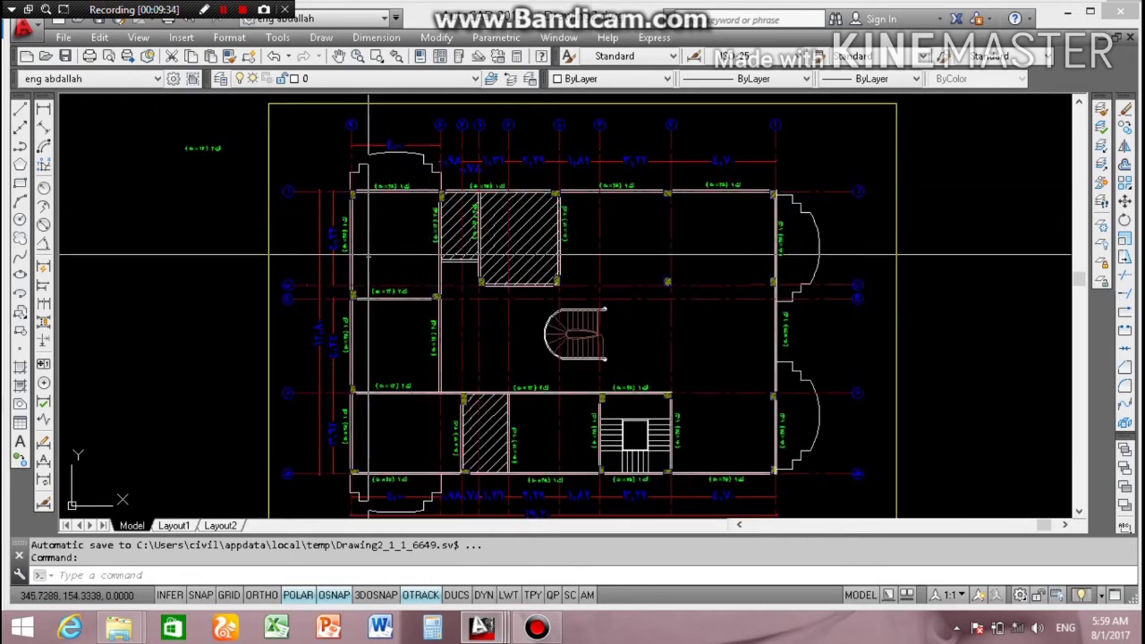
Step: Start a linear dimension across the left bay, then abandon the first attempt
scroll(332, 248, up, 4)
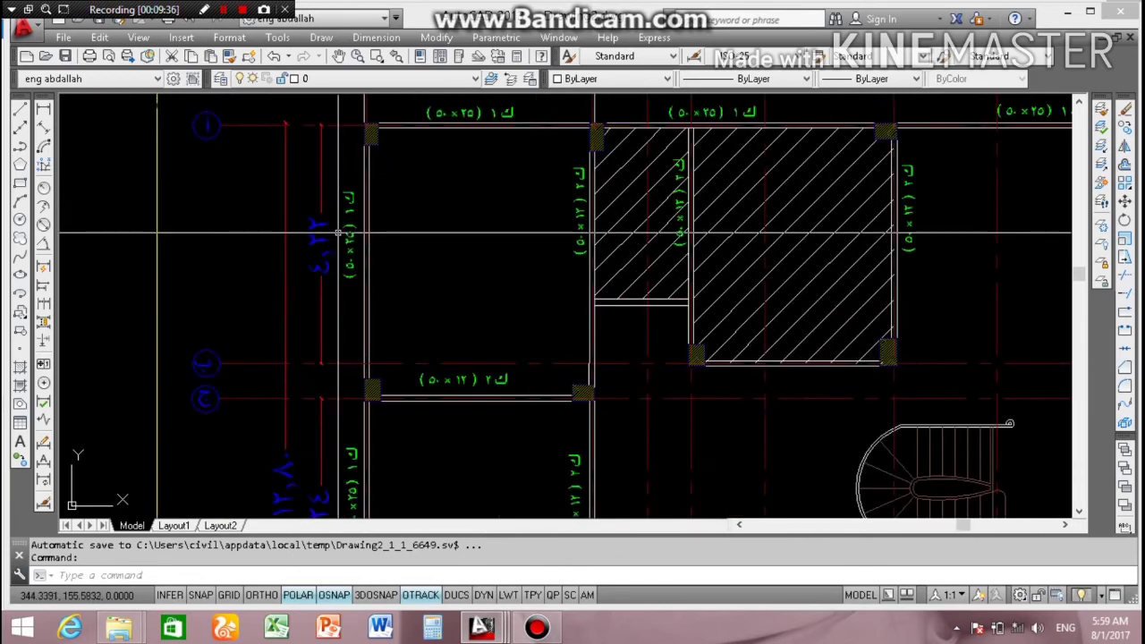
click(43, 108)
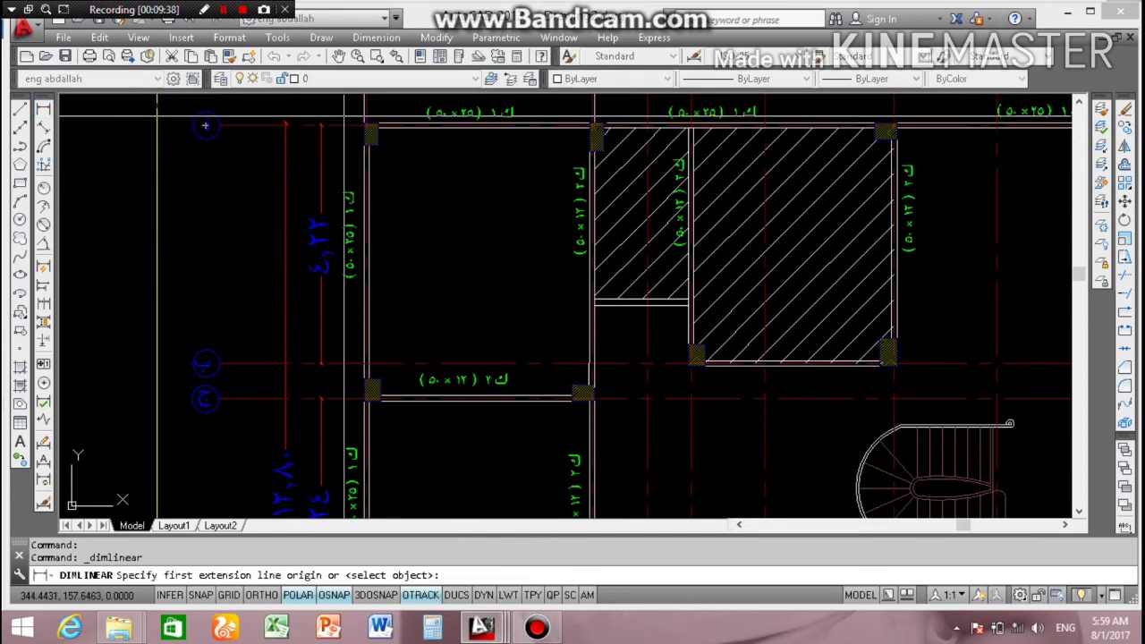
scroll(366, 158, up, 3)
click(377, 159)
scroll(377, 158, down, 4)
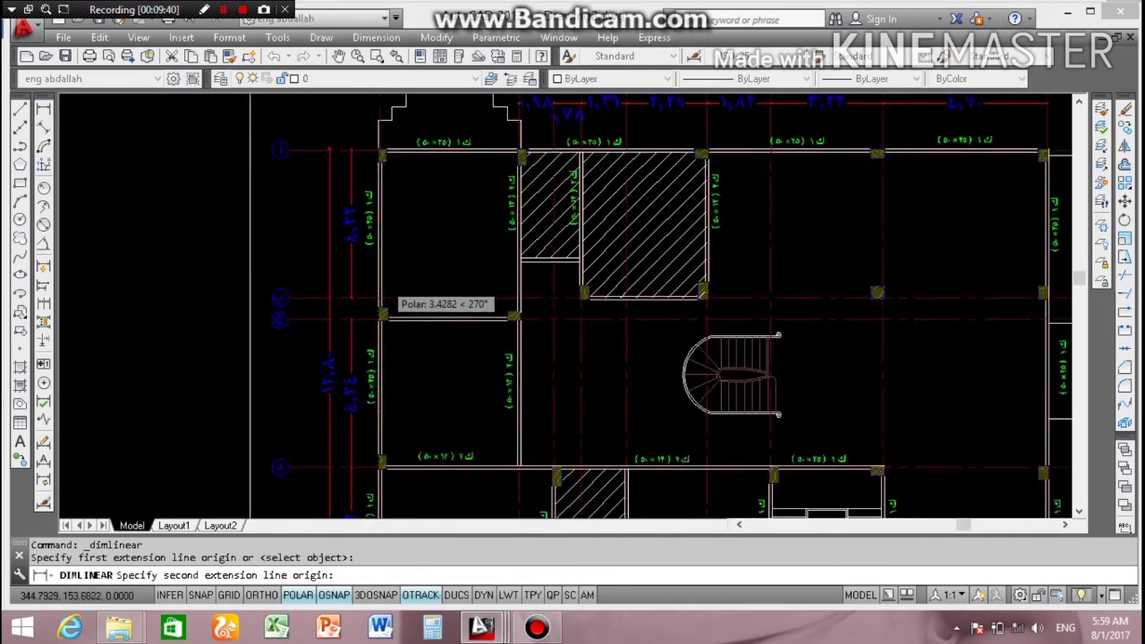
scroll(369, 326, up, 4)
click(370, 327)
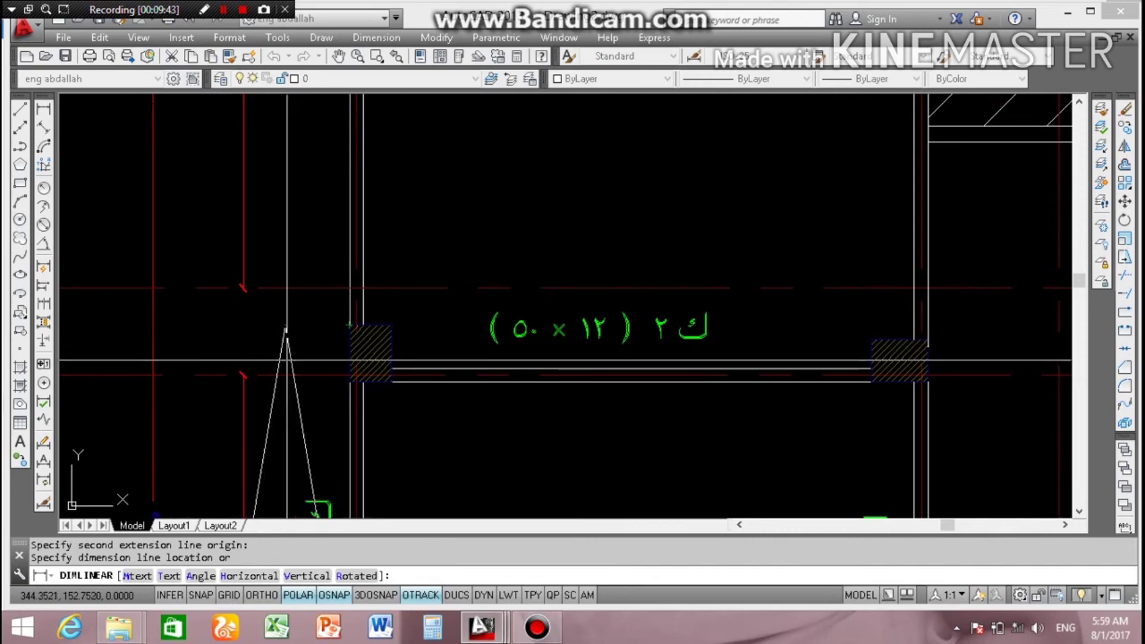
scroll(349, 325, down, 2)
key(Escape)
scroll(349, 325, down, 2)
Step: Dimension the left bay between column corners, reading 4.94, and window-select that dimension
key(Return)
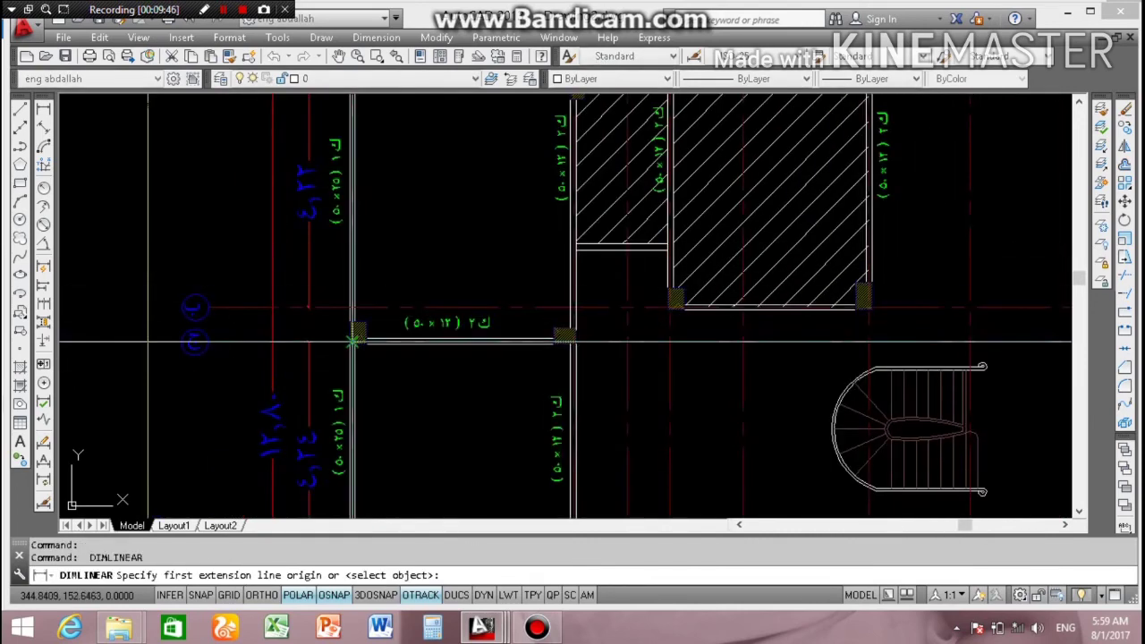
scroll(350, 341, up, 4)
click(350, 341)
scroll(350, 341, down, 2)
scroll(349, 341, down, 1)
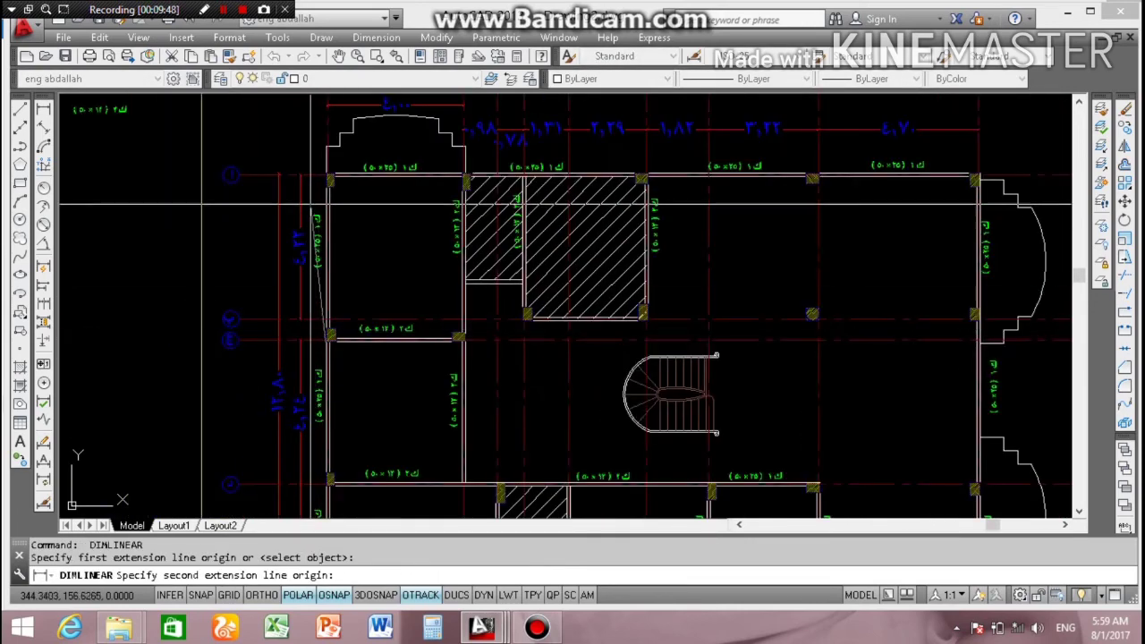
scroll(330, 145, up, 3)
click(251, 248)
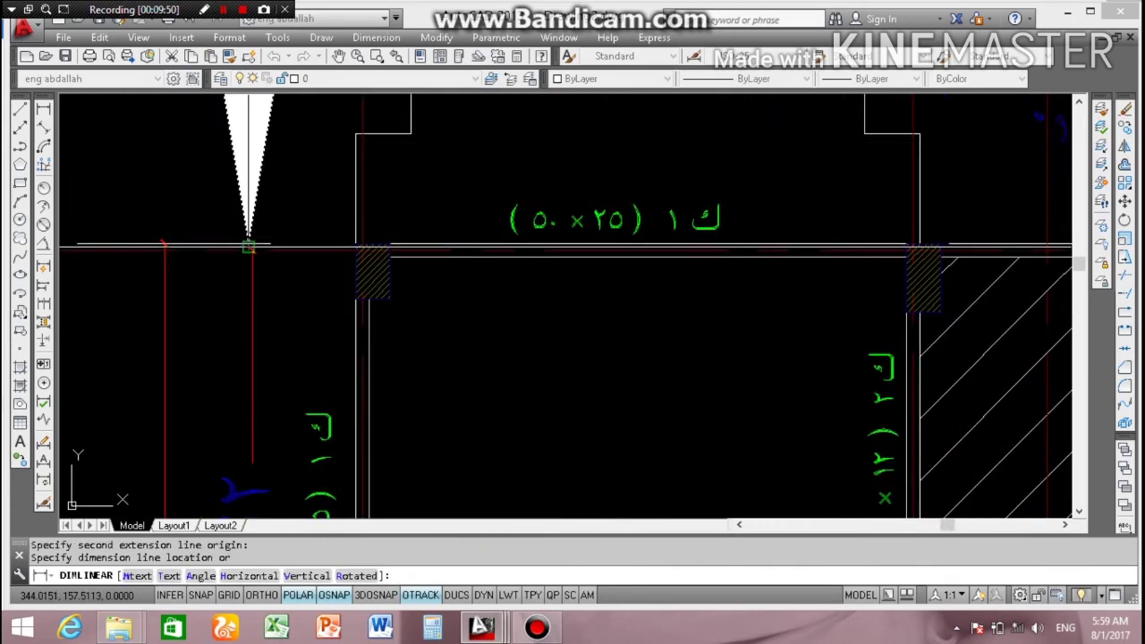
click(248, 248)
scroll(249, 248, down, 5)
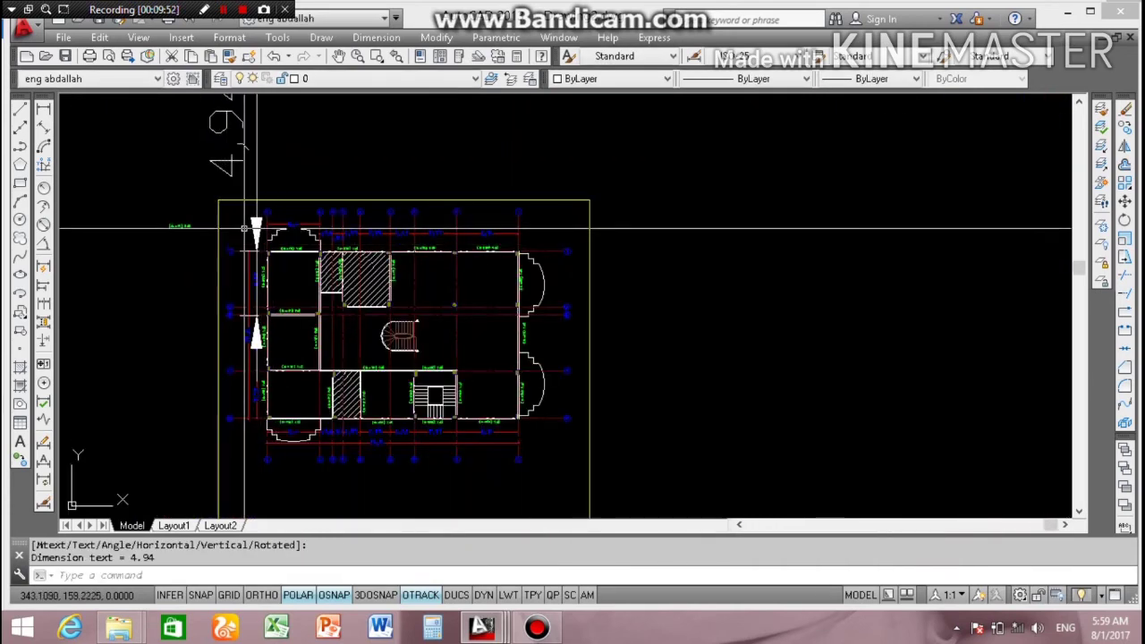
scroll(237, 173, down, 2)
scroll(236, 172, up, 2)
scroll(236, 173, up, 2)
click(260, 215)
click(219, 191)
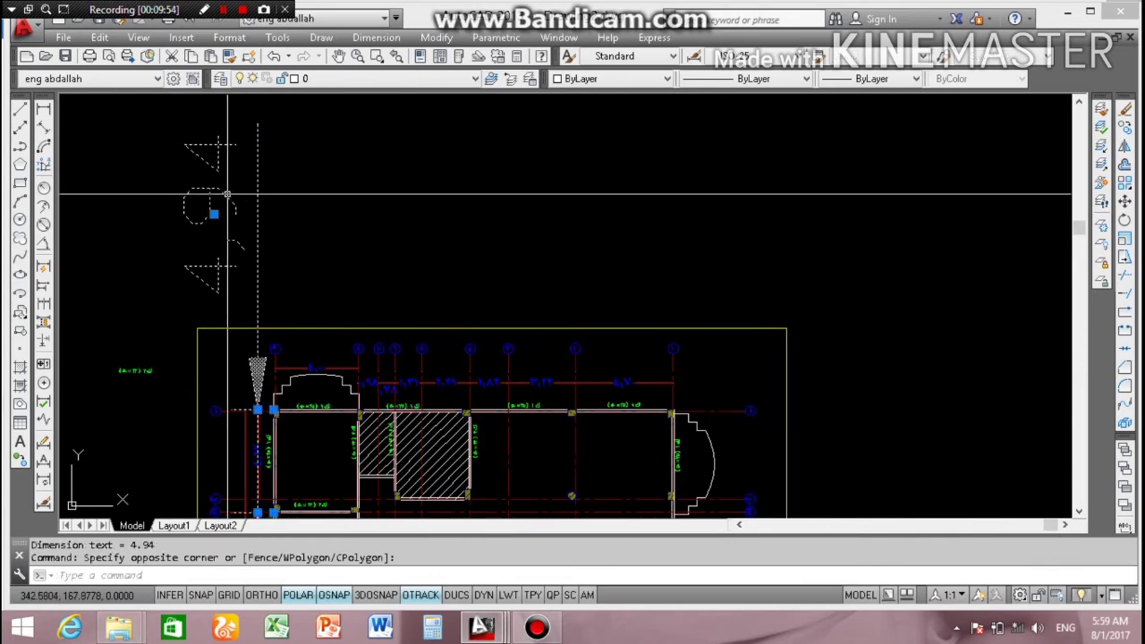
Step: Erase the selected 4.94 dimension and zoom back to the upper part of the plan
key(Delete)
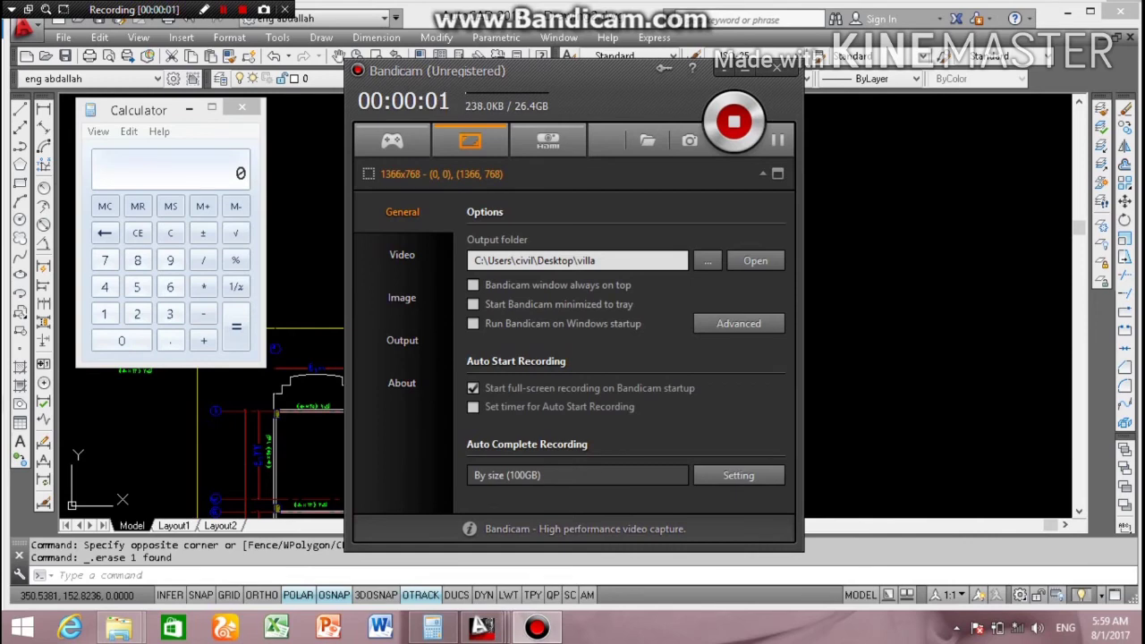
click(331, 361)
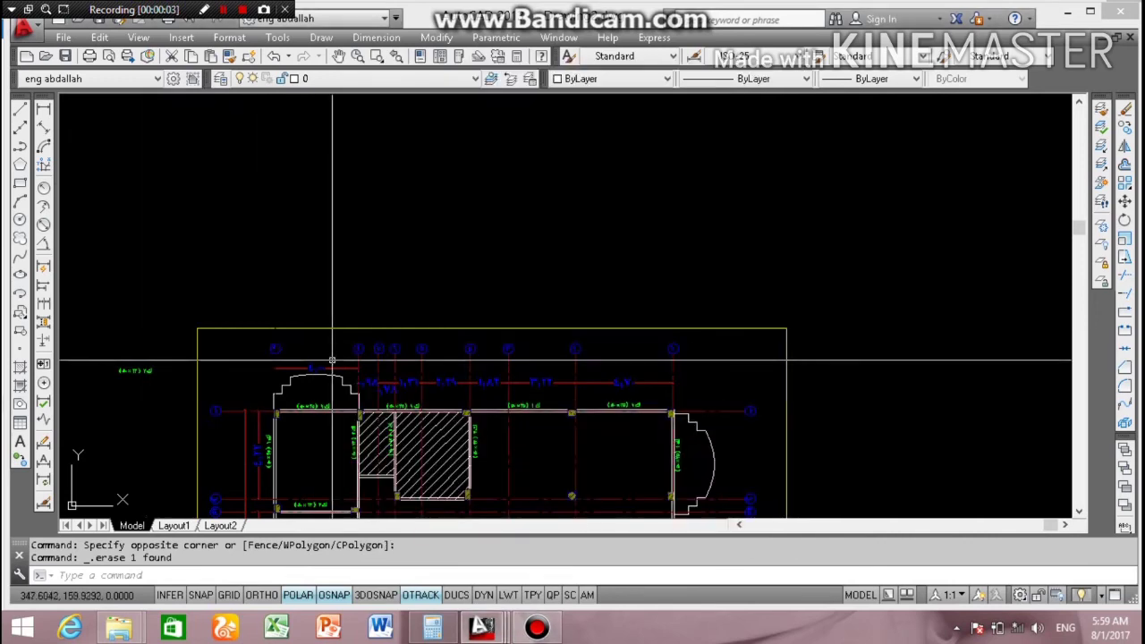
scroll(332, 361, down, 1)
scroll(349, 394, up, 1)
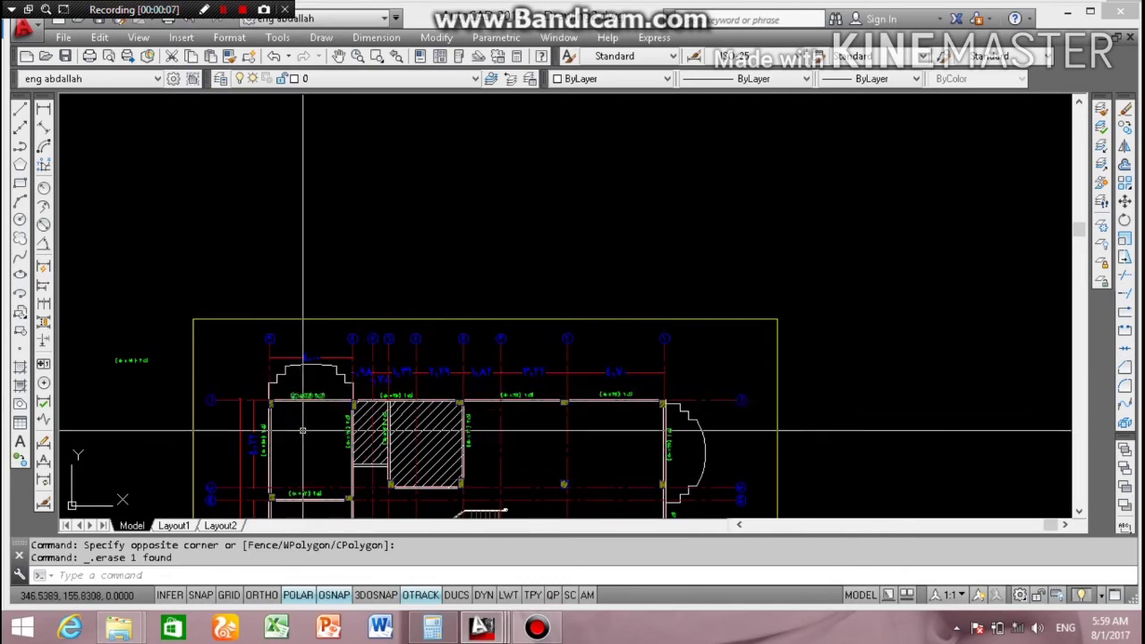
scroll(304, 429, down, 2)
scroll(309, 402, up, 3)
scroll(313, 380, up, 2)
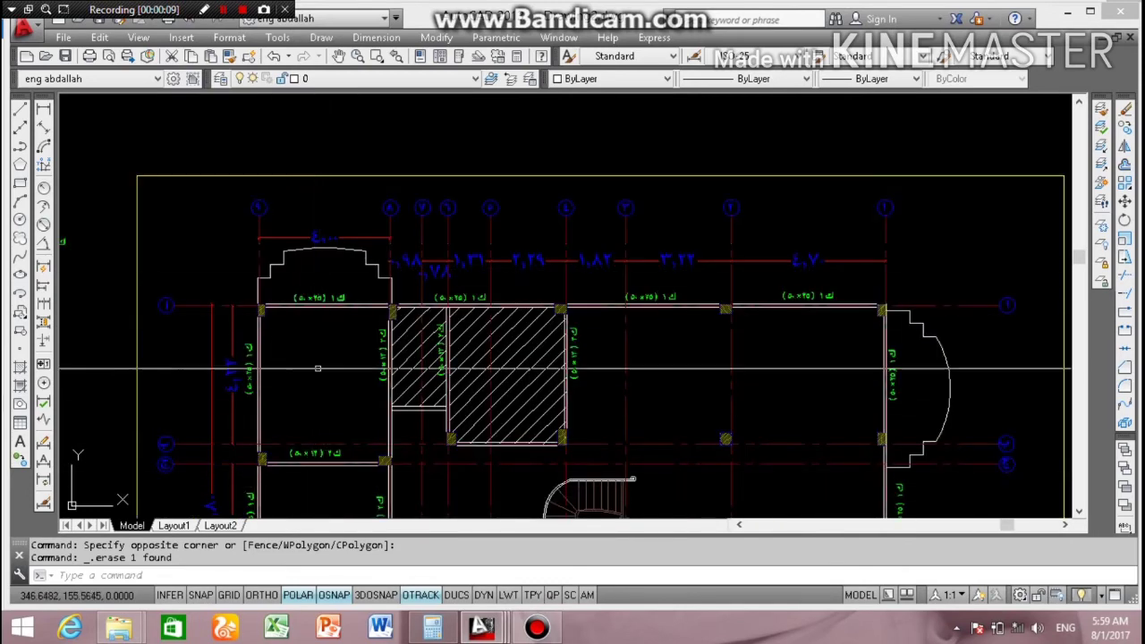
scroll(313, 367, down, 1)
scroll(313, 385, up, 3)
scroll(313, 398, down, 3)
scroll(325, 411, up, 1)
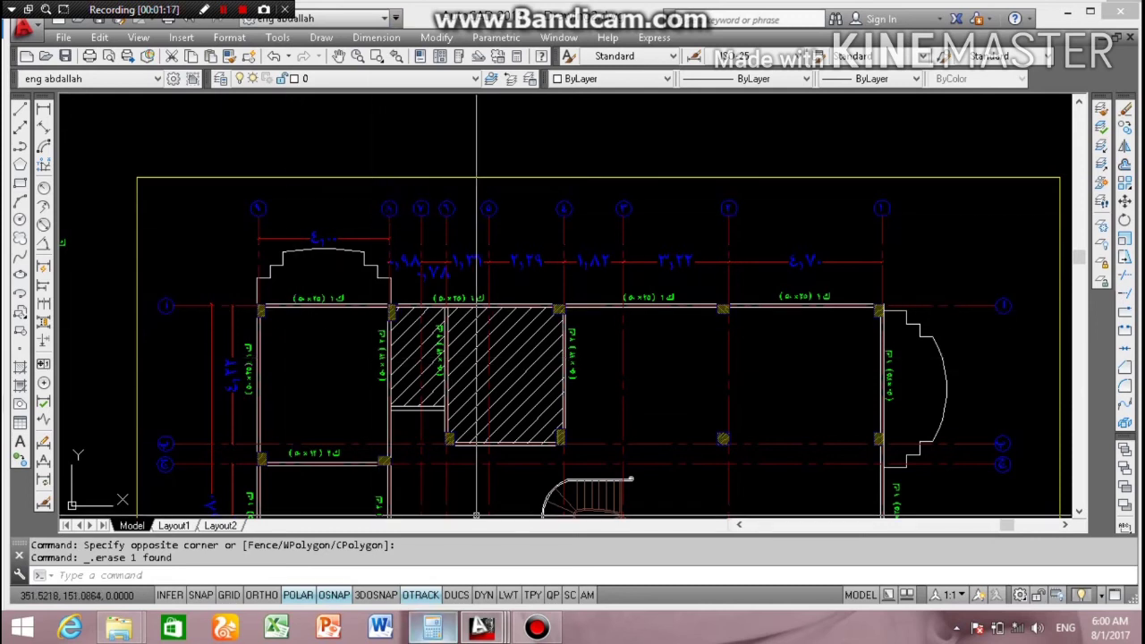
Step: Compute 4 ÷ 25 × 100 in Windows Calculator, giving 16
click(432, 628)
click(105, 286)
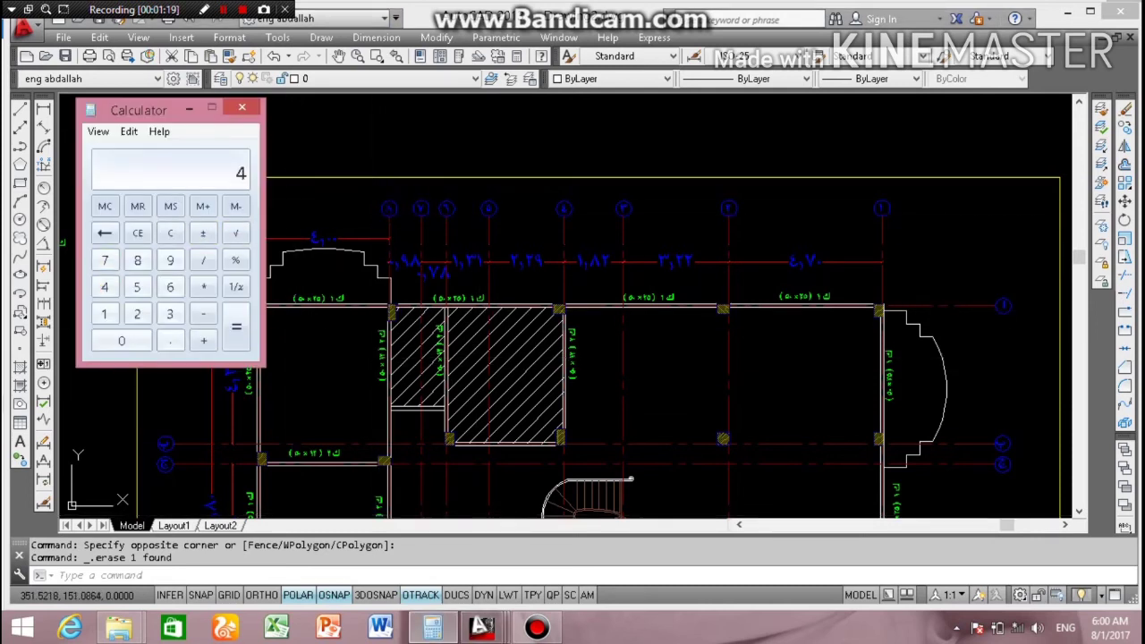
click(203, 259)
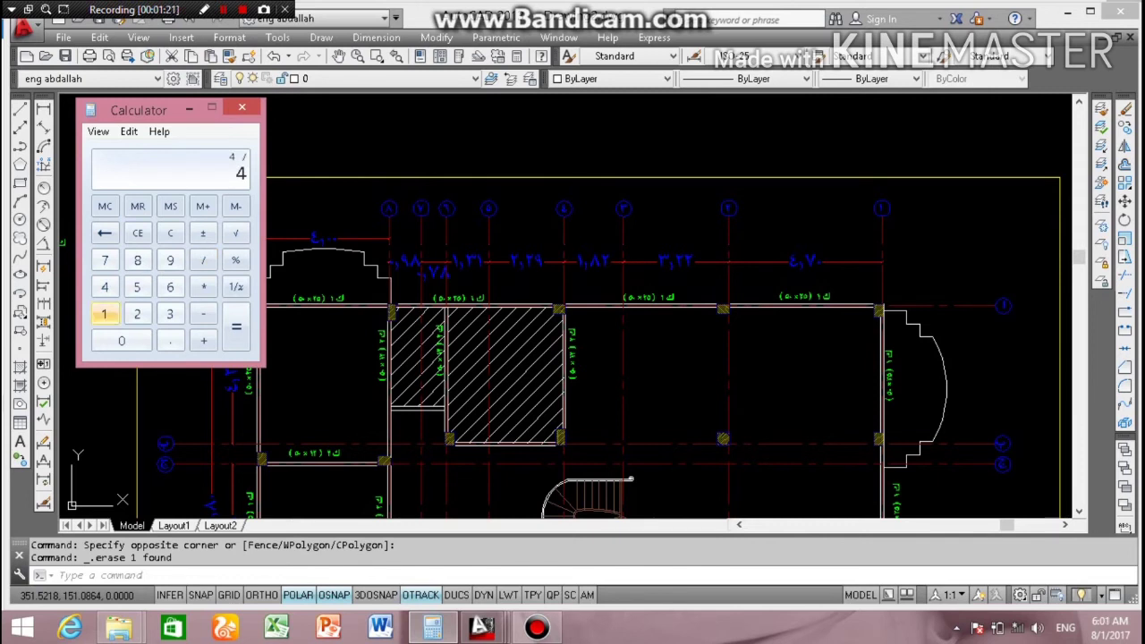
click(137, 313)
click(236, 327)
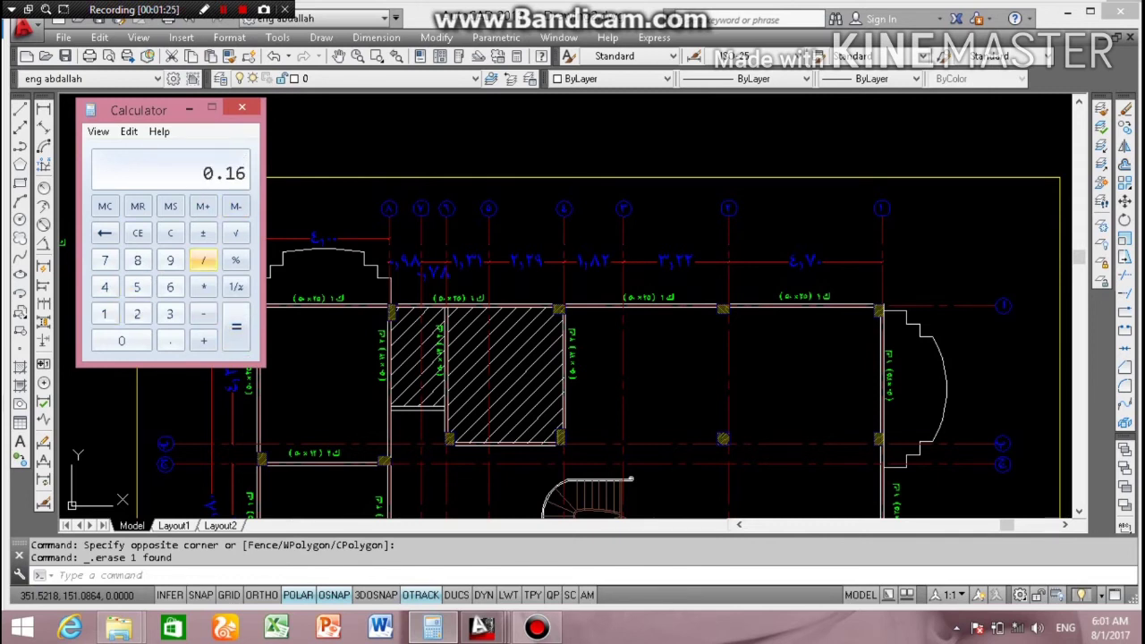
click(203, 286)
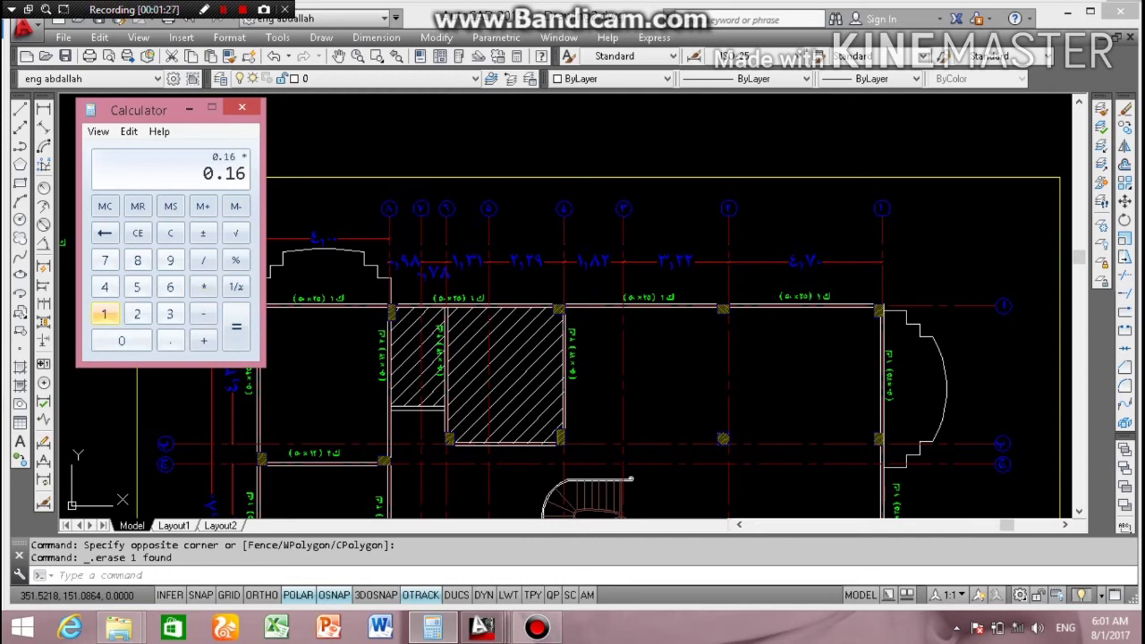
click(103, 313)
click(122, 340)
click(122, 340)
click(236, 327)
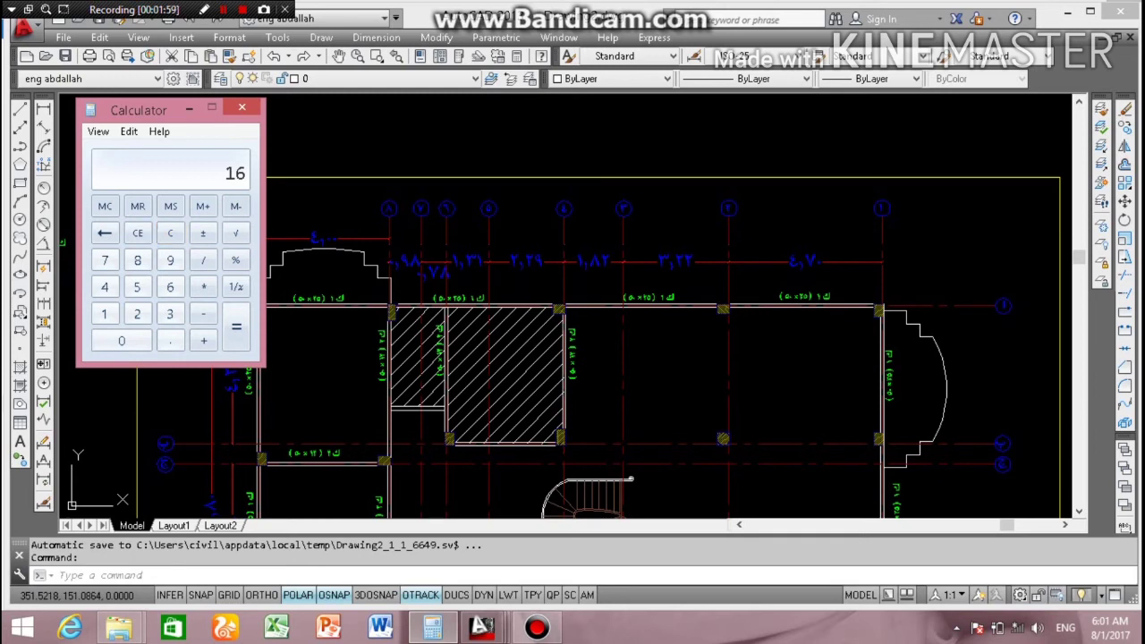
Step: Clear Calculator and compute 4 ÷ 36 × 100, giving about 11.11
click(170, 233)
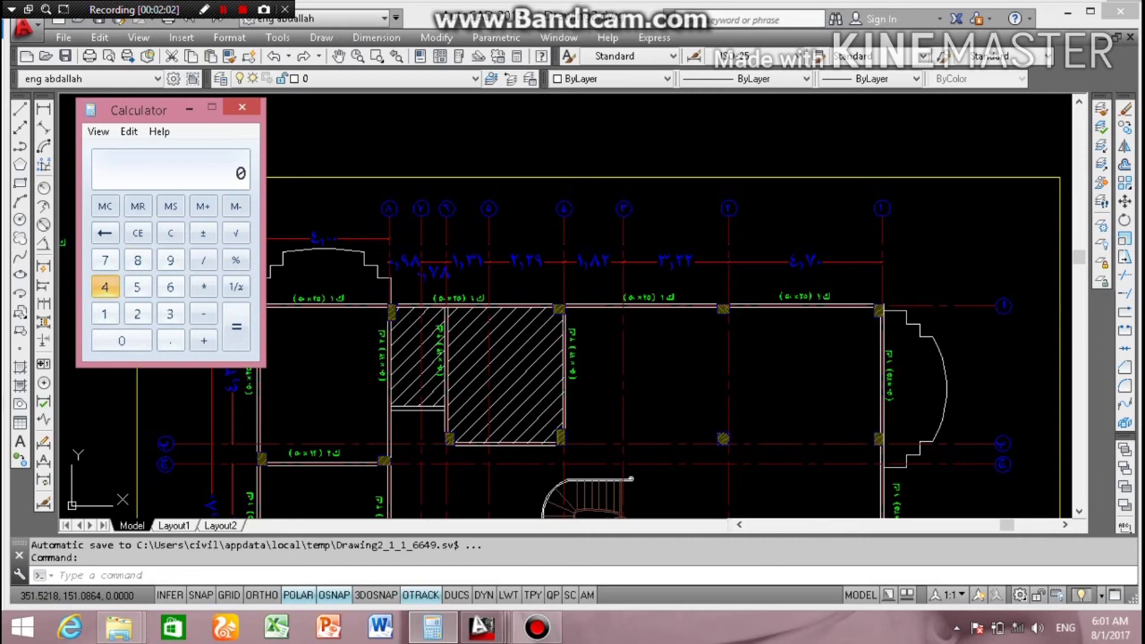
click(105, 286)
click(203, 260)
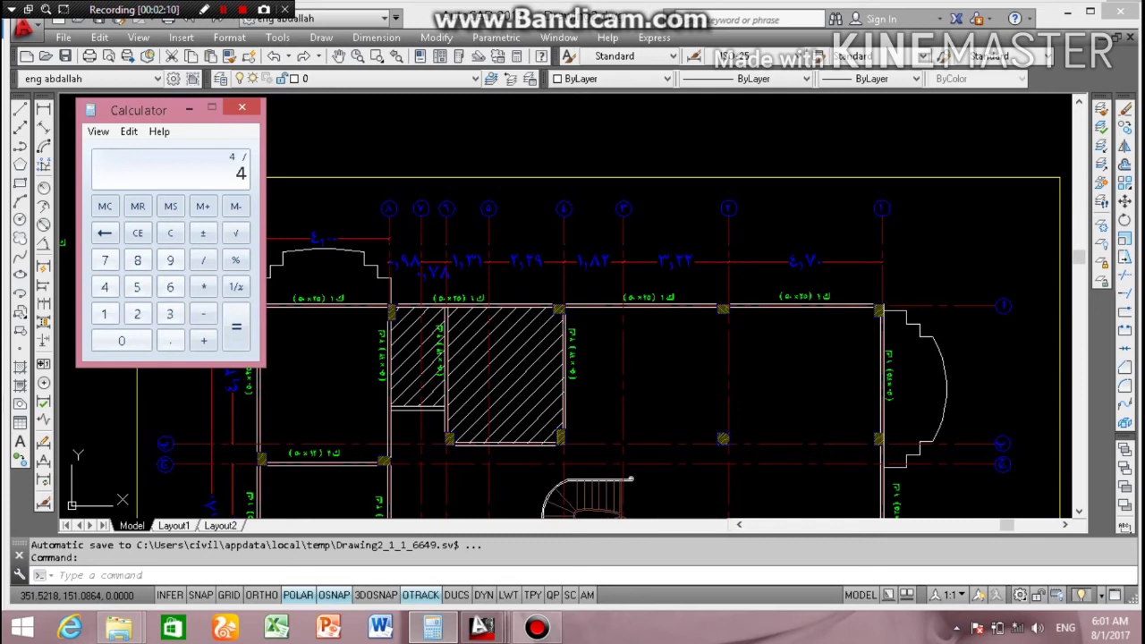
click(170, 313)
click(170, 286)
click(236, 326)
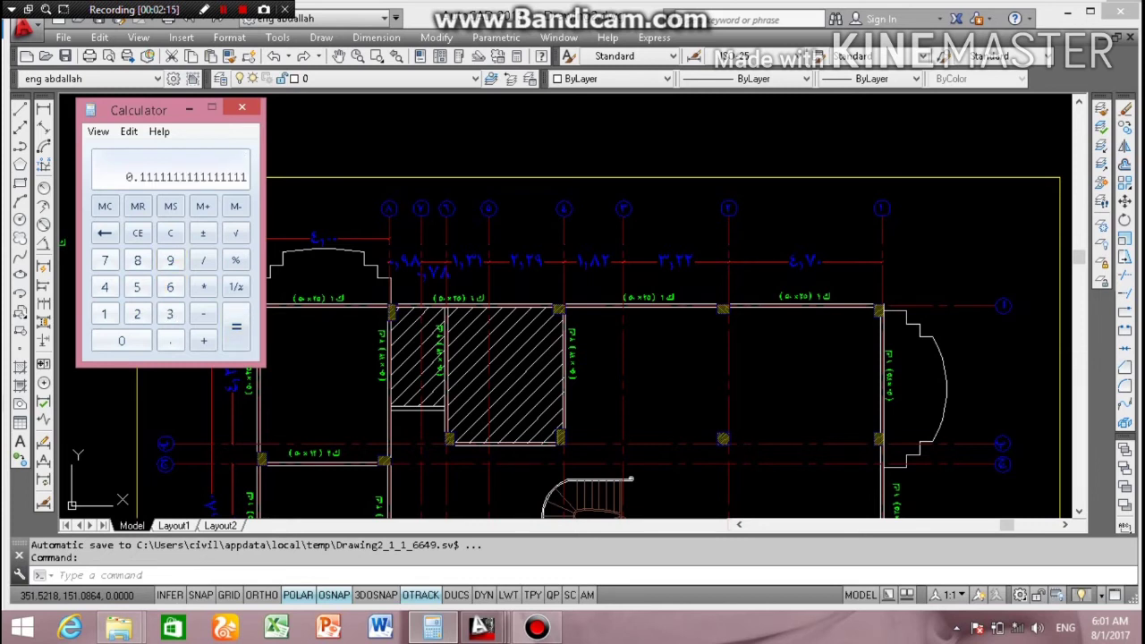
click(203, 286)
click(103, 313)
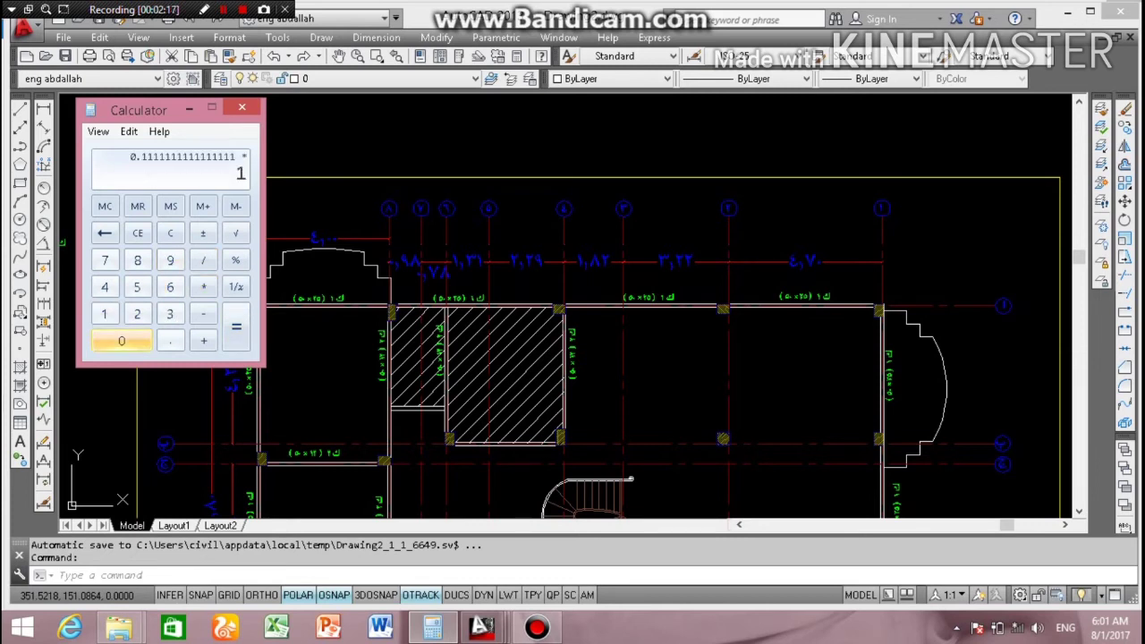
double_click(121, 340)
click(237, 326)
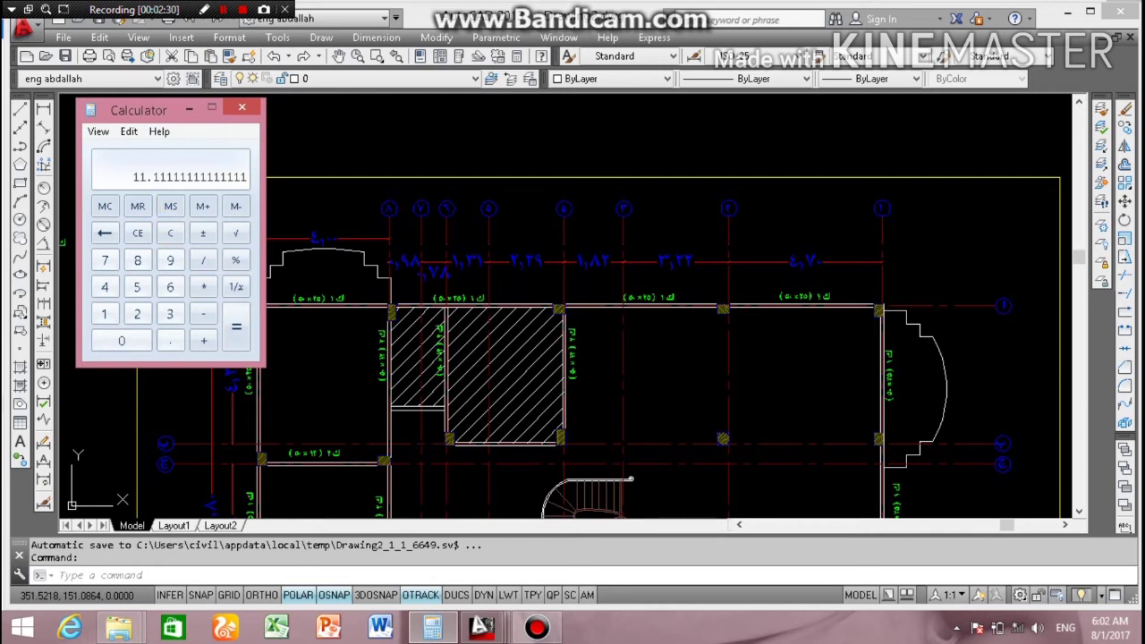
Step: Move the Calculator window off the drawing and clear its display to 0
drag(135, 109, 88, 89)
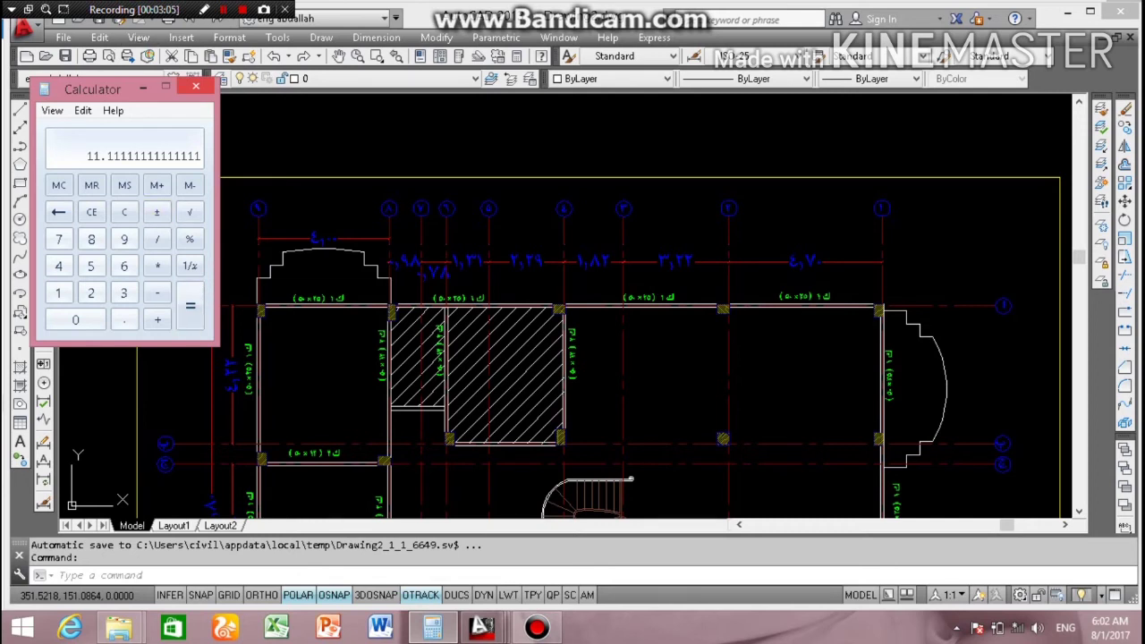
click(125, 212)
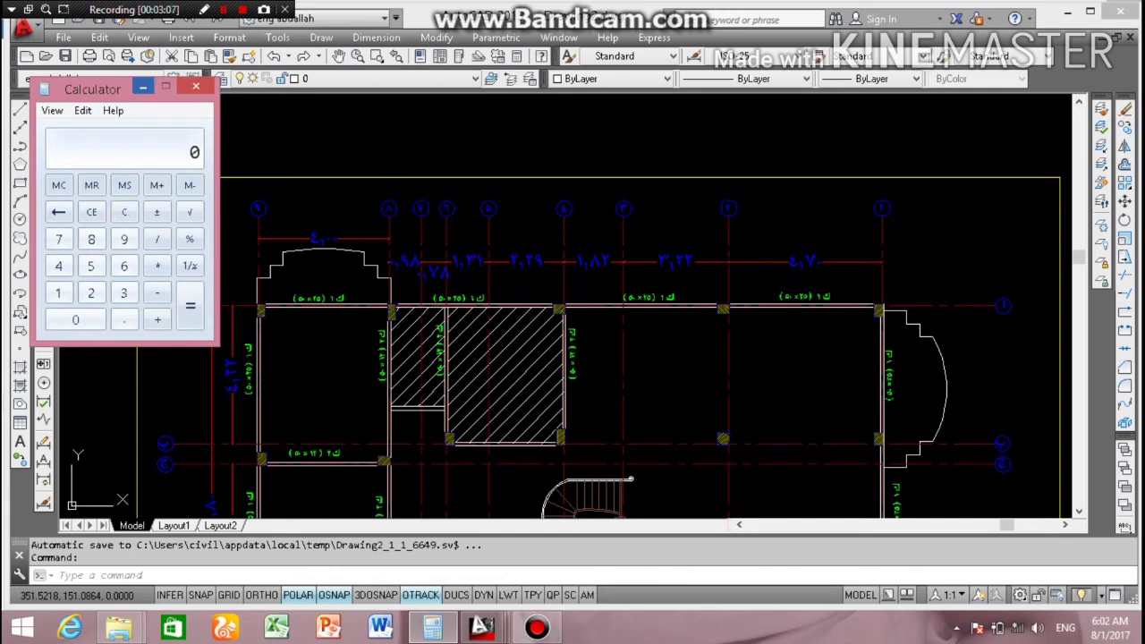
mouse_move(98, 89)
mouse_down()
mouse_move(78, 75)
mouse_move(153, 97)
mouse_up()
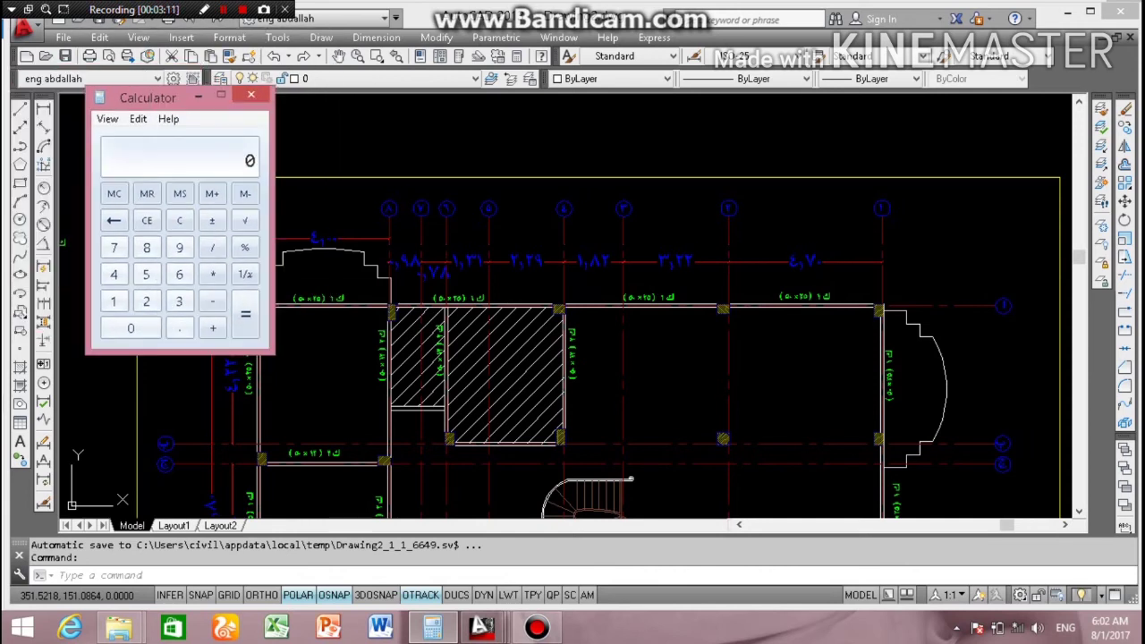
Step: Add a temporary linear dimension measuring the arch height as 1.7
click(198, 94)
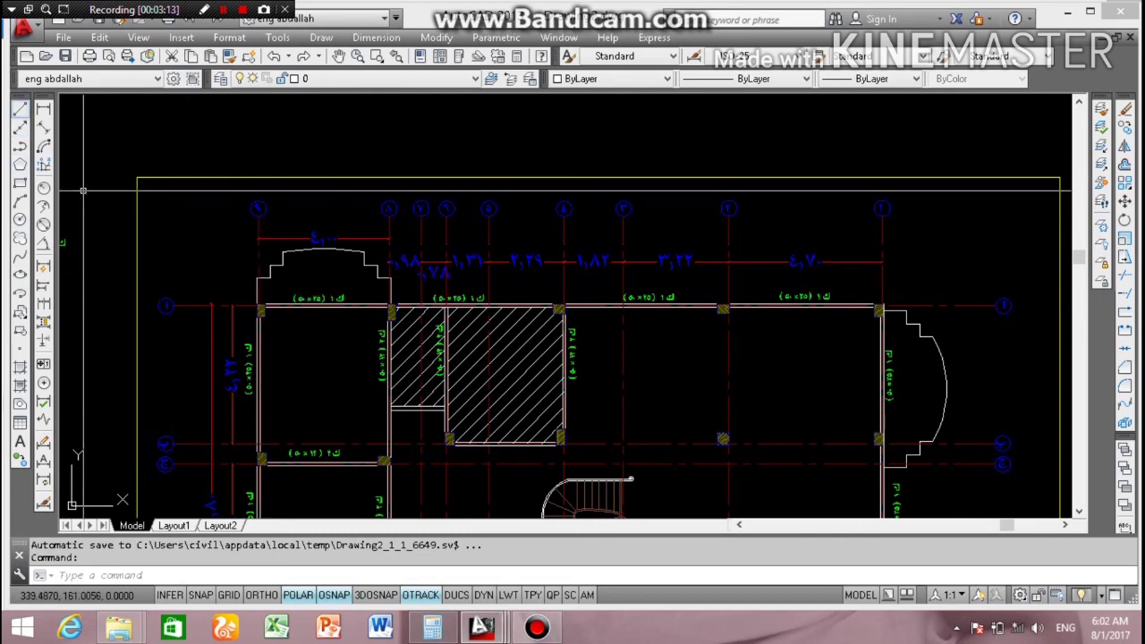
click(43, 107)
scroll(331, 237, up, 1)
scroll(331, 237, up, 2)
scroll(333, 234, up, 2)
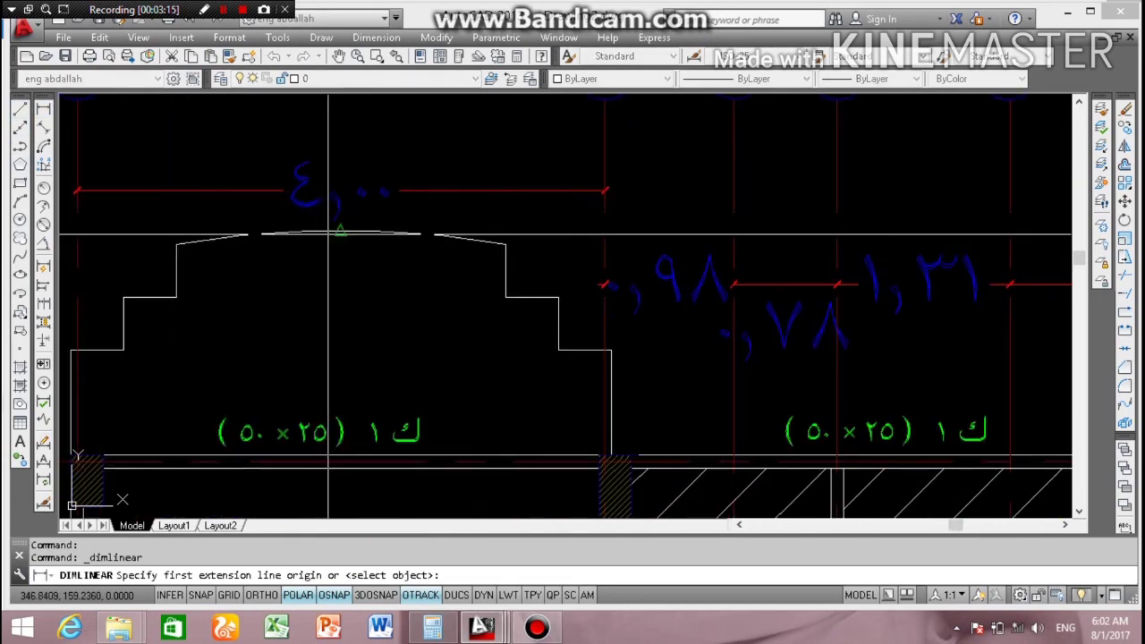
click(340, 231)
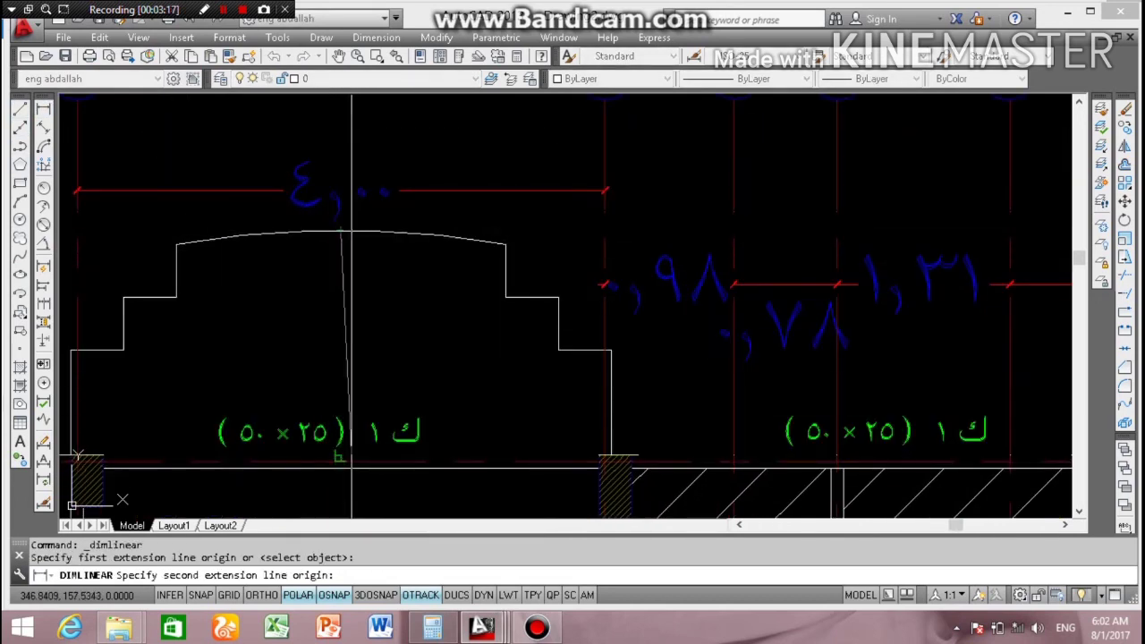
click(340, 458)
click(255, 349)
Step: Match the arch-height dimension to an existing blue dimension's style
scroll(255, 349, down, 3)
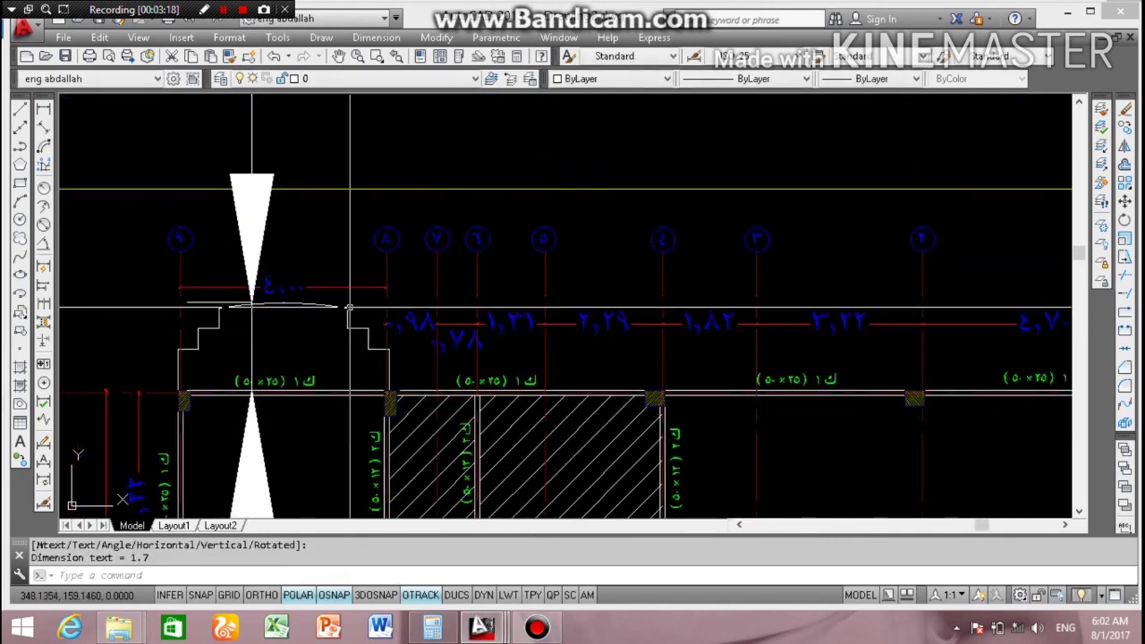
text(m)
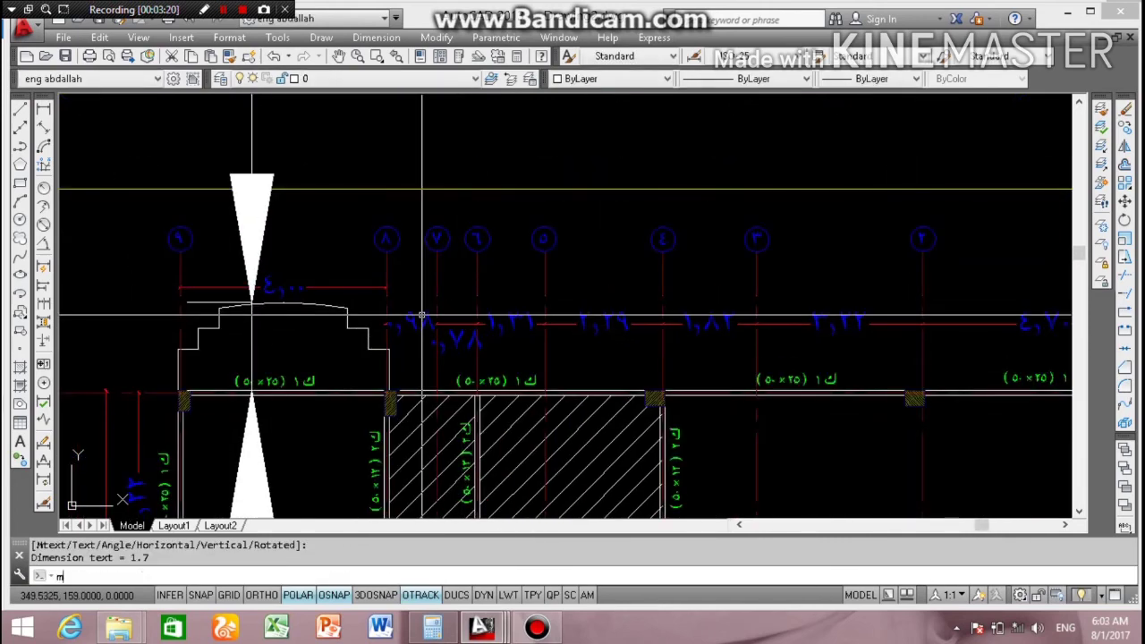
text(a)
key(Return)
click(415, 324)
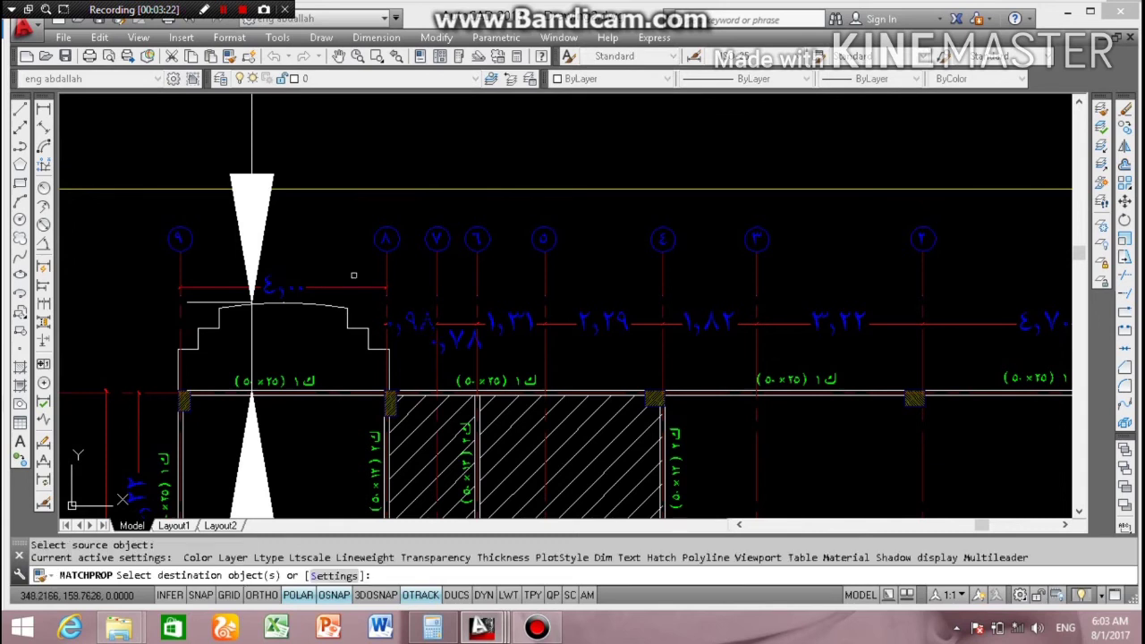
click(304, 228)
click(231, 213)
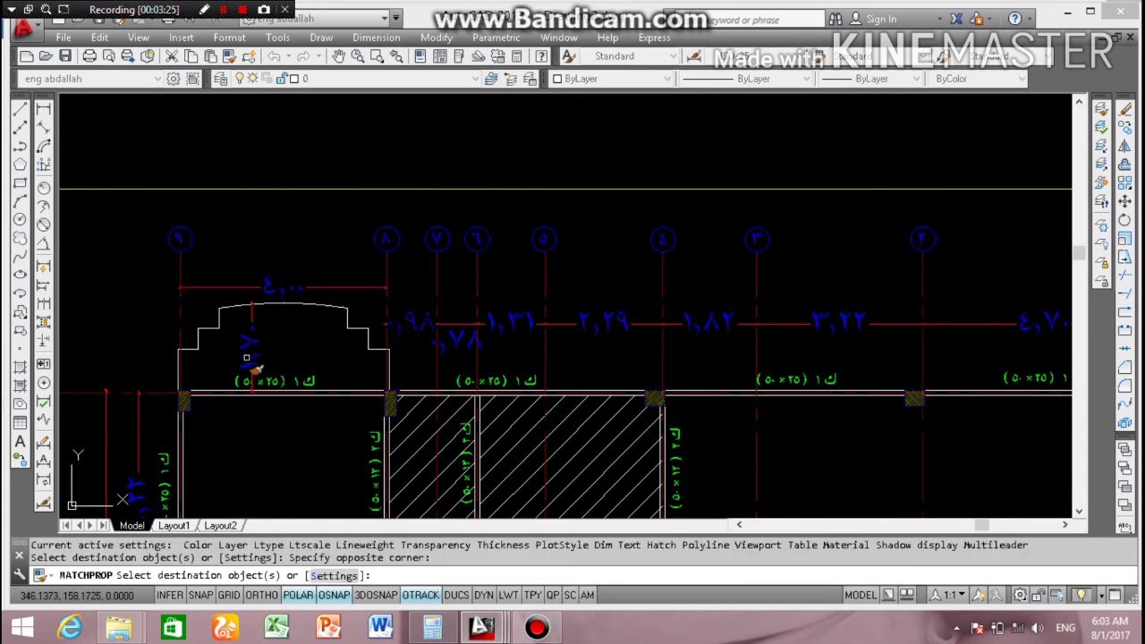
key(Escape)
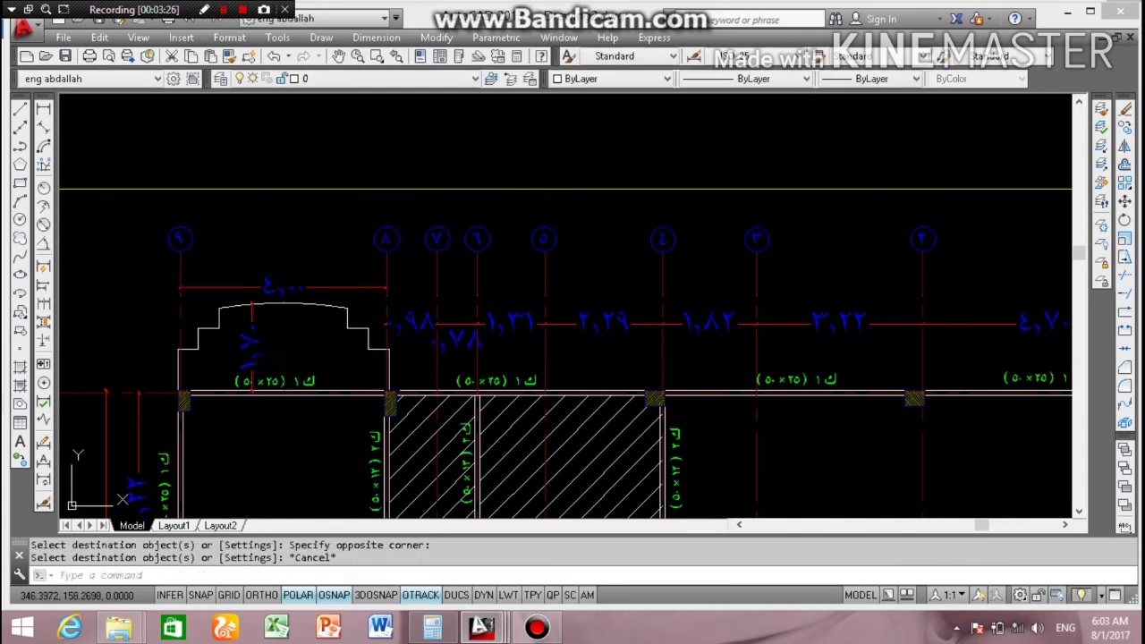
Step: Erase the temporary 1.7 arch-height dimension
click(260, 345)
click(219, 355)
key(Delete)
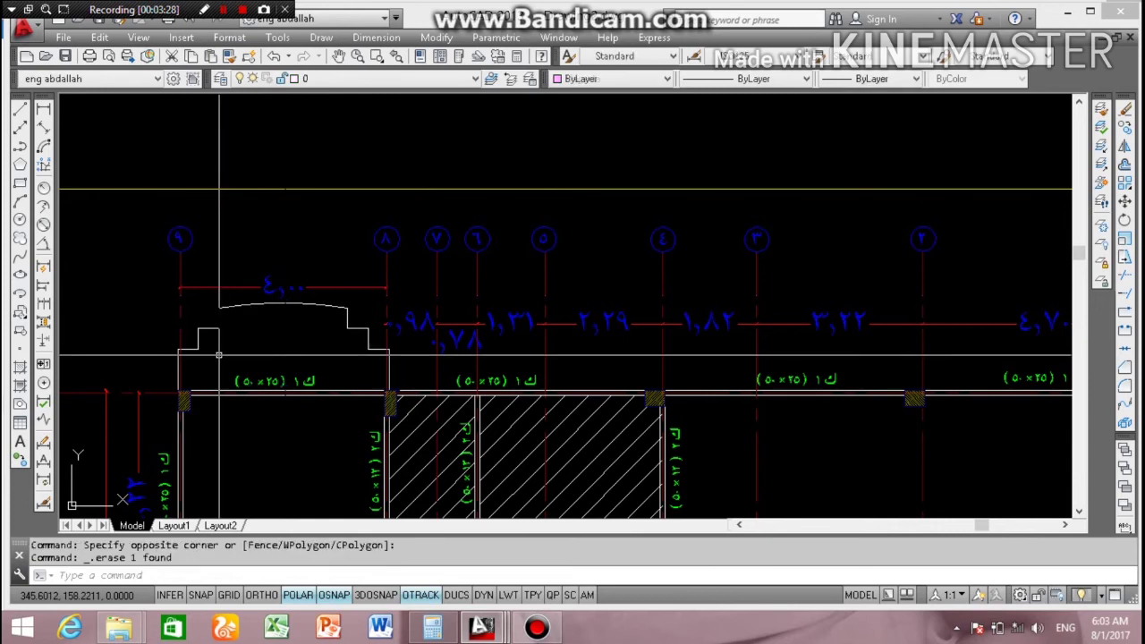
click(432, 628)
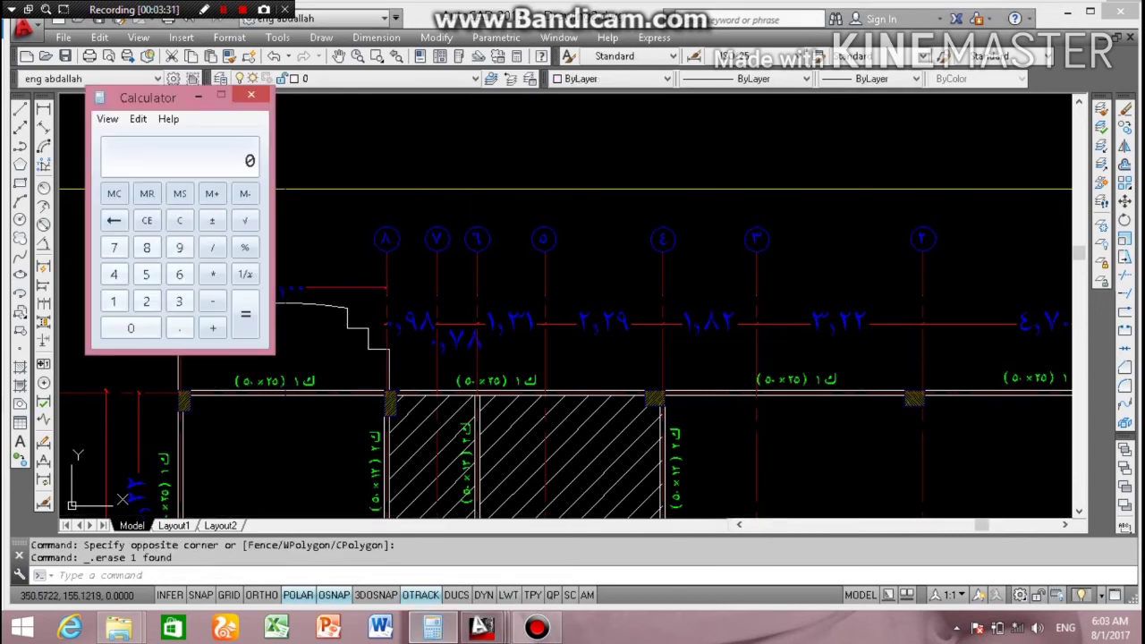
Step: Compute 1.7 ÷ 10 × 100 = 17 in Calculator, then minimize it
text(1.7)
text(10)
key(Return)
text(*1)
text(00)
key(Return)
click(198, 96)
key(shift+F12)
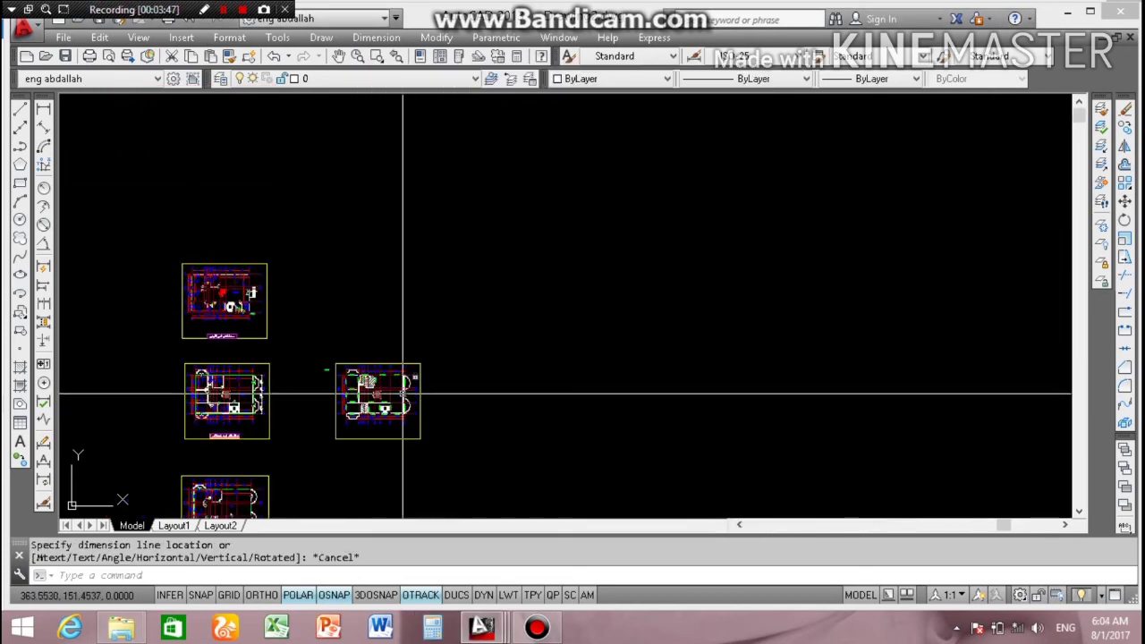
Step: Delete the stray beam label lying left of the villa plan
scroll(383, 393, up, 5)
scroll(230, 174, up, 3)
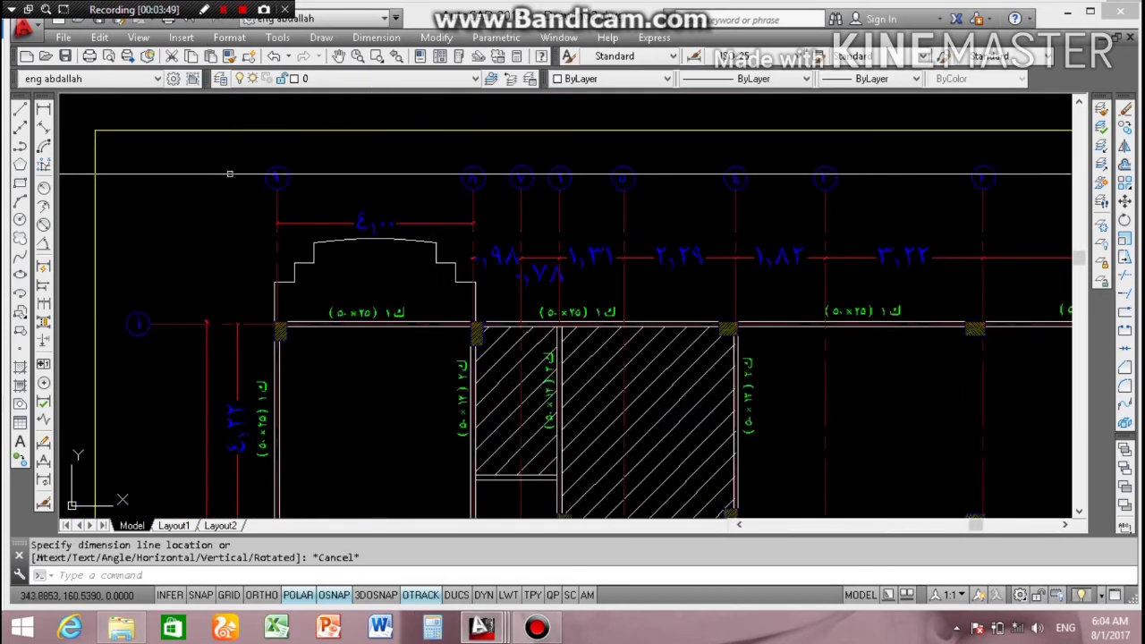
scroll(230, 174, down, 2)
scroll(230, 173, down, 3)
scroll(263, 173, up, 4)
scroll(264, 173, up, 2)
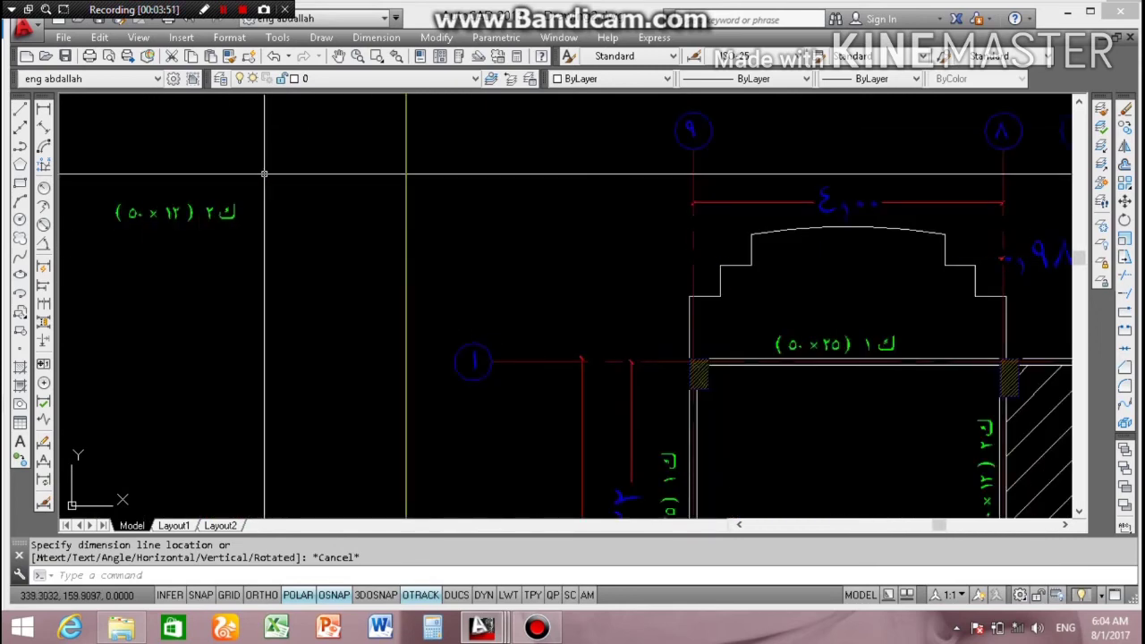
scroll(264, 174, down, 2)
click(255, 183)
click(221, 219)
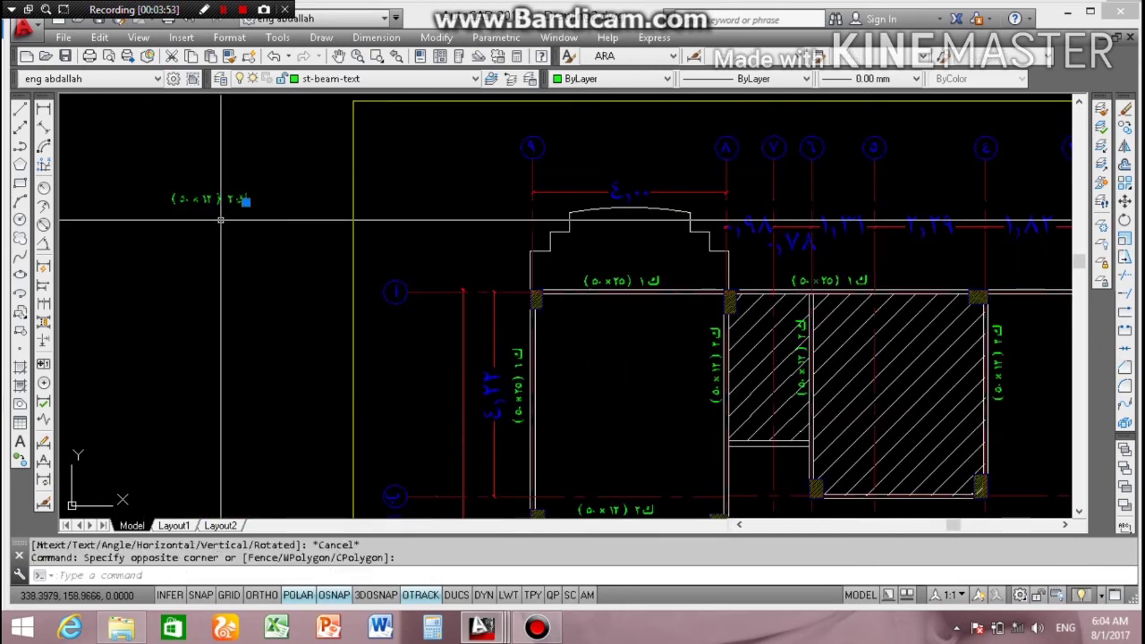
key(Delete)
Step: Zoom to the stair area by the right-hand arched bays and begin a linear dimension
scroll(234, 259, down, 4)
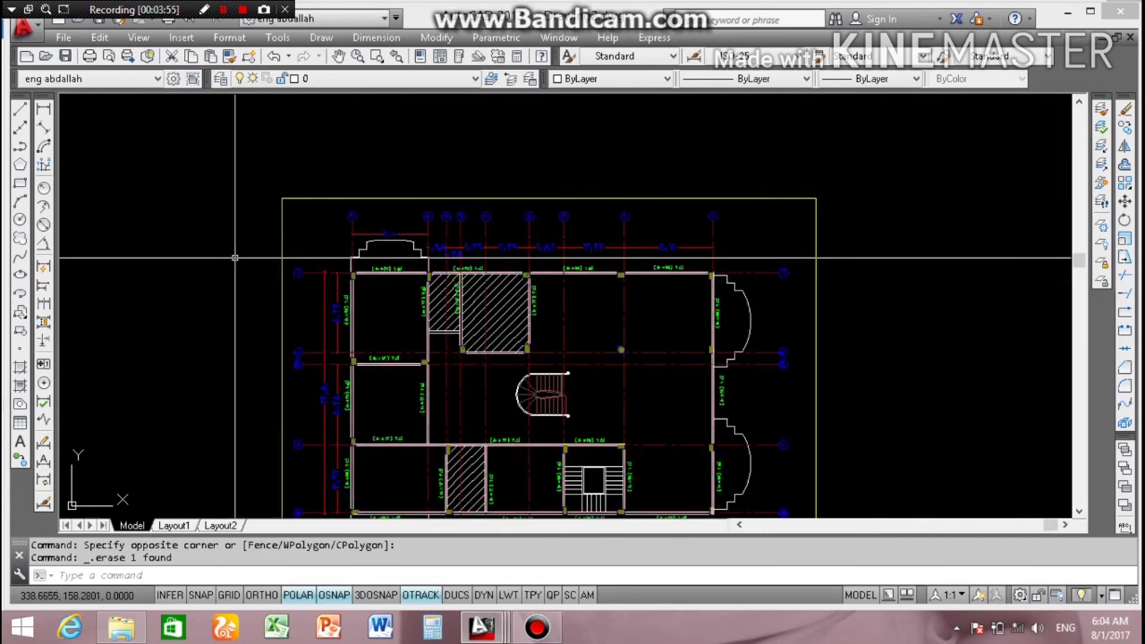
scroll(334, 271, down, 3)
scroll(334, 271, up, 4)
scroll(343, 276, up, 2)
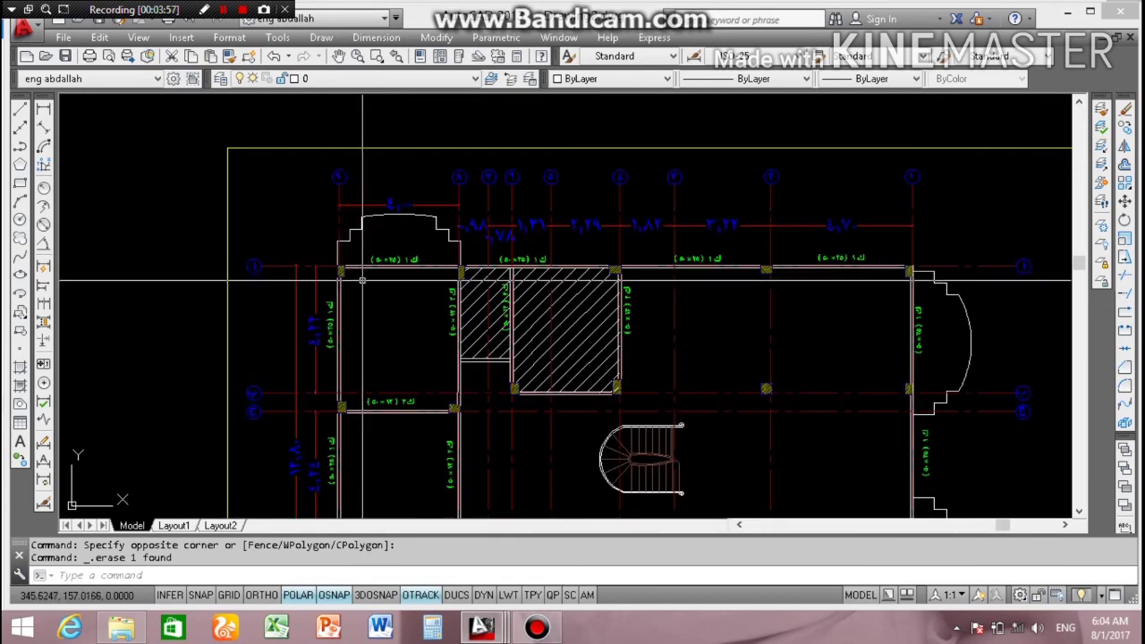
scroll(362, 281, down, 3)
scroll(383, 248, up, 5)
scroll(383, 247, down, 3)
scroll(369, 289, down, 2)
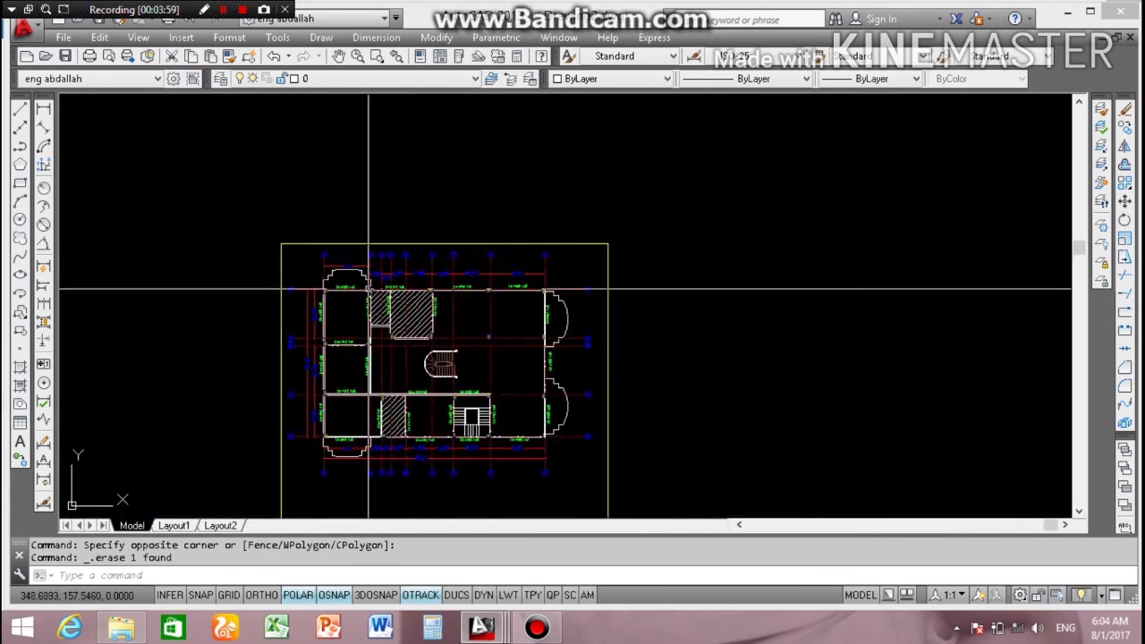
scroll(371, 289, down, 3)
scroll(381, 326, up, 6)
scroll(513, 246, down, 5)
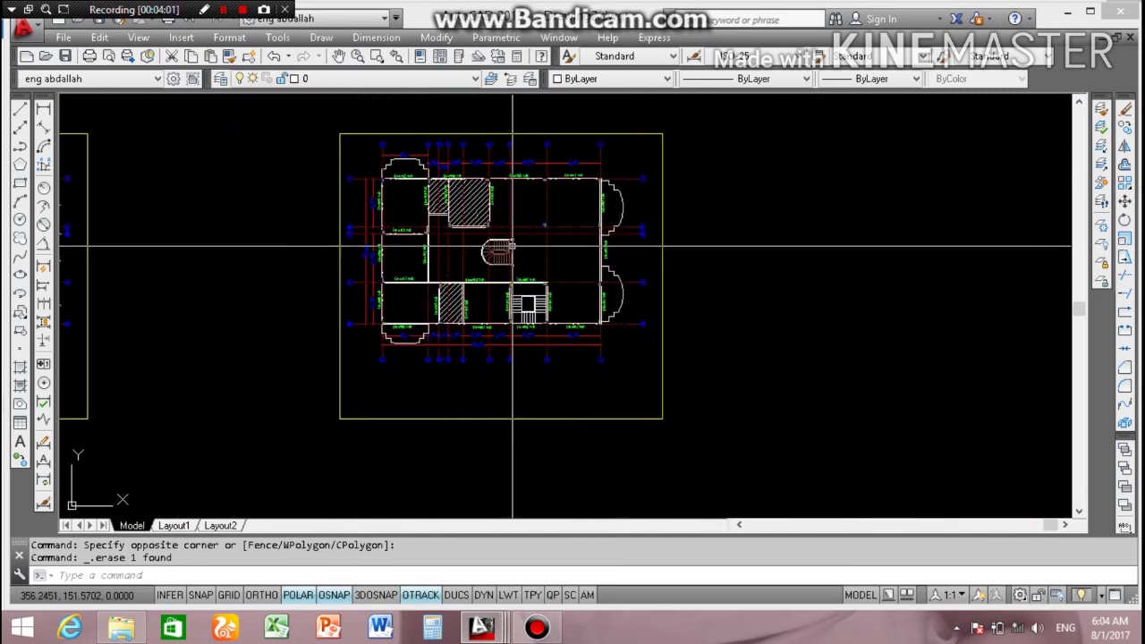
scroll(555, 260, up, 2)
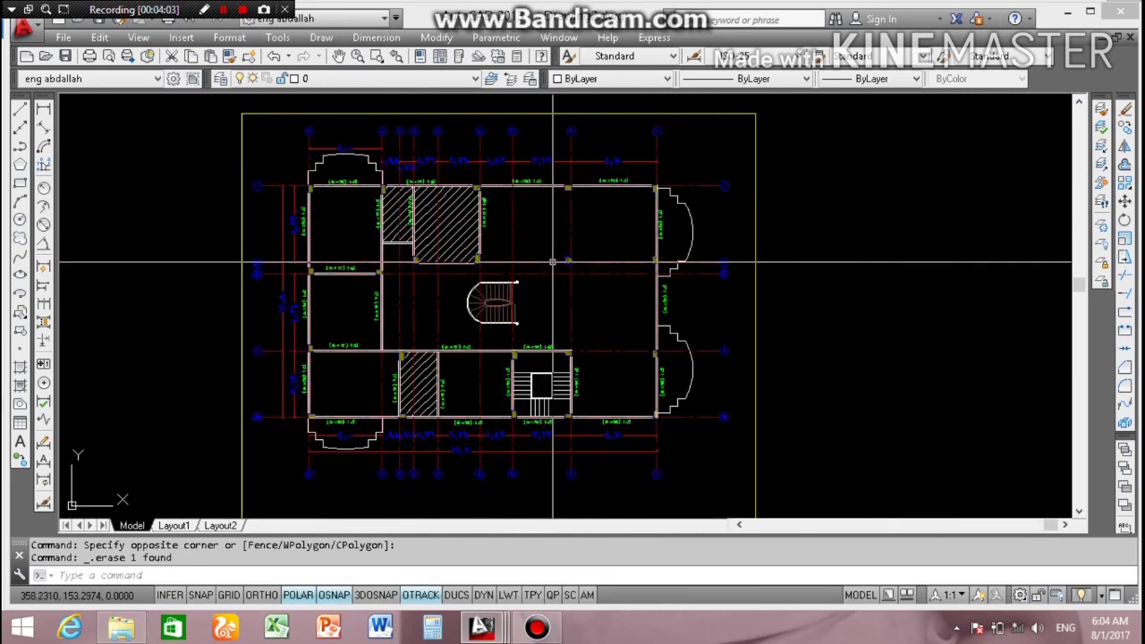
click(537, 627)
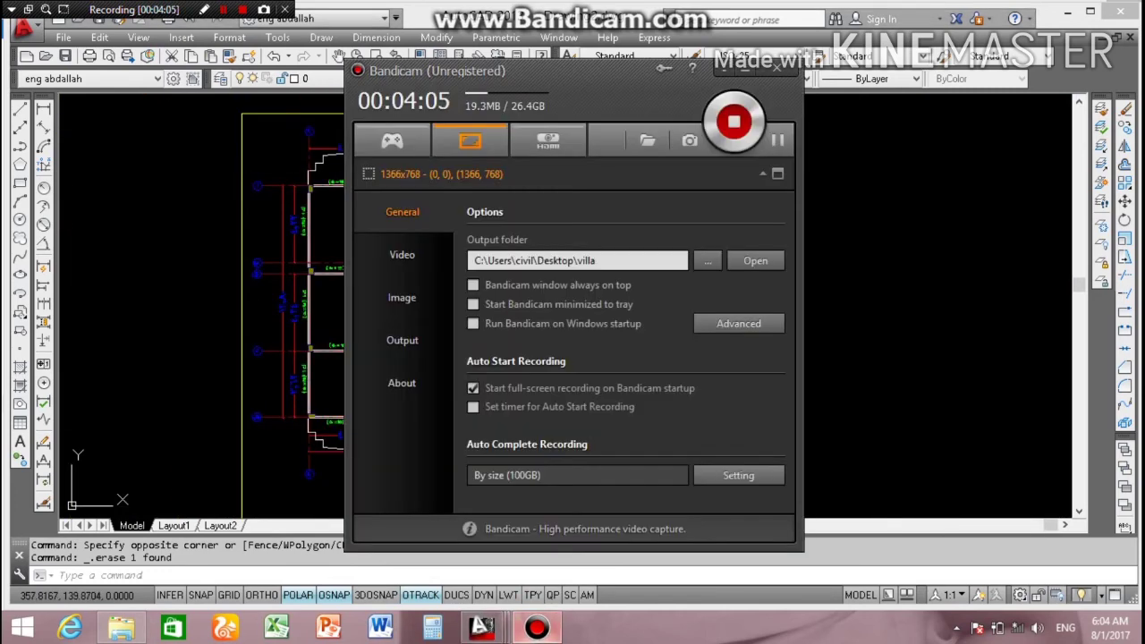
click(536, 627)
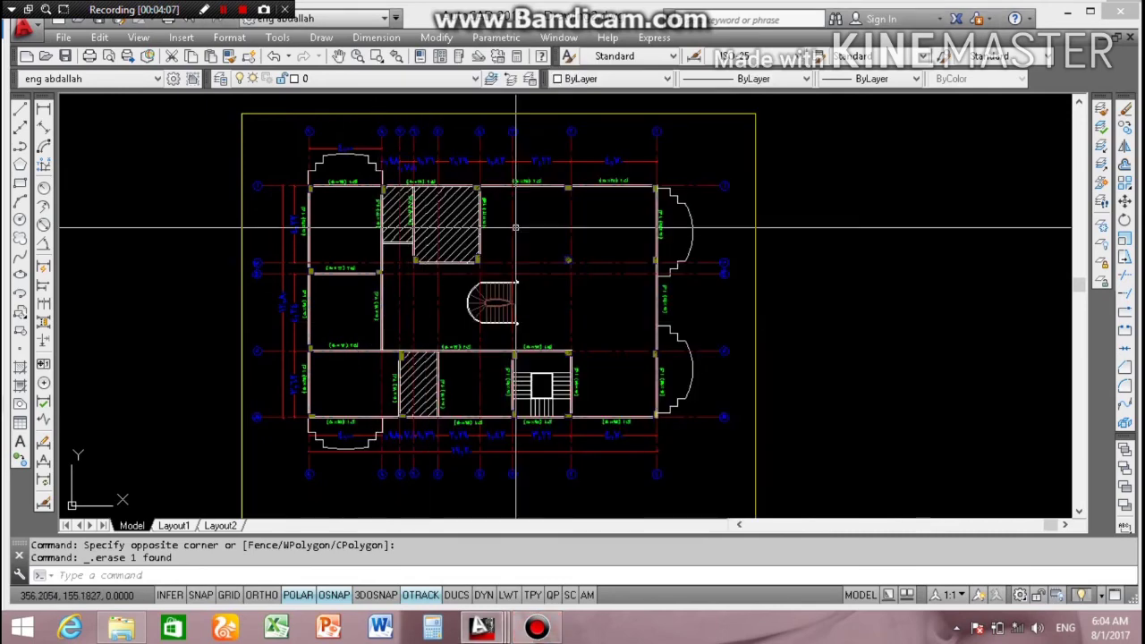
scroll(537, 264, up, 3)
scroll(582, 304, up, 1)
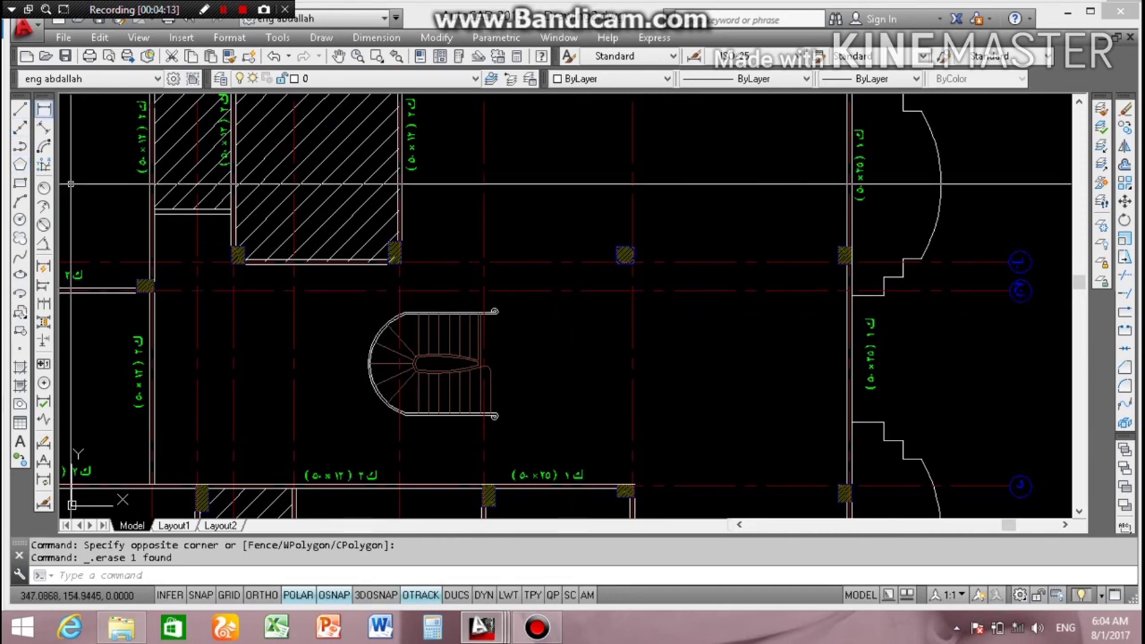
click(43, 107)
scroll(535, 226, down, 4)
scroll(535, 226, up, 1)
scroll(554, 231, up, 2)
Step: Place a vertical 4.76 dimension between the two grid-line columns right of the stair
scroll(586, 237, down, 1)
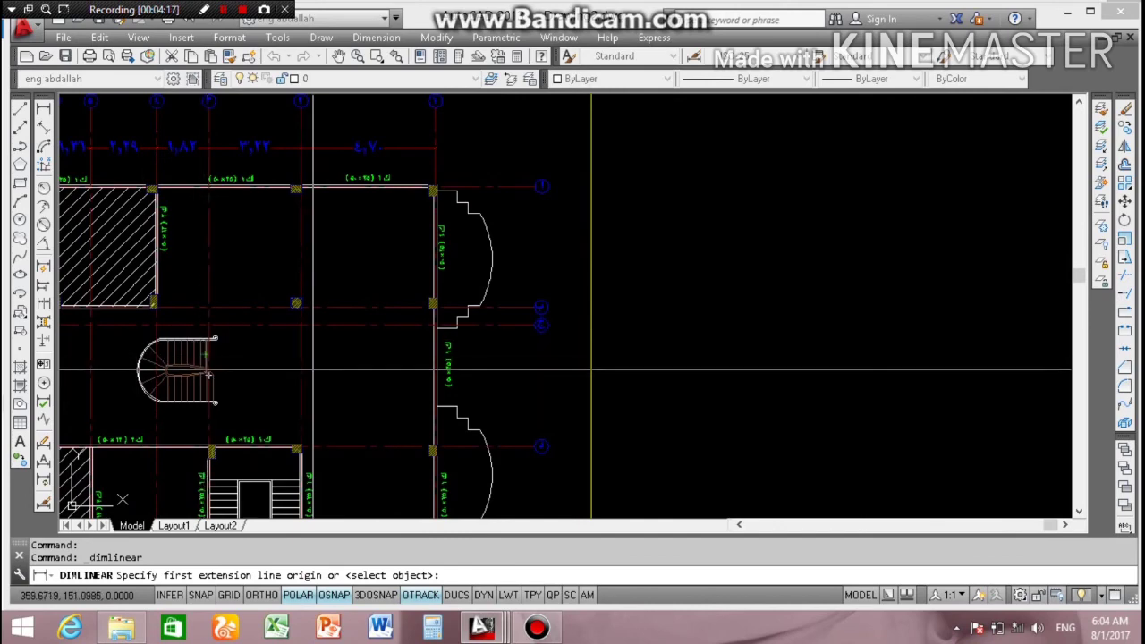
scroll(354, 369, down, 2)
scroll(358, 358, up, 3)
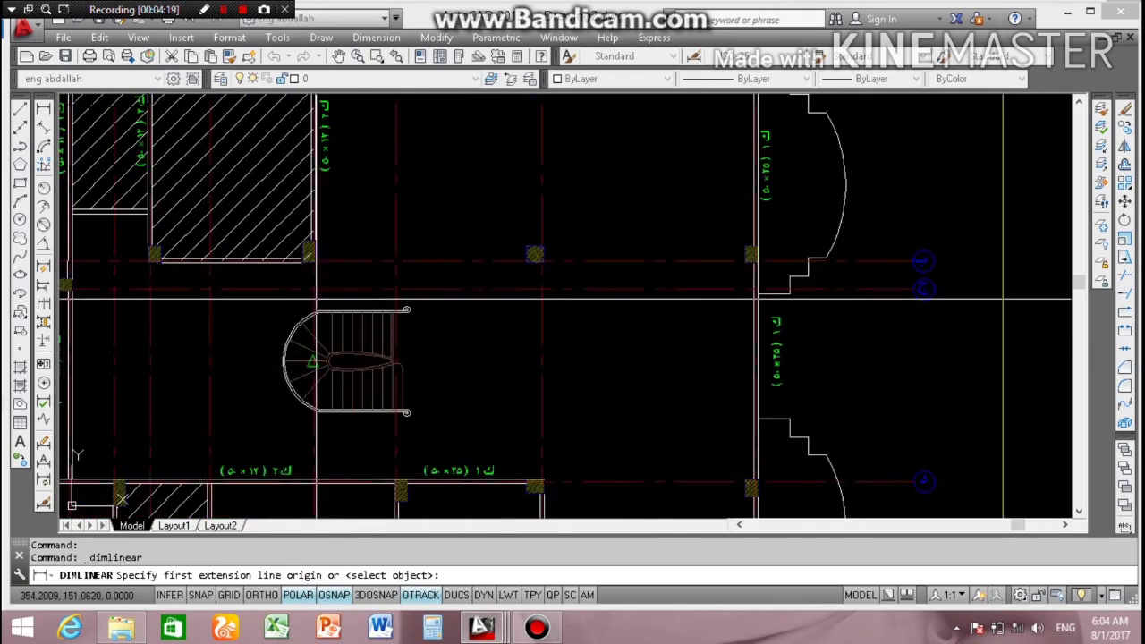
scroll(379, 308, down, 1)
scroll(458, 284, up, 4)
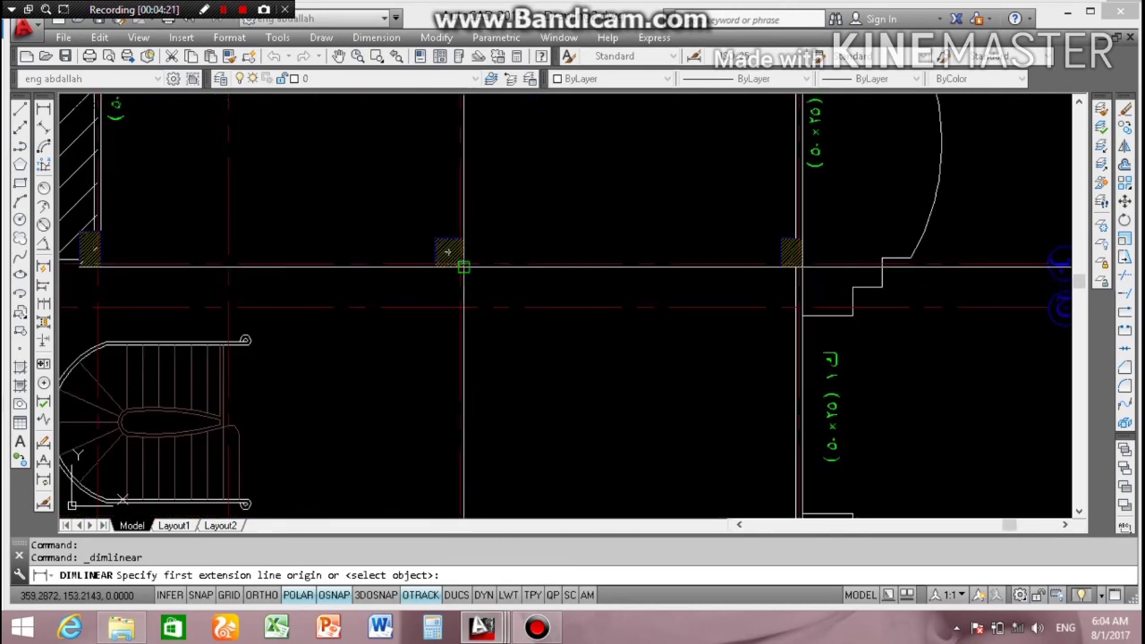
click(462, 266)
scroll(443, 264, down, 7)
scroll(438, 376, up, 9)
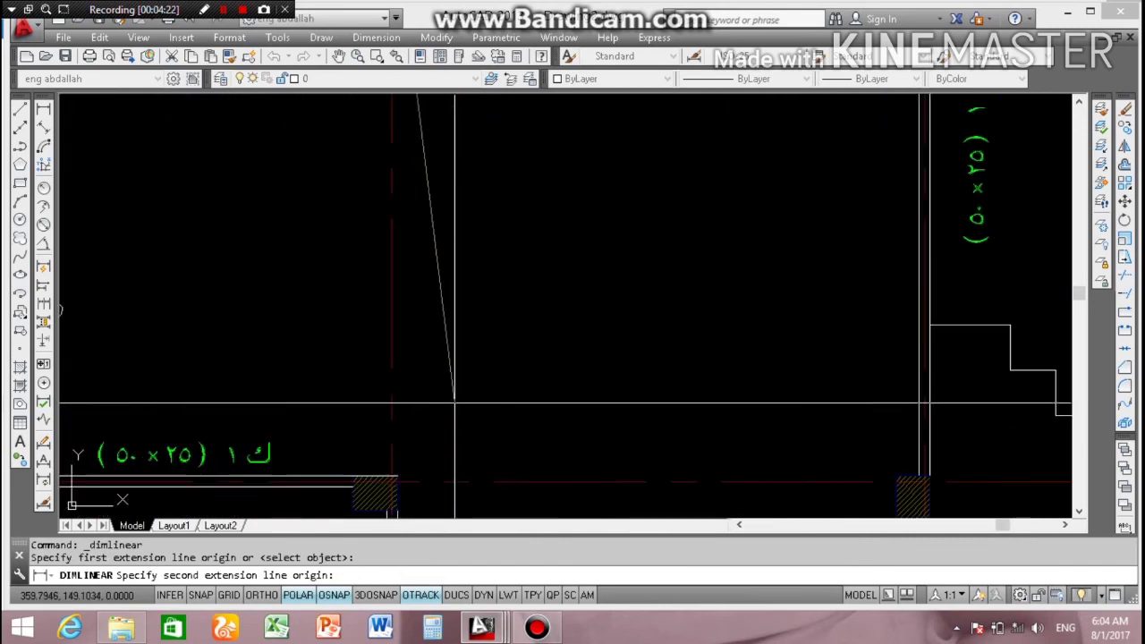
scroll(422, 483, down, 3)
click(398, 474)
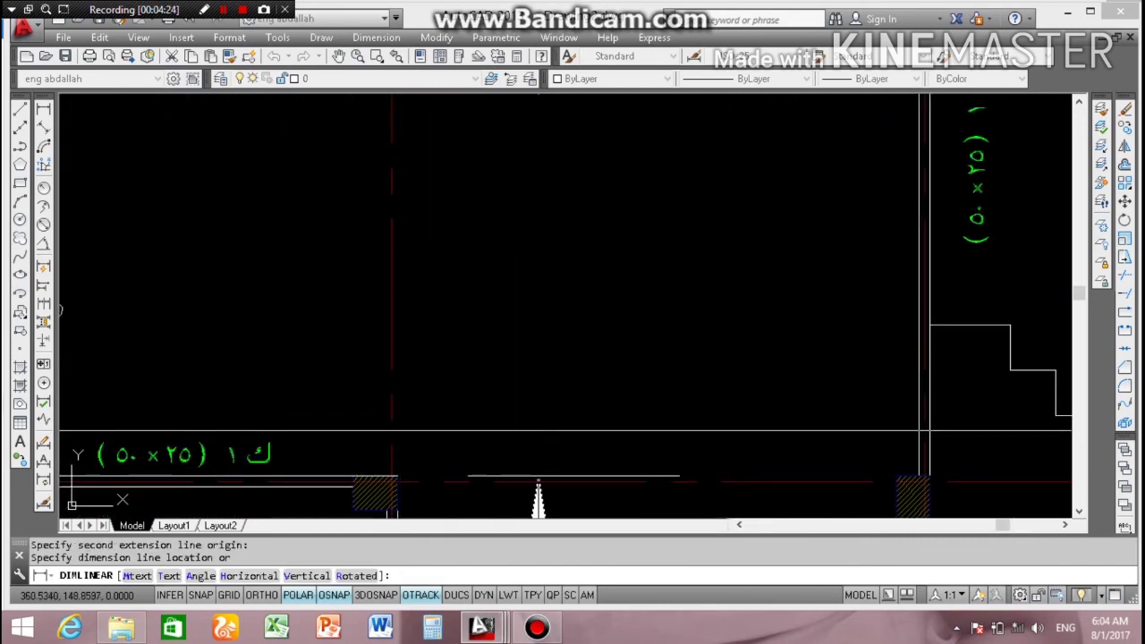
scroll(501, 403, down, 2)
click(508, 377)
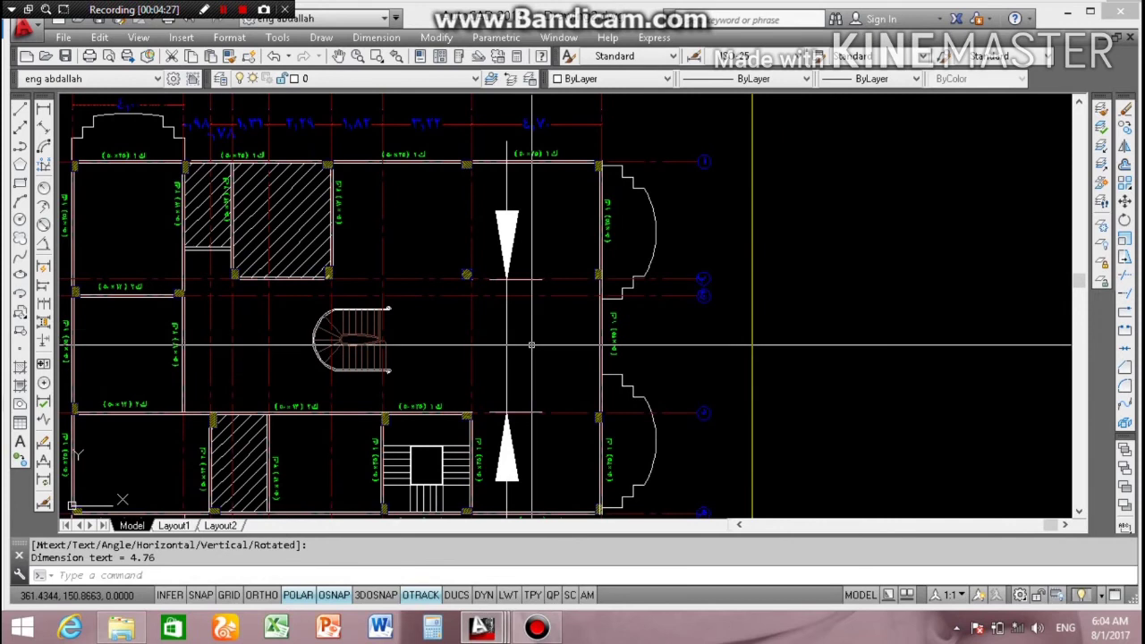
Step: Restyle the 4.76 dimension blue by matching an existing blue dimension
text(ma)
key(Return)
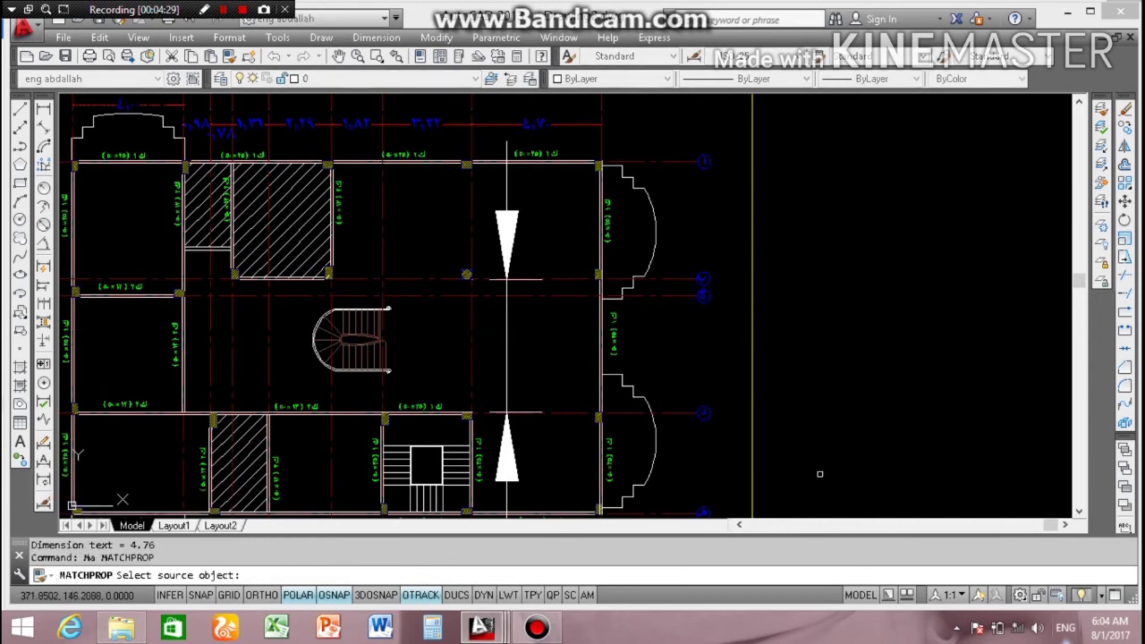
click(572, 122)
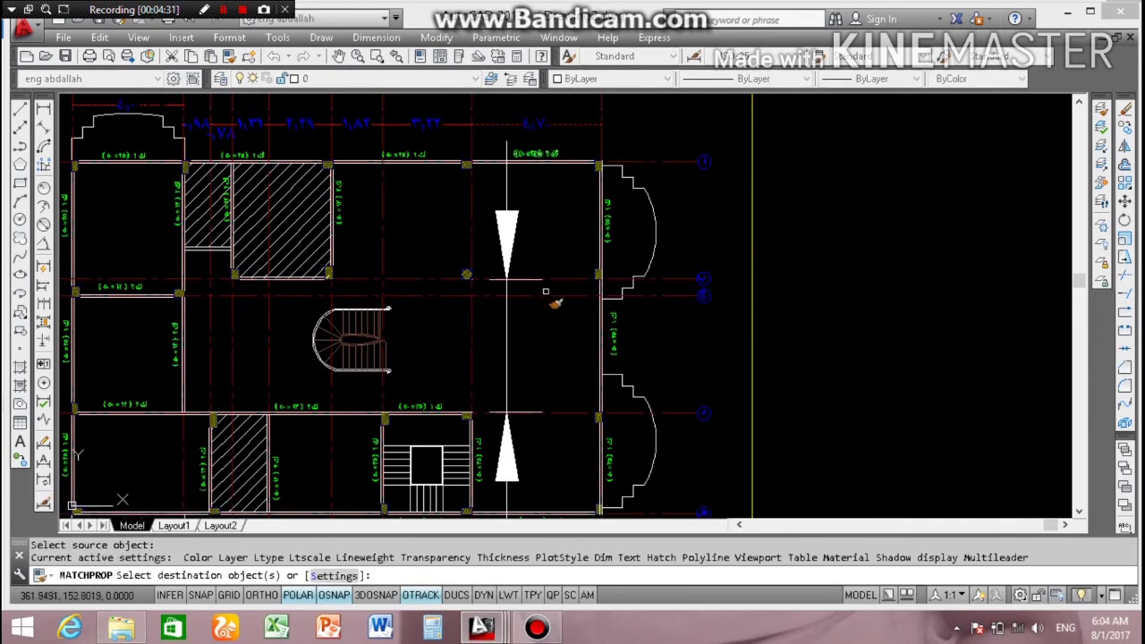
click(550, 317)
click(508, 356)
scroll(535, 378, up, 2)
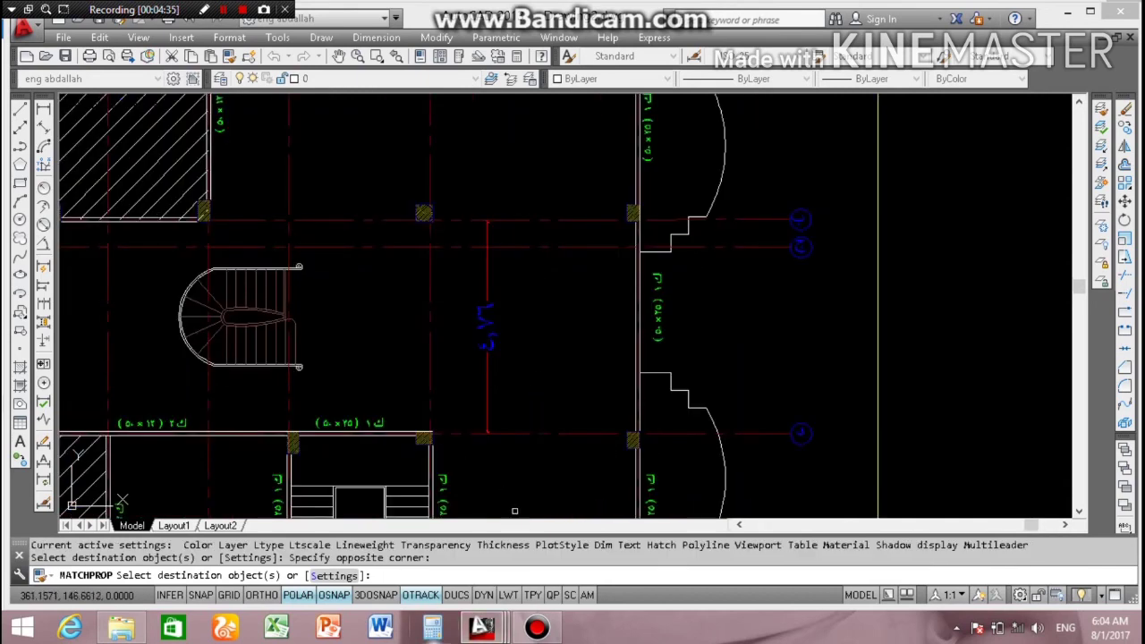
click(432, 628)
Step: Enter 4.76 ÷ in Calculator and shift the window down and right
text(4)
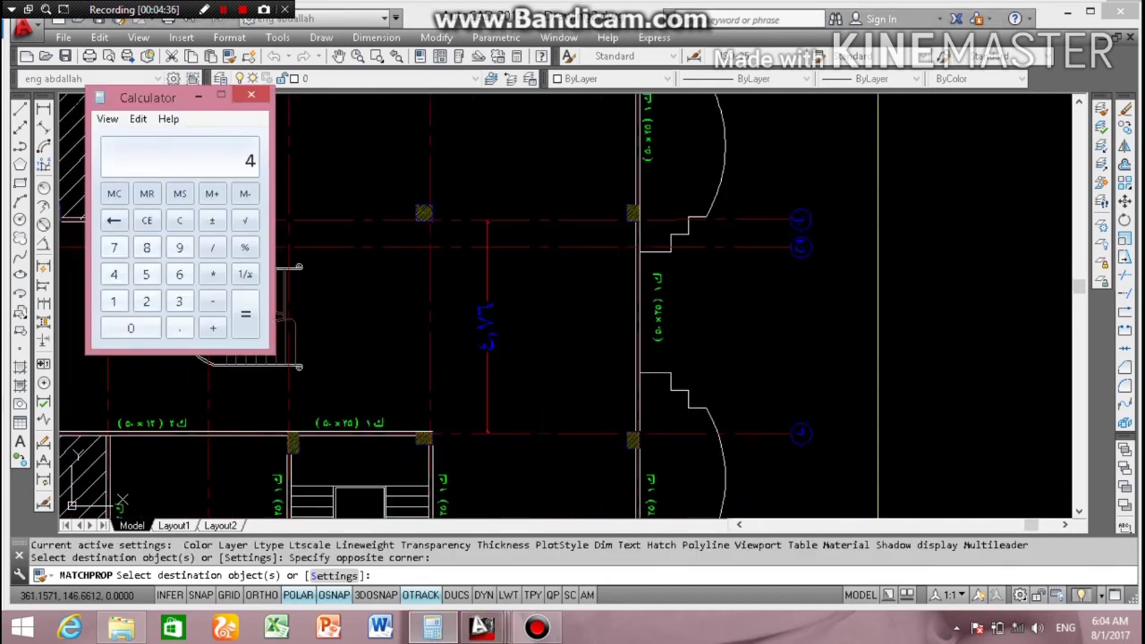
text(.76 )
text(/)
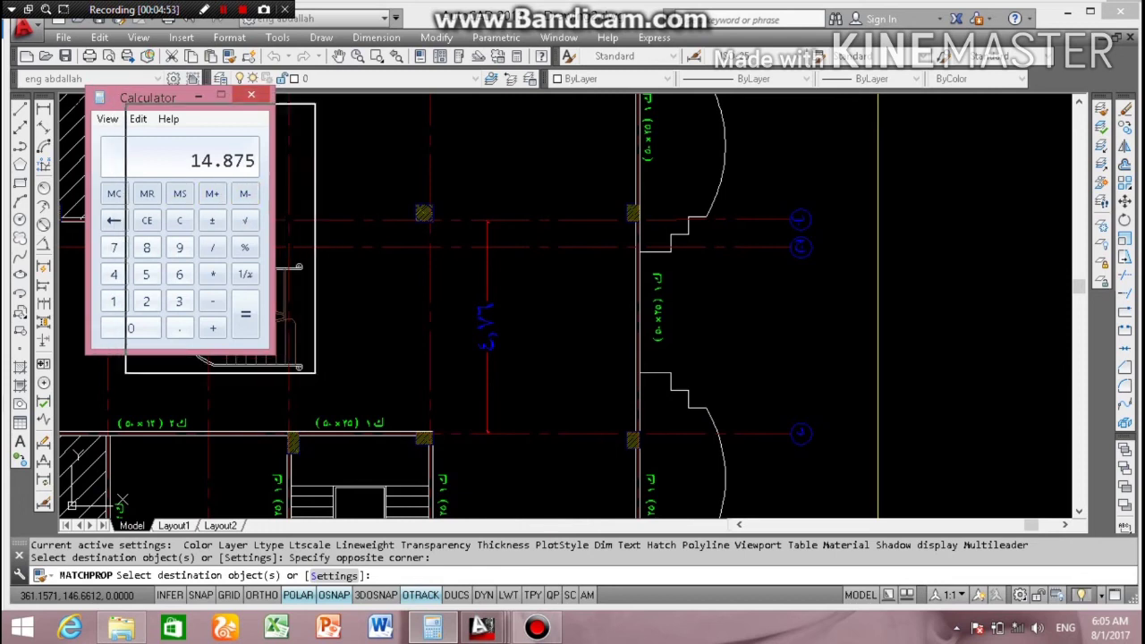
drag(147, 98, 224, 150)
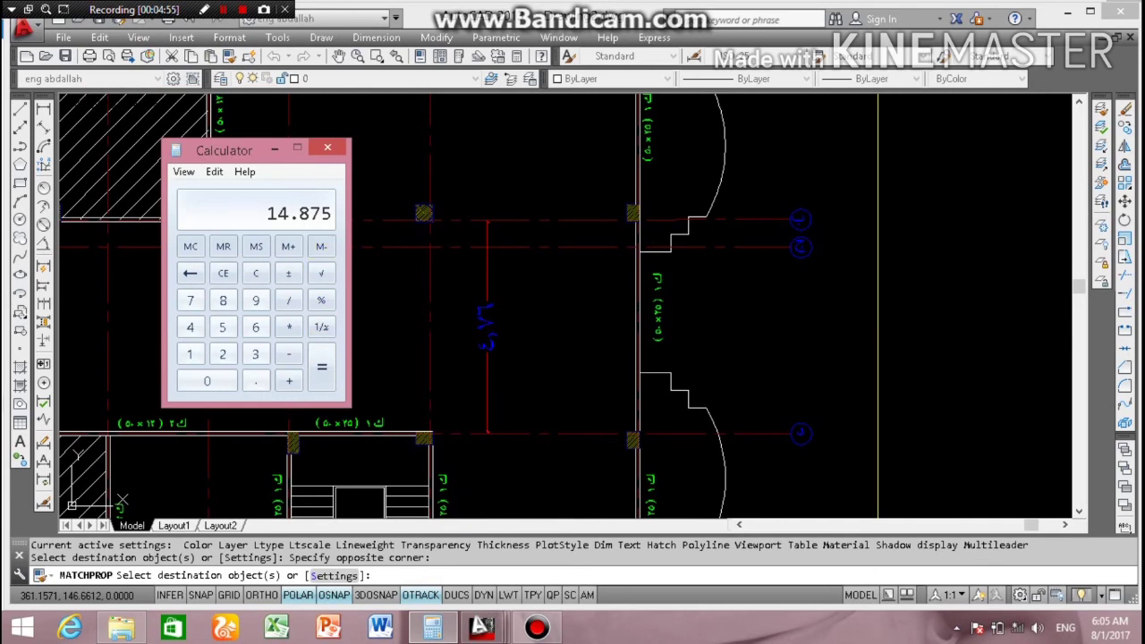
Step: Place a horizontal 4.64 dimension between the two columns above the stair
click(542, 349)
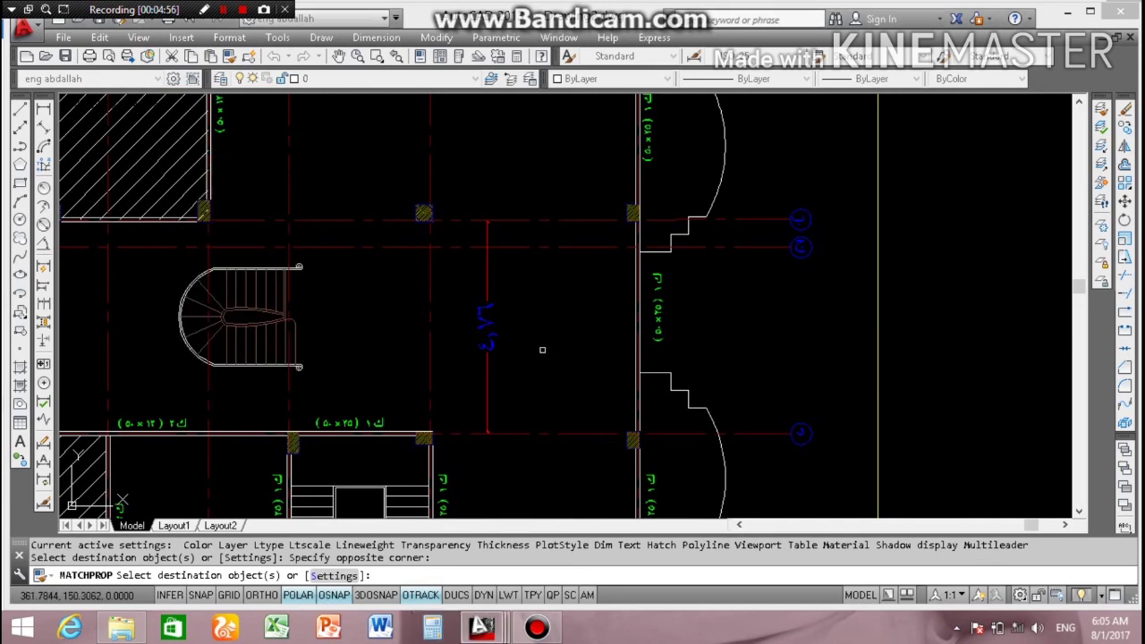
key(Escape)
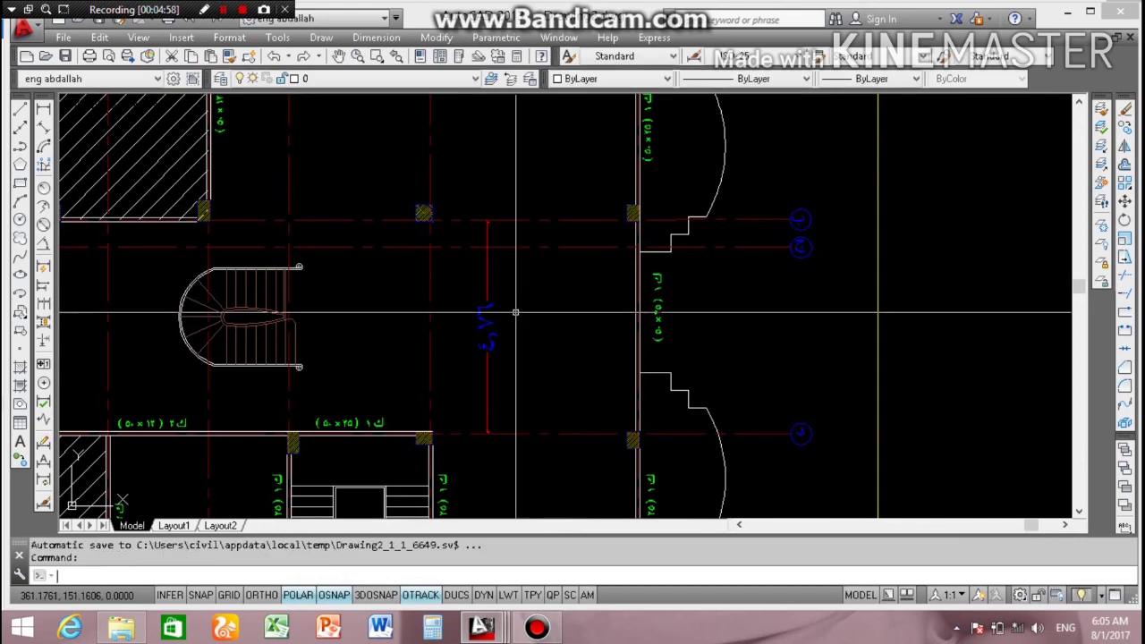
scroll(492, 268, down, 4)
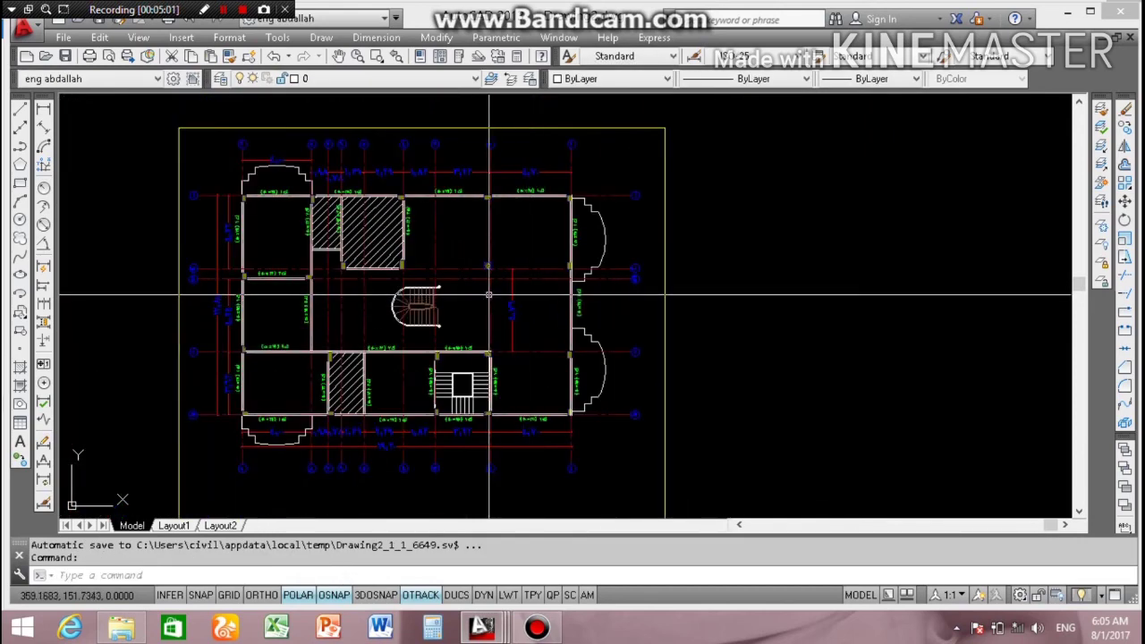
scroll(437, 231, up, 2)
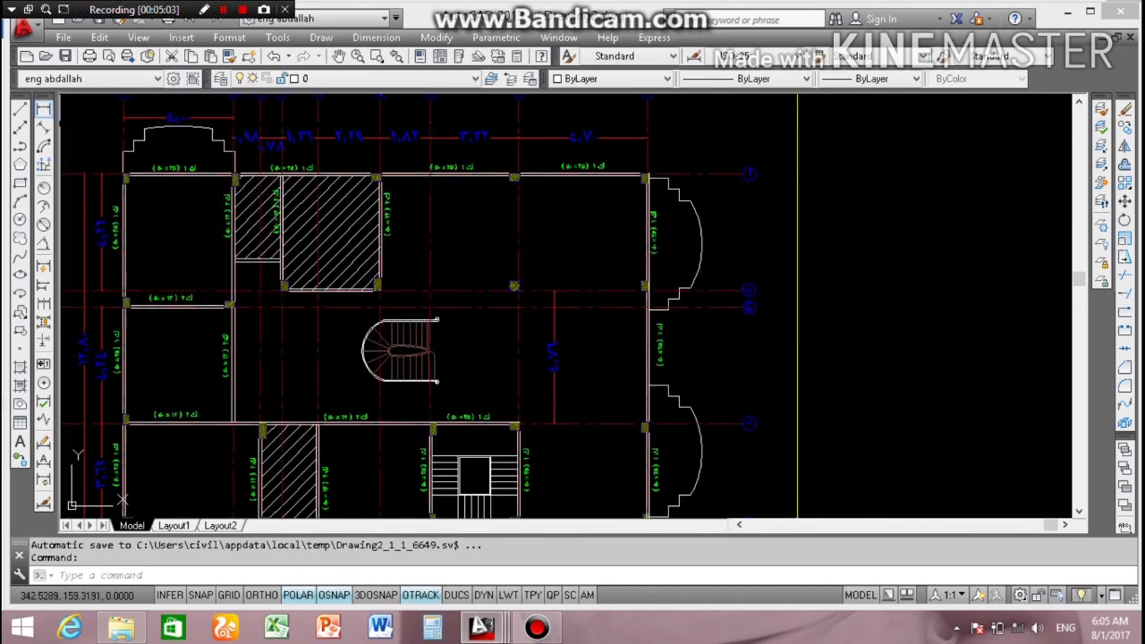
click(1125, 164)
scroll(581, 302, up, 3)
scroll(665, 320, up, 2)
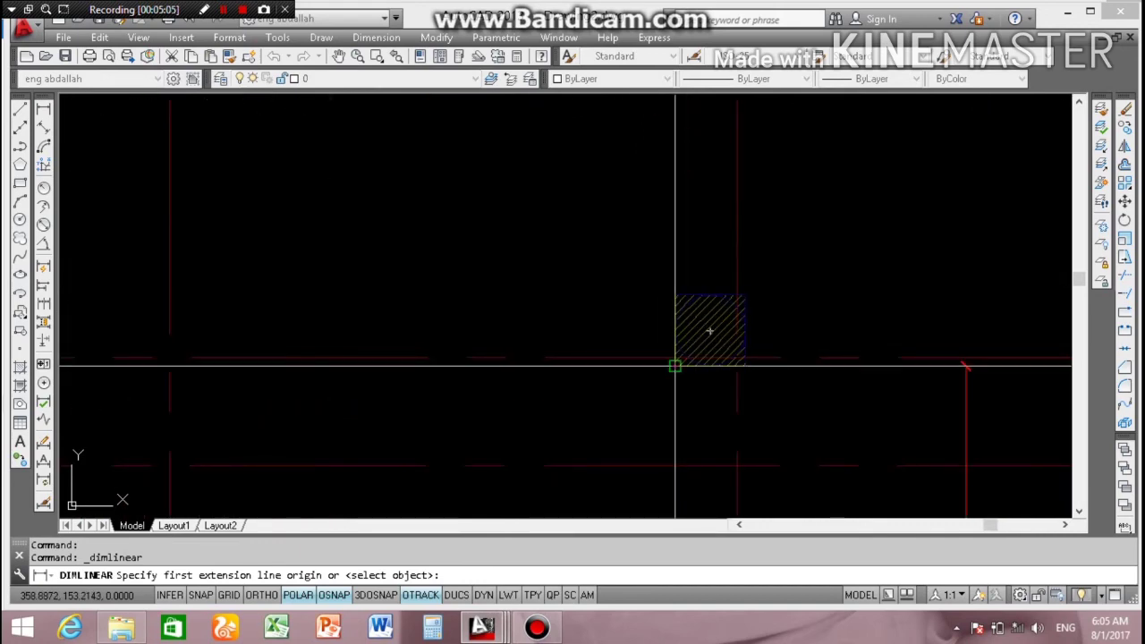
click(673, 357)
scroll(421, 353, down, 2)
scroll(375, 367, down, 3)
scroll(306, 378, up, 4)
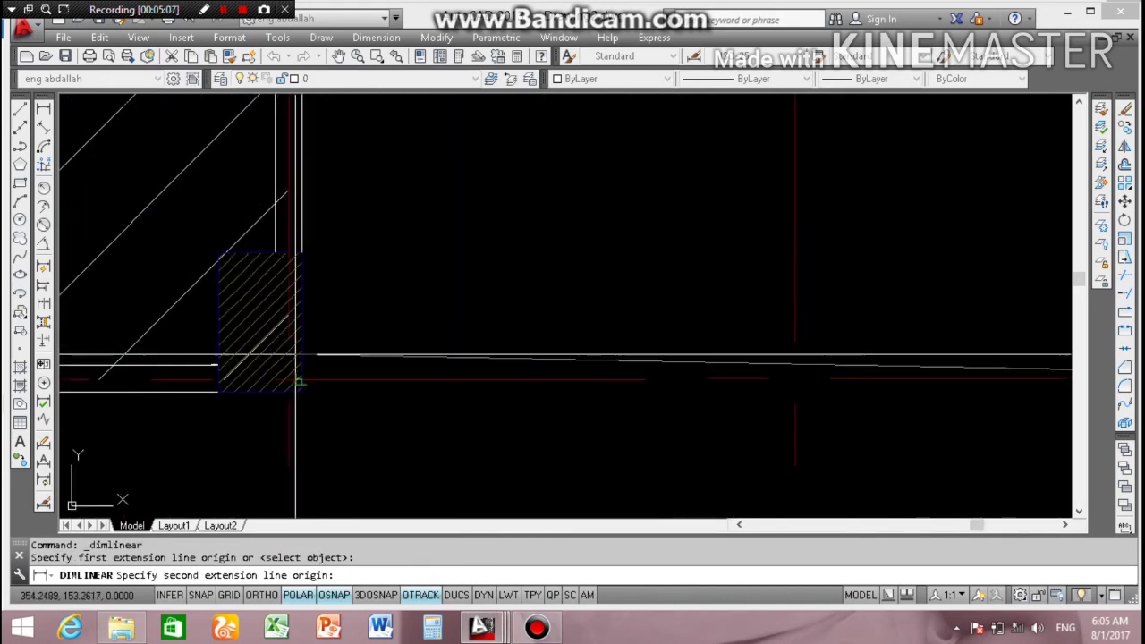
scroll(301, 380, up, 1)
click(302, 379)
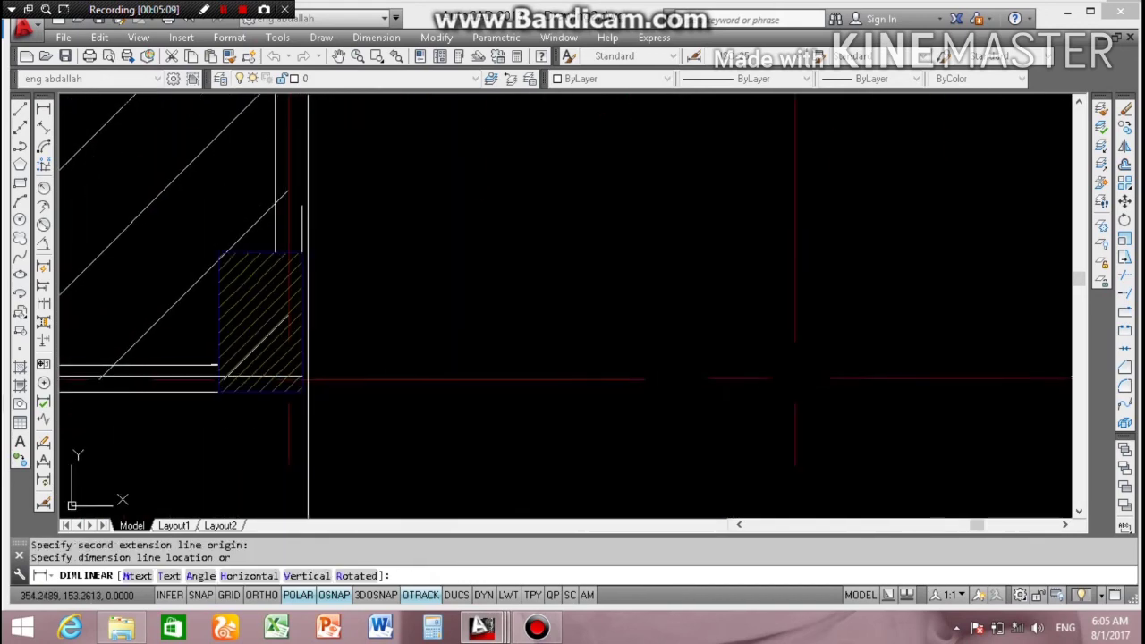
click(404, 287)
Step: Restyle the 4.64 dimension blue by matching an existing dimension's properties
scroll(404, 287, down, 3)
scroll(429, 296, down, 2)
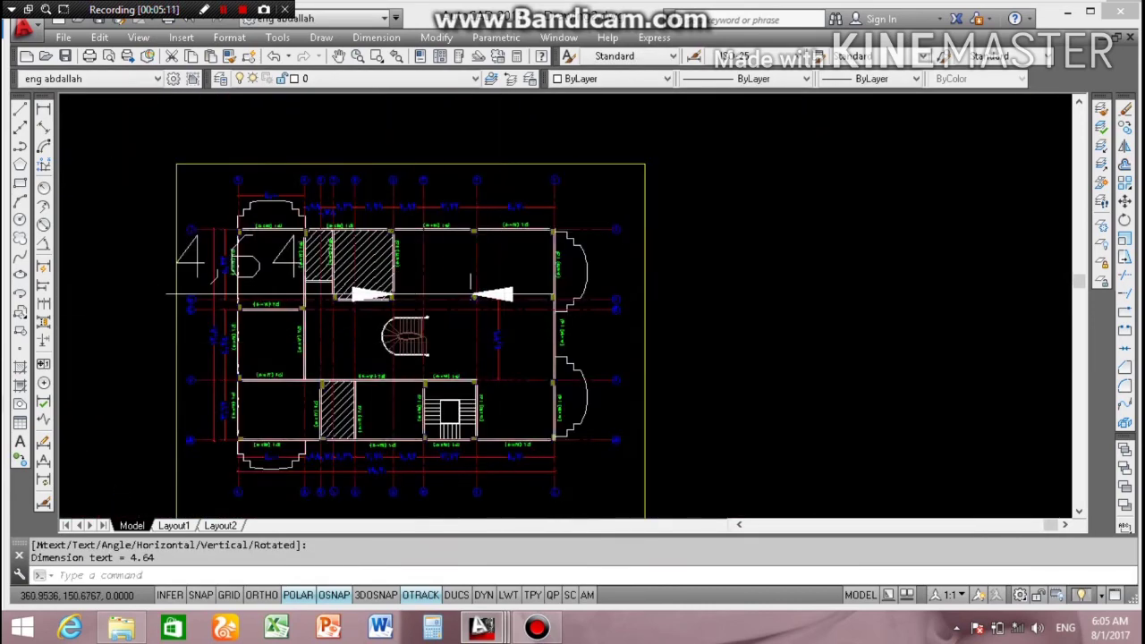
scroll(502, 338, up, 5)
text(a)
key(Return)
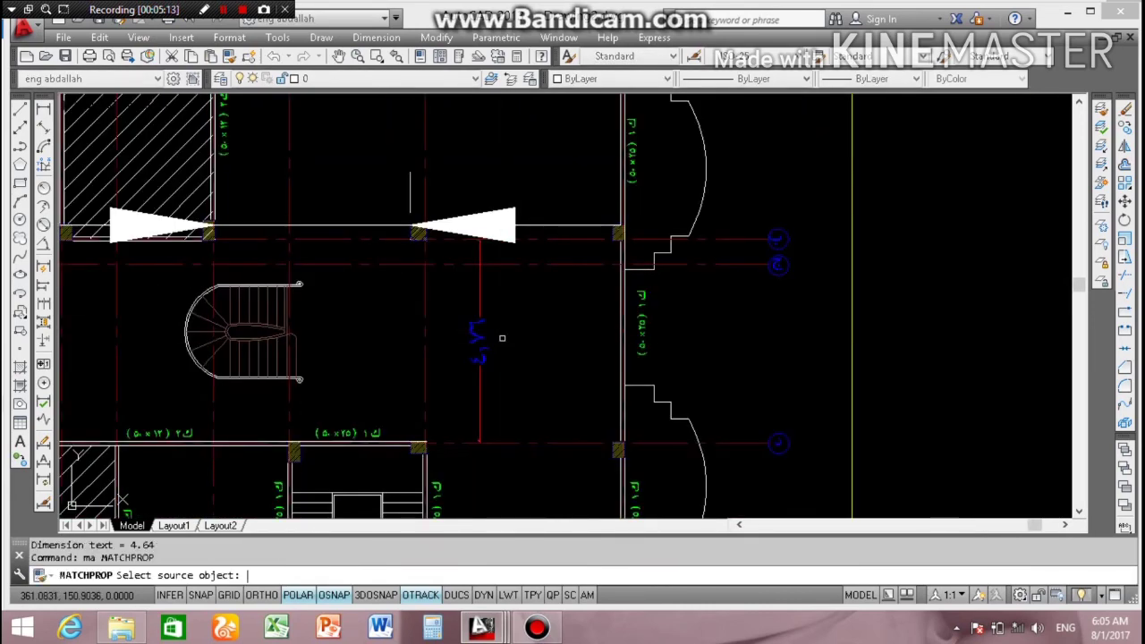
click(469, 331)
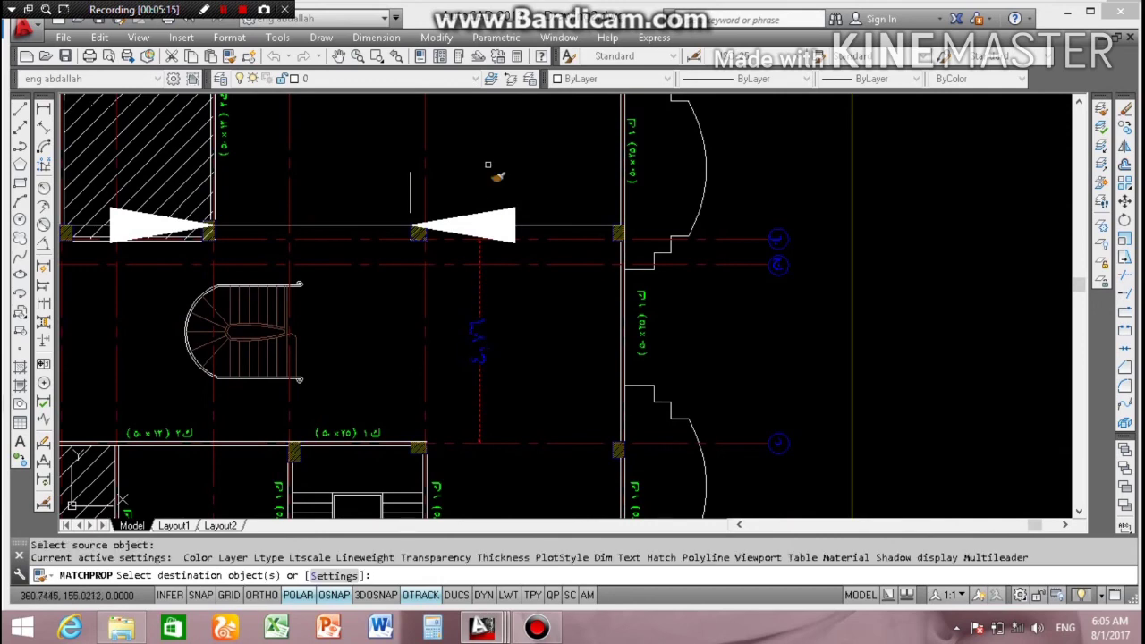
drag(540, 193, 494, 215)
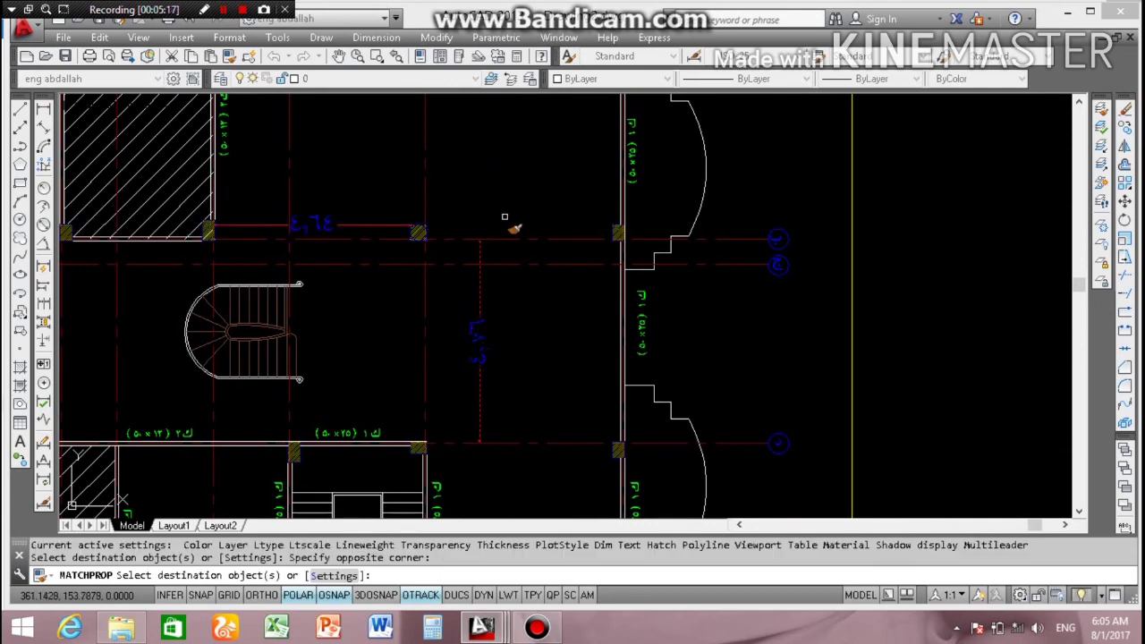
scroll(510, 229, down, 6)
scroll(510, 228, up, 2)
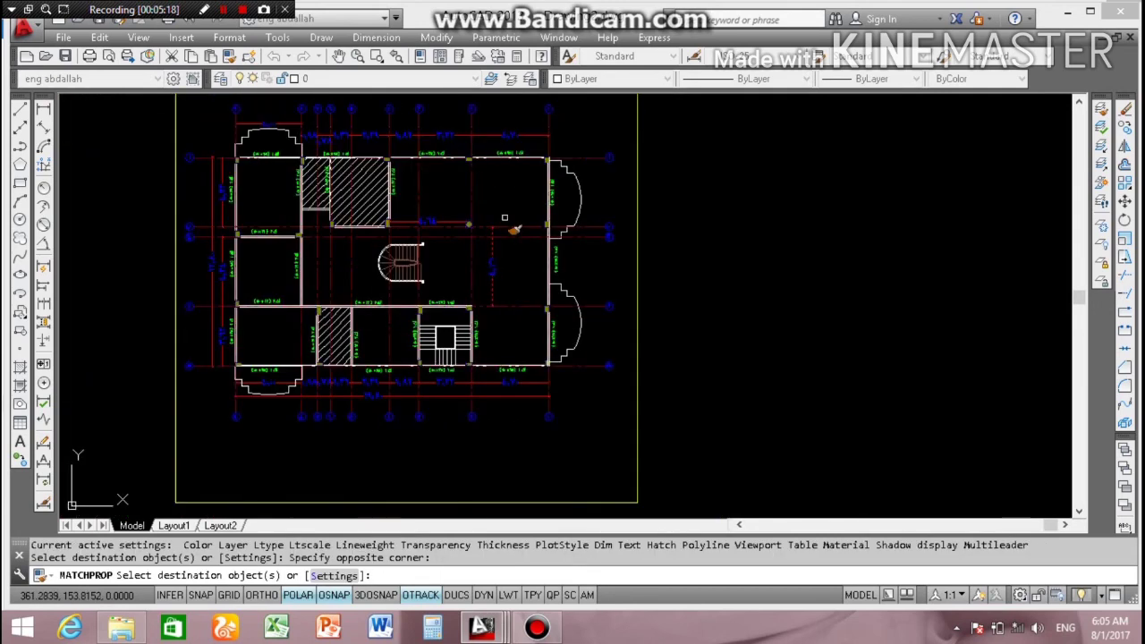
key(Escape)
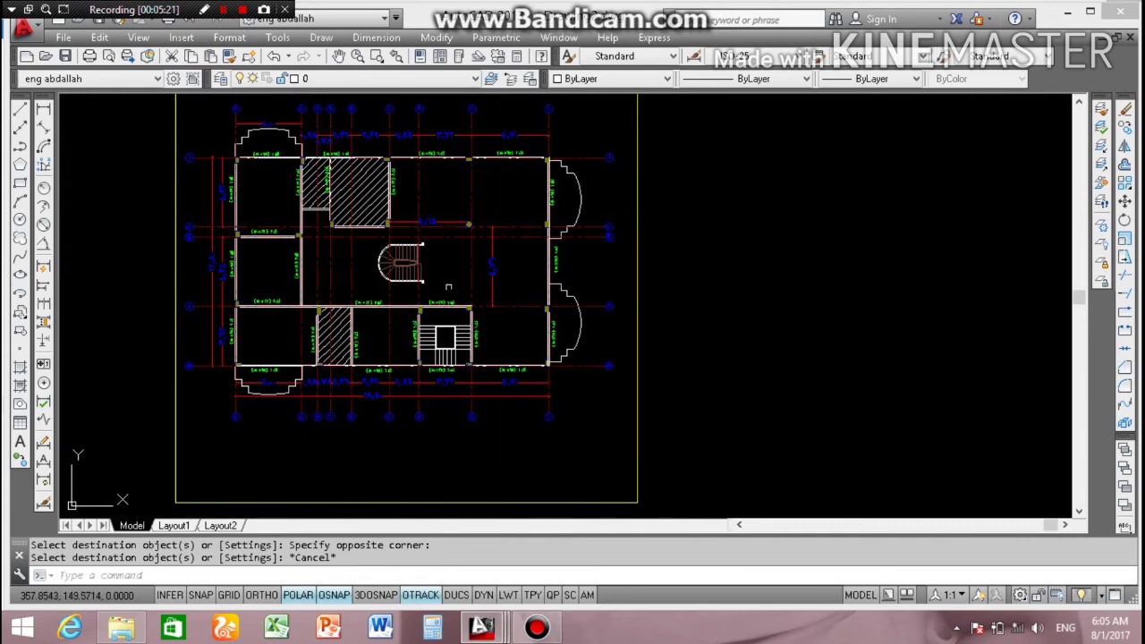
Step: Delete the 4.64 dimension above the stair and the vertical dimension beside it
scroll(452, 268, up, 2)
scroll(458, 270, up, 2)
scroll(459, 269, down, 2)
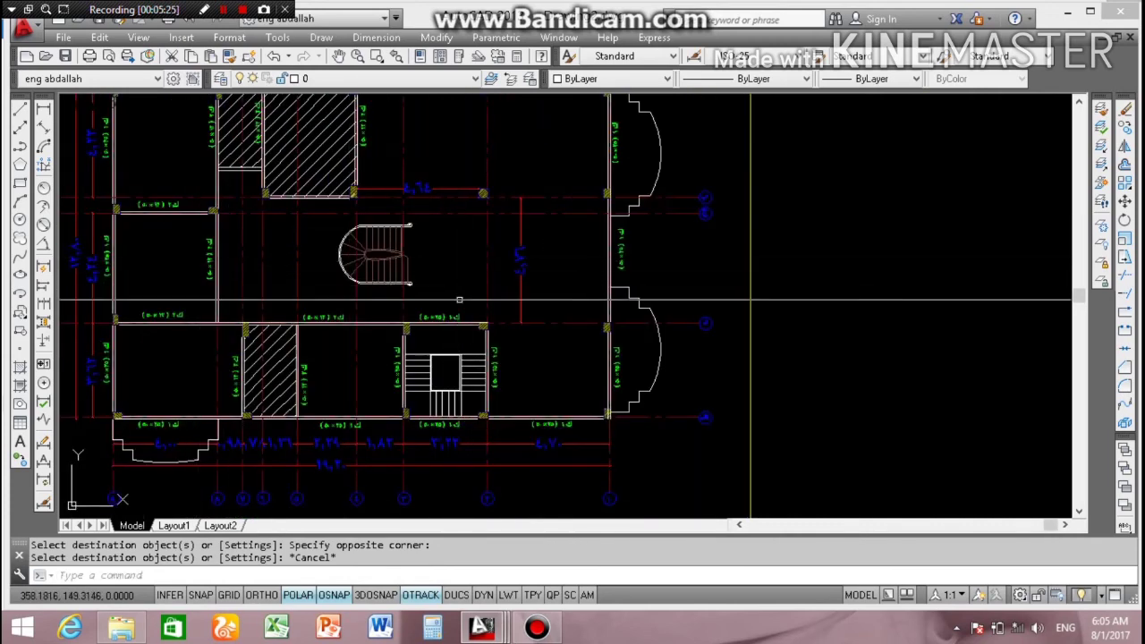
scroll(531, 304, down, 3)
scroll(565, 280, up, 3)
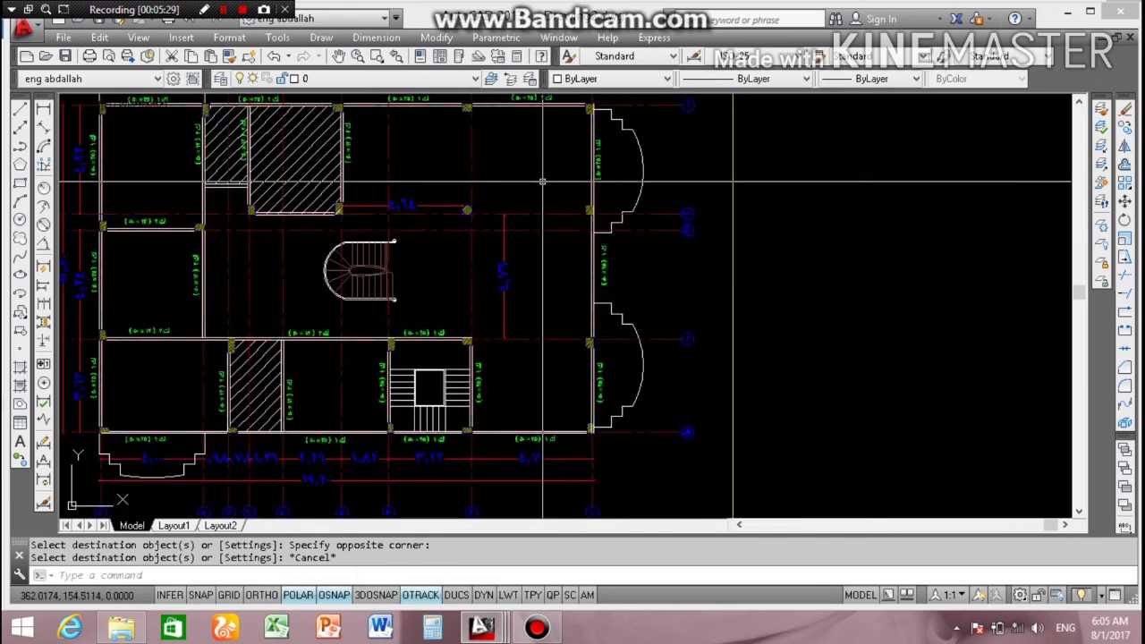
scroll(333, 196, up, 2)
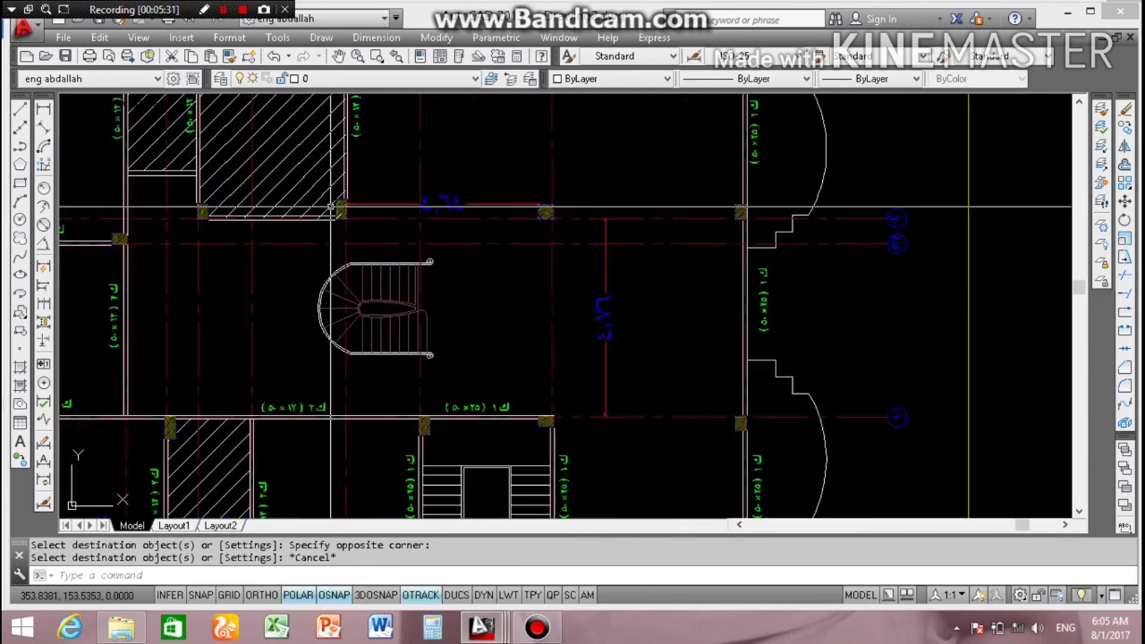
scroll(446, 195, up, 3)
click(445, 194)
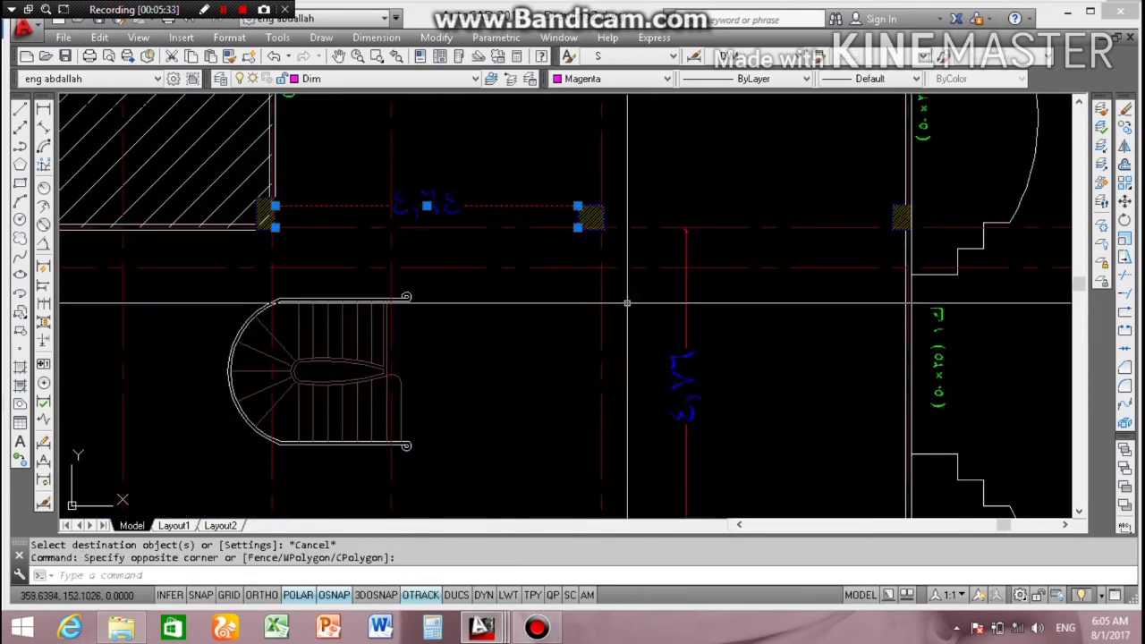
click(712, 322)
click(656, 369)
key(Delete)
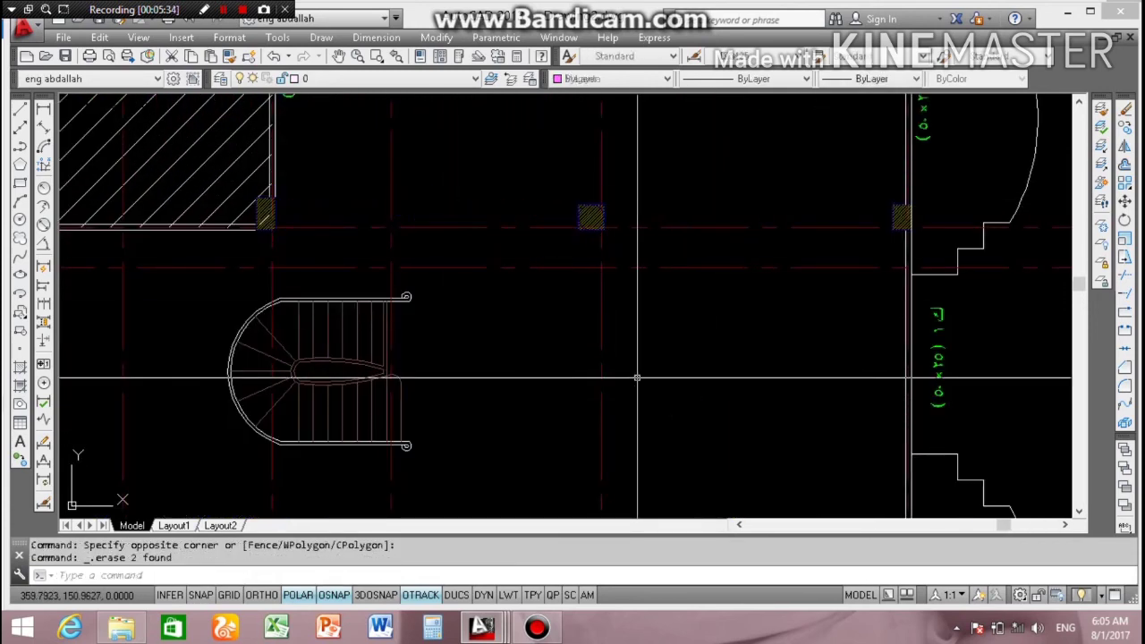
Step: Navigate the drawing and turn on dynamic input prompts with F12
scroll(617, 364, down, 4)
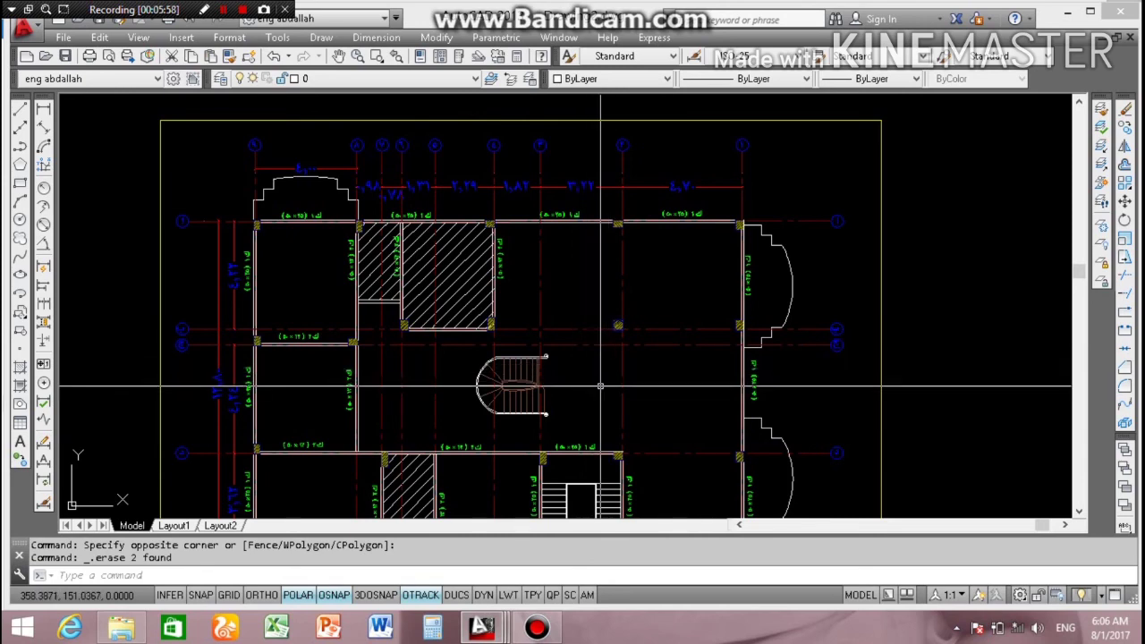
scroll(599, 386, down, 5)
scroll(540, 483, up, 5)
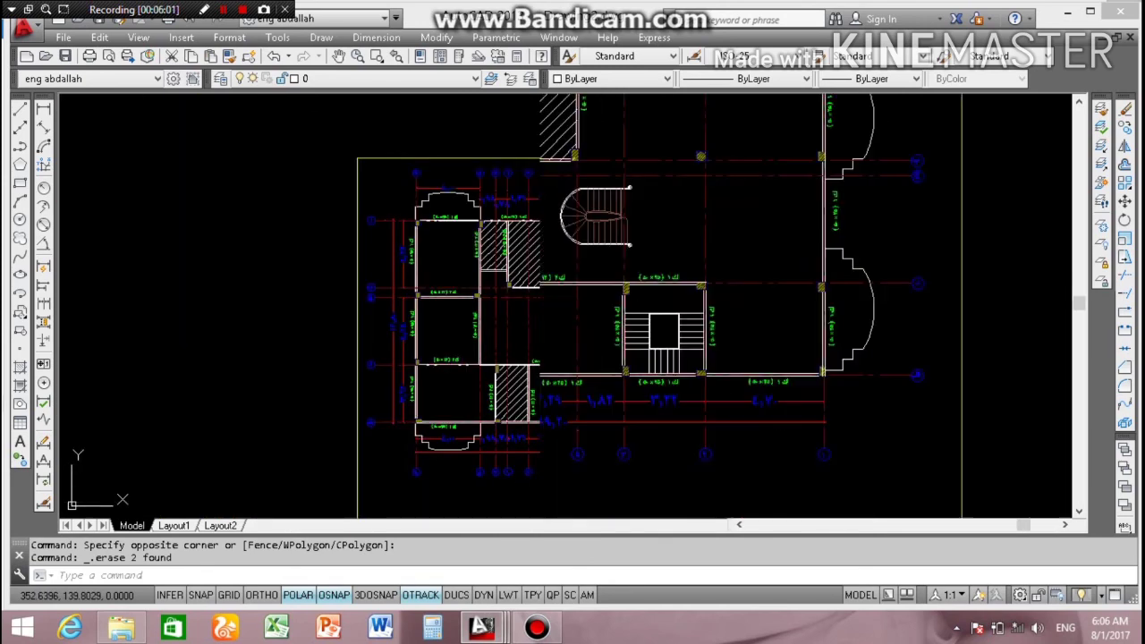
scroll(555, 328, up, 3)
scroll(555, 313, up, 2)
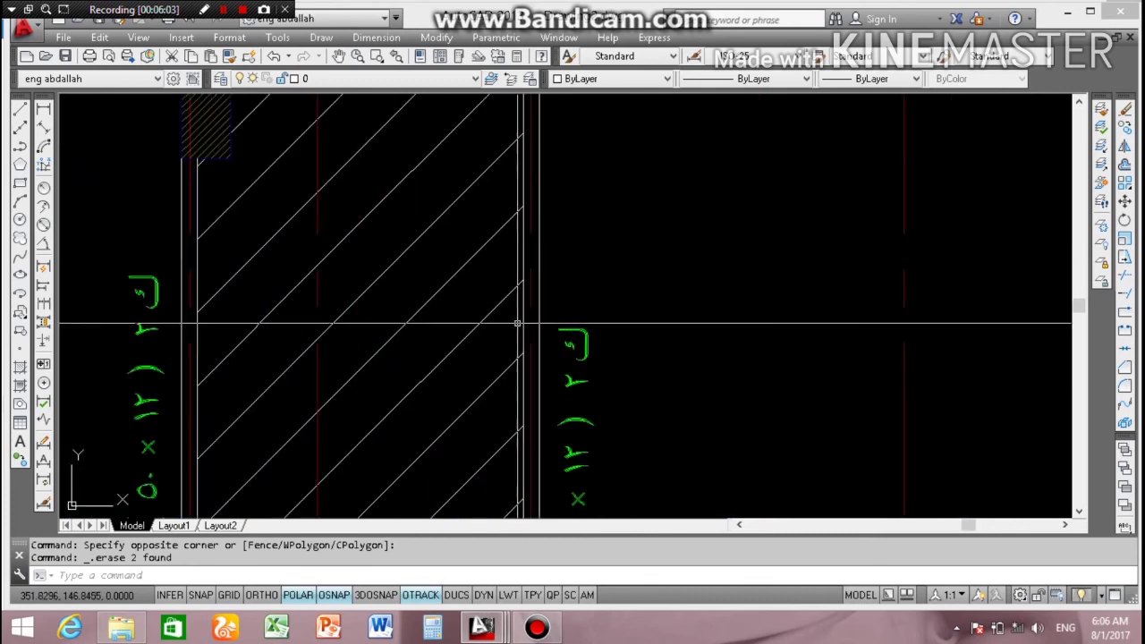
scroll(555, 308, up, 1)
scroll(555, 308, down, 4)
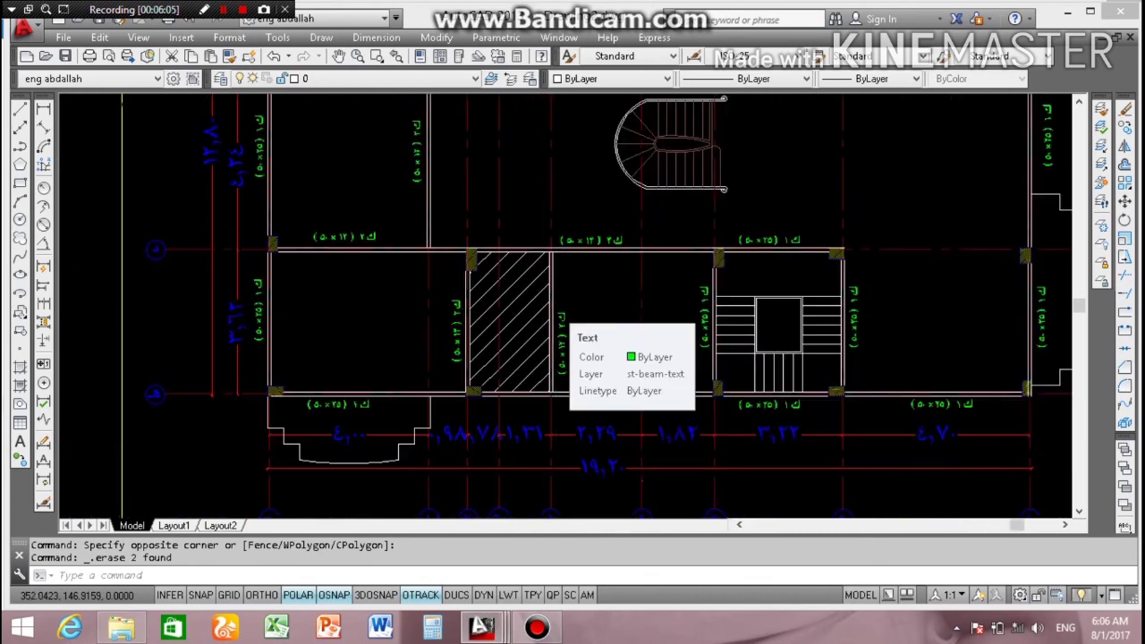
scroll(555, 308, down, 3)
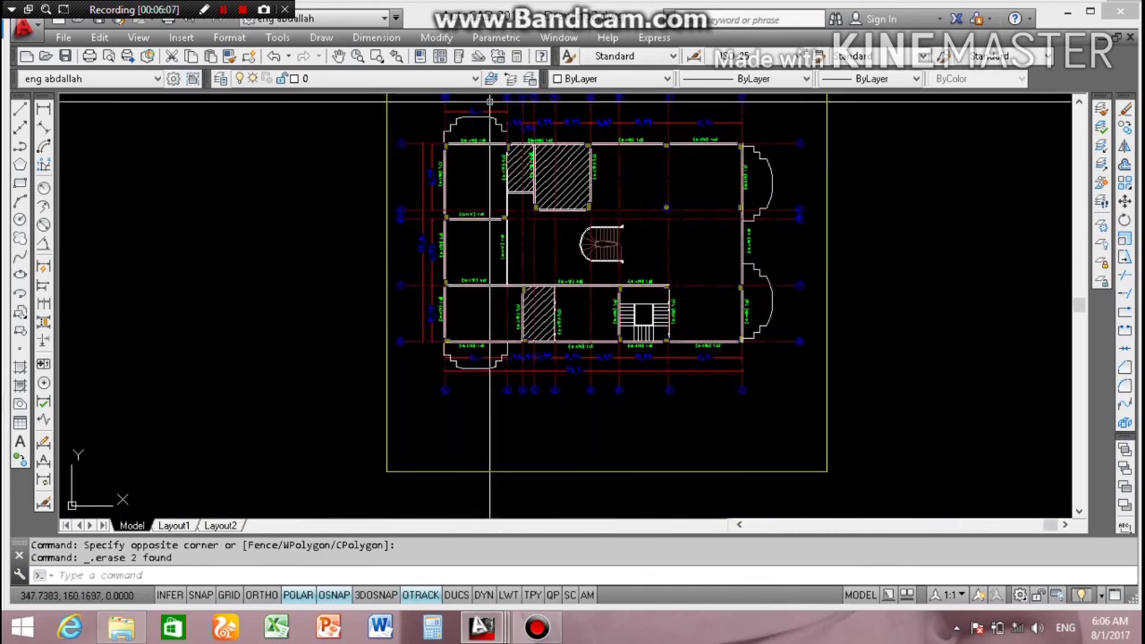
scroll(442, 151, up, 4)
scroll(442, 150, down, 5)
scroll(468, 186, up, 4)
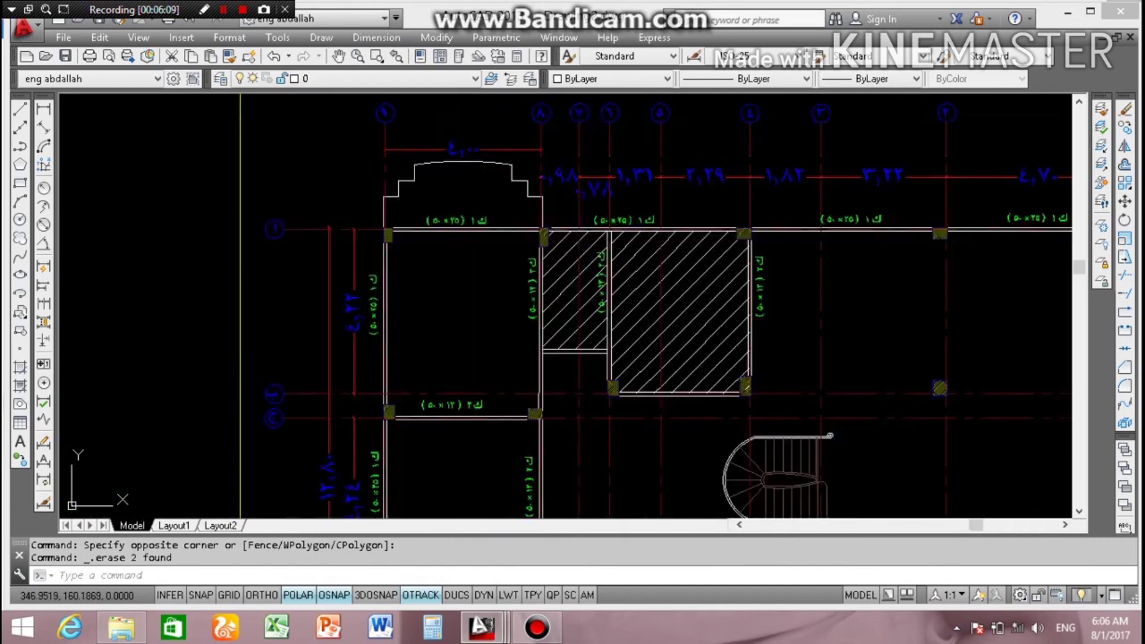
scroll(468, 185, down, 1)
scroll(456, 206, down, 2)
scroll(434, 230, down, 2)
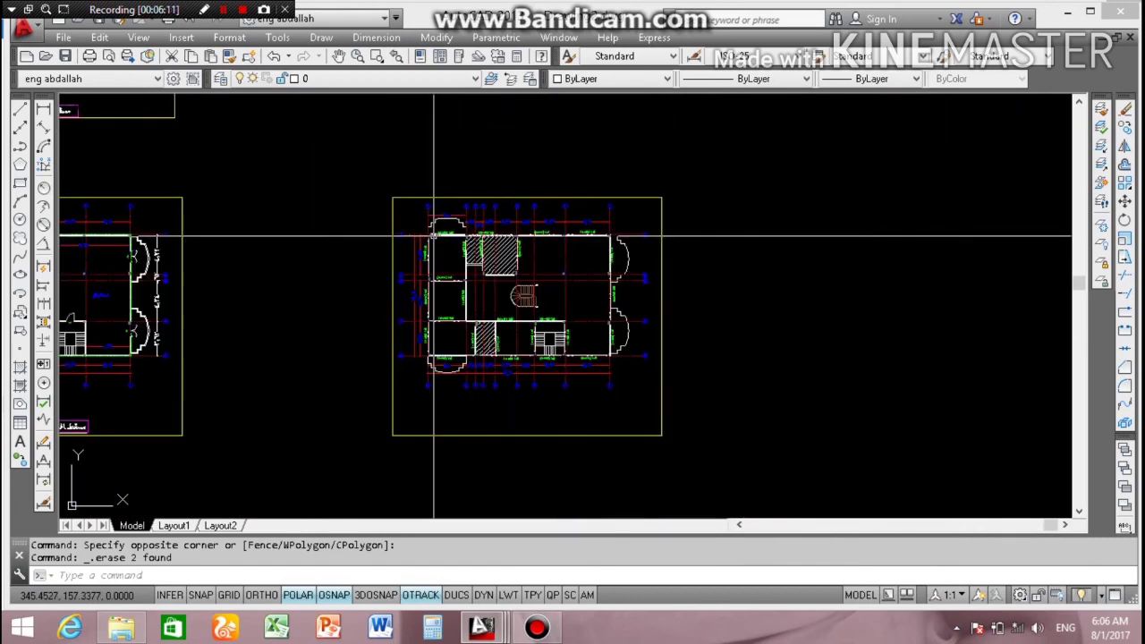
scroll(590, 284, up, 2)
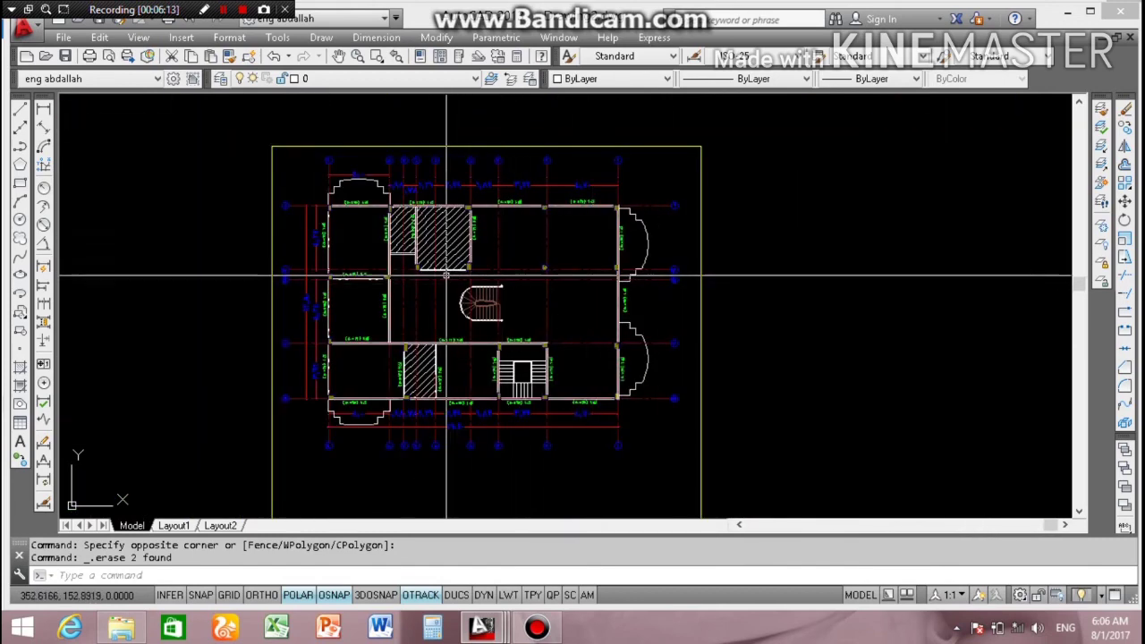
scroll(344, 246, up, 2)
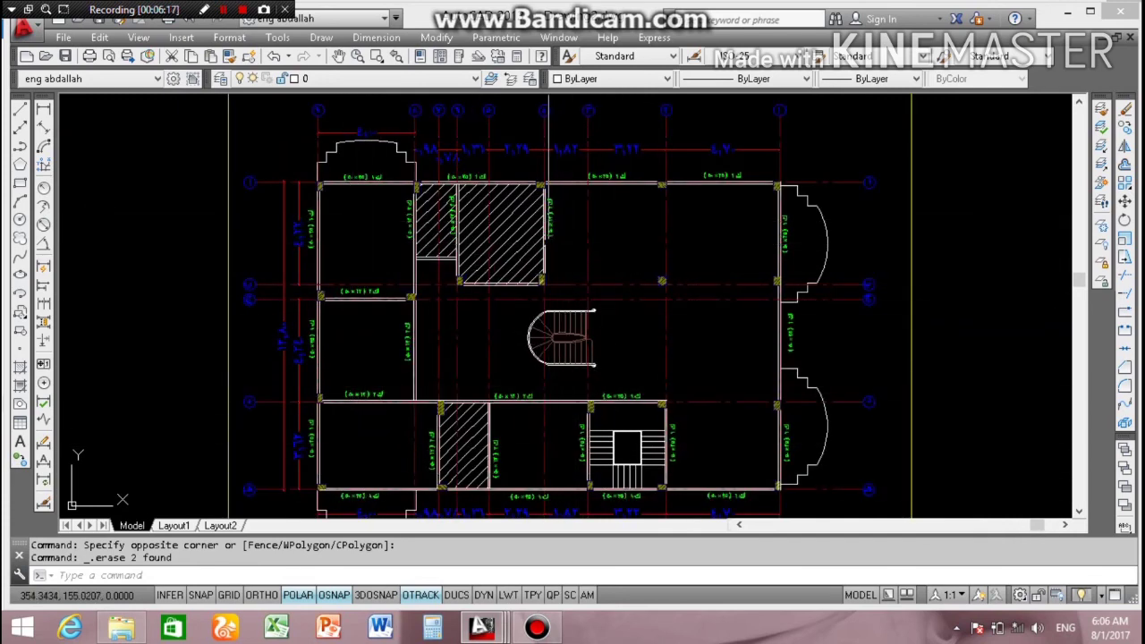
scroll(515, 259, down, 2)
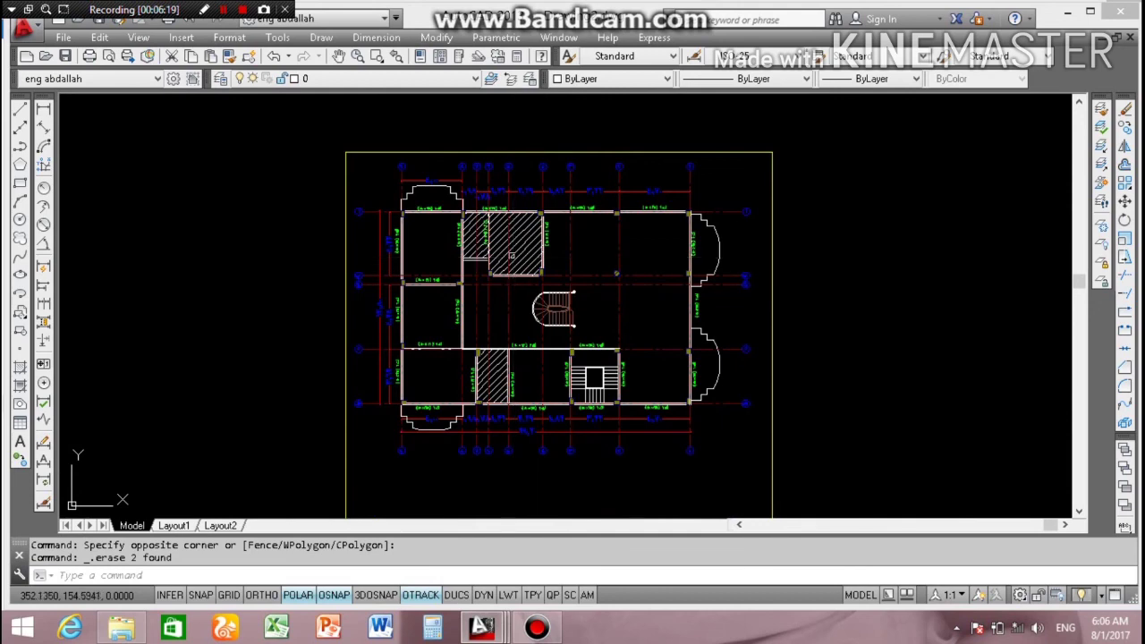
scroll(482, 307, up, 2)
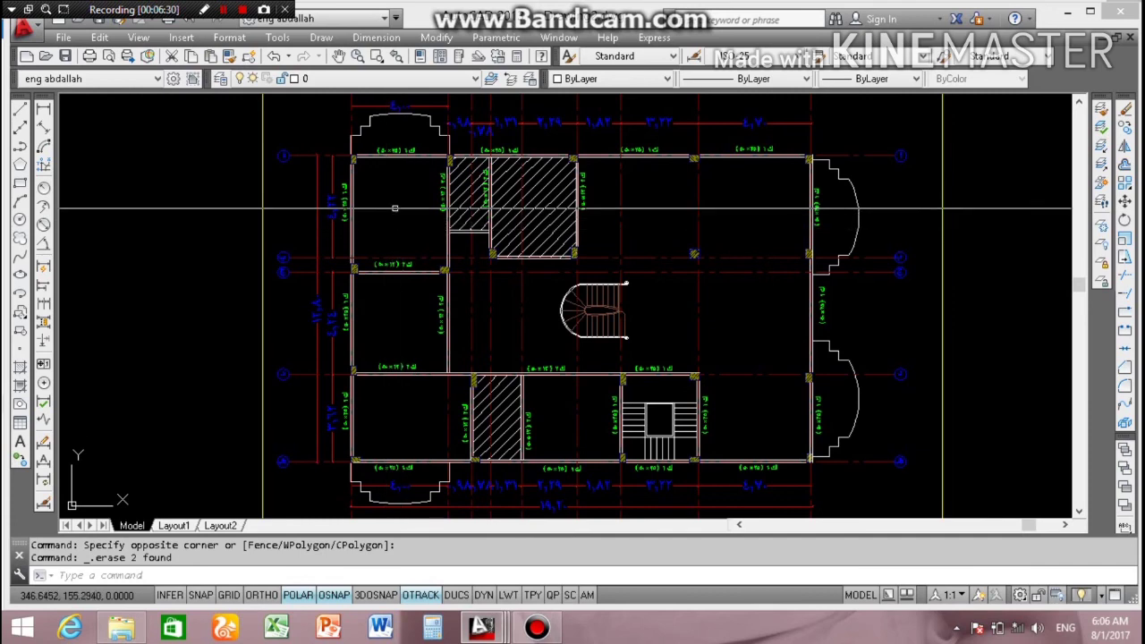
key(F12)
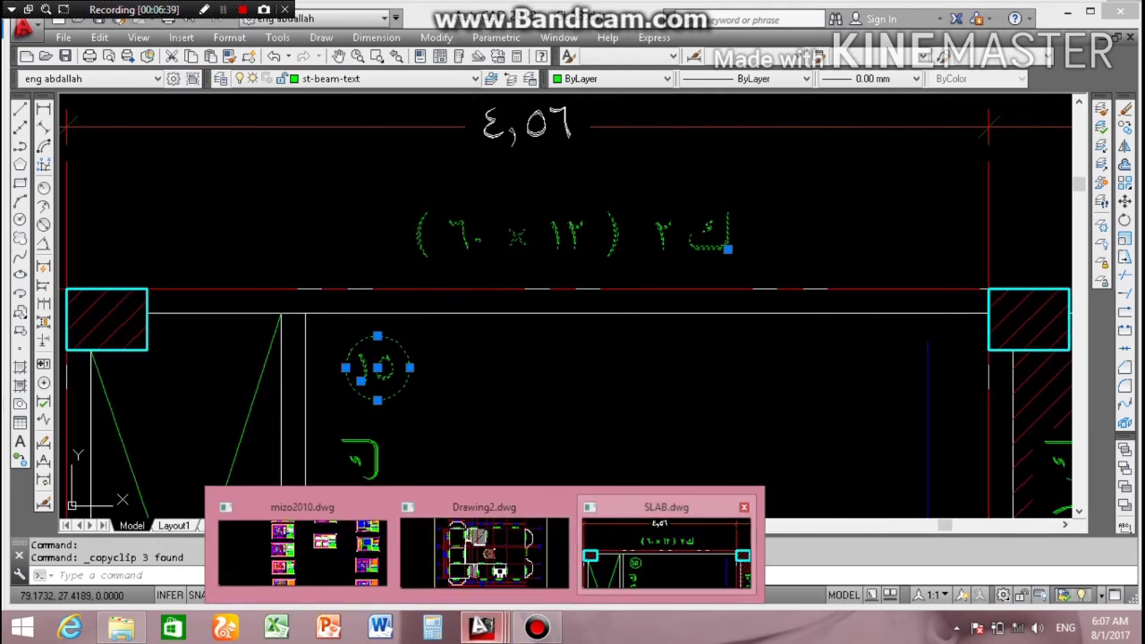
Step: Paste the copied slab number and beam label into Drawing2.dwg, then delete the pasted beam label
click(484, 551)
scroll(374, 222, up, 1)
scroll(374, 222, up, 3)
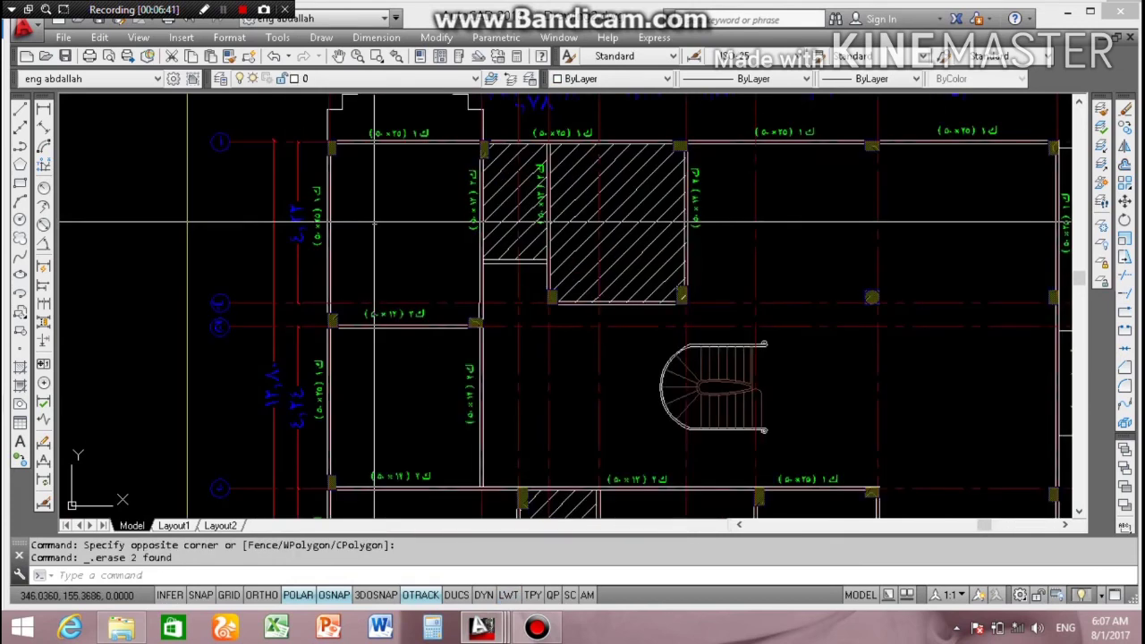
key(ctrl+v)
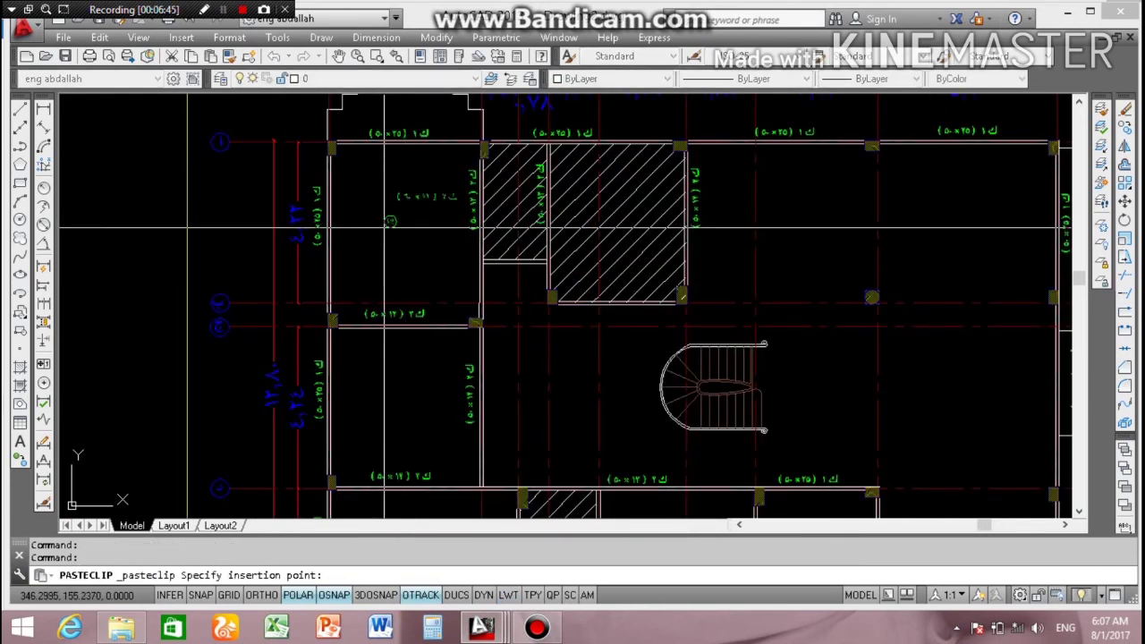
click(390, 226)
scroll(421, 183, up, 2)
click(456, 200)
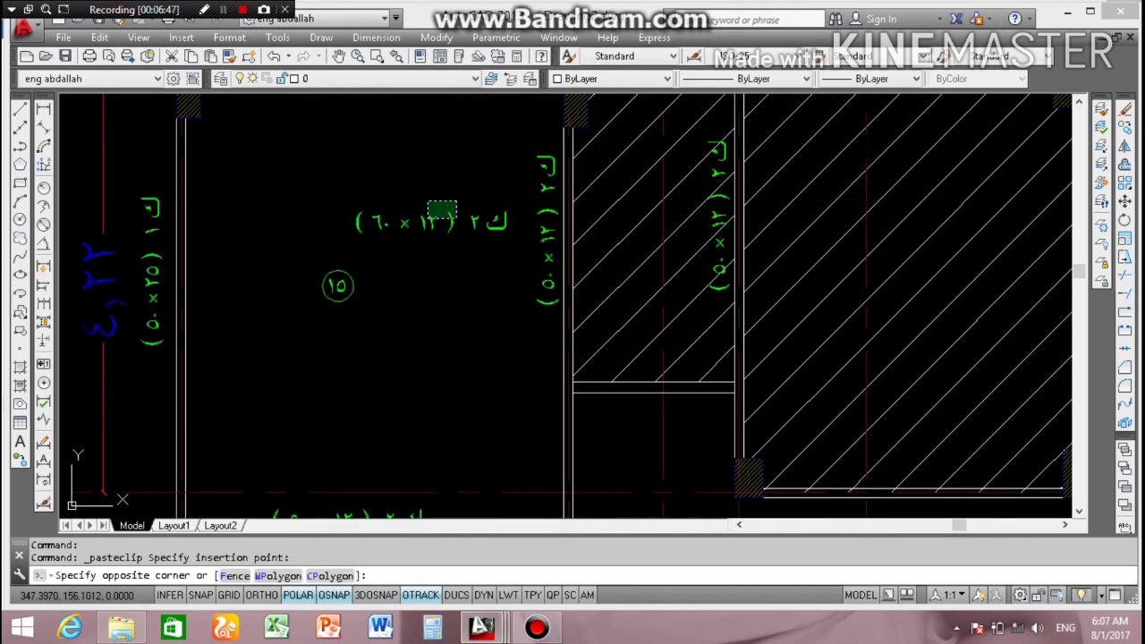
click(429, 219)
key(Delete)
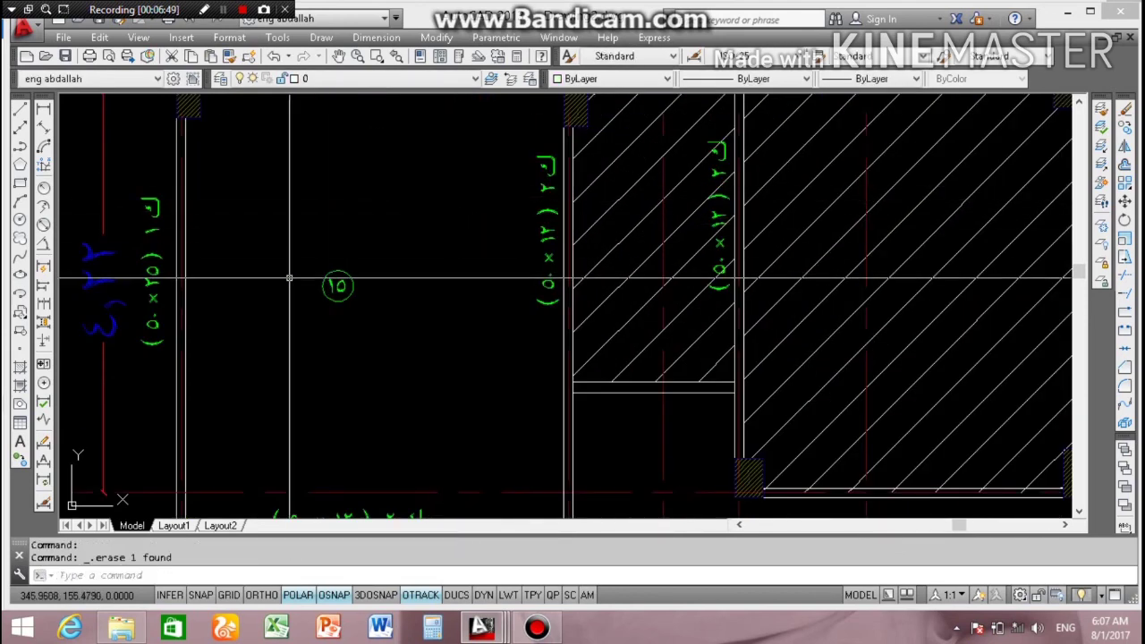
Step: Change the circled slab number from 15 to 14
scroll(388, 230, up, 3)
click(356, 167)
click(480, 262)
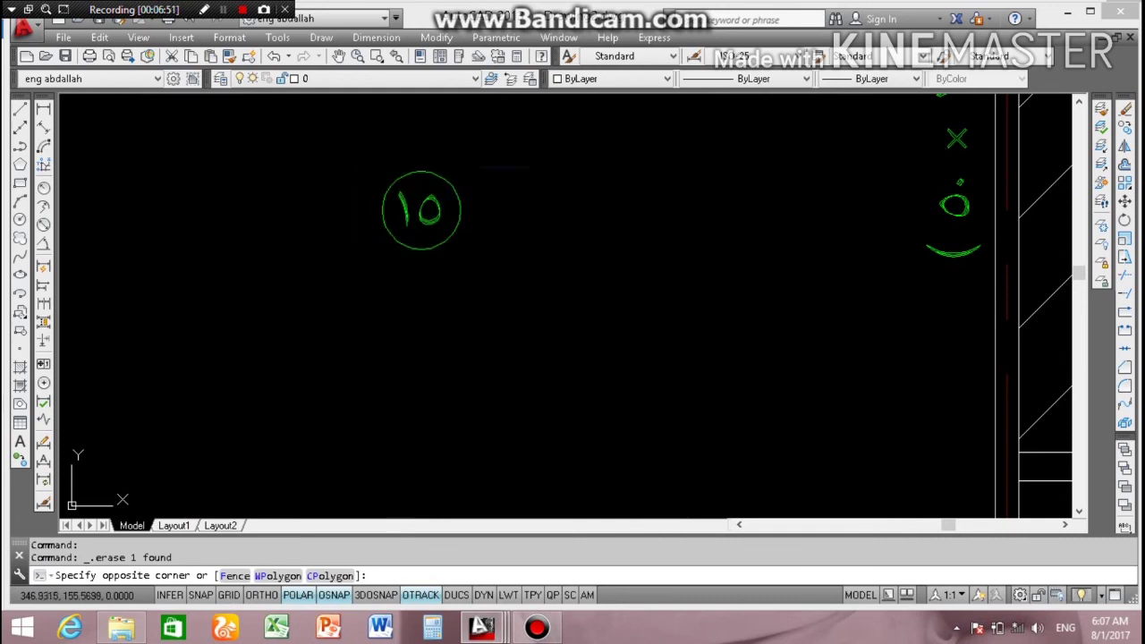
double_click(430, 197)
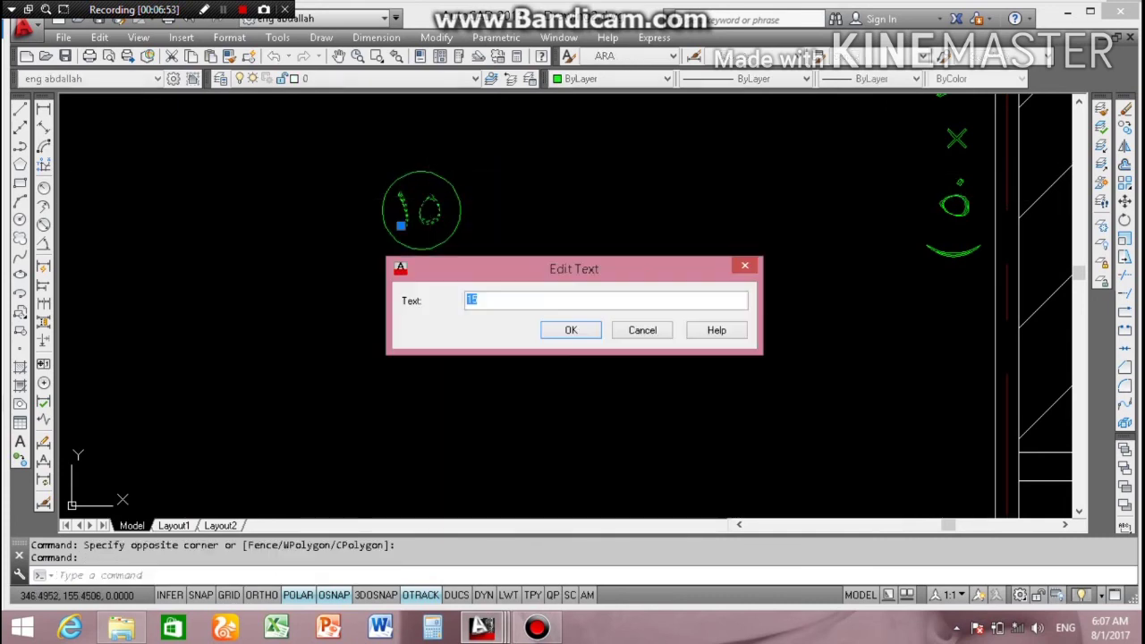
click(483, 299)
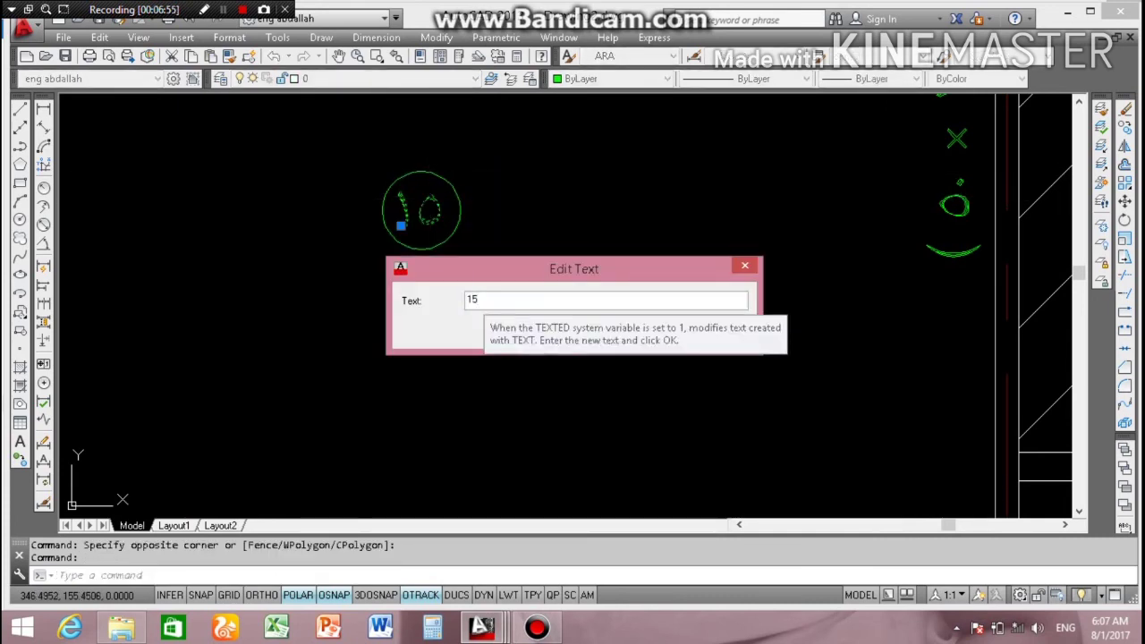
key(BackSpace)
key(BackSpace)
text(4)
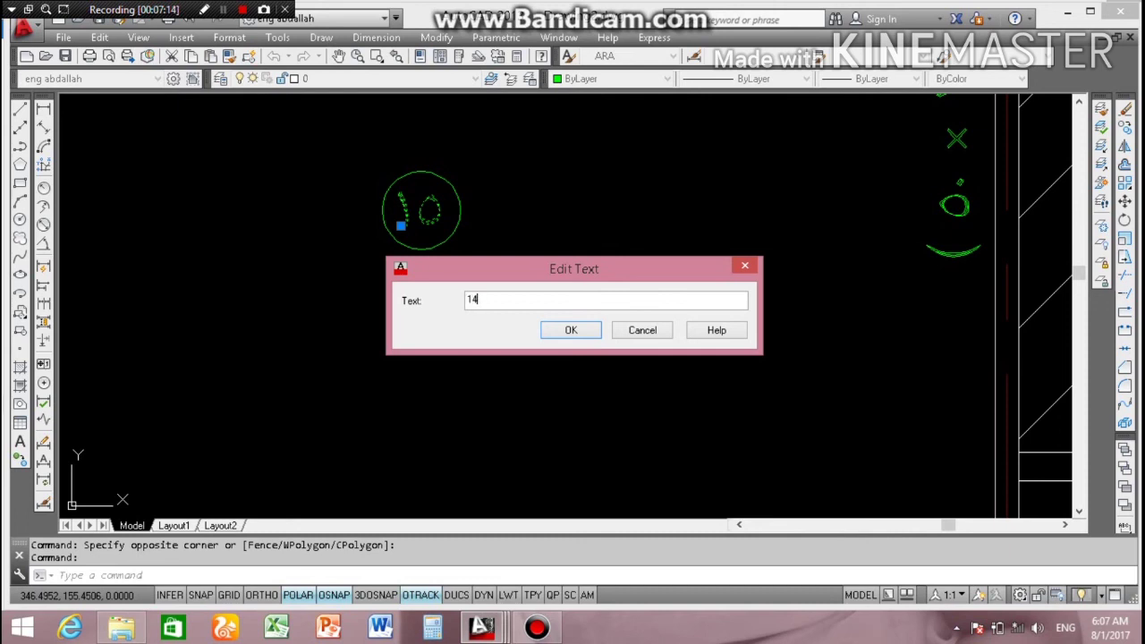
key(Return)
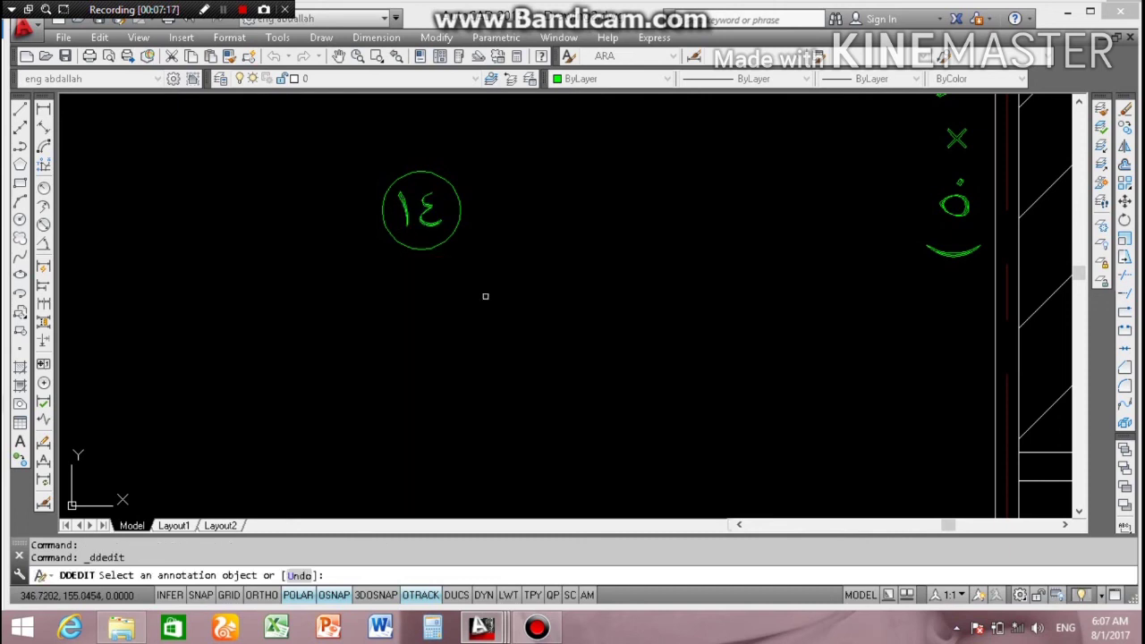
key(Escape)
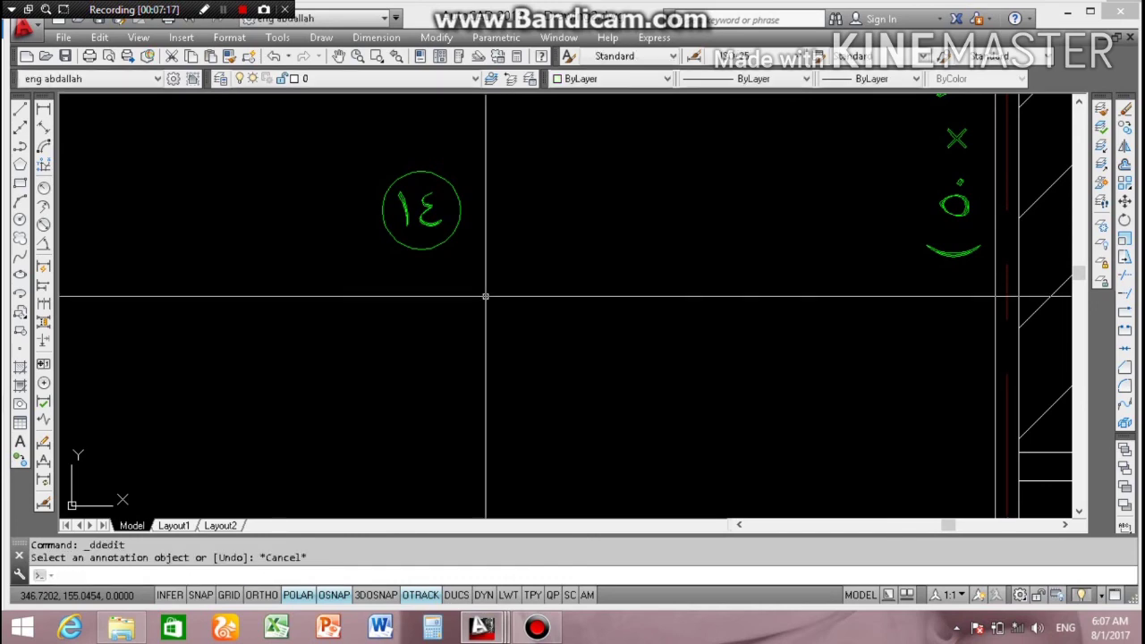
scroll(485, 296, down, 3)
scroll(483, 268, up, 4)
Step: Copy the circled 14 into five other slab panels, including the hatched one and the panel beside the stairs
click(499, 241)
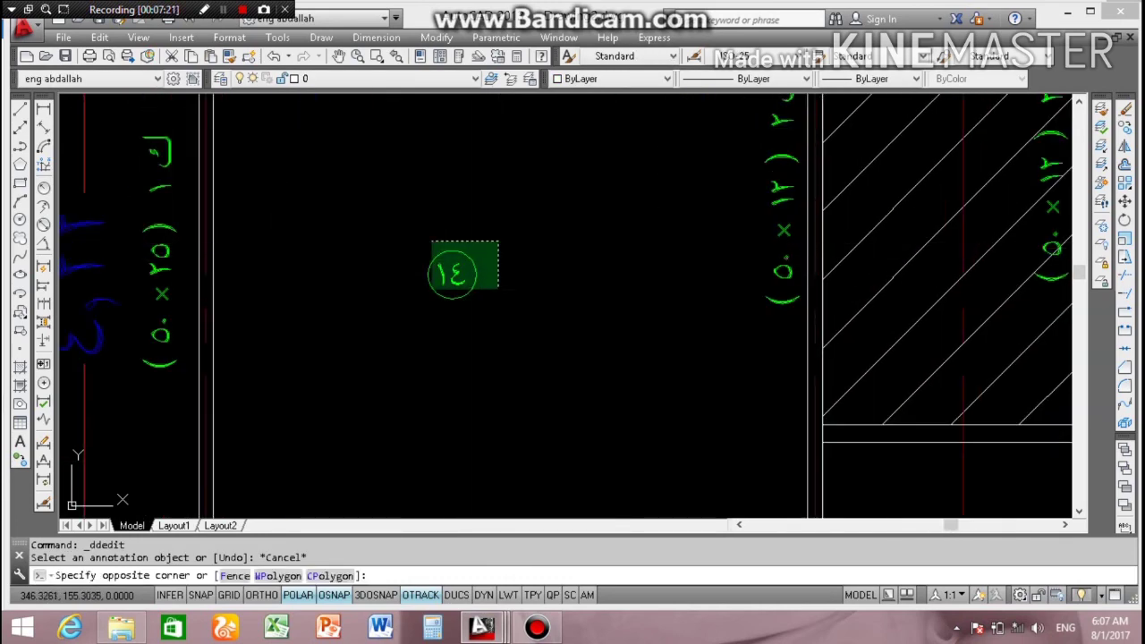
click(431, 288)
text(o)
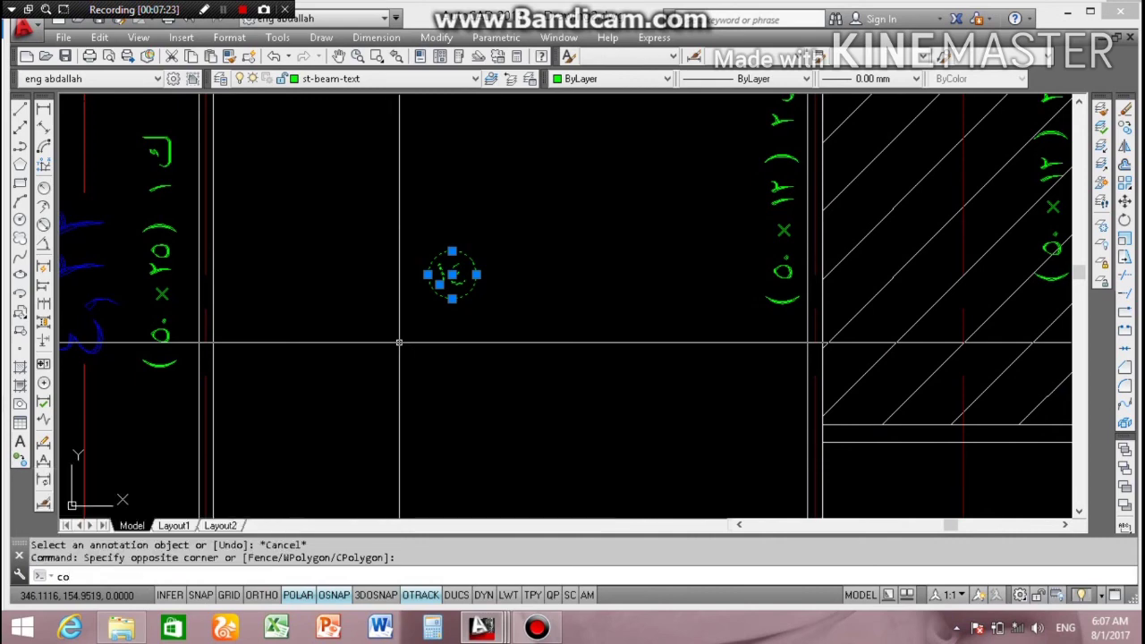
key(Return)
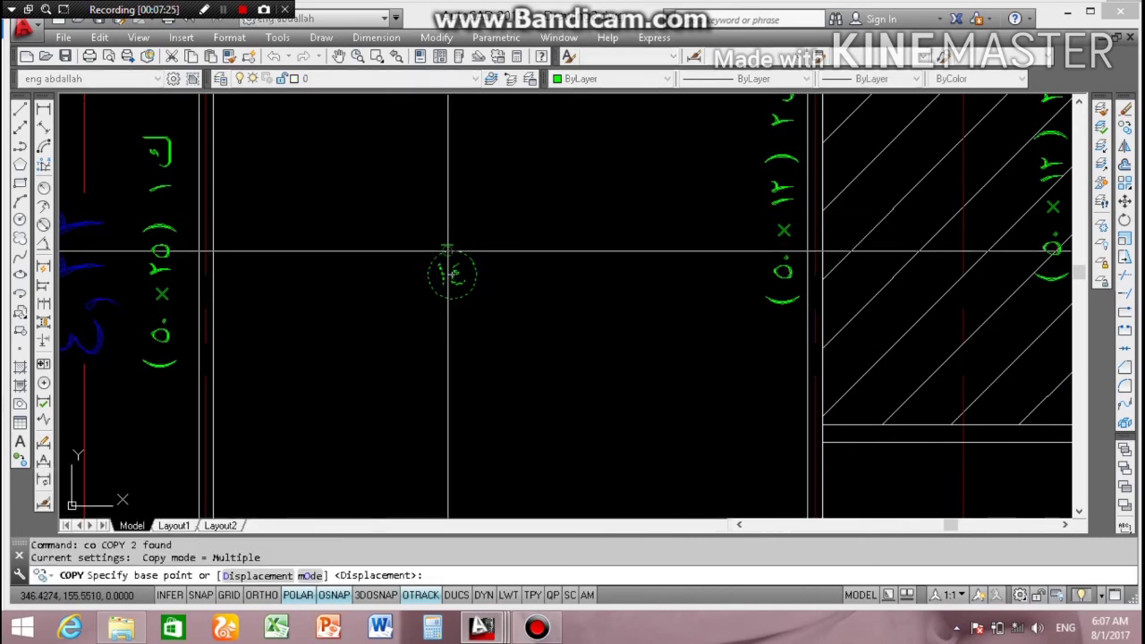
click(459, 251)
scroll(452, 255, down, 5)
scroll(438, 322, down, 2)
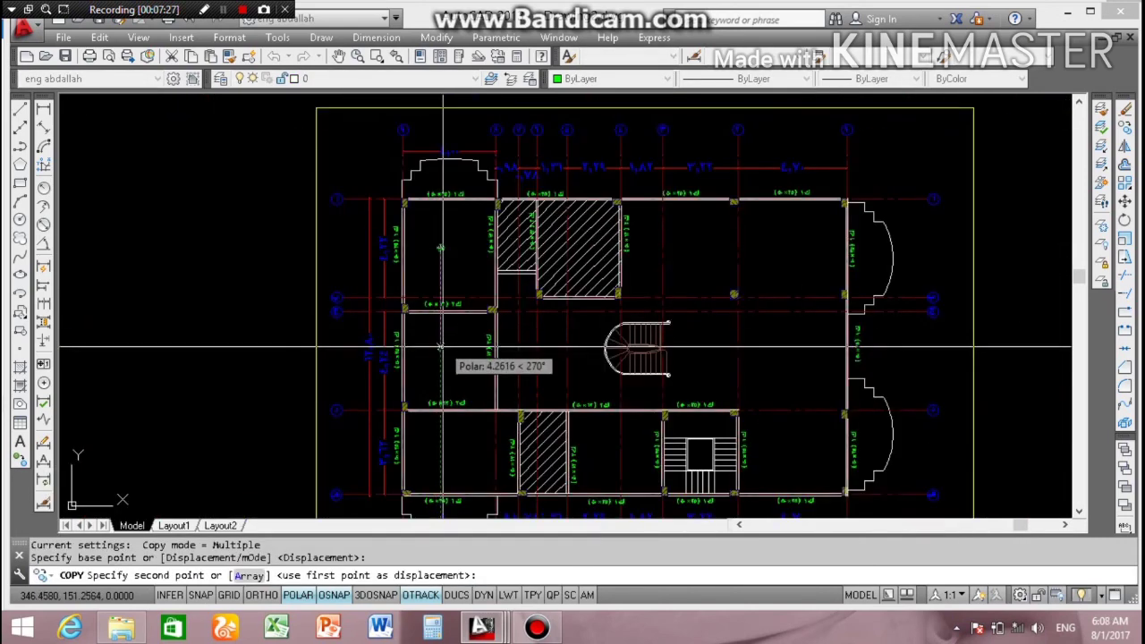
scroll(442, 350, up, 6)
click(442, 350)
scroll(442, 349, down, 5)
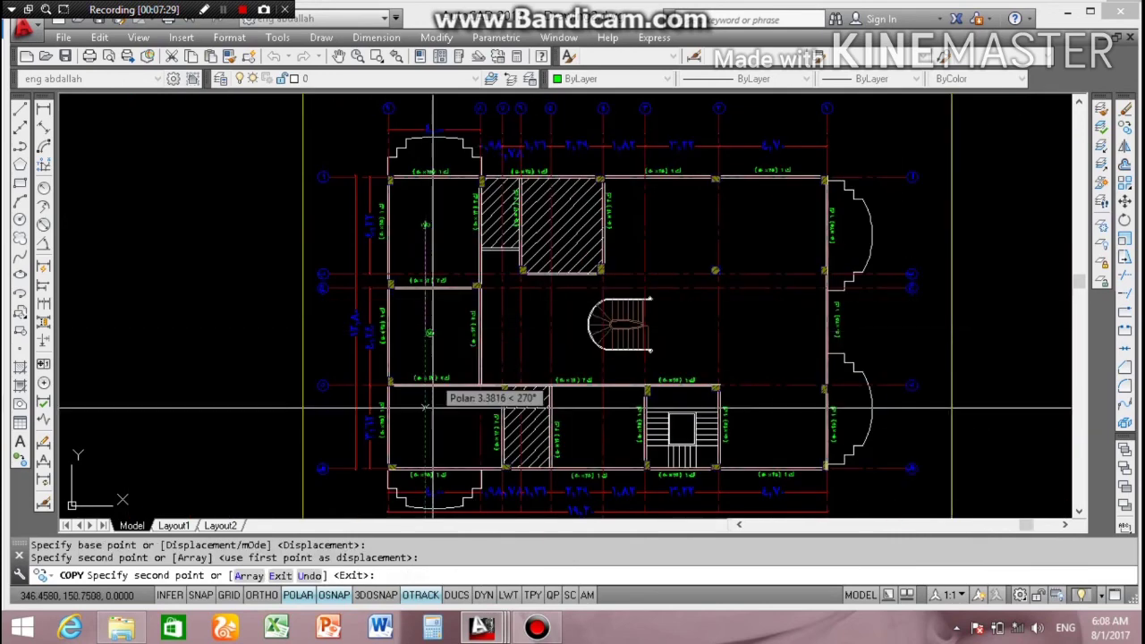
scroll(429, 385, up, 5)
click(426, 377)
scroll(421, 357, down, 5)
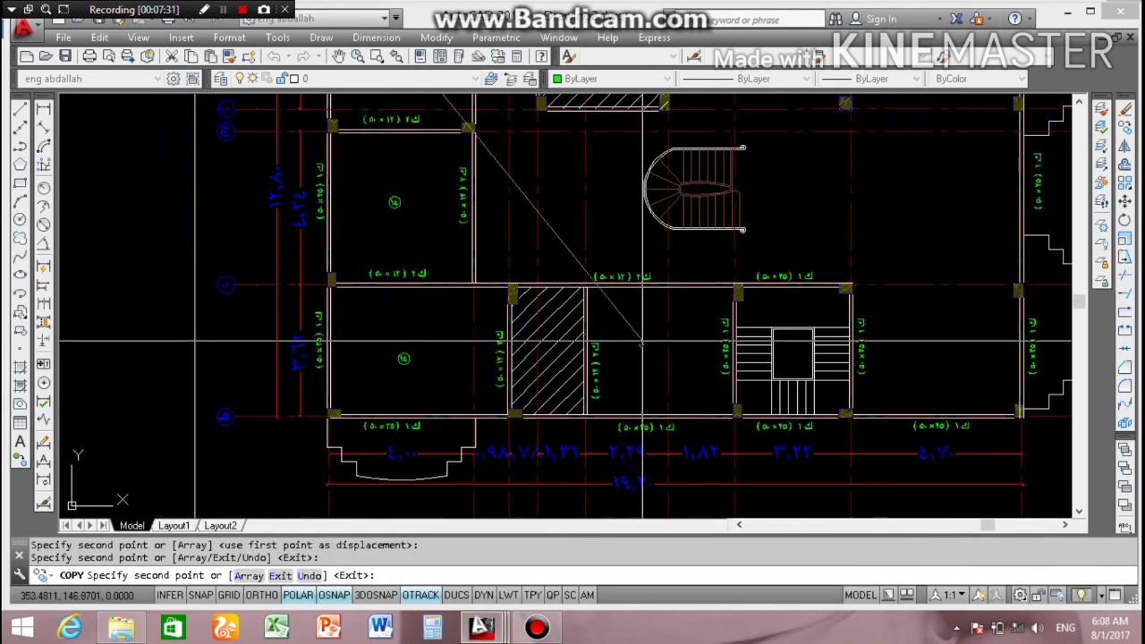
scroll(537, 367, up, 3)
scroll(617, 363, up, 2)
click(617, 363)
scroll(617, 363, down, 5)
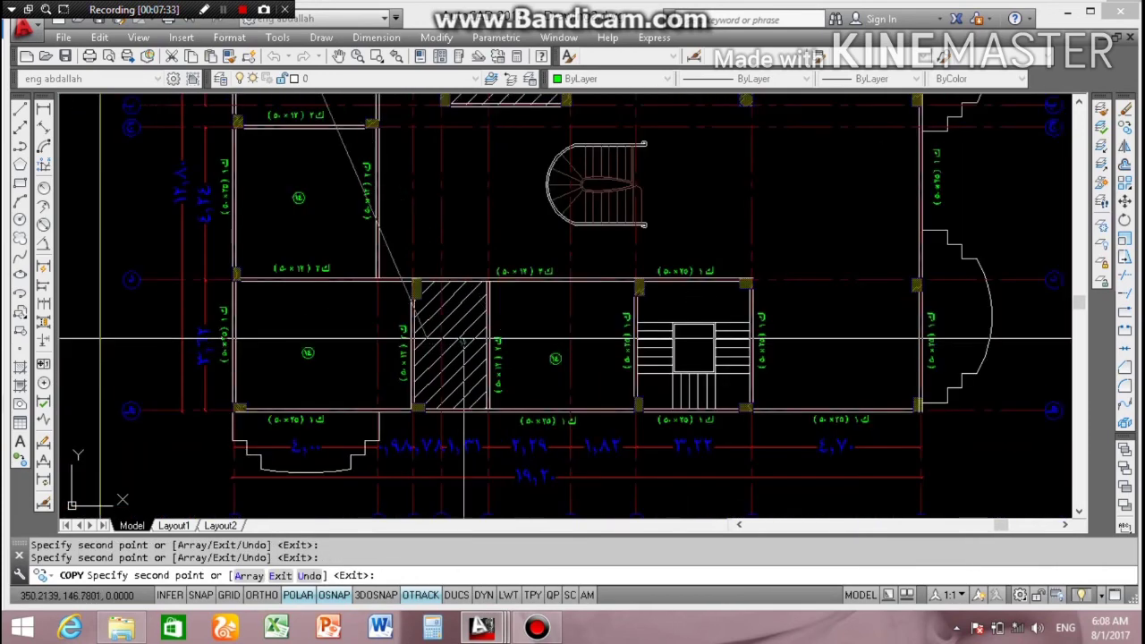
scroll(537, 354, up, 4)
scroll(467, 340, up, 2)
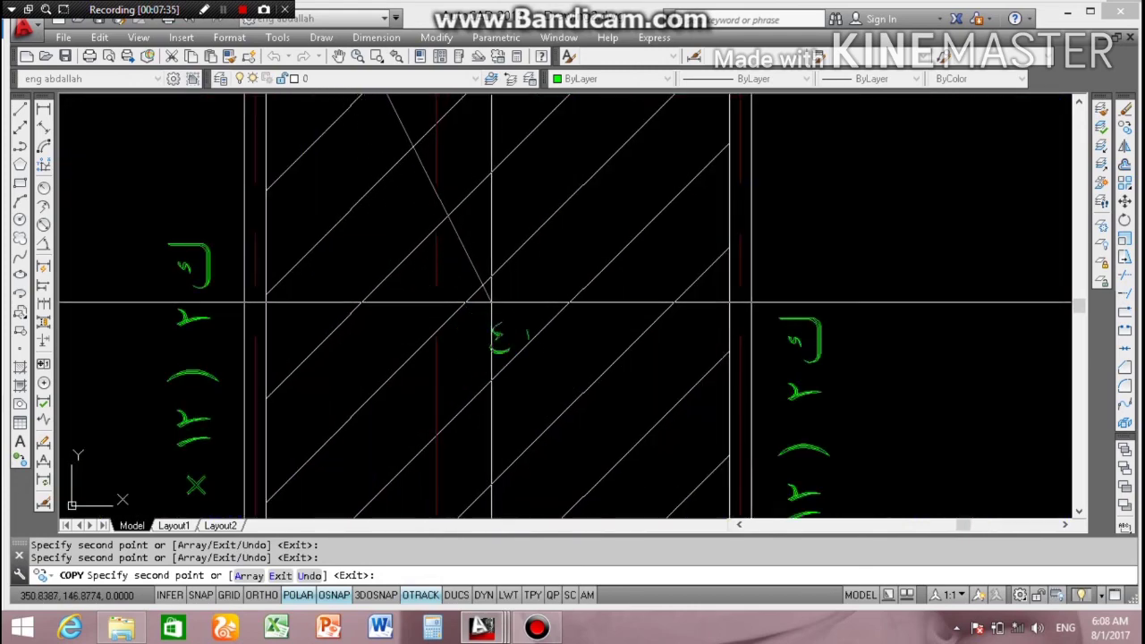
scroll(489, 298, down, 3)
scroll(536, 260, down, 2)
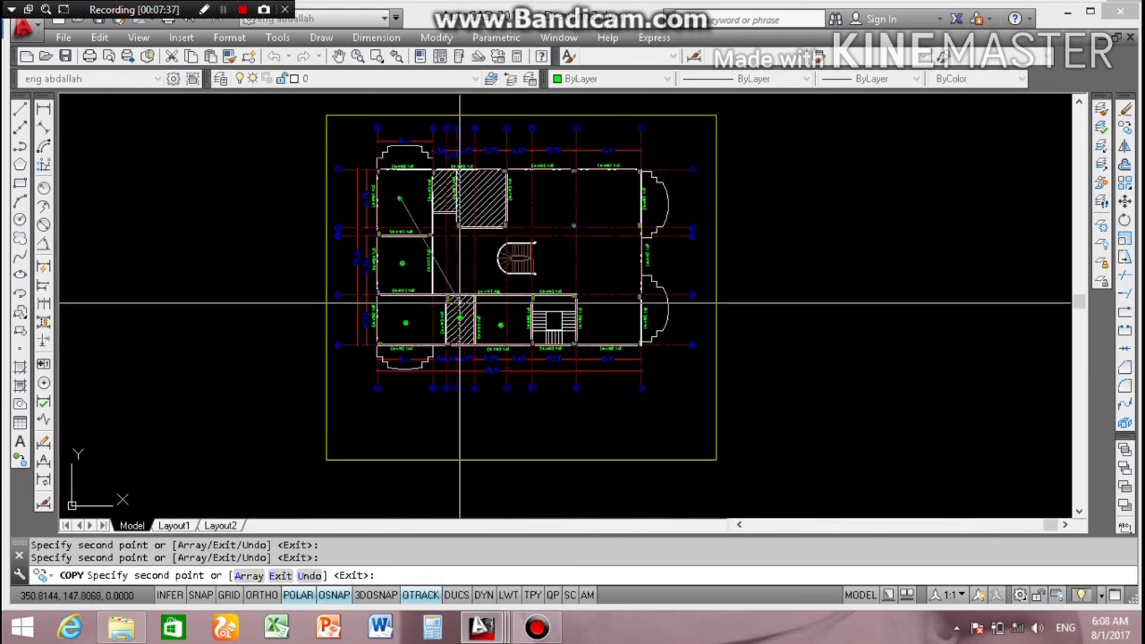
scroll(536, 246, up, 3)
scroll(510, 244, up, 2)
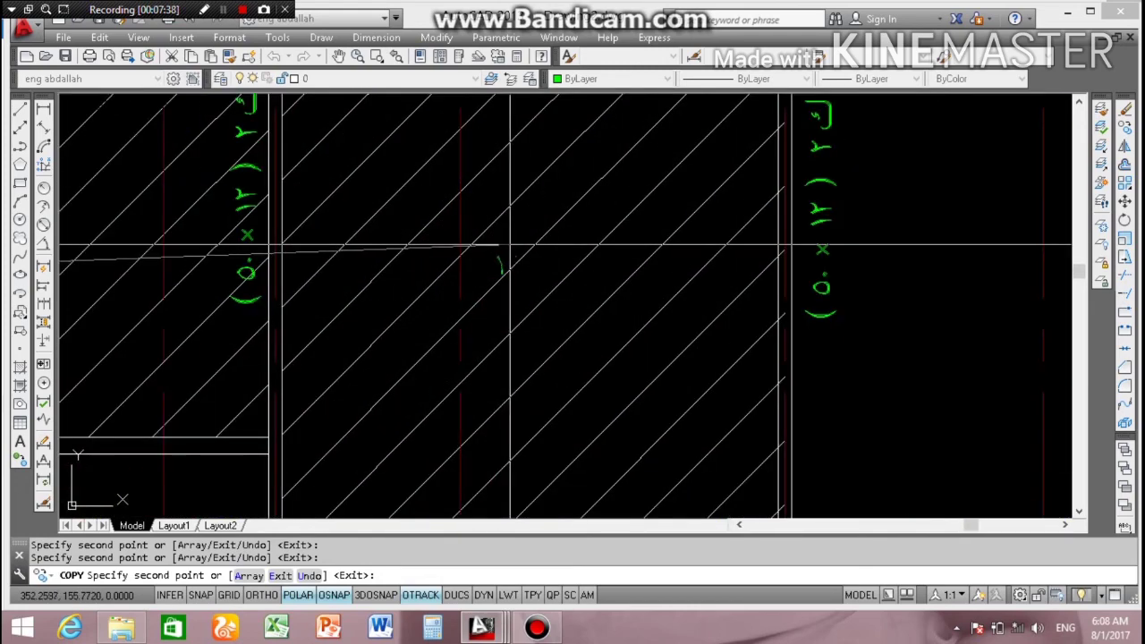
click(526, 291)
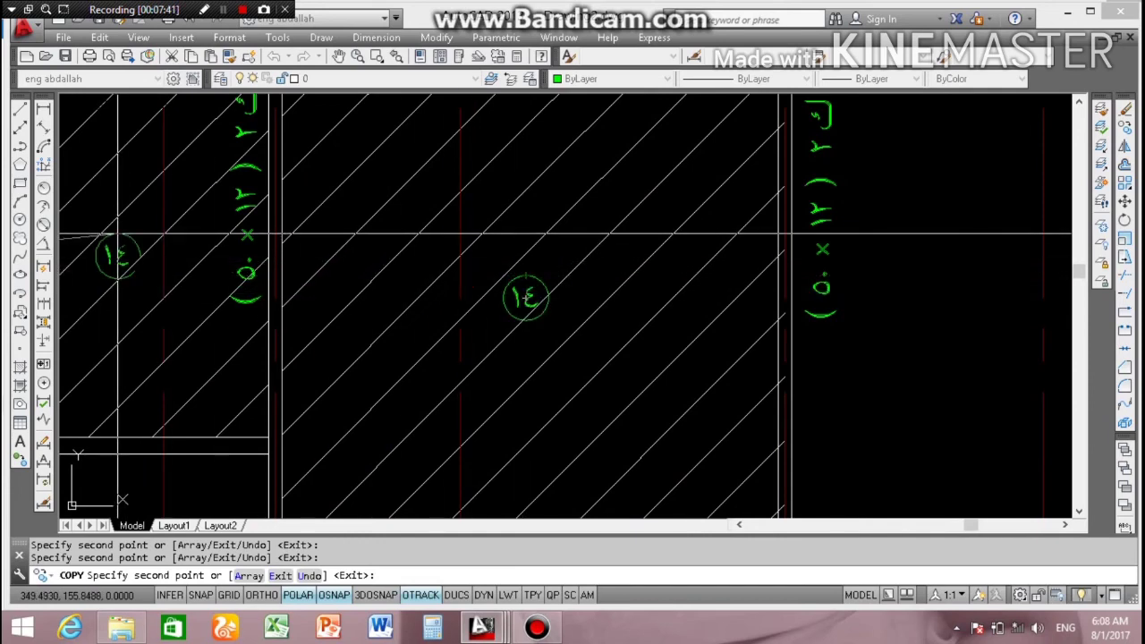
scroll(526, 300, down, 2)
scroll(526, 299, down, 3)
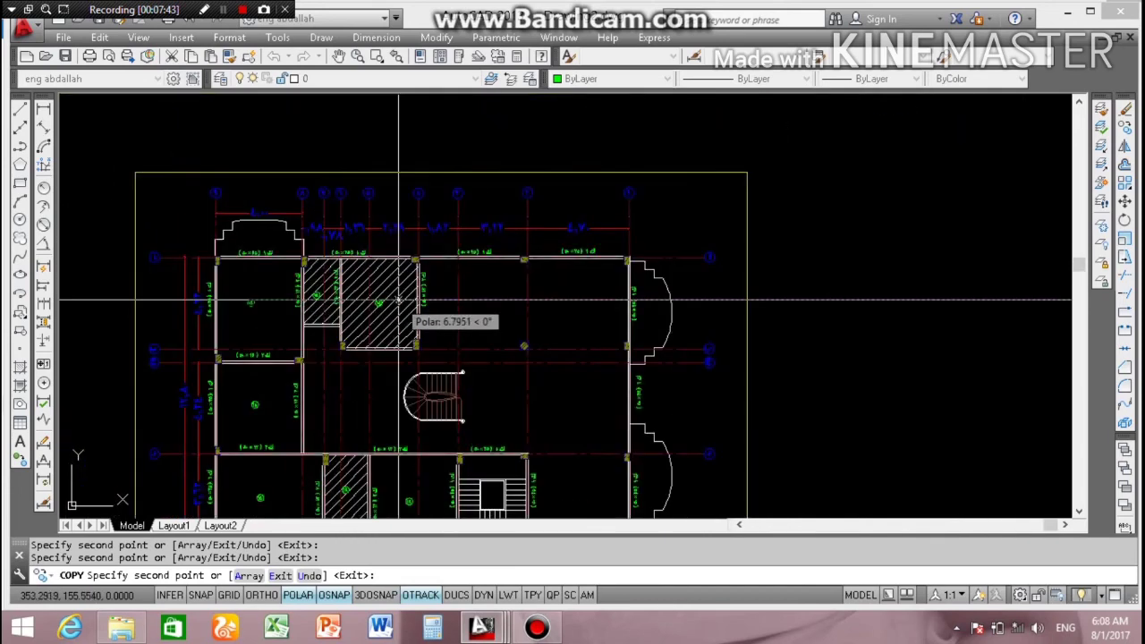
scroll(504, 343, up, 4)
scroll(438, 328, up, 2)
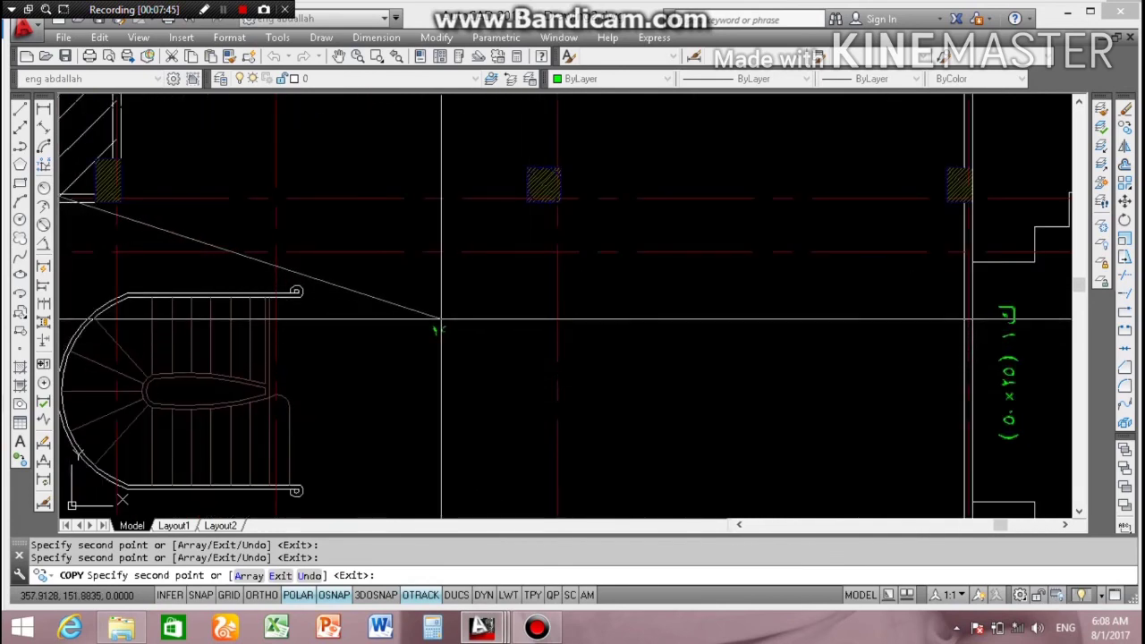
click(469, 318)
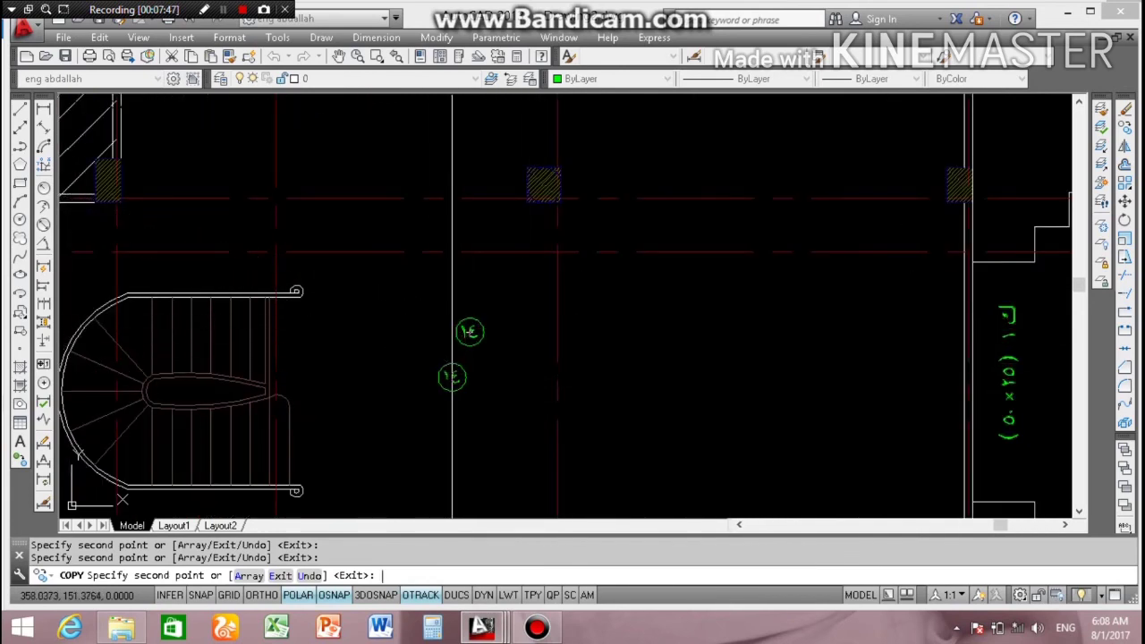
key(Escape)
Step: Edit the number in one of the copied circled slab labels
scroll(443, 358, up, 4)
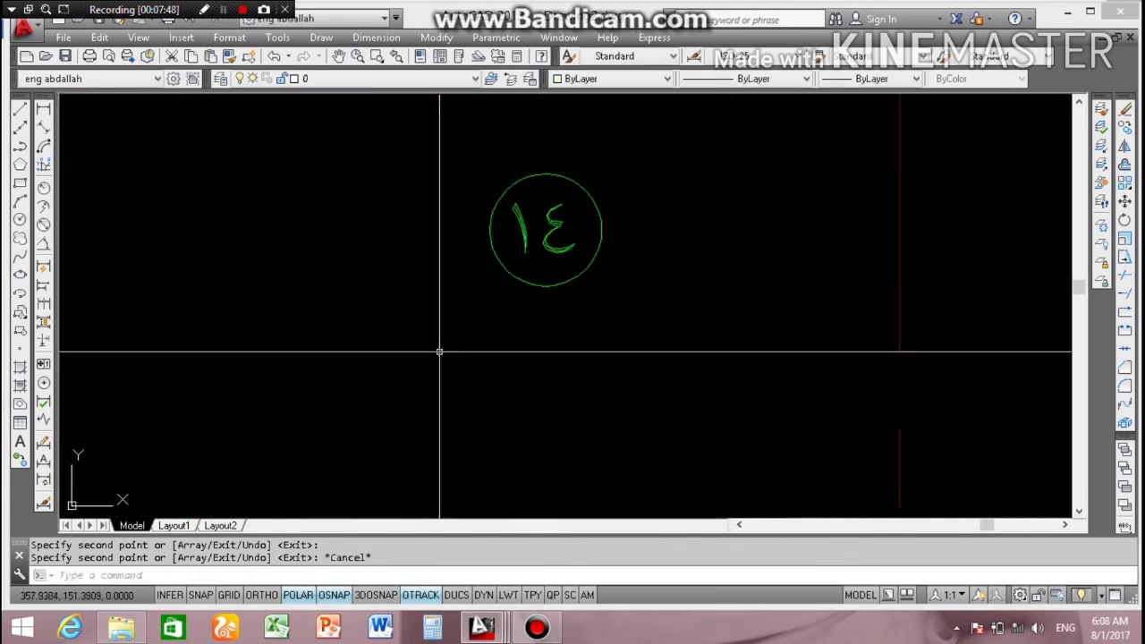
click(552, 214)
double_click(552, 224)
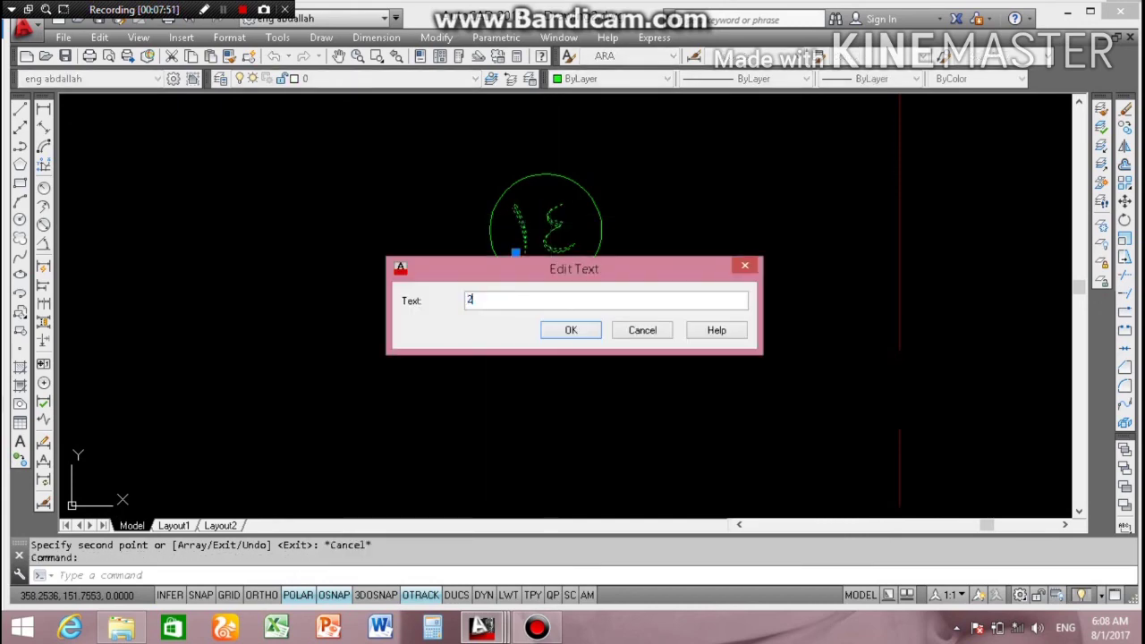
key(Return)
scroll(648, 301, down, 2)
scroll(648, 301, down, 3)
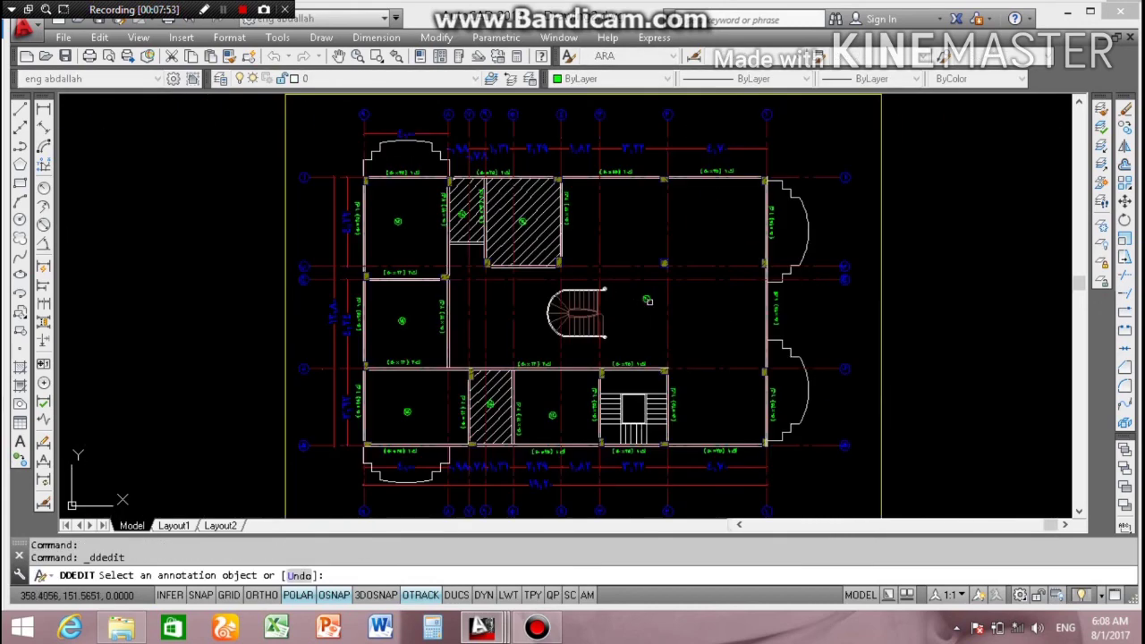
key(Escape)
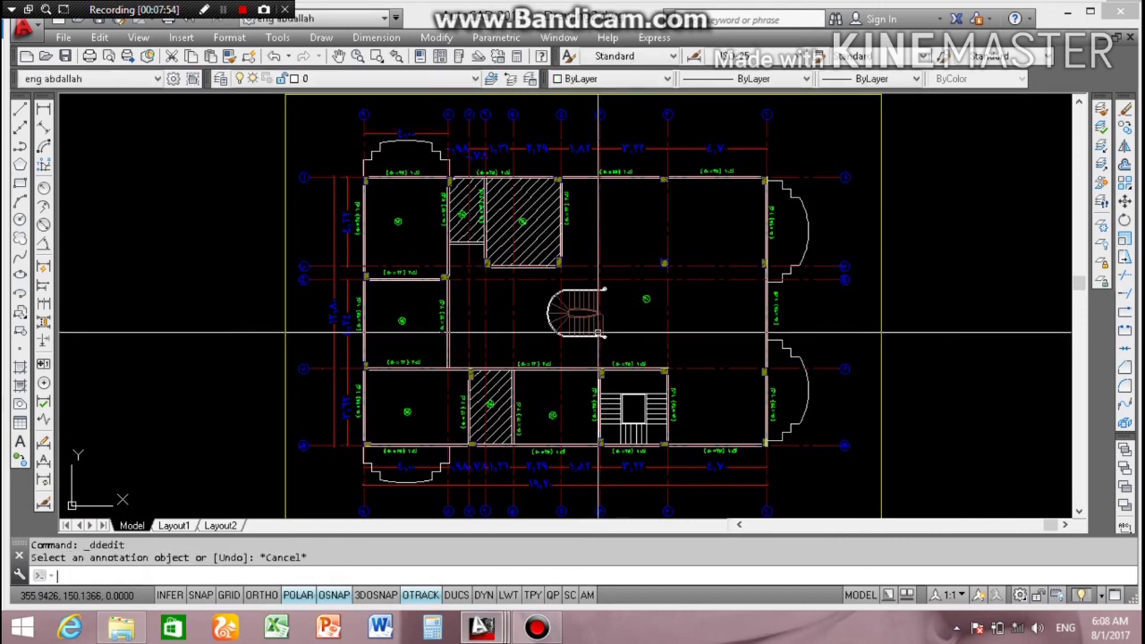
scroll(509, 359, down, 2)
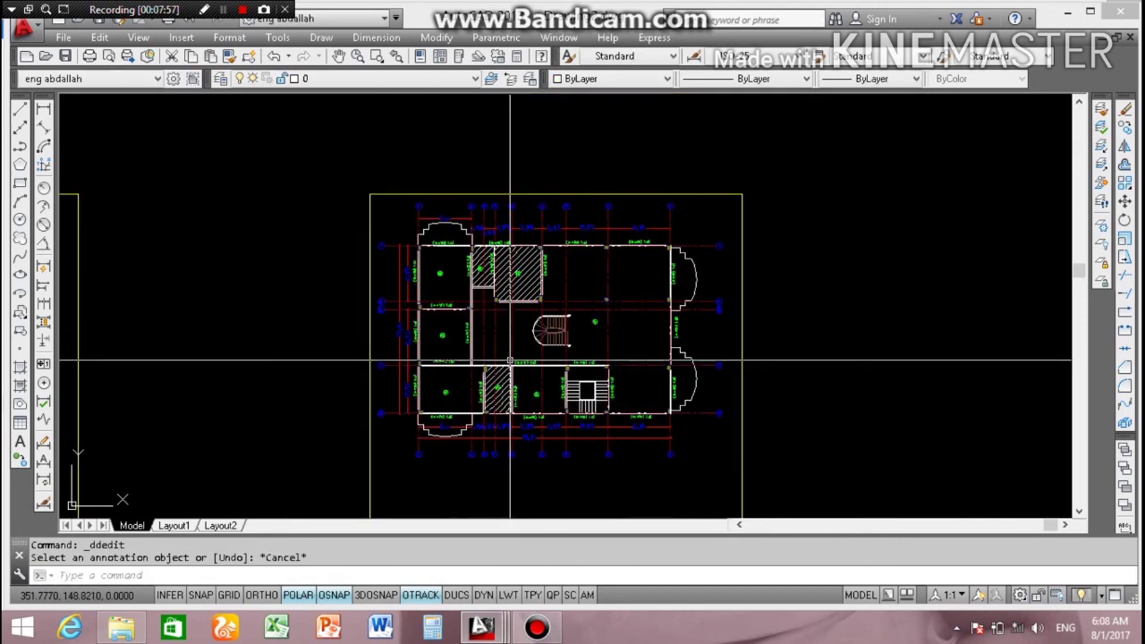